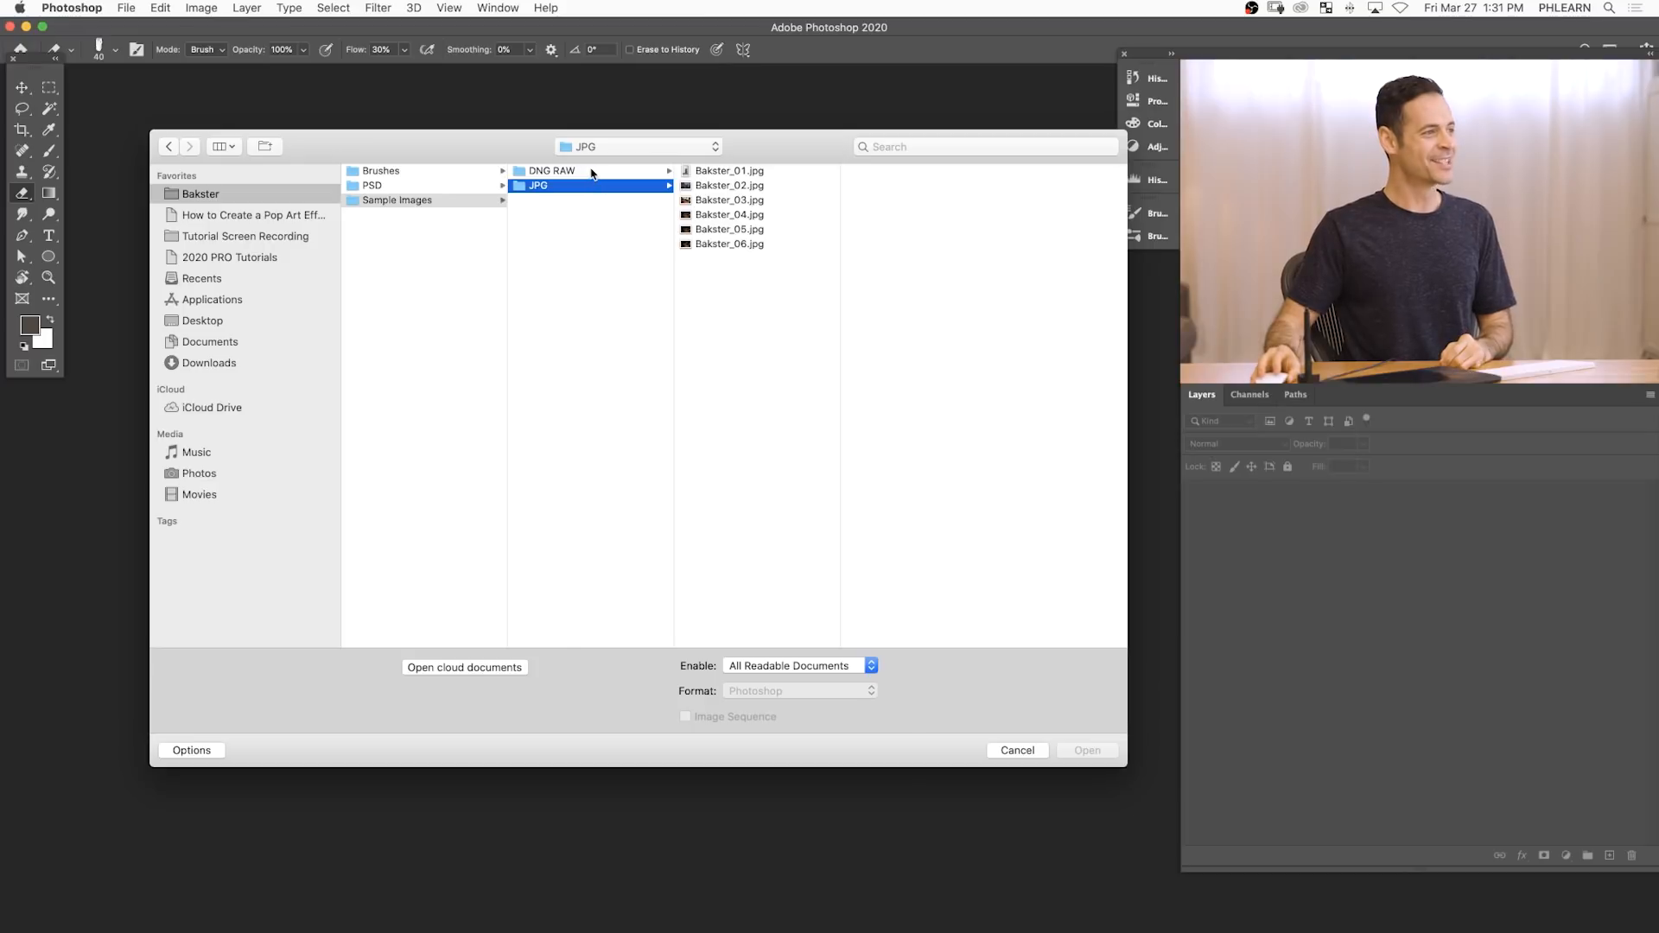
- Open all six raw files, Bakster_01.dng through Bakster_06.dng, from the DNG RAW folder
click(753, 172)
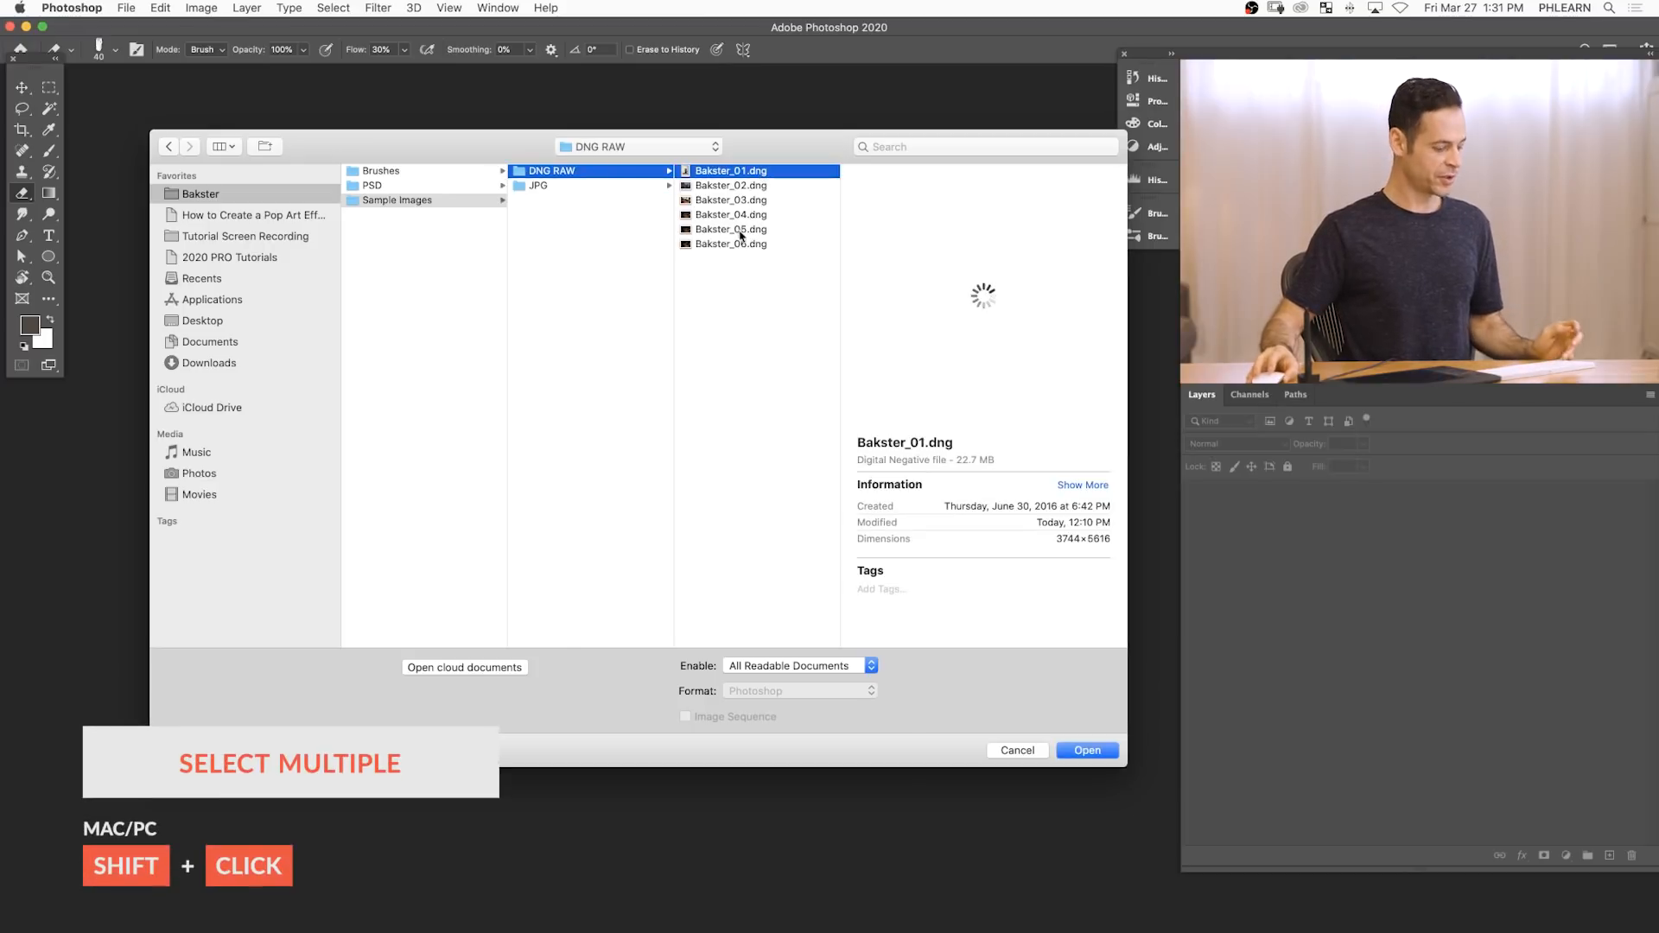
shift+click(761, 245)
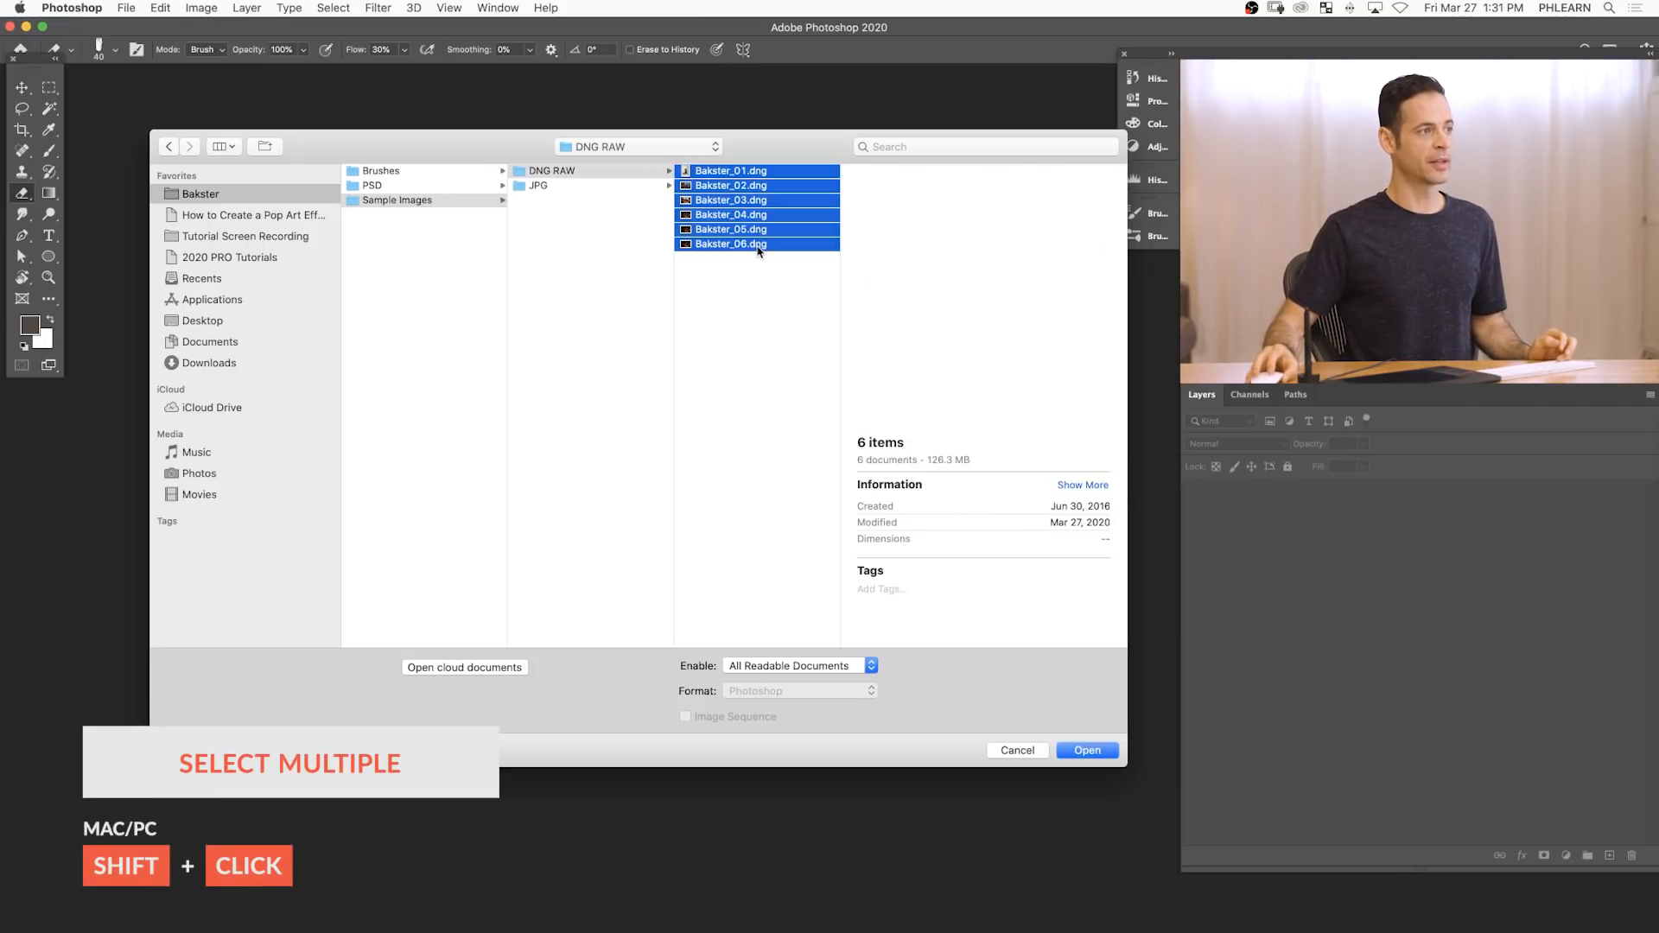
click(1087, 750)
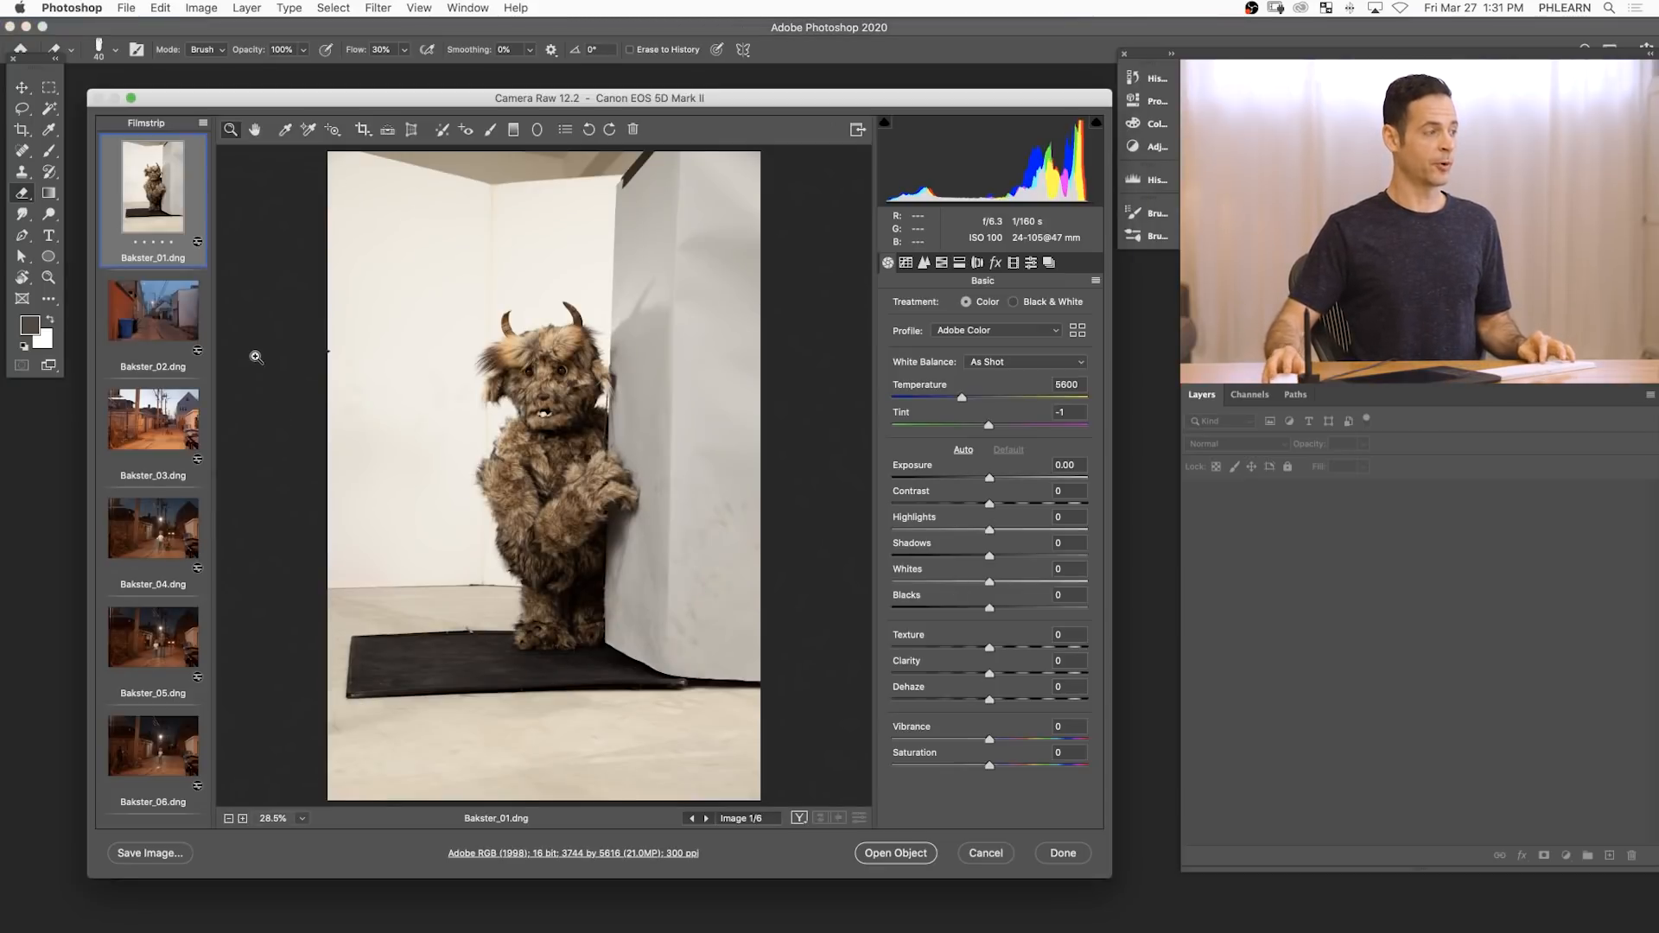
- Preview the raw images Bakster_02 through Bakster_06 one by one in Camera Raw to compare the alley shots
click(169, 321)
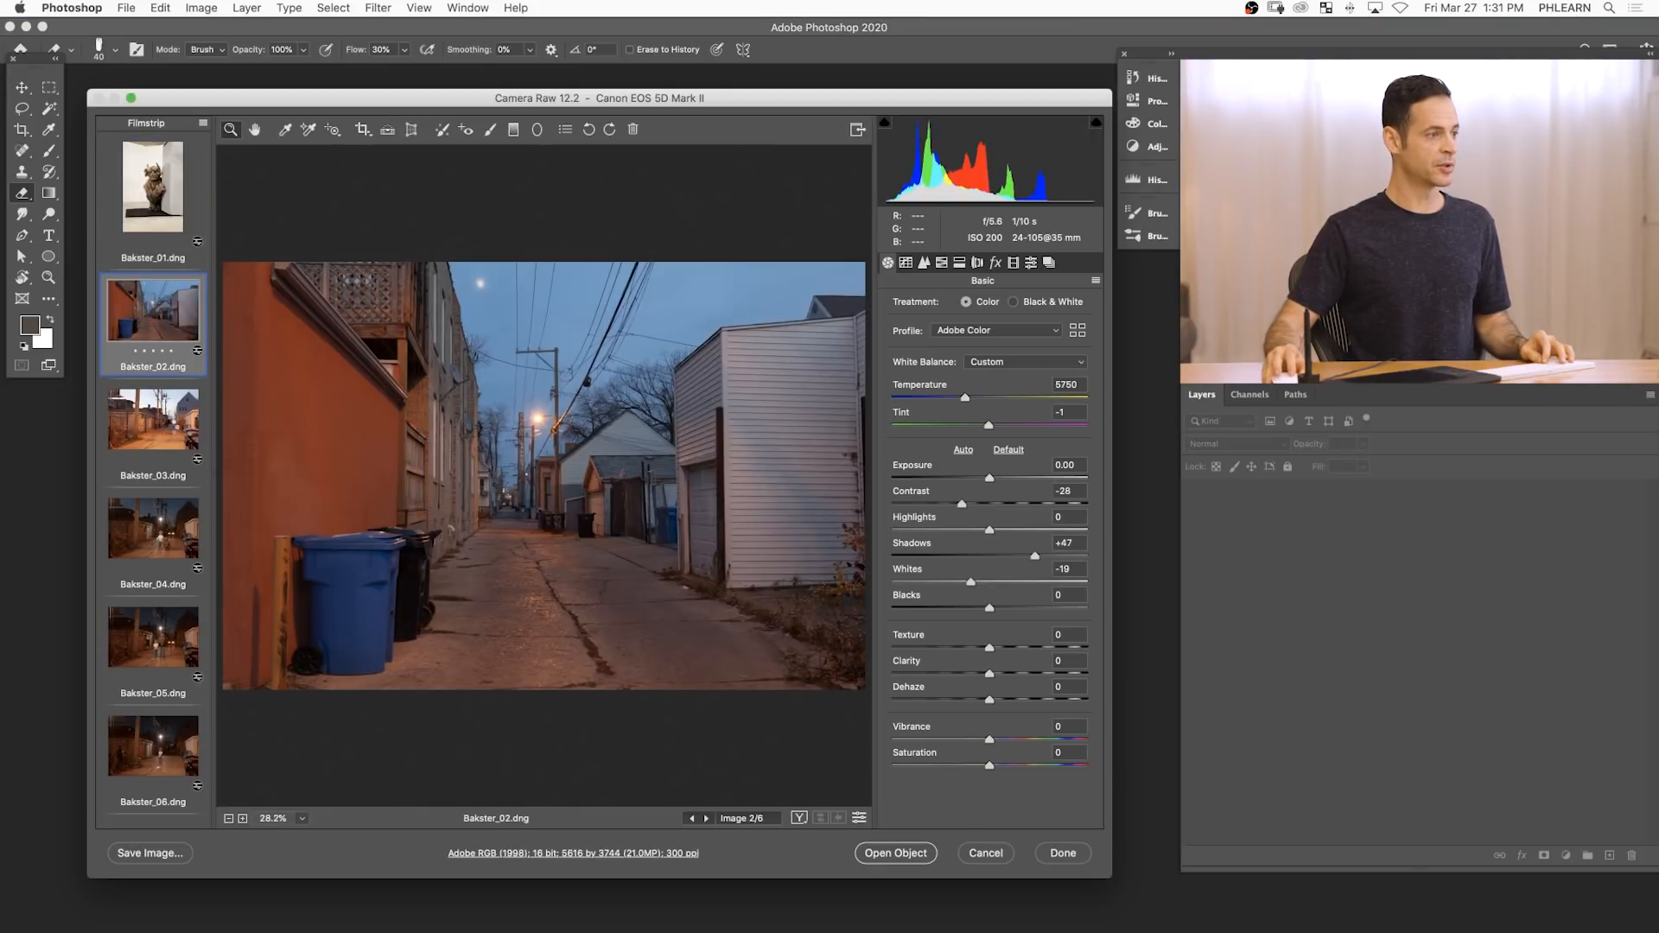
click(173, 423)
click(158, 542)
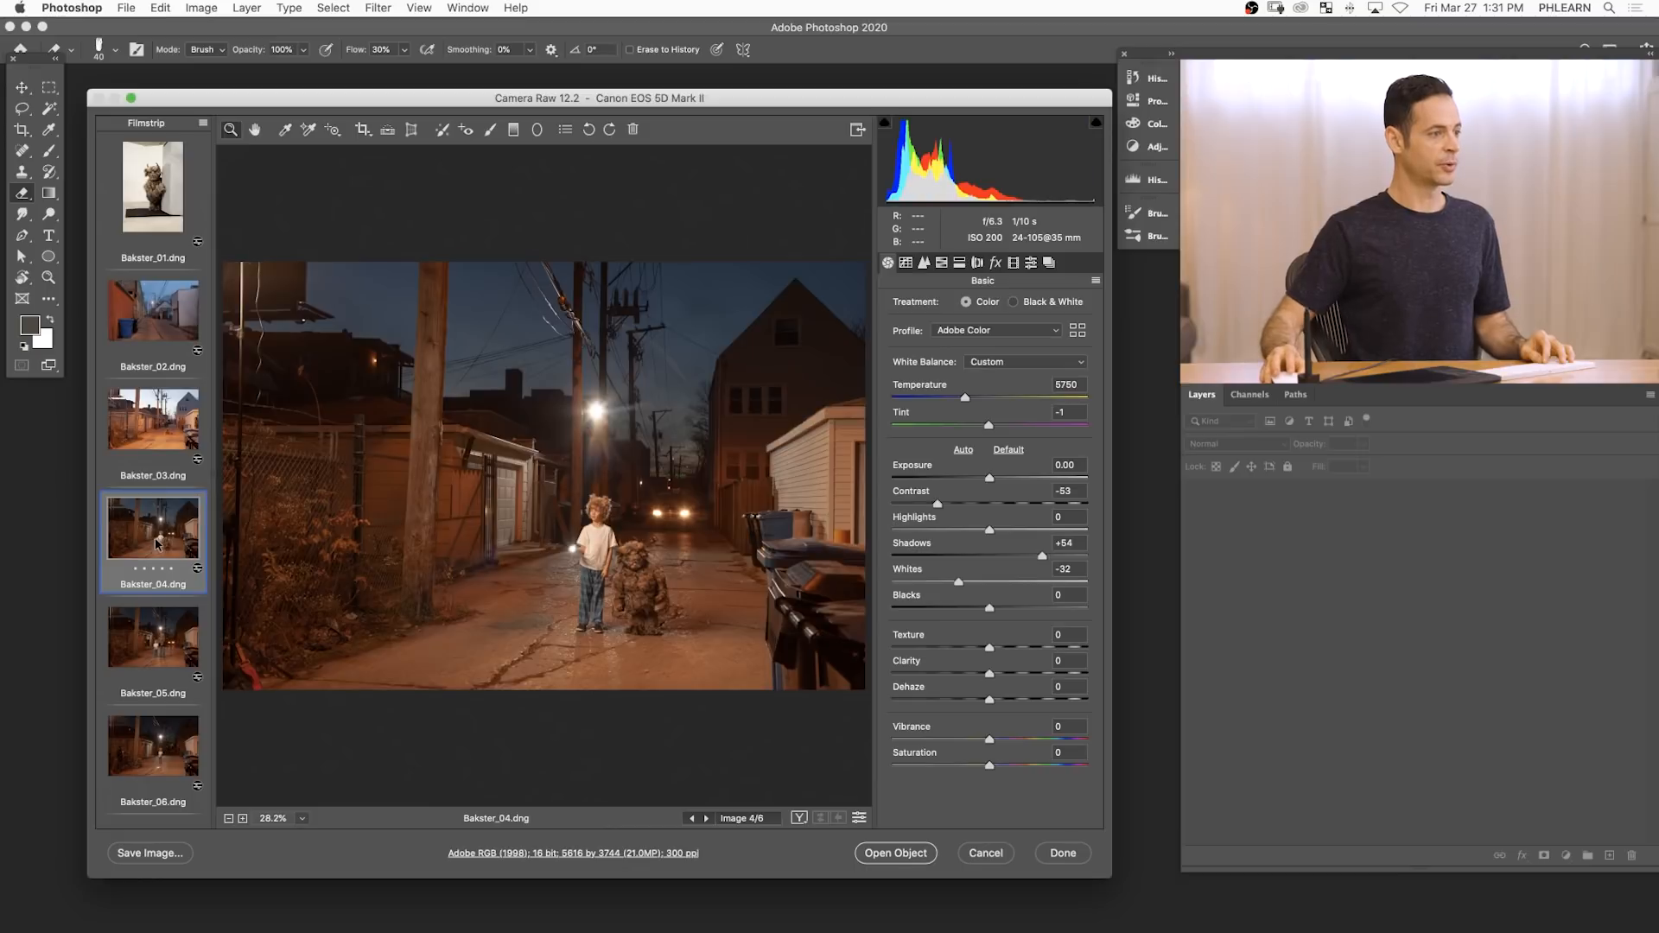
click(160, 632)
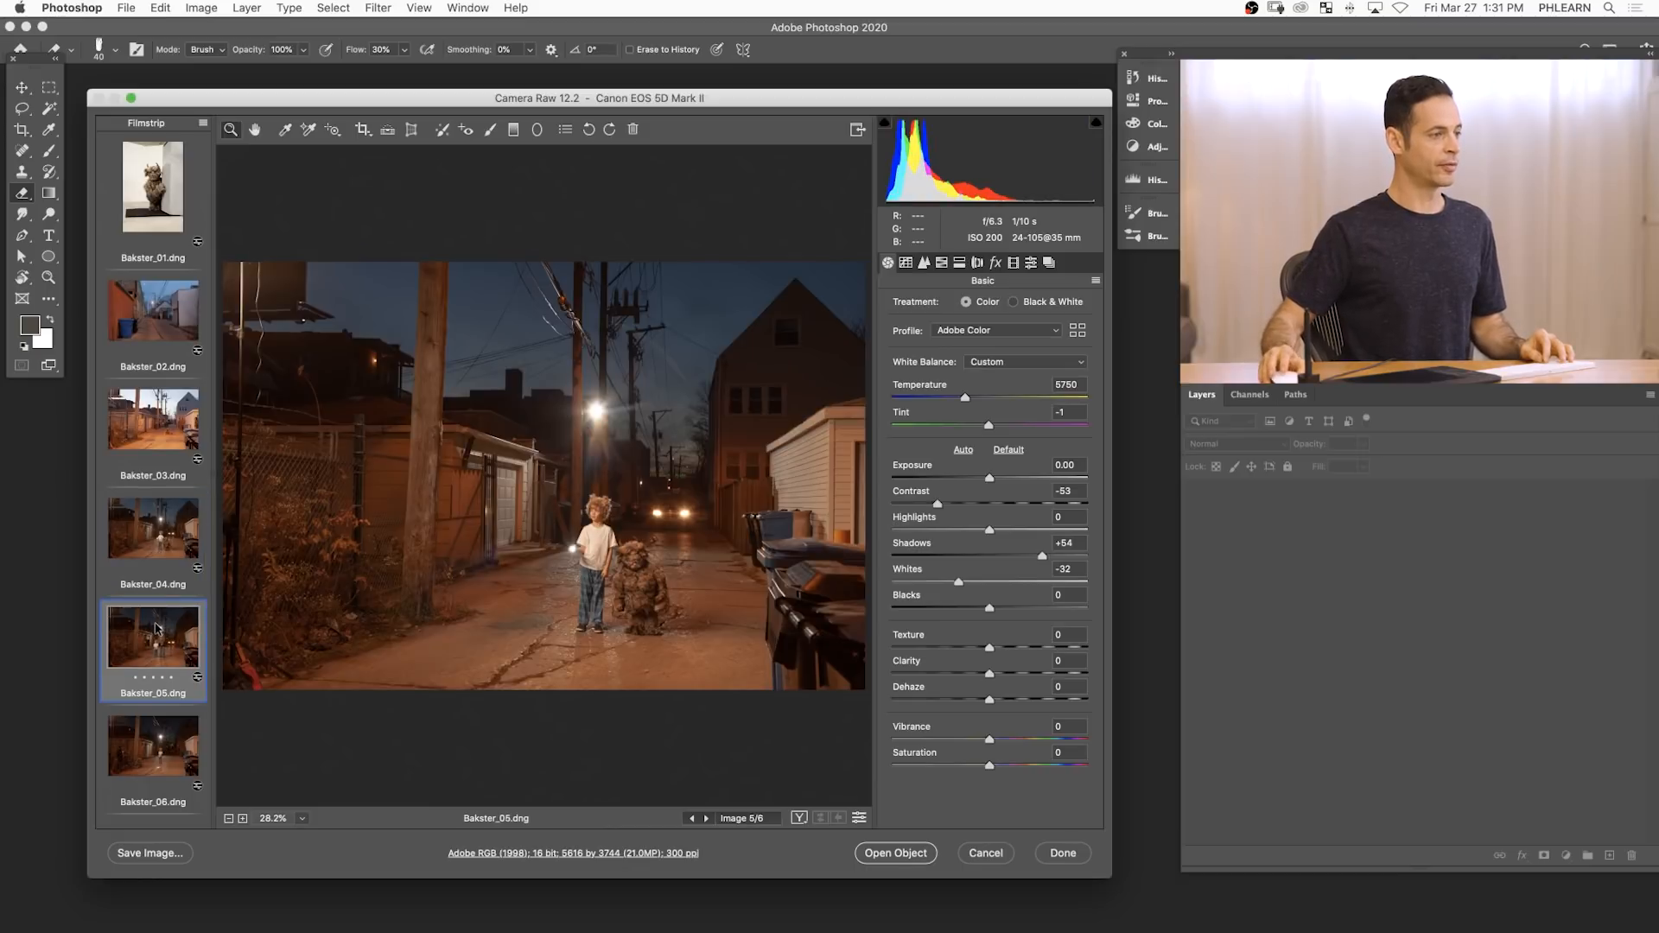
click(159, 758)
click(159, 658)
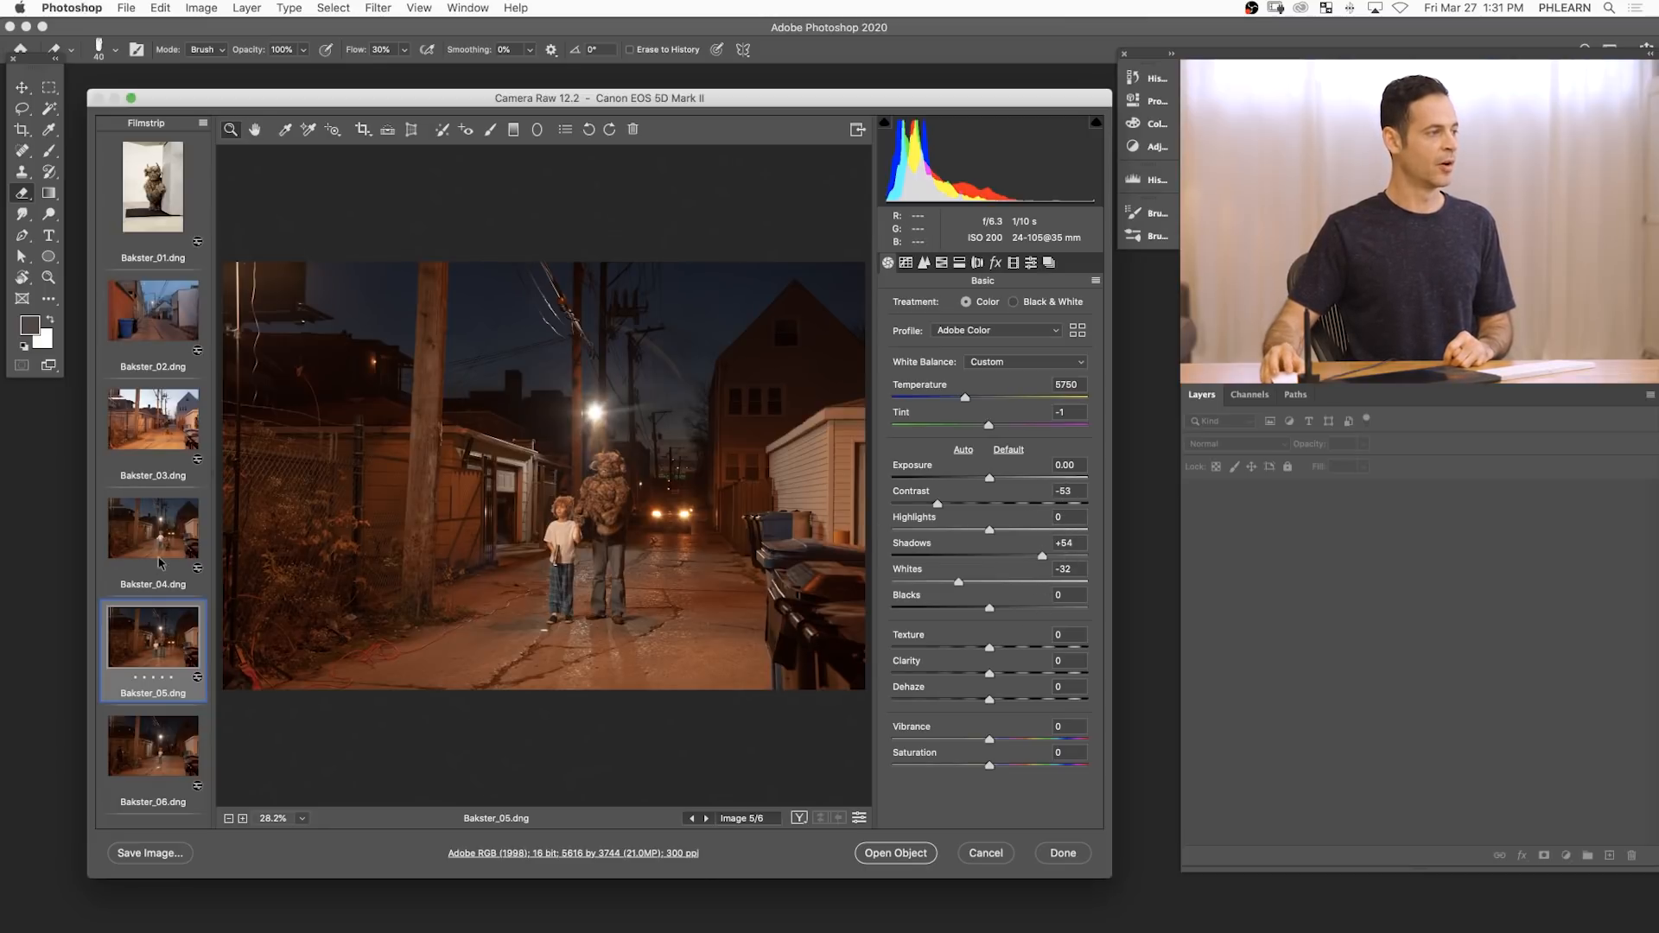
click(164, 548)
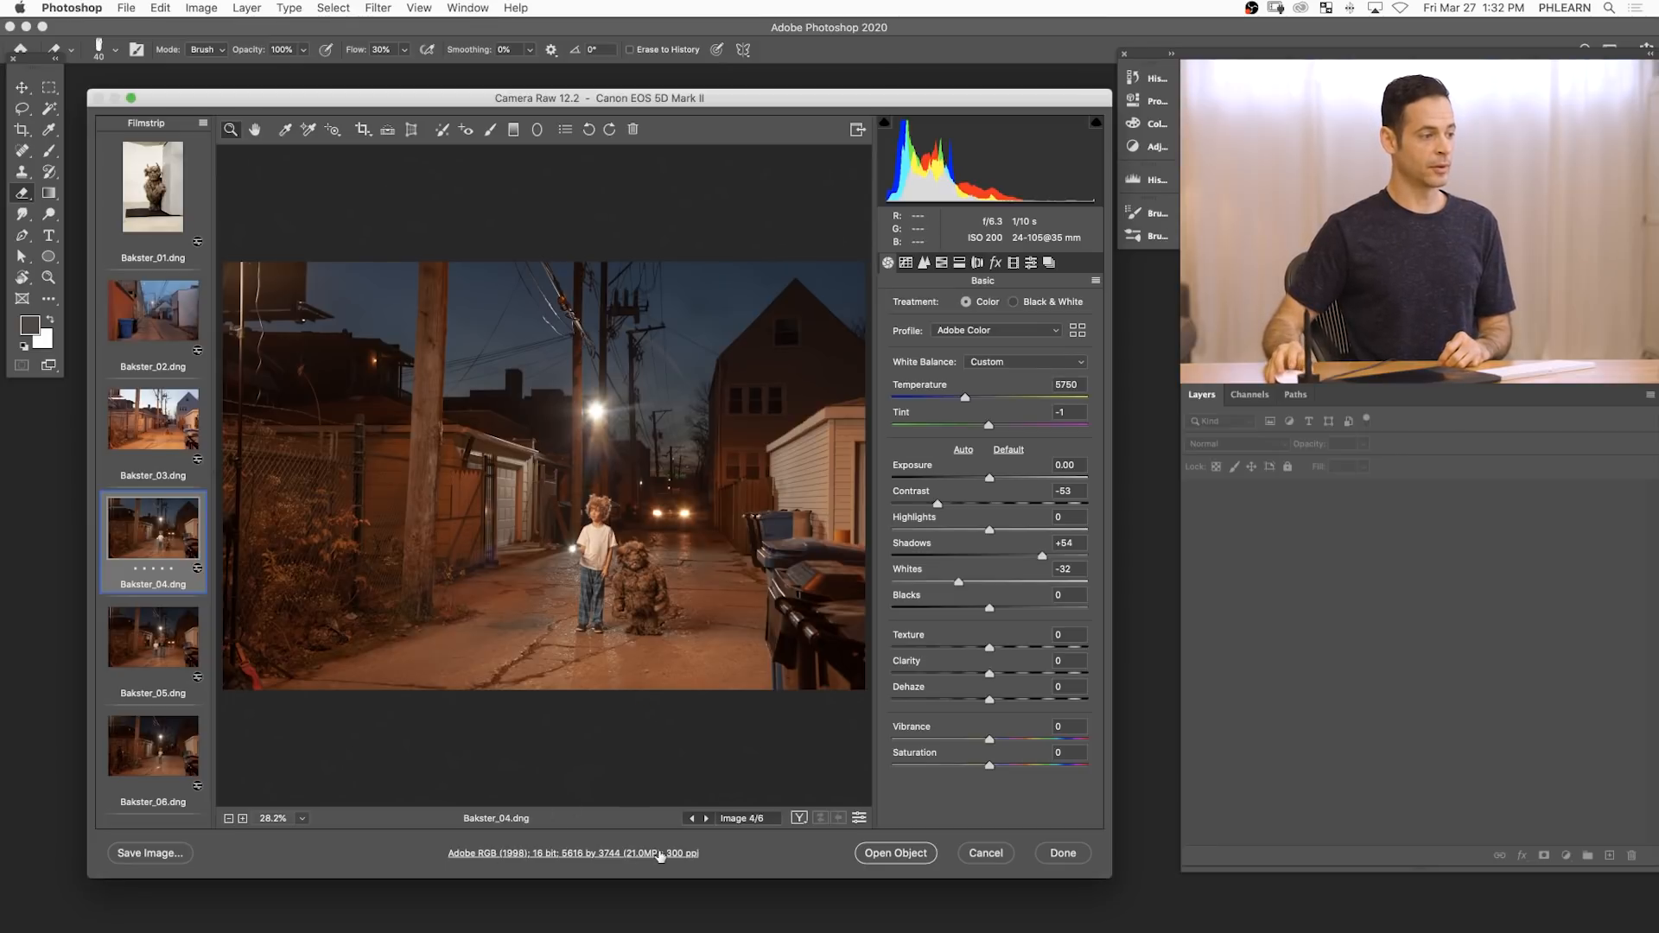
- Configure the Camera Raw workflow options for Adobe RGB (1998) and 16 Bits/Channel, with images opening in Photoshop as Smart Objects
click(595, 854)
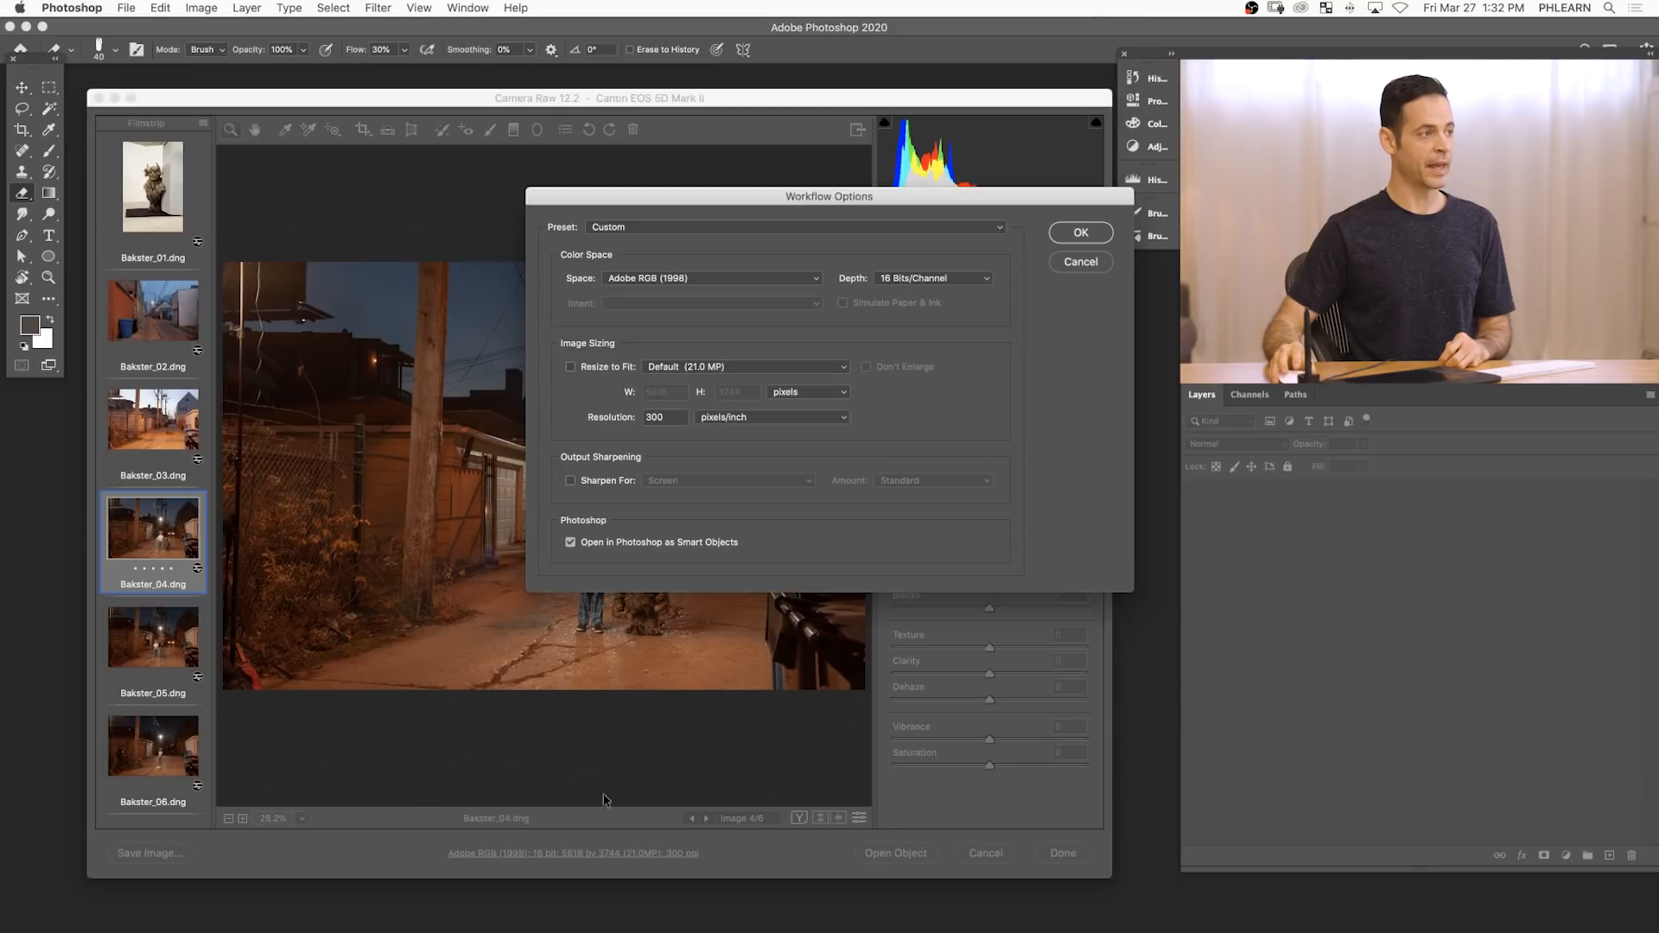
click(704, 279)
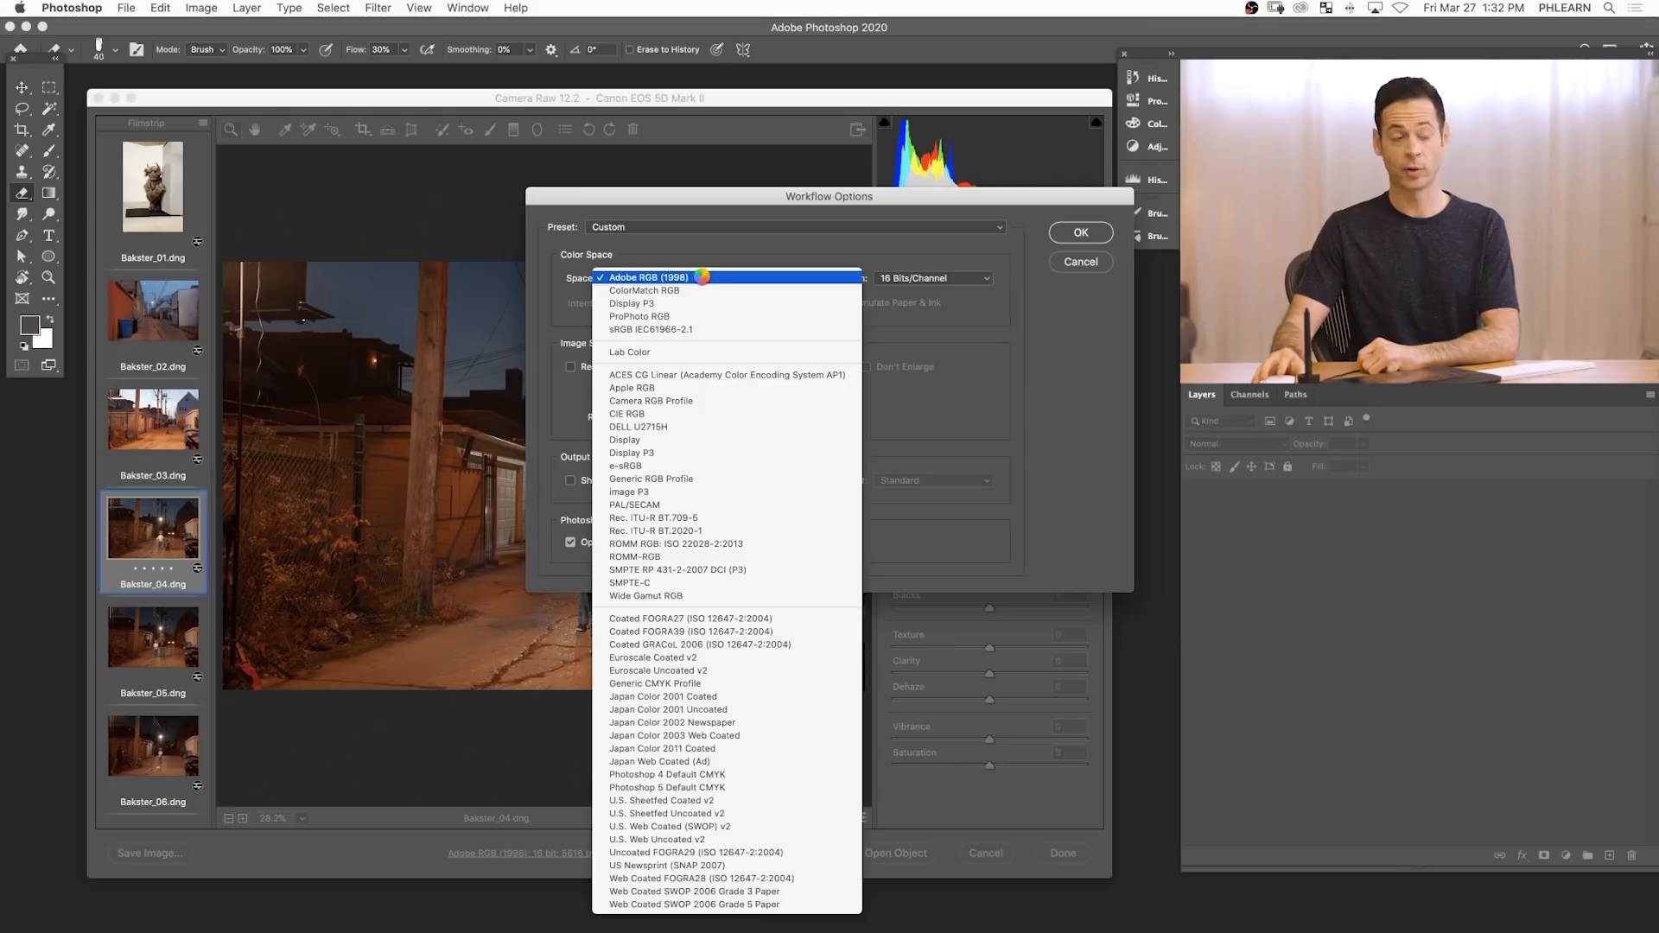
click(702, 277)
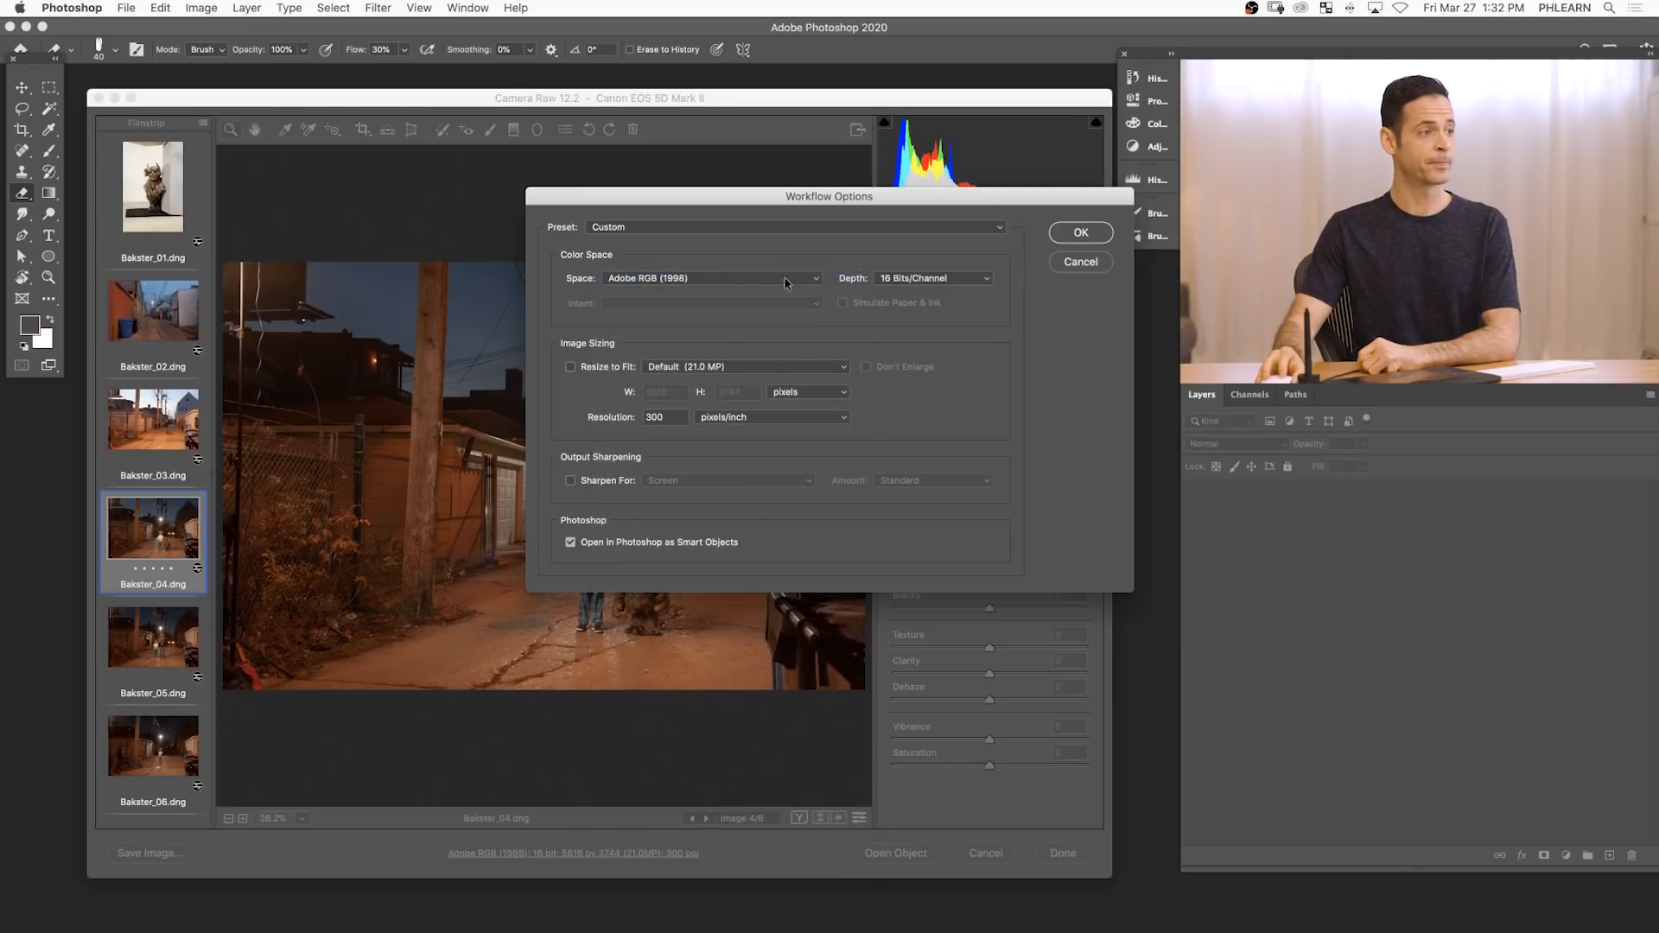
click(918, 279)
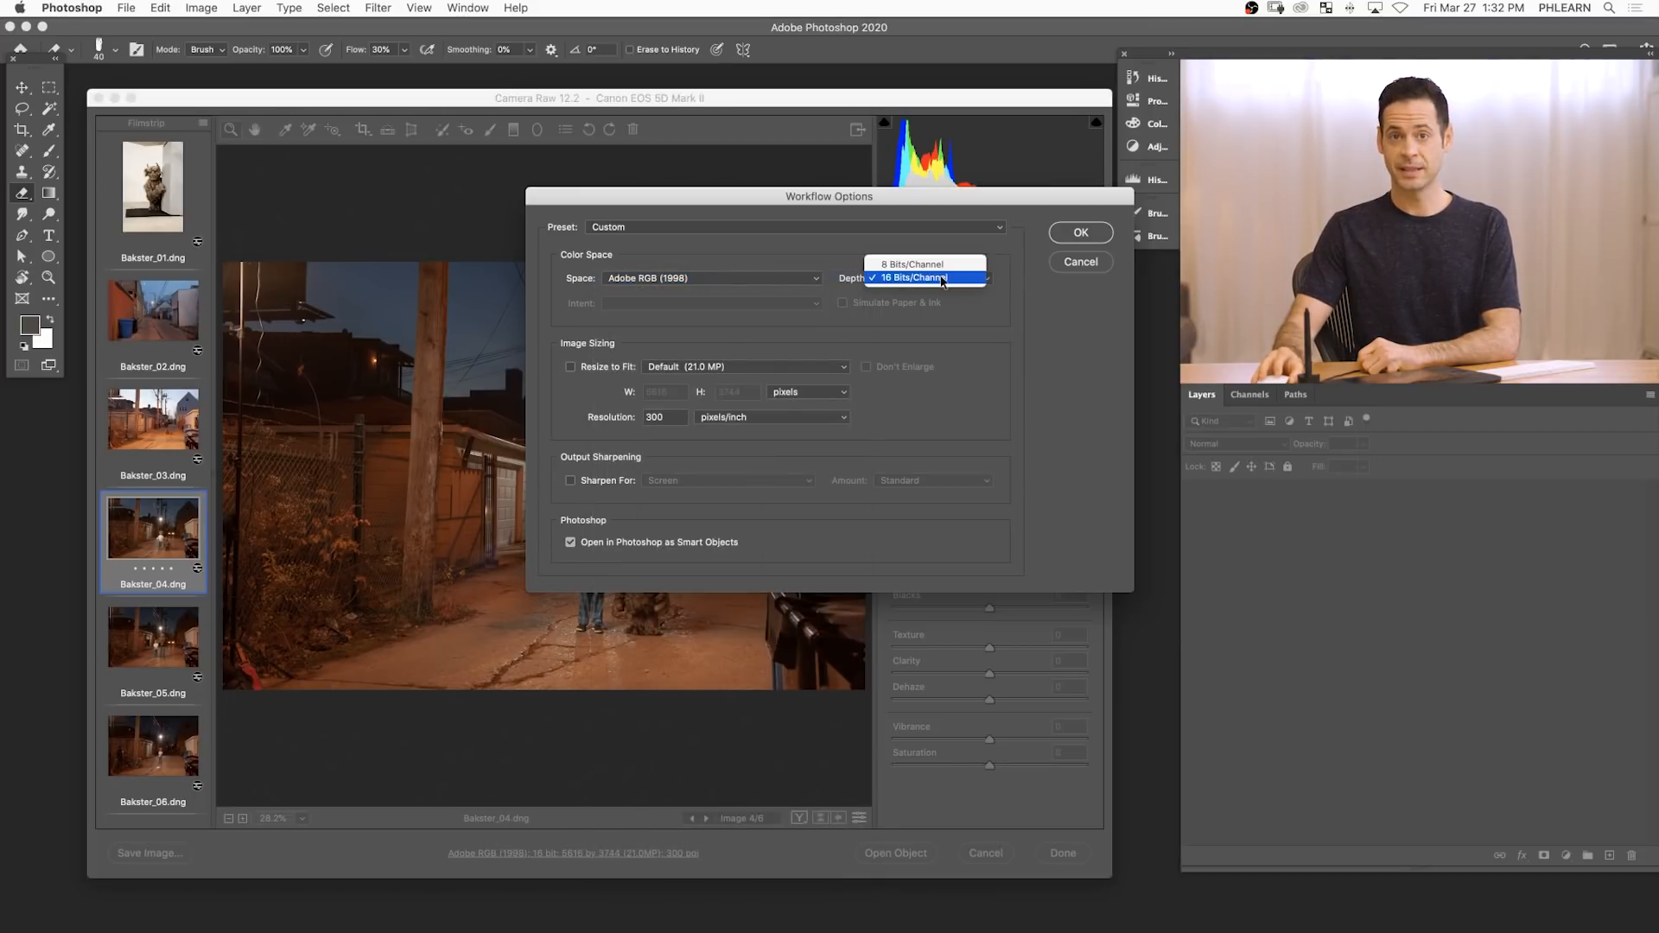
click(942, 278)
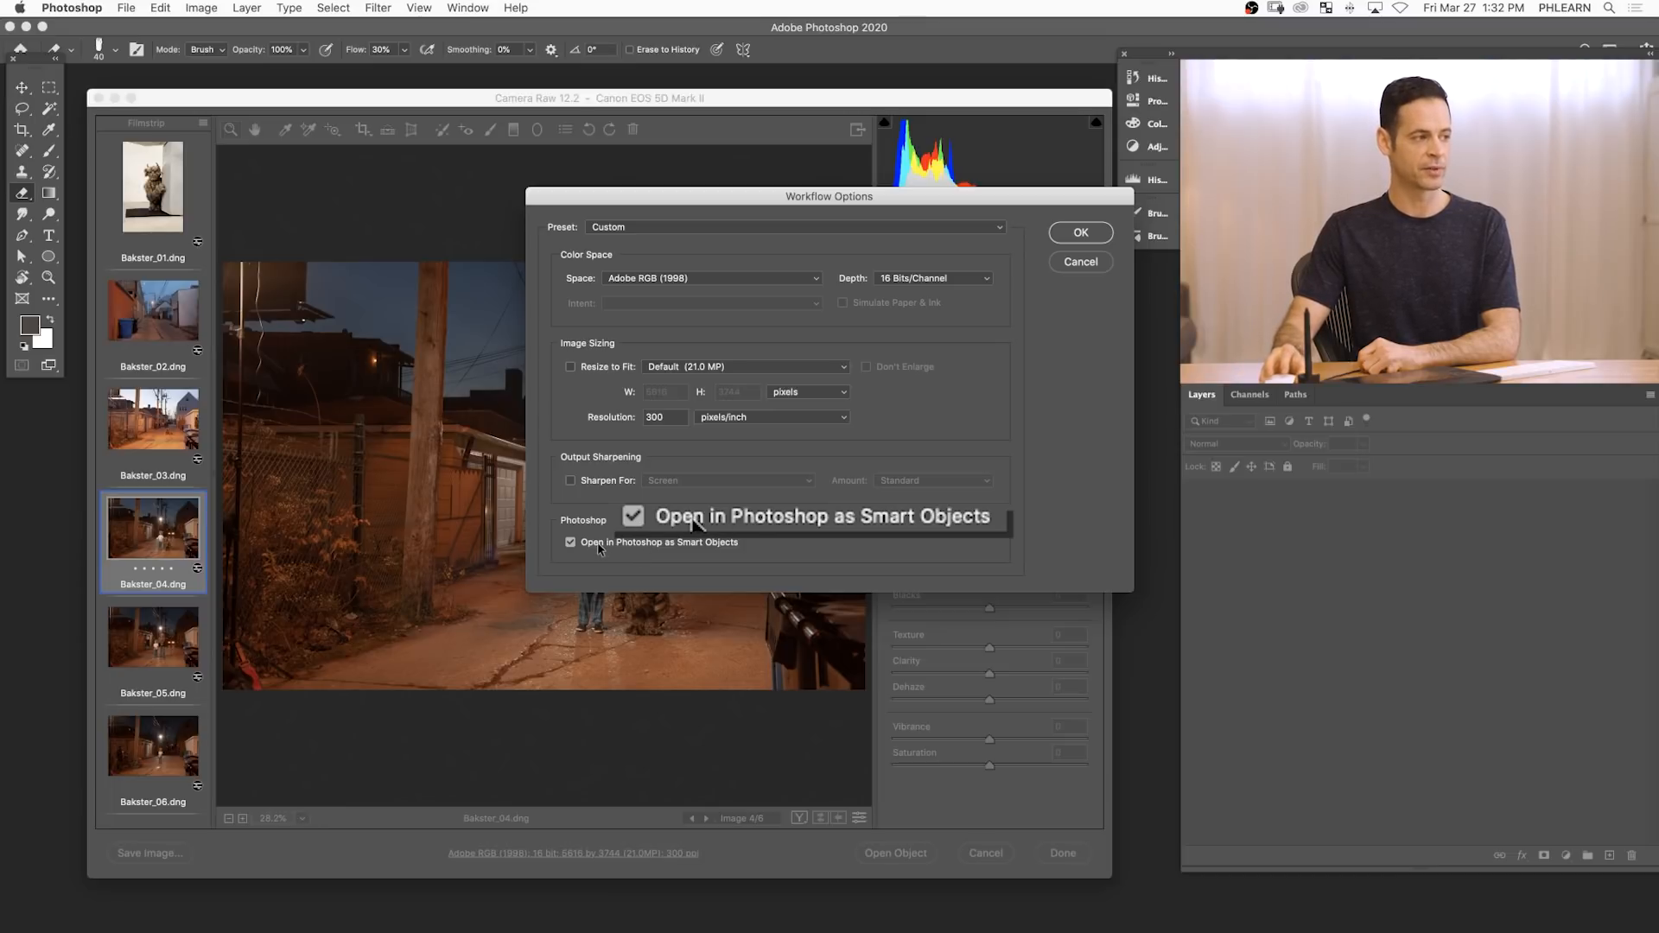
click(1080, 233)
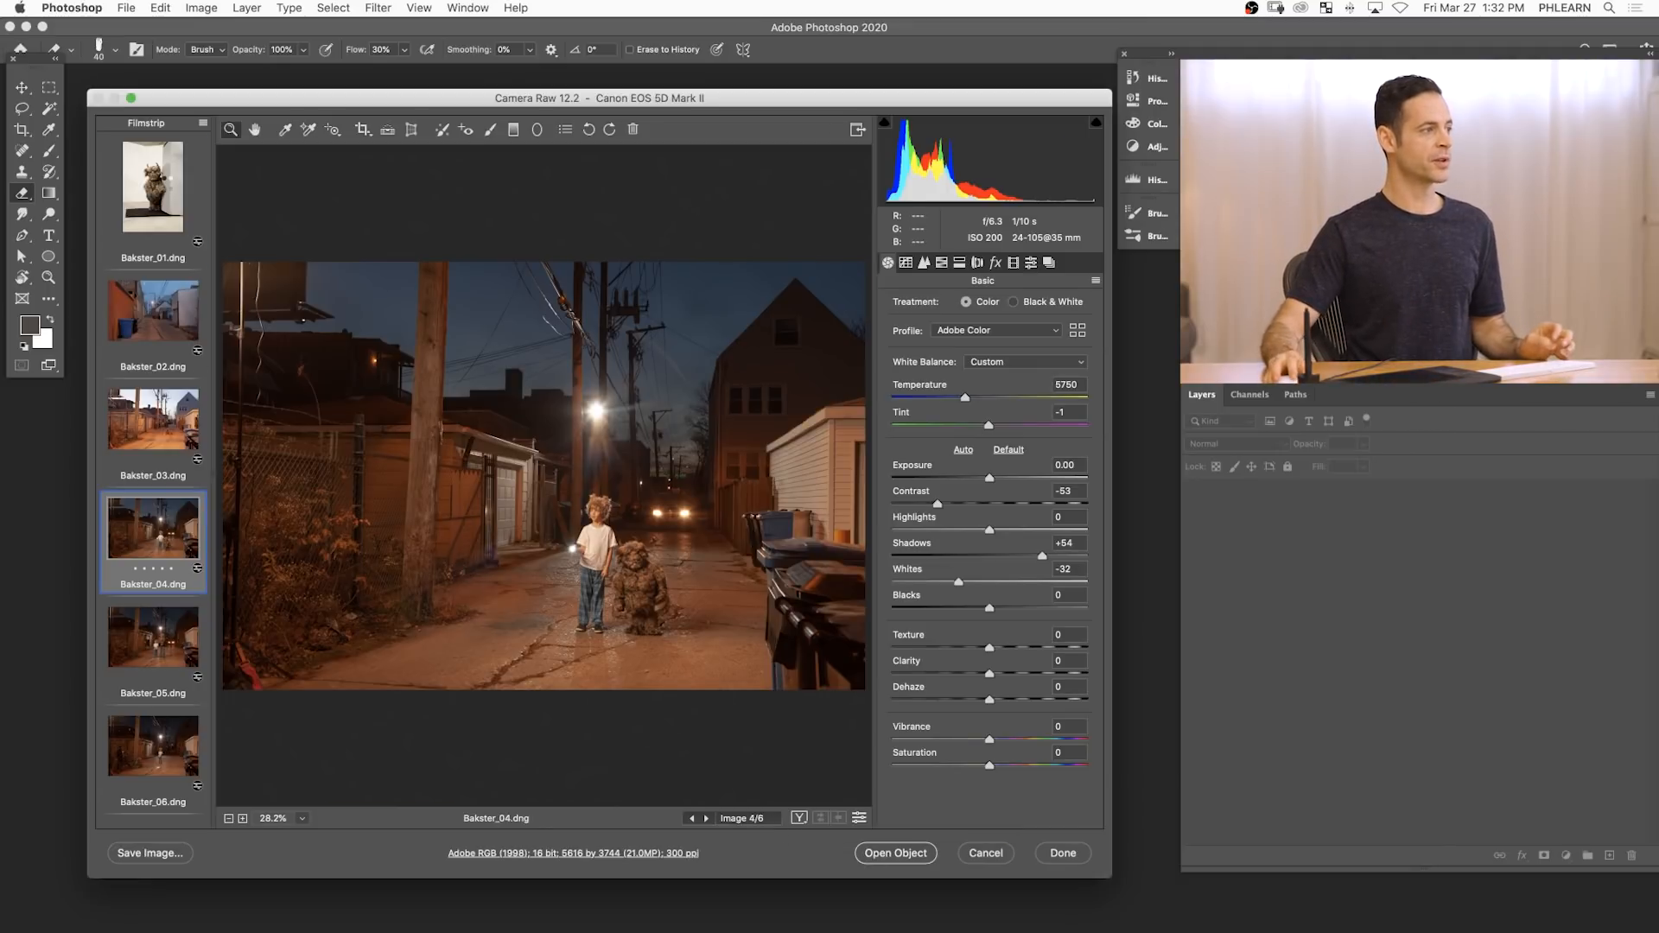
- Select all six raw images in Camera Raw and open them in Photoshop as Smart Objects
click(168, 180)
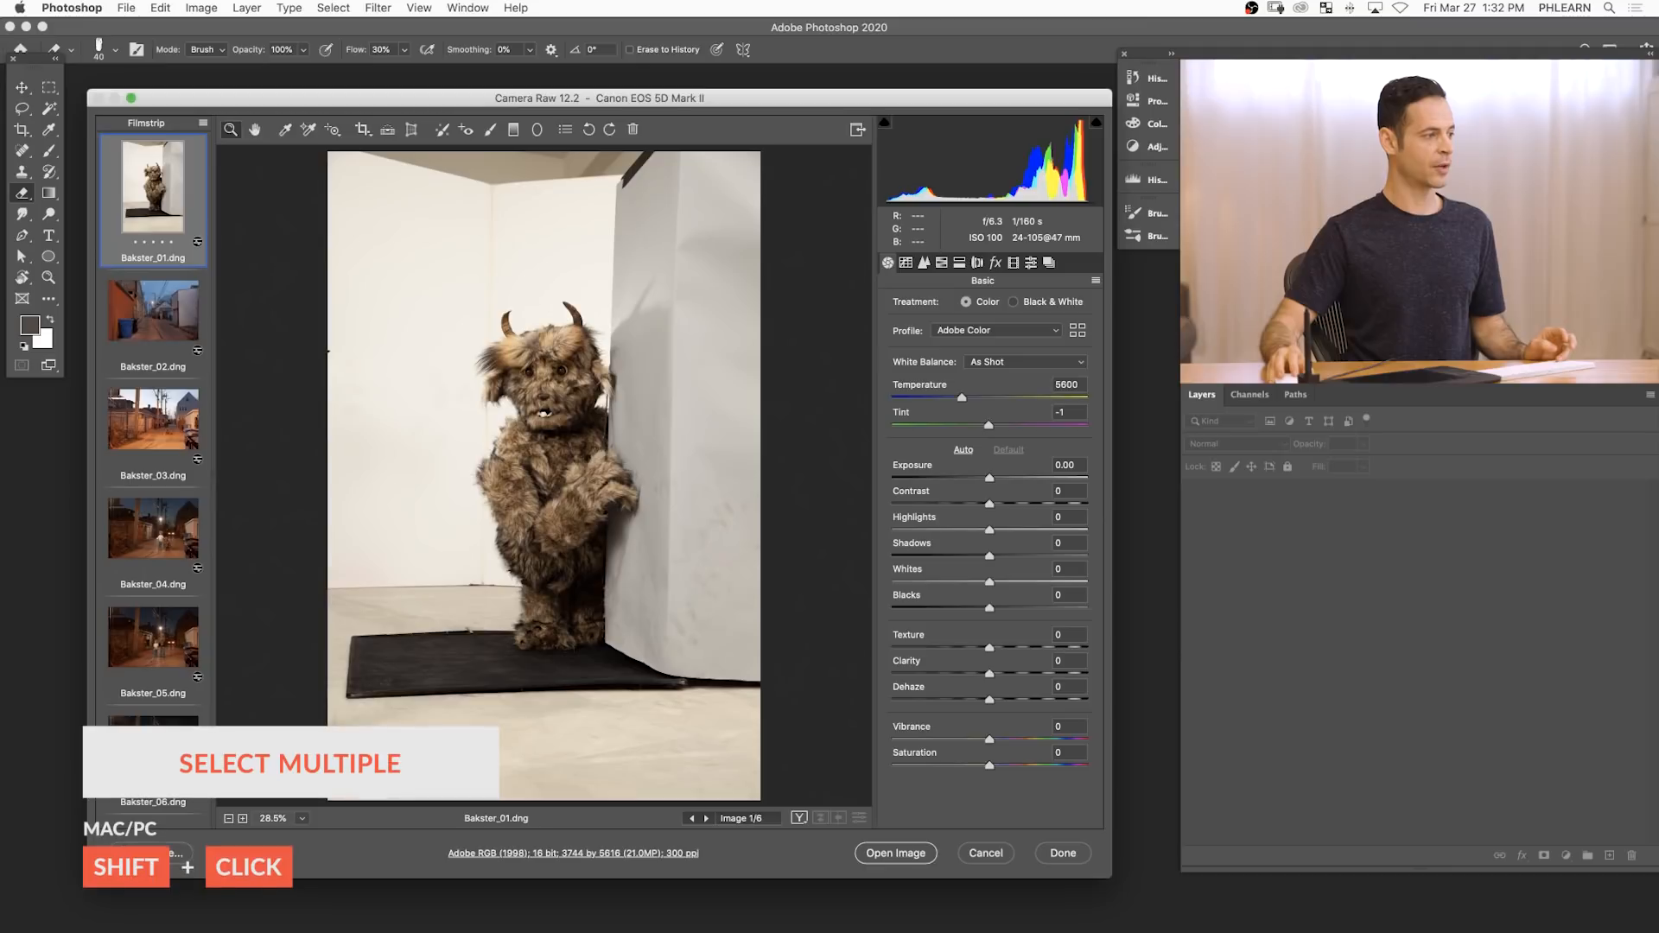
shift+click(155, 755)
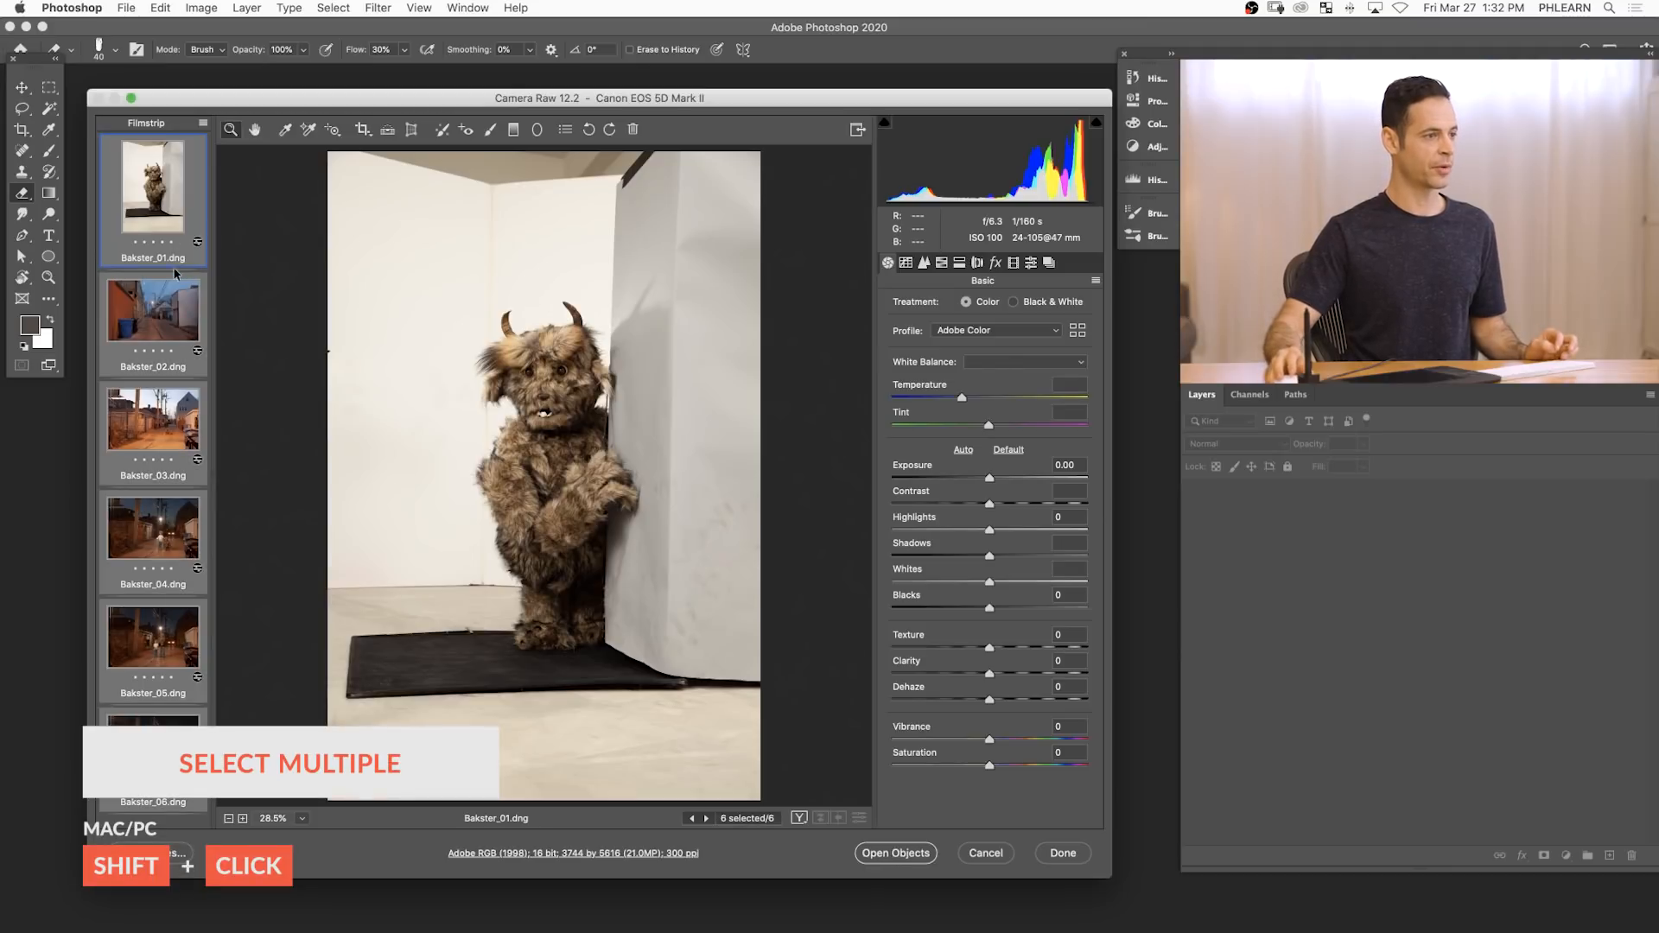
click(921, 854)
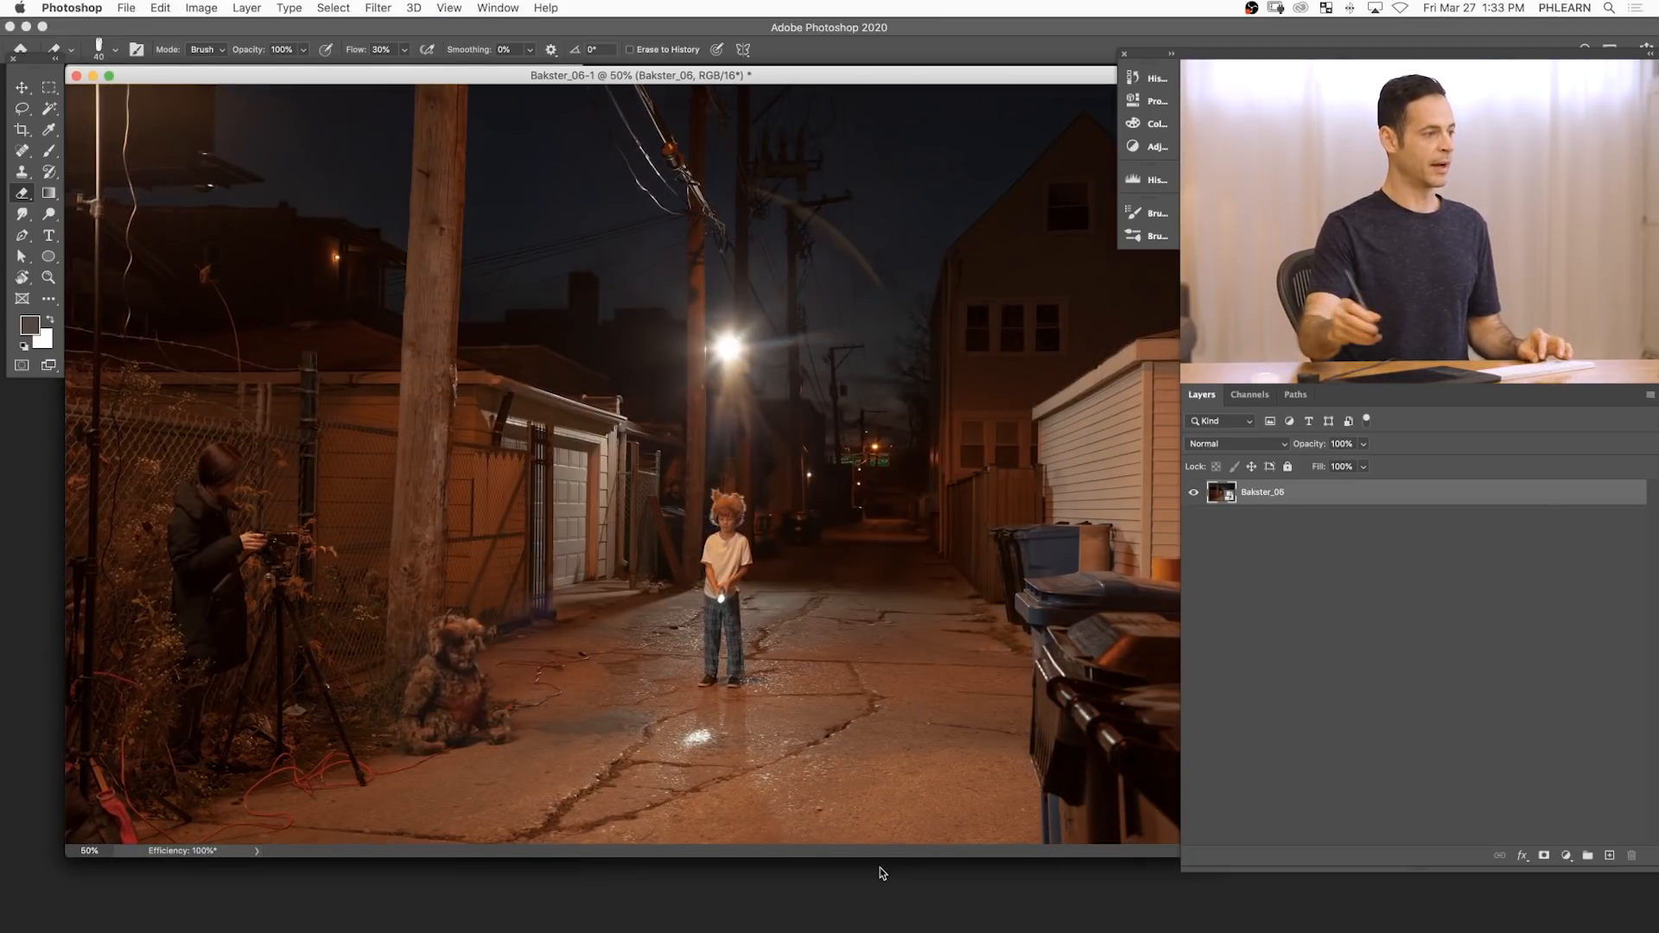
- Shrink the windows of Bakster_06, 05, 04, 03 and 02 to 25% zoom and move the Bakster_02 window clear of the stack
key(super+minus)
key(super+minus)
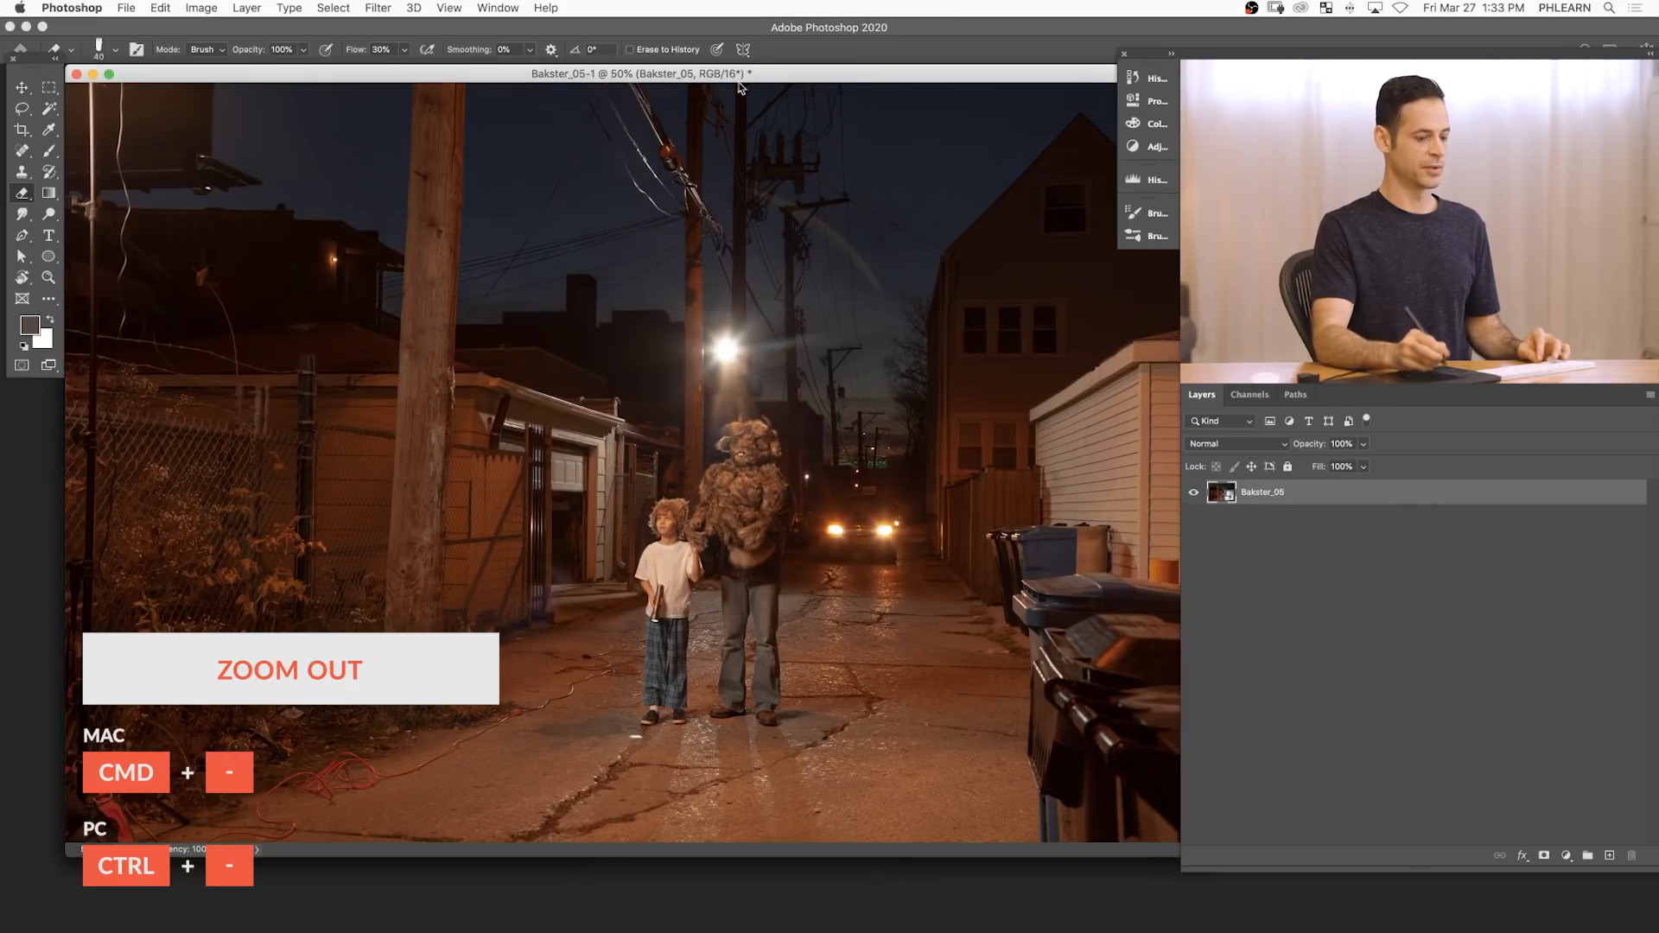
key(super+minus)
key(super+minus)
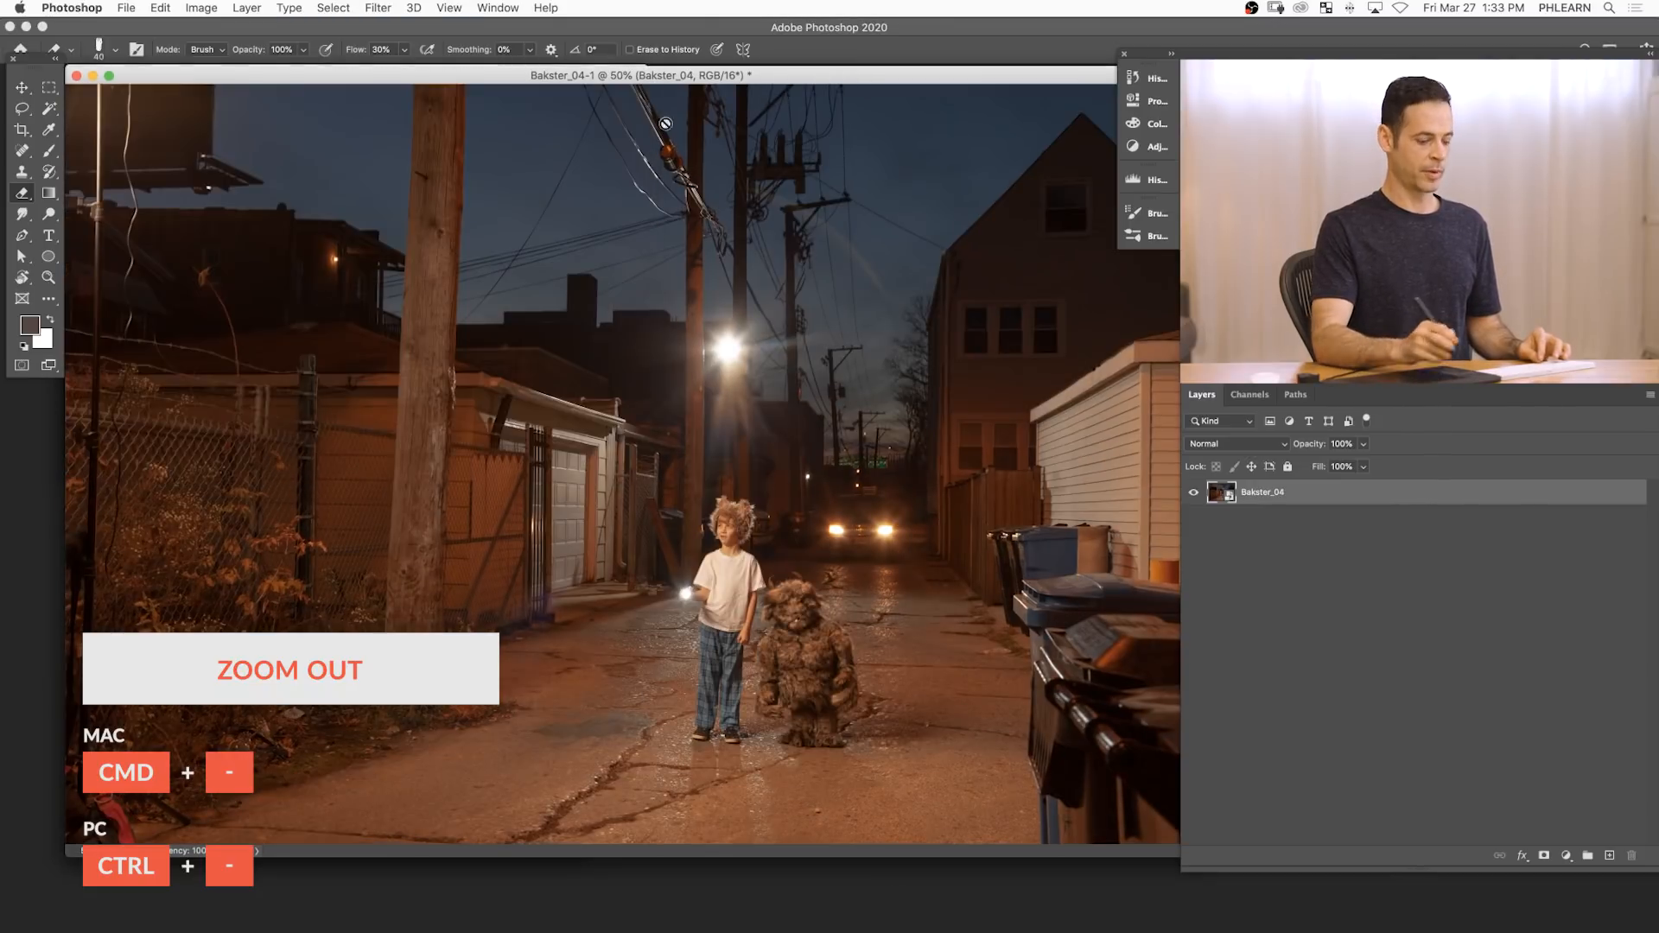
key(super+minus)
key(super+minus)
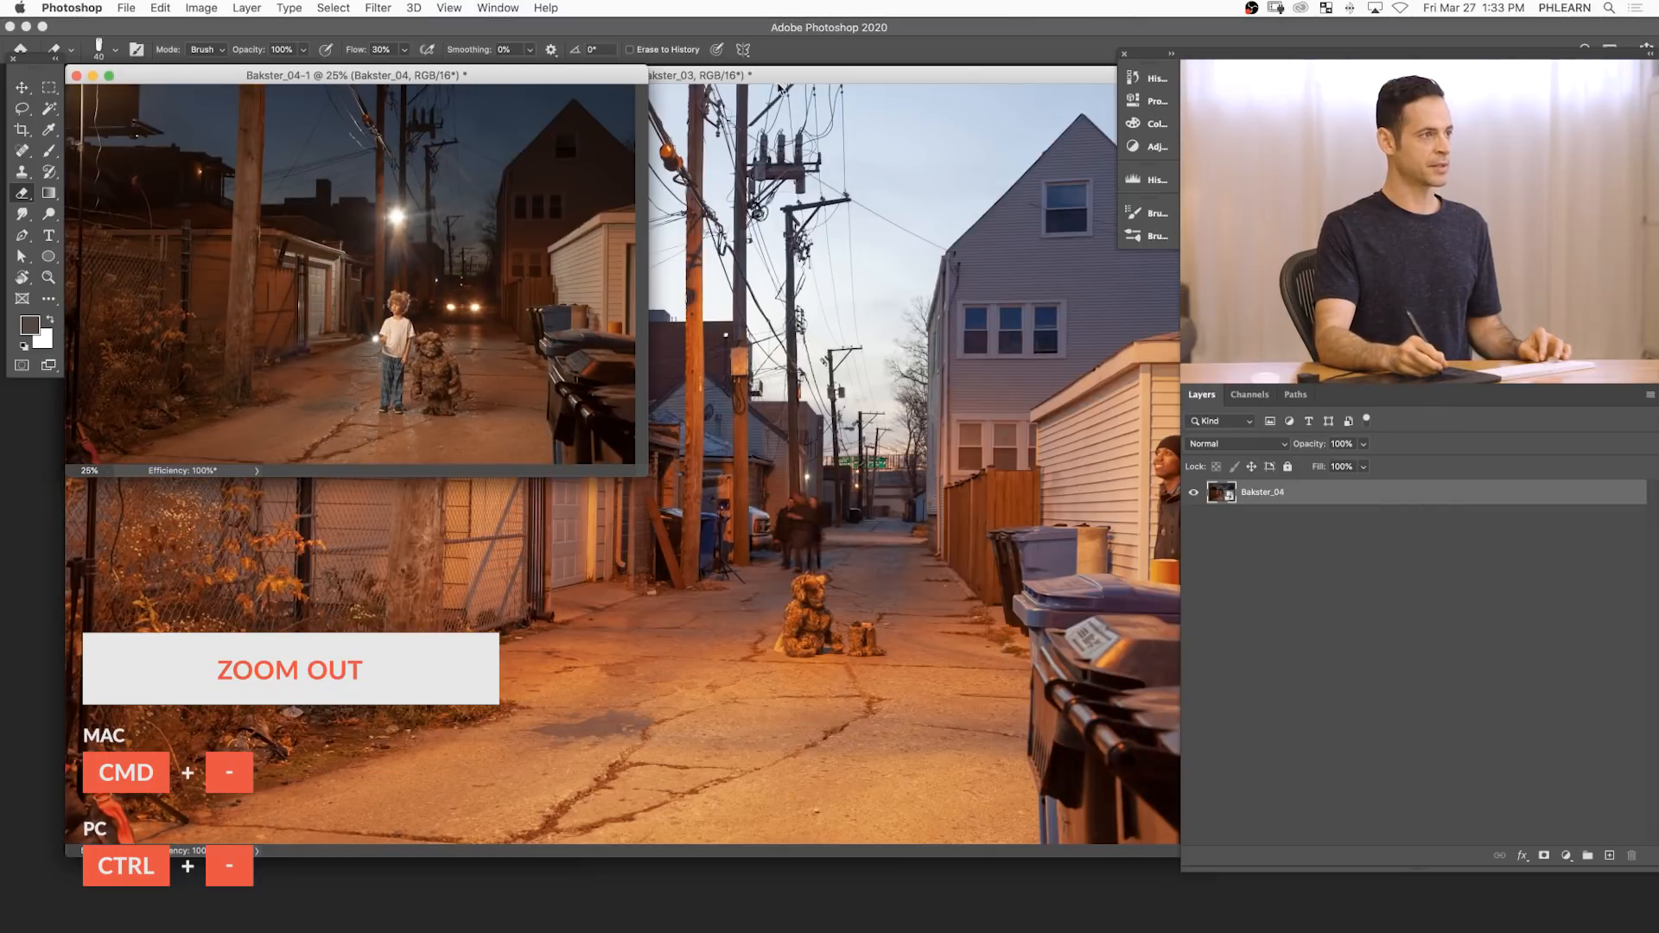
click(810, 77)
key(super+minus)
key(super+minus)
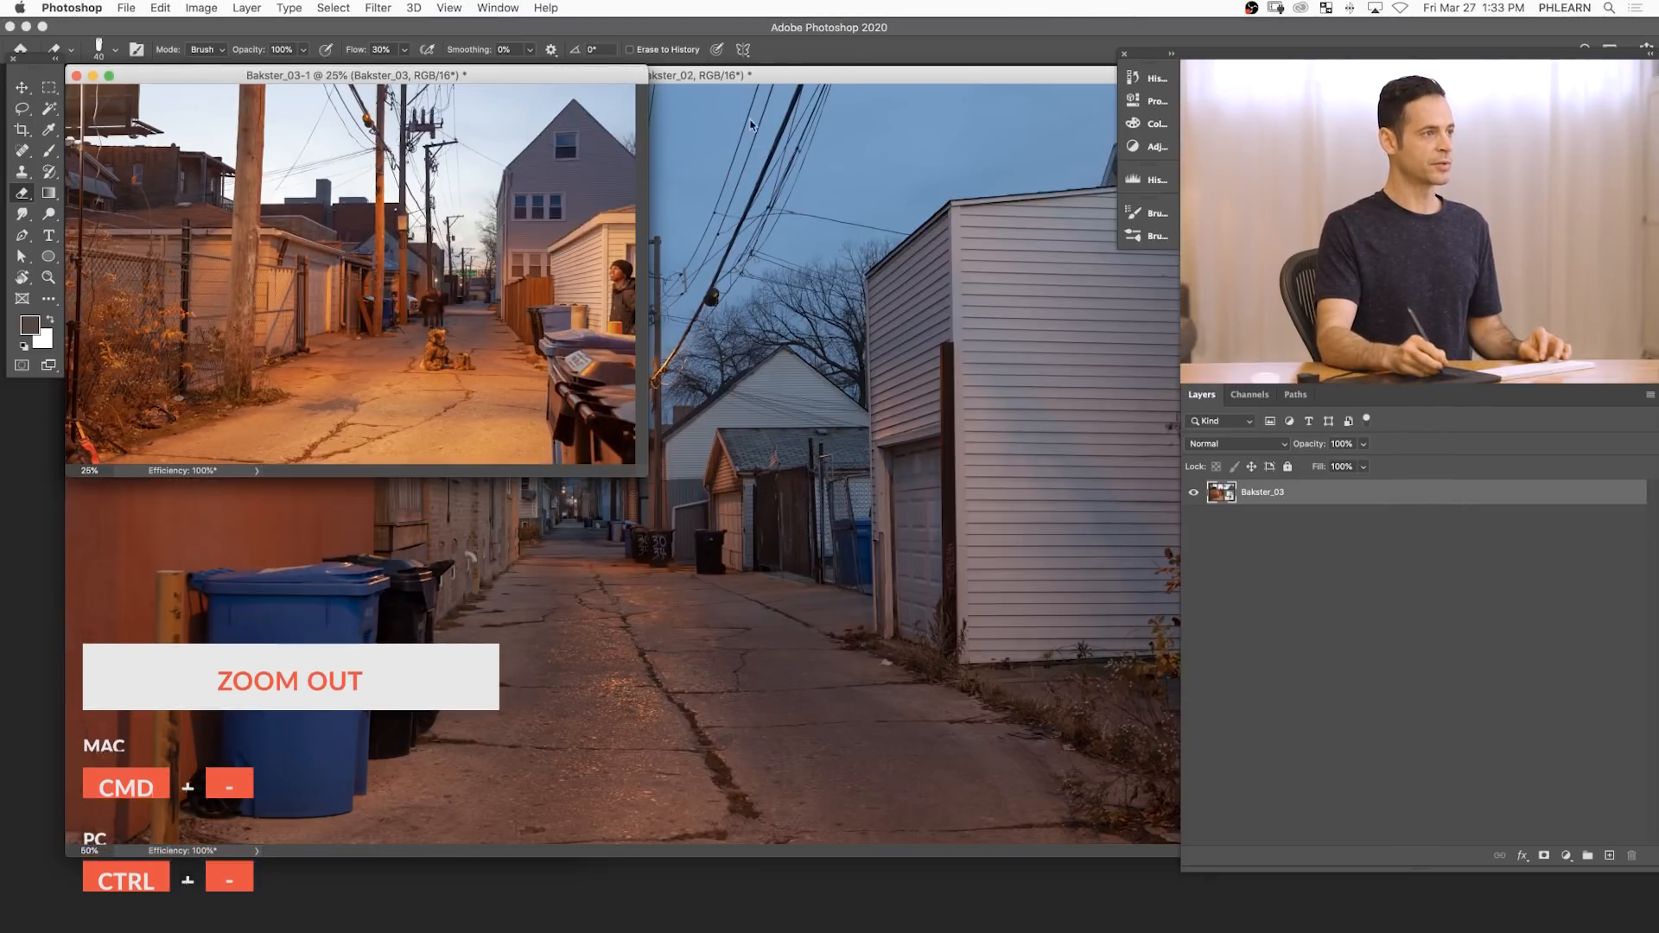
click(661, 77)
key(super+minus)
key(super+minus)
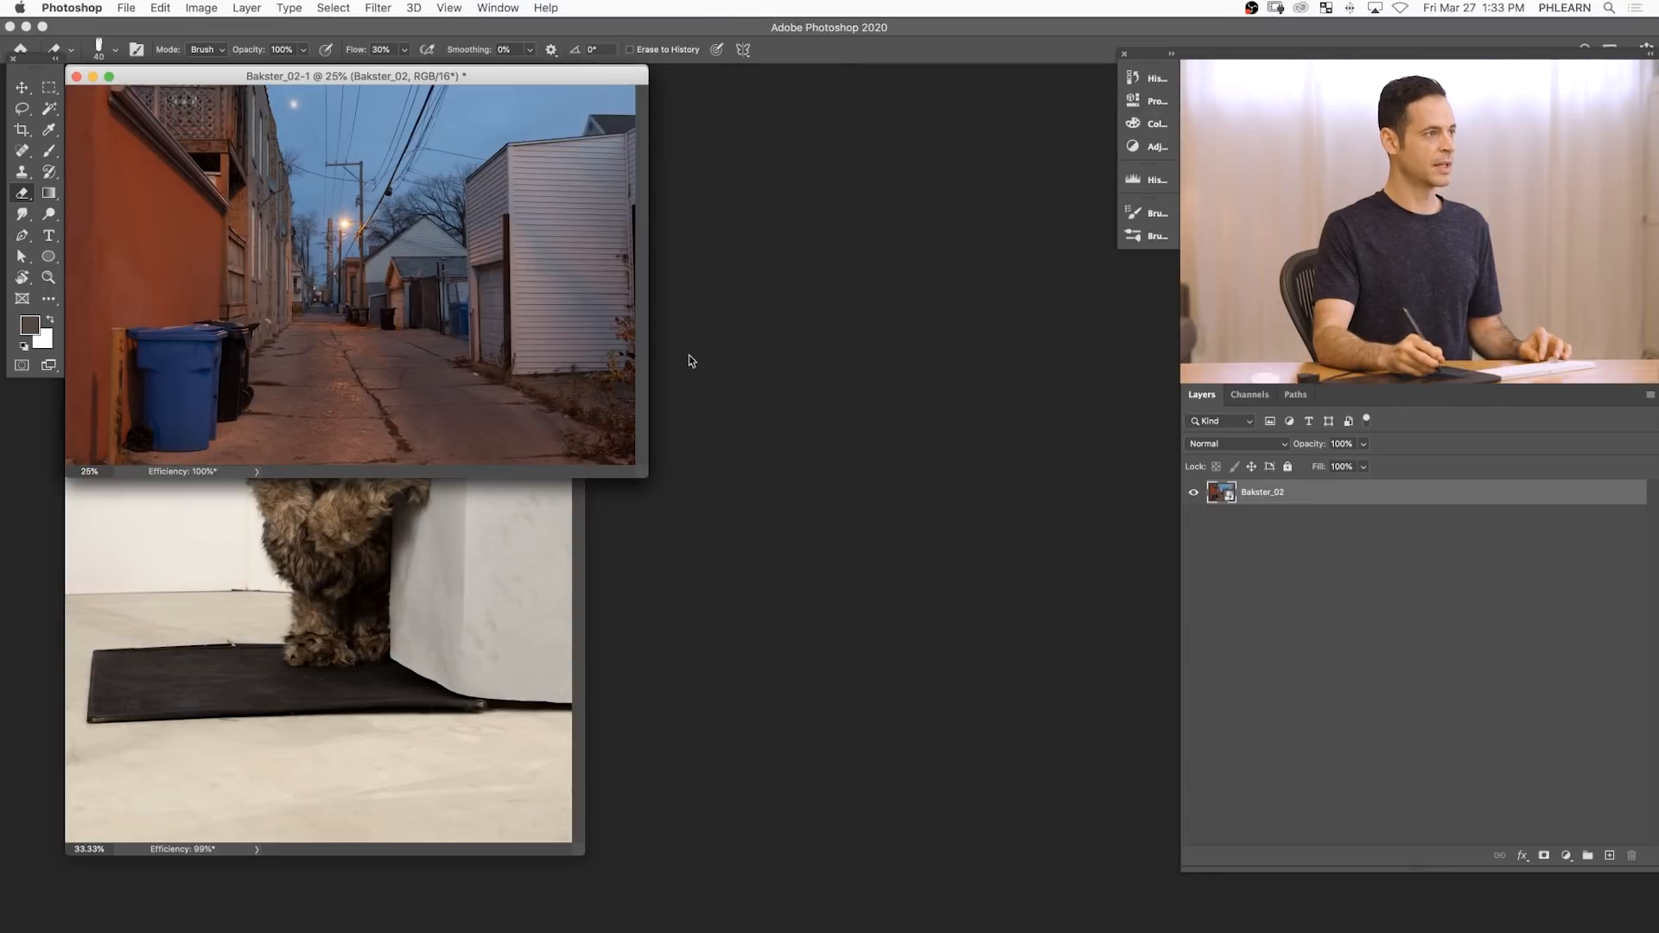
mouse_move(549, 81)
mouse_down()
mouse_move(939, 354)
mouse_move(933, 374)
mouse_move(901, 363)
mouse_move(915, 415)
mouse_move(1012, 438)
mouse_up()
- Copy the Bakster_03 layer into the Bakster_02 document with the Move tool, aligned to the canvas, and close Bakster_03 without saving
key(v)
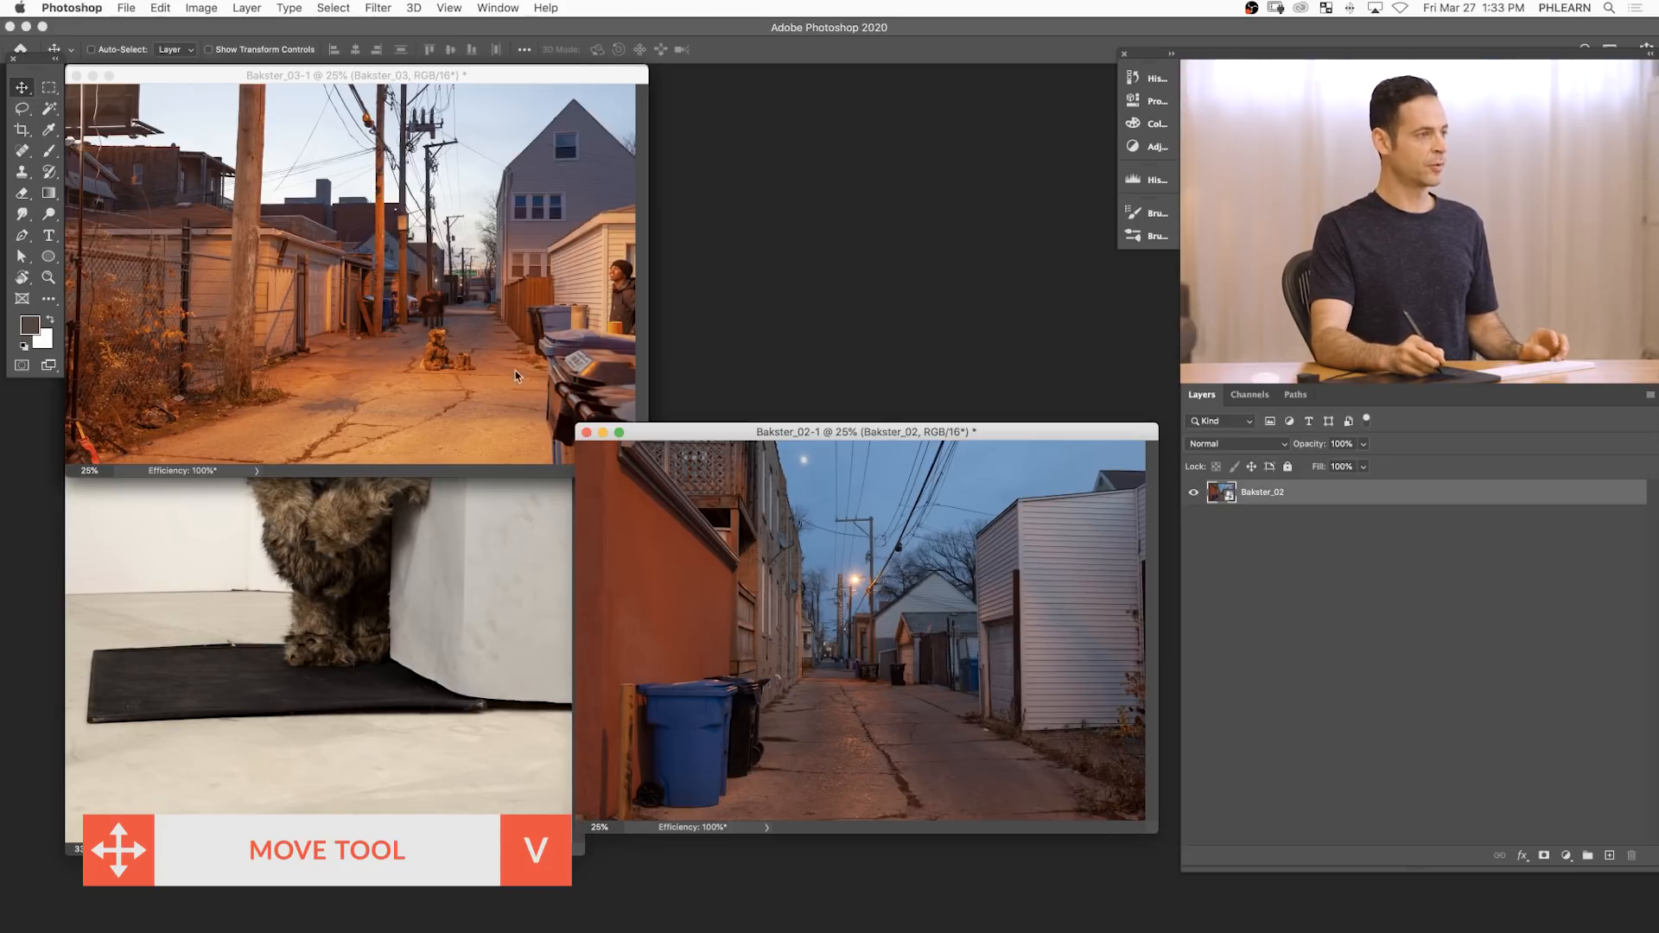
drag(496, 359, 788, 632)
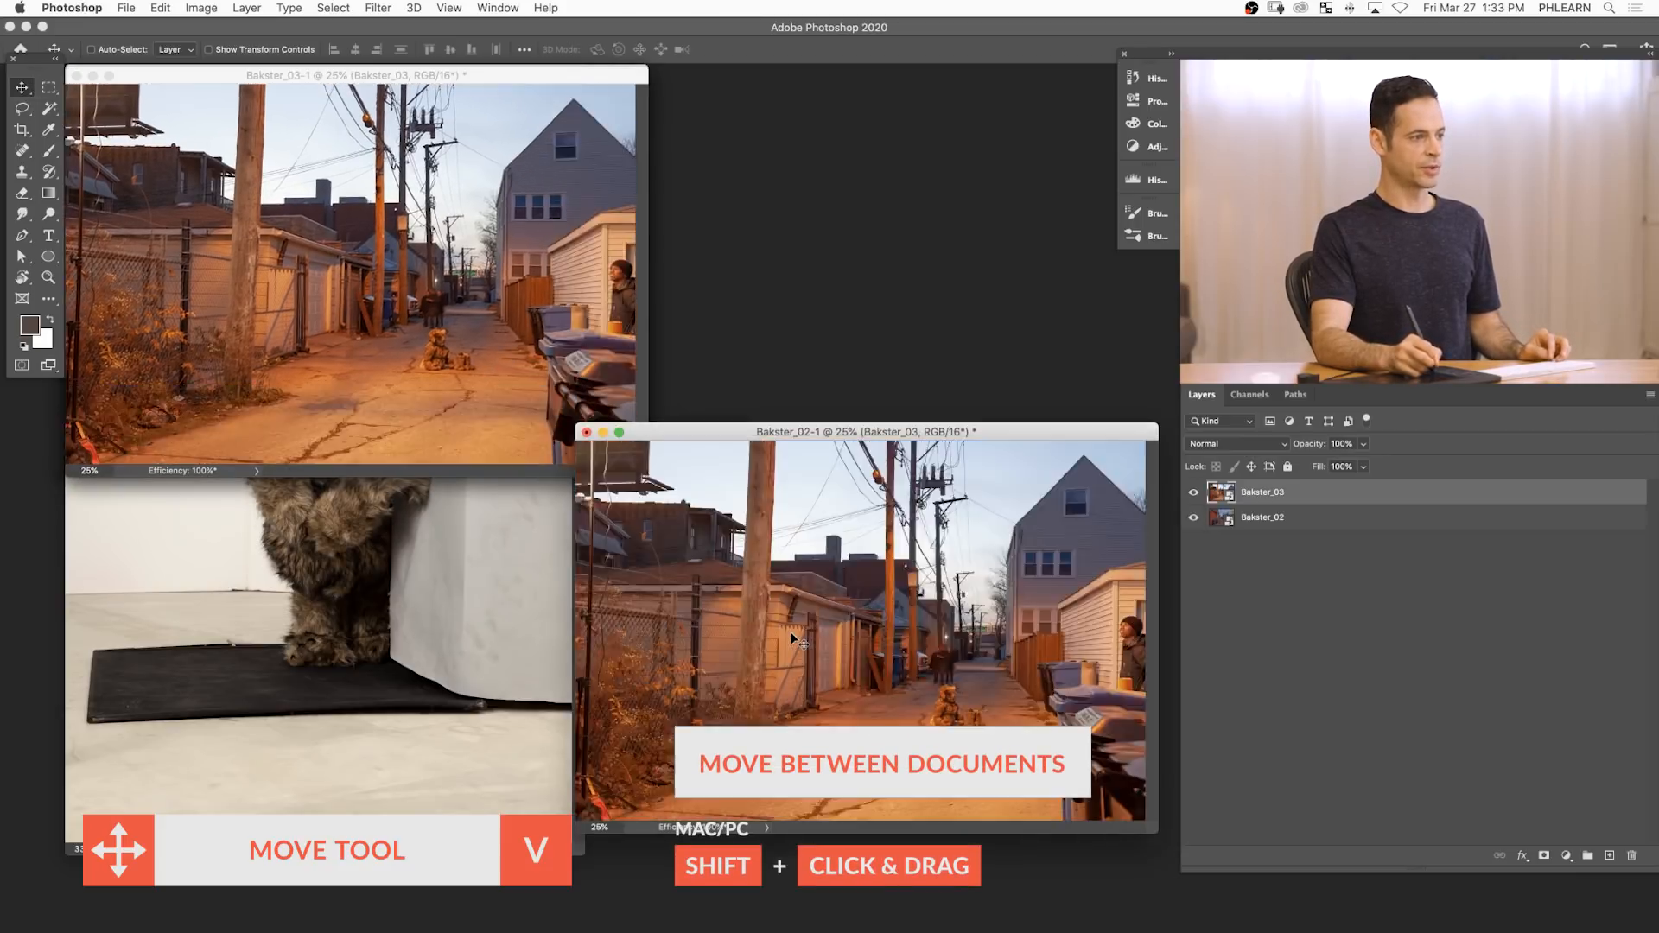
click(492, 370)
key(super+w)
click(741, 318)
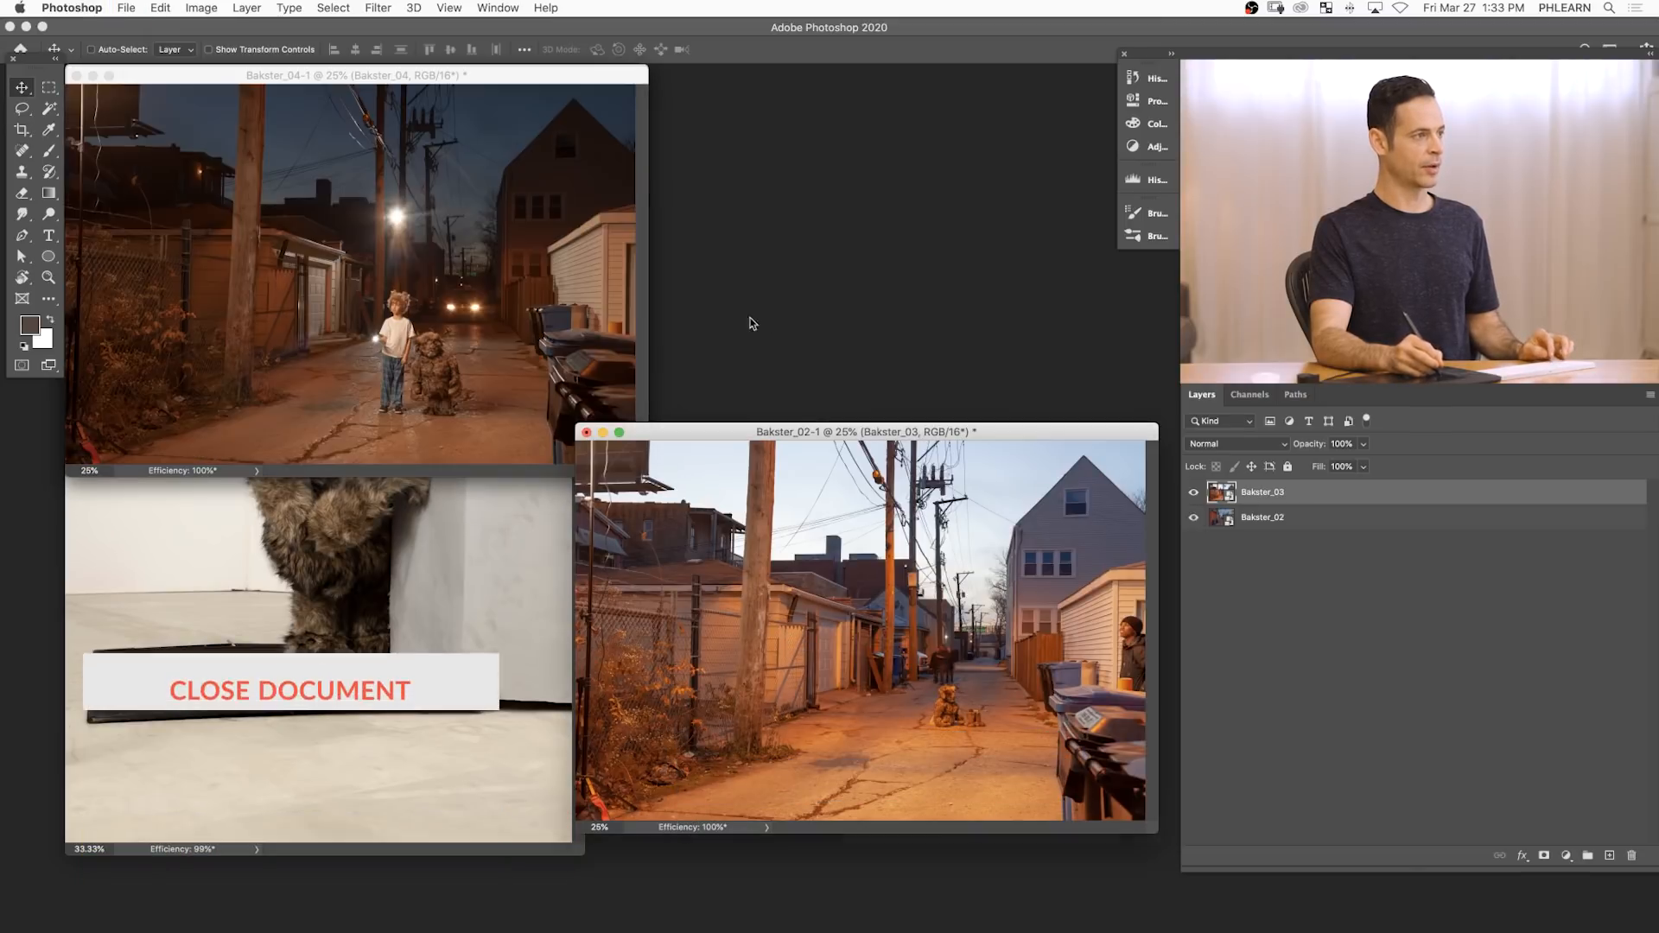
- Copy the Bakster_04 layer into the Bakster_02 document, aligned to the canvas, and close its source document without saving
drag(467, 347, 730, 572)
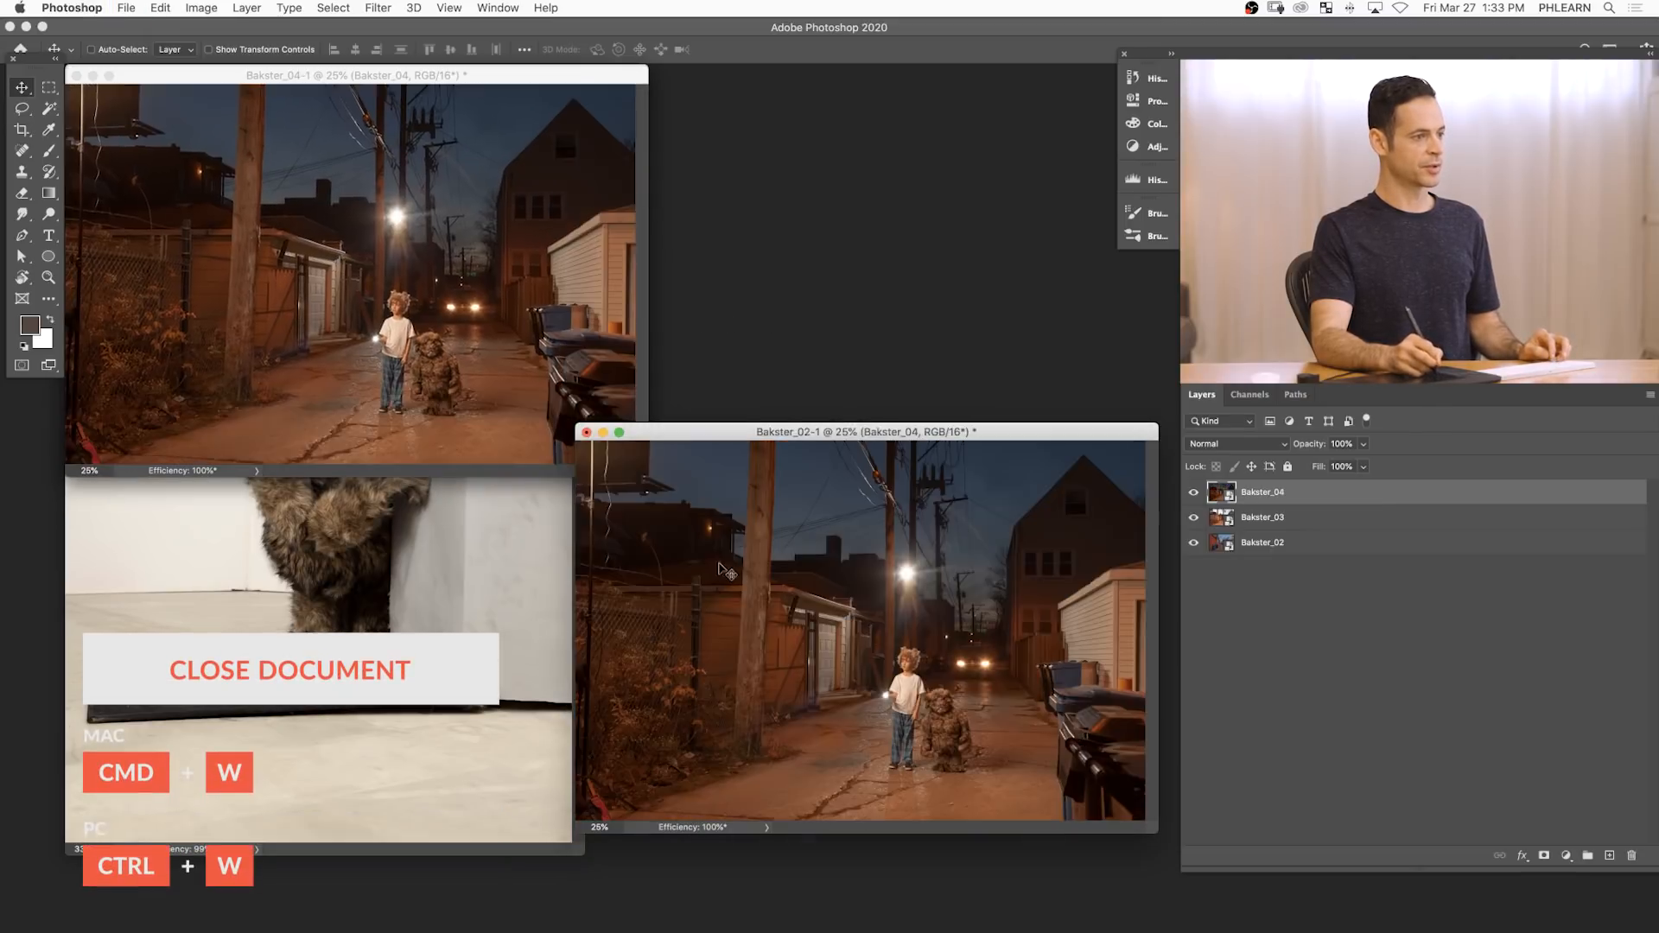
click(480, 370)
key(super+w)
click(757, 321)
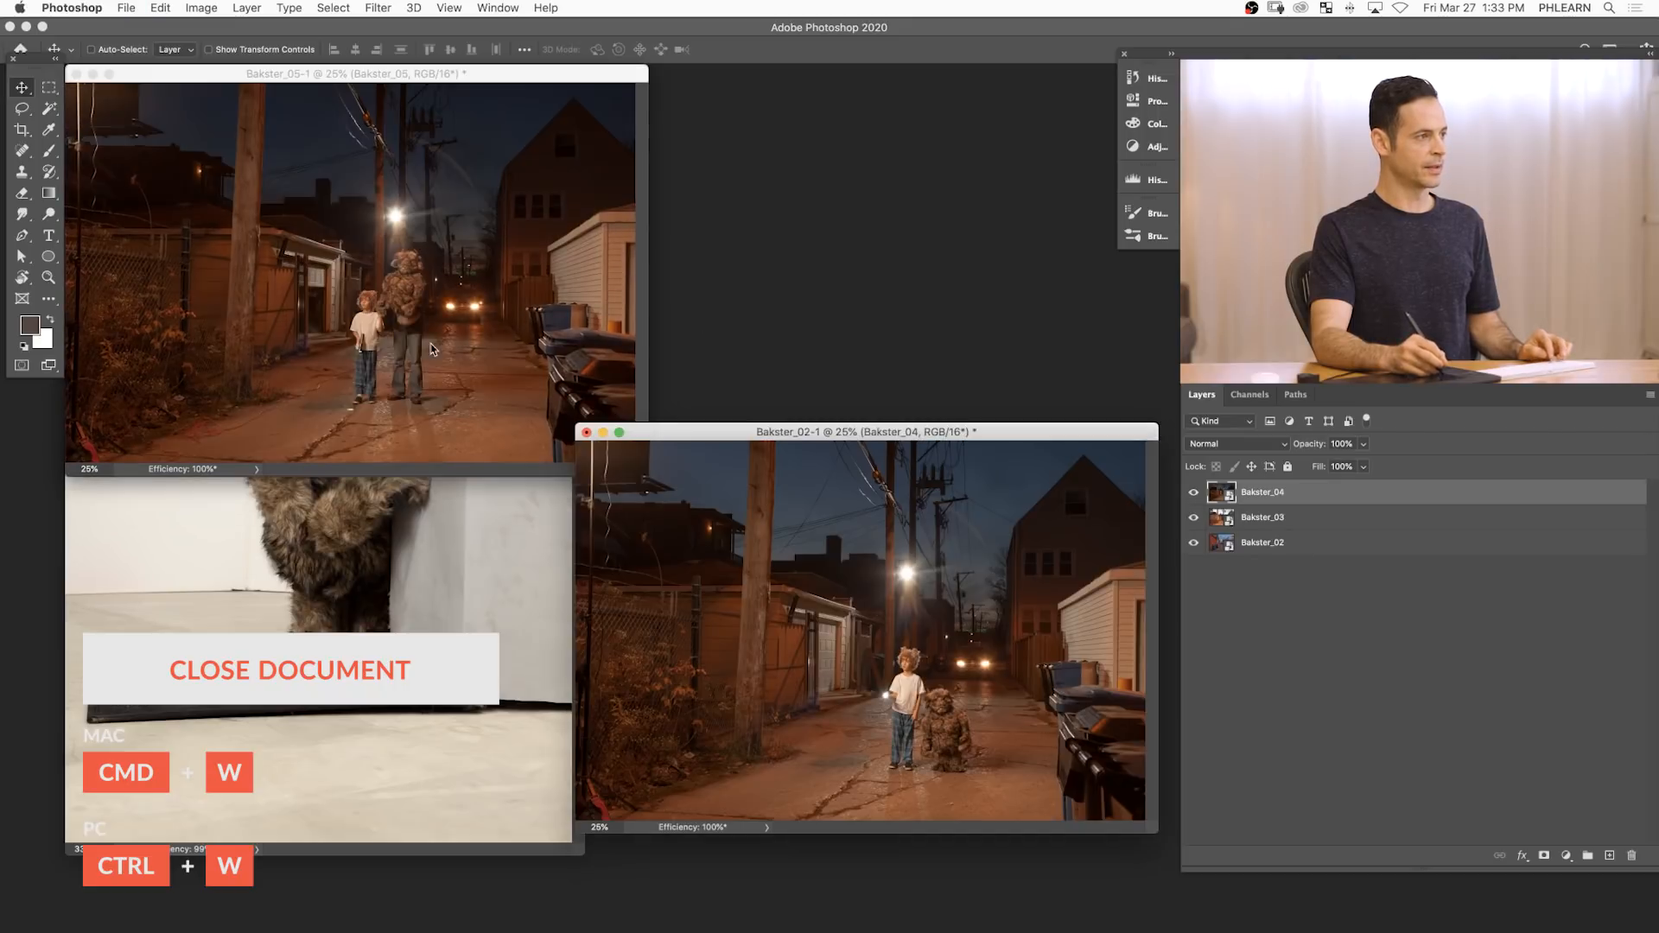
- Copy the Bakster_05 layer into the Bakster_02 document, aligned to the canvas, and close its source document without saving
drag(423, 363, 743, 570)
click(484, 372)
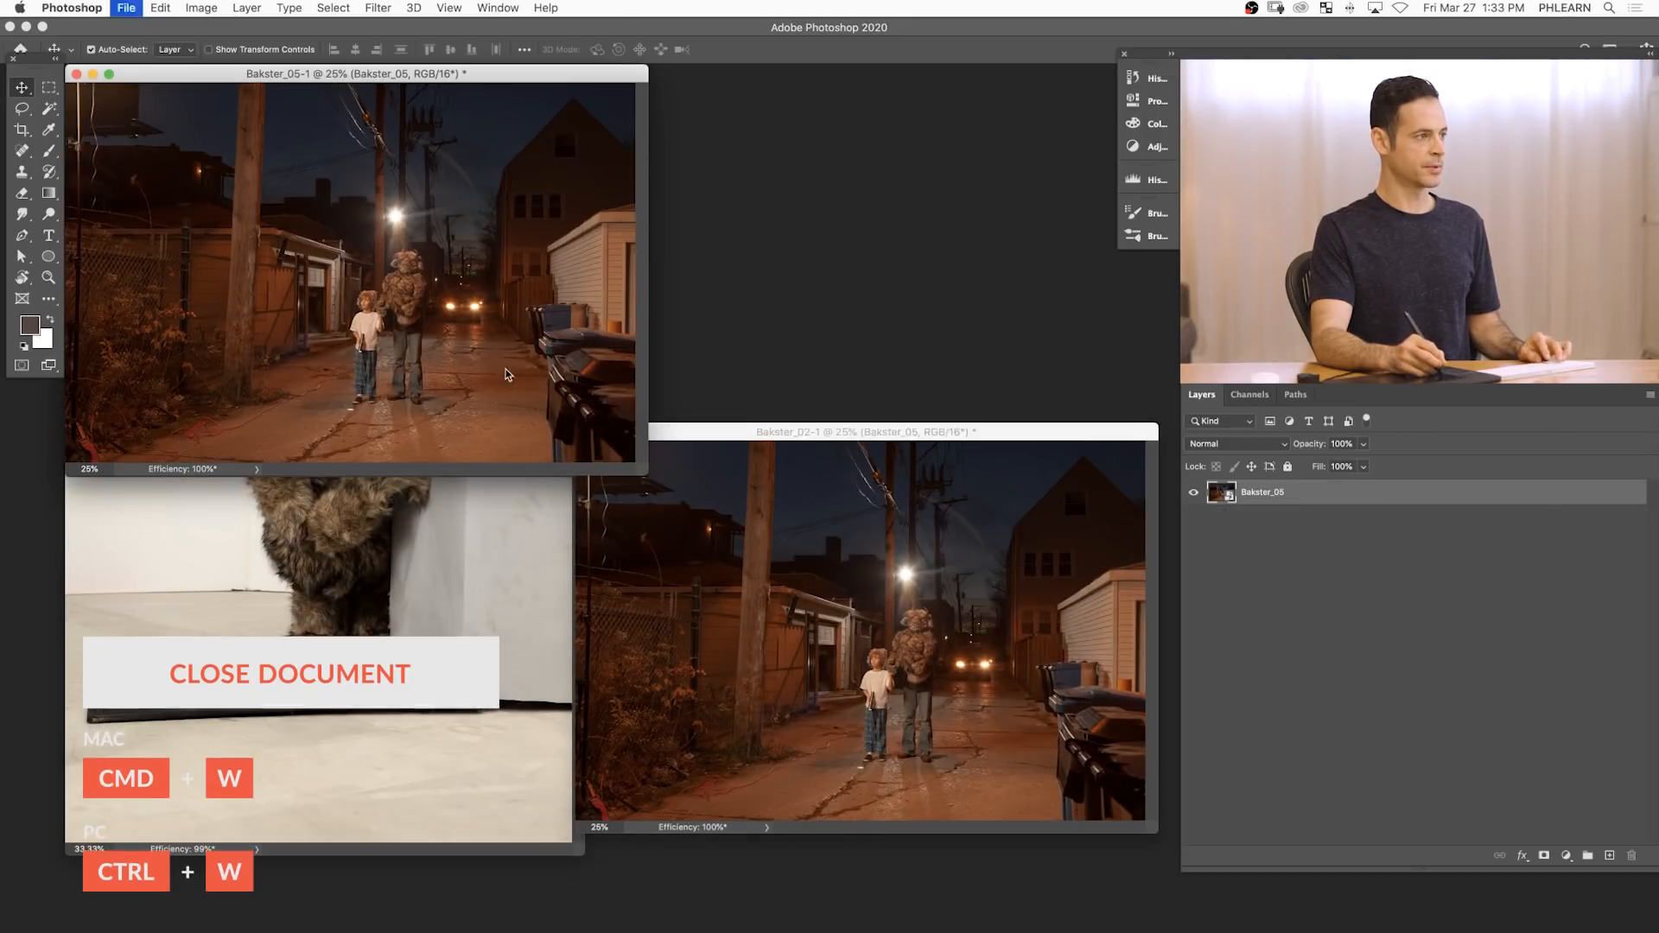
key(super+w)
click(757, 317)
- Copy the Bakster_06 layer into the Bakster_02 document, aligned to the canvas, and close its source document without saving
click(458, 363)
drag(458, 368, 734, 571)
click(485, 363)
key(super+w)
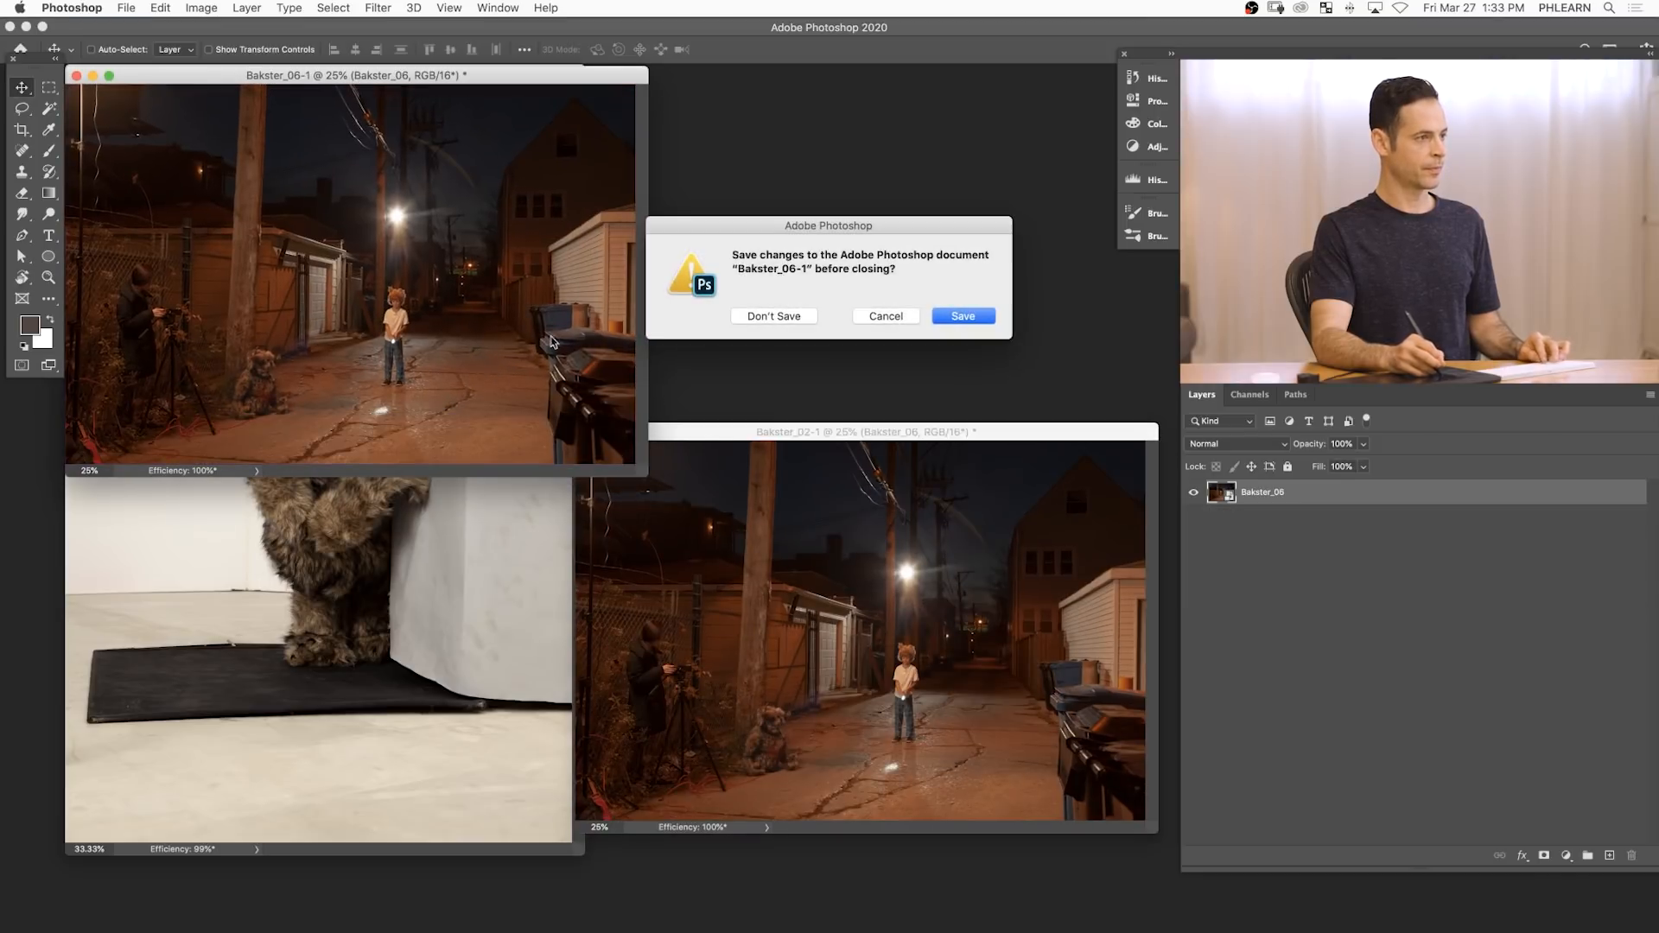
click(757, 316)
- Copy the Bakster_01 monster layer into the centre of the Bakster_02 document and close its source document without saving
click(456, 370)
drag(458, 373, 735, 570)
click(428, 449)
key(super+w)
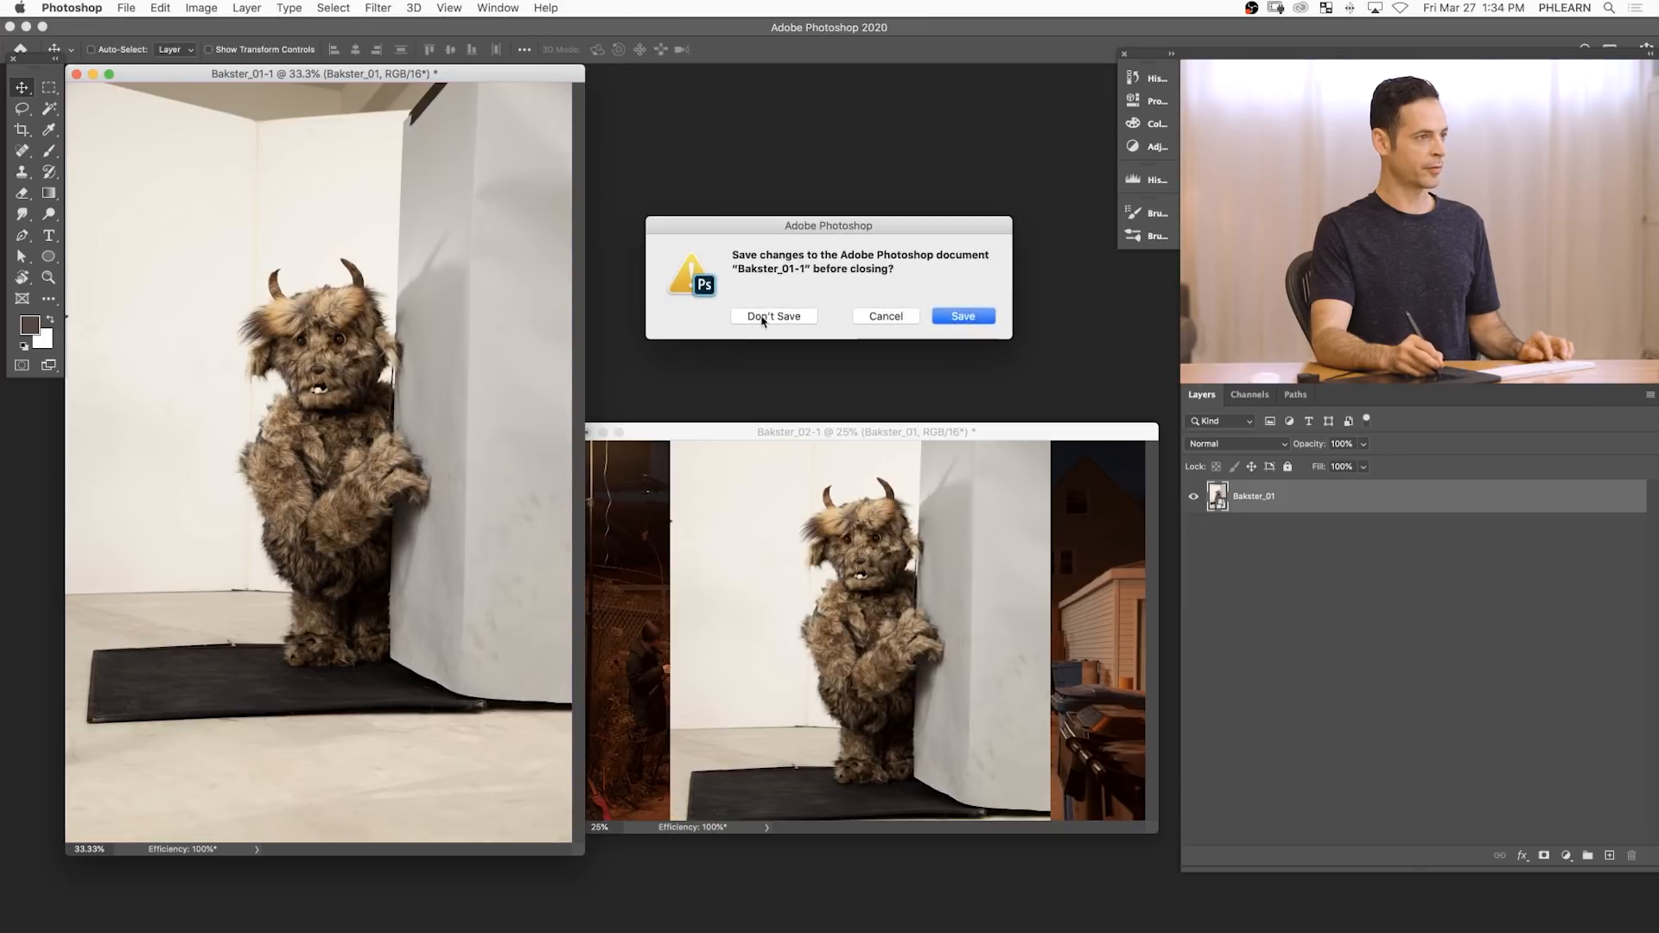
click(758, 317)
- Display the combined document in full screen mode, enlarged and positioned beside the panels
drag(727, 436, 651, 413)
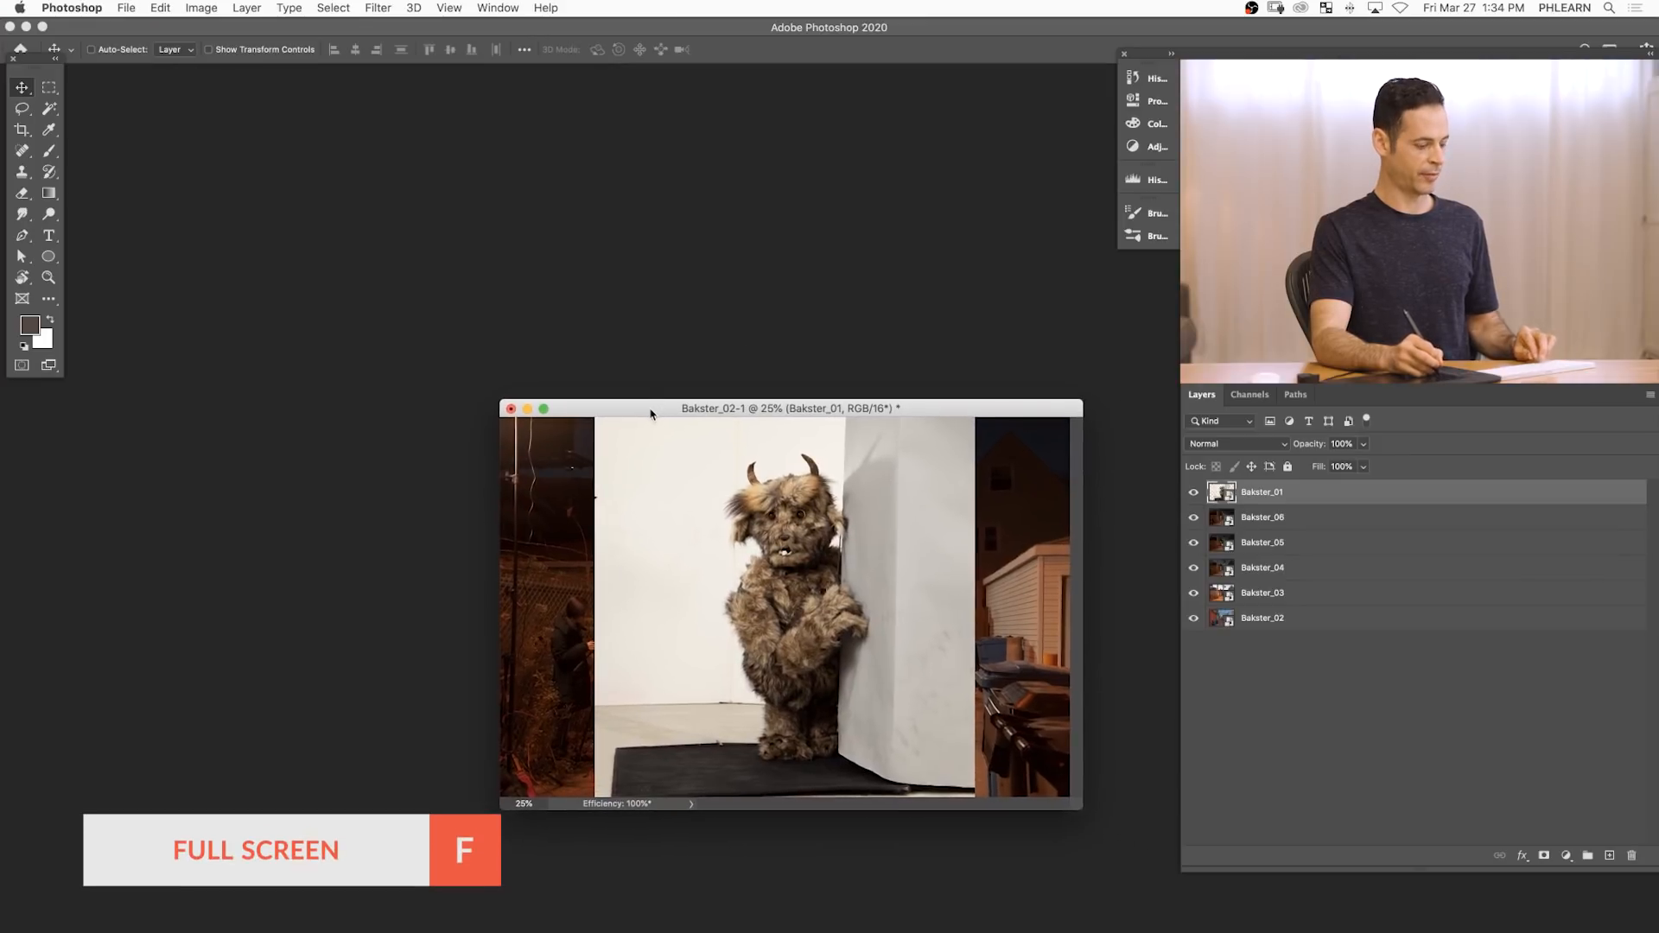
key(f)
drag(867, 528, 899, 547)
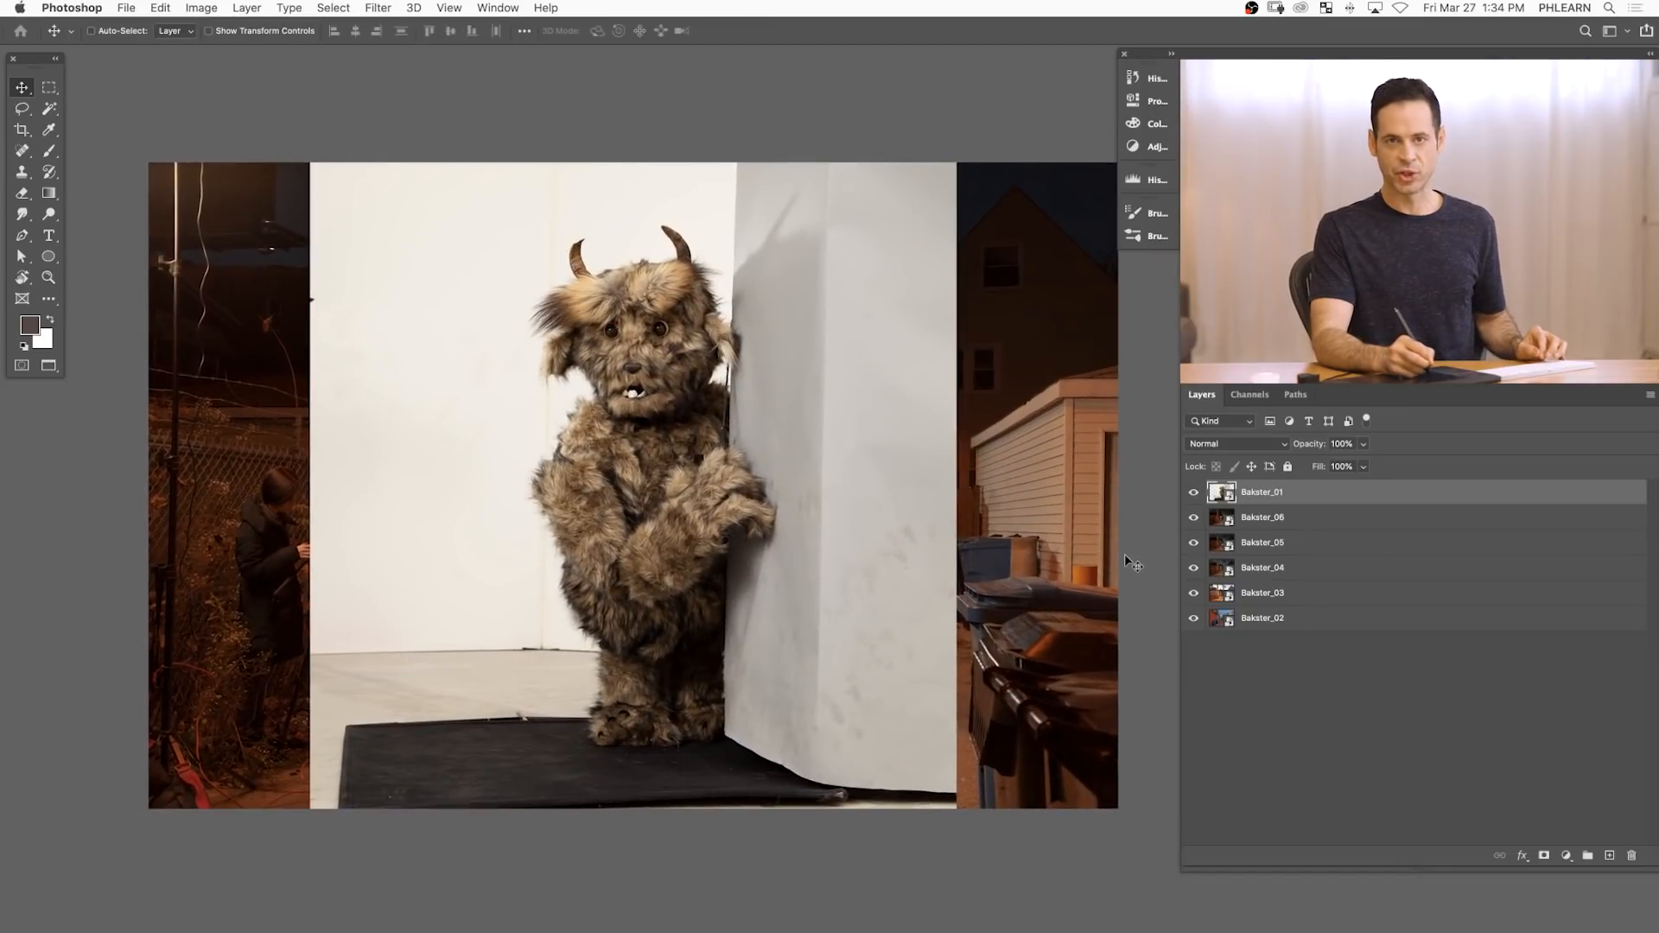
- Put the Bakster_01 layer in its own group and name the group Bakster
key(super+g)
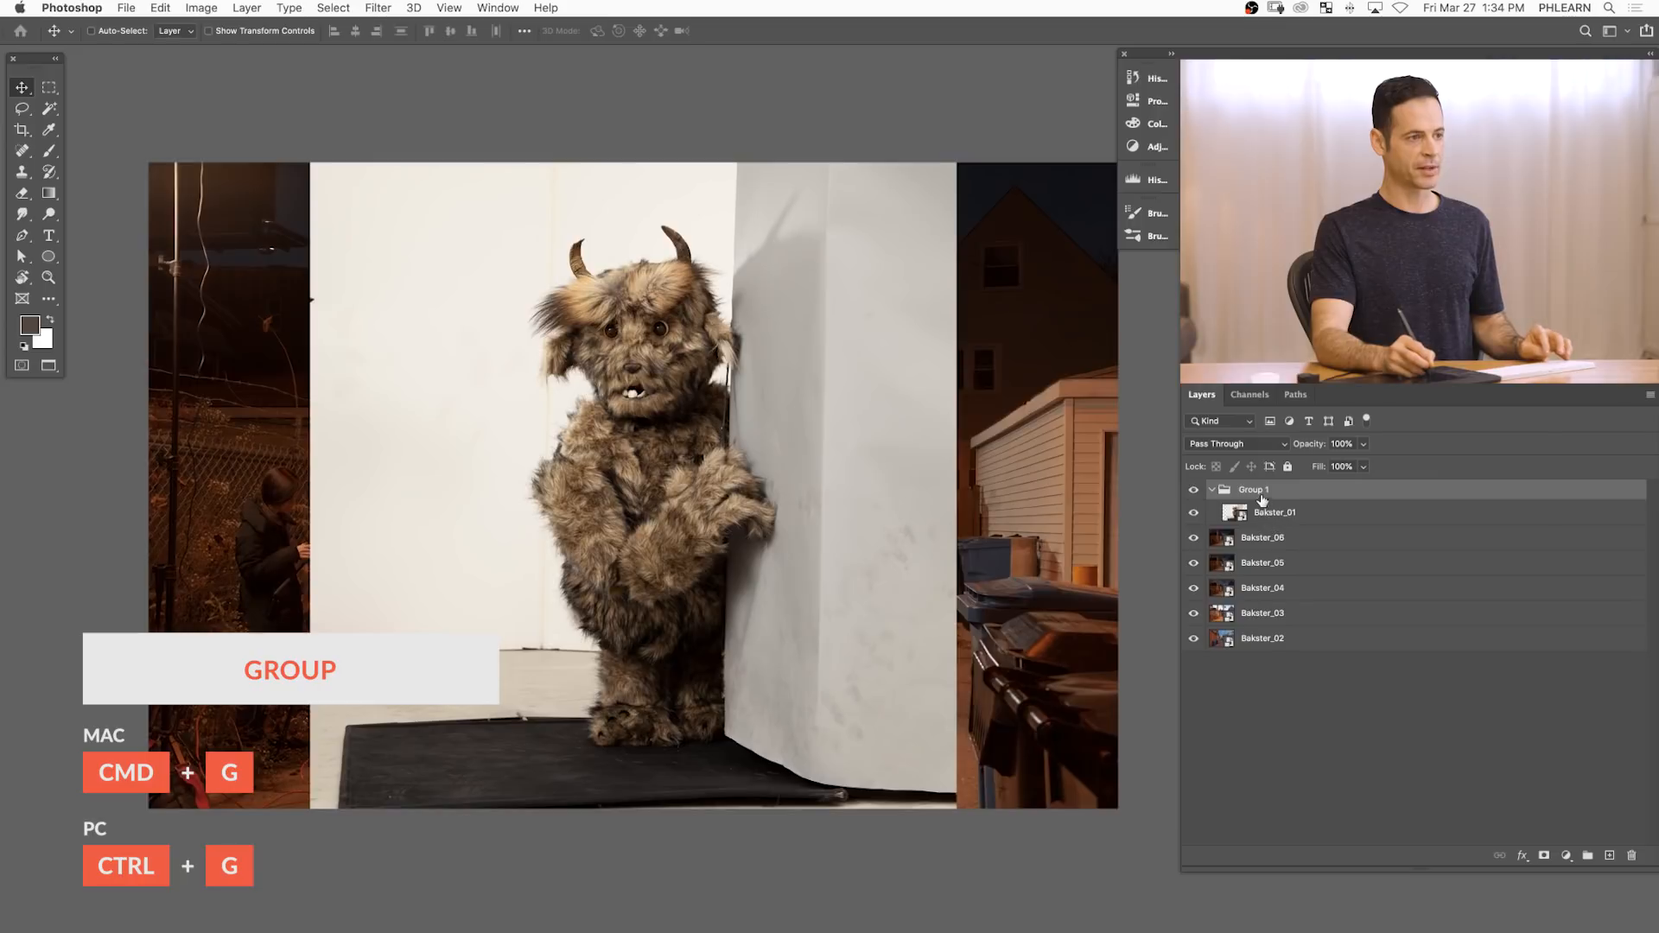
double_click(1252, 489)
text(Baksyter)
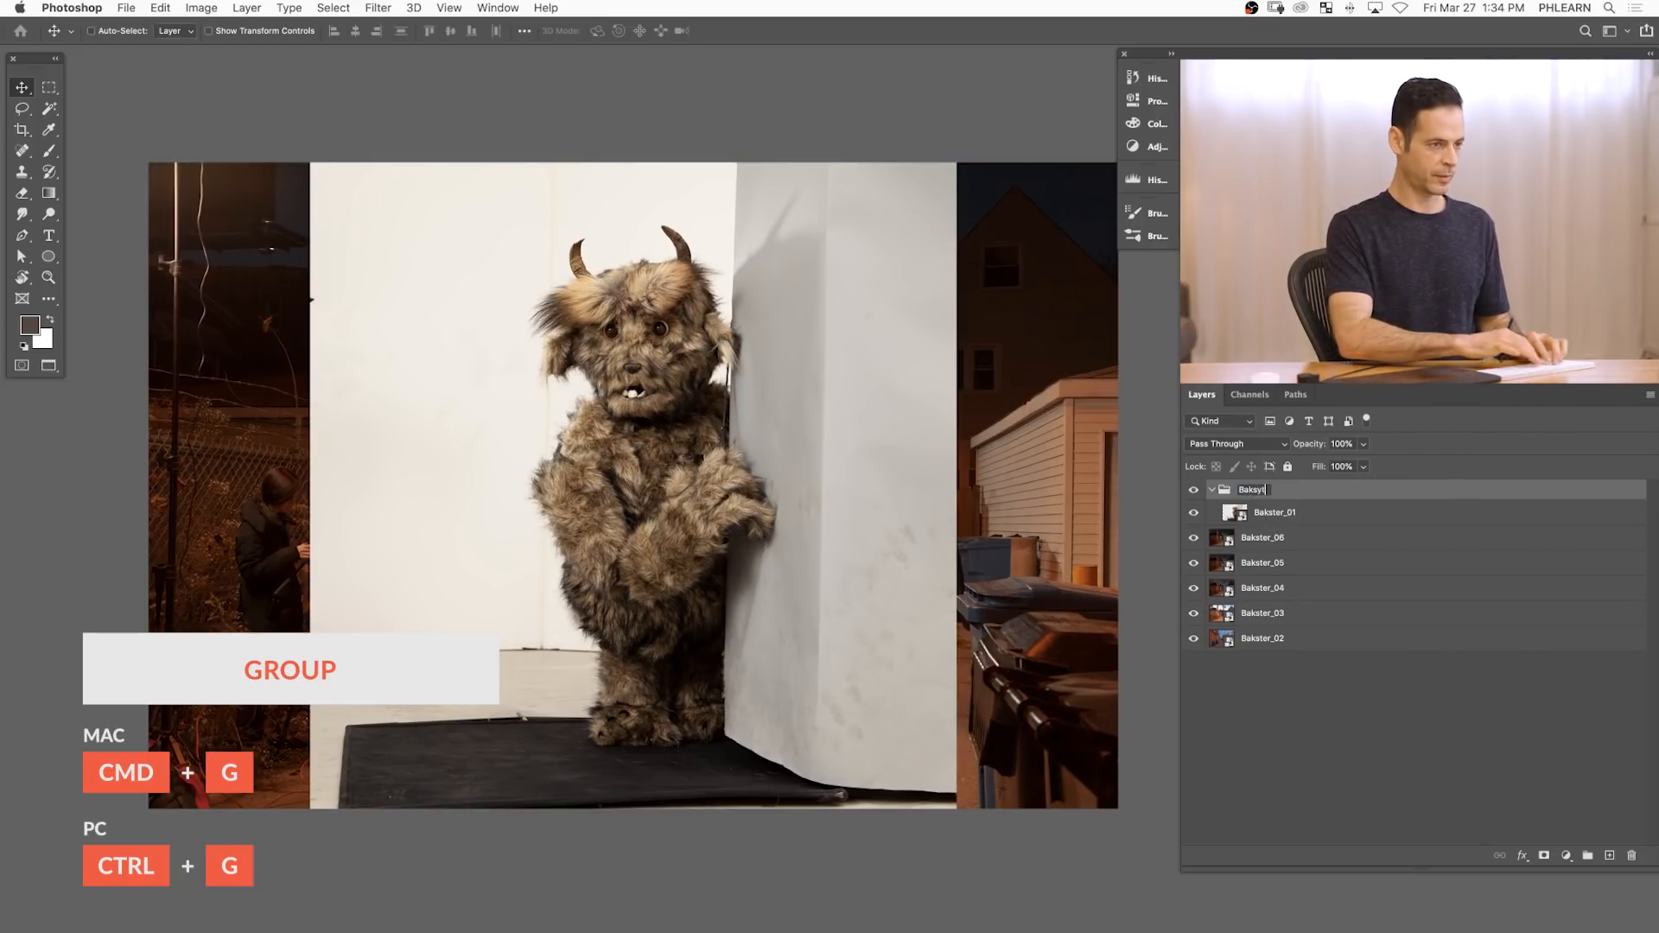
key(BackSpace)
key(BackSpace)
key(BackSpace)
key(BackSpace)
text(ter)
key(Return)
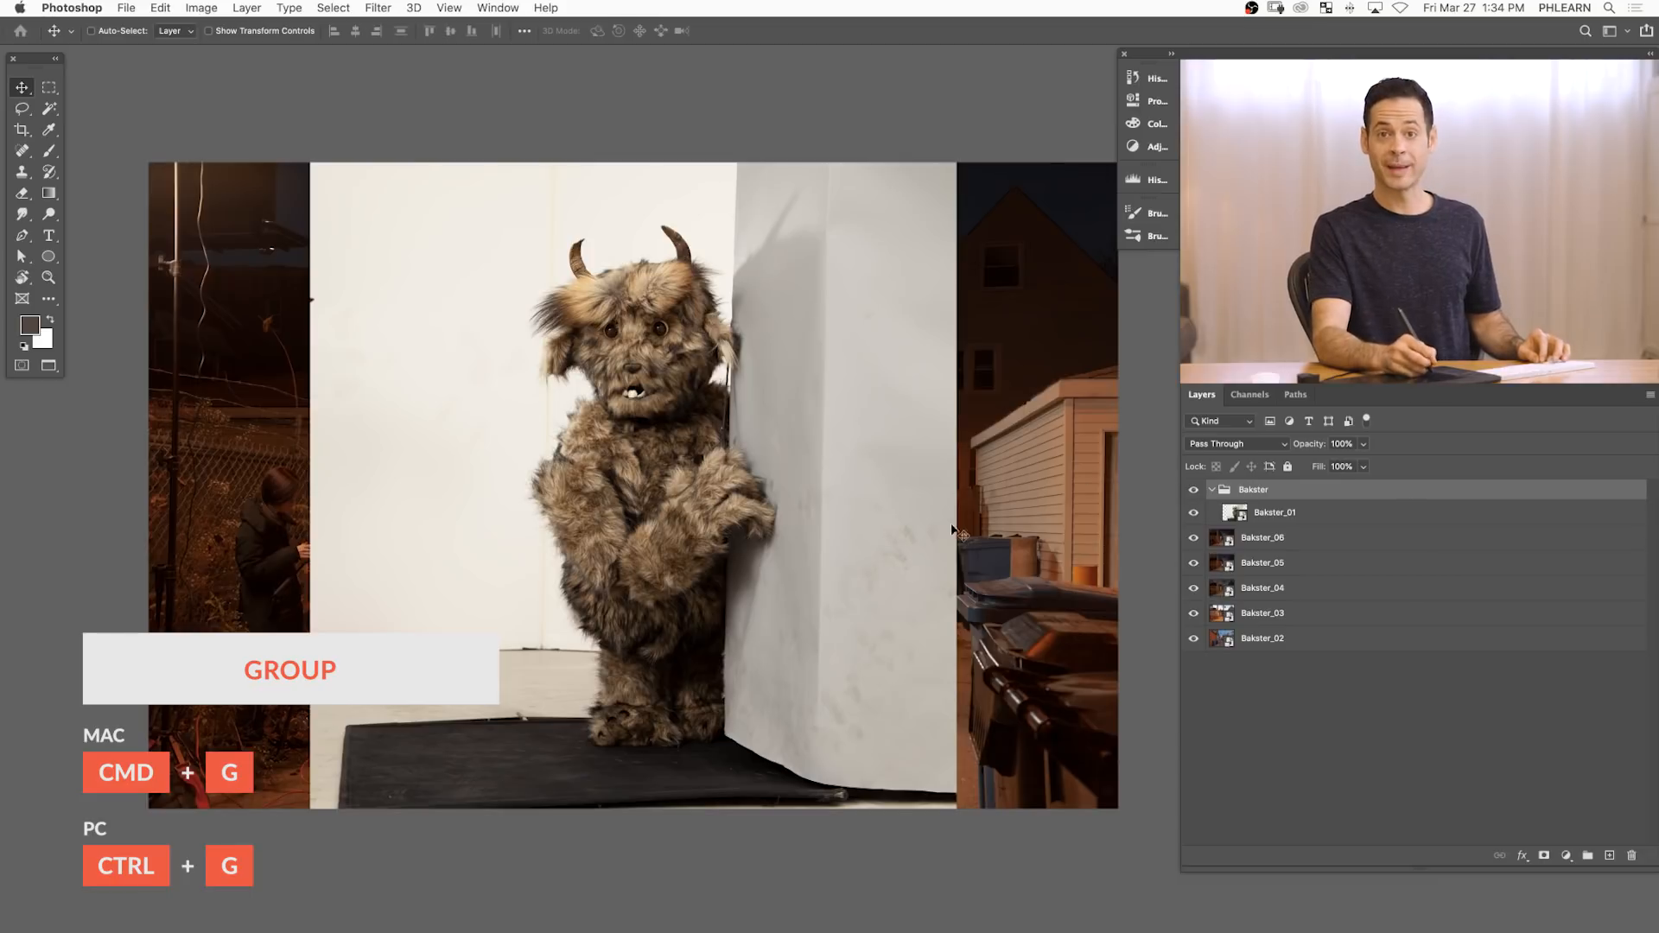
- Hide the Bakster group and the Bakster_06, Bakster_05, Bakster_04 and Bakster_03 layers, and select the Bakster_02 layer
click(1194, 489)
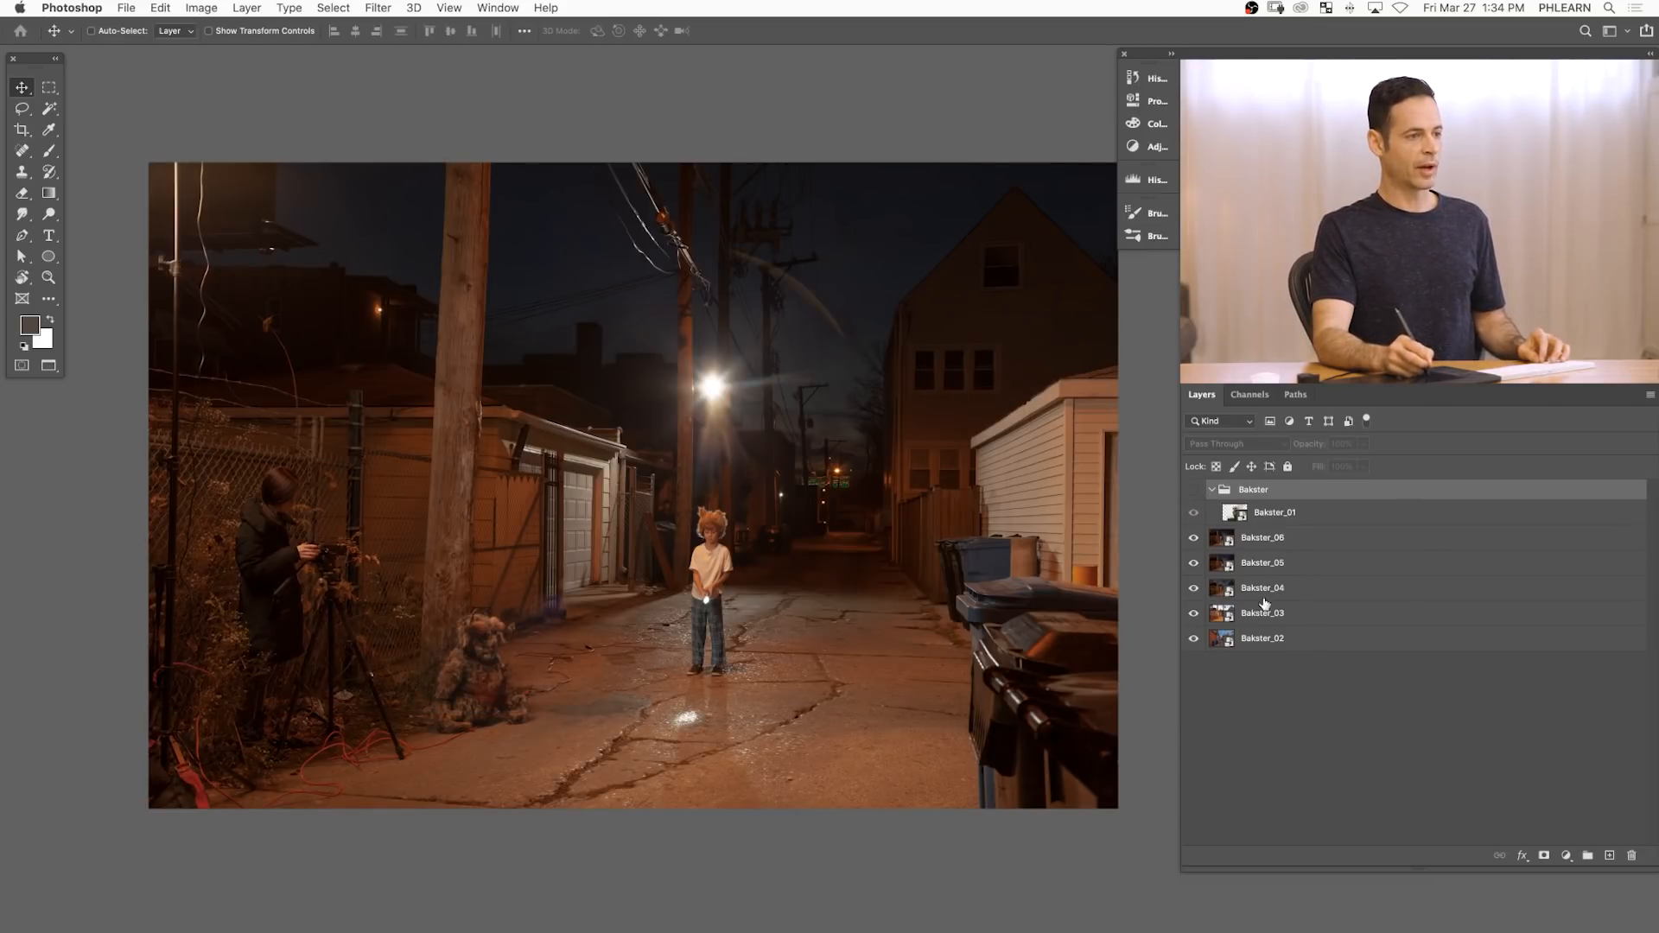
click(1286, 542)
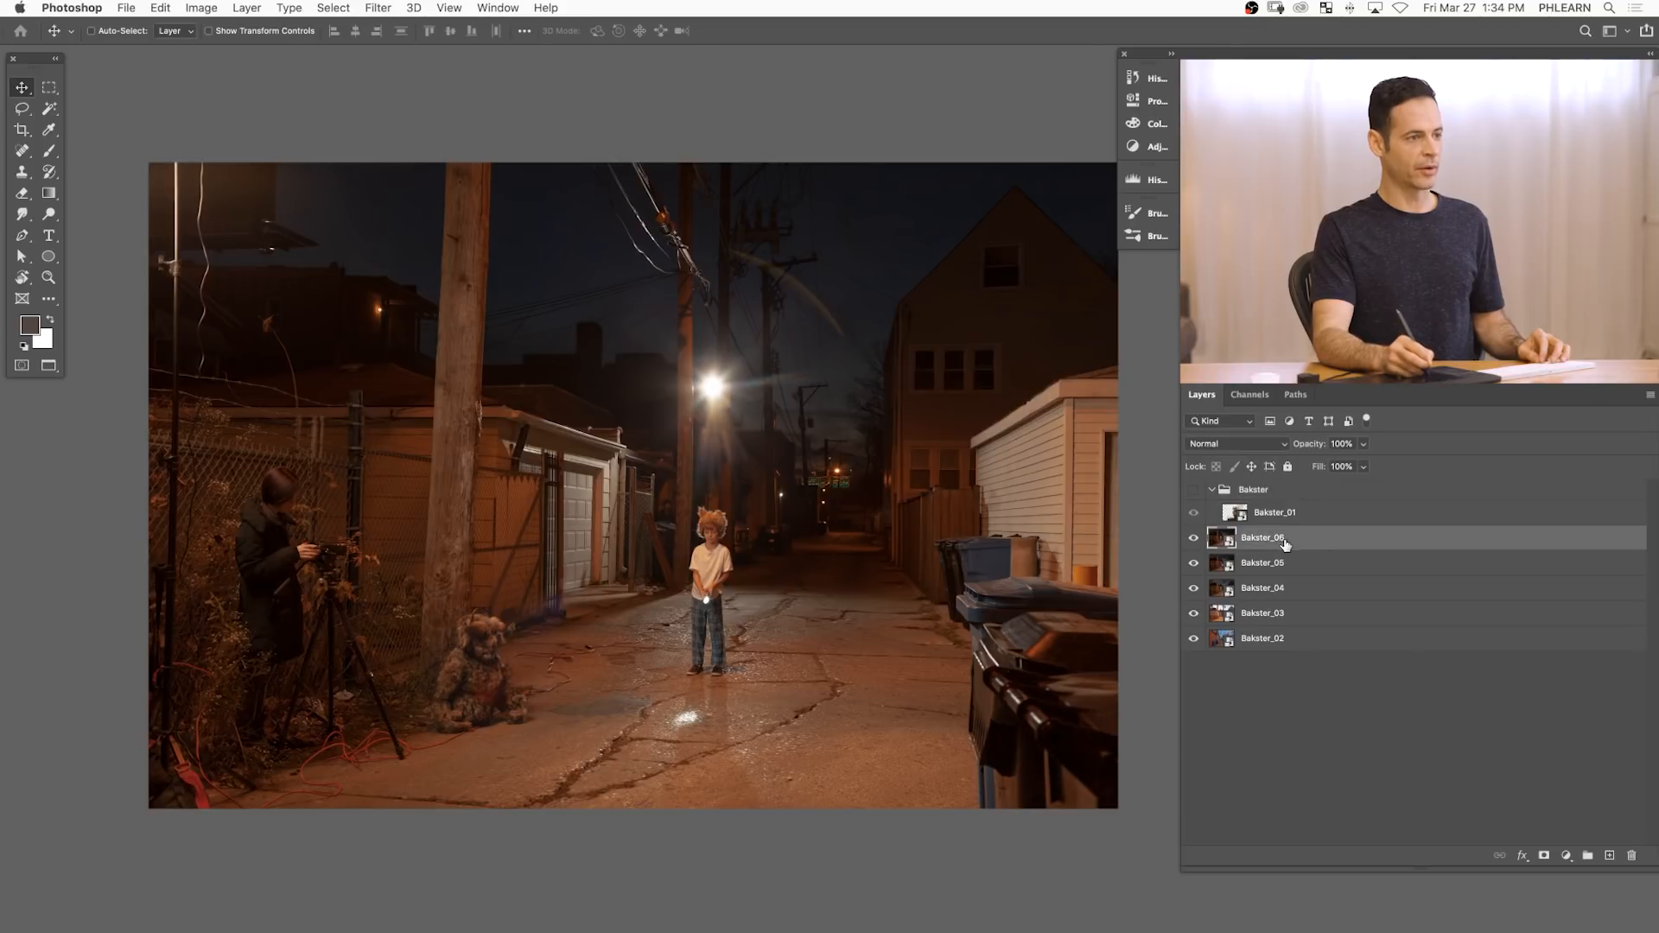
click(1193, 537)
click(1194, 564)
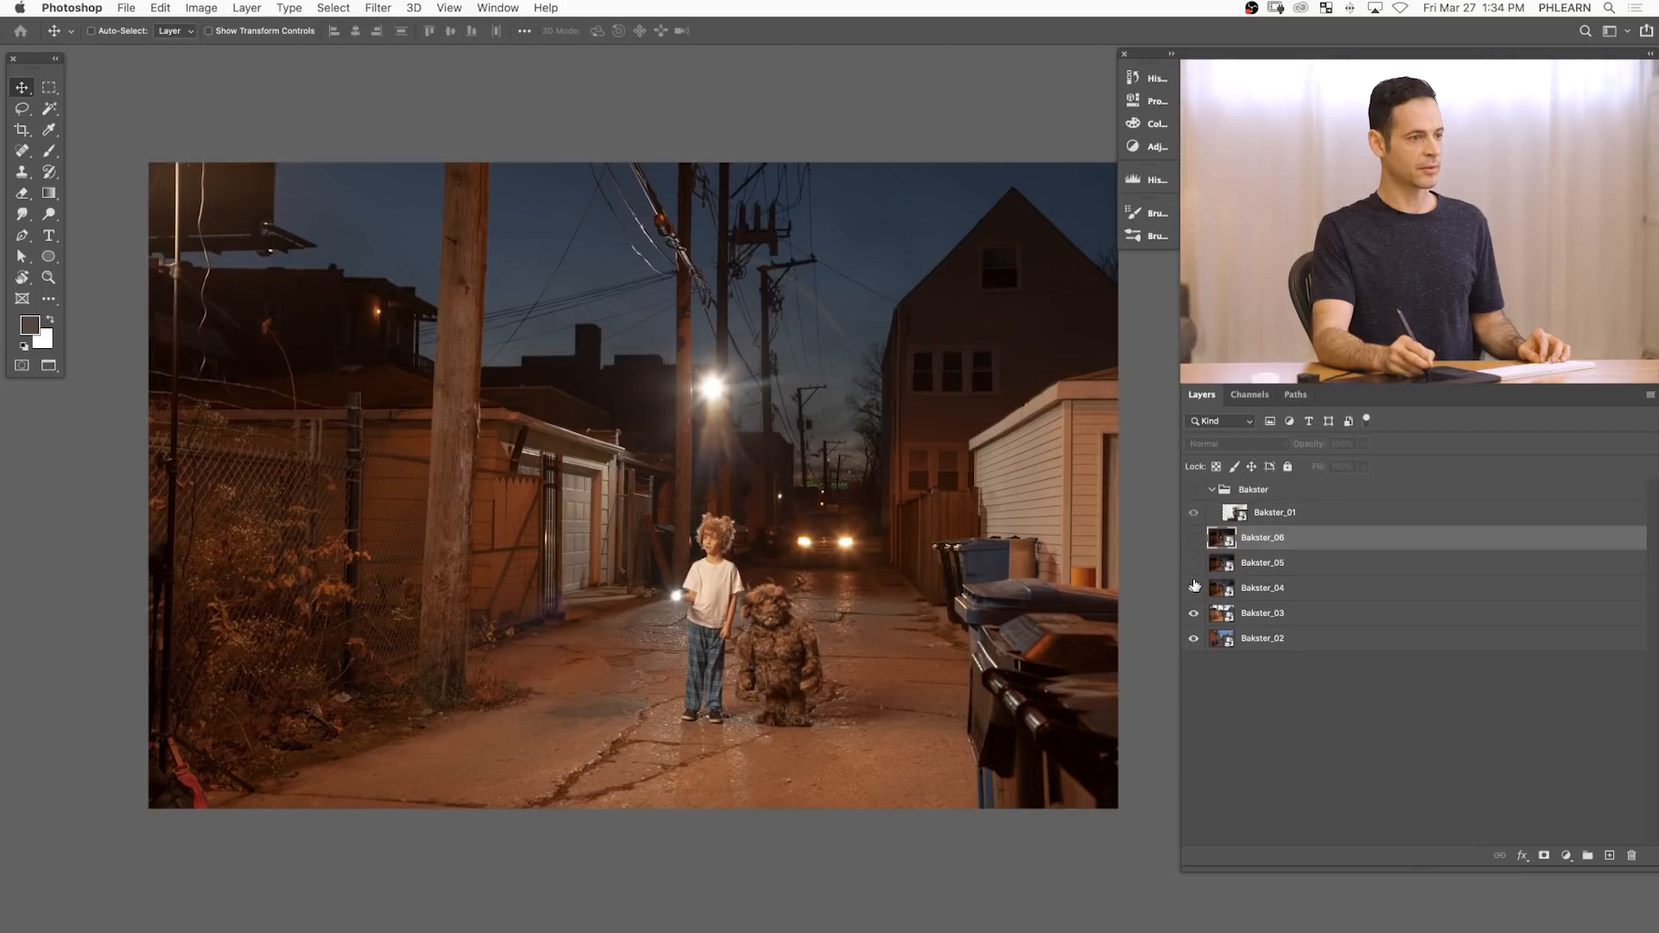
click(1194, 590)
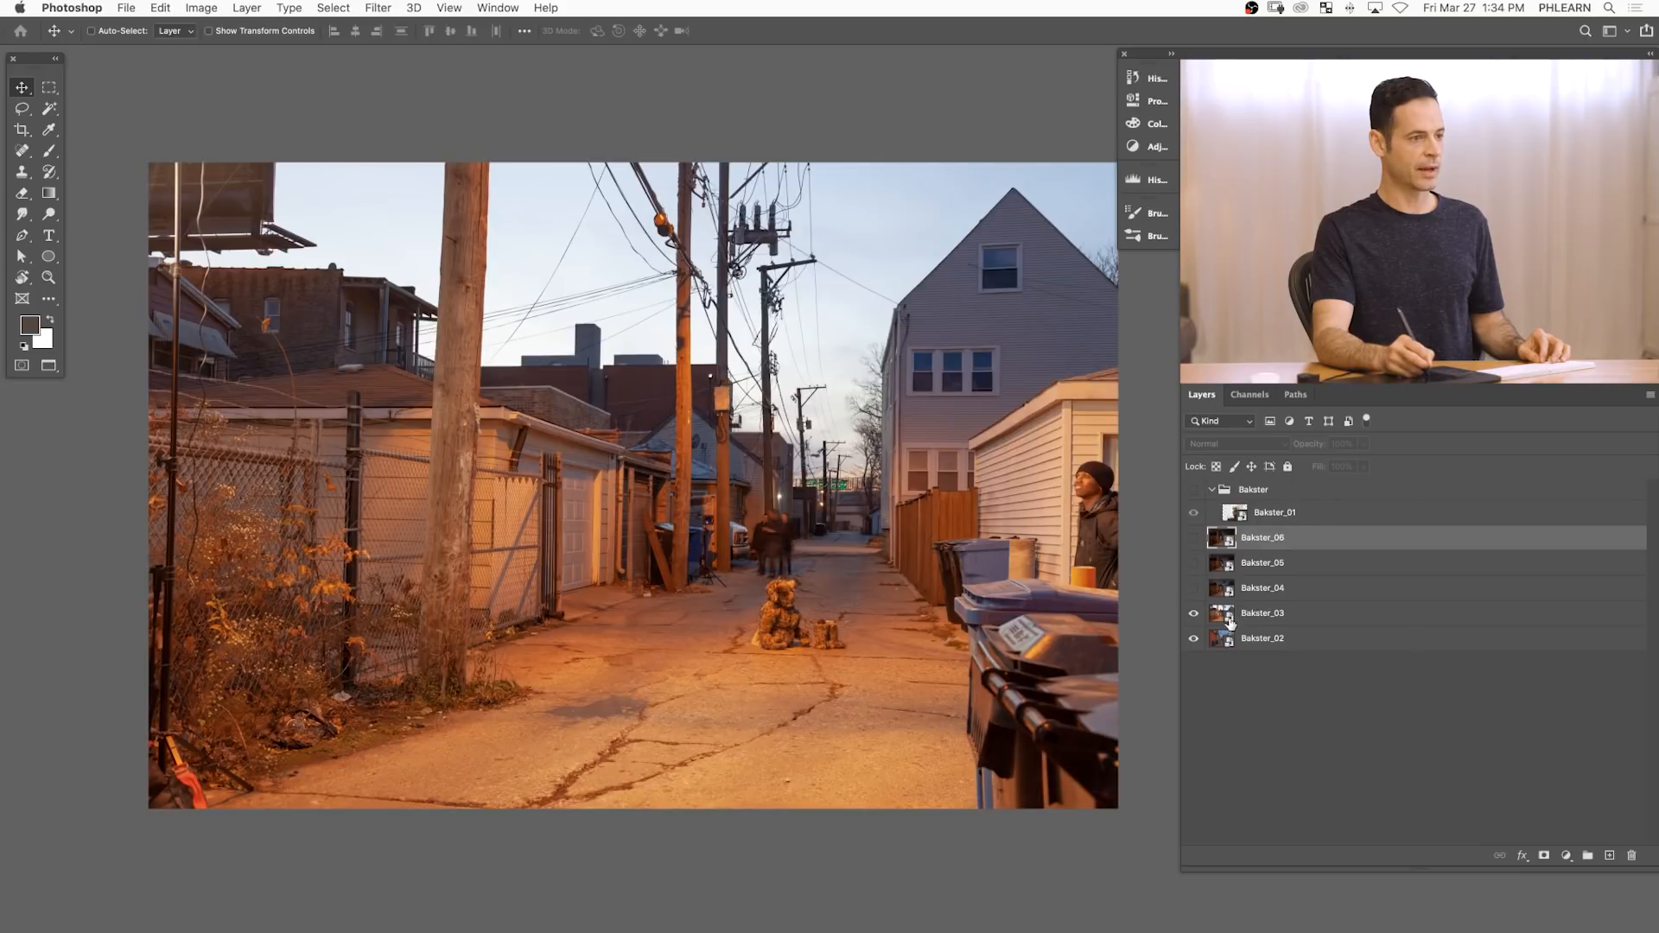
click(1196, 614)
click(1285, 647)
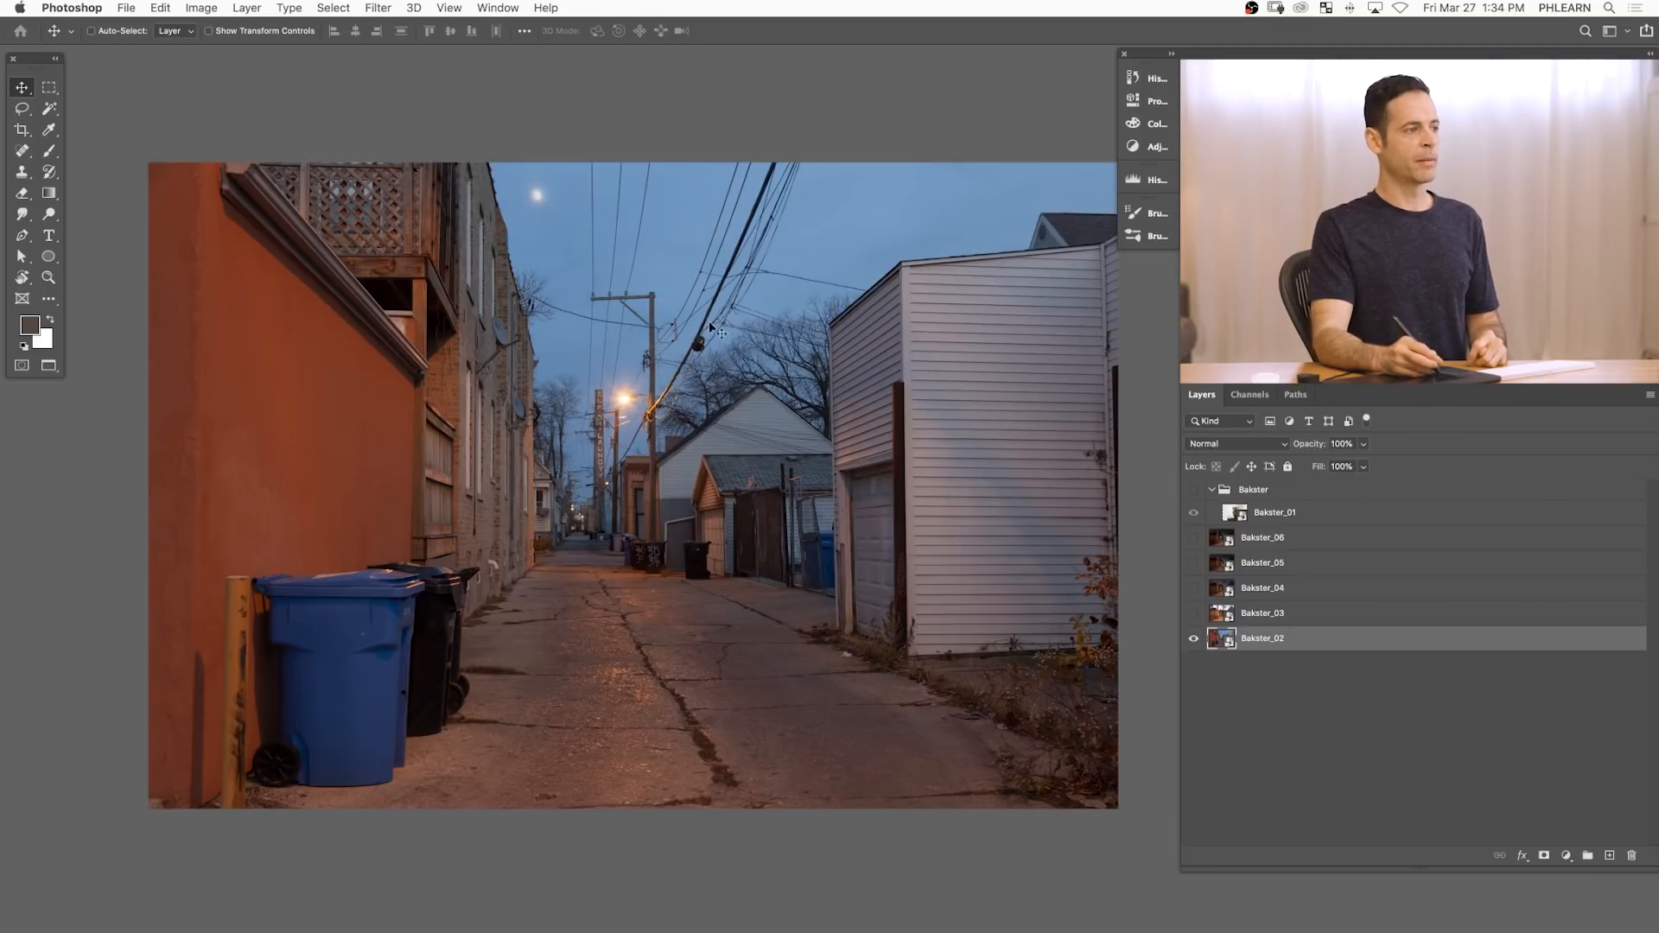
click(1194, 538)
click(1194, 544)
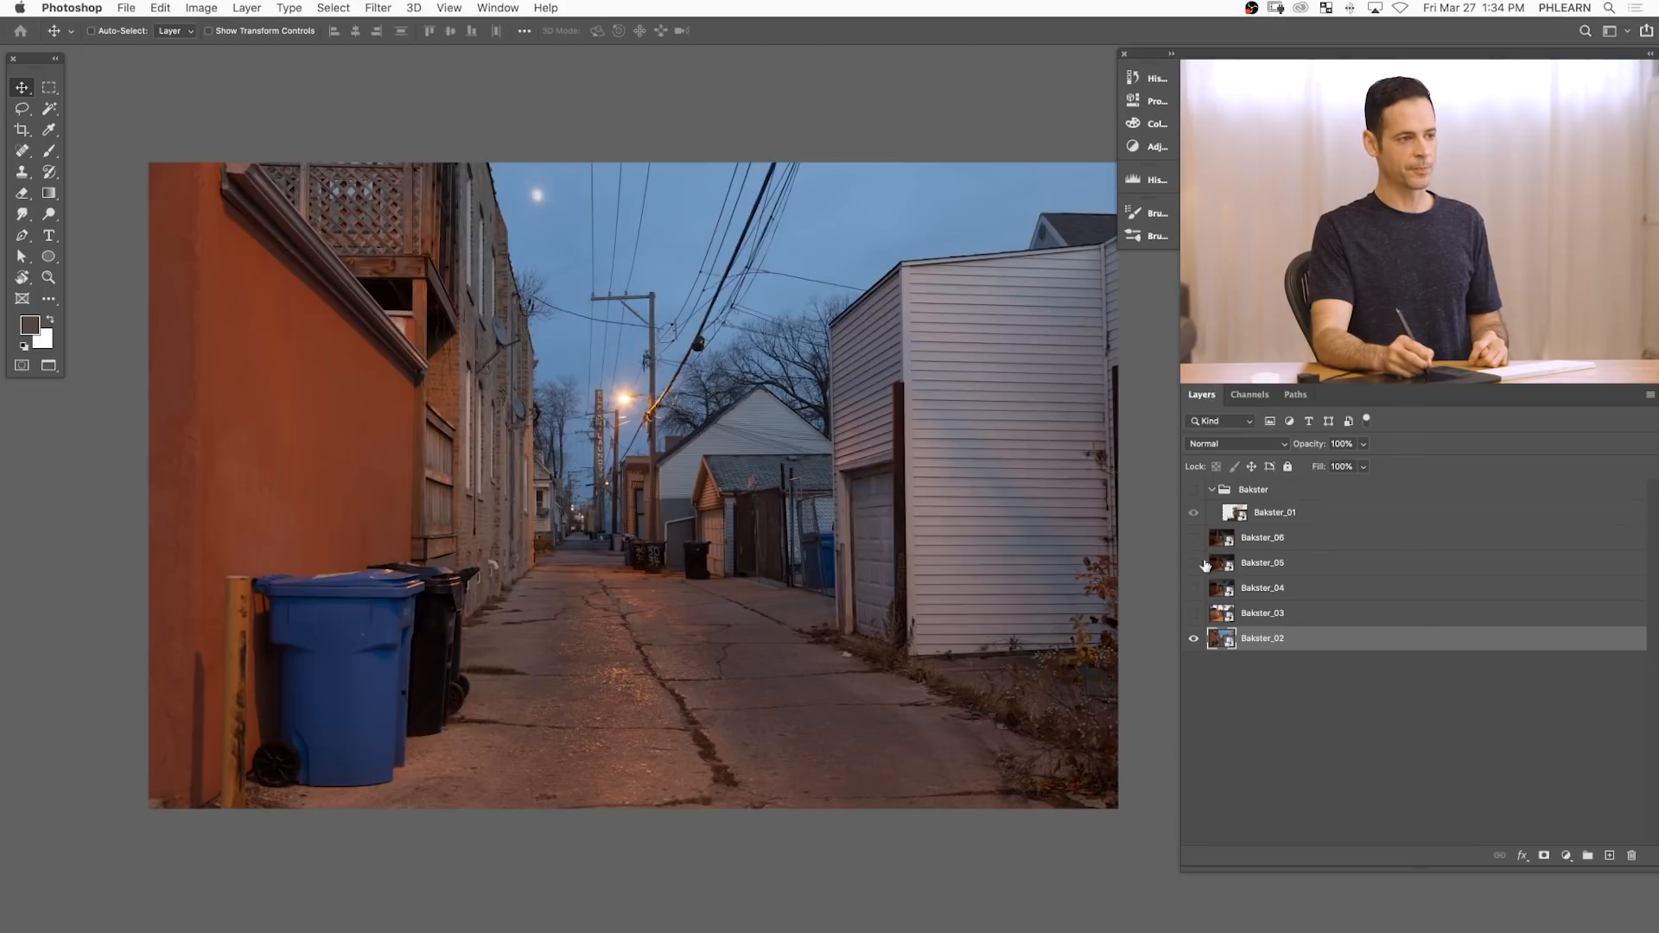
- Move Bakster_02 directly below the Bakster group and put it in its own collapsed group named Right Side
drag(1287, 648, 1292, 528)
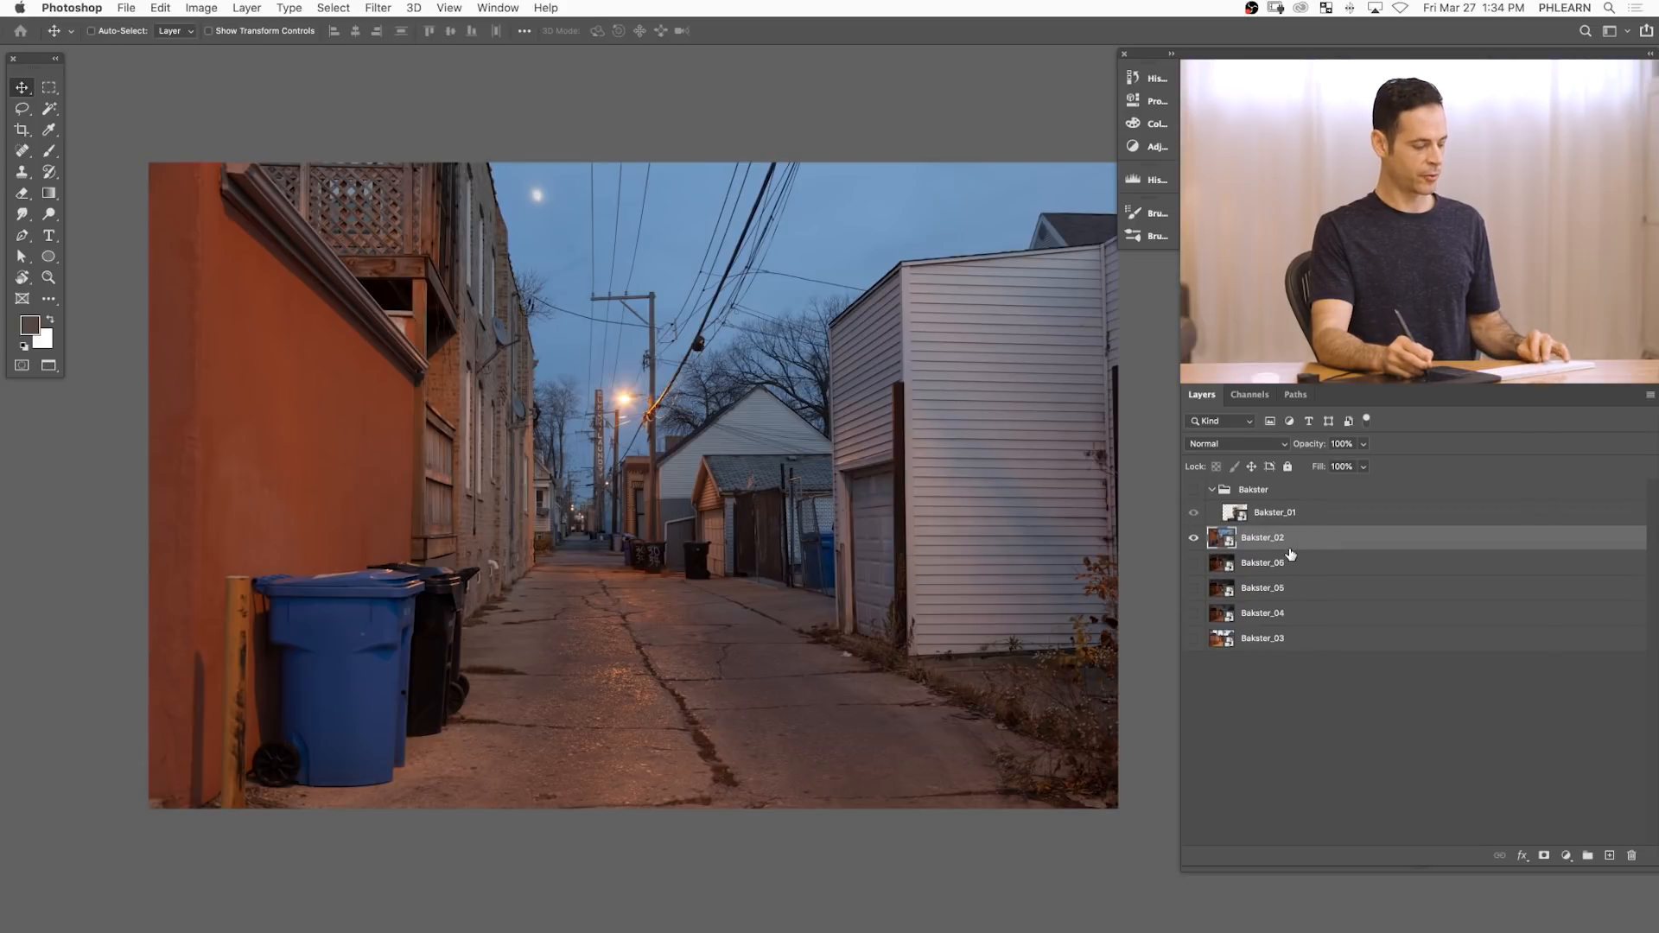
key(super+g)
double_click(1253, 536)
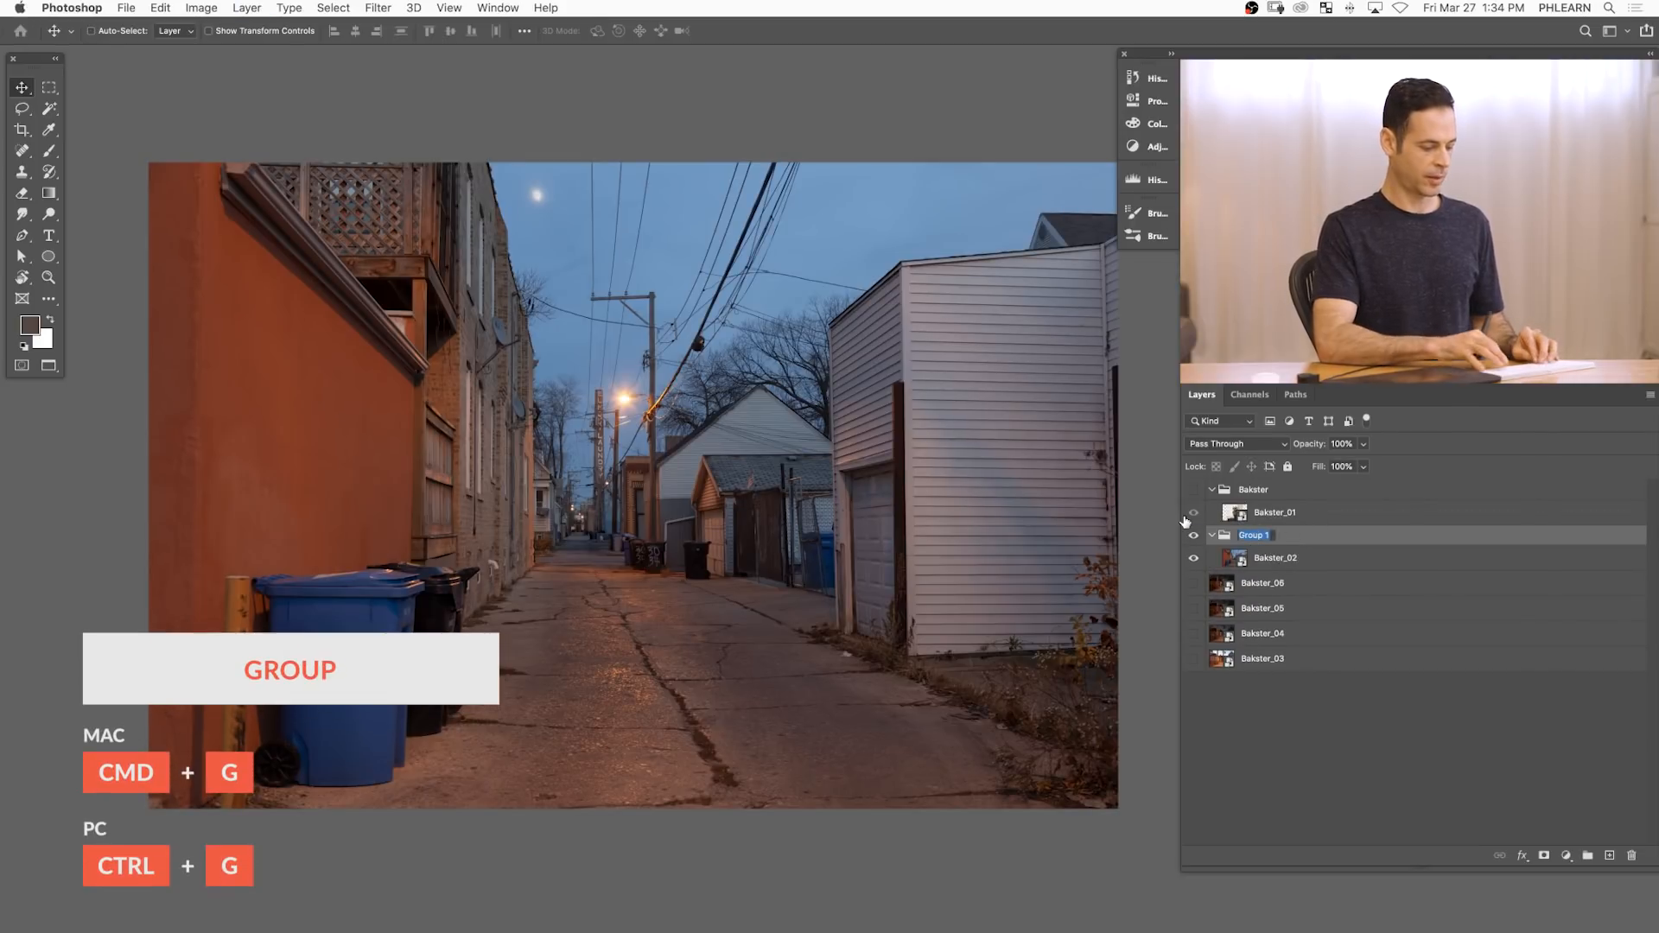
text(Right Side)
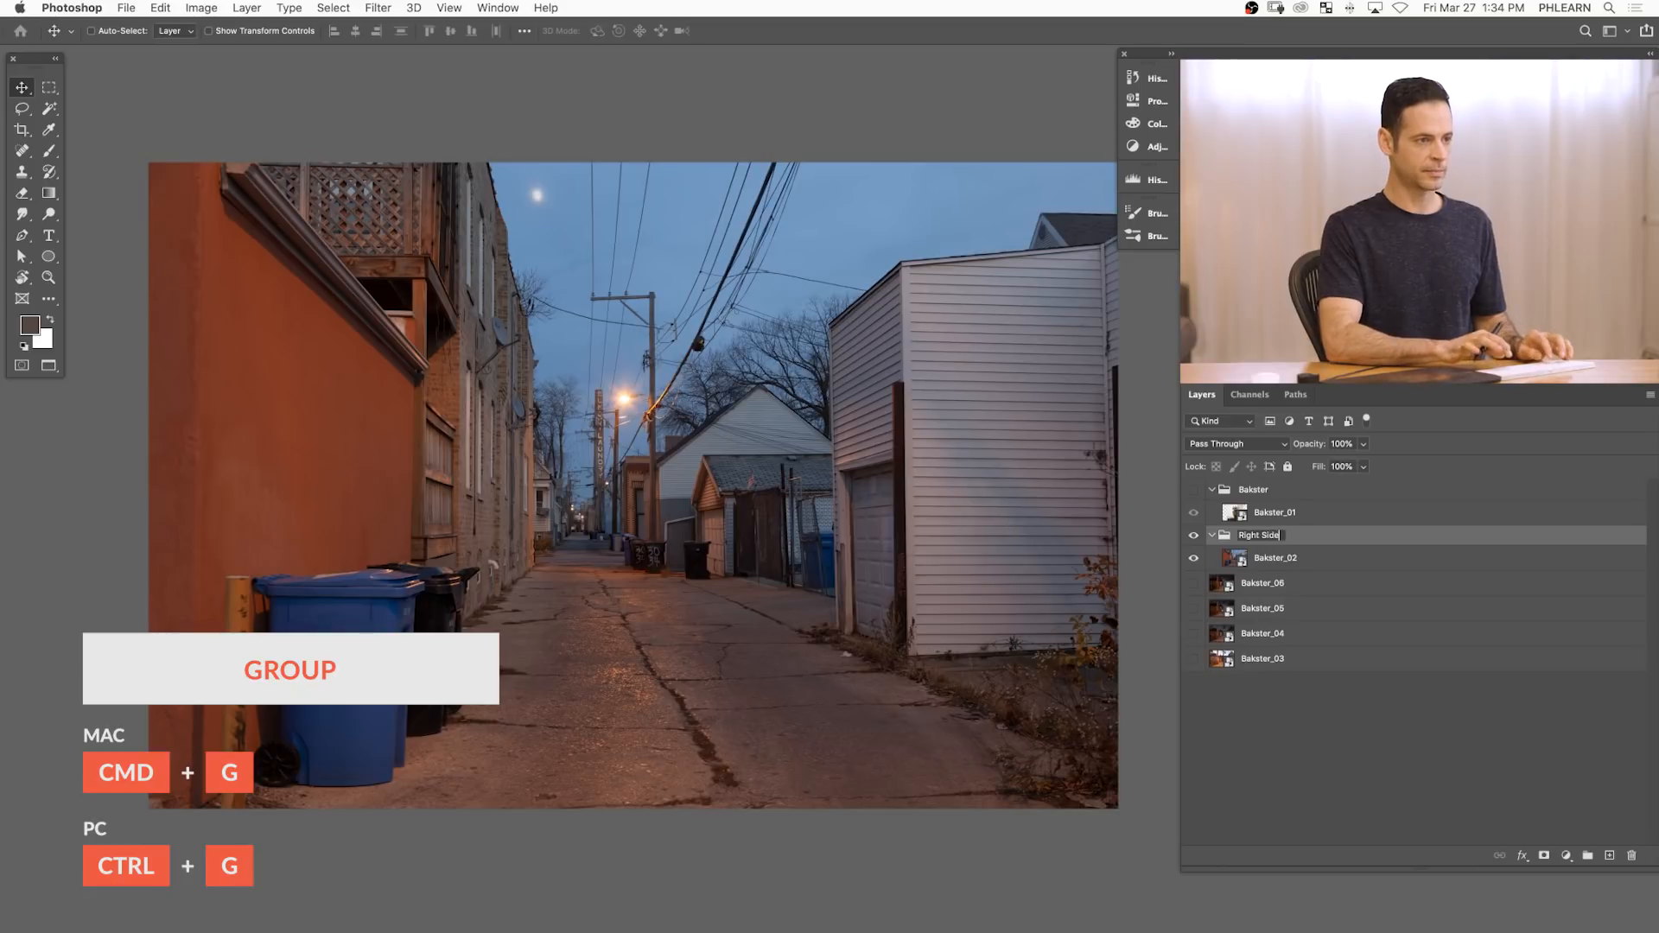
click(1211, 536)
- Group the Bakster_06, Bakster_05, Bakster_04 and Bakster_03 layers together and name the group Left Side
click(1286, 563)
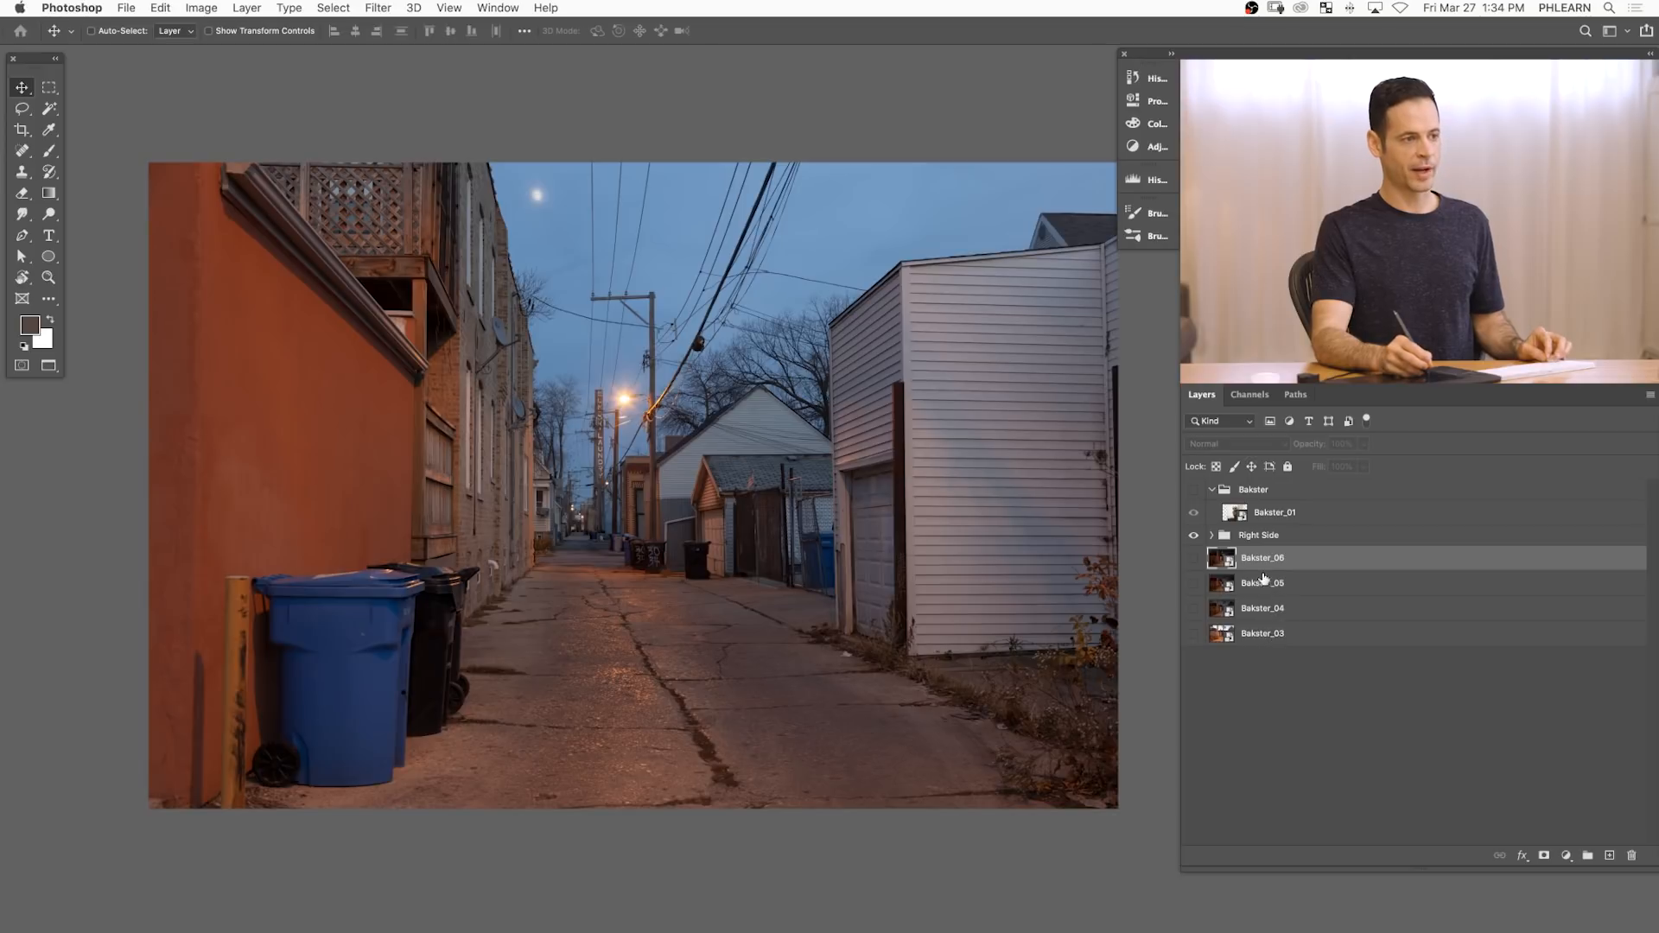
shift+click(1303, 633)
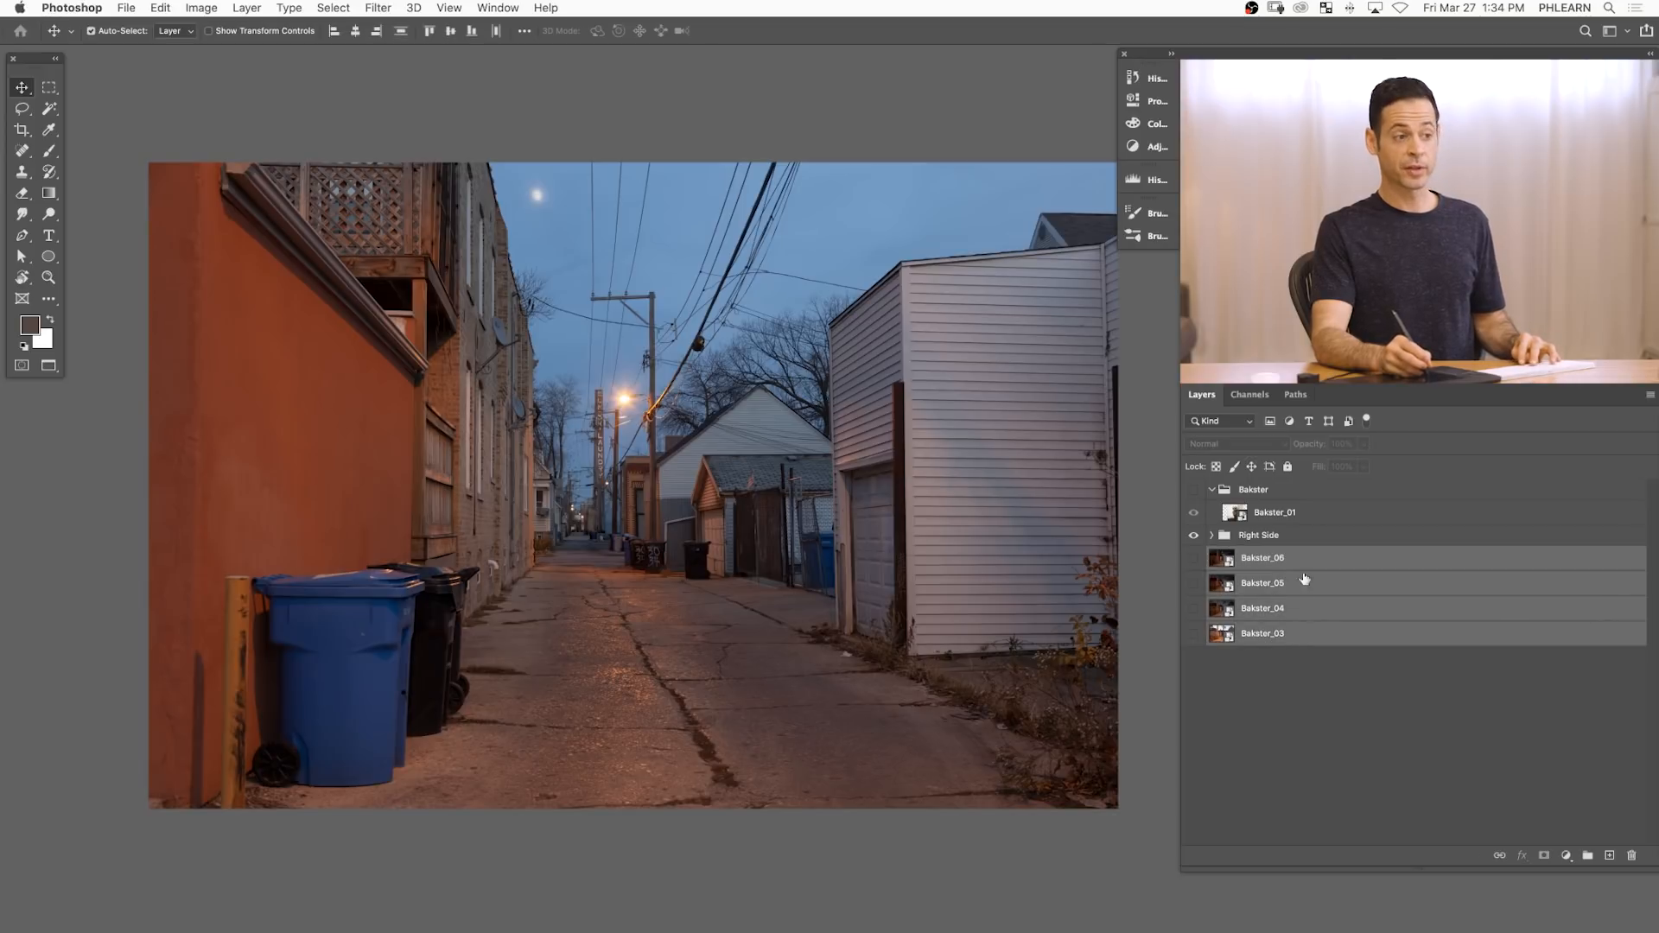
key(super+g)
double_click(1253, 556)
text(Left Side)
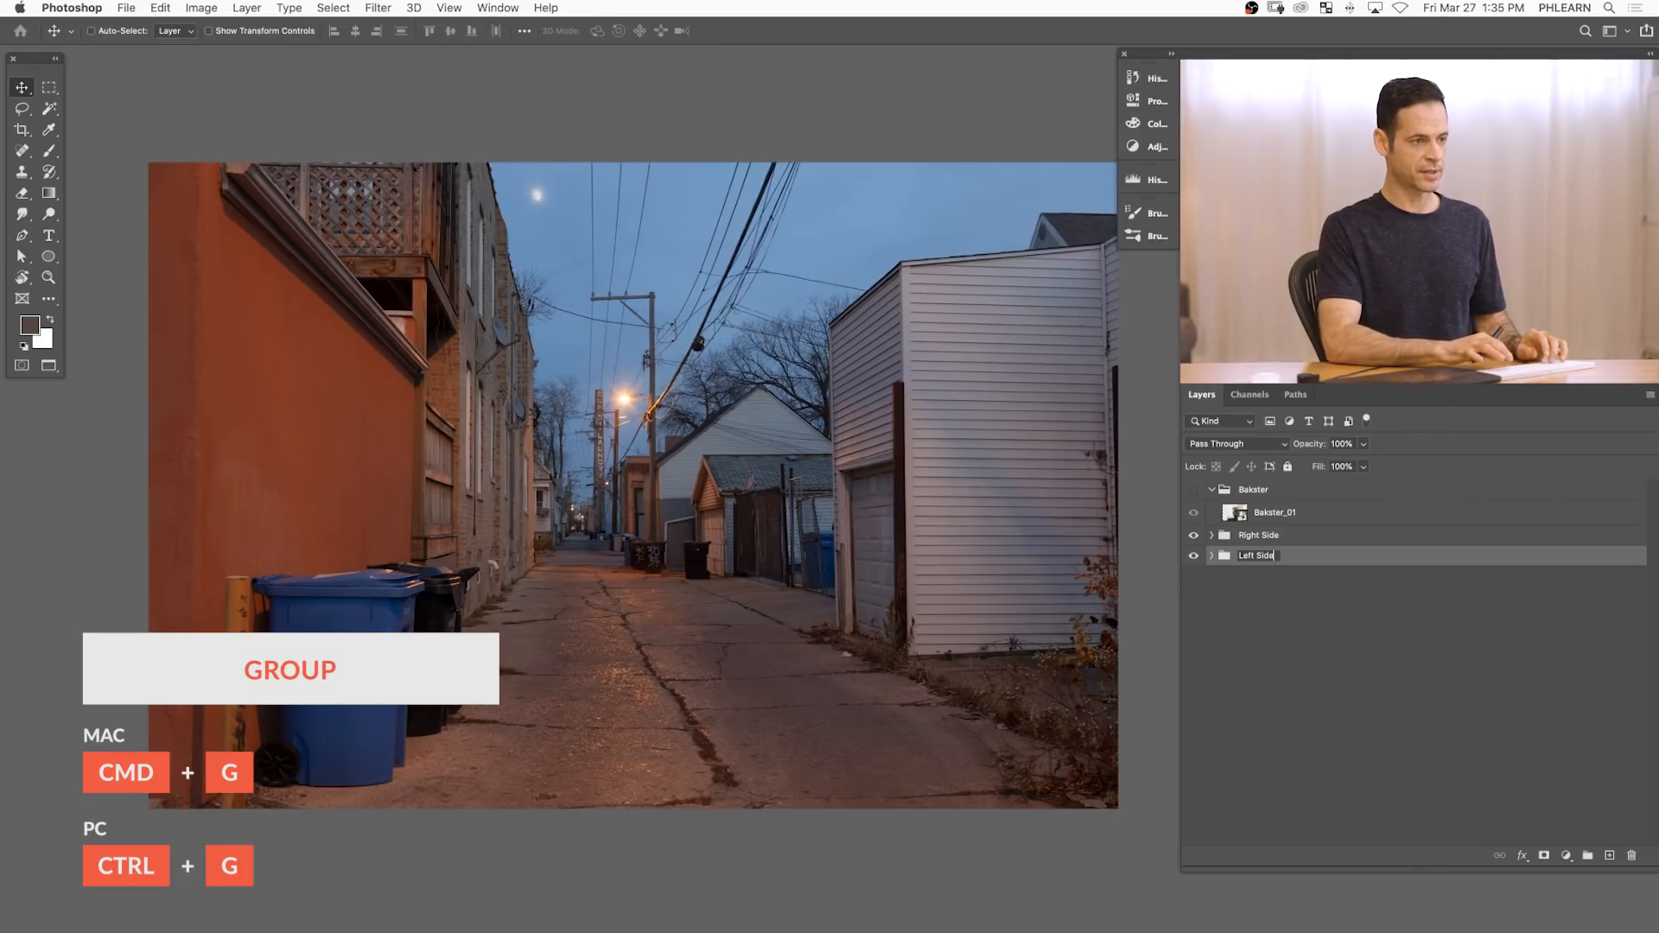
key(Return)
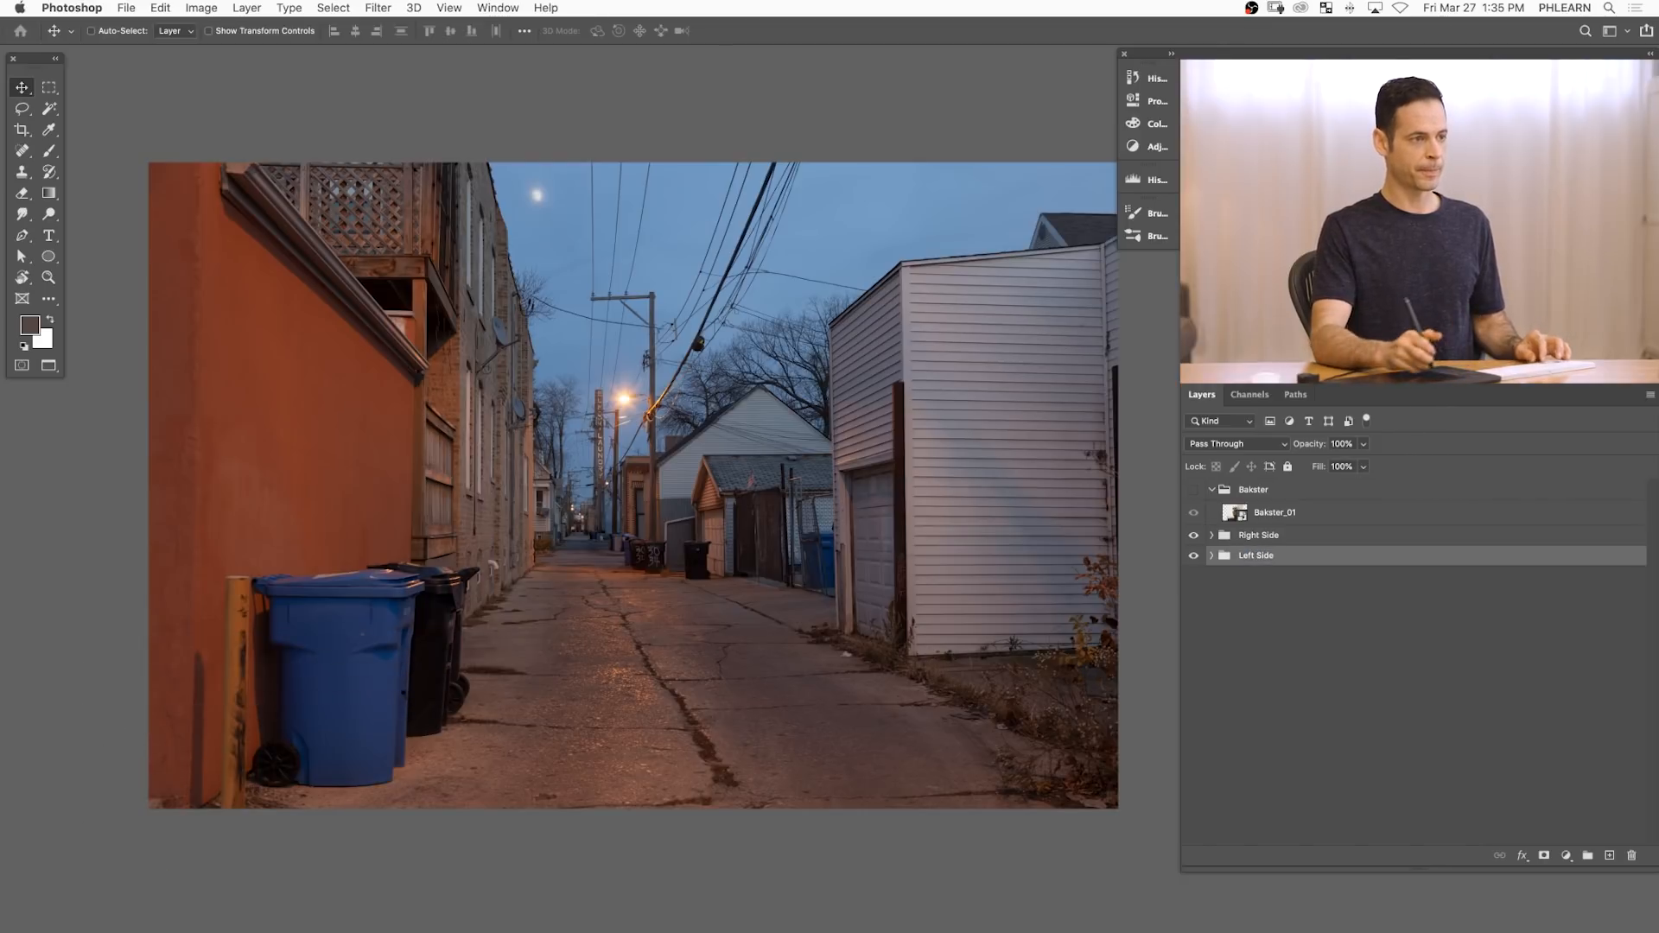
- Collapse the Bakster group, hide the Right Side group, and expand the Left Side group with all four of its layers shown
click(1212, 489)
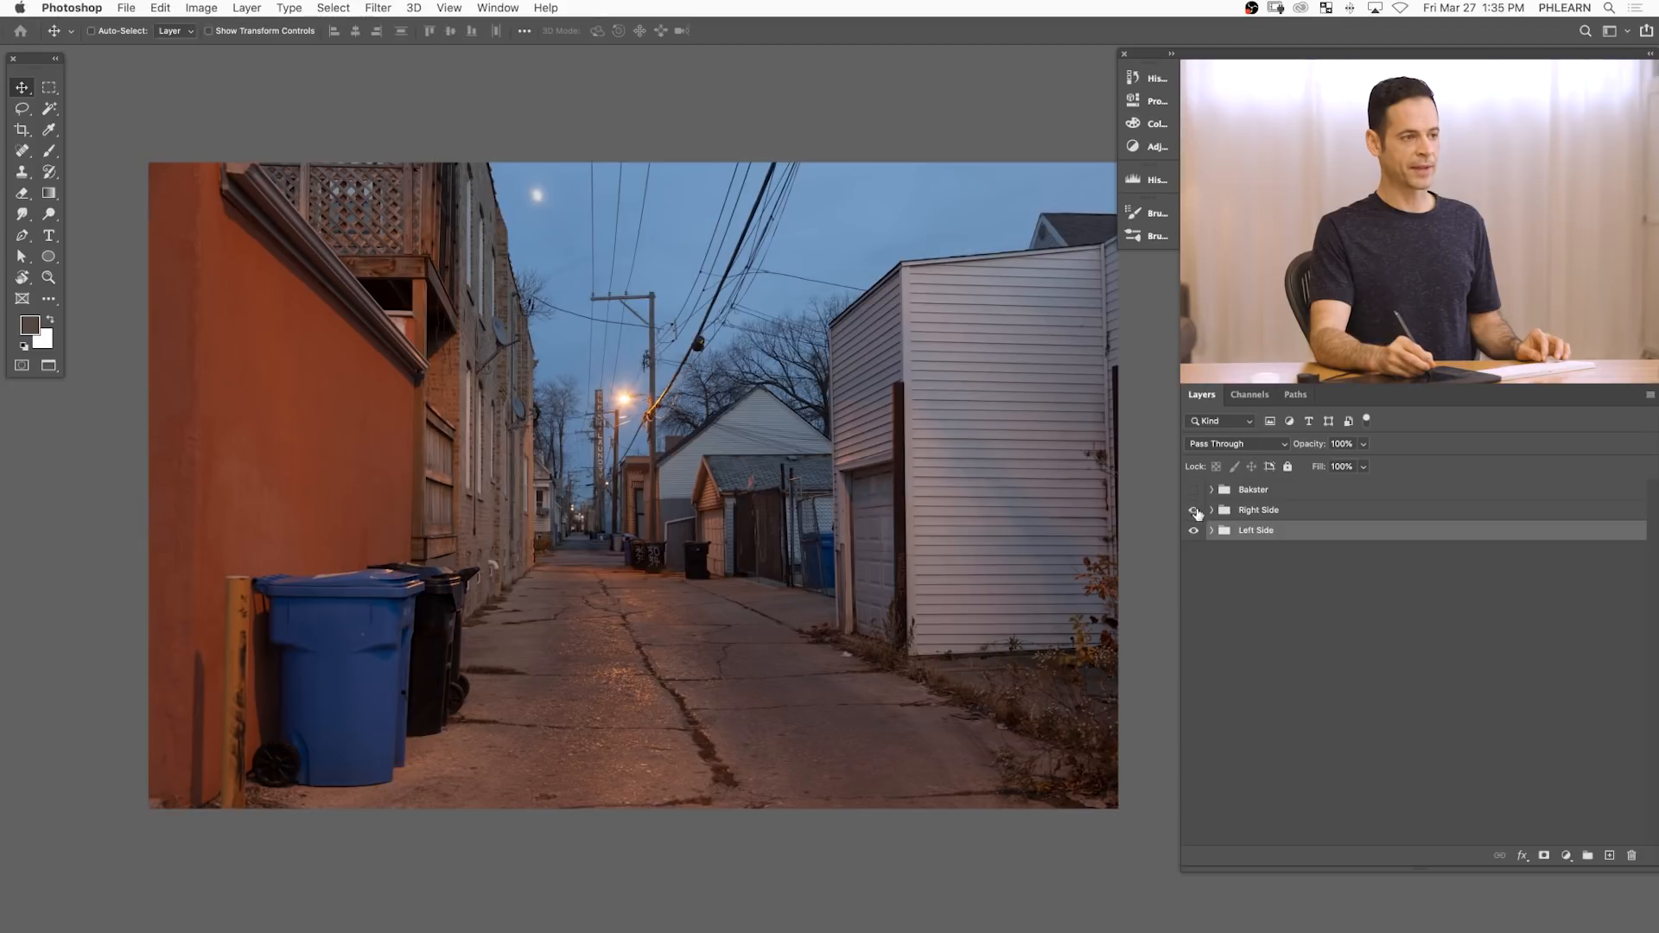
click(1193, 510)
click(1211, 530)
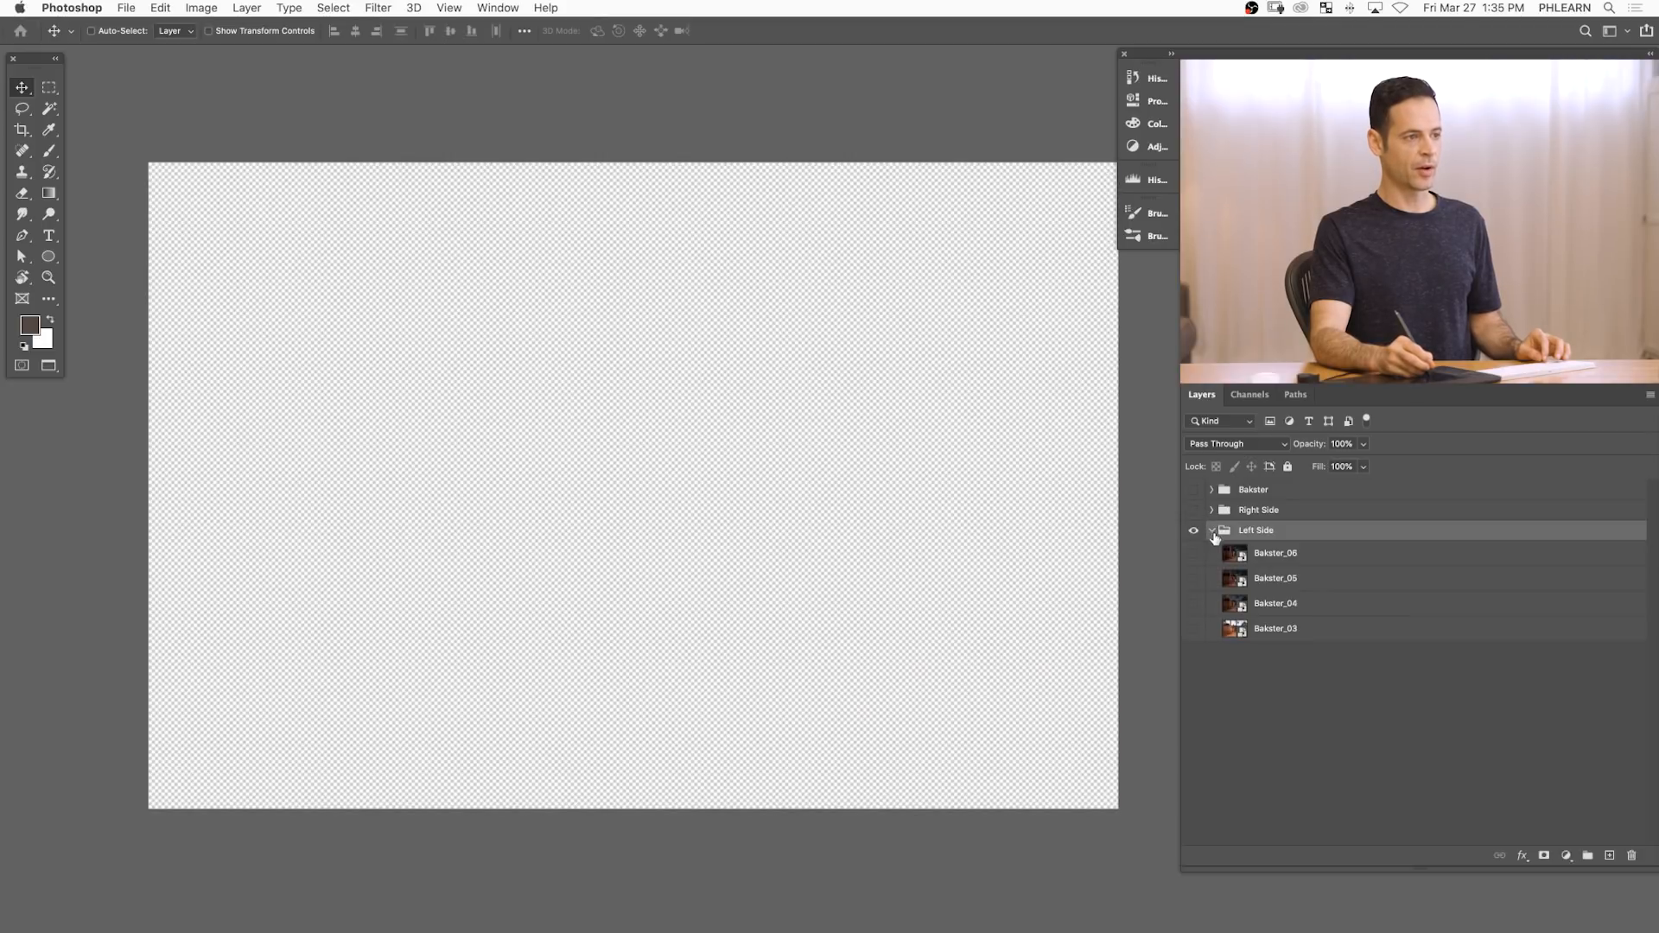
click(1194, 629)
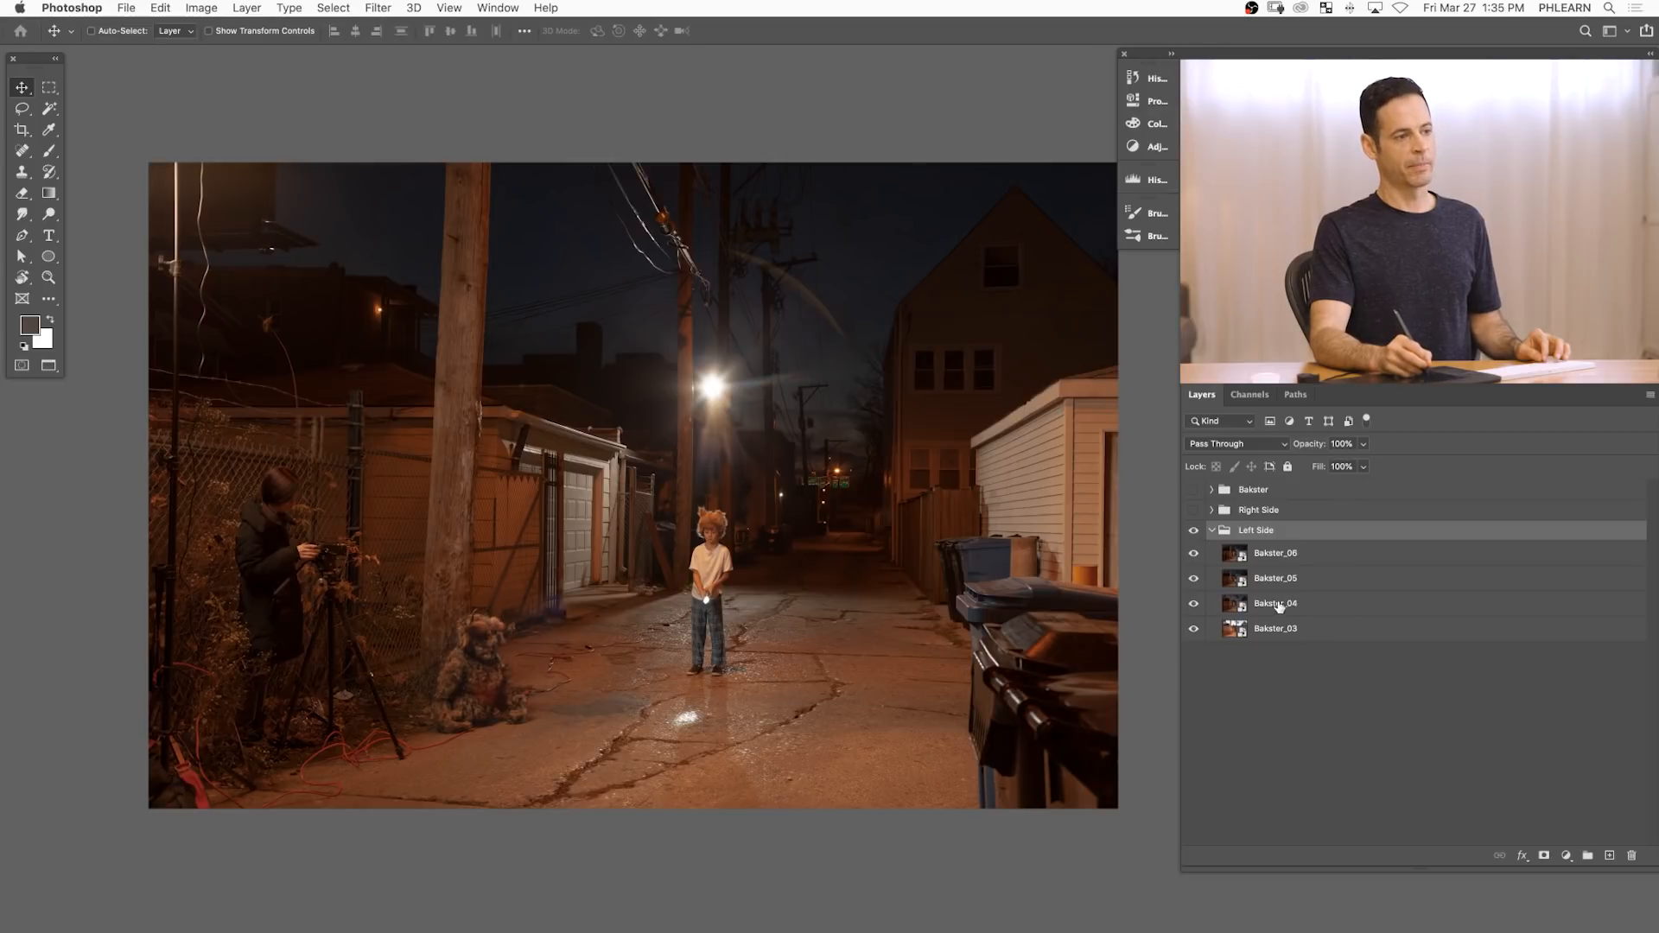
- Move Bakster_04 to the bottom of the Left Side group and hide the other three layers in that group
drag(1323, 610, 1266, 630)
drag(1194, 554, 1195, 607)
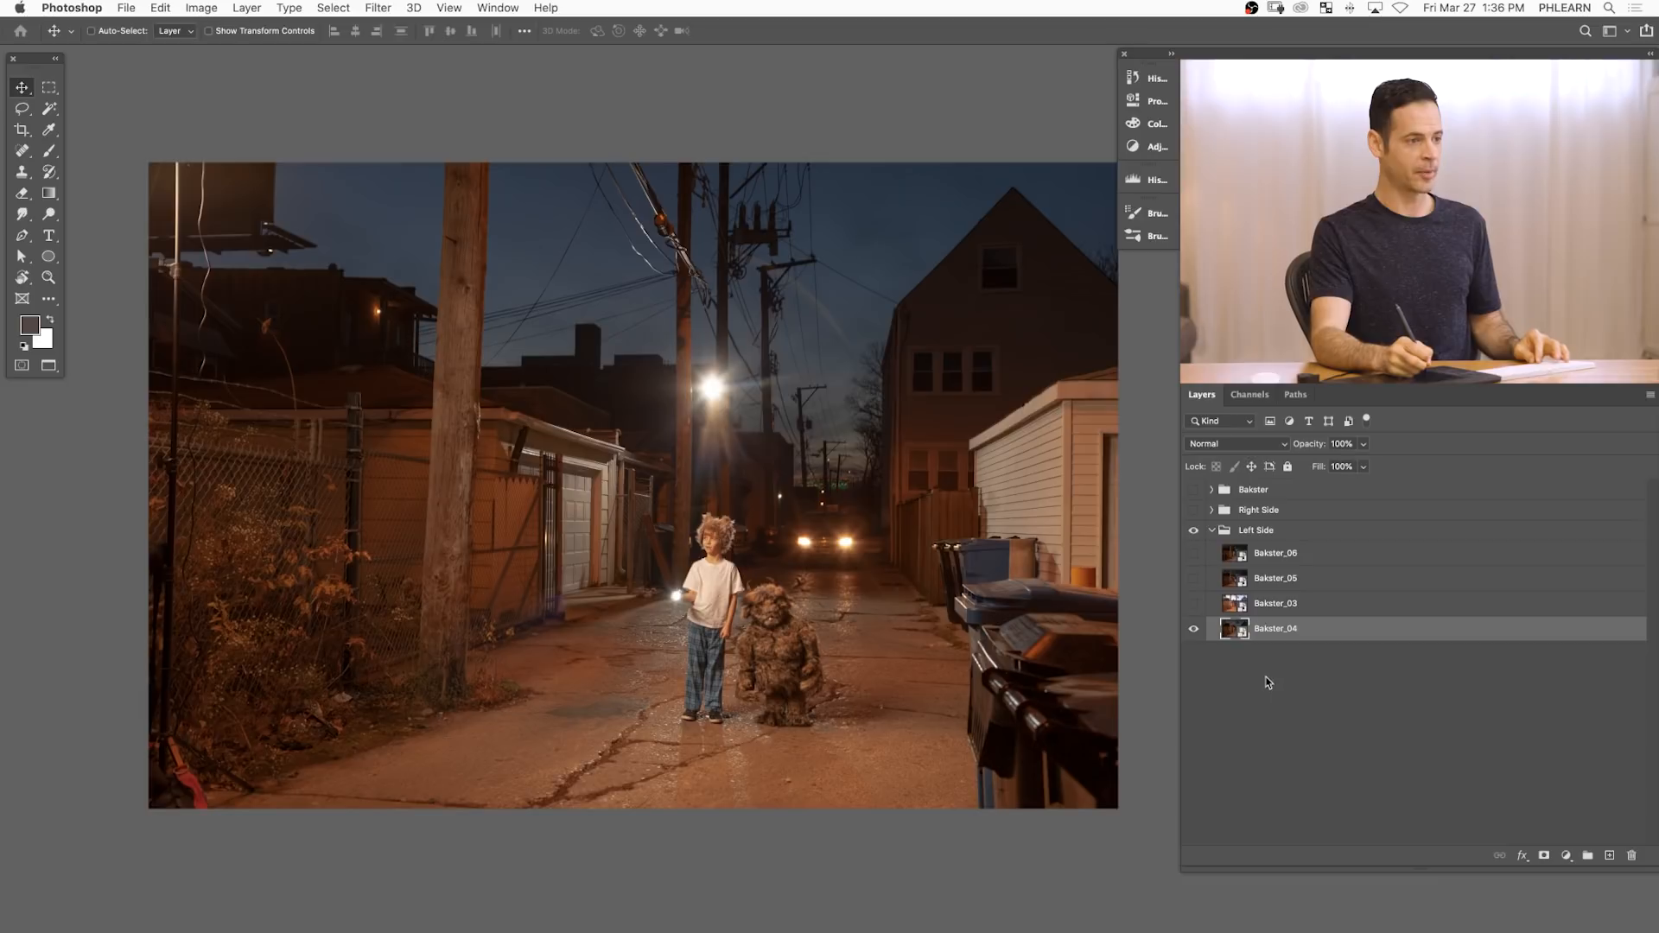
click(1195, 603)
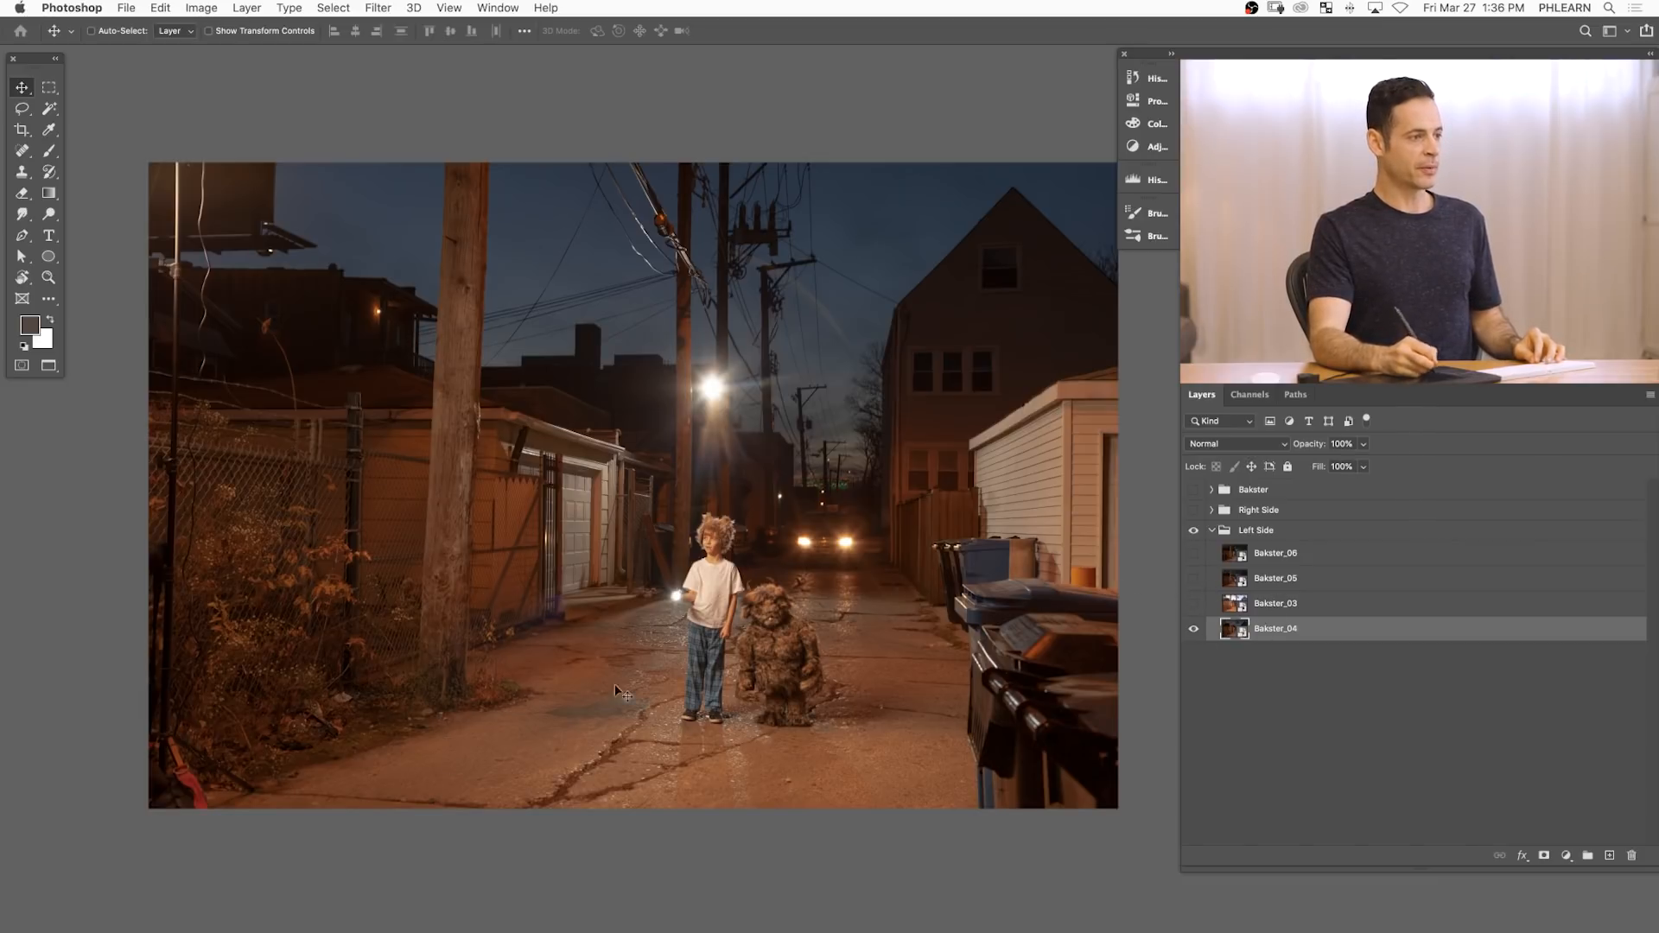
- Show the Bakster_05 layer and place it directly above Bakster_04 in the Left Side group
drag(777, 578, 747, 585)
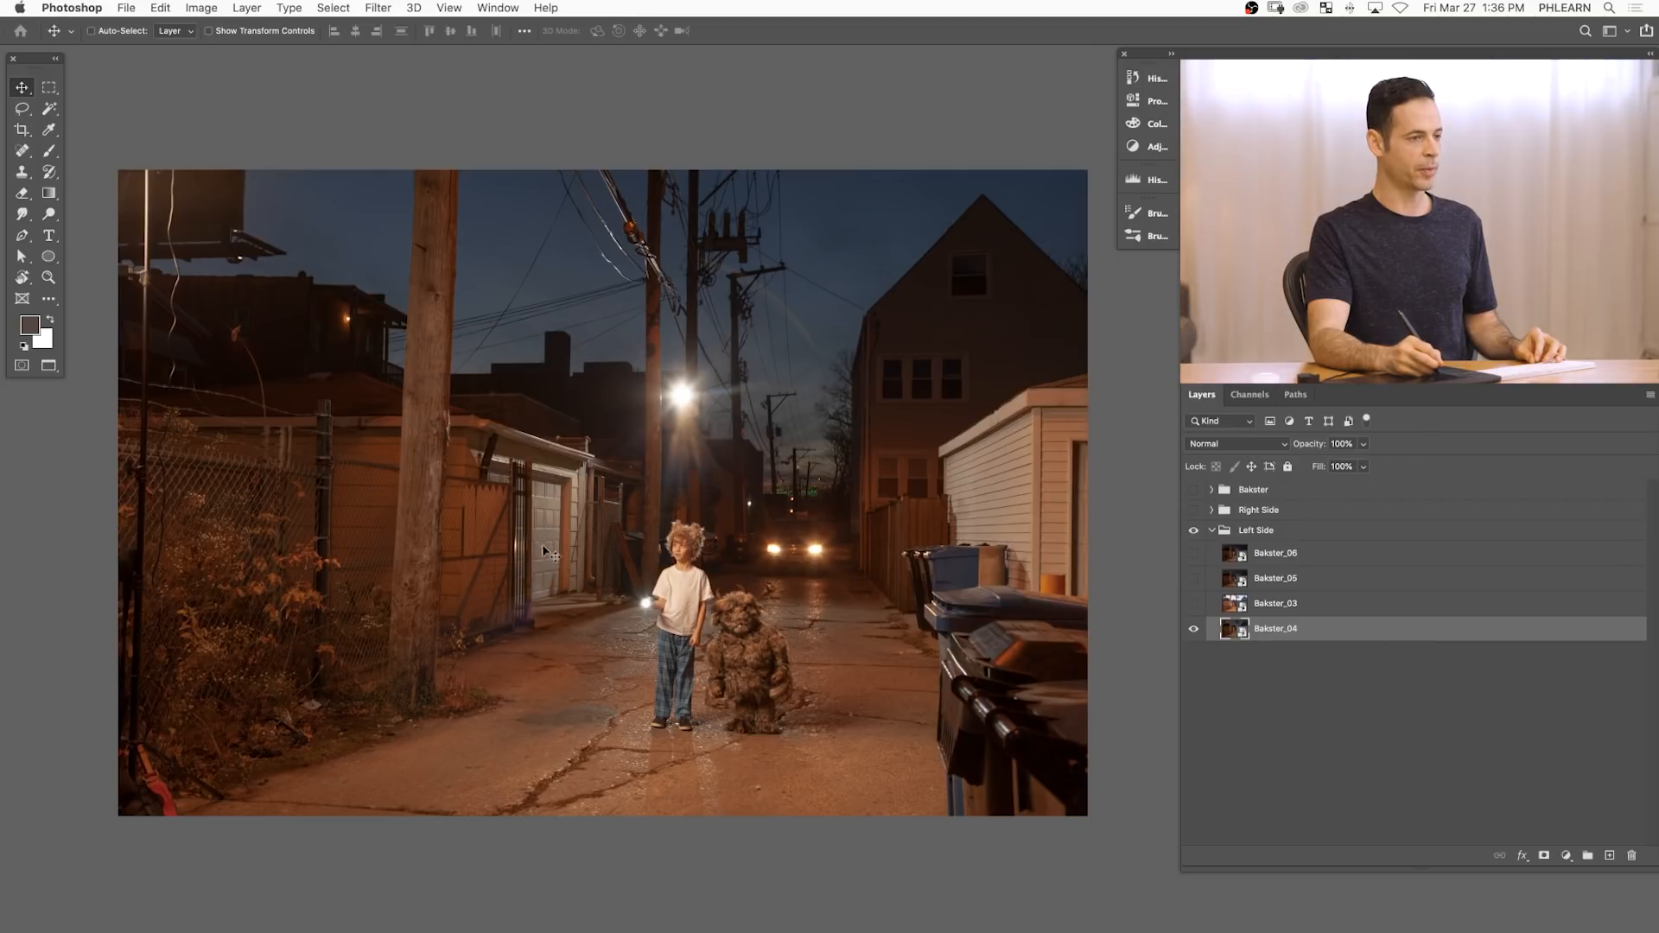
click(1194, 579)
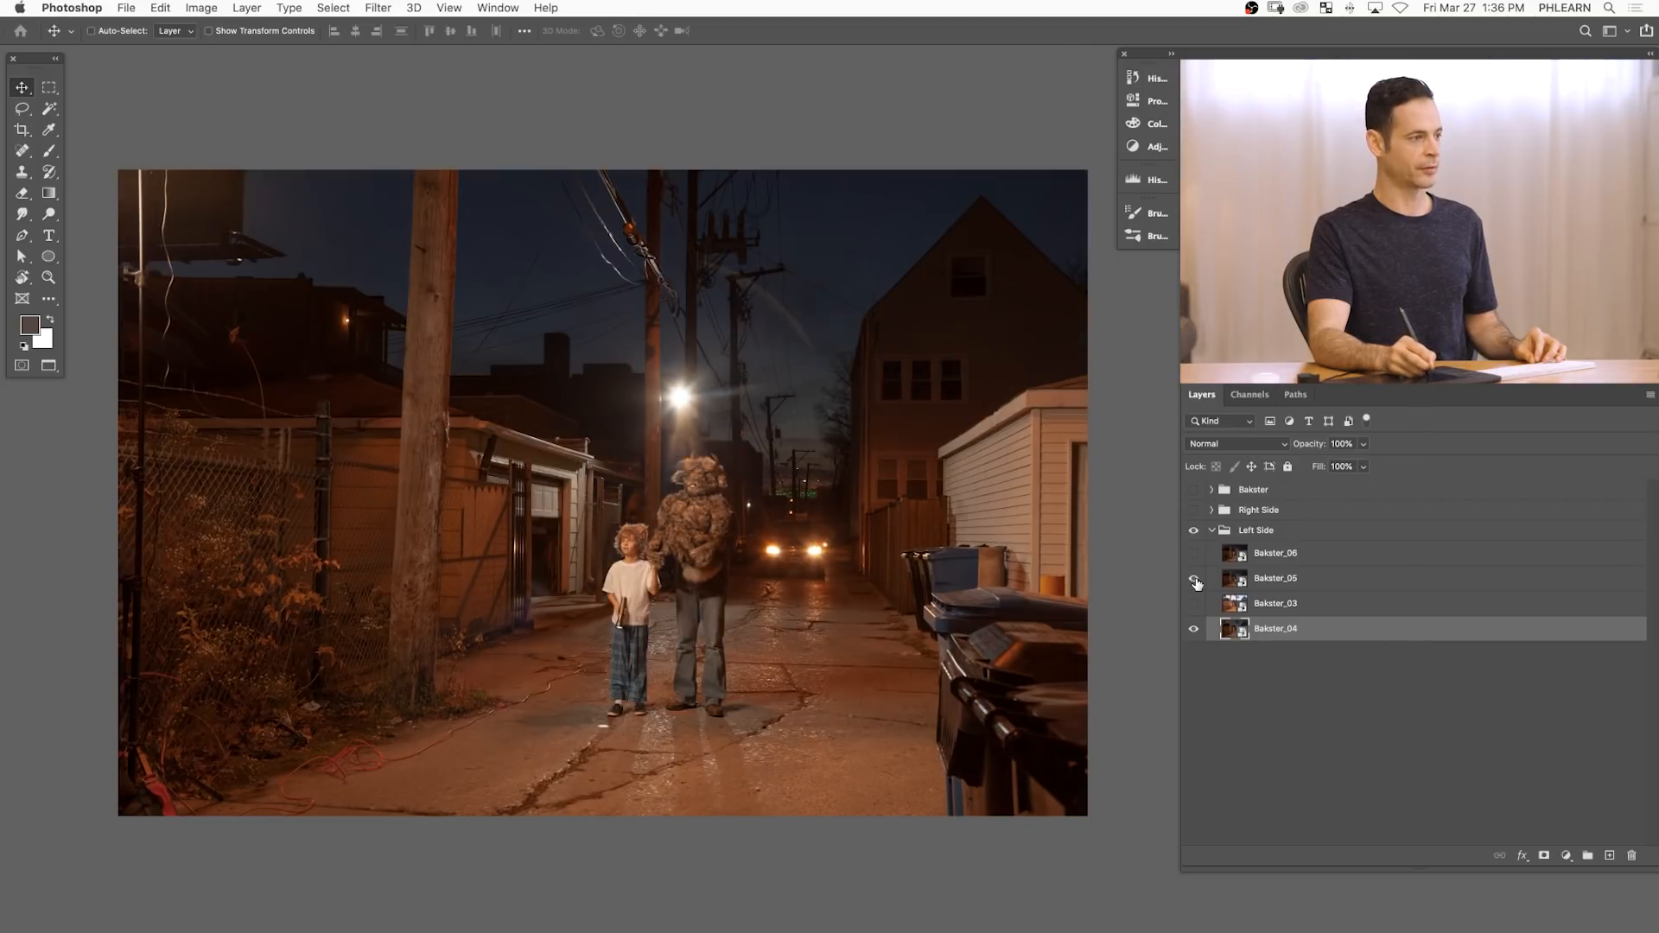
drag(1194, 583, 1197, 605)
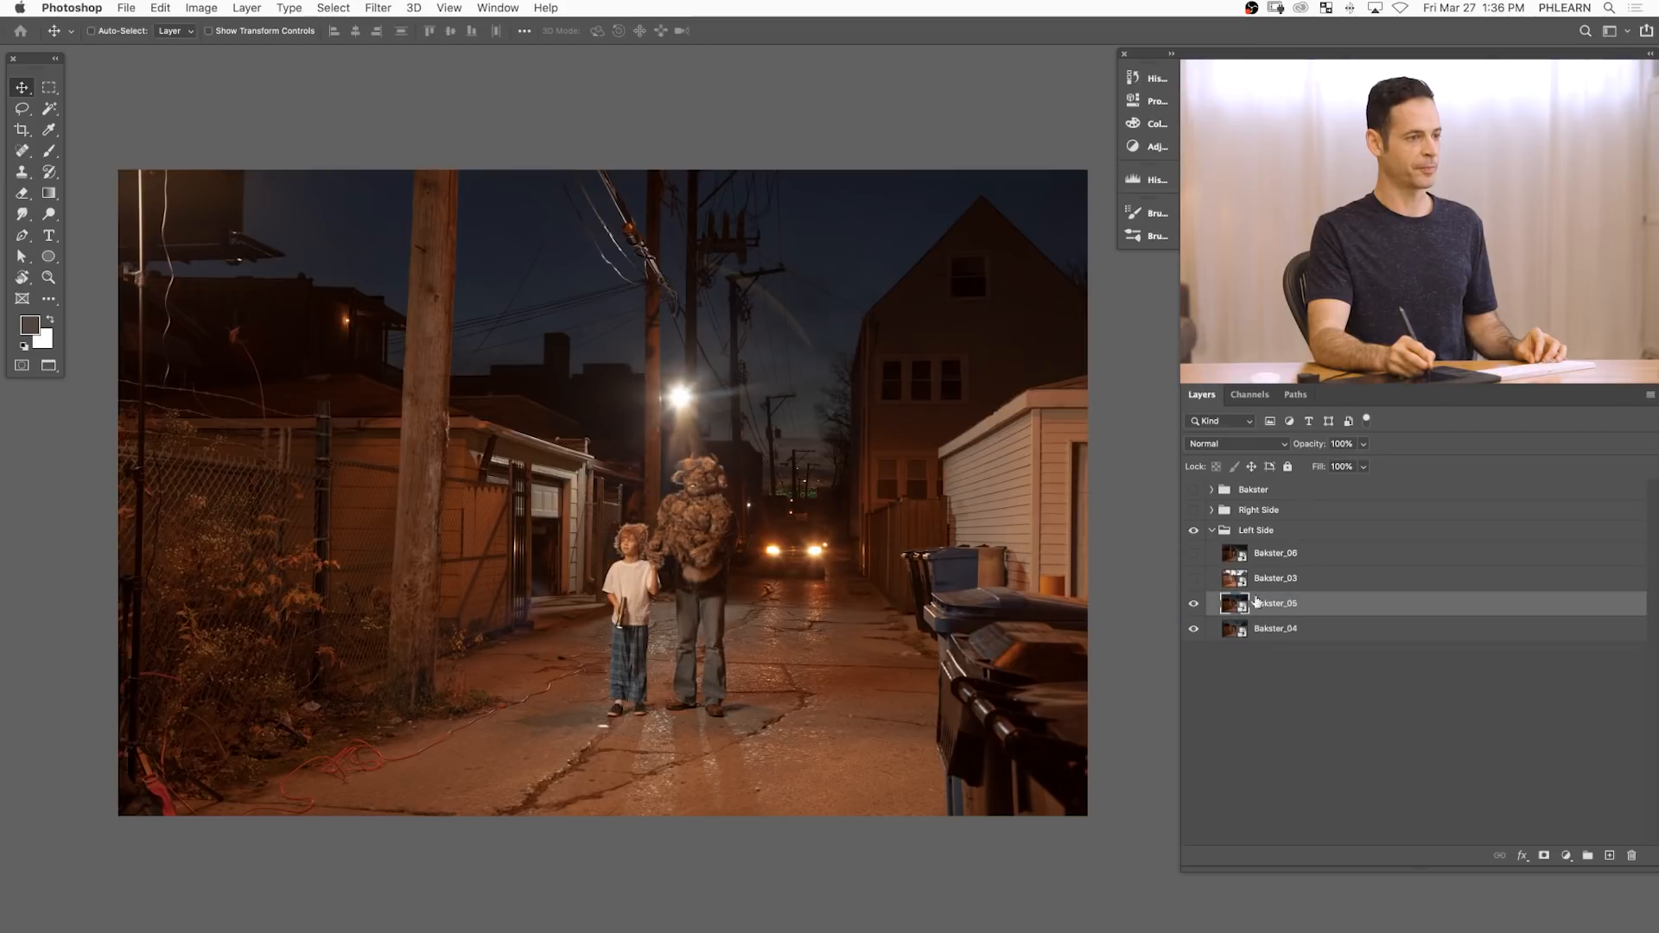
- Compare the Bakster_05 photo with Bakster_04 beneath it by repeatedly switching Bakster_05 off and on, examining the garage door
click(1196, 605)
click(1195, 606)
click(1195, 606)
click(1194, 608)
click(1194, 607)
click(1194, 608)
click(1194, 610)
click(1194, 610)
click(1194, 611)
click(1194, 611)
click(1194, 611)
click(1194, 610)
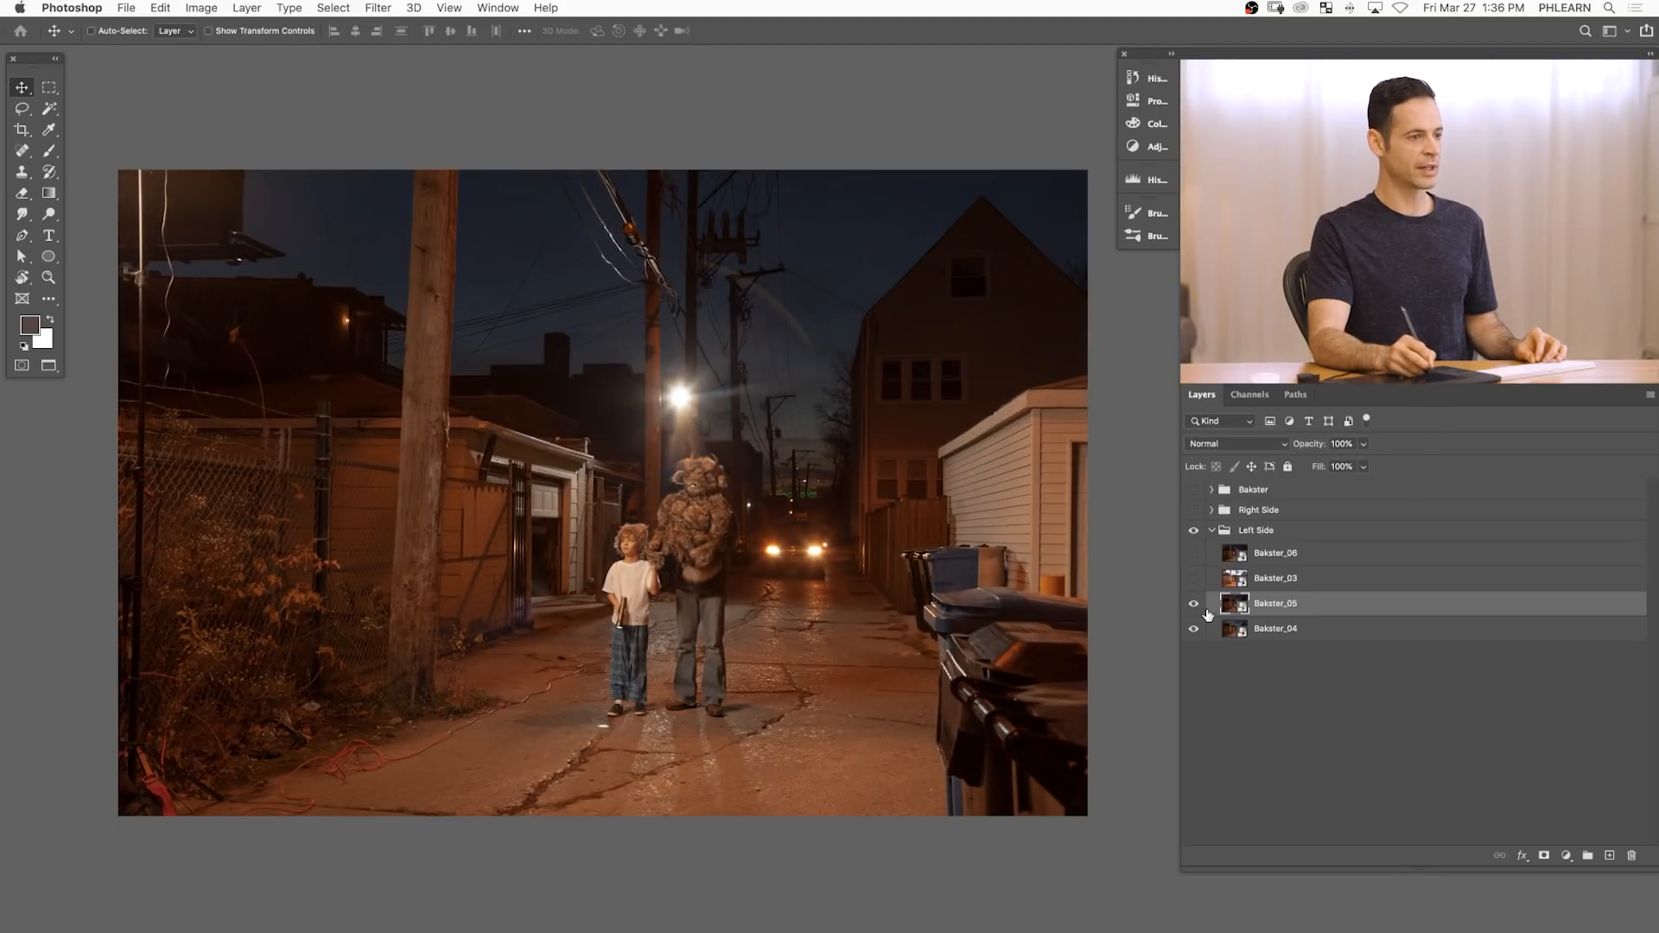
click(1194, 611)
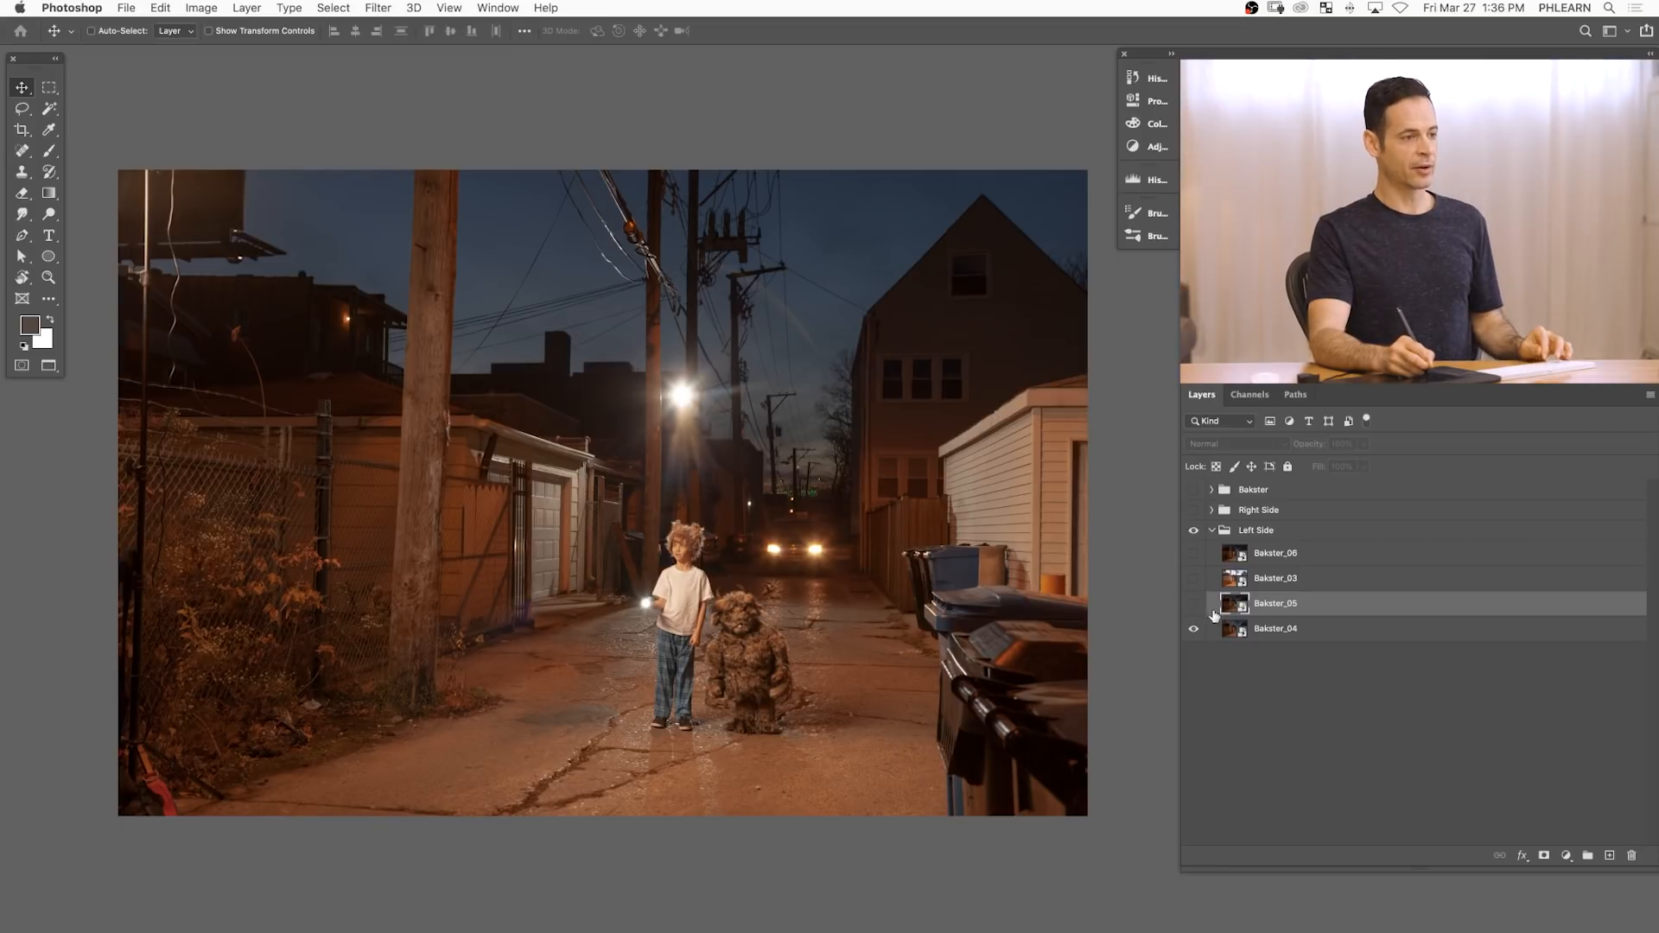
click(1194, 610)
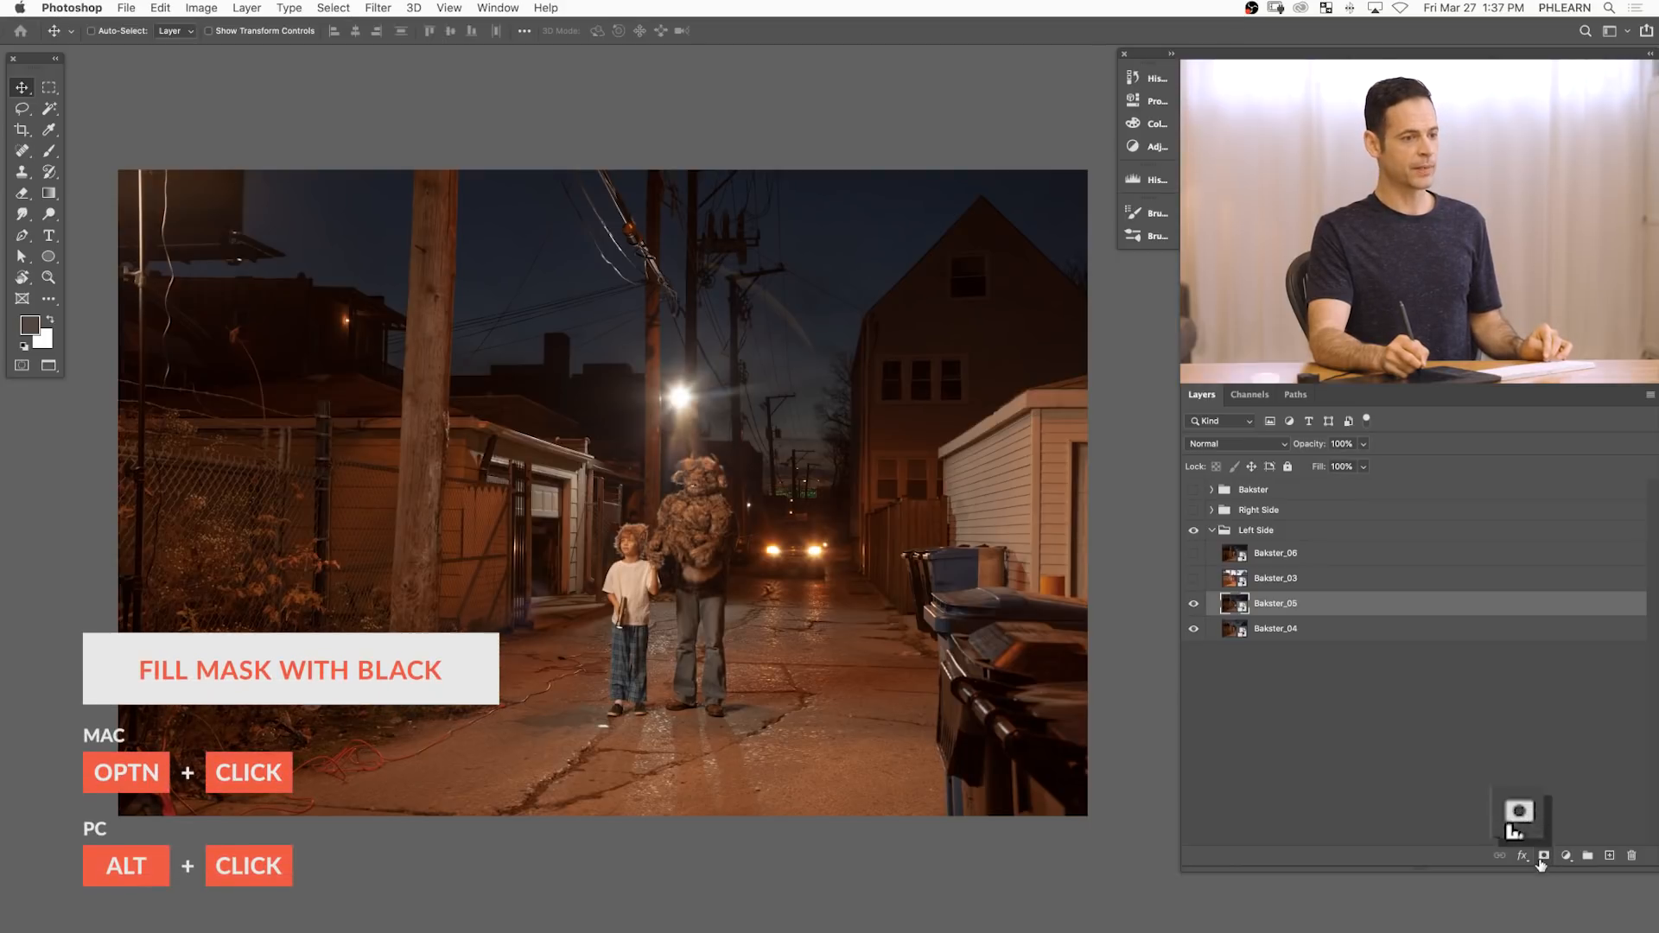
- Add a black-filled layer mask to Bakster_05 and choose the Aaron Brush preset for the Brush tool
alt+click(1543, 856)
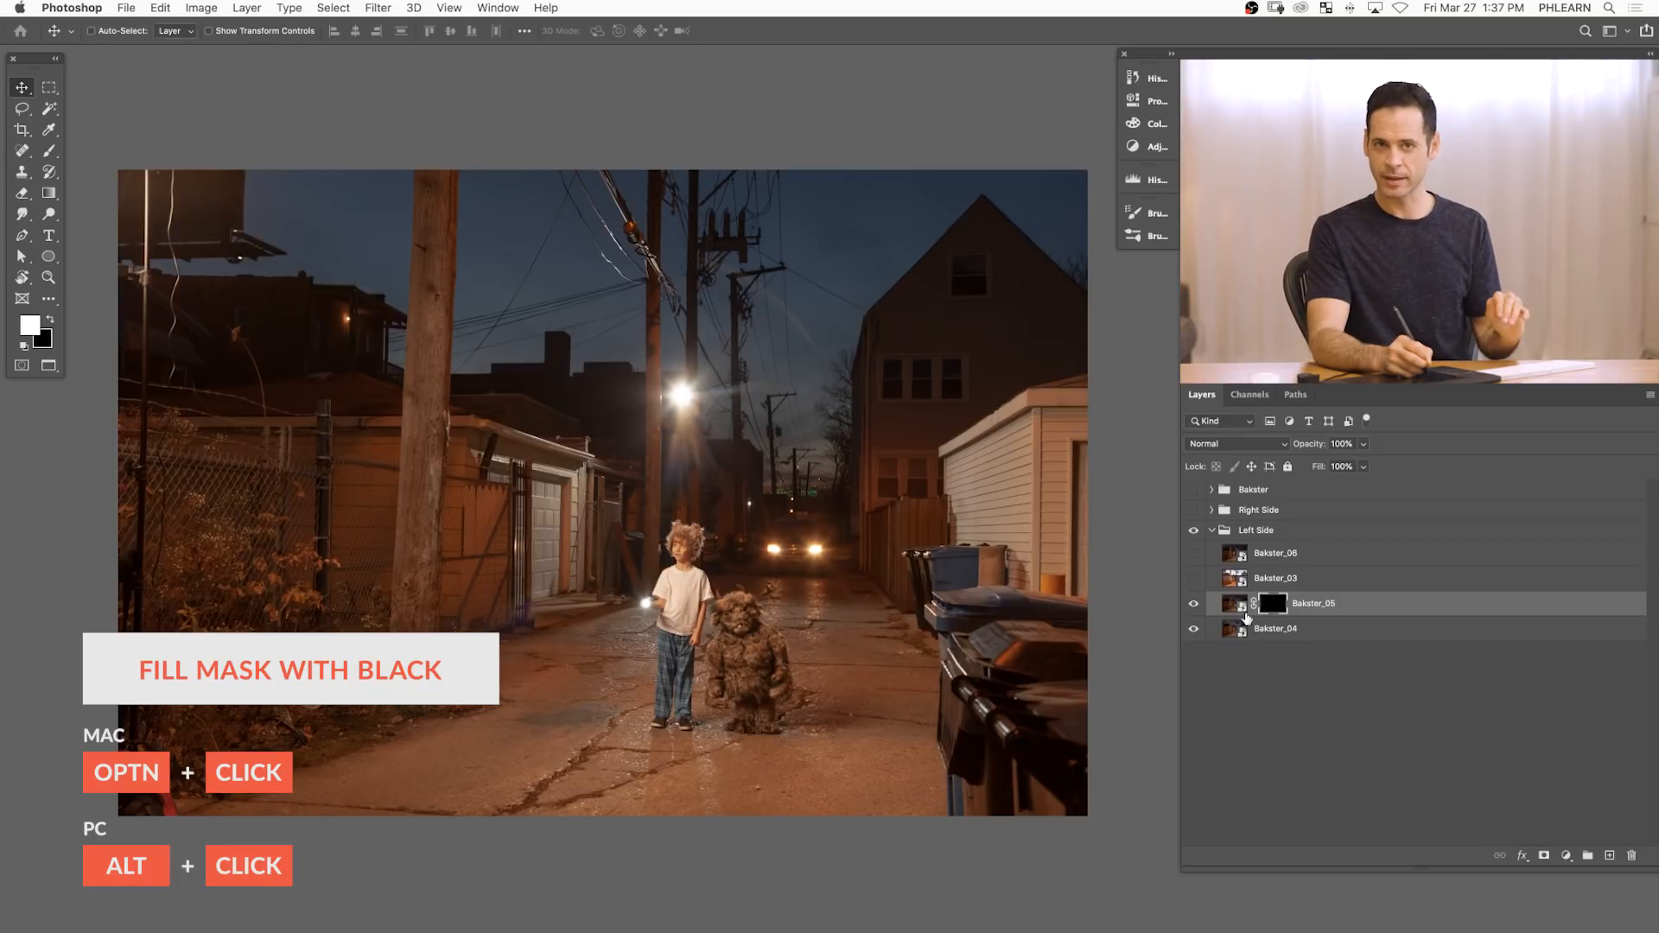
key(b)
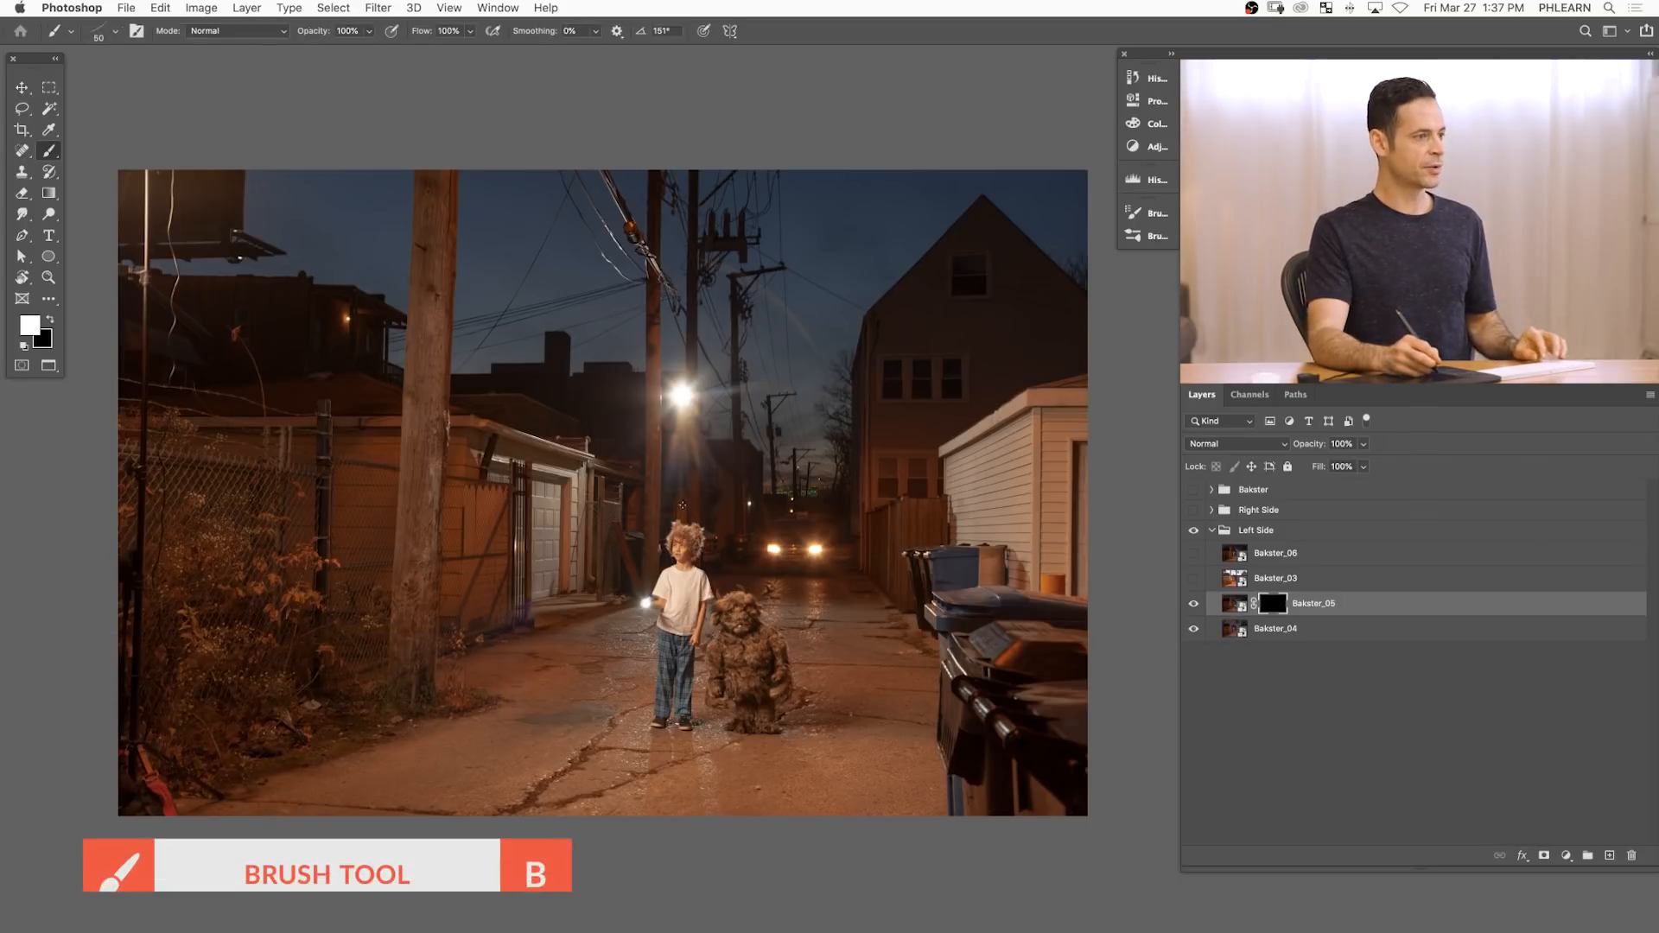
right_click(846, 570)
scroll(1080, 679, up, 15)
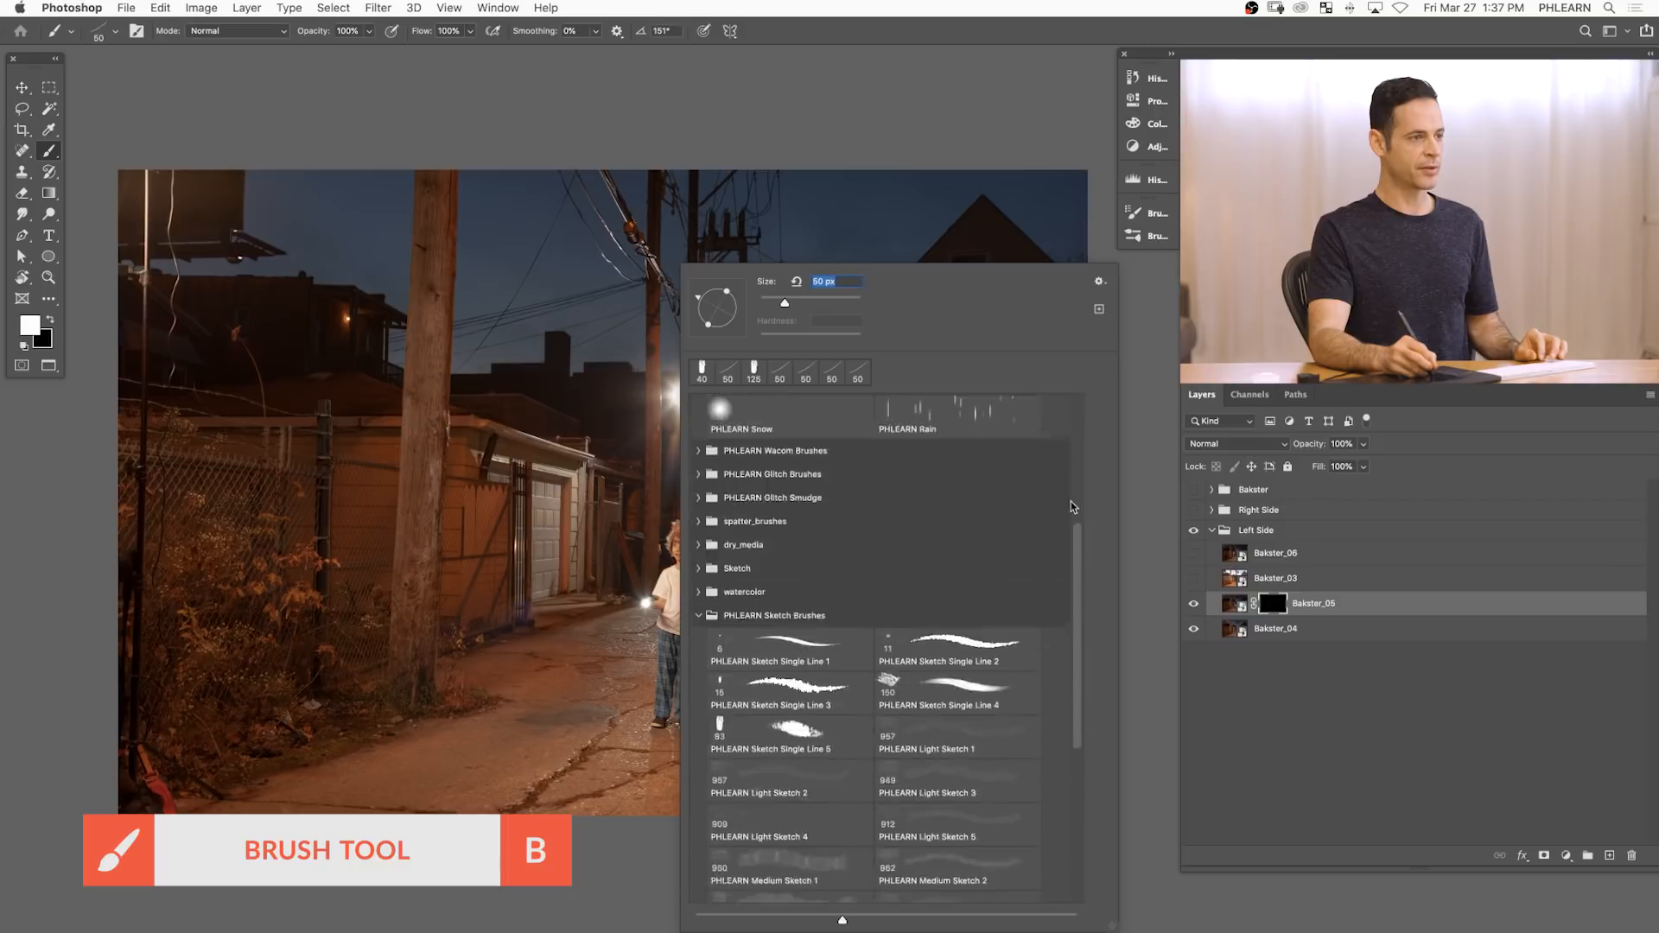
click(958, 436)
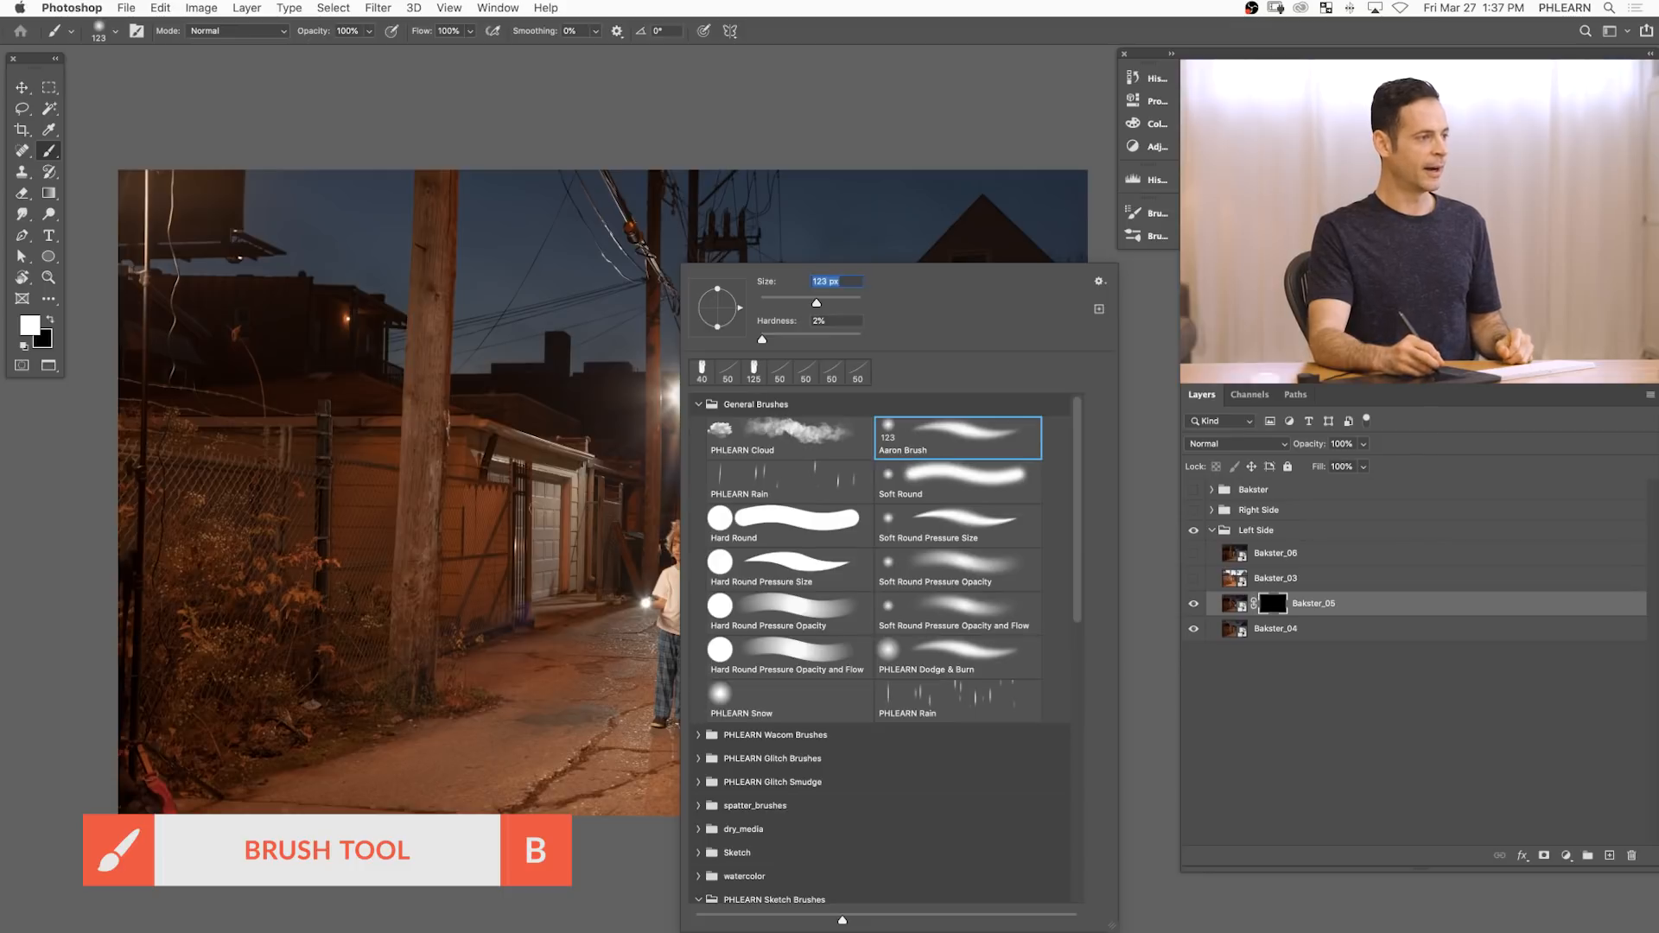
key(Return)
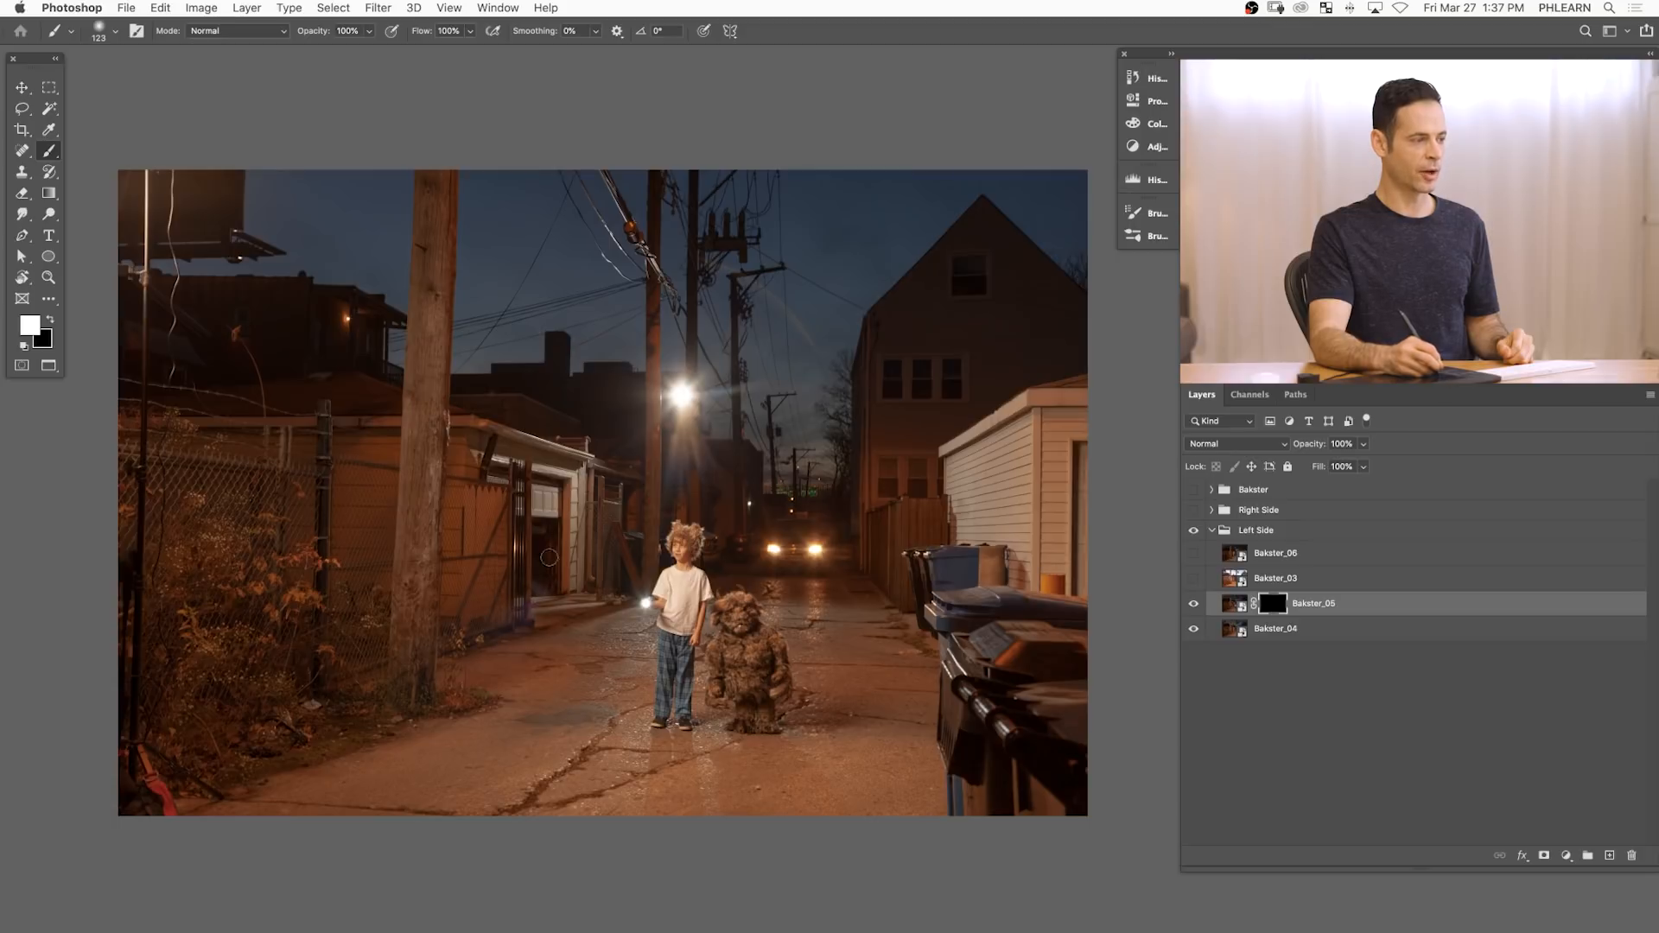
- Paint white on the Bakster_05 mask over the garage doorway to reveal the open door, checking it against the layer below up close
click(1192, 609)
click(1193, 609)
click(1193, 609)
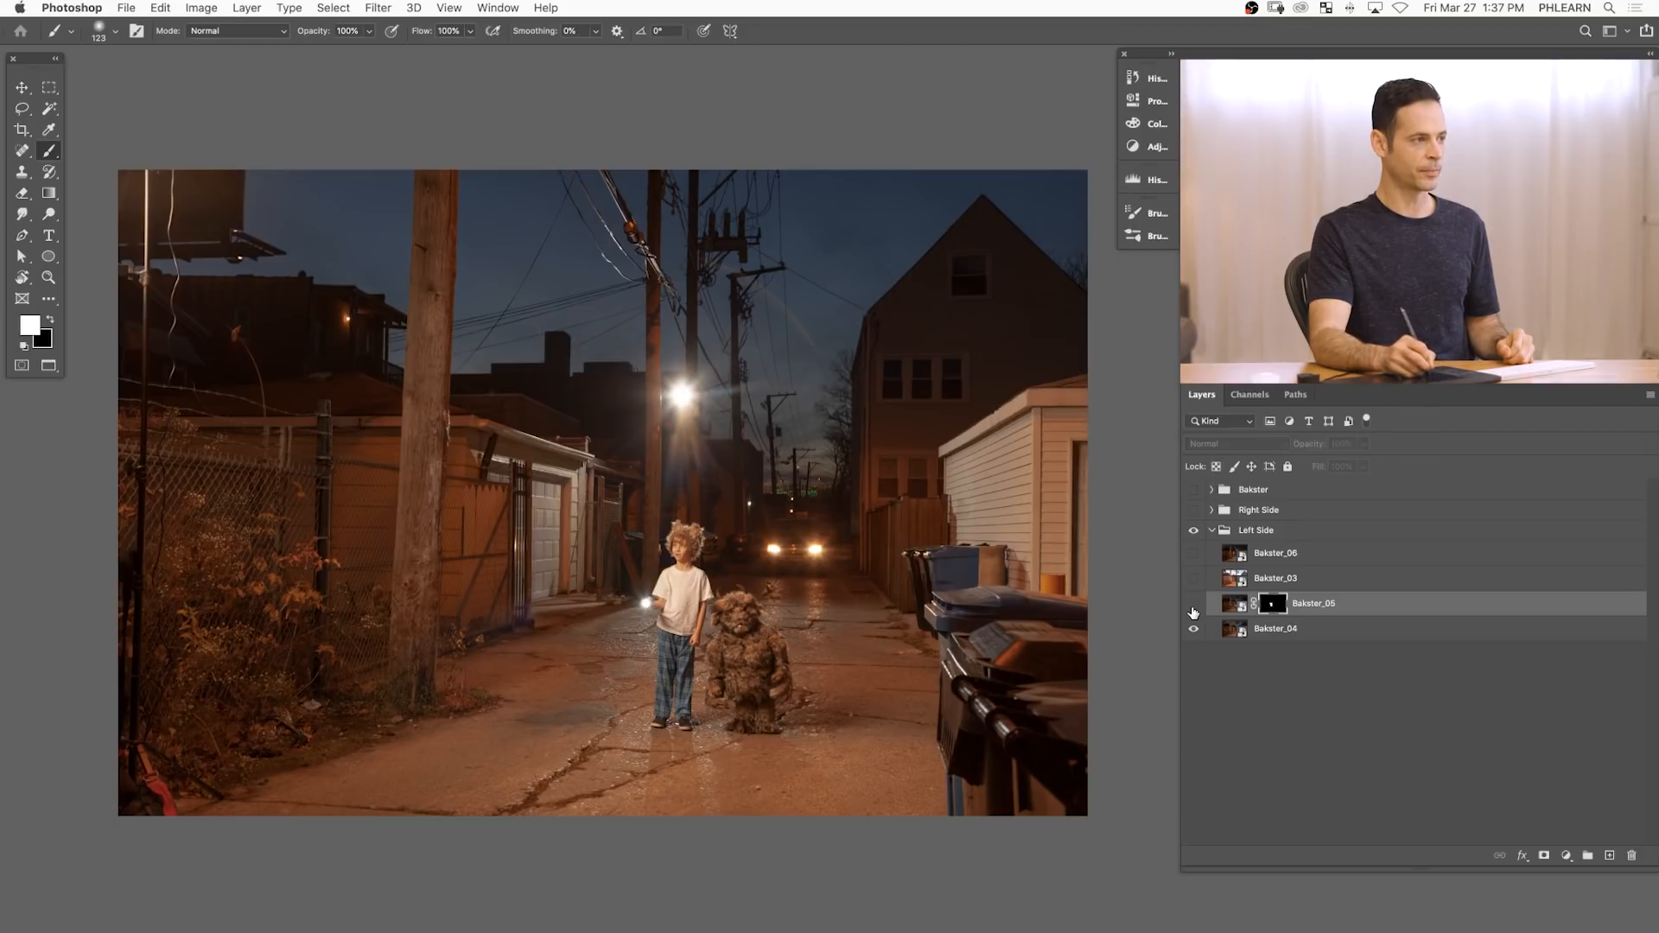
click(1192, 609)
drag(559, 542, 688, 547)
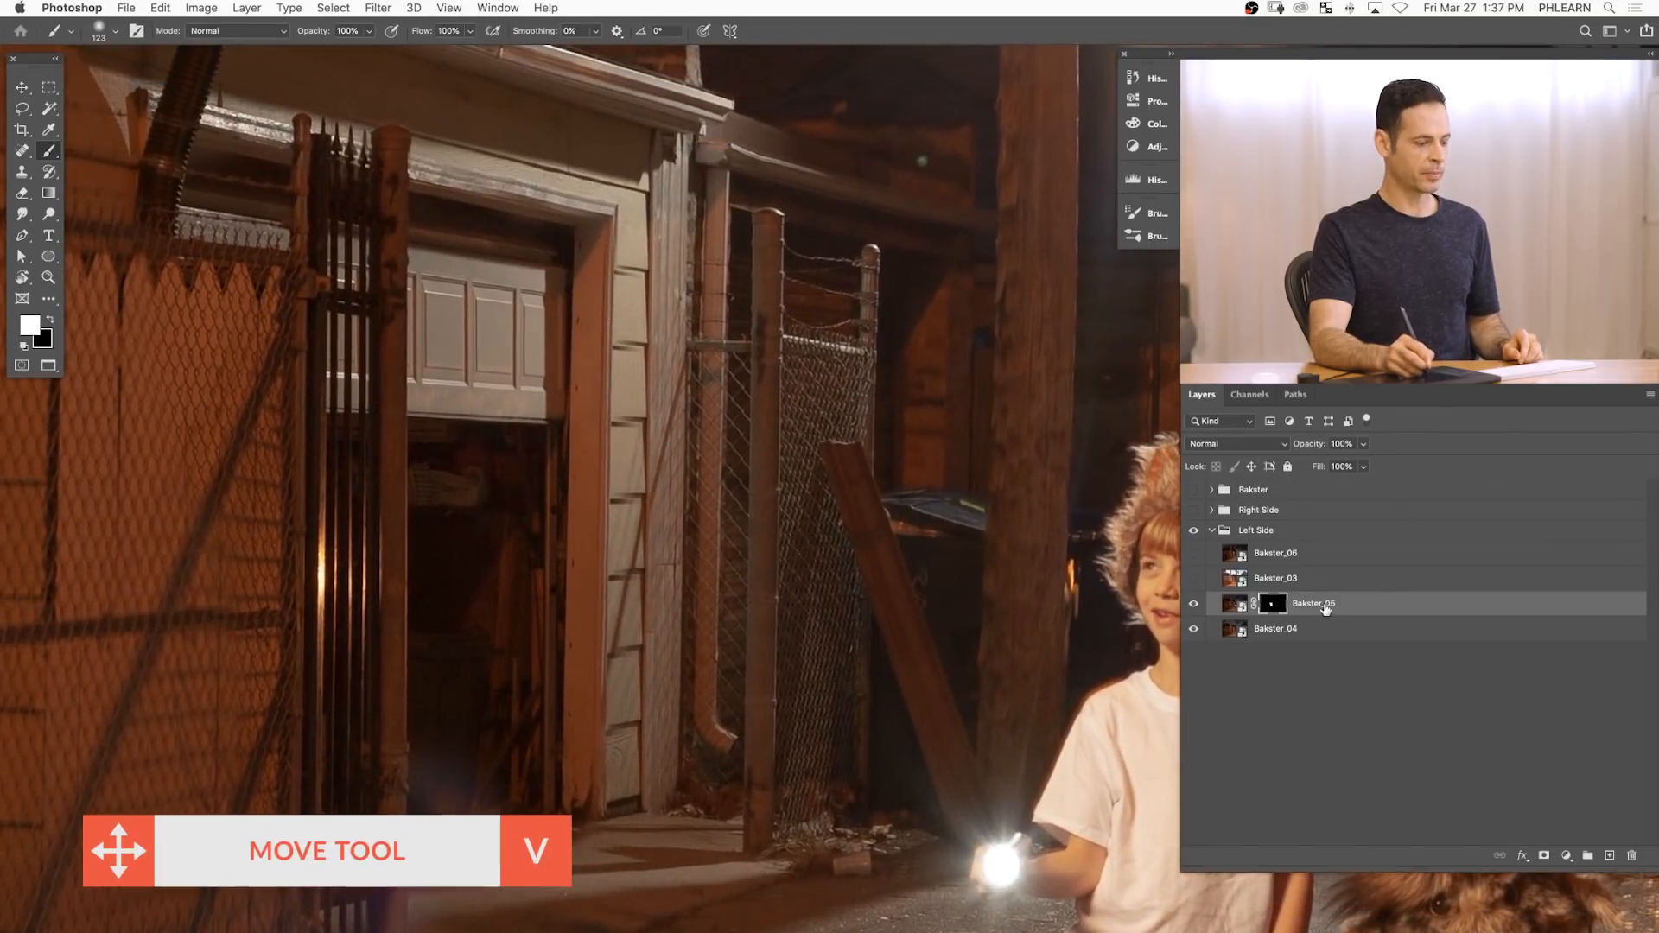
- Nudge the Bakster_05 image slightly with the Move tool to align its open garage door with the Bakster_04 photo
key(x)
key(v)
drag(722, 494, 724, 489)
- Check the alignment around the garage door by repeatedly switching the masked Bakster_05 layer off and on
click(1200, 606)
click(1200, 607)
click(1201, 607)
click(1199, 608)
click(1197, 610)
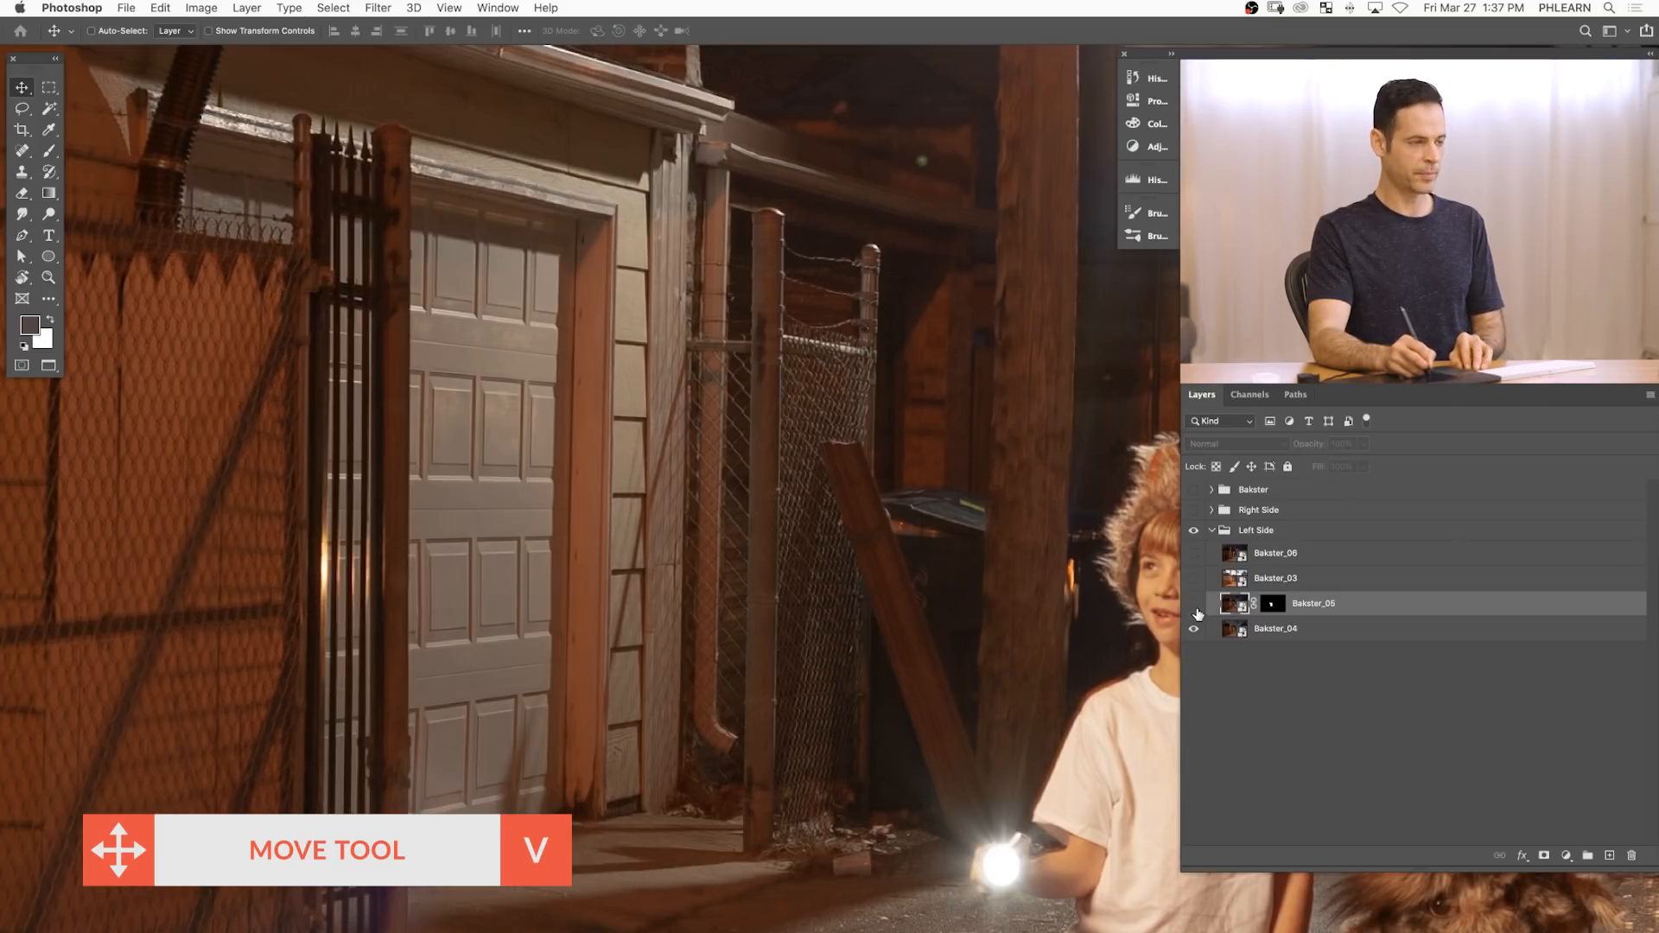
click(1200, 608)
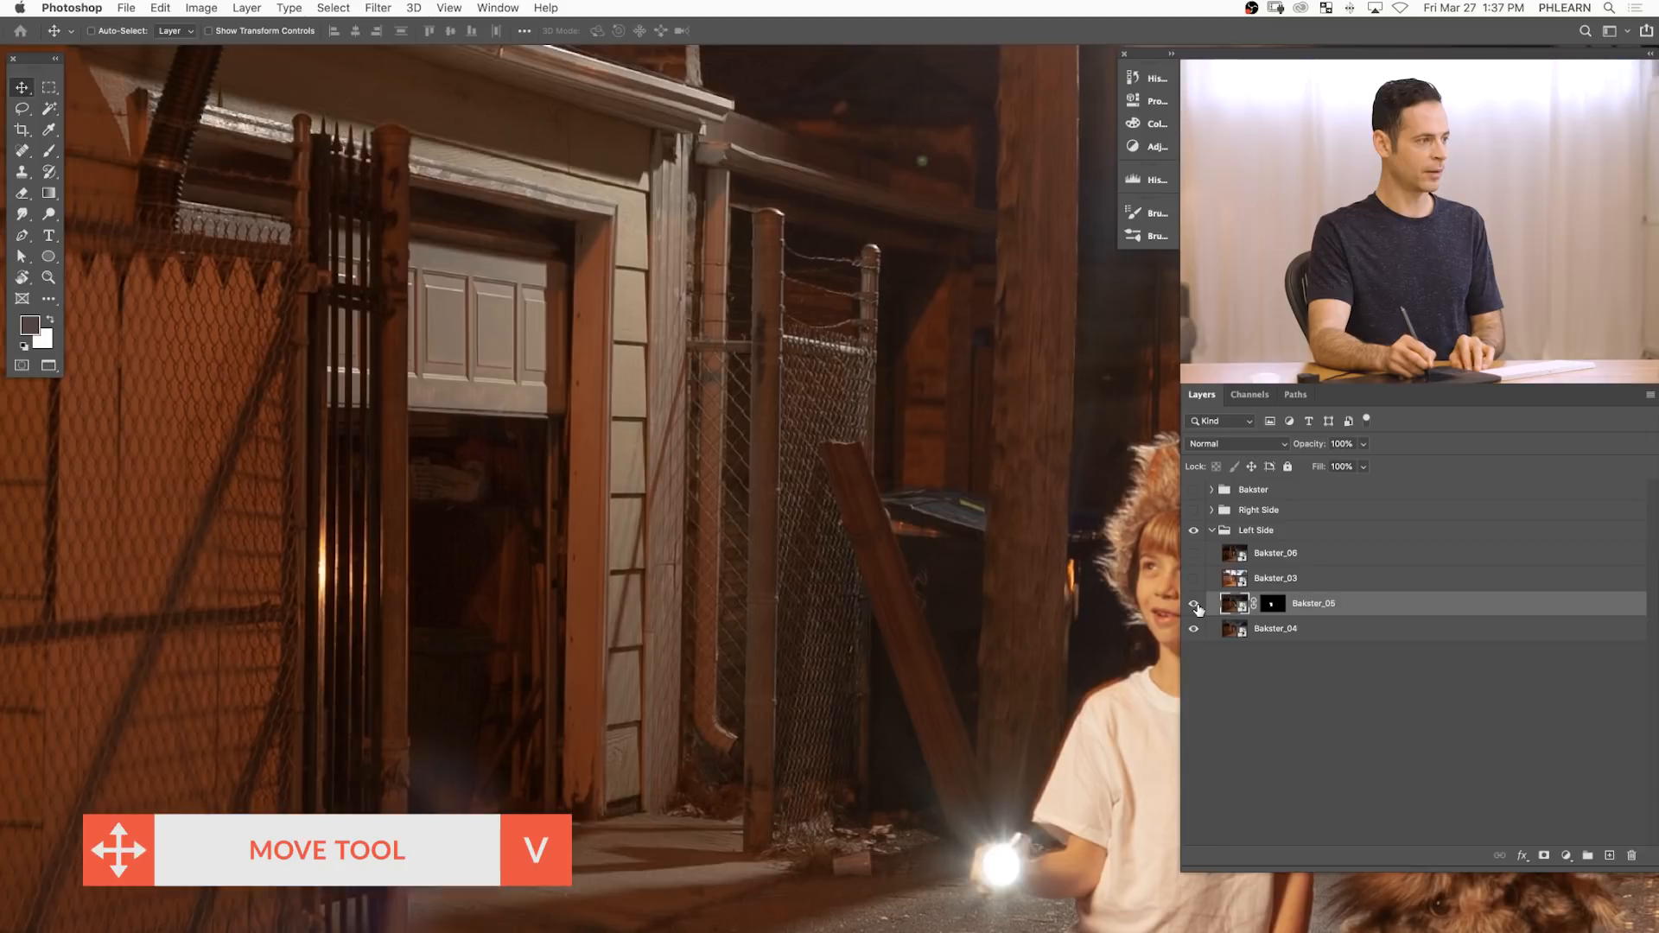
click(1199, 609)
click(1198, 610)
click(1198, 609)
click(1198, 609)
click(1198, 609)
click(1198, 610)
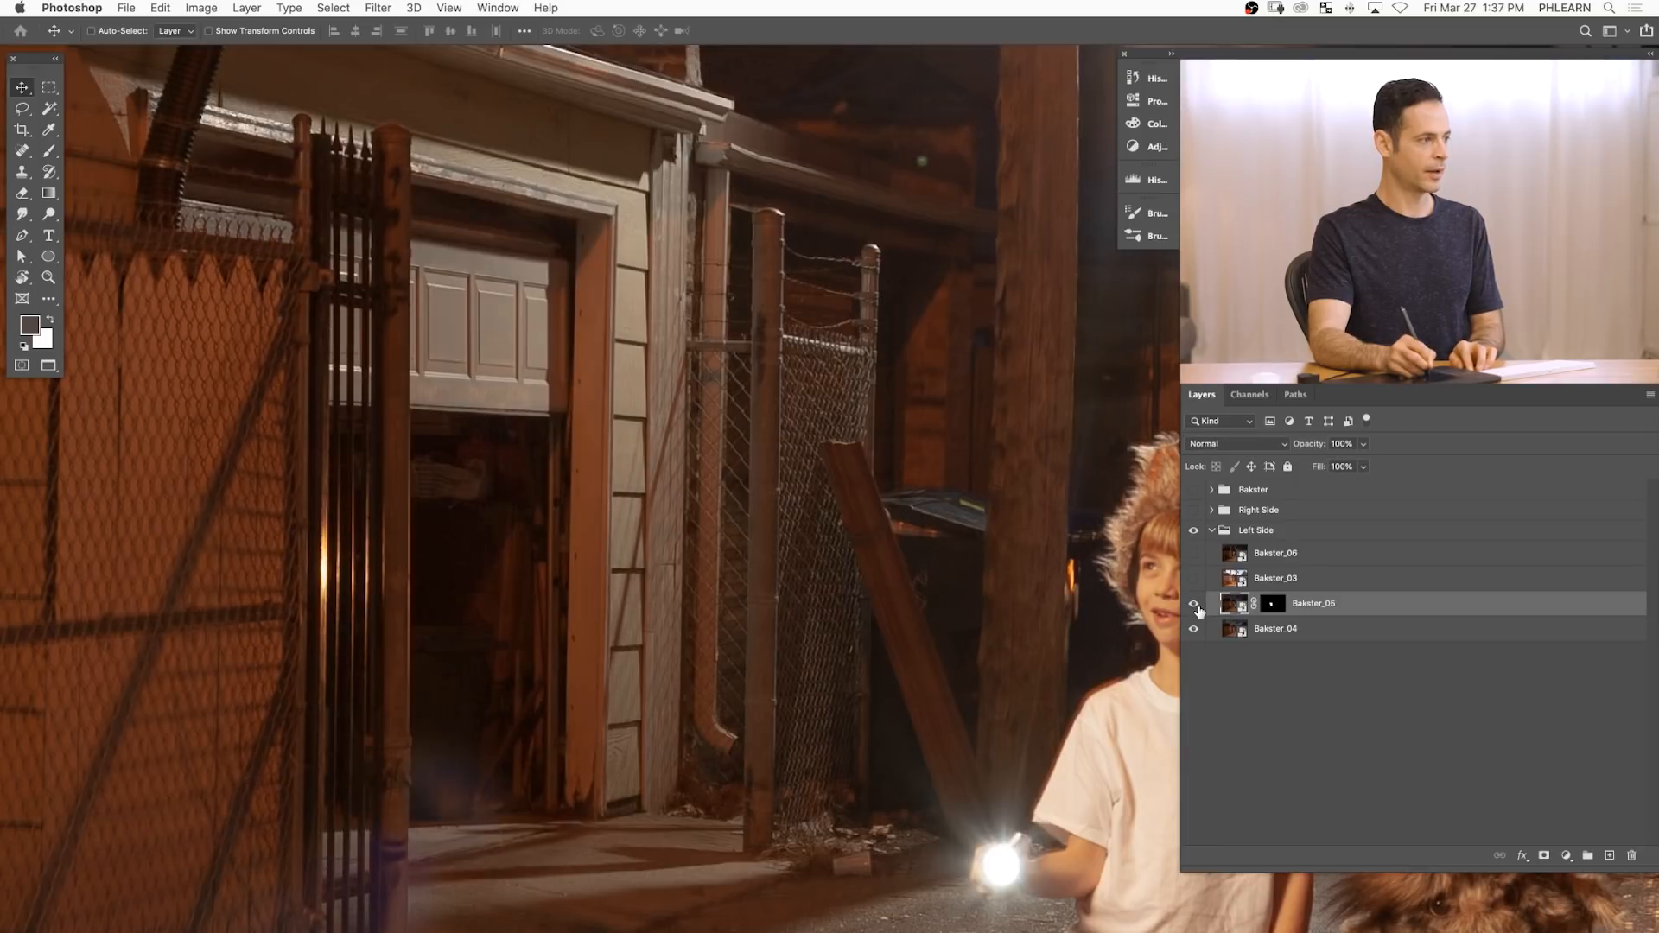
click(1197, 610)
click(1198, 610)
click(1198, 610)
click(1197, 610)
click(1197, 610)
click(1198, 610)
click(1198, 610)
click(1198, 610)
click(1198, 610)
click(1198, 610)
click(1198, 610)
click(1198, 611)
click(1197, 610)
click(1197, 610)
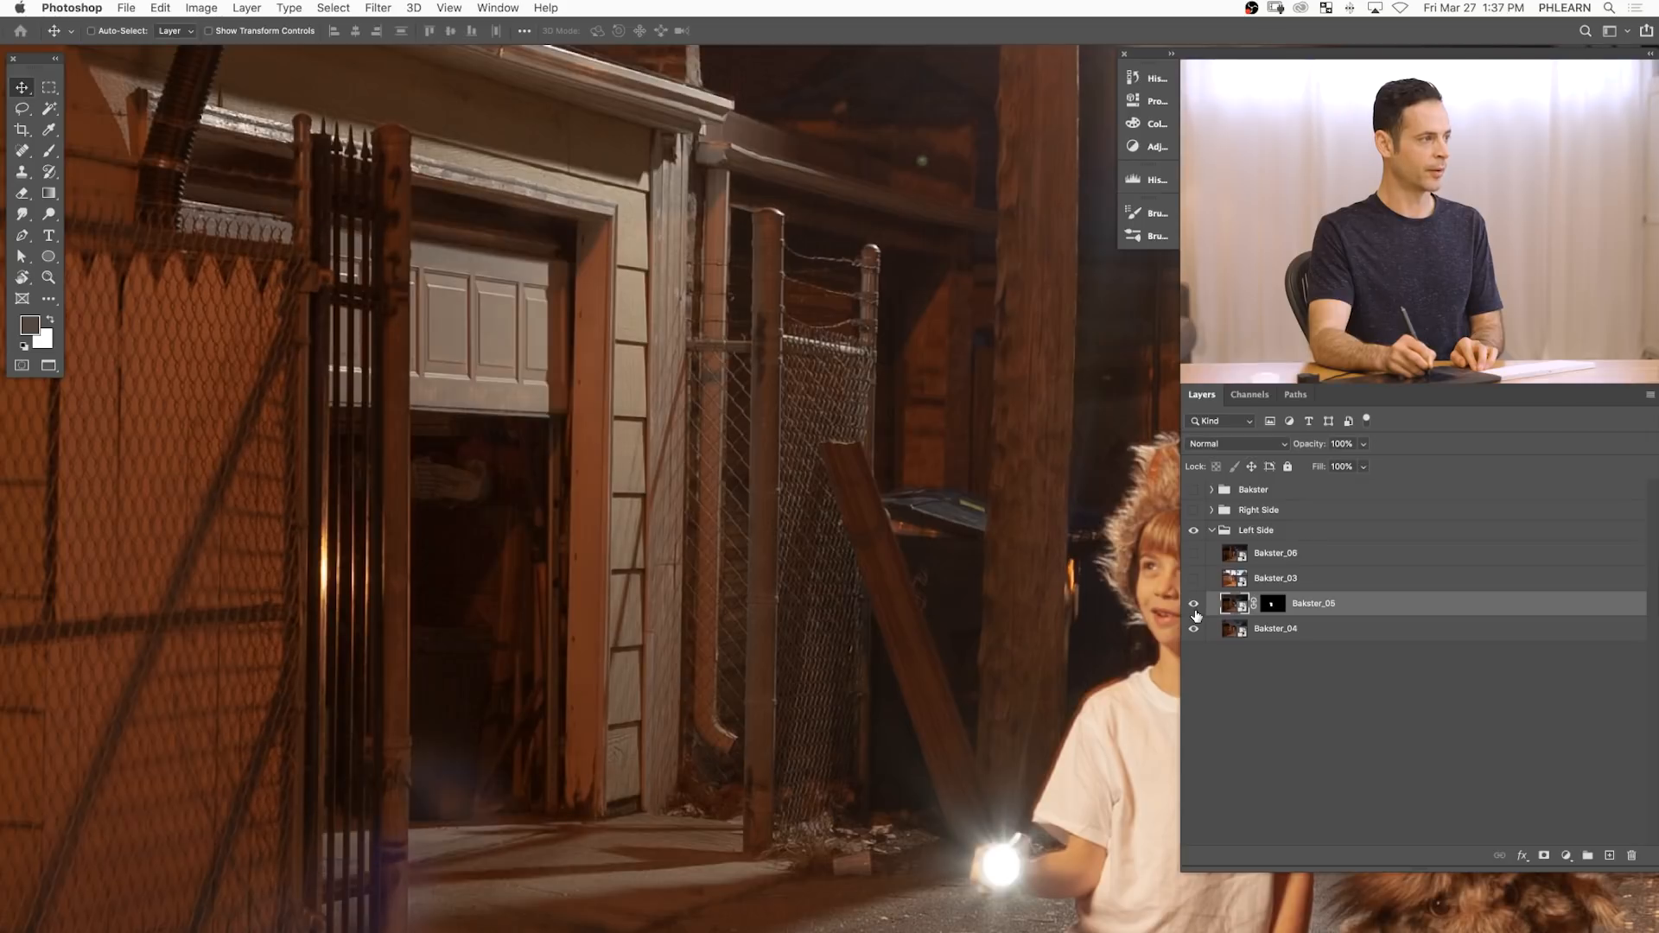
- Compare the whole alley image with the masked Bakster_05 layer switched off and on
scroll(895, 590, down, 6)
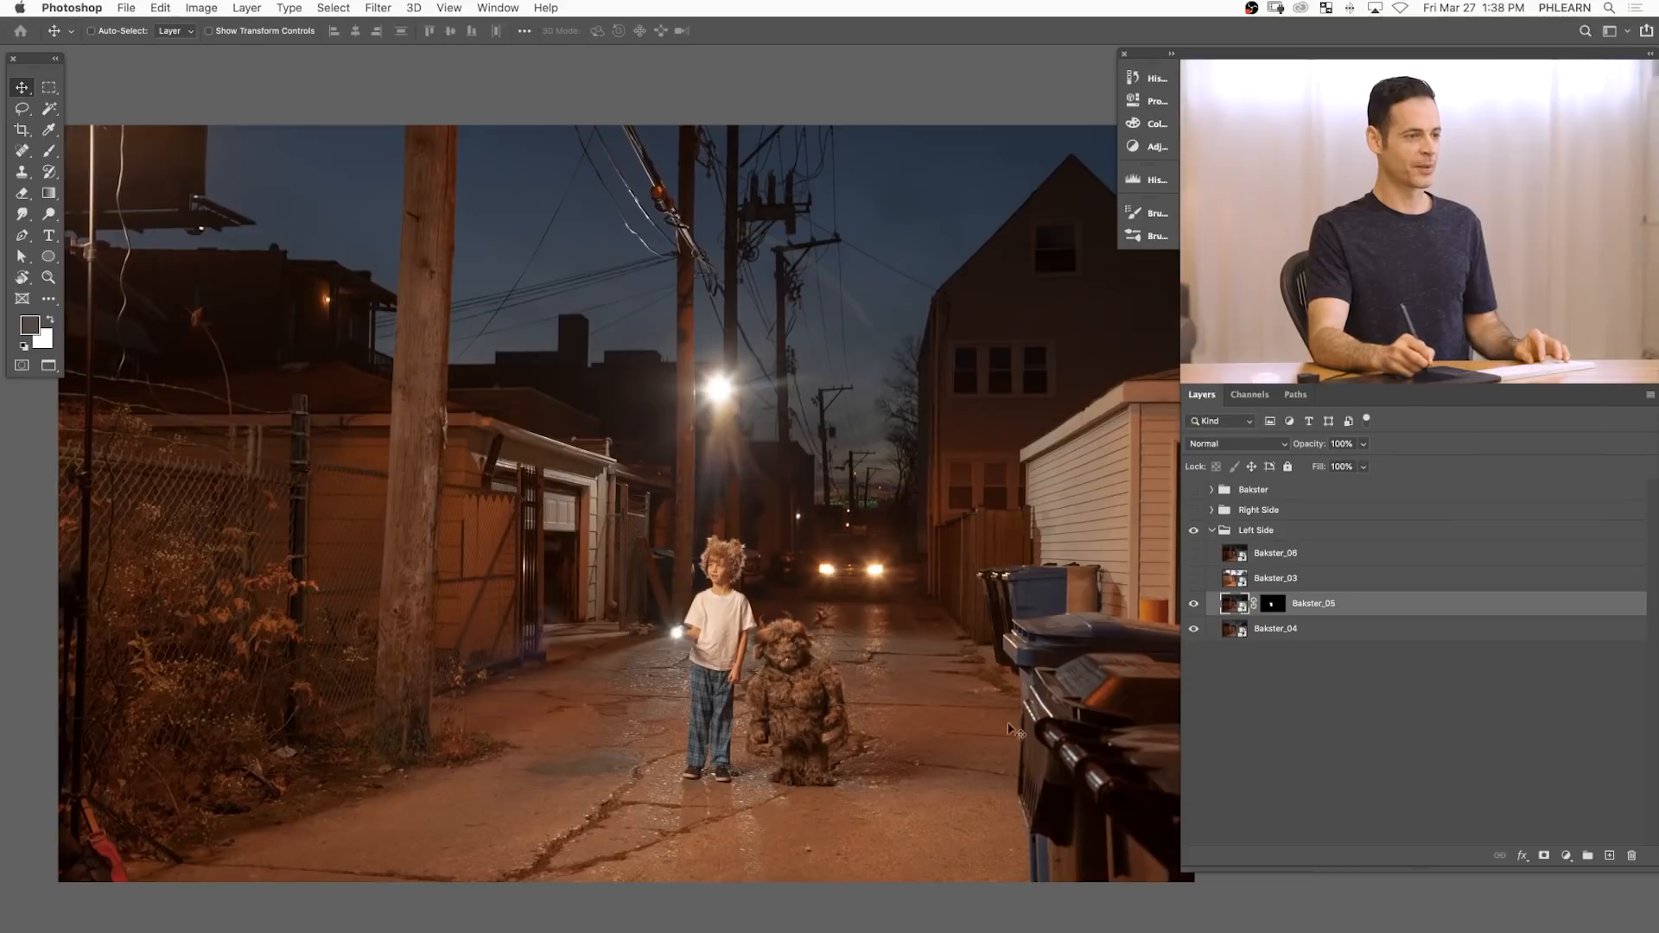
click(1194, 603)
click(1193, 603)
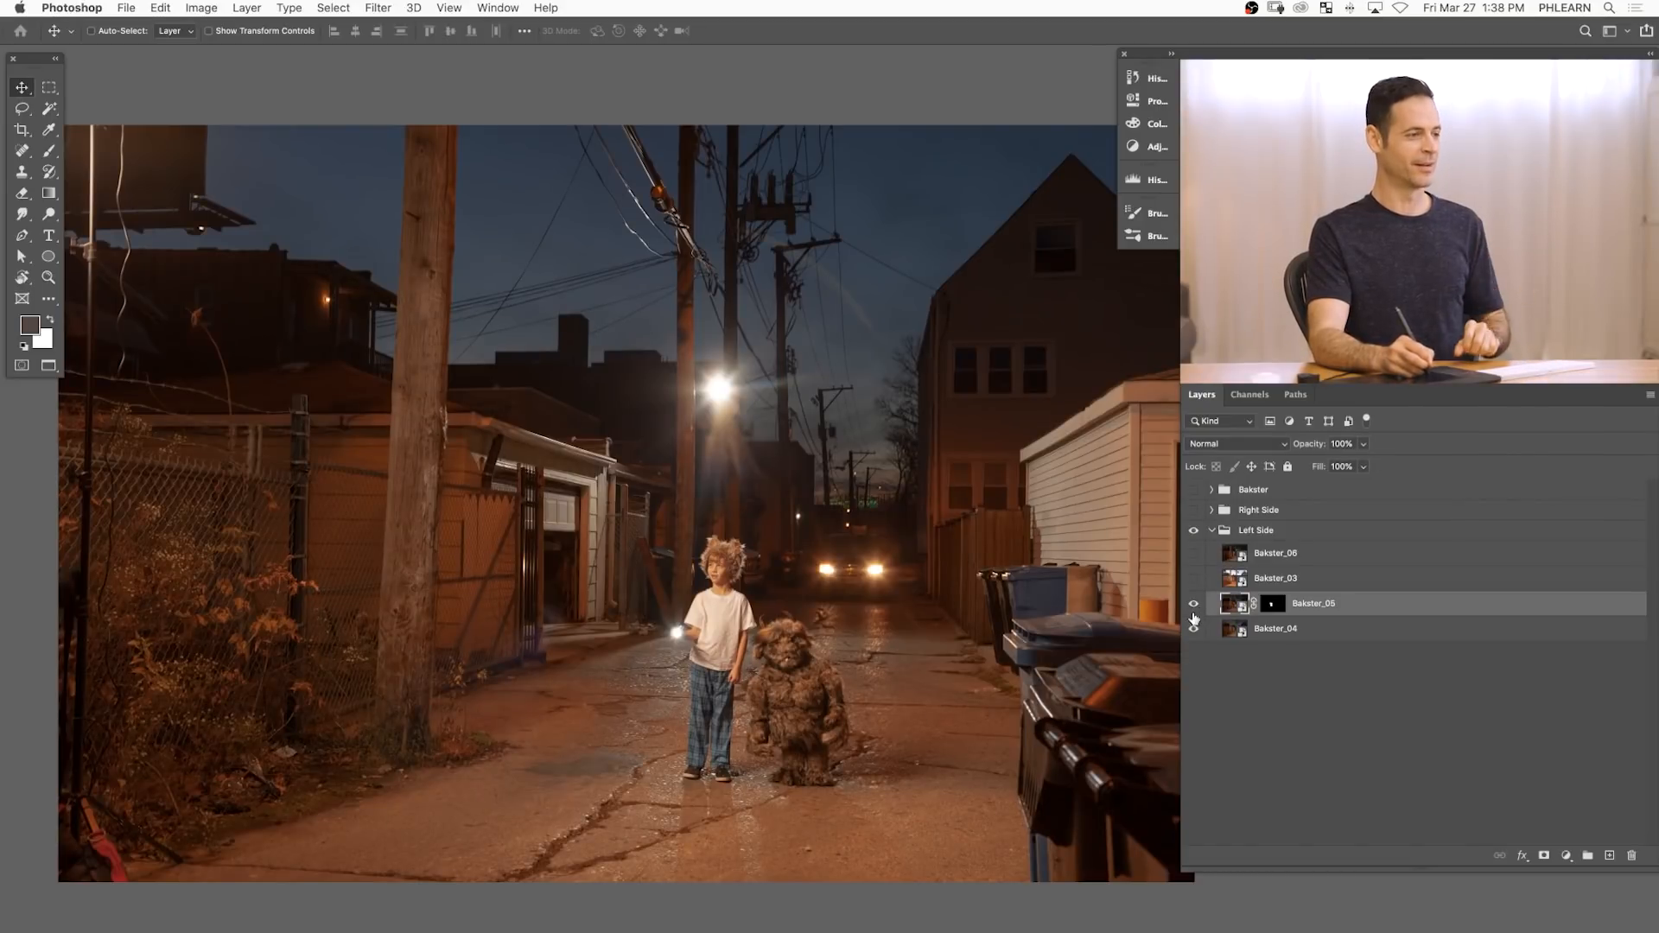
- Move Bakster_06 below Bakster_03 and make it visible, previewing it against the layers below and the Right Side group
drag(1272, 554, 1264, 590)
click(1194, 579)
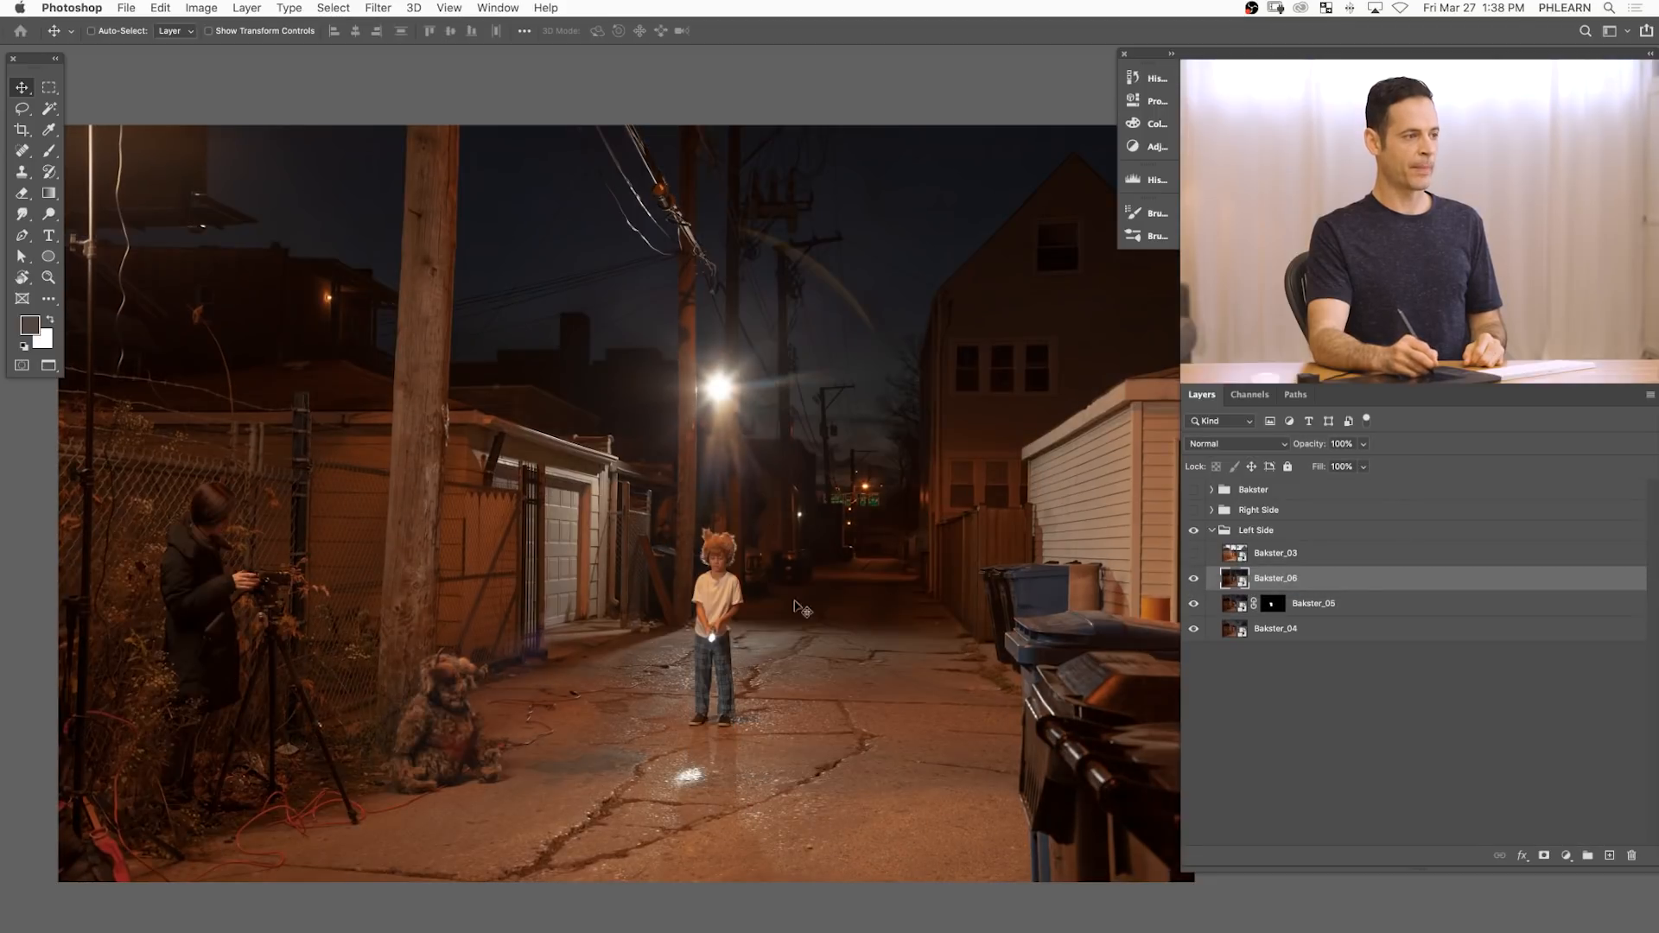
click(1193, 579)
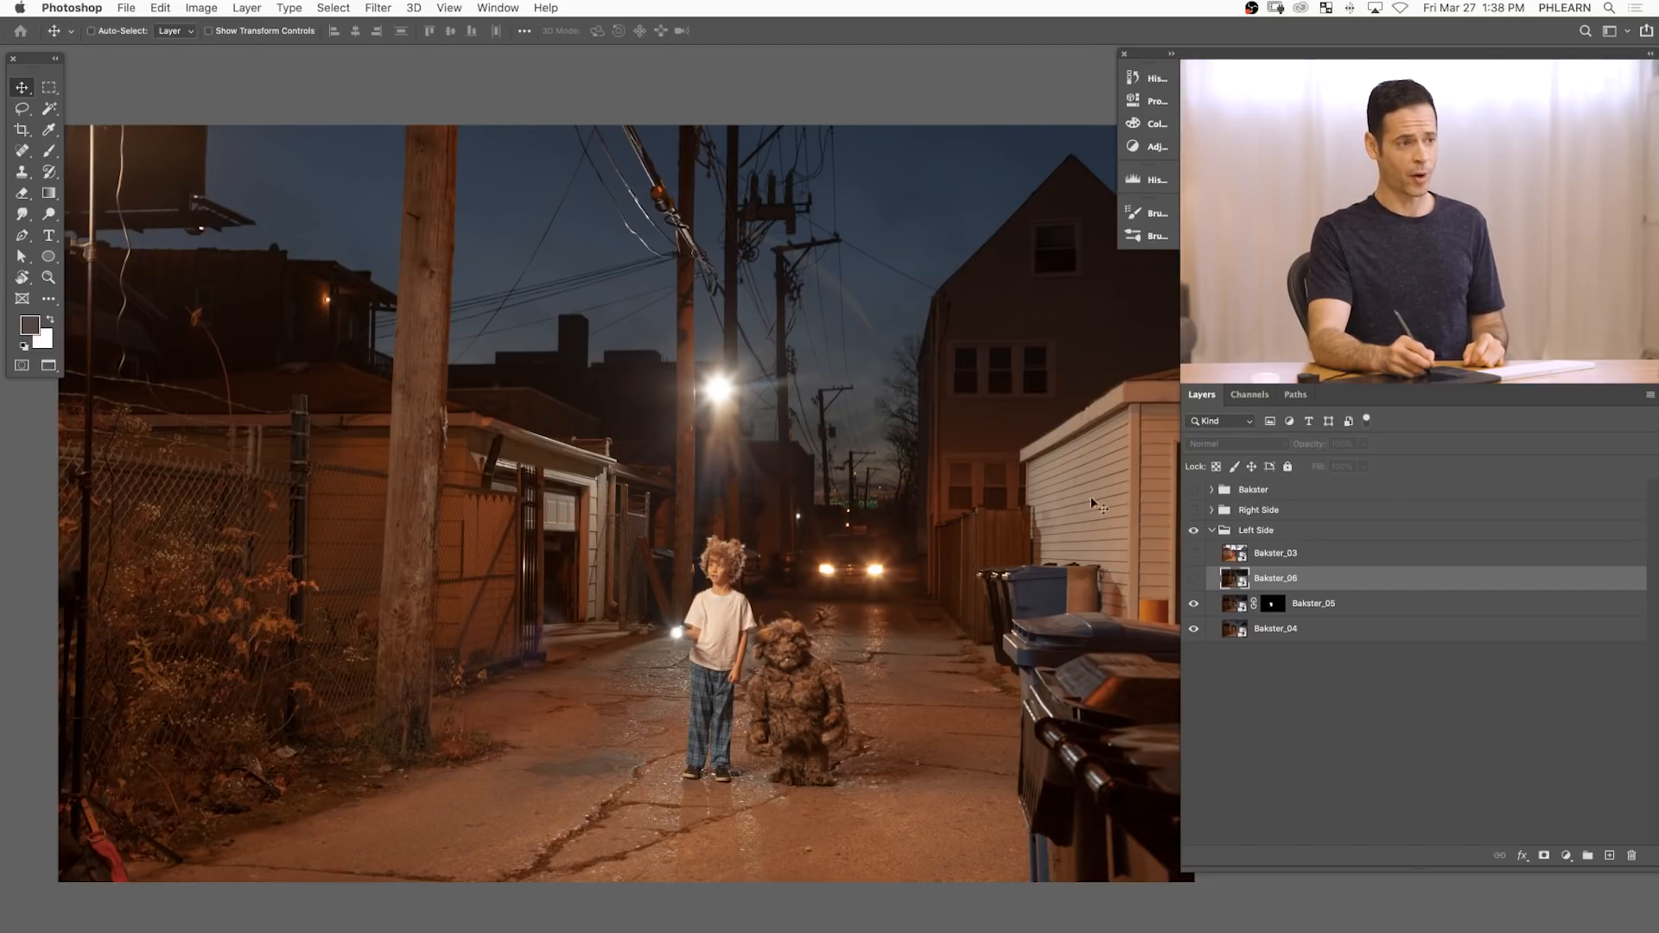
click(1194, 511)
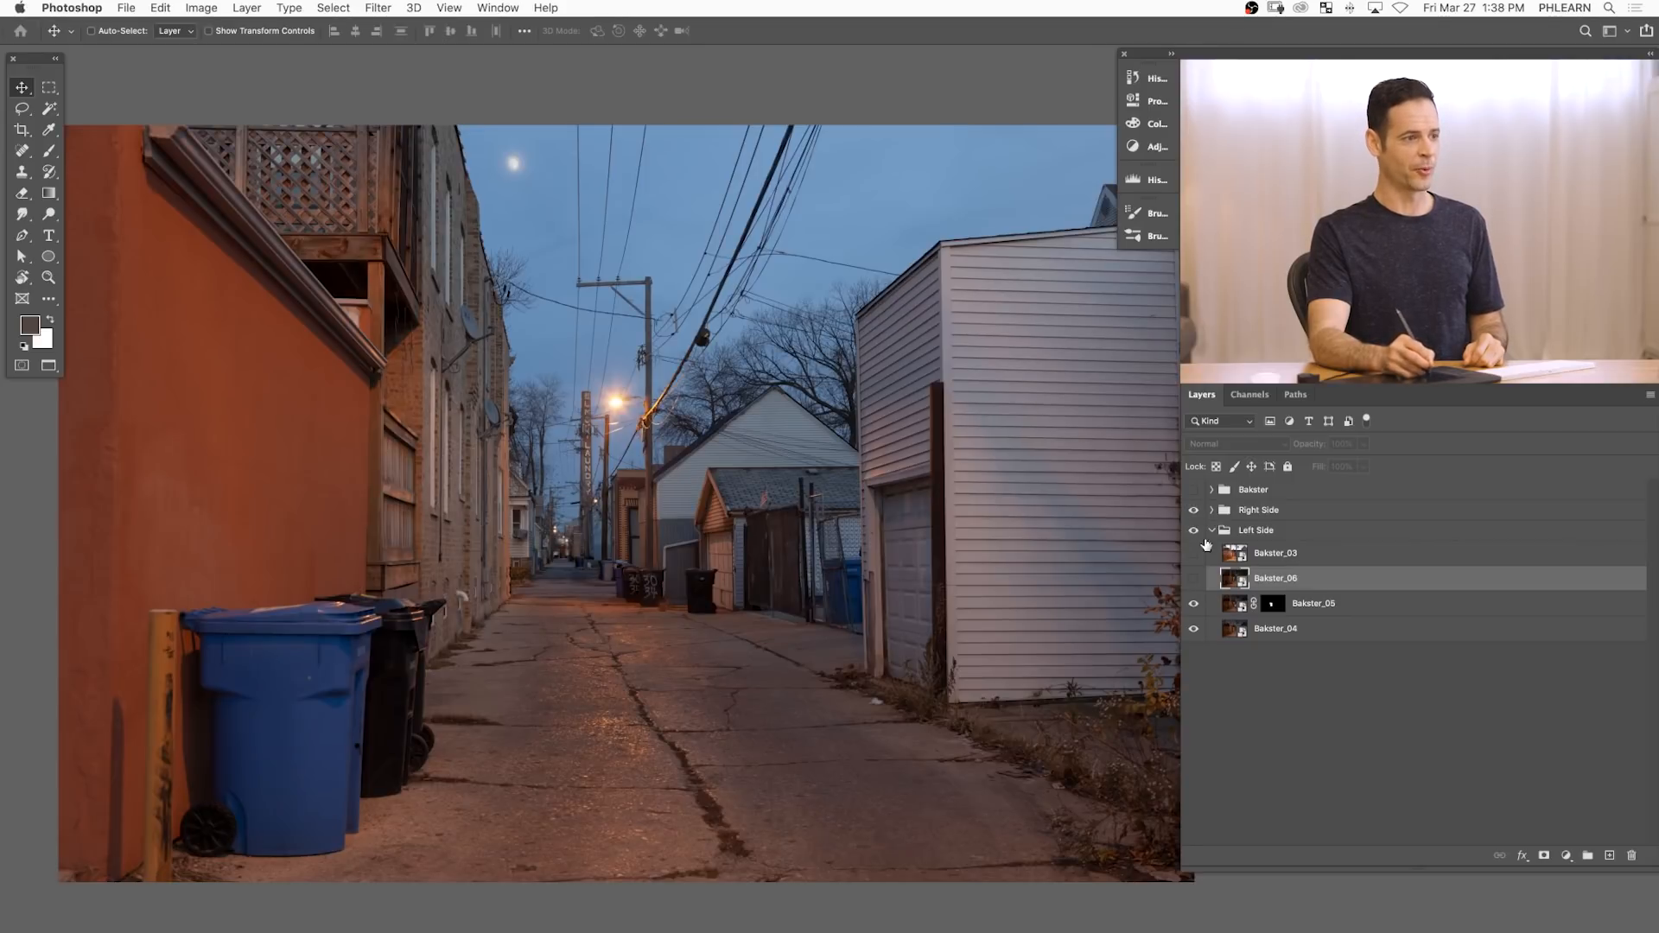
click(1192, 512)
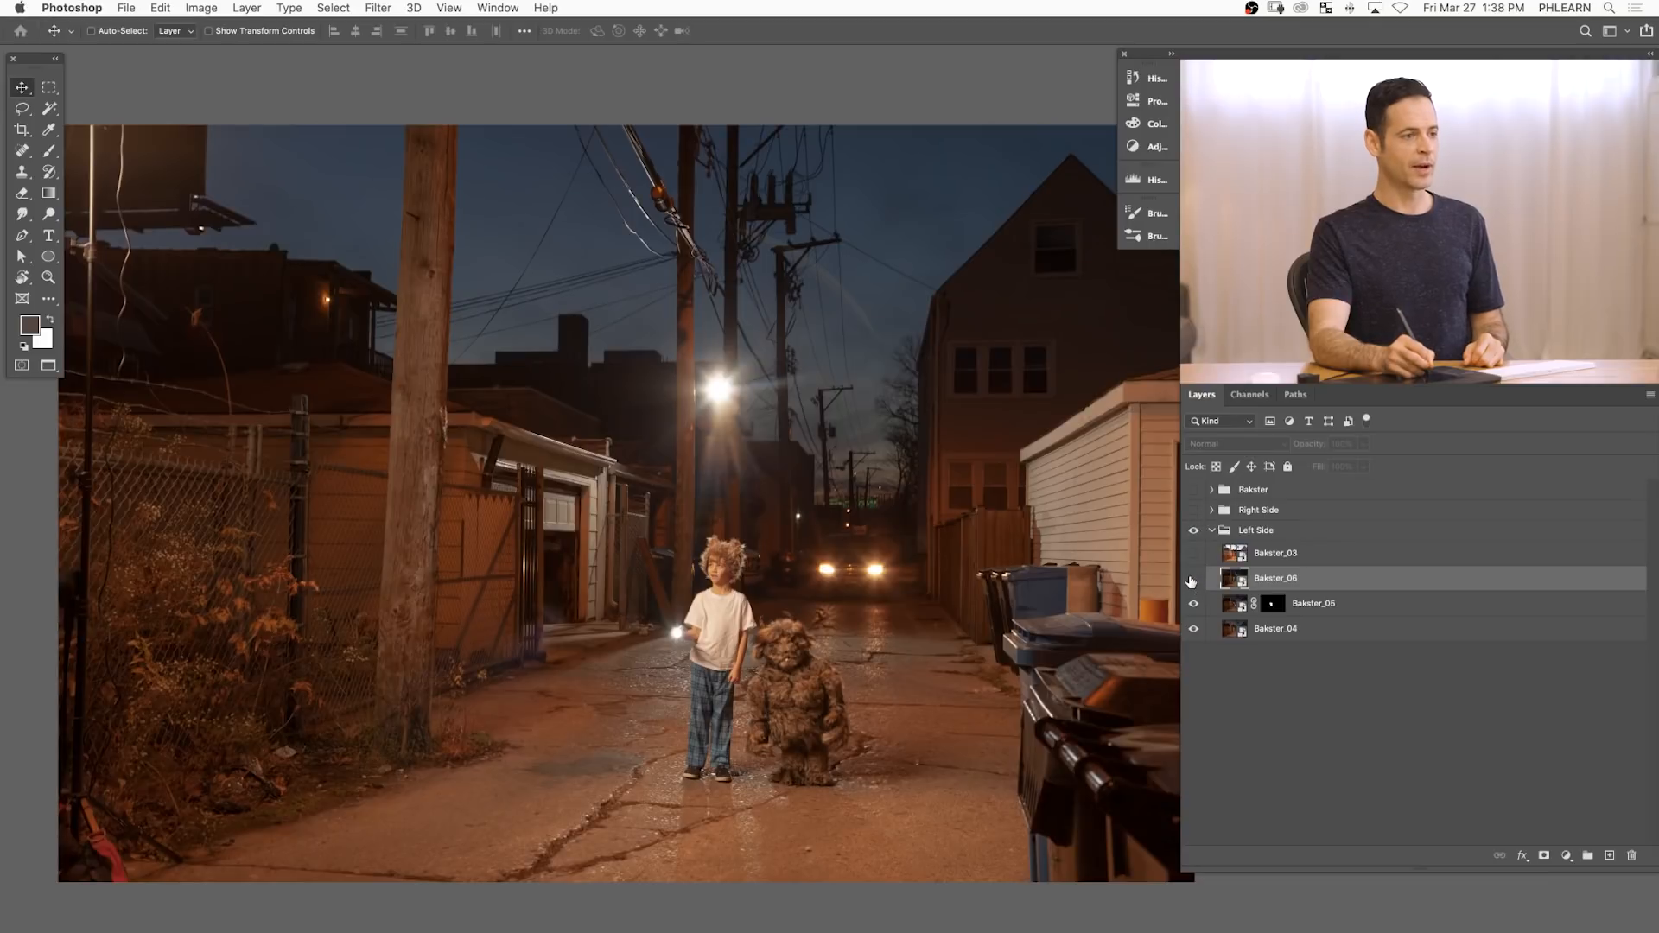
click(1193, 579)
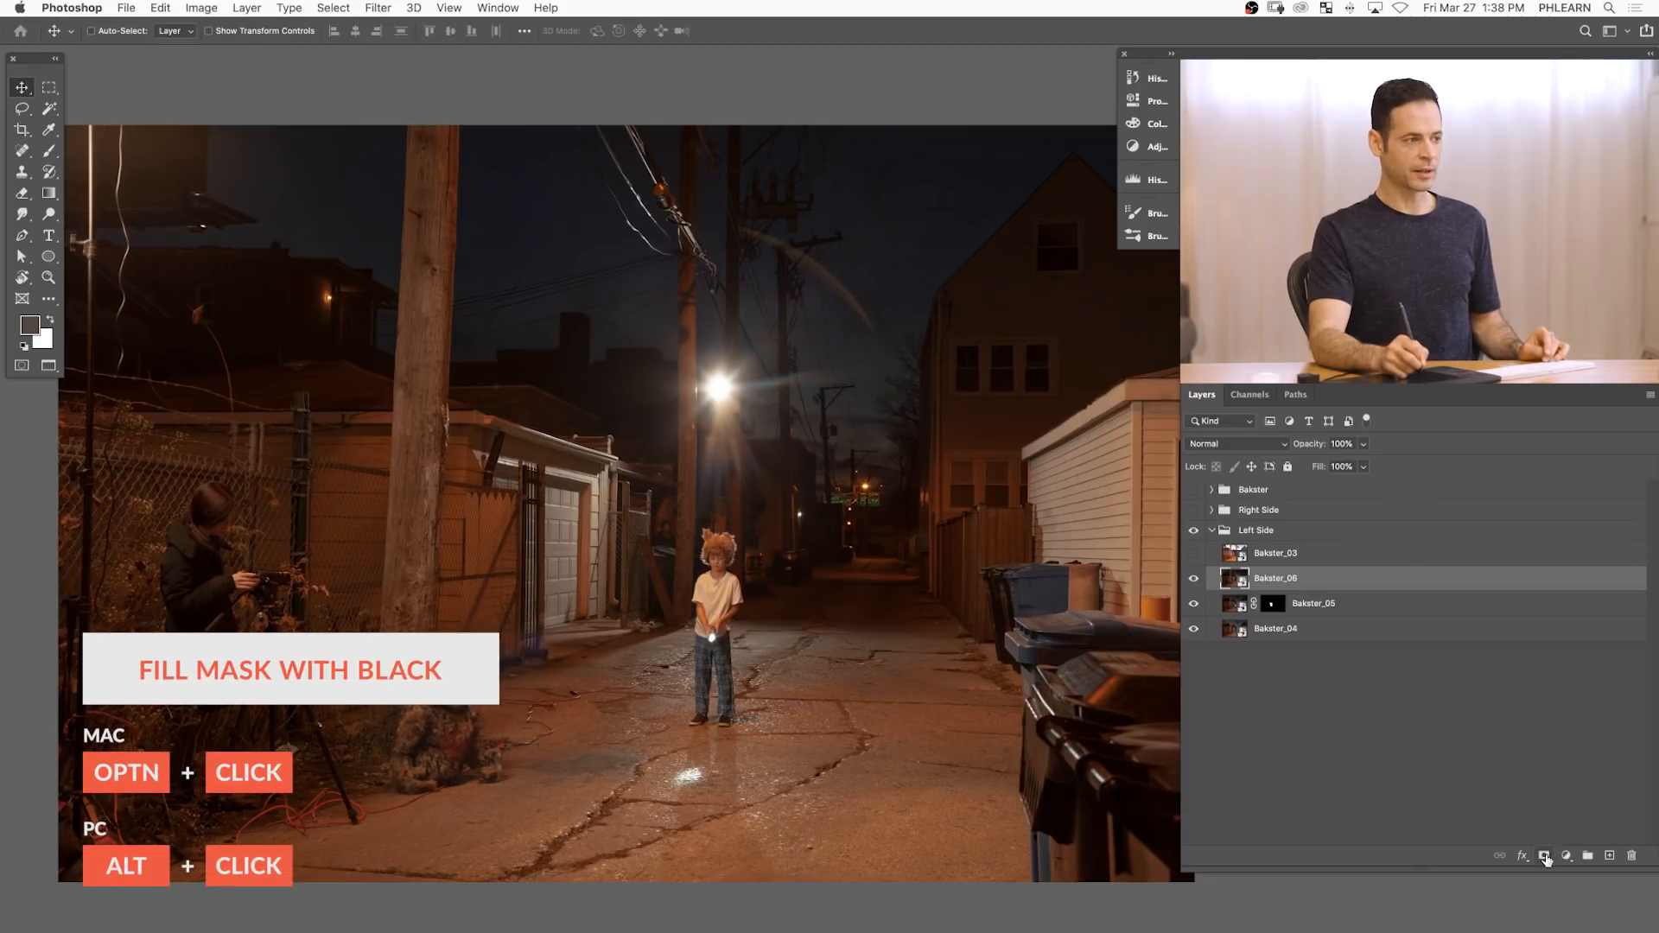
- Add a black-filled layer mask to Bakster_06 and brush white over the car headlights and most of the monster beside the boy
alt+click(1546, 859)
key(b)
drag(895, 562, 859, 591)
mouse_move(849, 561)
mouse_down()
mouse_move(805, 521)
mouse_move(796, 570)
mouse_move(825, 636)
mouse_move(831, 590)
mouse_move(854, 586)
mouse_move(870, 677)
mouse_move(913, 699)
mouse_move(914, 676)
mouse_move(875, 693)
mouse_move(895, 756)
mouse_move(930, 740)
mouse_move(830, 763)
mouse_move(803, 655)
mouse_move(832, 675)
mouse_move(765, 679)
mouse_move(793, 731)
mouse_move(777, 724)
mouse_move(771, 774)
mouse_move(796, 757)
mouse_move(776, 820)
mouse_move(825, 809)
mouse_up()
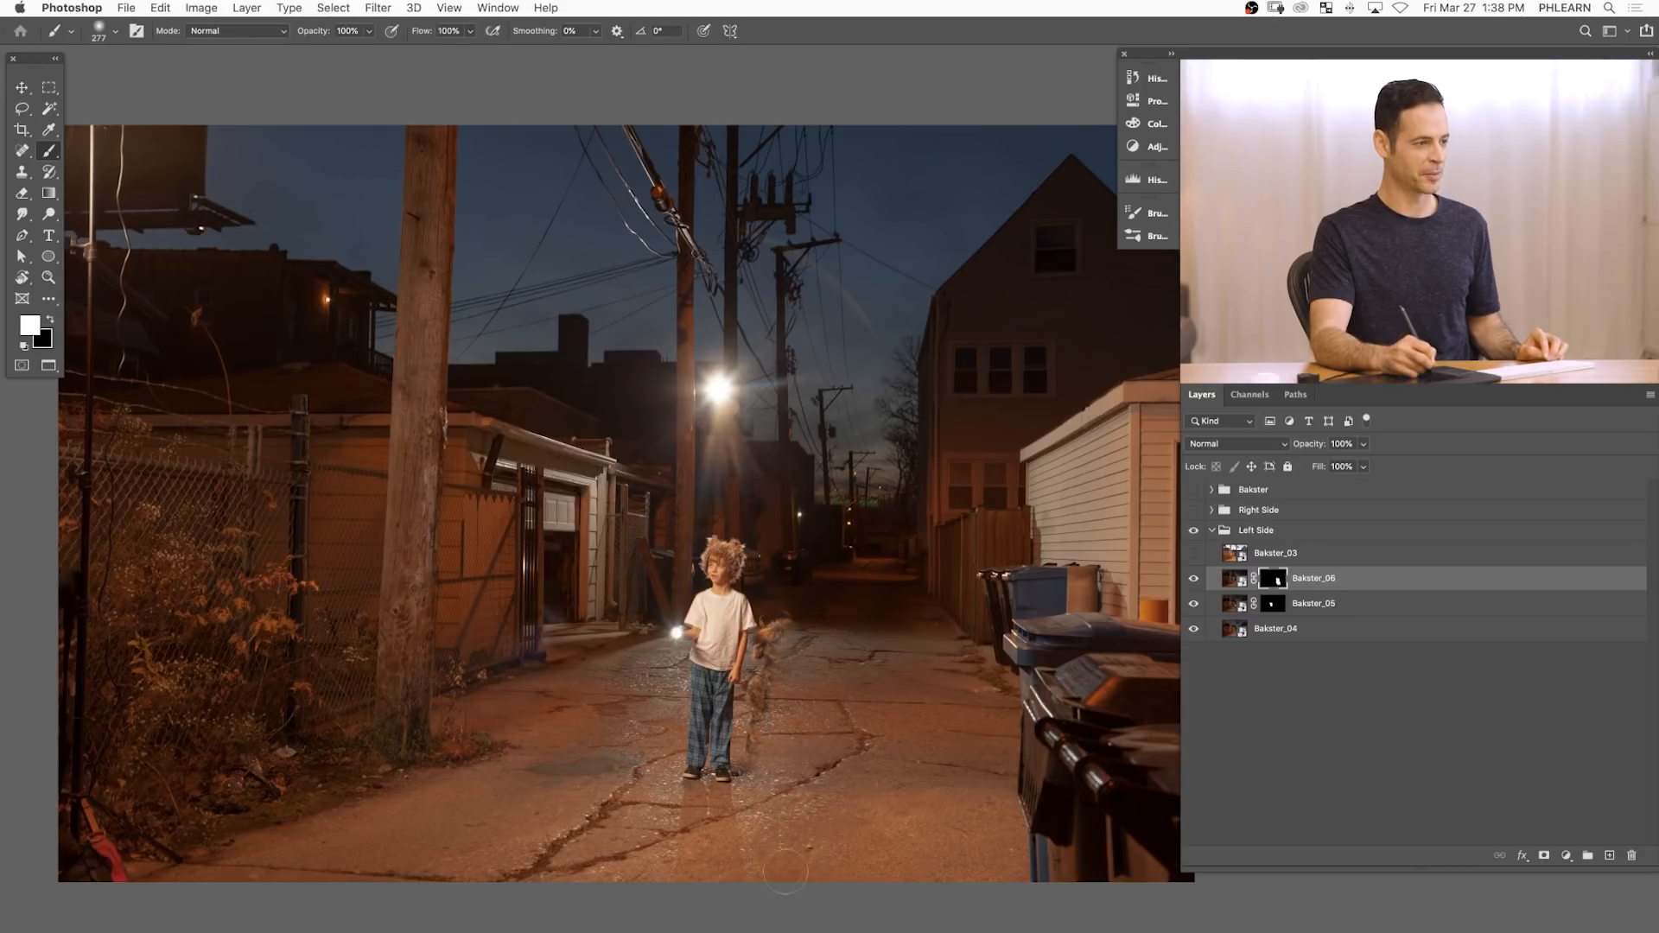
- Paint more white on the Bakster_06 mask to remove the monster's remaining arm and shadow from the pavement around the boy
mouse_move(950, 774)
mouse_down()
mouse_move(989, 841)
mouse_move(864, 734)
mouse_up()
mouse_move(794, 603)
mouse_down()
mouse_move(776, 610)
mouse_move(780, 681)
mouse_move(829, 661)
mouse_up()
mouse_move(788, 552)
mouse_down()
mouse_move(668, 550)
mouse_move(750, 587)
mouse_up()
mouse_move(736, 644)
mouse_down()
mouse_move(726, 761)
mouse_move(786, 756)
mouse_move(726, 907)
mouse_move(704, 834)
mouse_up()
scroll(705, 834, down, 3)
drag(737, 760, 769, 750)
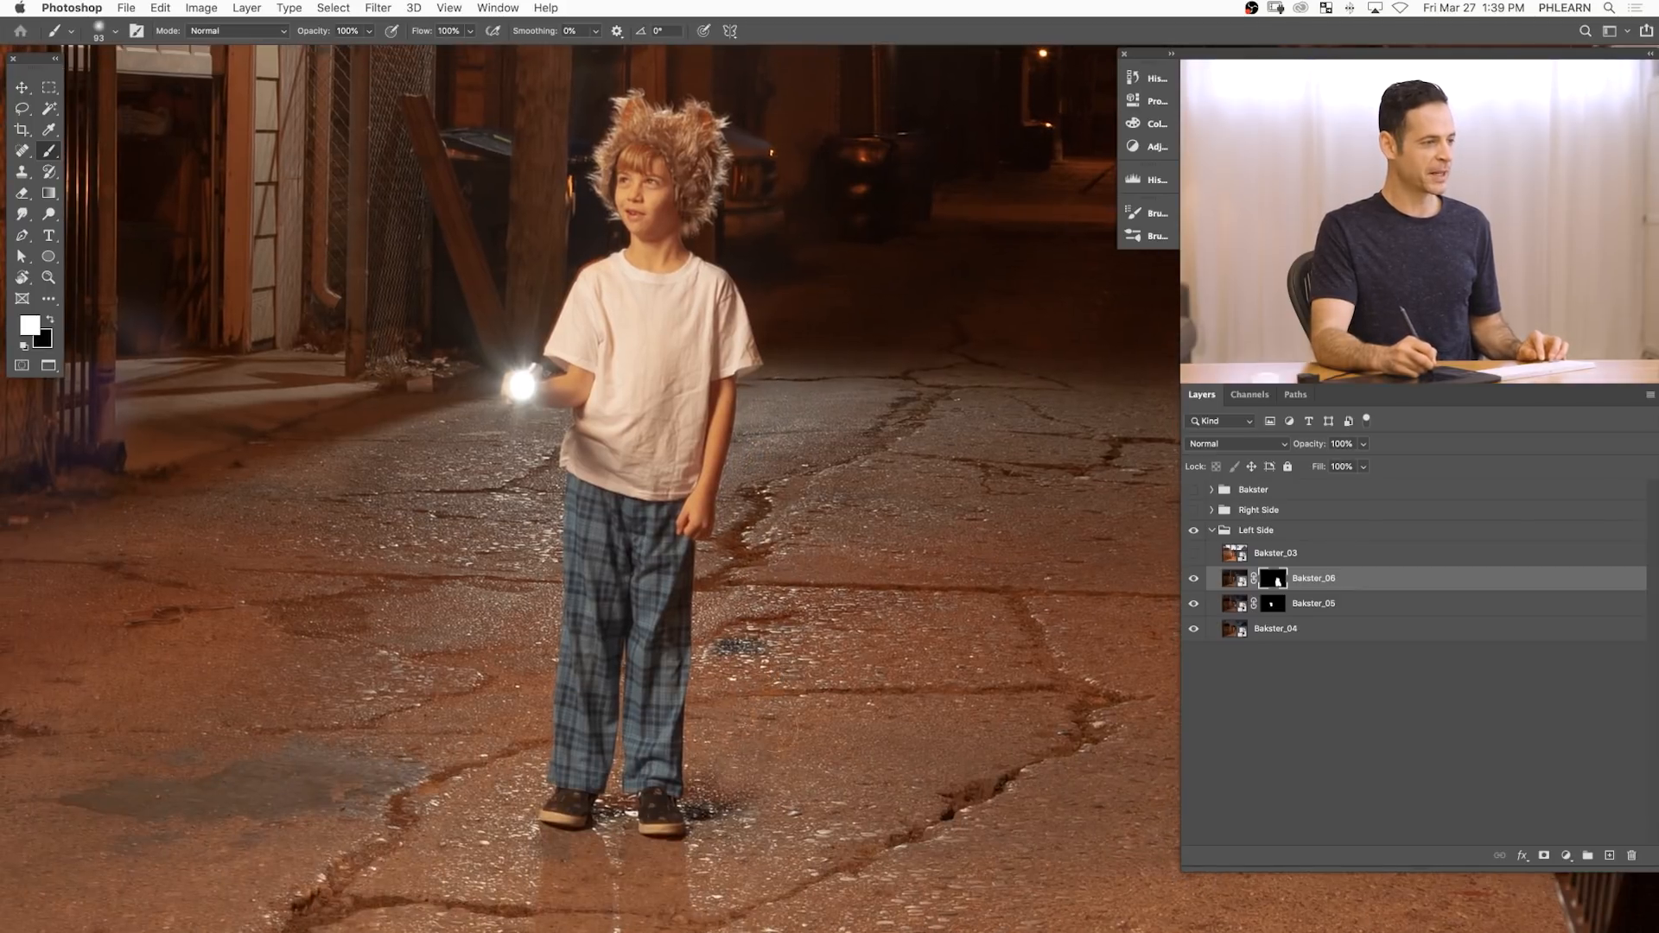
- Refine the Bakster_06 mask by painting black with a smaller brush along the boy's arm and shirt sleeve
key(x)
key(x)
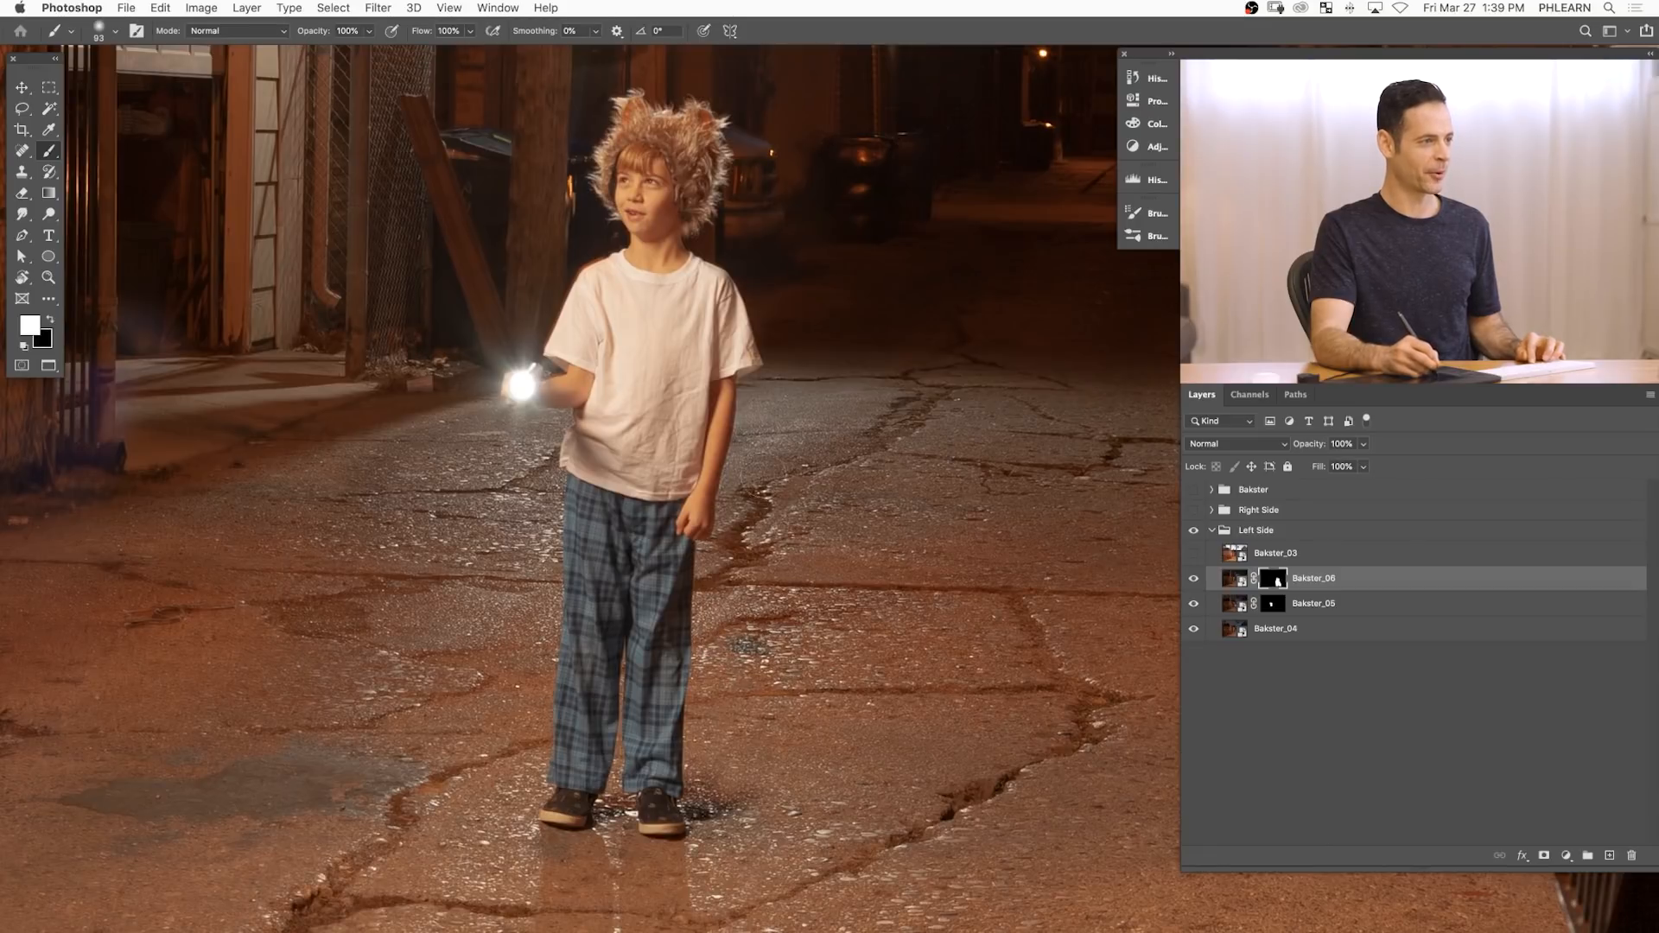
scroll(750, 450, up, 5)
key(x)
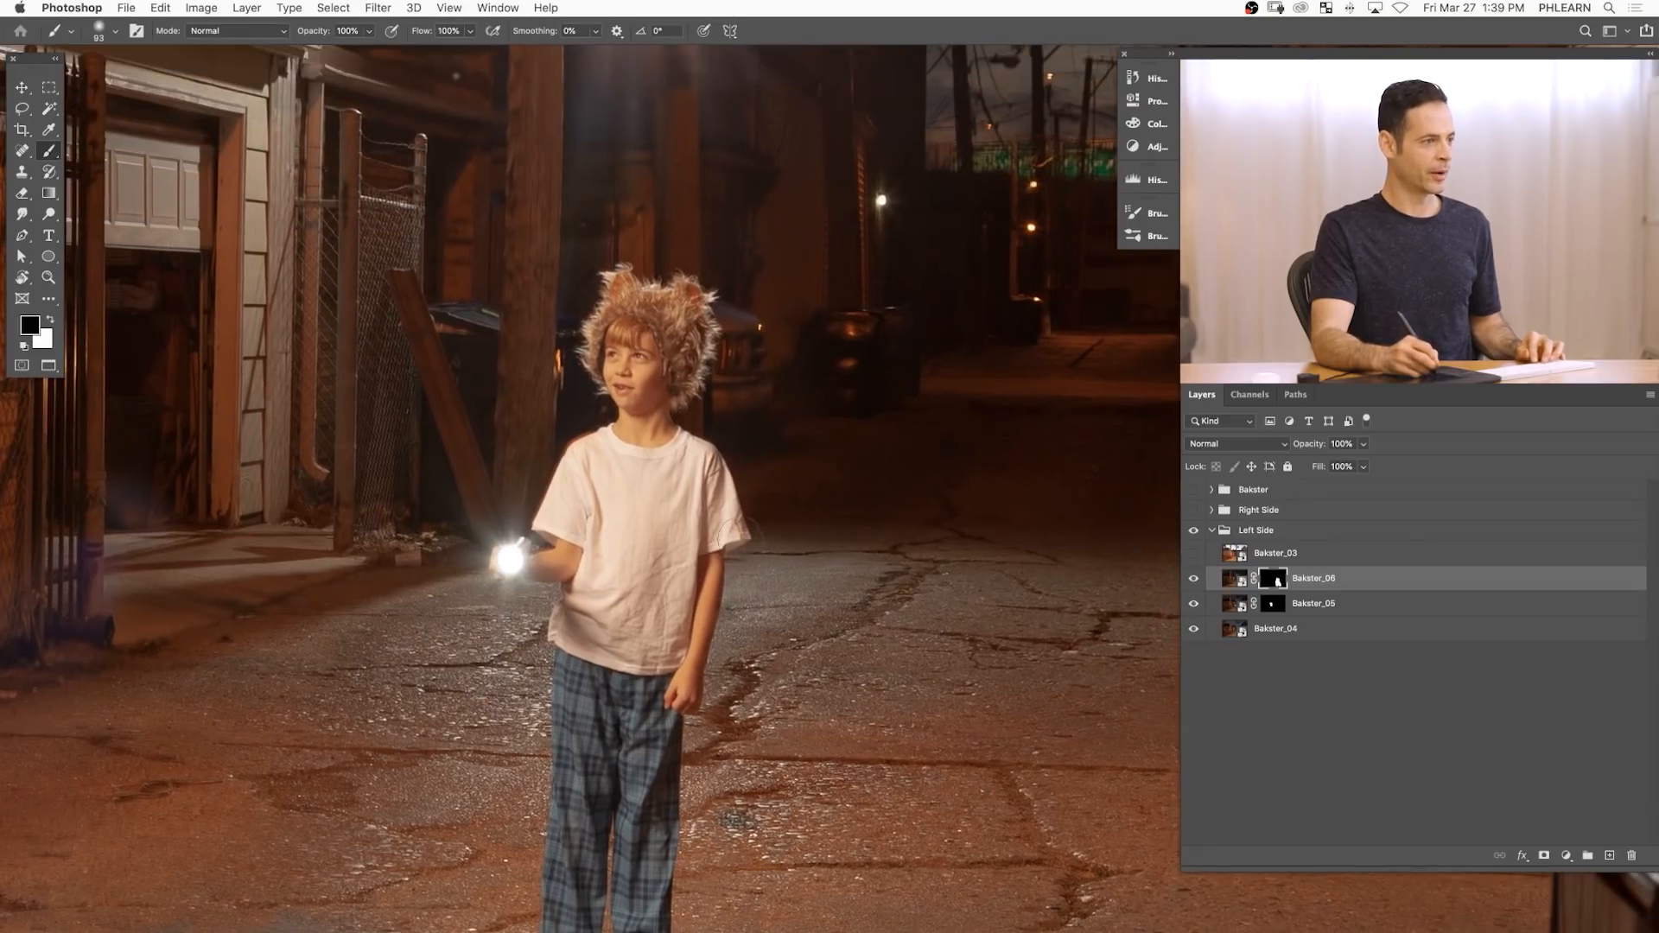
drag(752, 534, 724, 536)
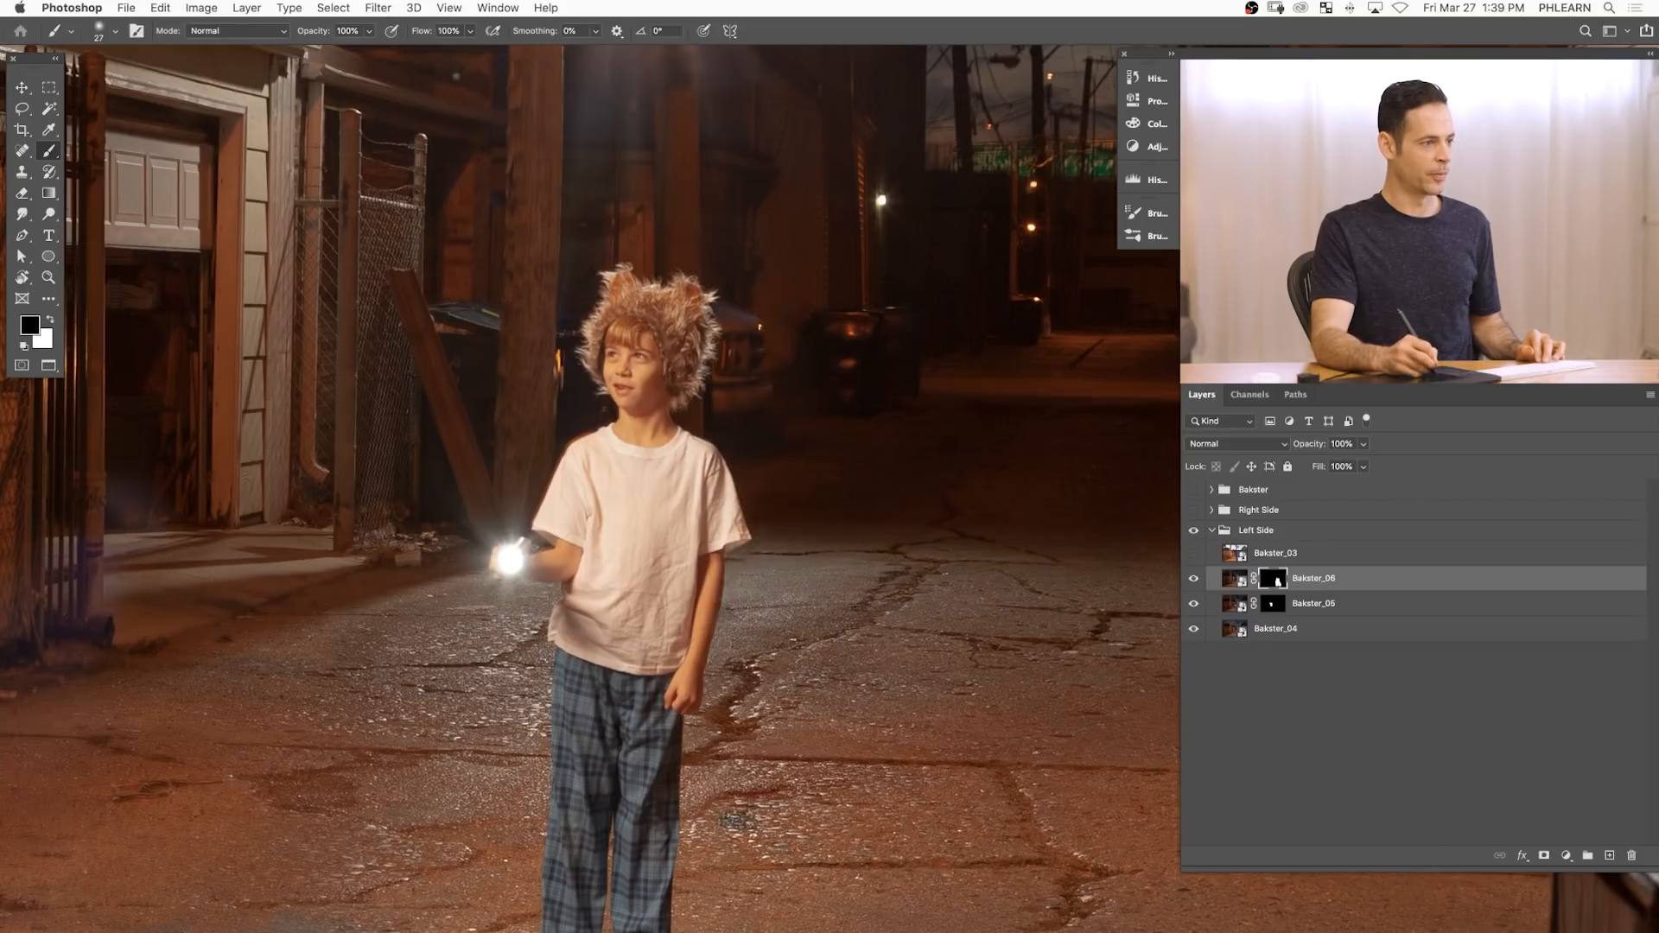
- Check the monster removal on the whole image by switching the masked Bakster_06 and Bakster_05 layers off and on
key(super+0)
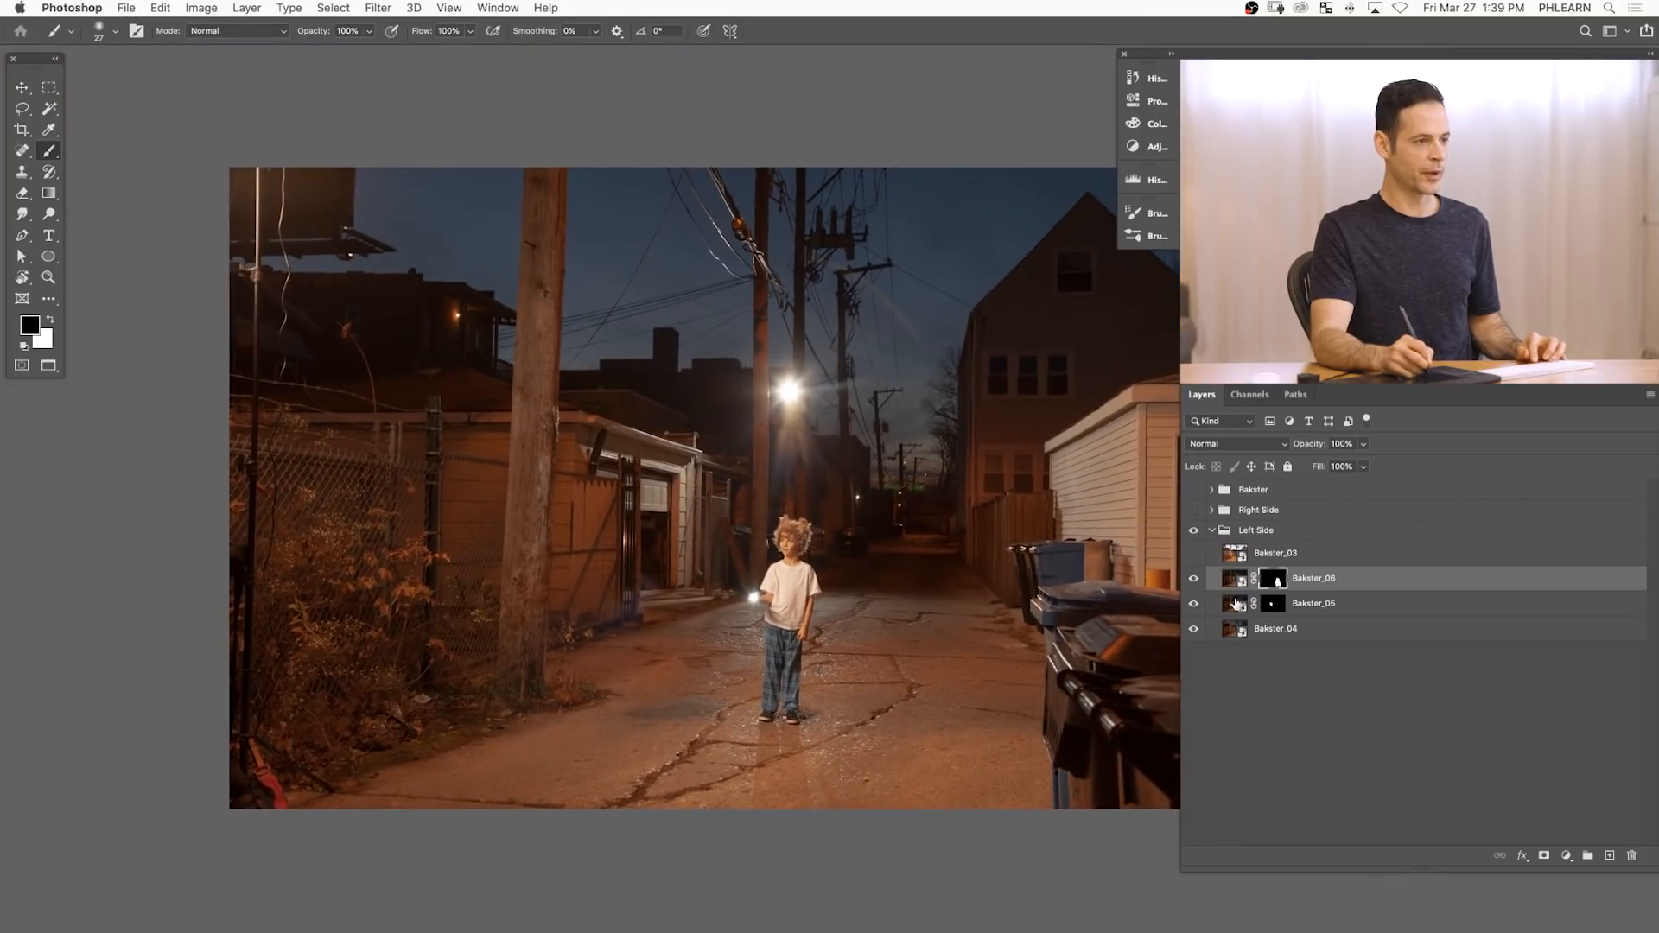
click(1193, 579)
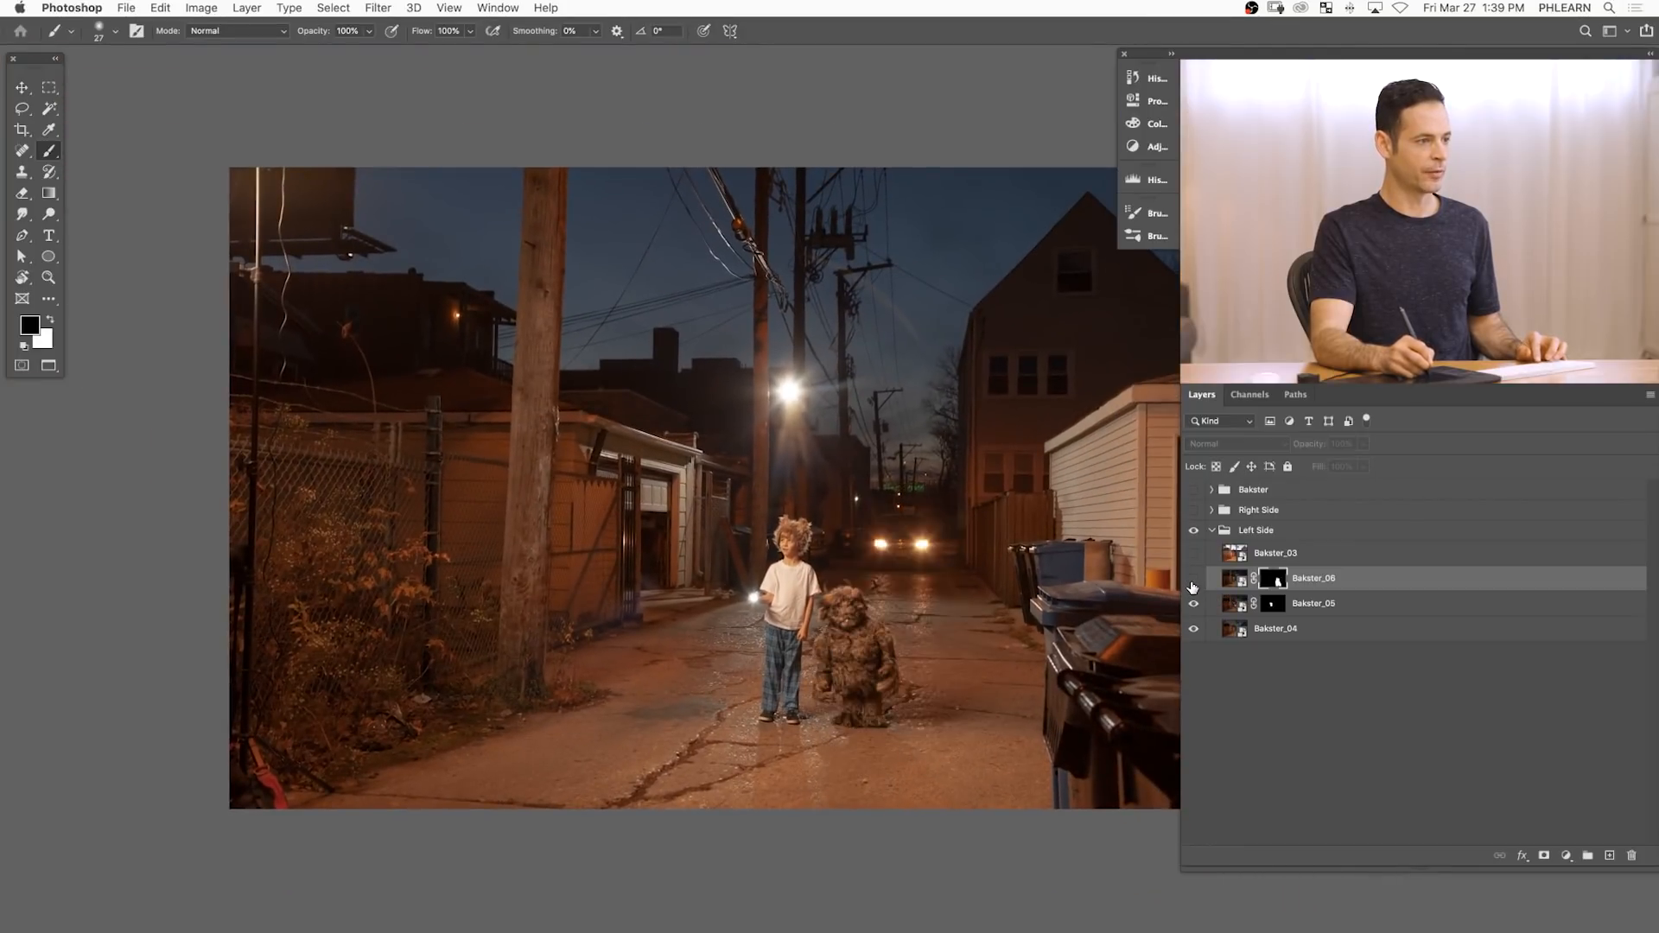
click(1194, 579)
click(1193, 579)
click(1193, 579)
click(1193, 579)
click(1194, 603)
click(1193, 603)
click(1193, 579)
click(1194, 579)
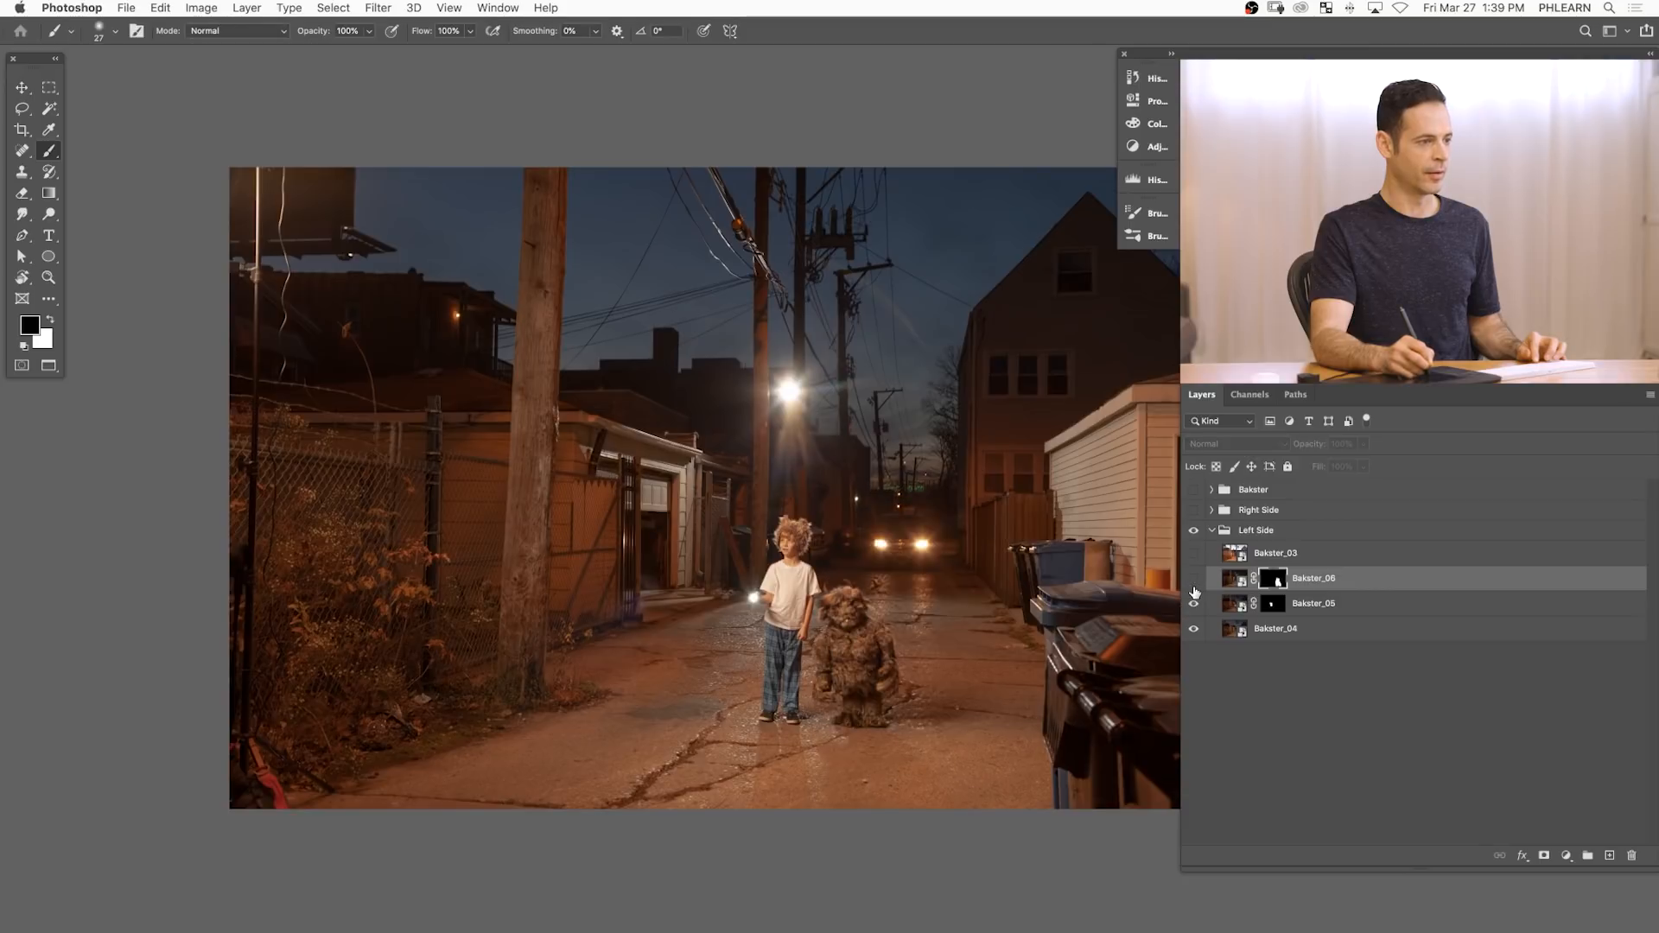
click(1193, 579)
- Nudge the Bakster_06 image slightly with the Move tool to align its alley background with the photo beneath
drag(1007, 629, 1140, 629)
drag(881, 356, 992, 542)
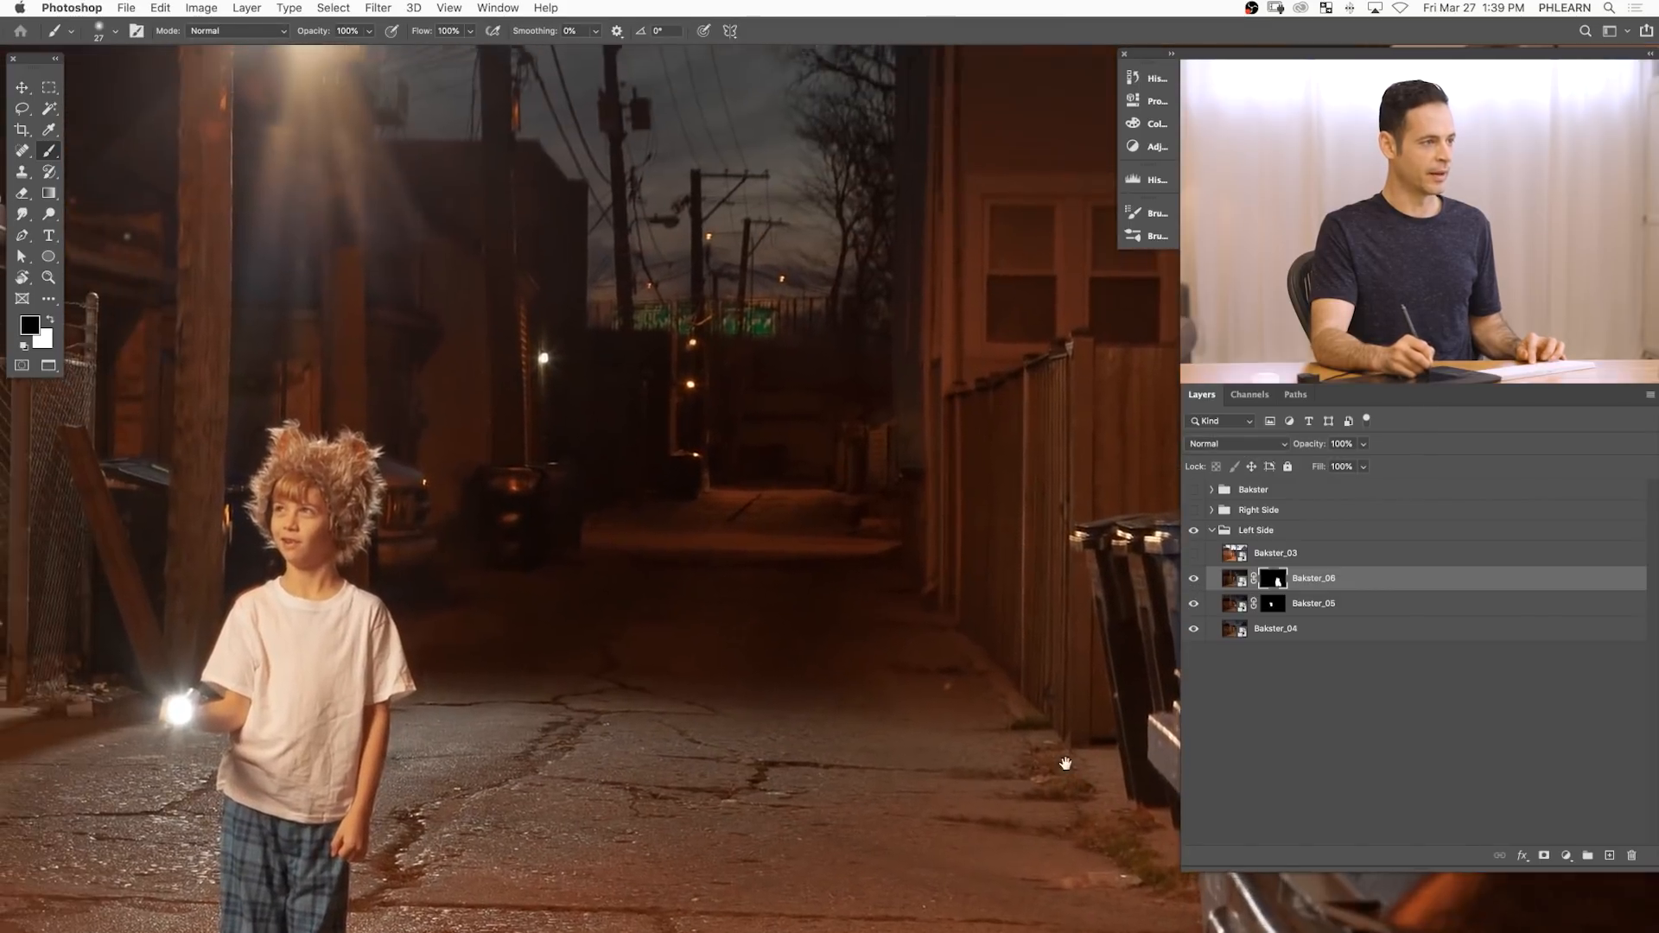
key(v)
drag(1007, 655, 987, 657)
- Check the alignment of the fence, houses and pavement by repeatedly switching the Bakster_06 layer off and on
click(1193, 581)
click(1193, 581)
click(1193, 580)
click(1194, 581)
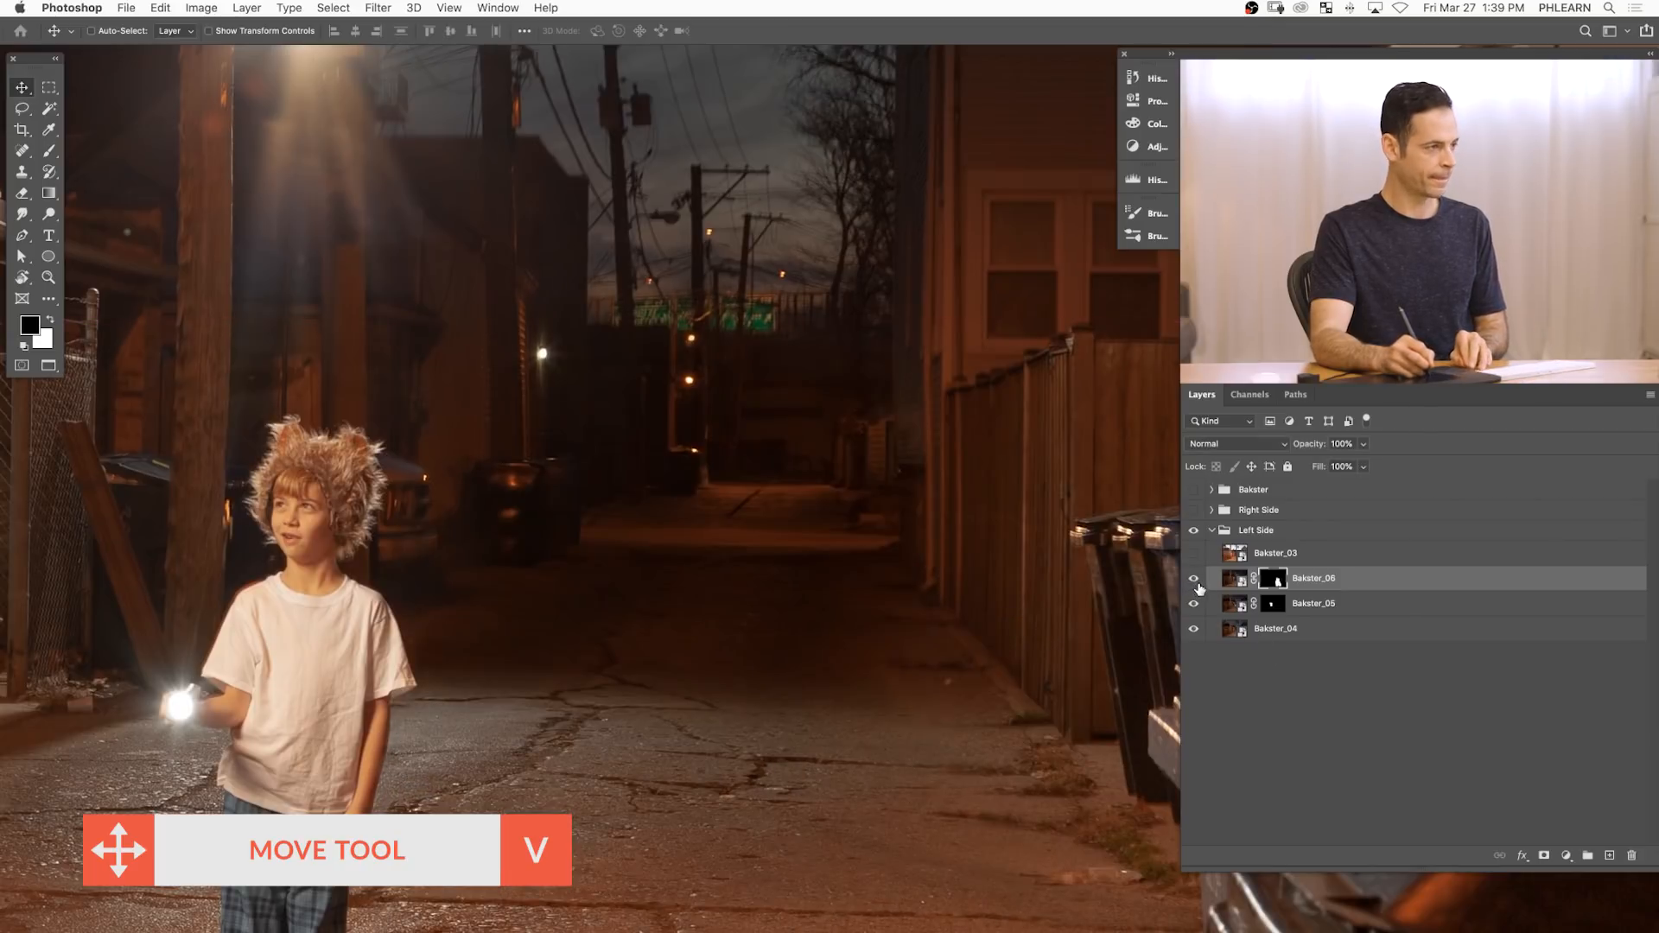
click(1195, 584)
click(1195, 584)
click(1196, 584)
click(1196, 584)
click(1195, 587)
click(1195, 587)
click(1195, 586)
click(1195, 587)
click(1194, 588)
click(1194, 588)
click(1194, 587)
click(1193, 588)
click(1192, 587)
click(1192, 587)
click(1192, 589)
click(1191, 589)
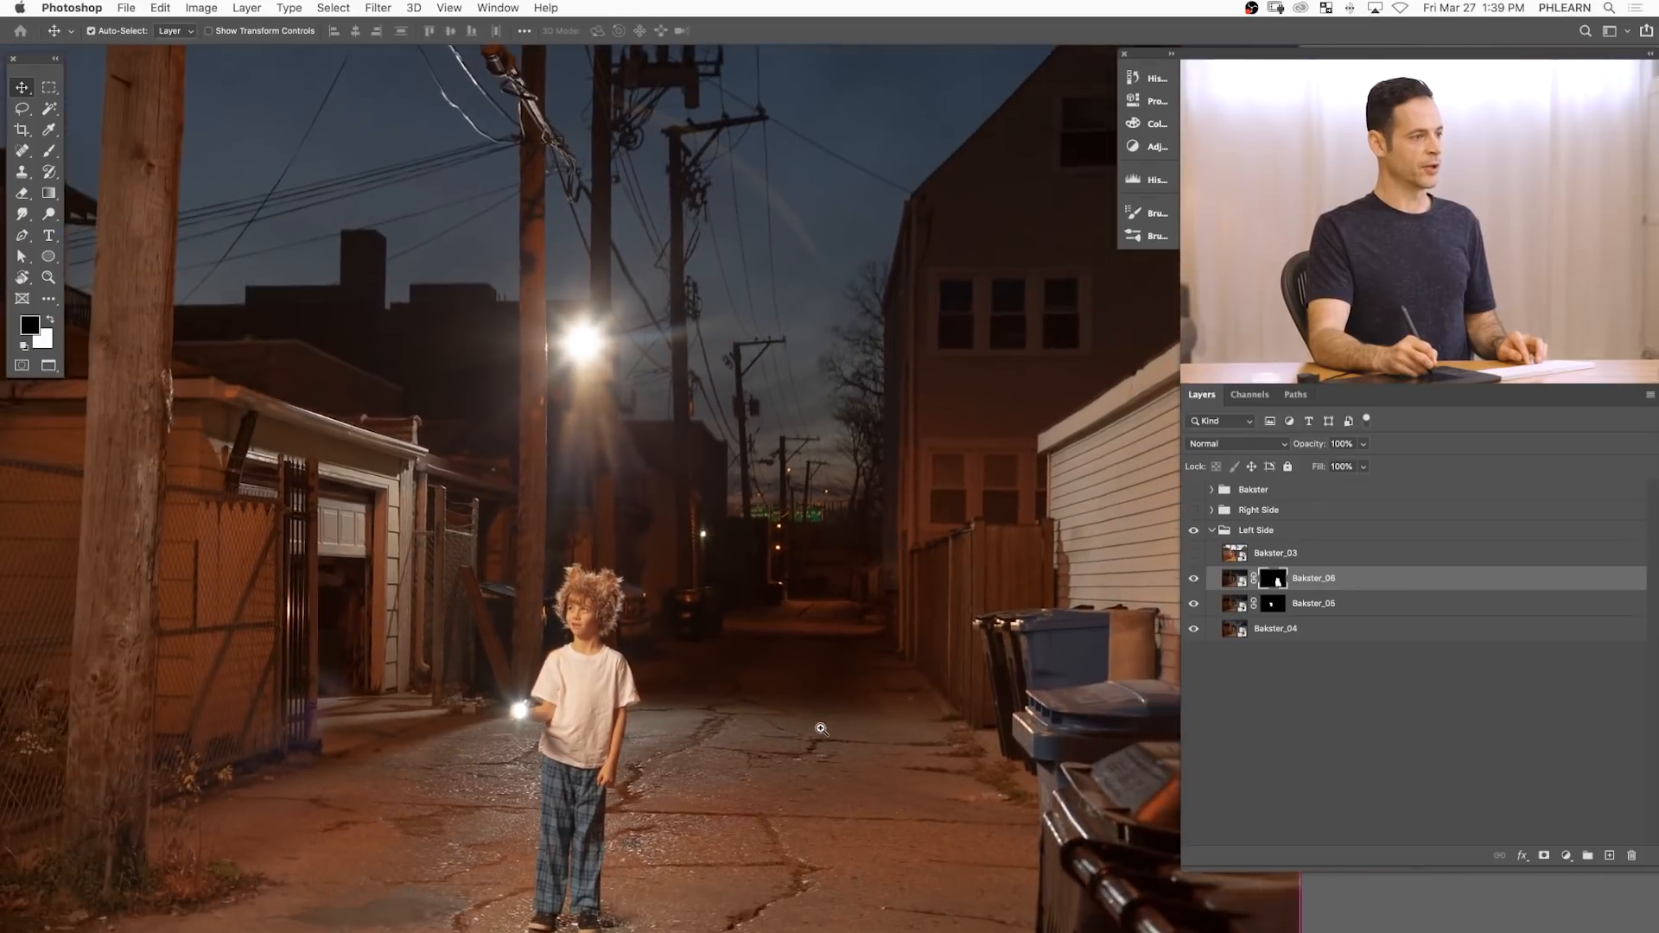
- Inspect the blended composite up close around the boy's furry hood and across the whole alley
drag(821, 729, 864, 658)
key(super+minus)
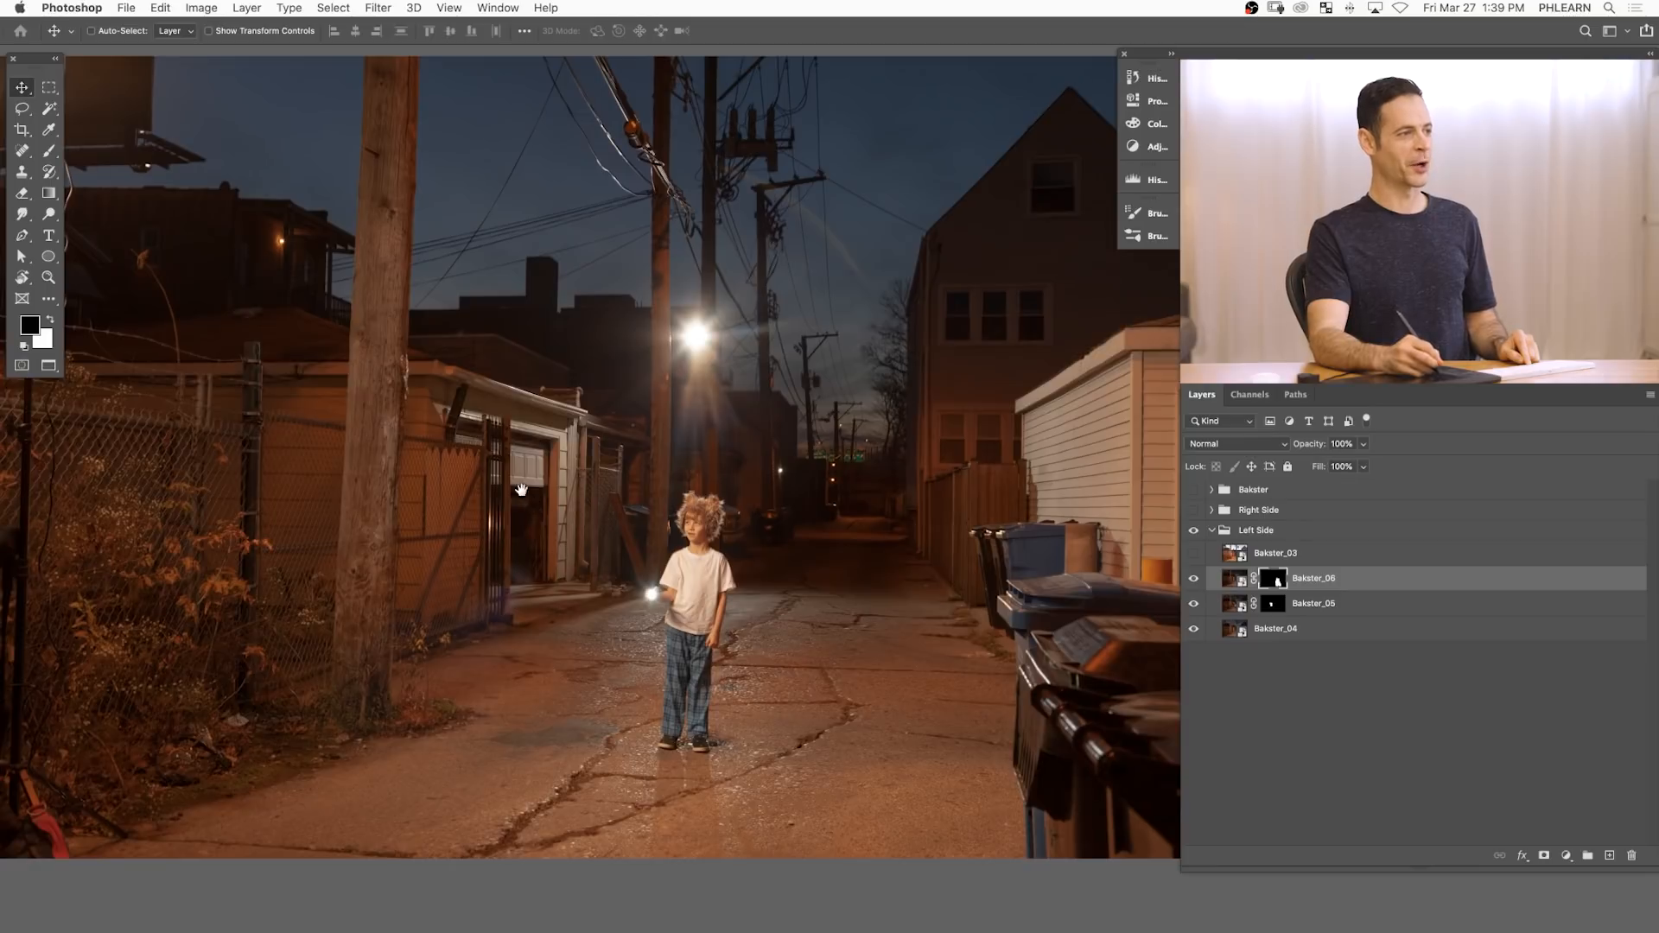
drag(706, 619, 694, 658)
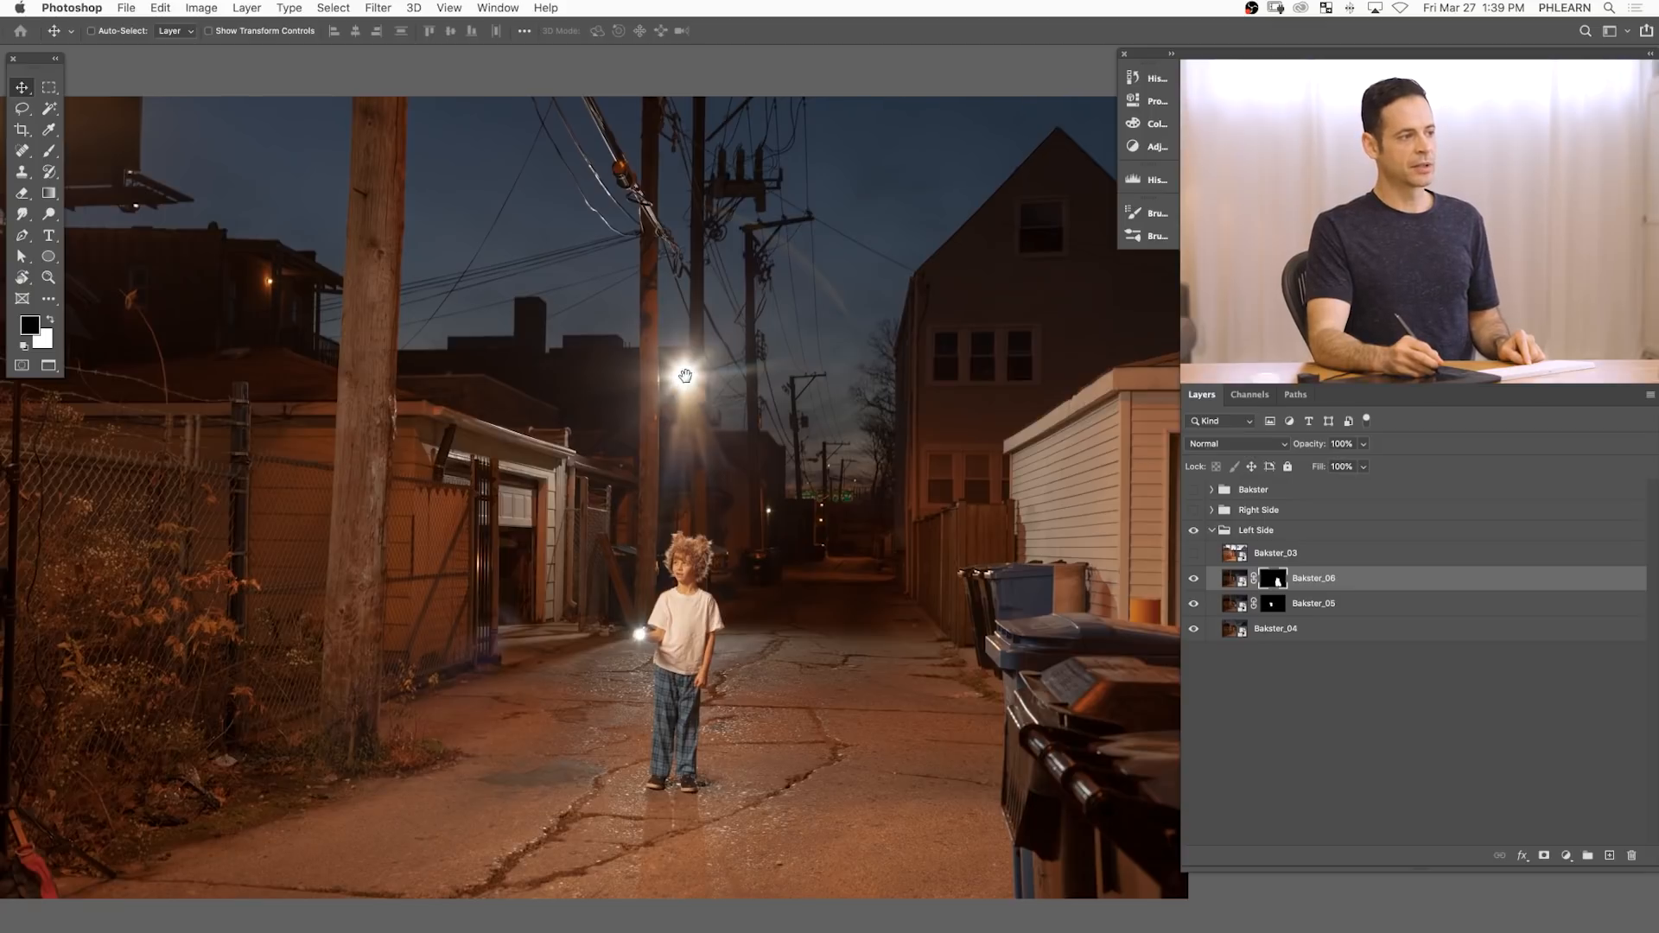
drag(709, 491, 801, 491)
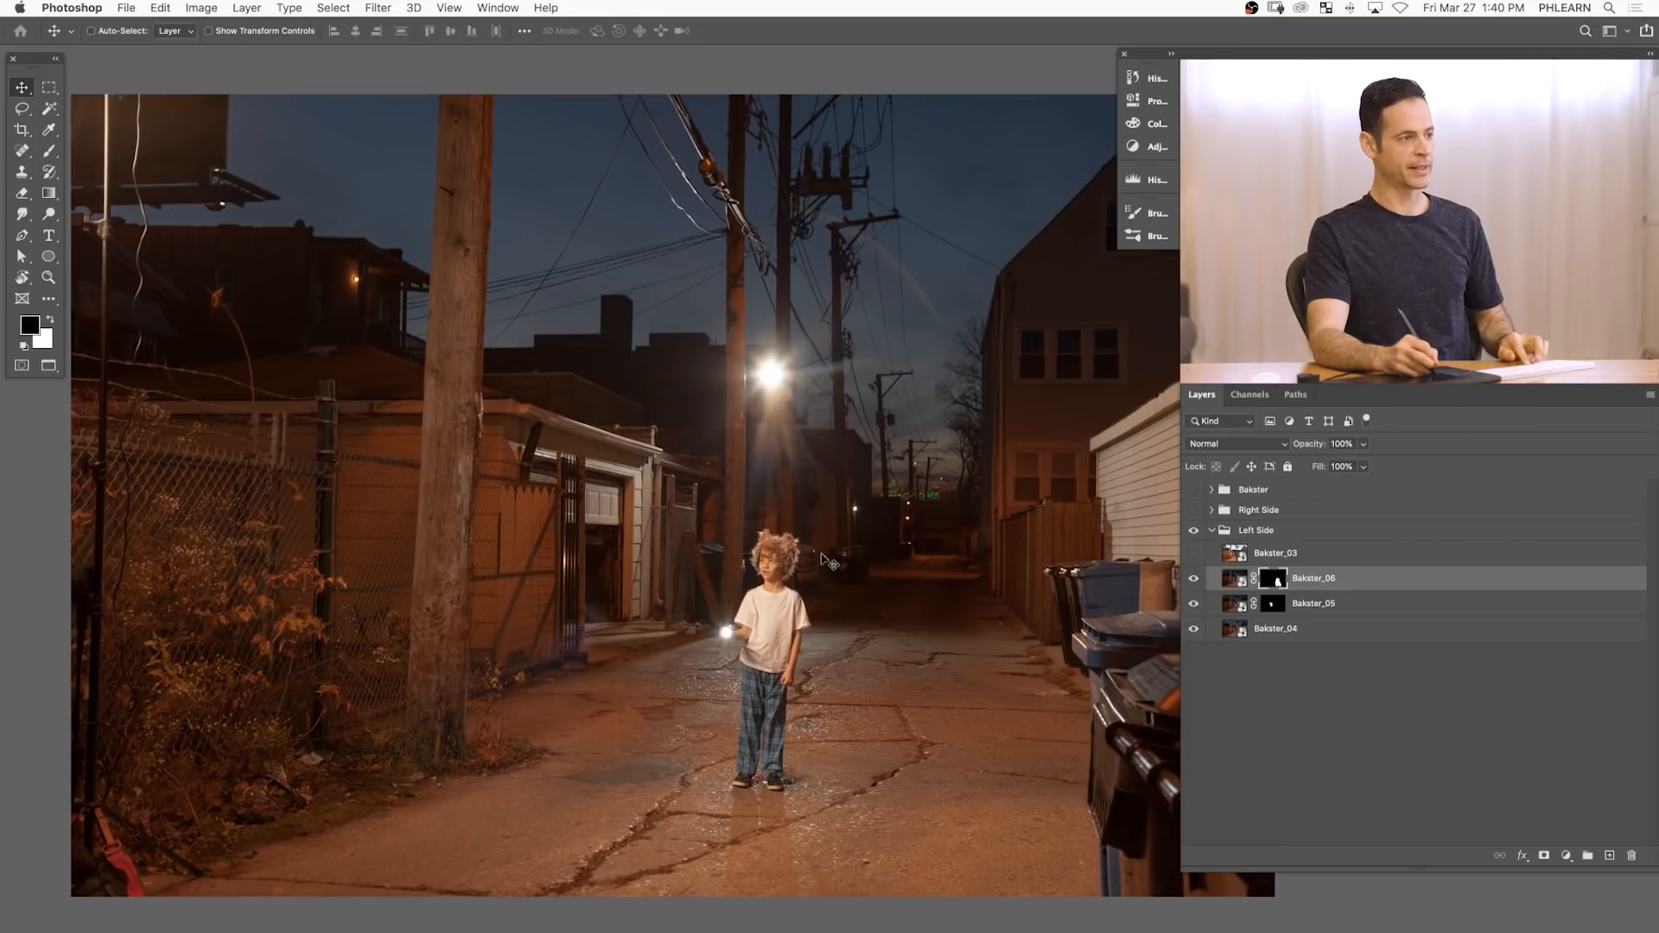
drag(772, 567, 894, 506)
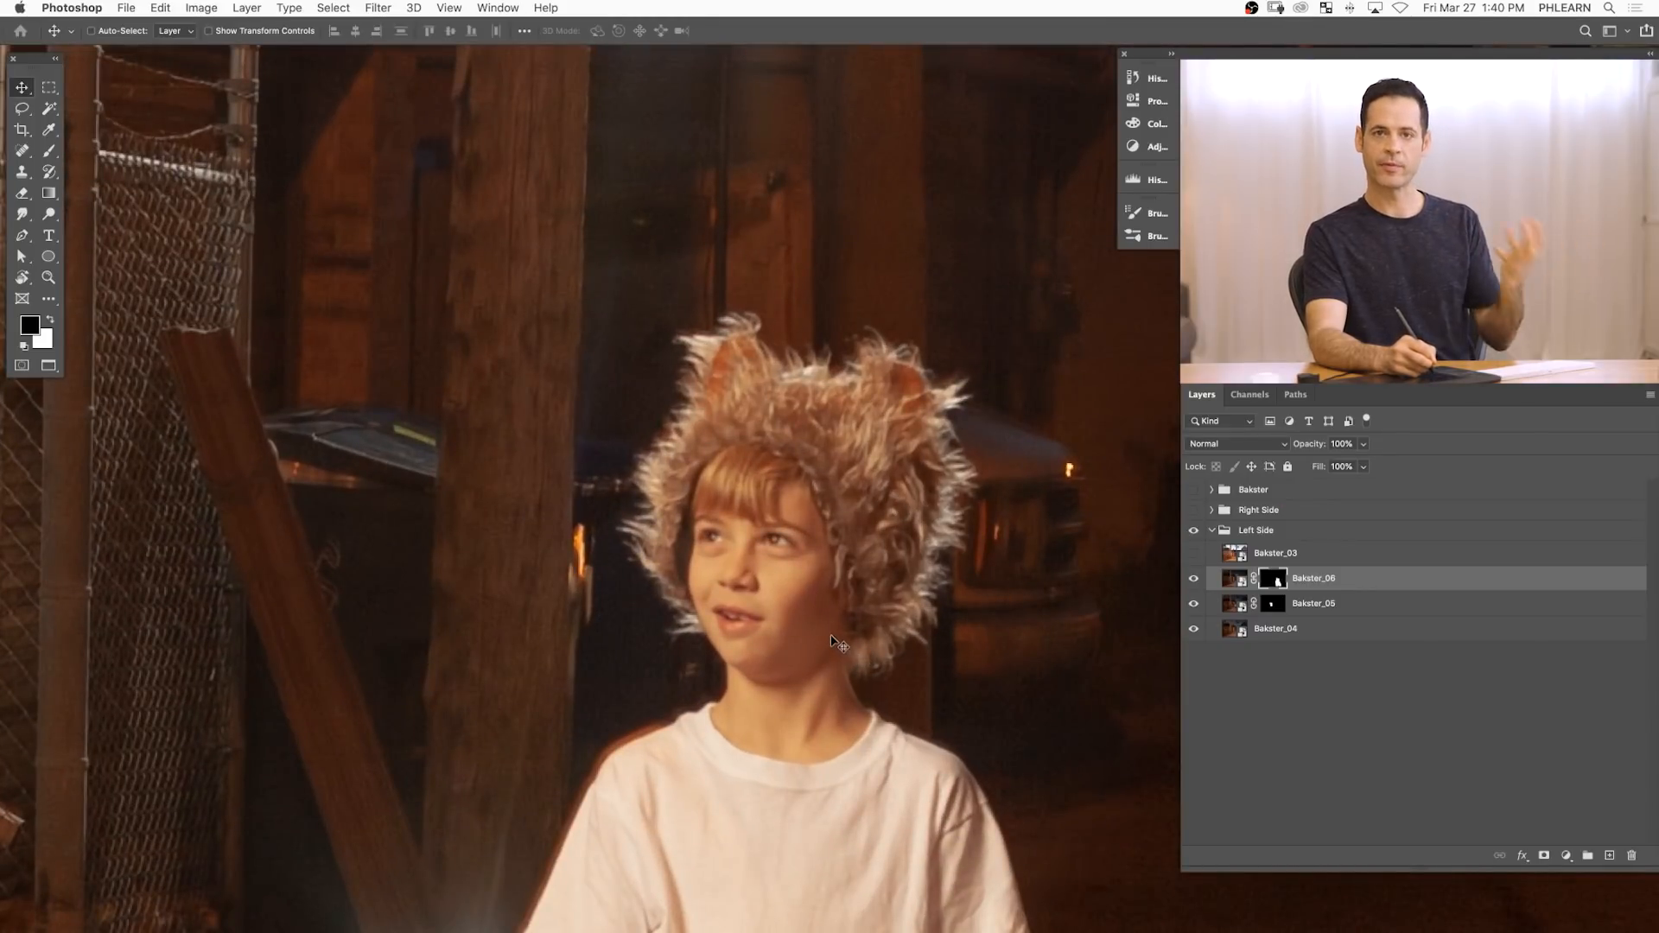
drag(858, 584, 744, 612)
drag(841, 690, 795, 635)
drag(846, 568, 821, 559)
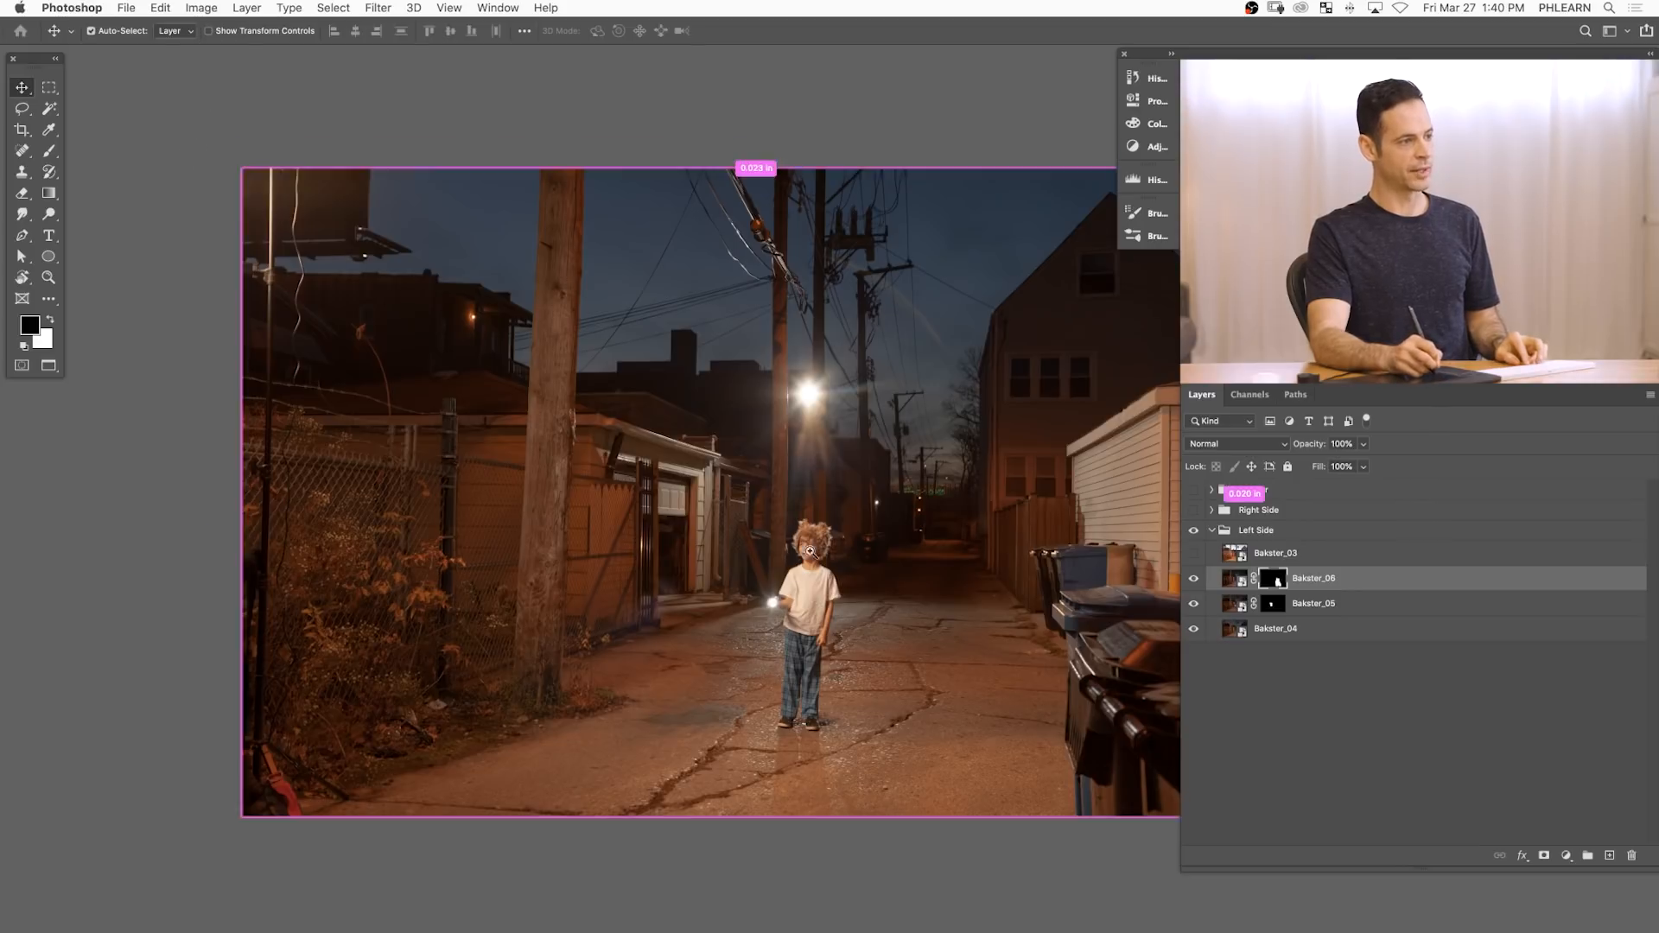
drag(804, 552, 841, 534)
drag(931, 593, 777, 616)
drag(951, 606, 768, 599)
drag(767, 600, 728, 609)
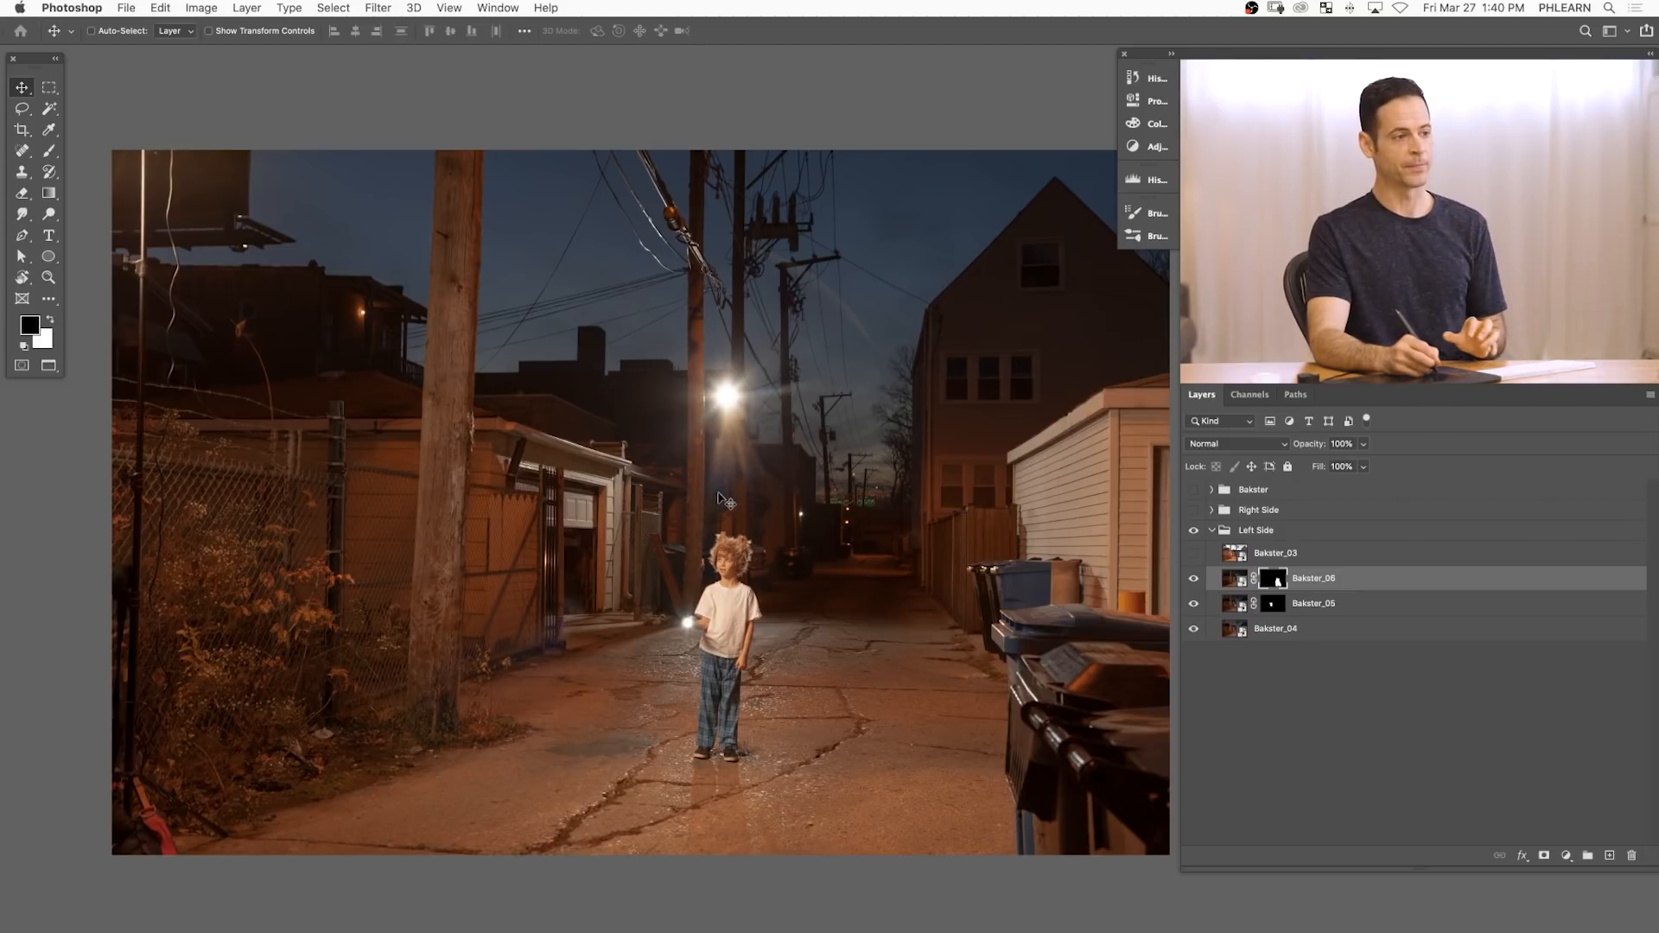
- Select the brighter Bakster_03 photo and leave it visible after comparing it with the night composite
click(1193, 554)
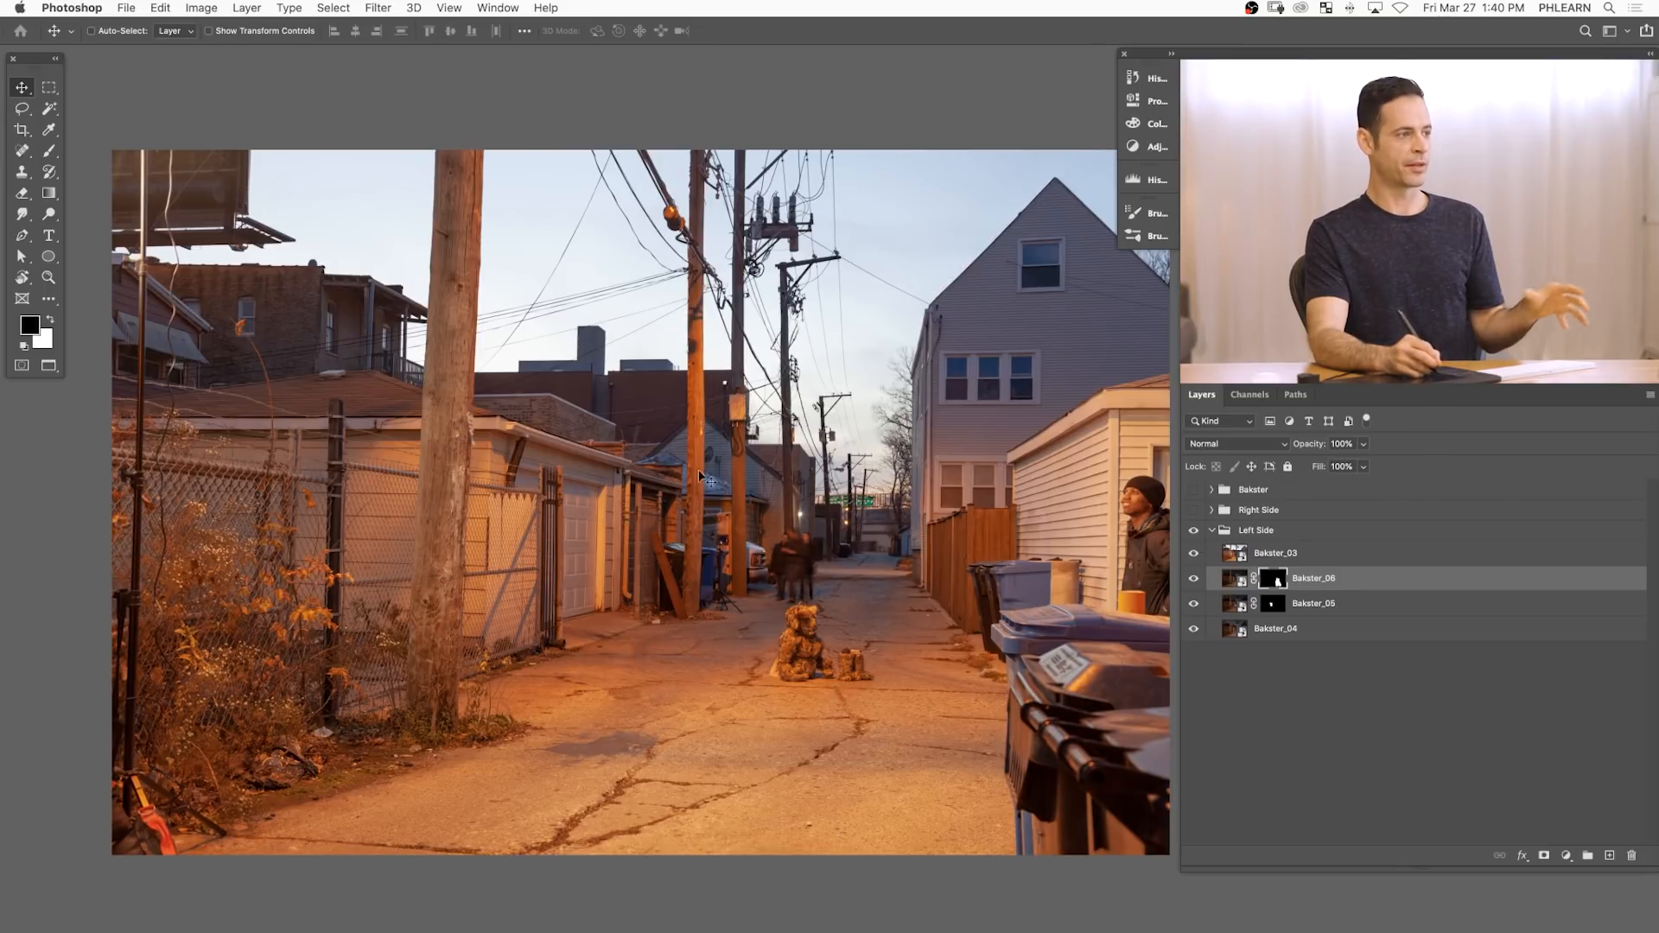
click(1194, 557)
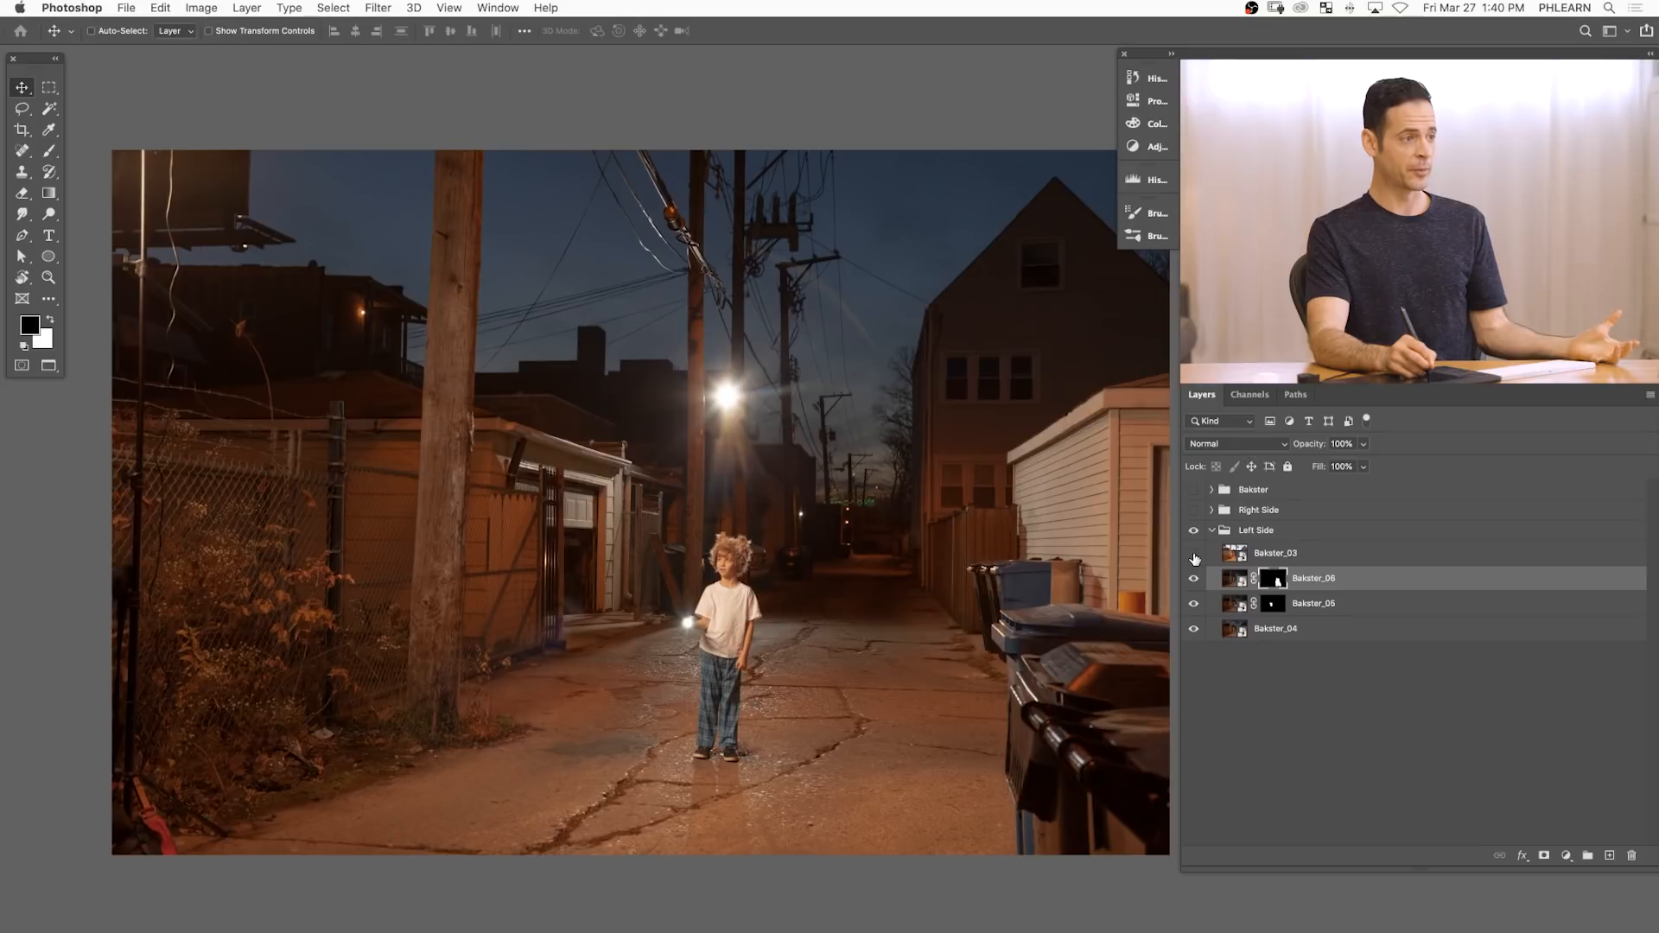
click(1193, 560)
click(1191, 564)
click(1190, 565)
click(1190, 565)
click(1190, 565)
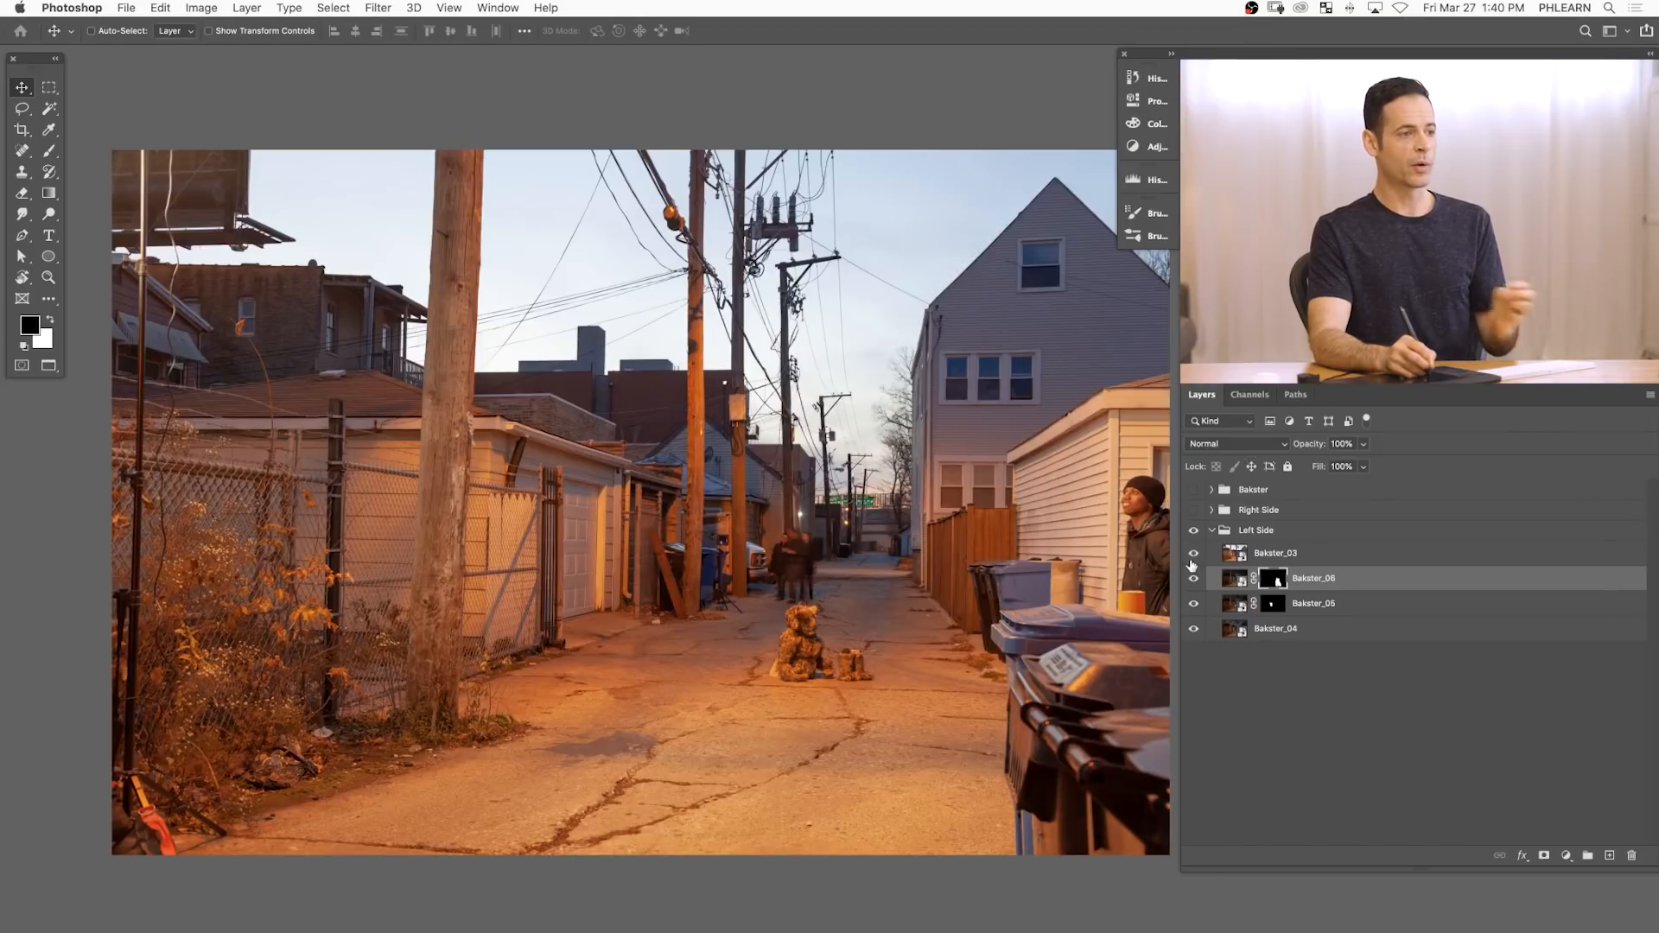
click(1279, 555)
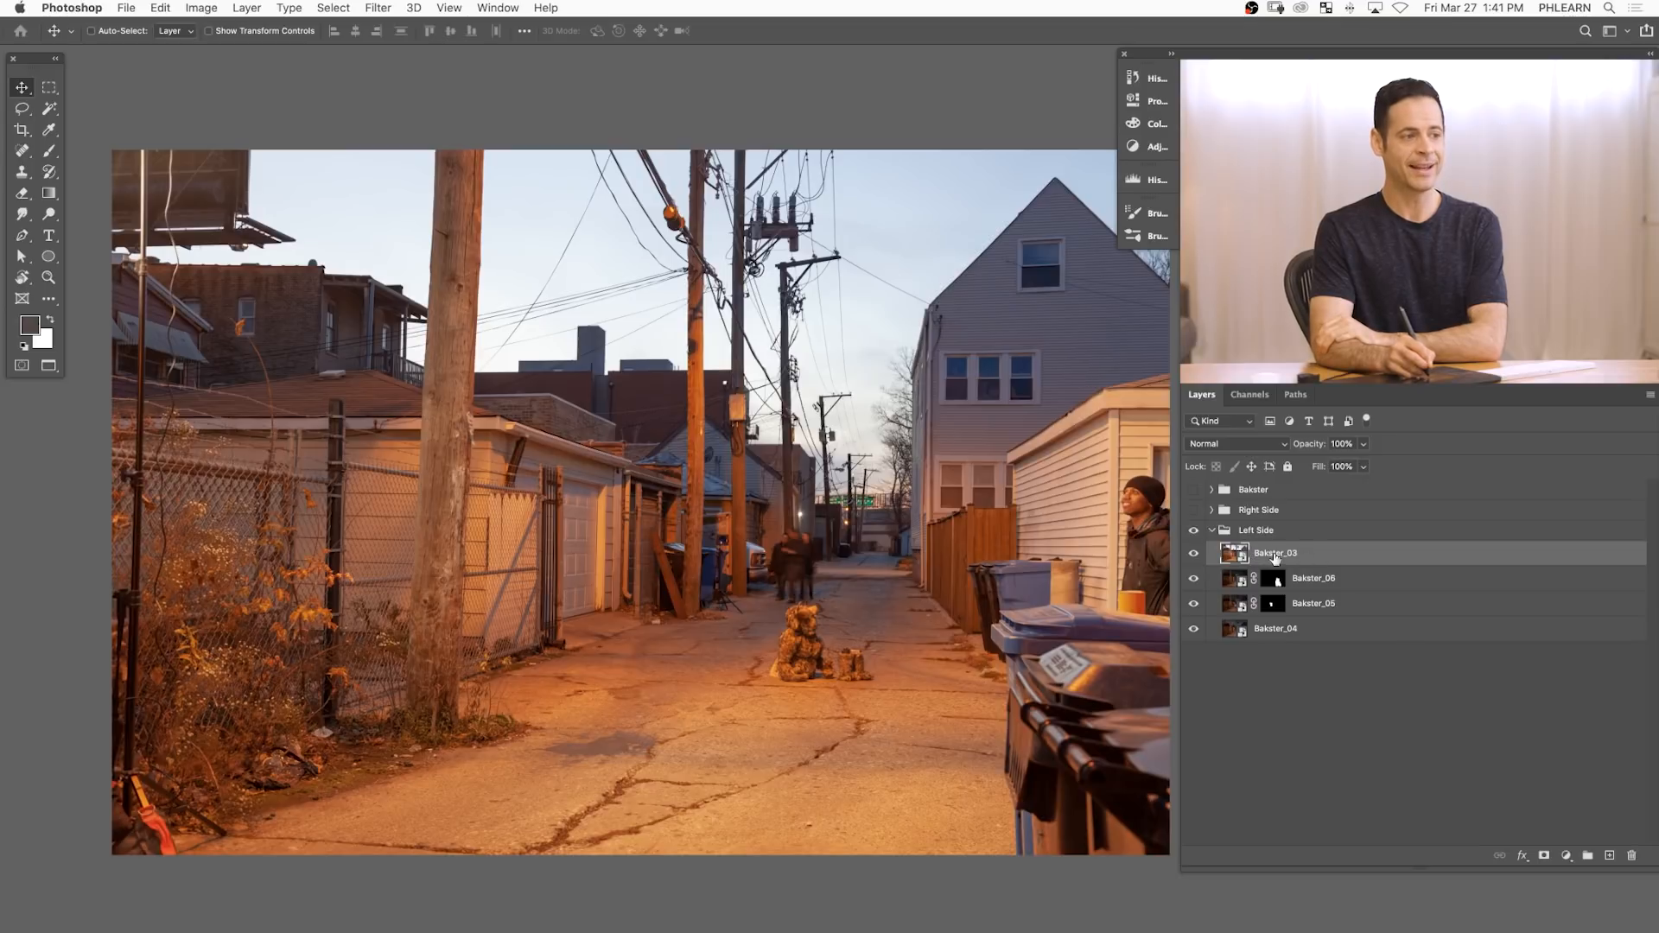
click(1195, 556)
click(1195, 556)
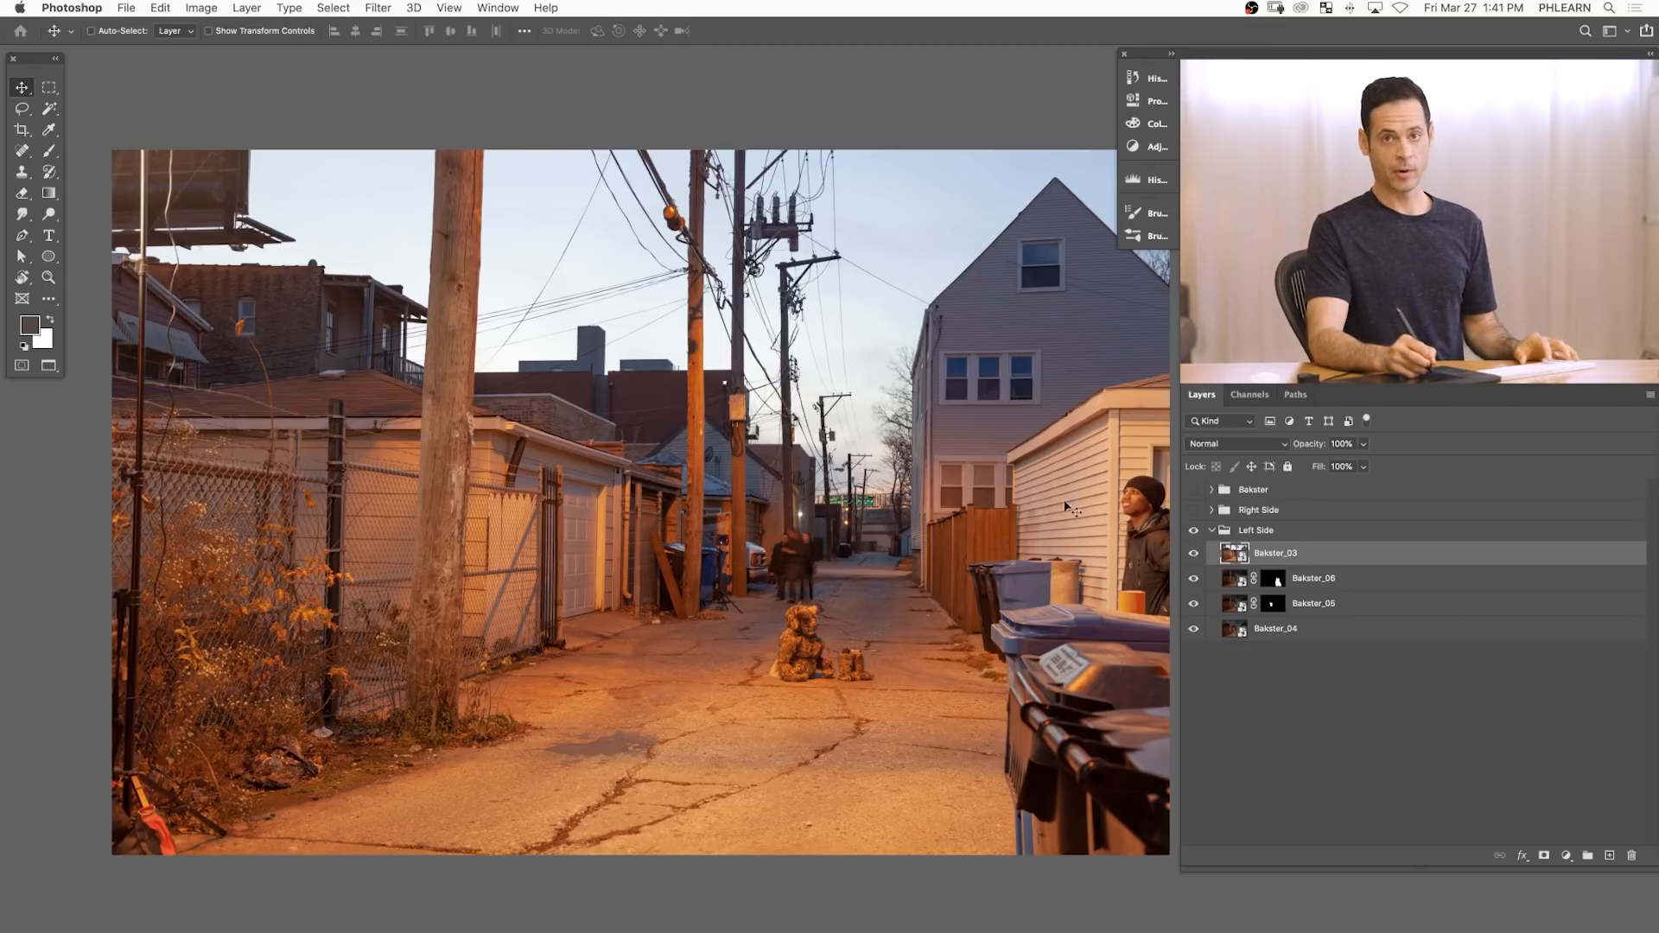
- Darken the Bakster_03 smart object in Camera Raw with Exposure -2.50, Shadows +100 and Blacks +75, and give the layer a black-filled mask
scroll(1022, 544, right, 2)
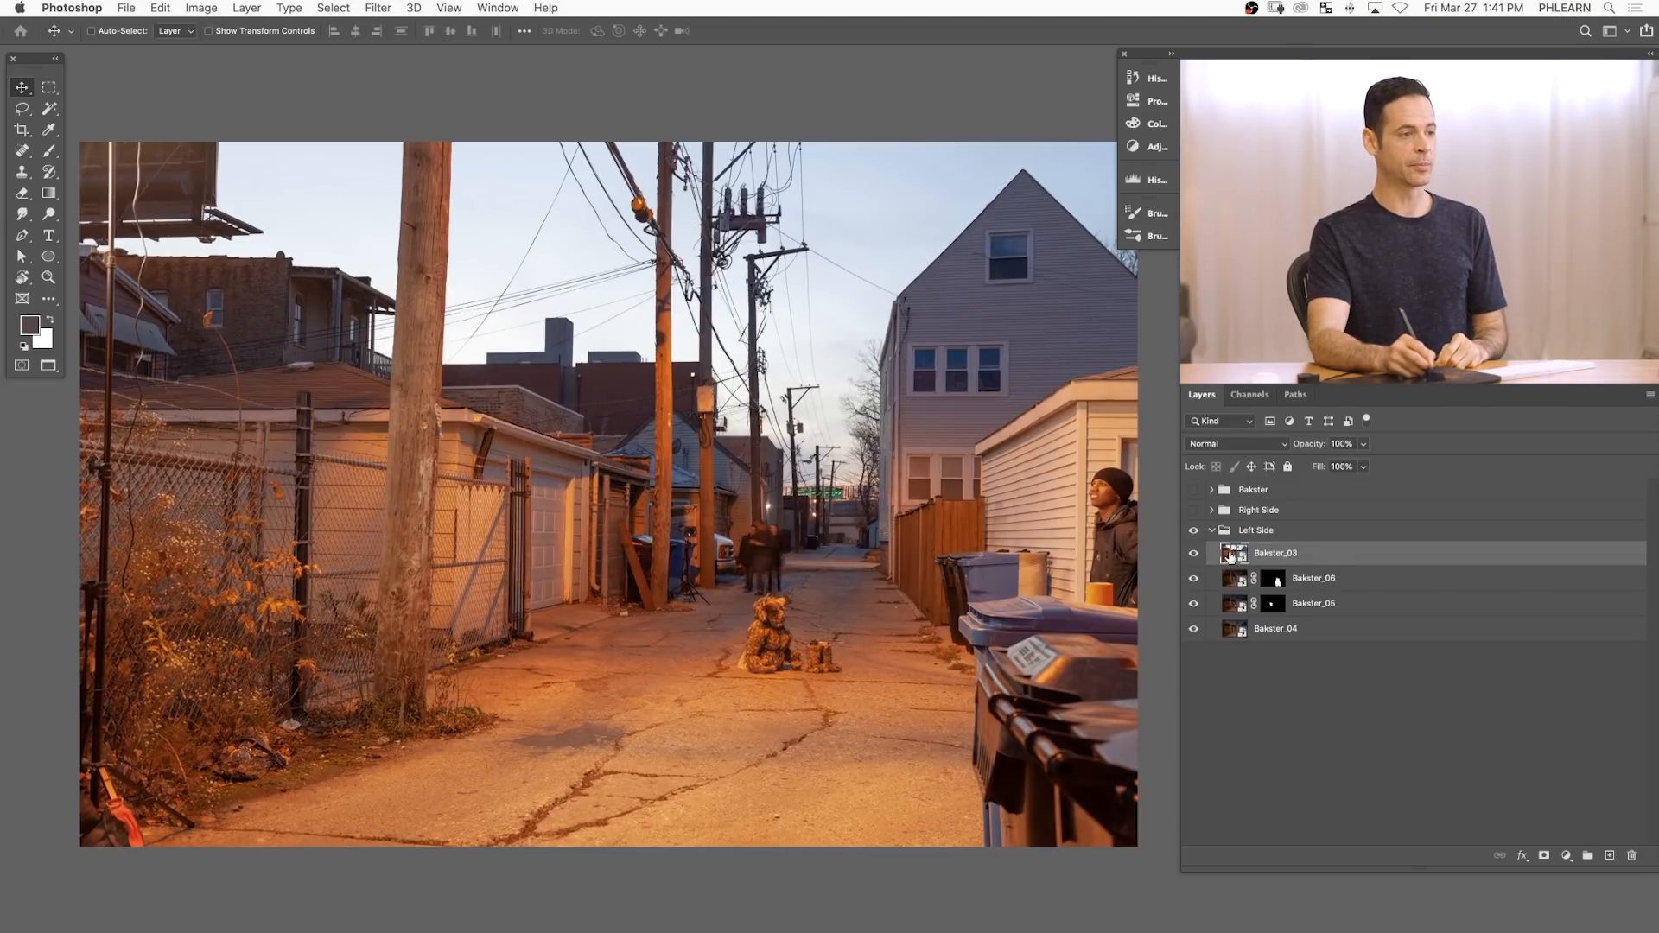
double_click(1231, 557)
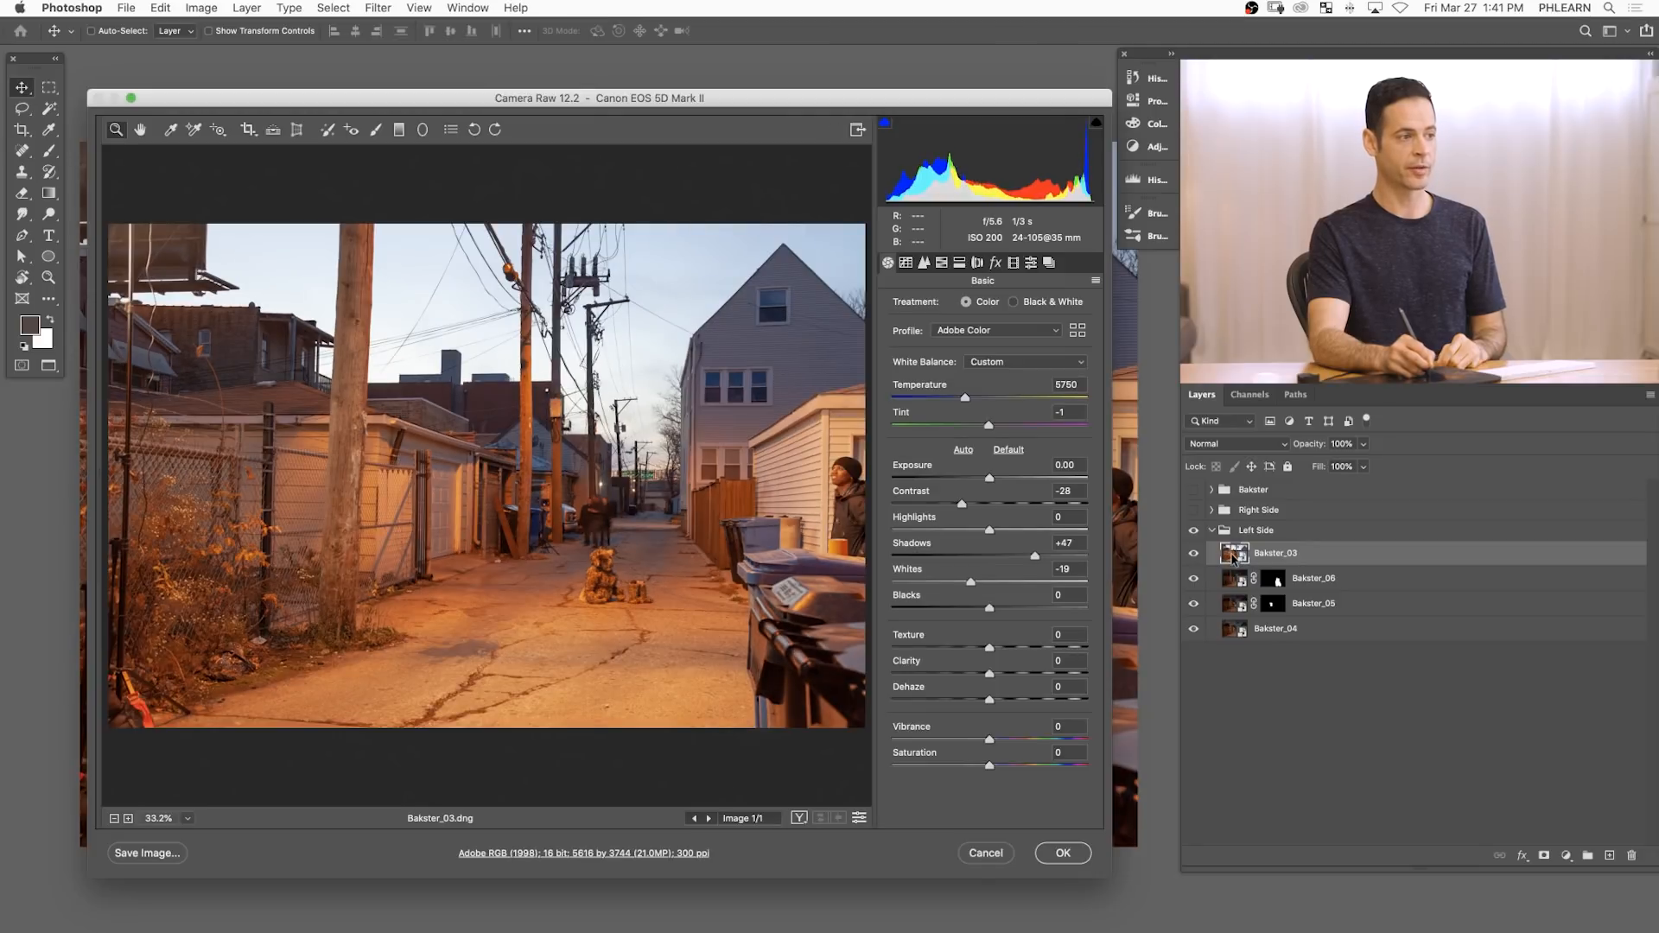
drag(990, 477, 940, 482)
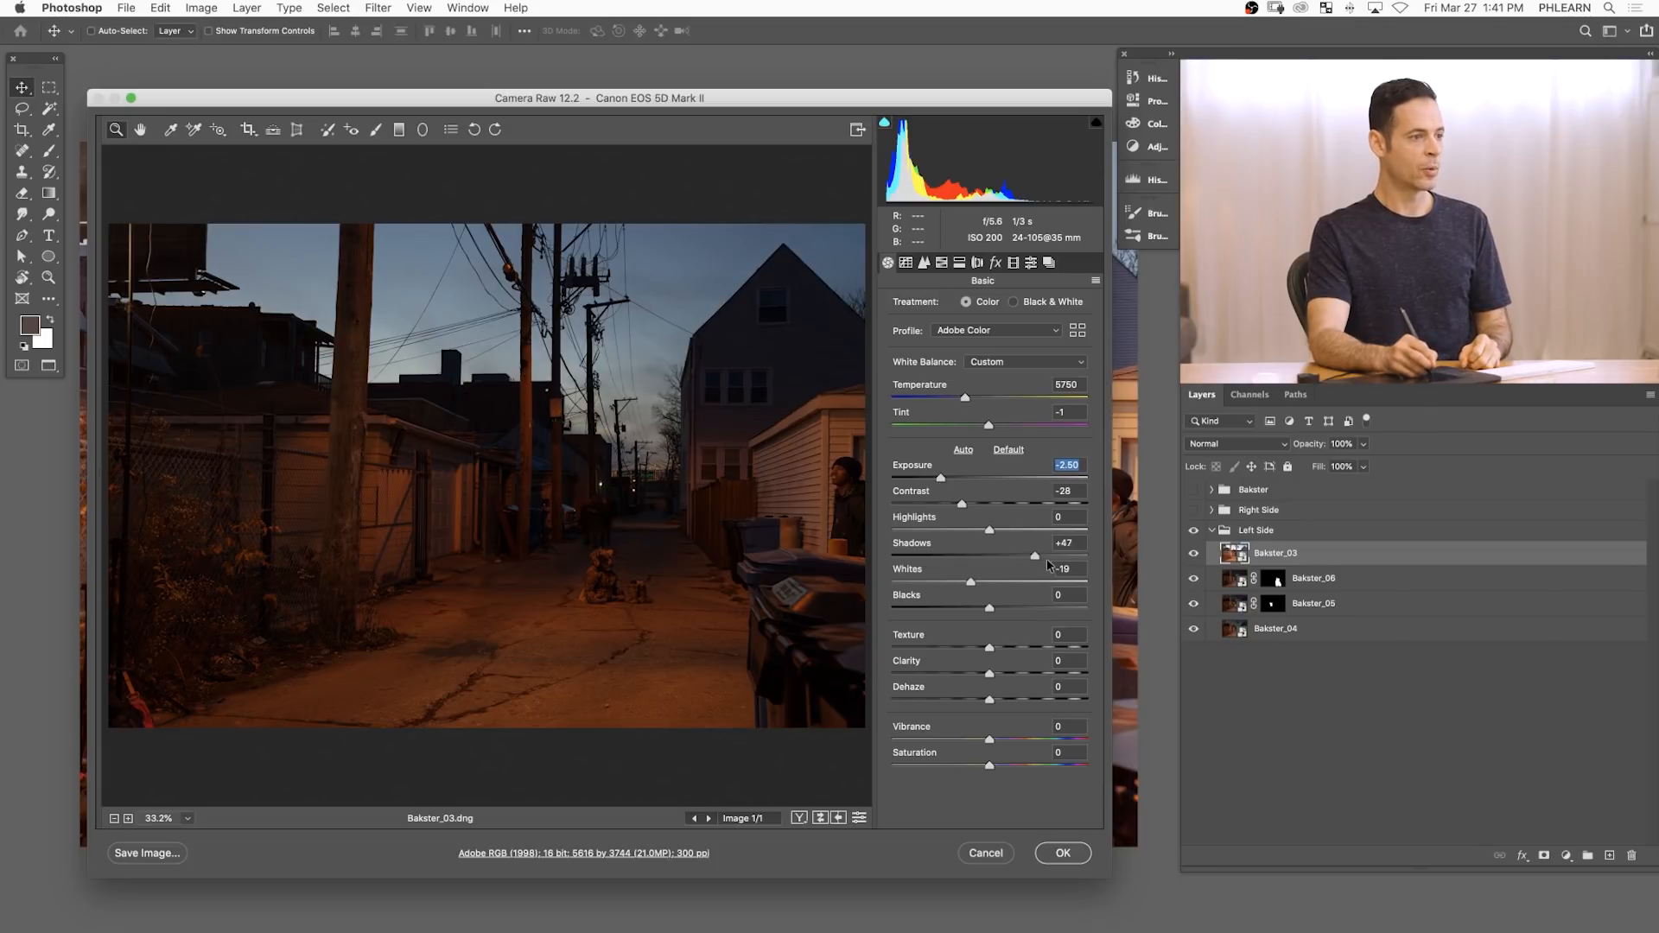
drag(1035, 555, 1111, 554)
drag(992, 610, 1066, 602)
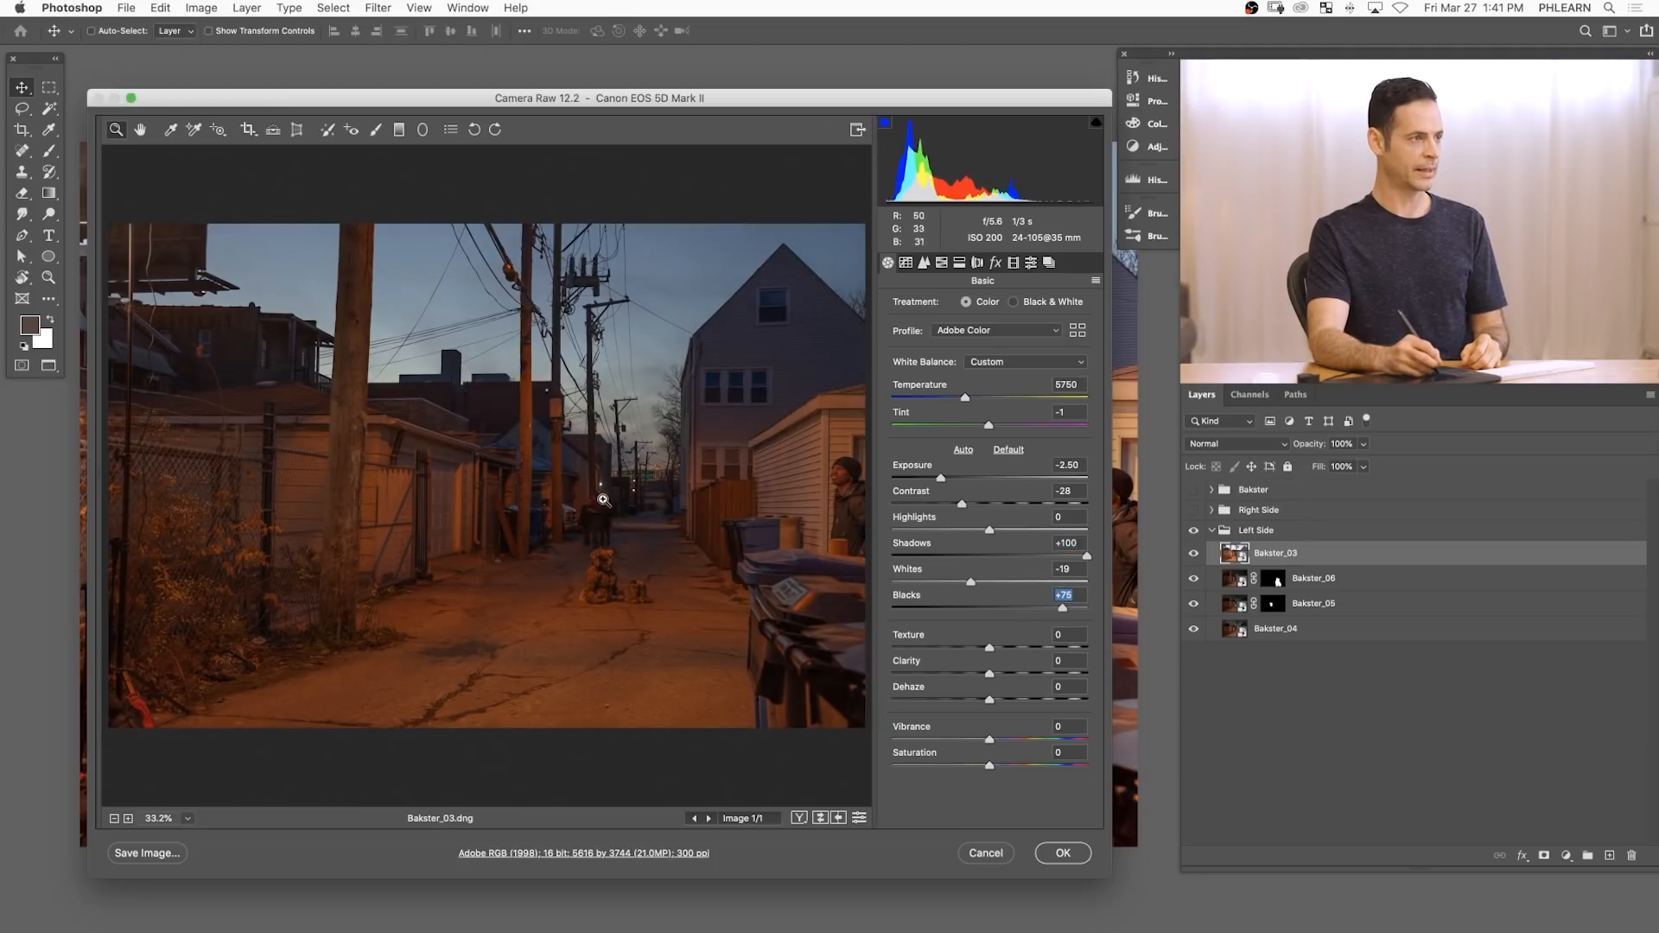
click(1063, 854)
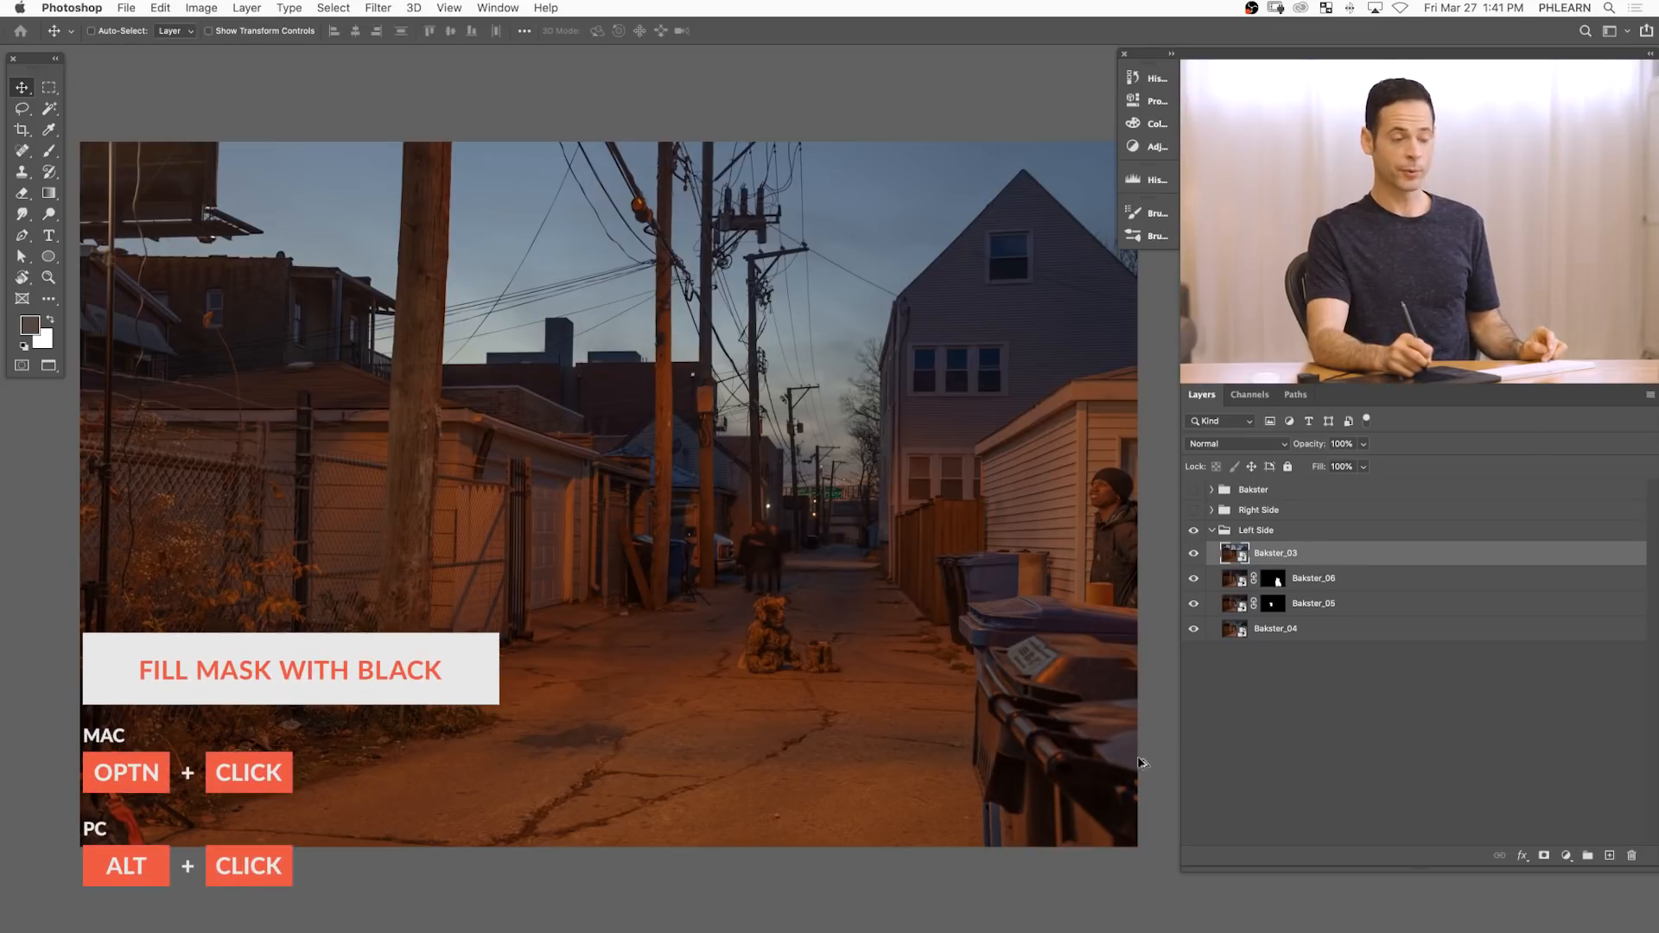
alt+click(1544, 855)
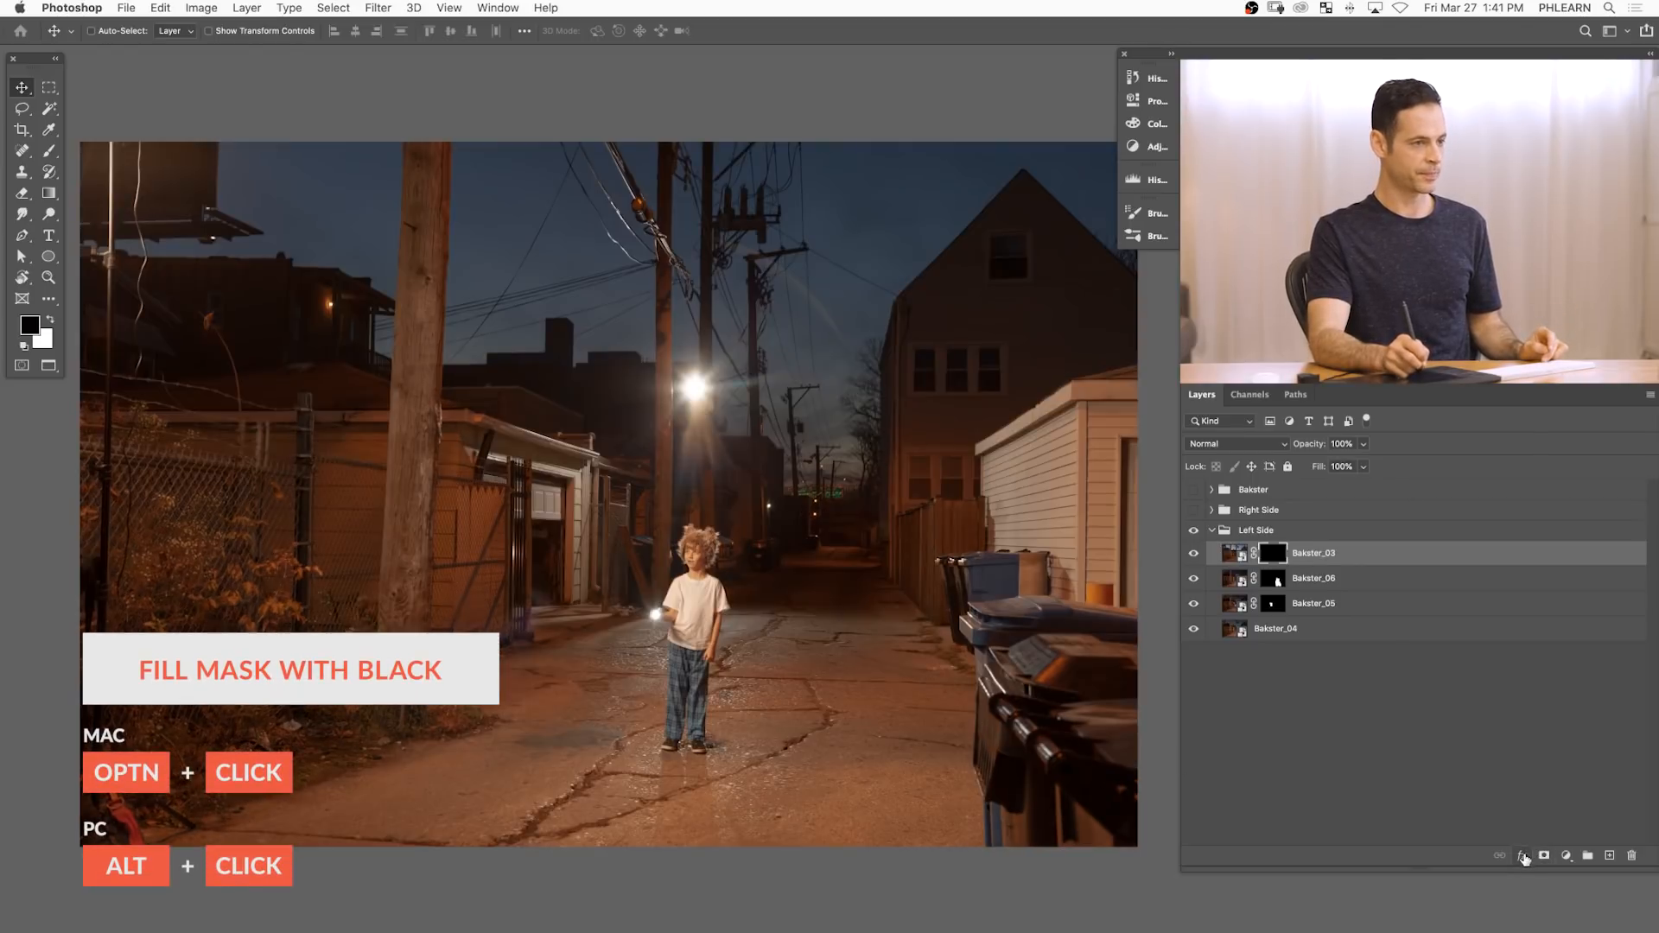
- Paint white with a soft brush on the Bakster_03 mask over the bright streetlight and the sky around the utility poles
key(b)
mouse_move(677, 419)
mouse_down()
mouse_move(694, 402)
mouse_move(699, 425)
mouse_move(702, 401)
mouse_move(681, 449)
mouse_move(659, 412)
mouse_up()
key(x)
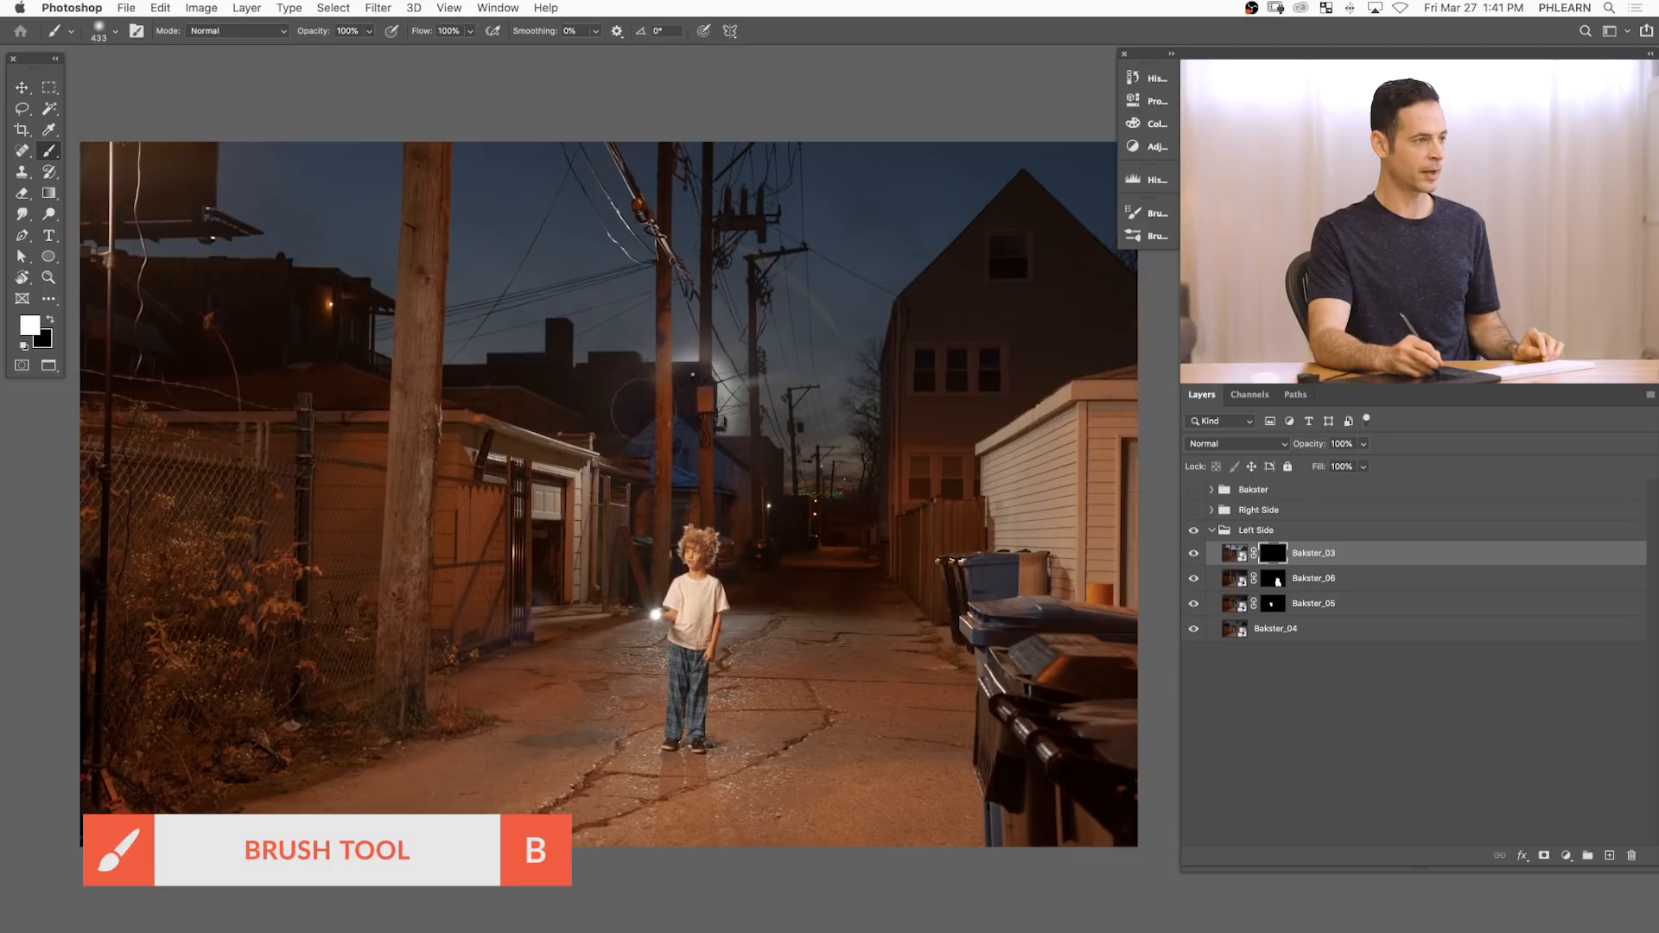
mouse_move(685, 430)
mouse_down()
mouse_move(768, 436)
mouse_move(724, 385)
mouse_move(670, 363)
mouse_move(617, 370)
mouse_move(691, 342)
mouse_move(764, 248)
mouse_move(793, 298)
mouse_up()
drag(753, 421, 753, 420)
mouse_move(727, 336)
mouse_down()
mouse_move(767, 335)
mouse_move(796, 291)
mouse_move(819, 406)
mouse_up()
mouse_move(725, 388)
mouse_down()
mouse_move(691, 346)
mouse_move(599, 364)
mouse_move(579, 334)
mouse_move(612, 343)
mouse_up()
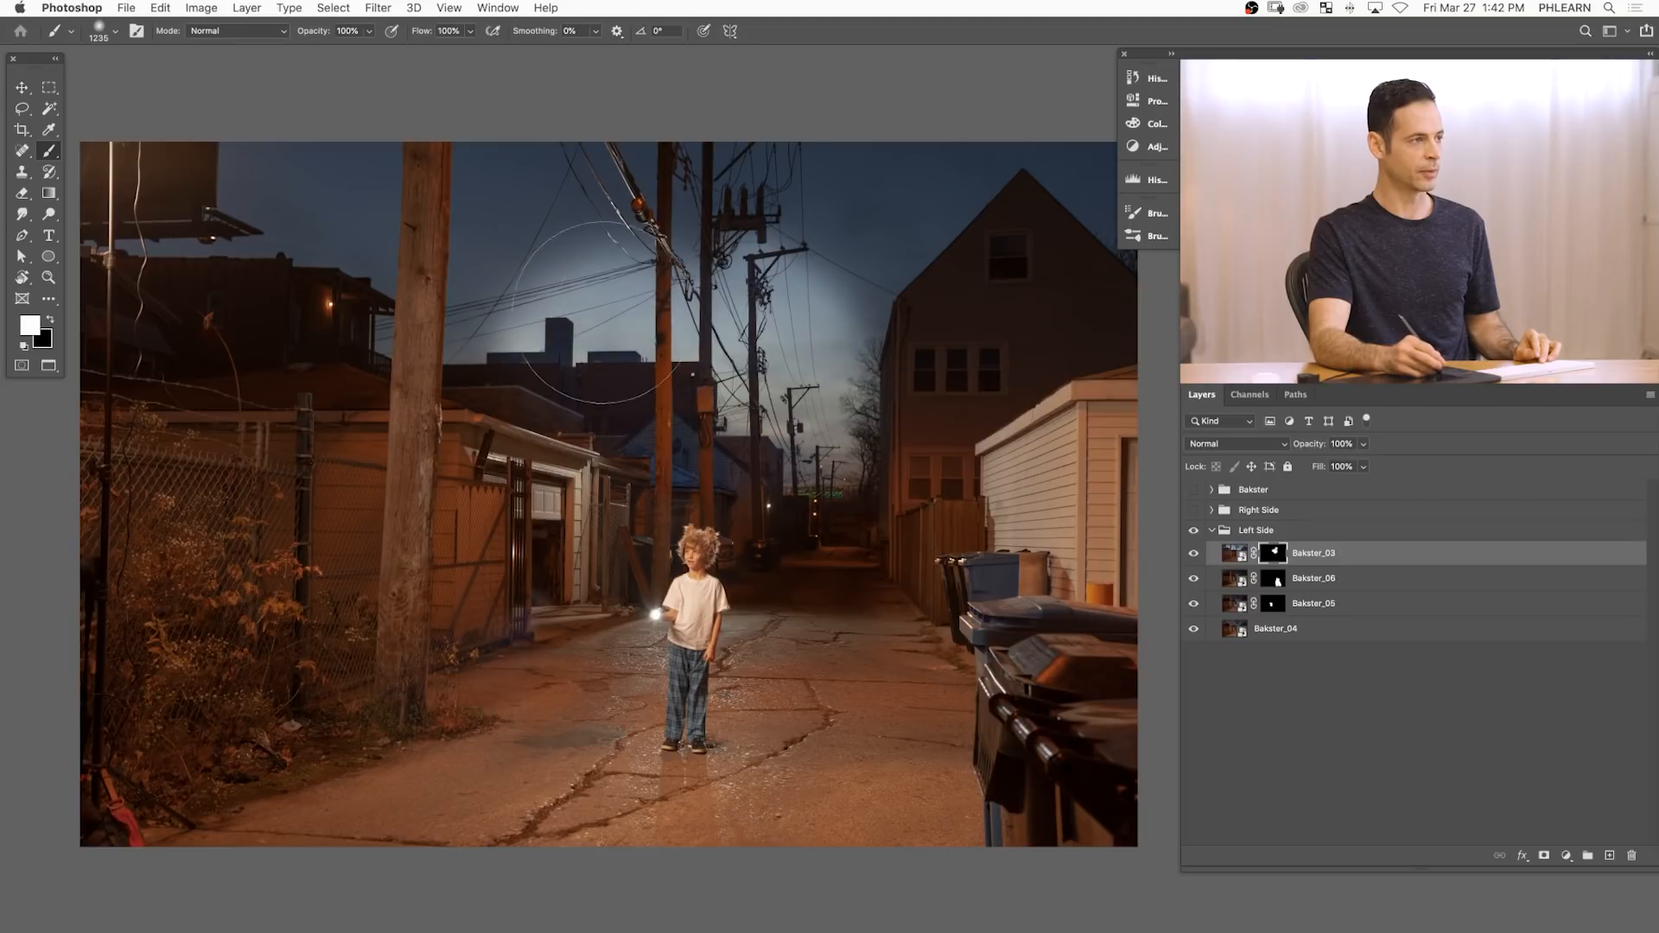
- Set the brush flow to 20% and blend the revealed Bakster_03 sky softly outward from the poles, comparing with the layer hidden
drag(503, 354, 570, 349)
key(shift+2)
mouse_move(498, 305)
mouse_down()
mouse_move(426, 322)
mouse_move(510, 304)
mouse_up()
mouse_move(704, 293)
mouse_down()
mouse_move(815, 310)
mouse_move(899, 292)
mouse_move(887, 284)
mouse_move(857, 325)
mouse_move(849, 365)
mouse_move(877, 386)
mouse_move(802, 421)
mouse_up()
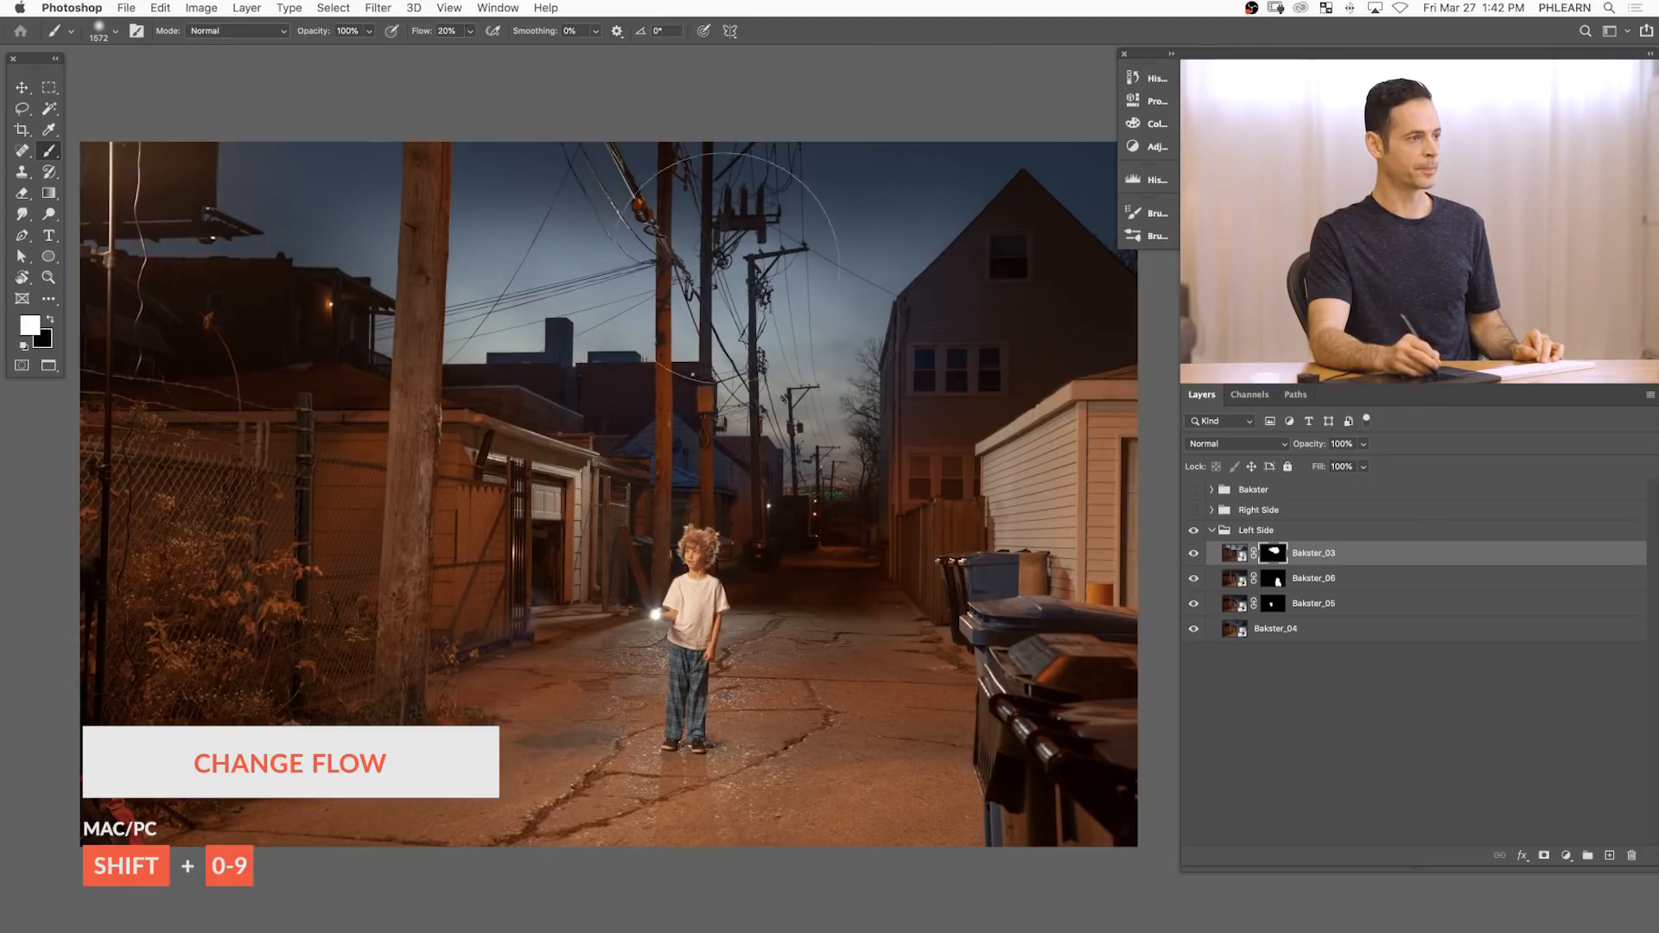
click(1193, 555)
click(1193, 555)
click(1193, 555)
click(1192, 555)
- Extend the Bakster_03 sky on its mask across the wires and rooftops at the photo's upper left, comparing with the layer off
drag(697, 459, 640, 458)
drag(588, 267, 657, 267)
drag(550, 190, 577, 174)
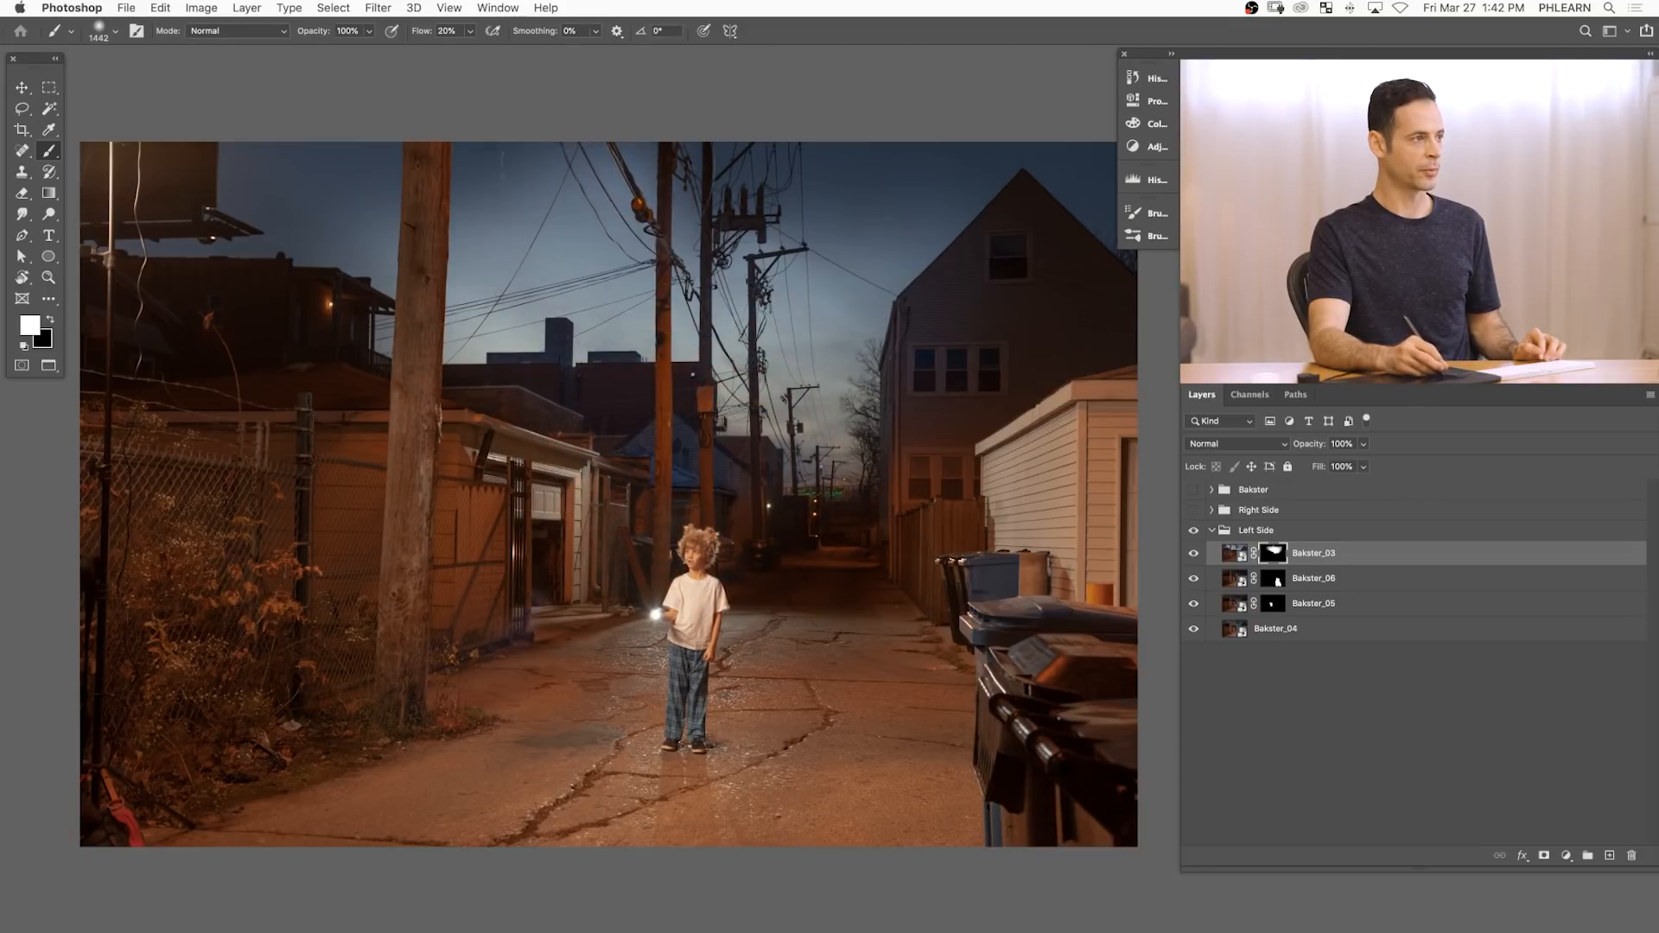
mouse_move(519, 235)
mouse_down()
mouse_move(586, 235)
mouse_move(427, 186)
mouse_move(203, 263)
mouse_move(194, 212)
mouse_move(333, 183)
mouse_up()
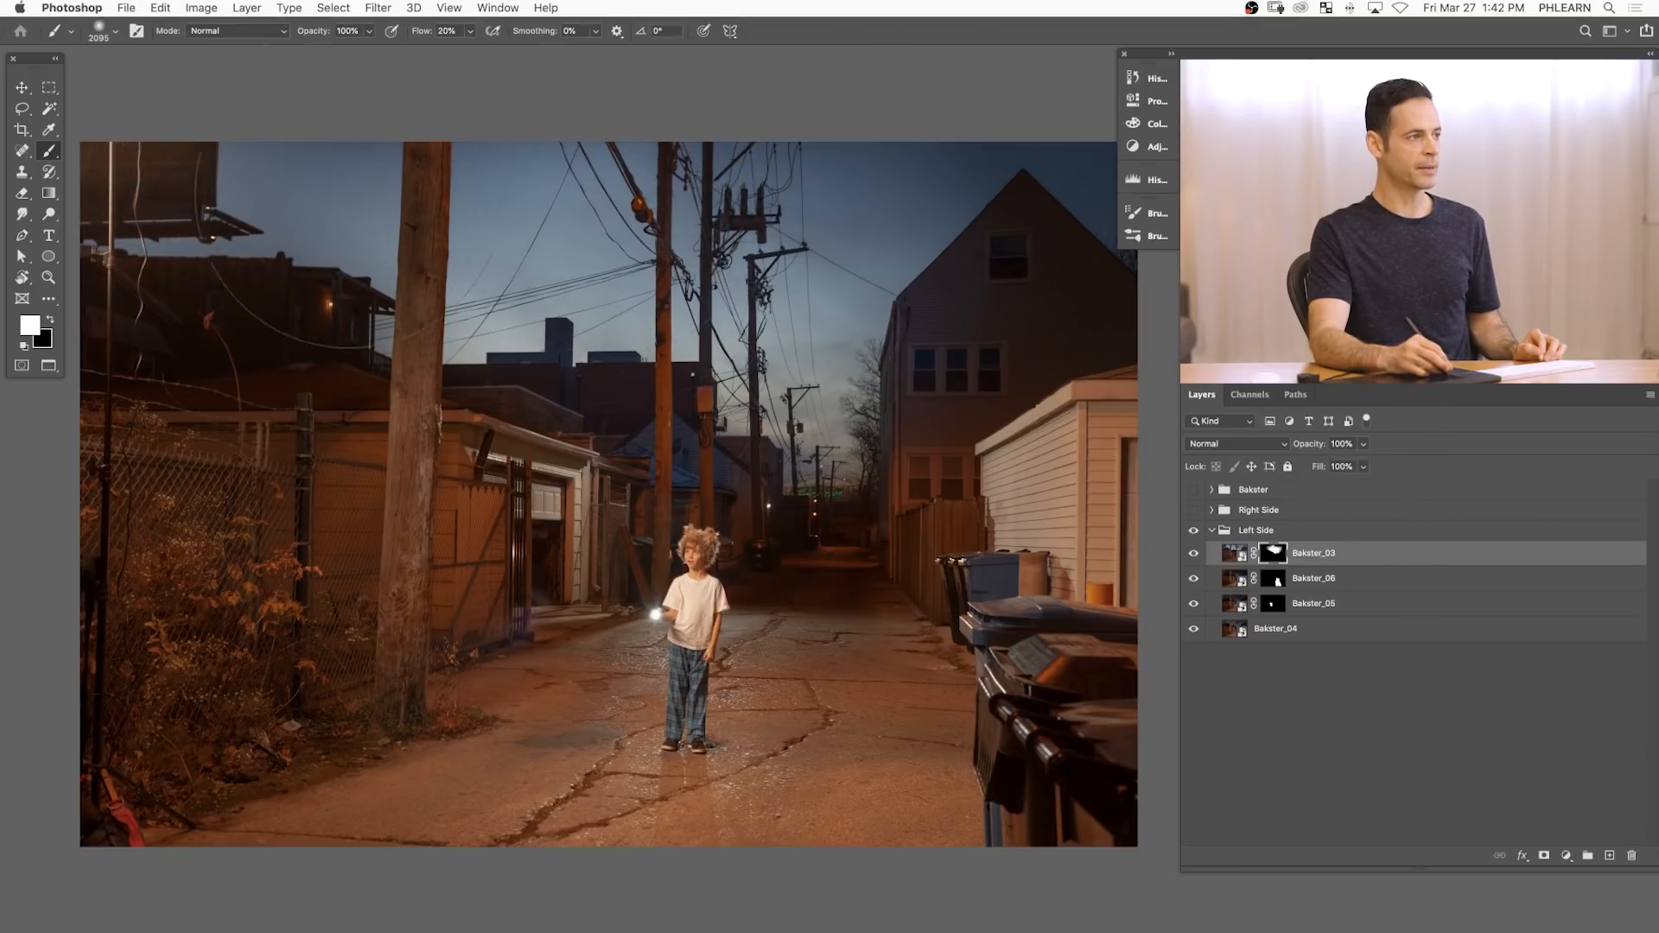
click(1192, 560)
click(1192, 559)
click(1194, 560)
click(1195, 559)
click(1197, 559)
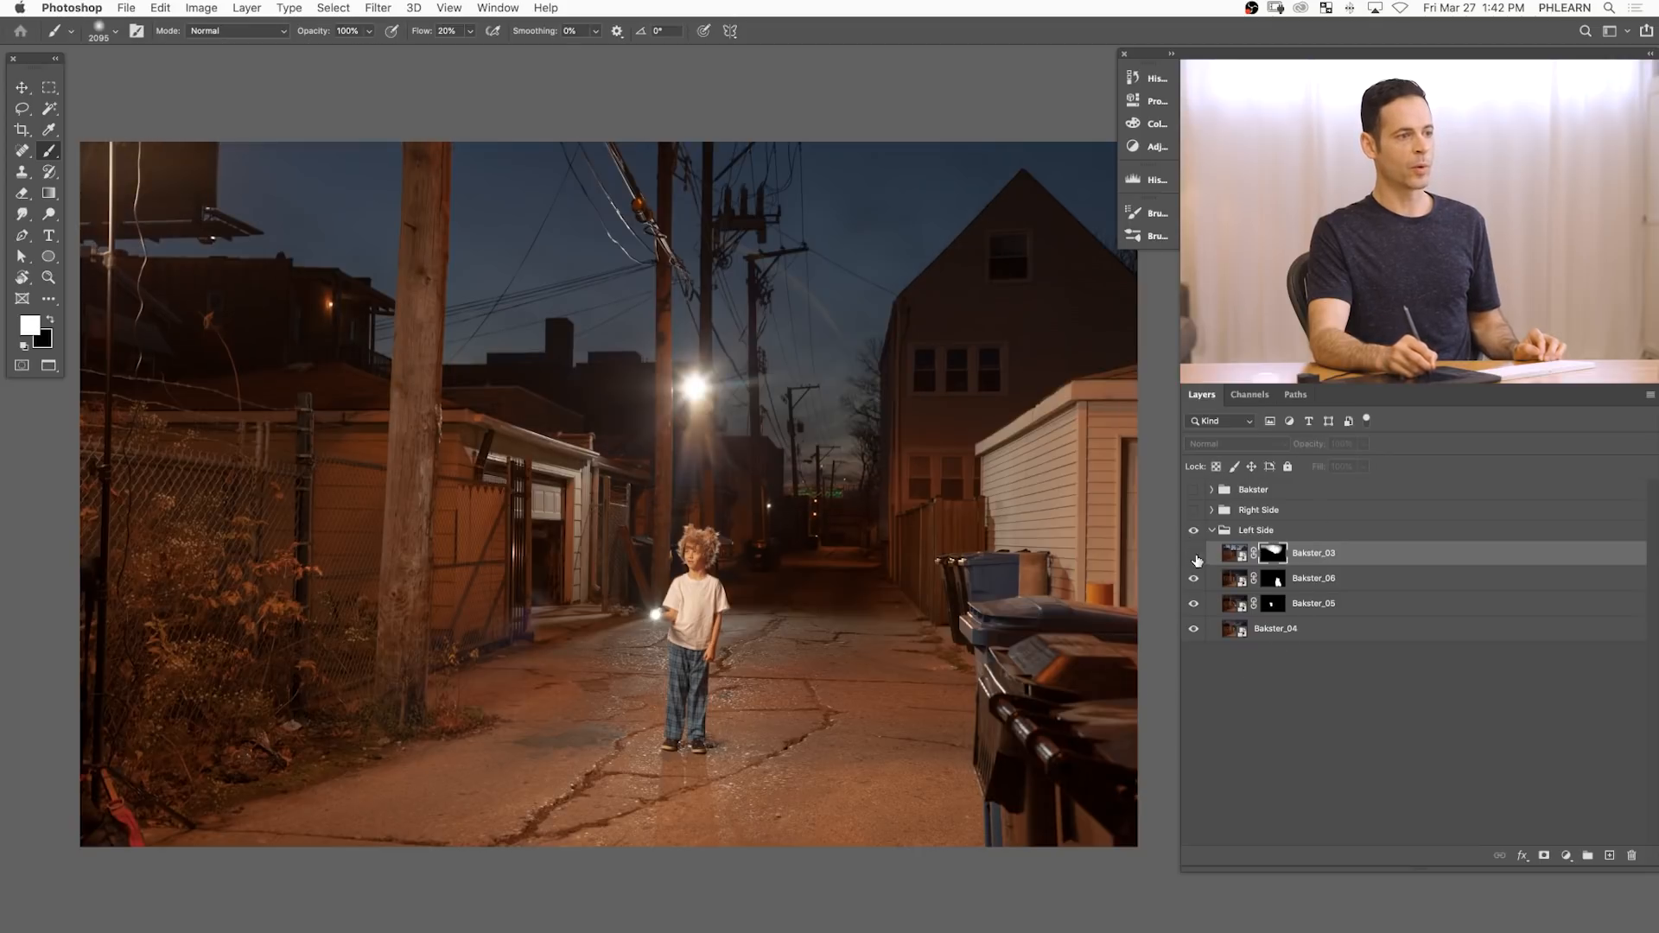
click(1196, 559)
key(x)
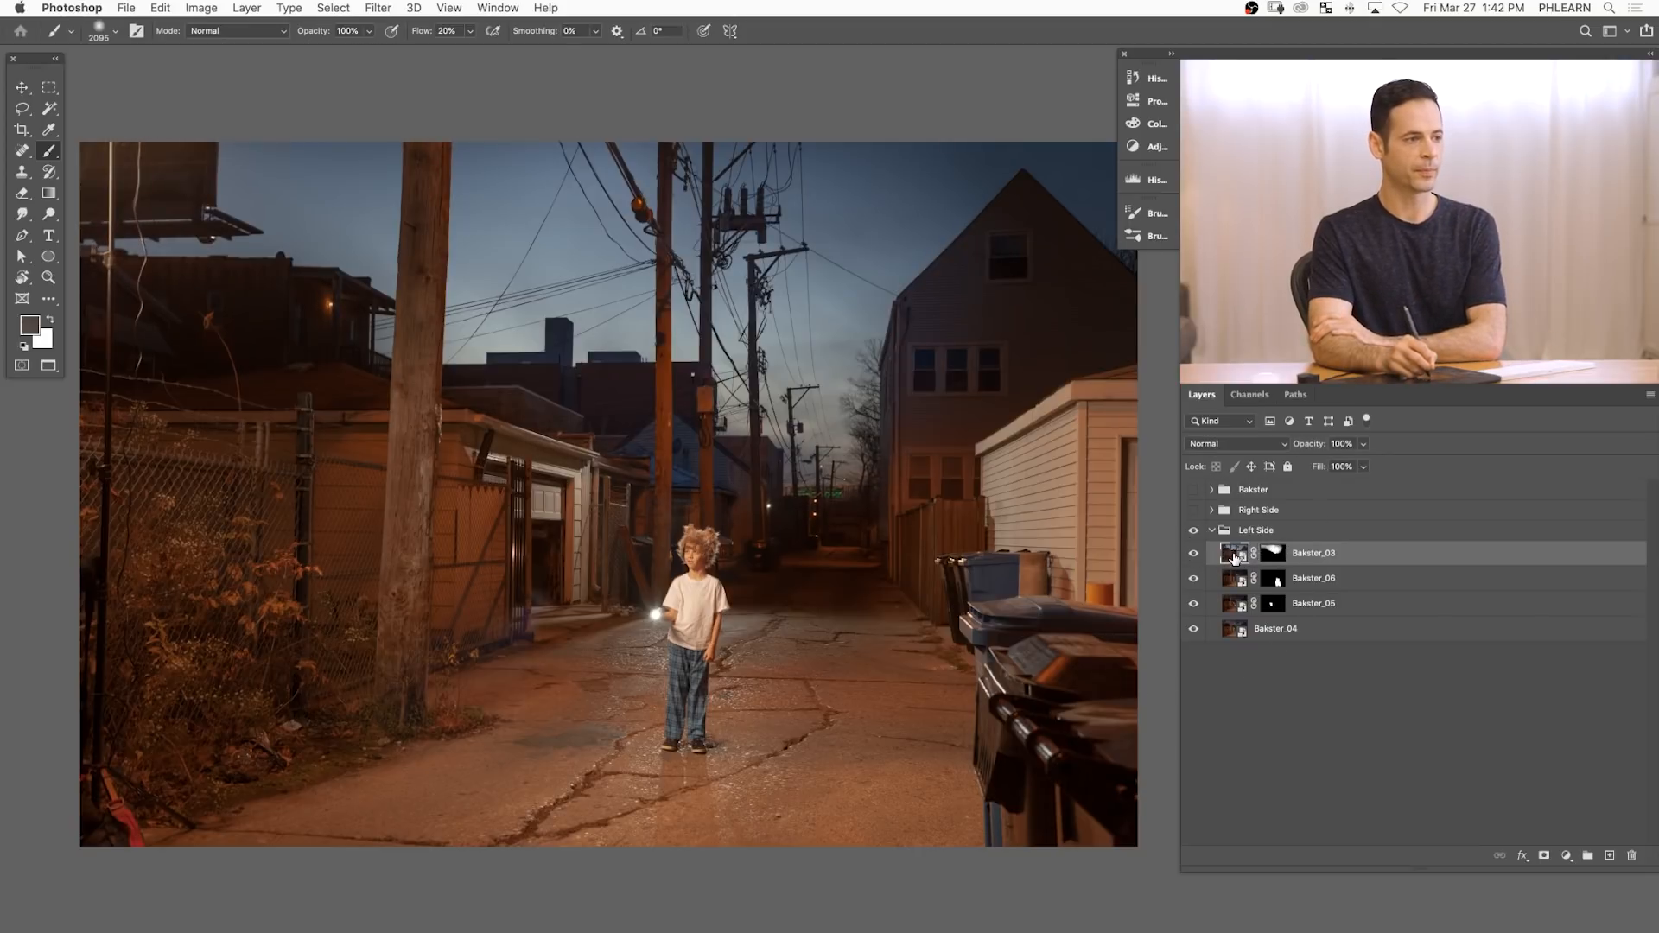
- Darken the Bakster_03 sky in Camera Raw with HSL Luminance at Yellows -85, Greens -100, Aquas -100 and Blues -75
double_click(1233, 557)
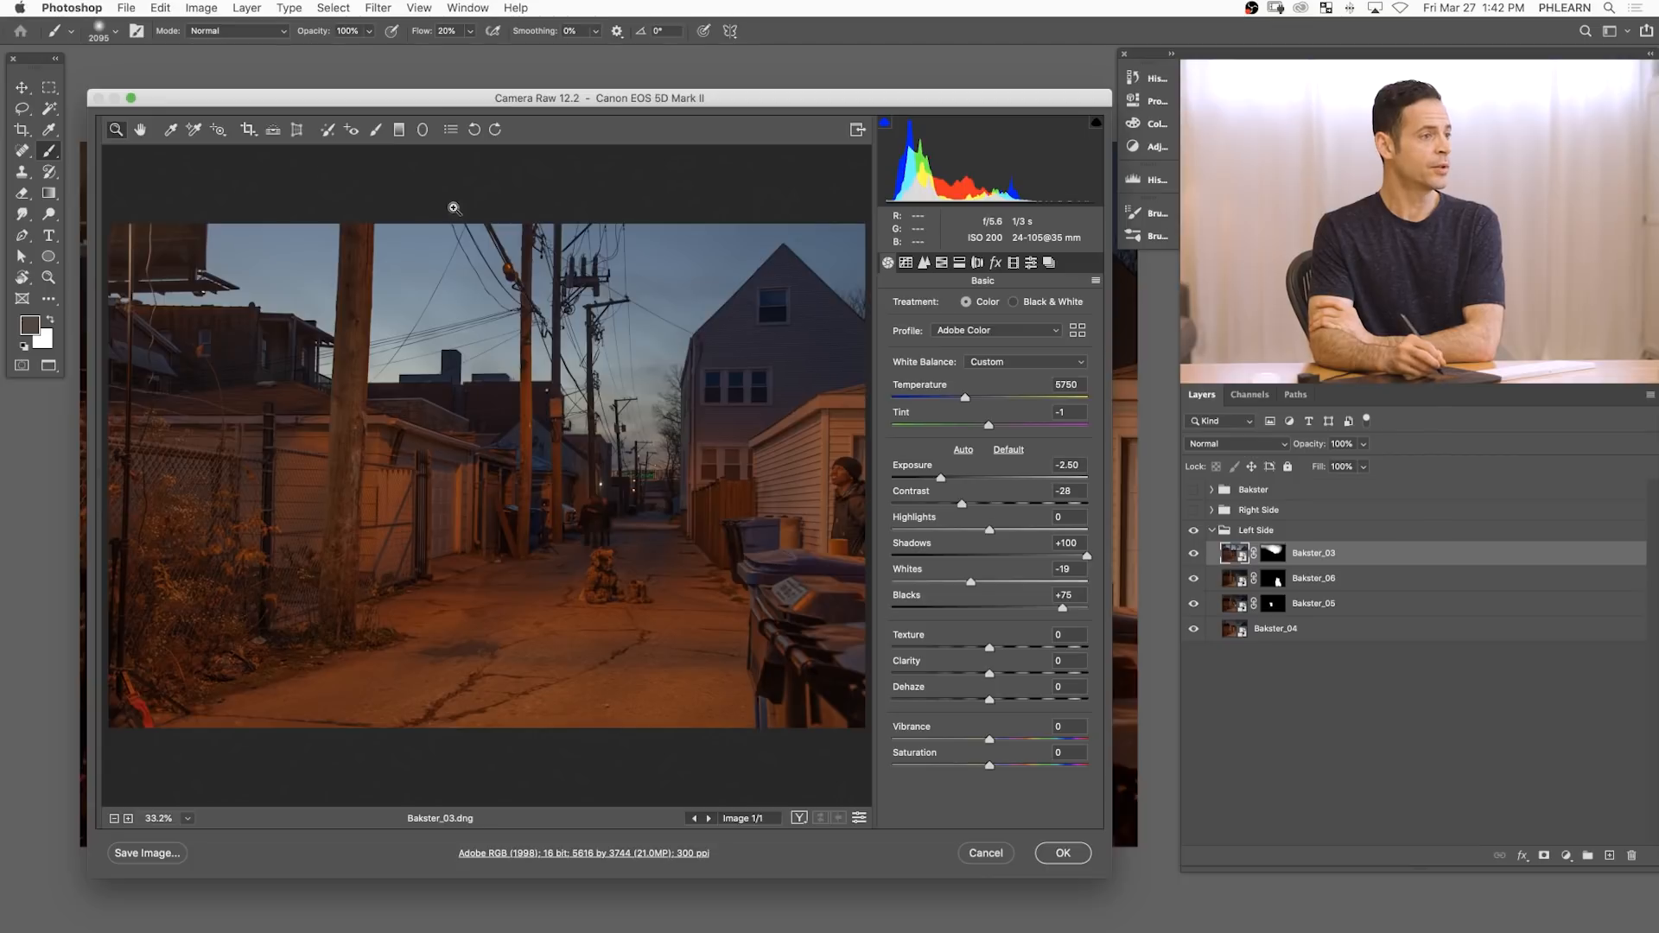
click(941, 264)
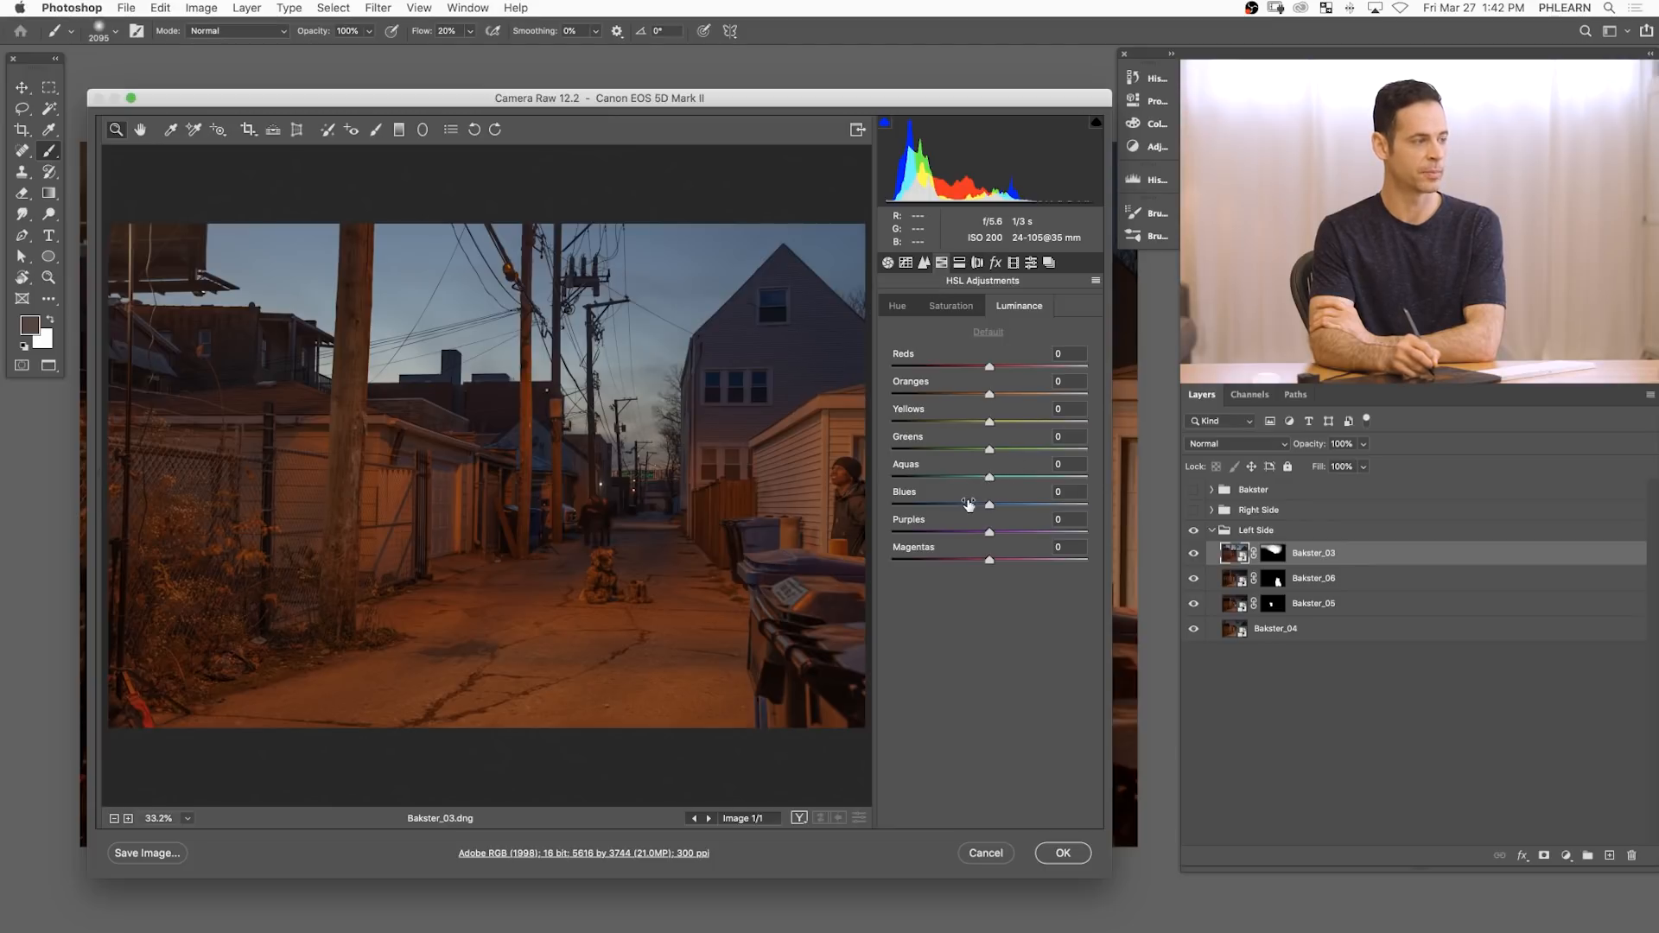
click(218, 132)
click(219, 134)
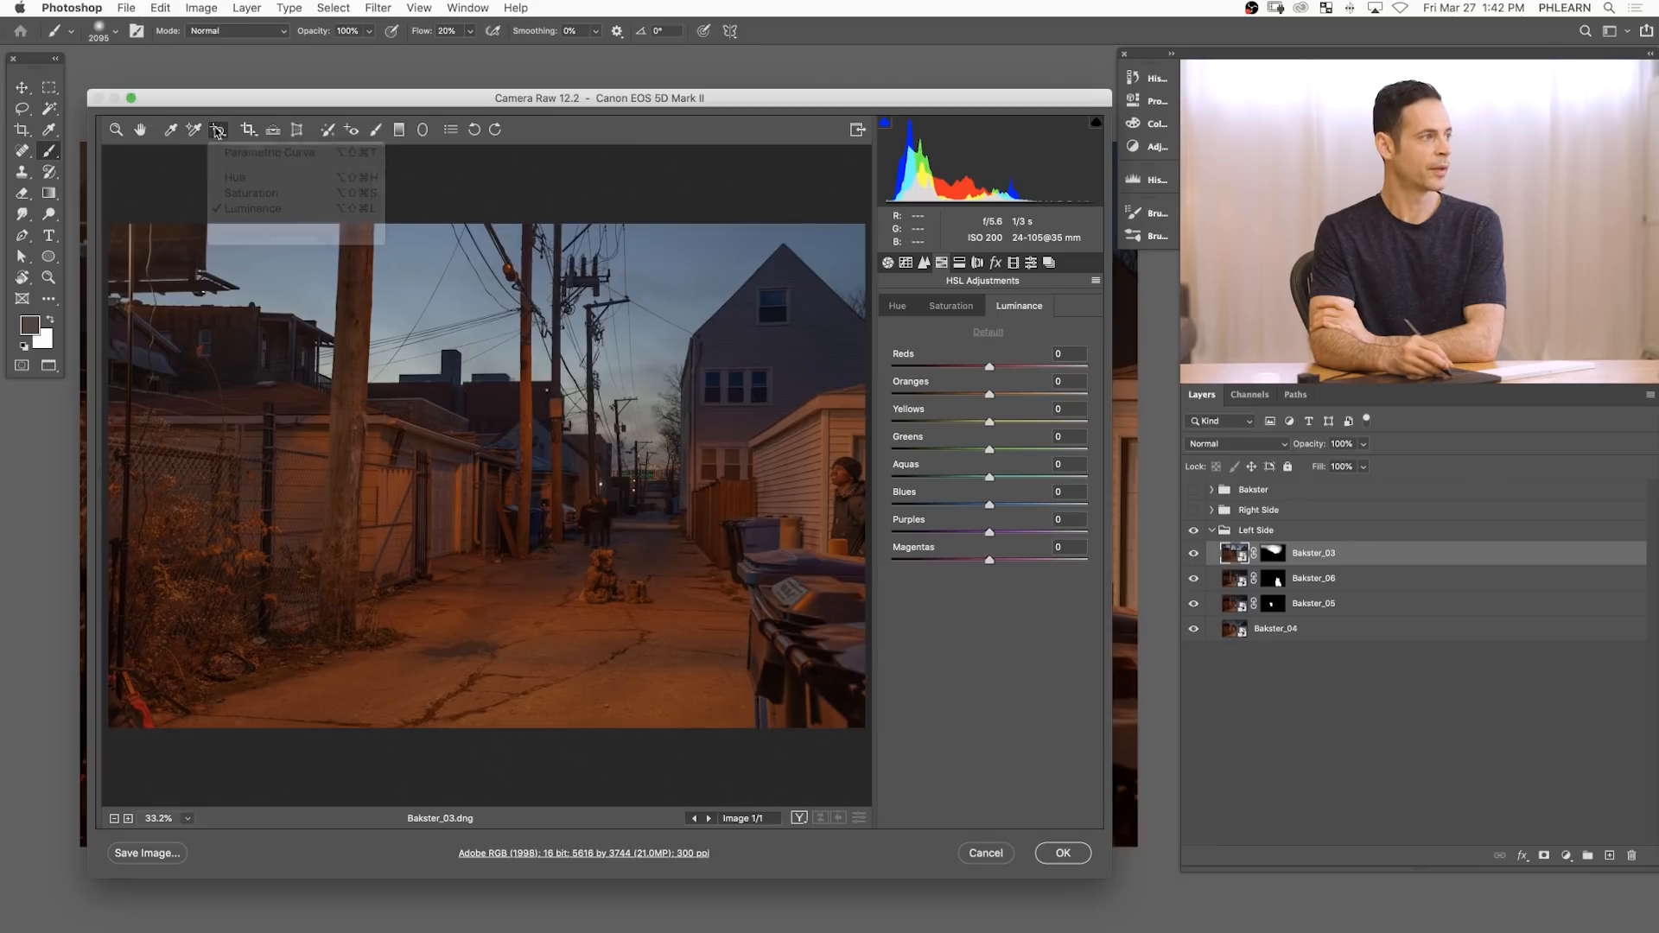
click(217, 134)
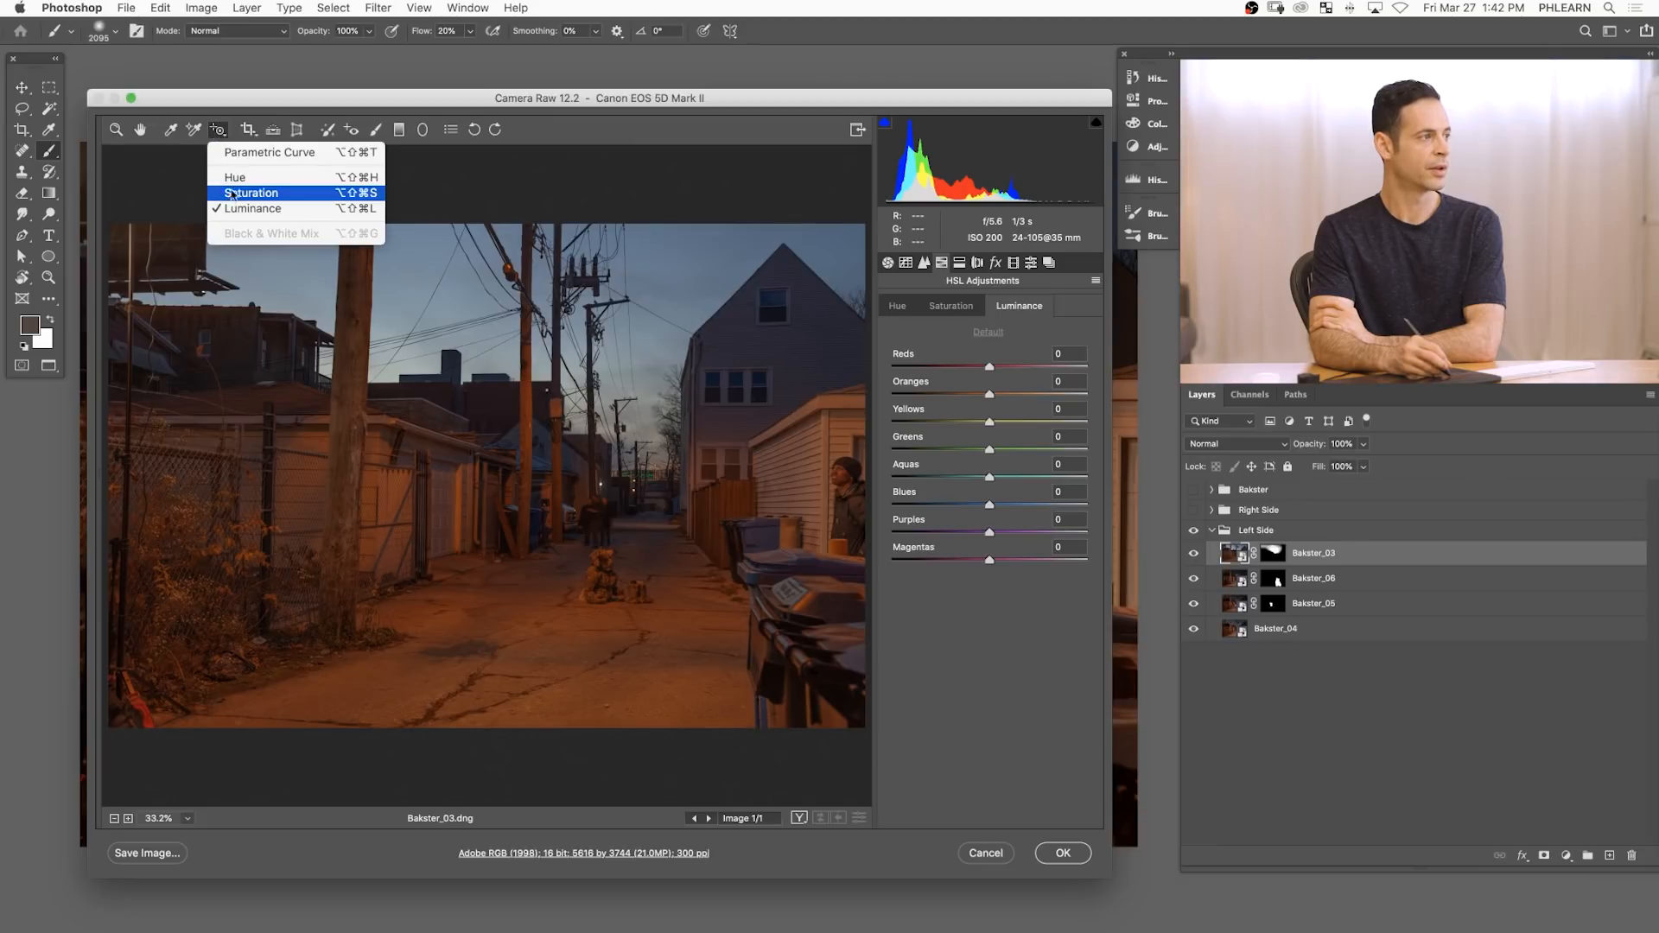
click(222, 134)
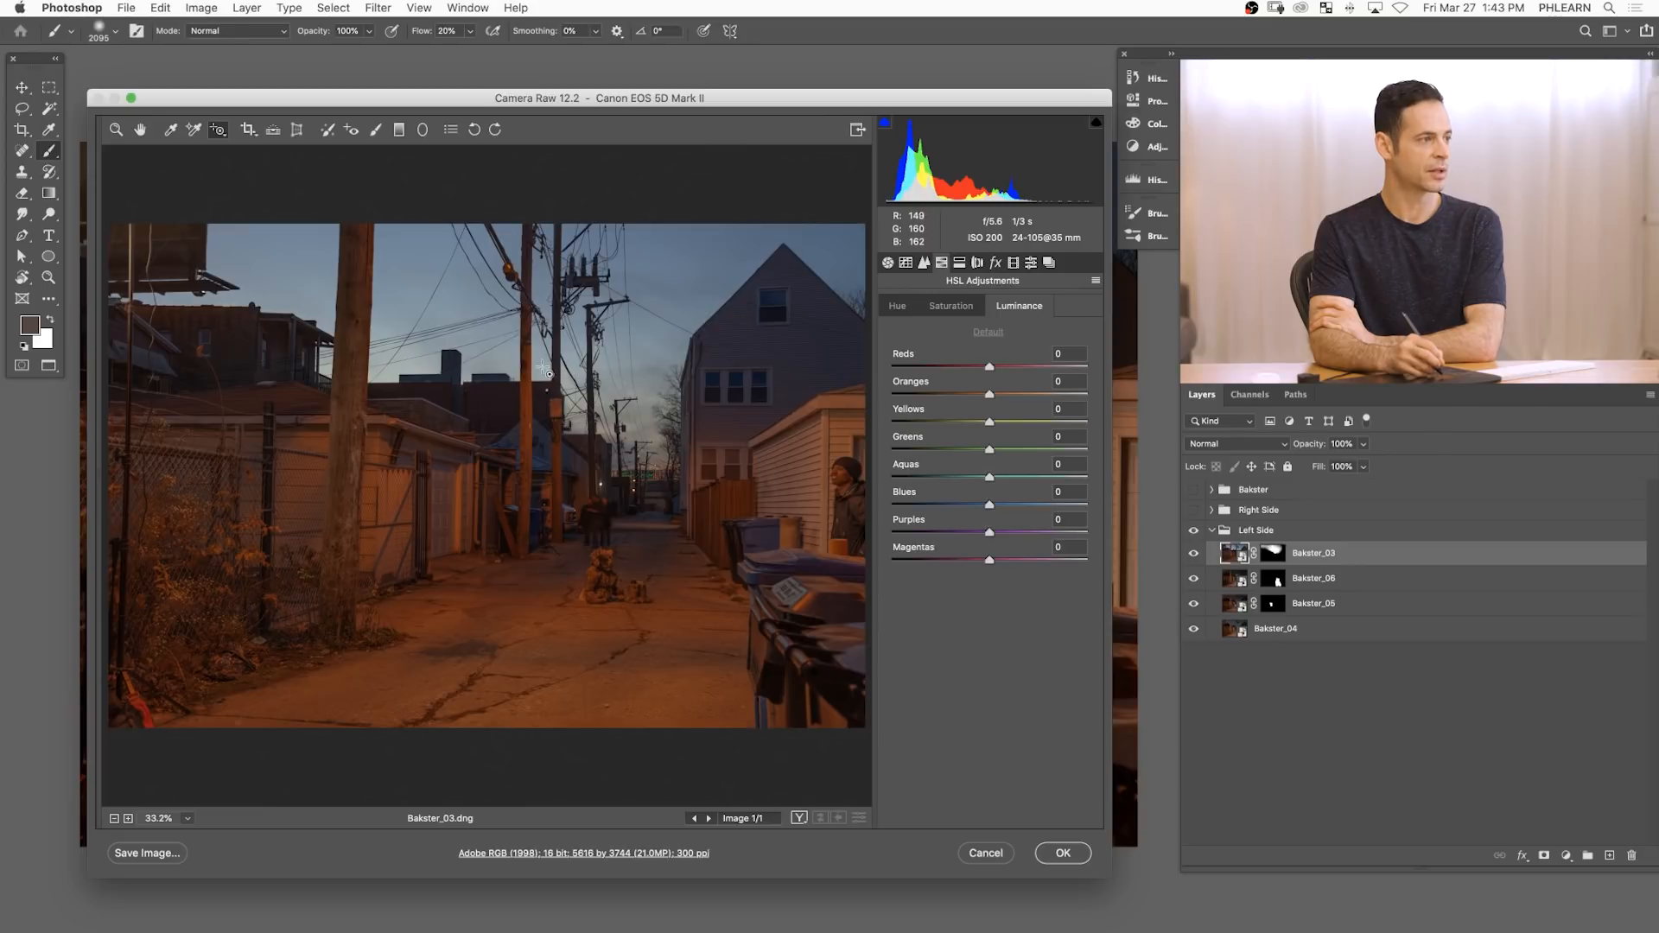
drag(545, 370, 545, 462)
drag(650, 418, 648, 434)
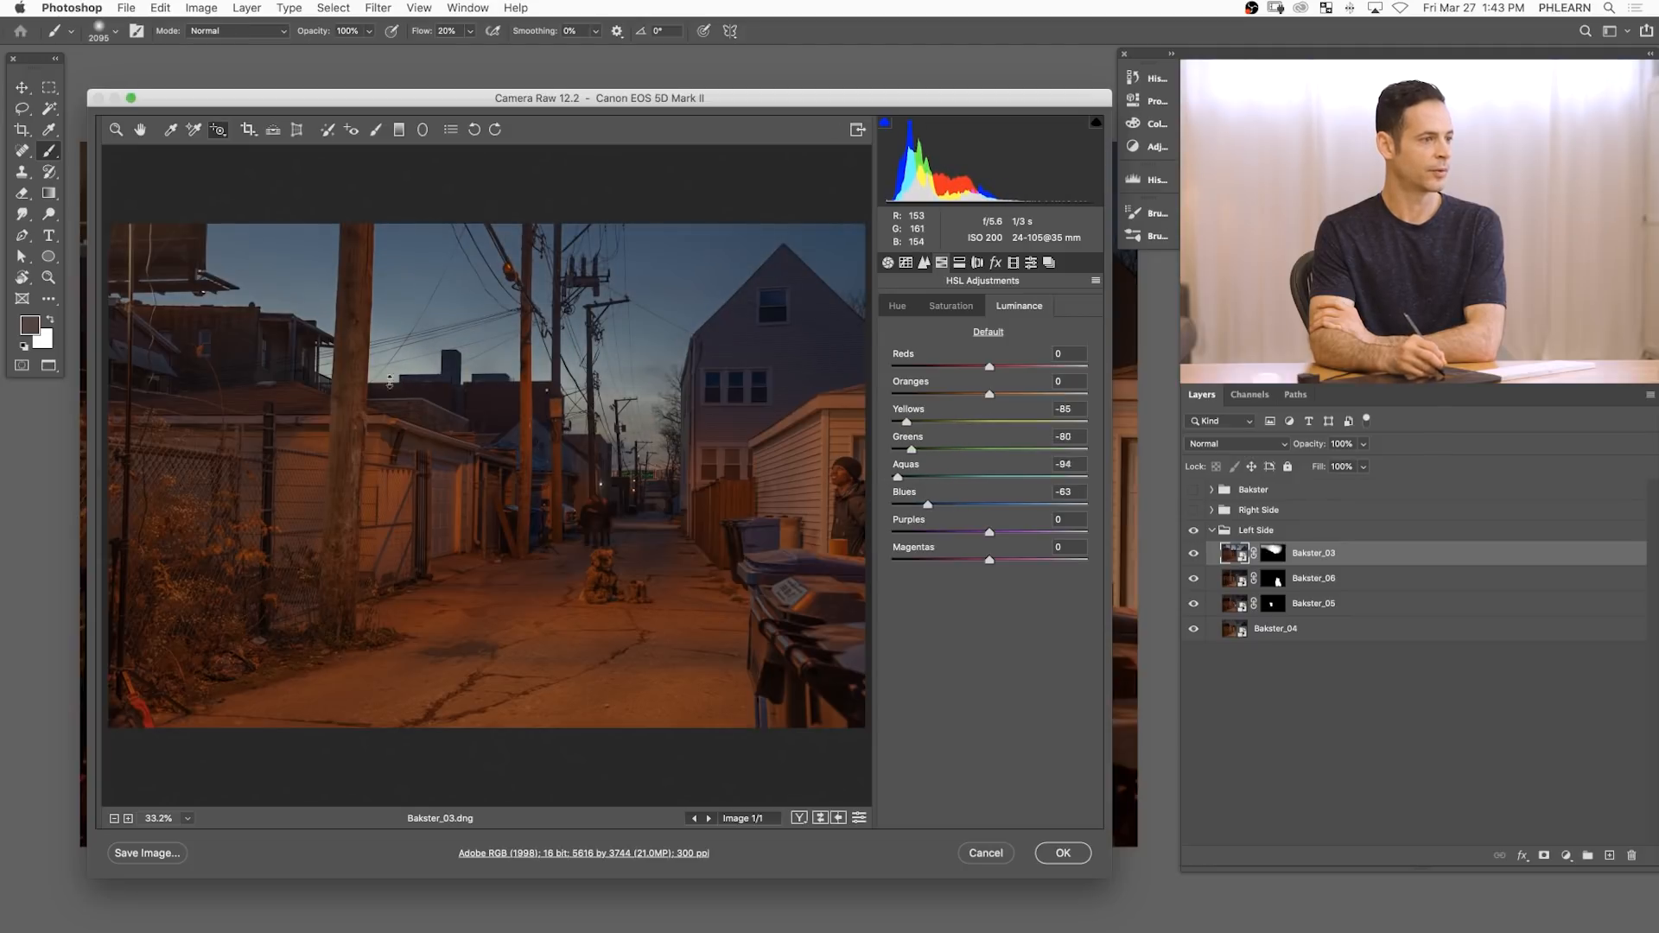
drag(494, 321, 470, 316)
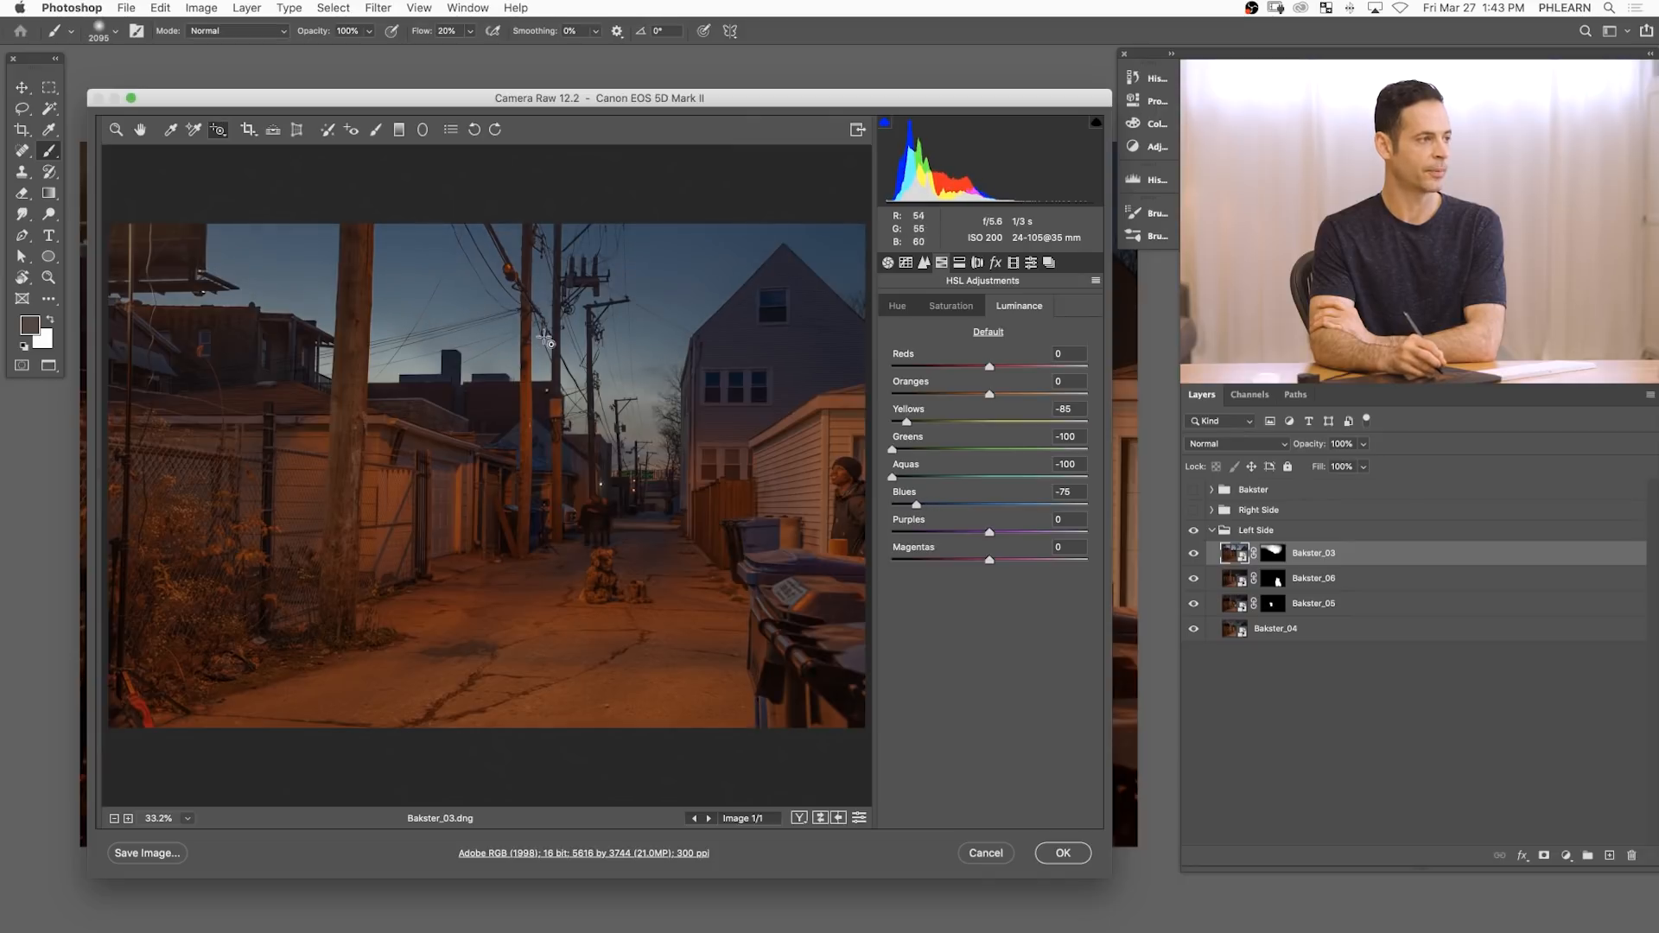
click(1063, 853)
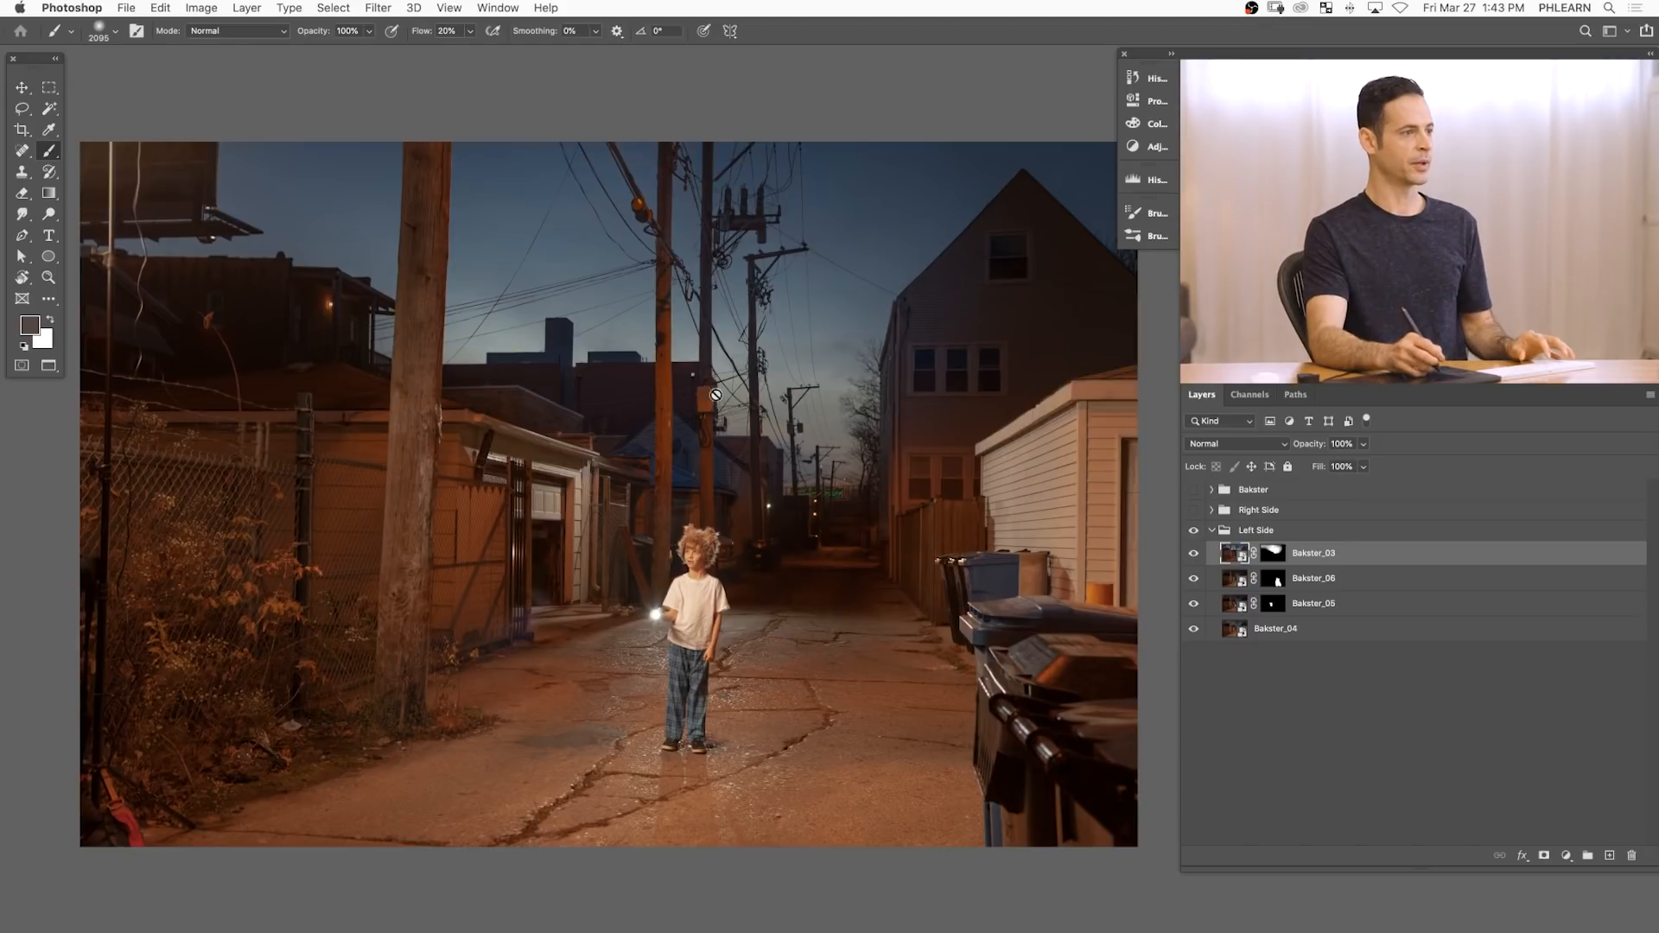
- Reveal Bakster_03 over the dark house and sky at the photo's right edge by painting its mask white, and compare before and after
drag(808, 518, 776, 521)
click(1278, 556)
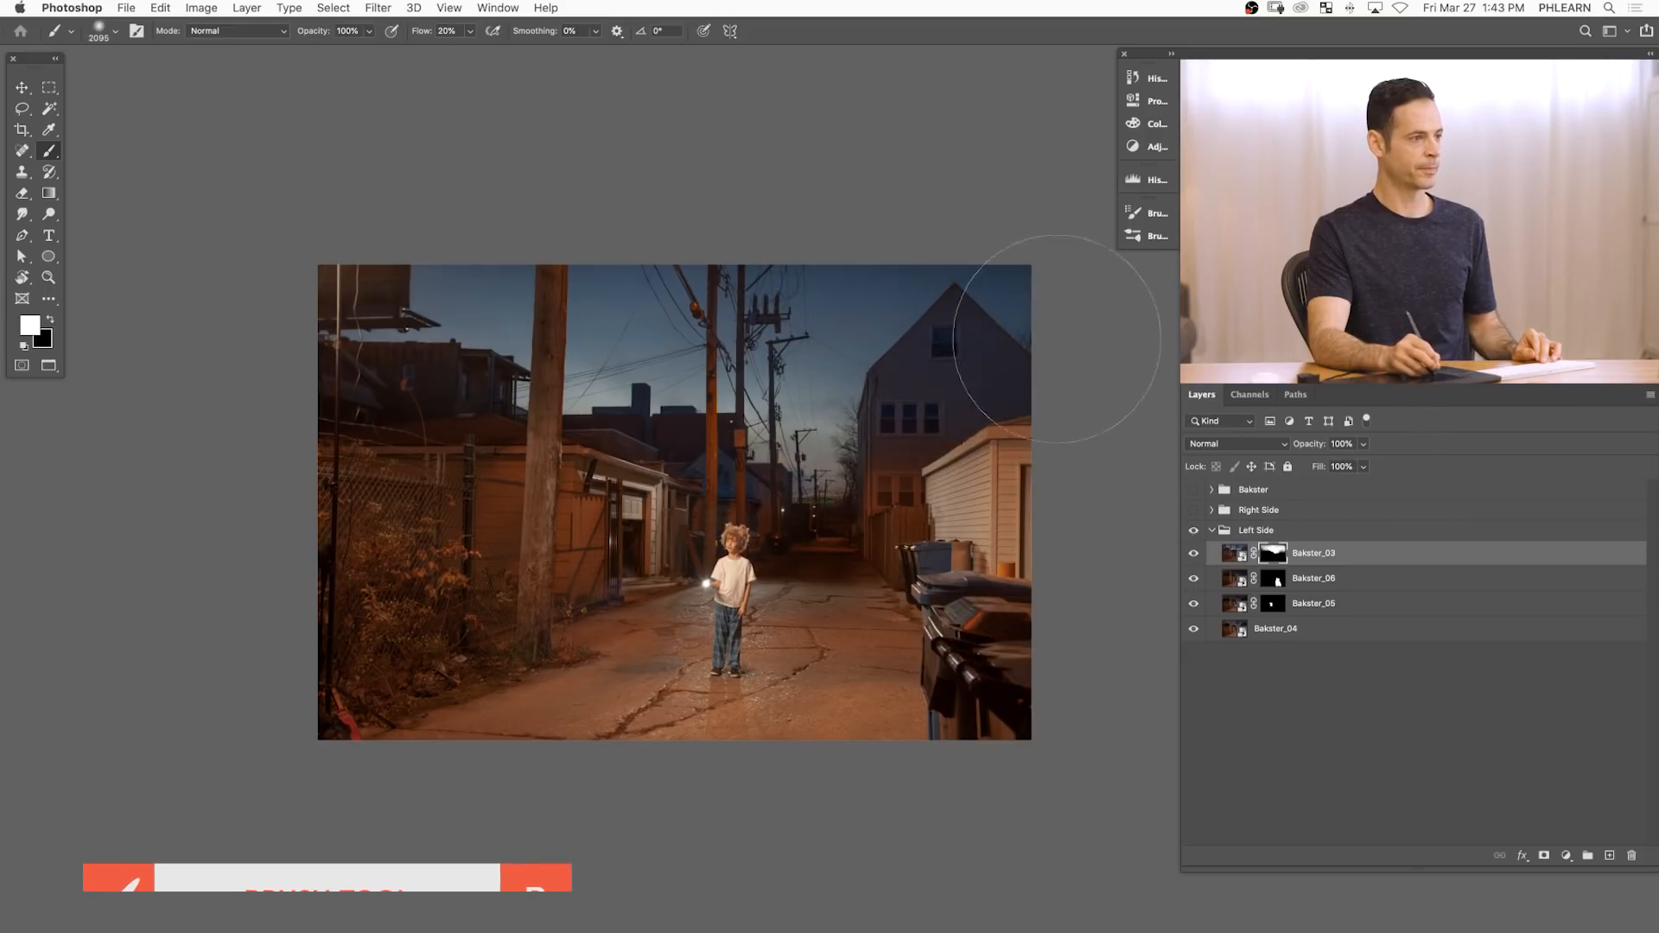
click(1197, 556)
click(1197, 556)
click(1196, 556)
click(1196, 556)
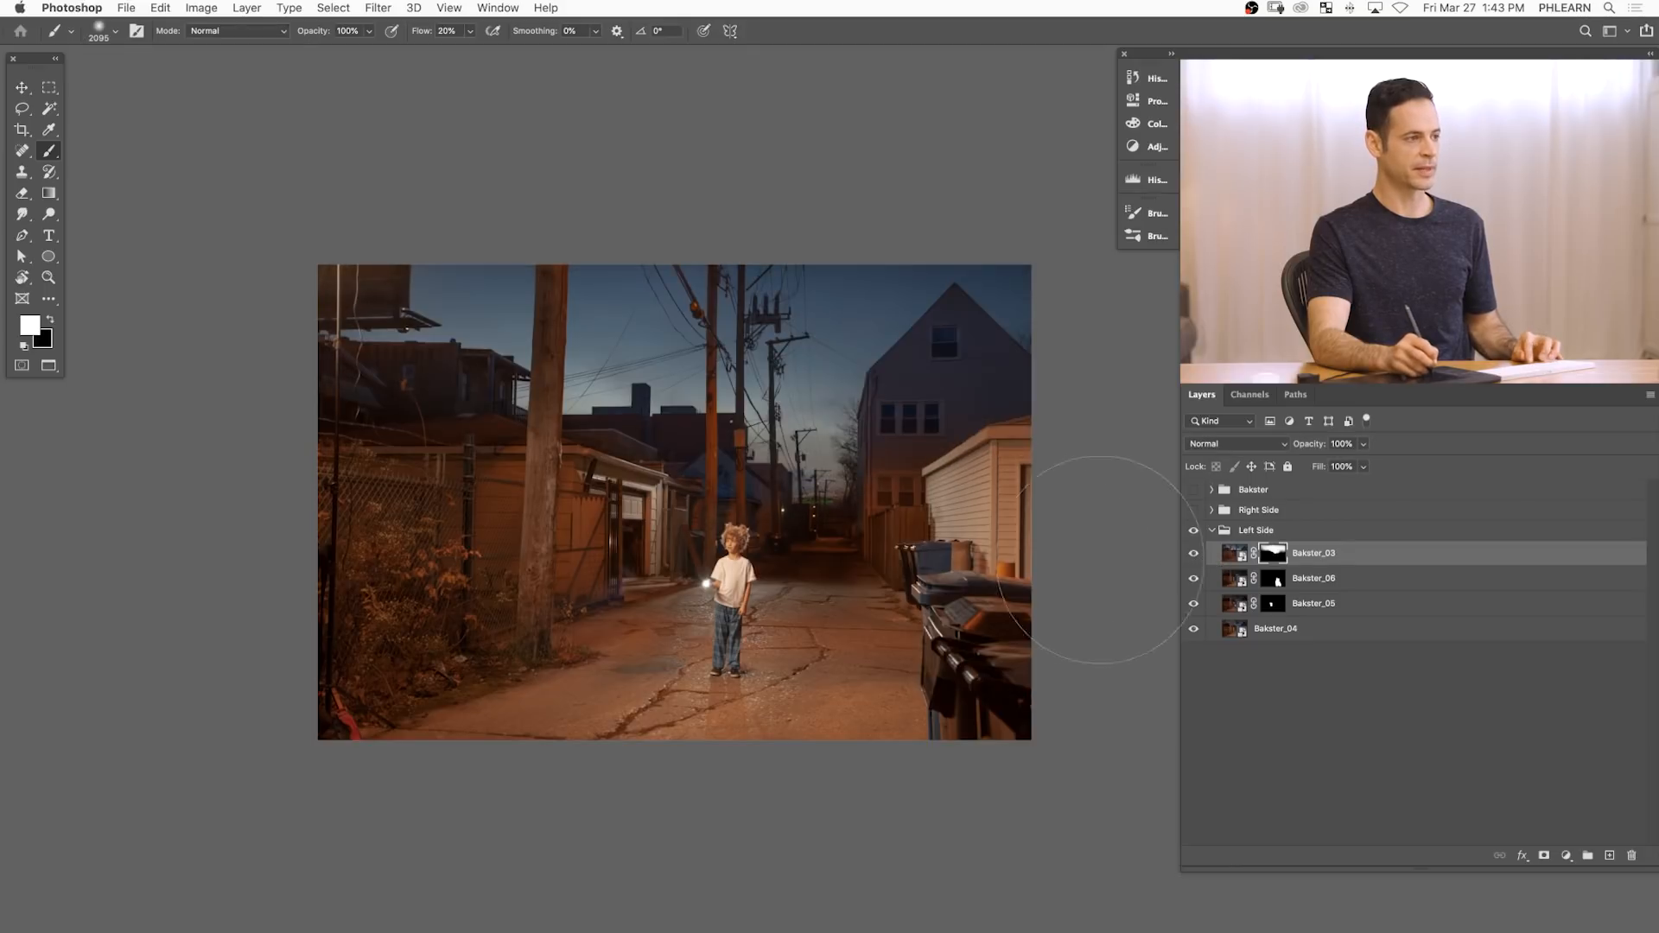
- Darken and flatten the Bakster_03 smart object in Camera Raw to Exposure -3.60 and Contrast -84
double_click(1232, 555)
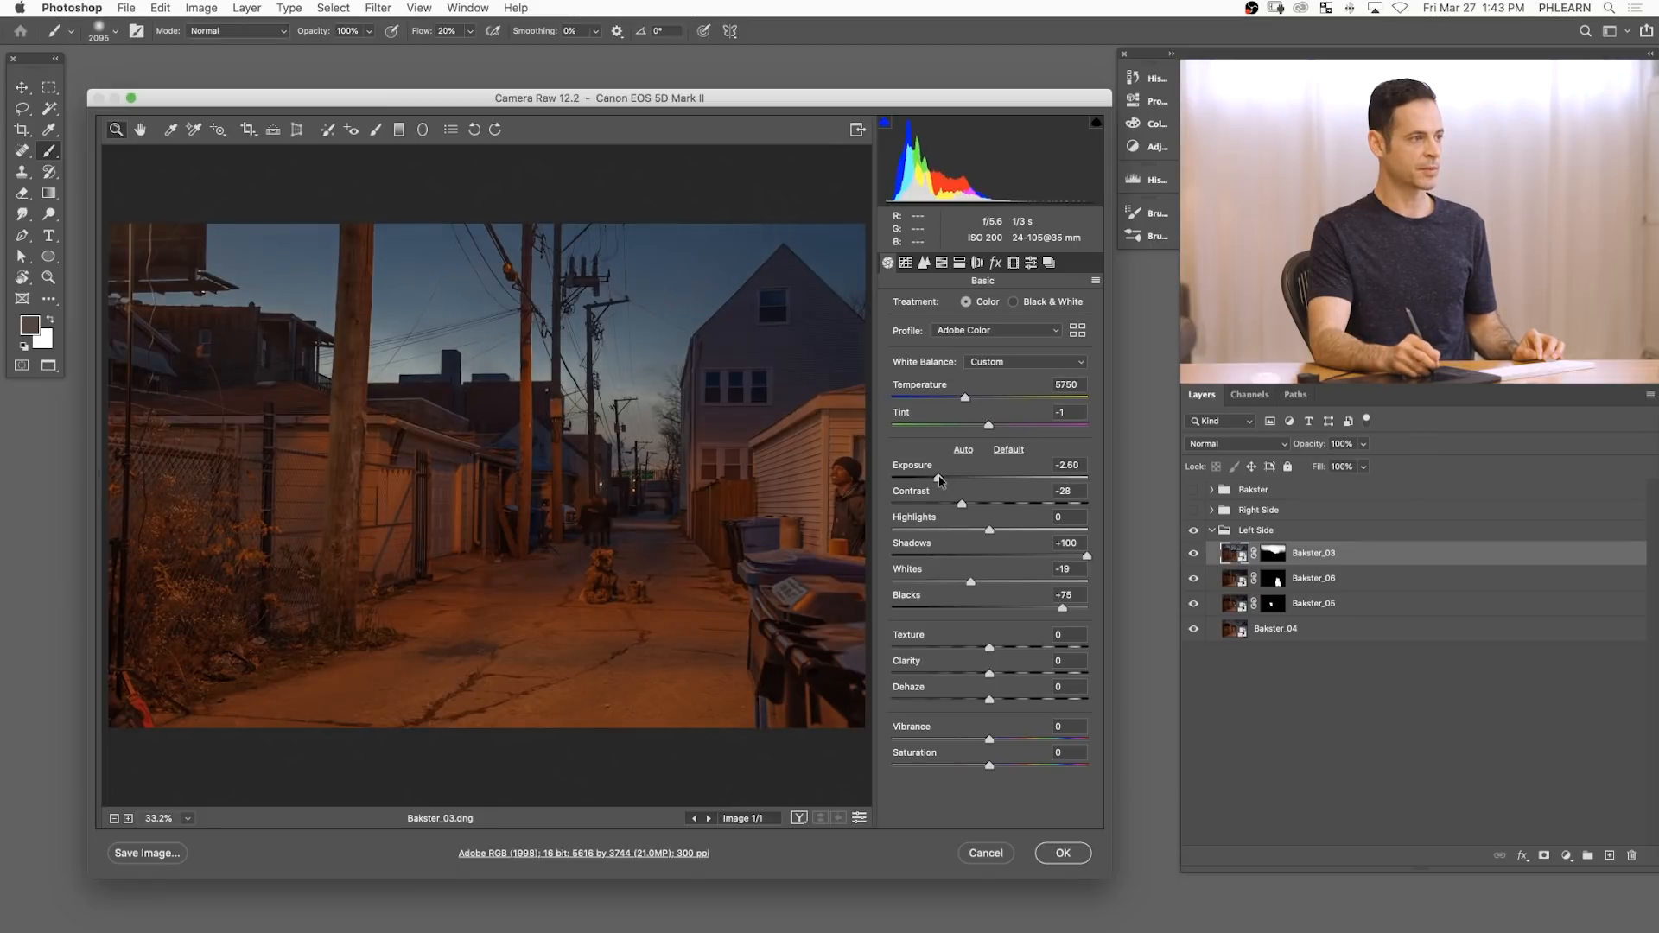
mouse_move(935, 478)
mouse_down()
mouse_move(954, 506)
mouse_move(933, 507)
mouse_up()
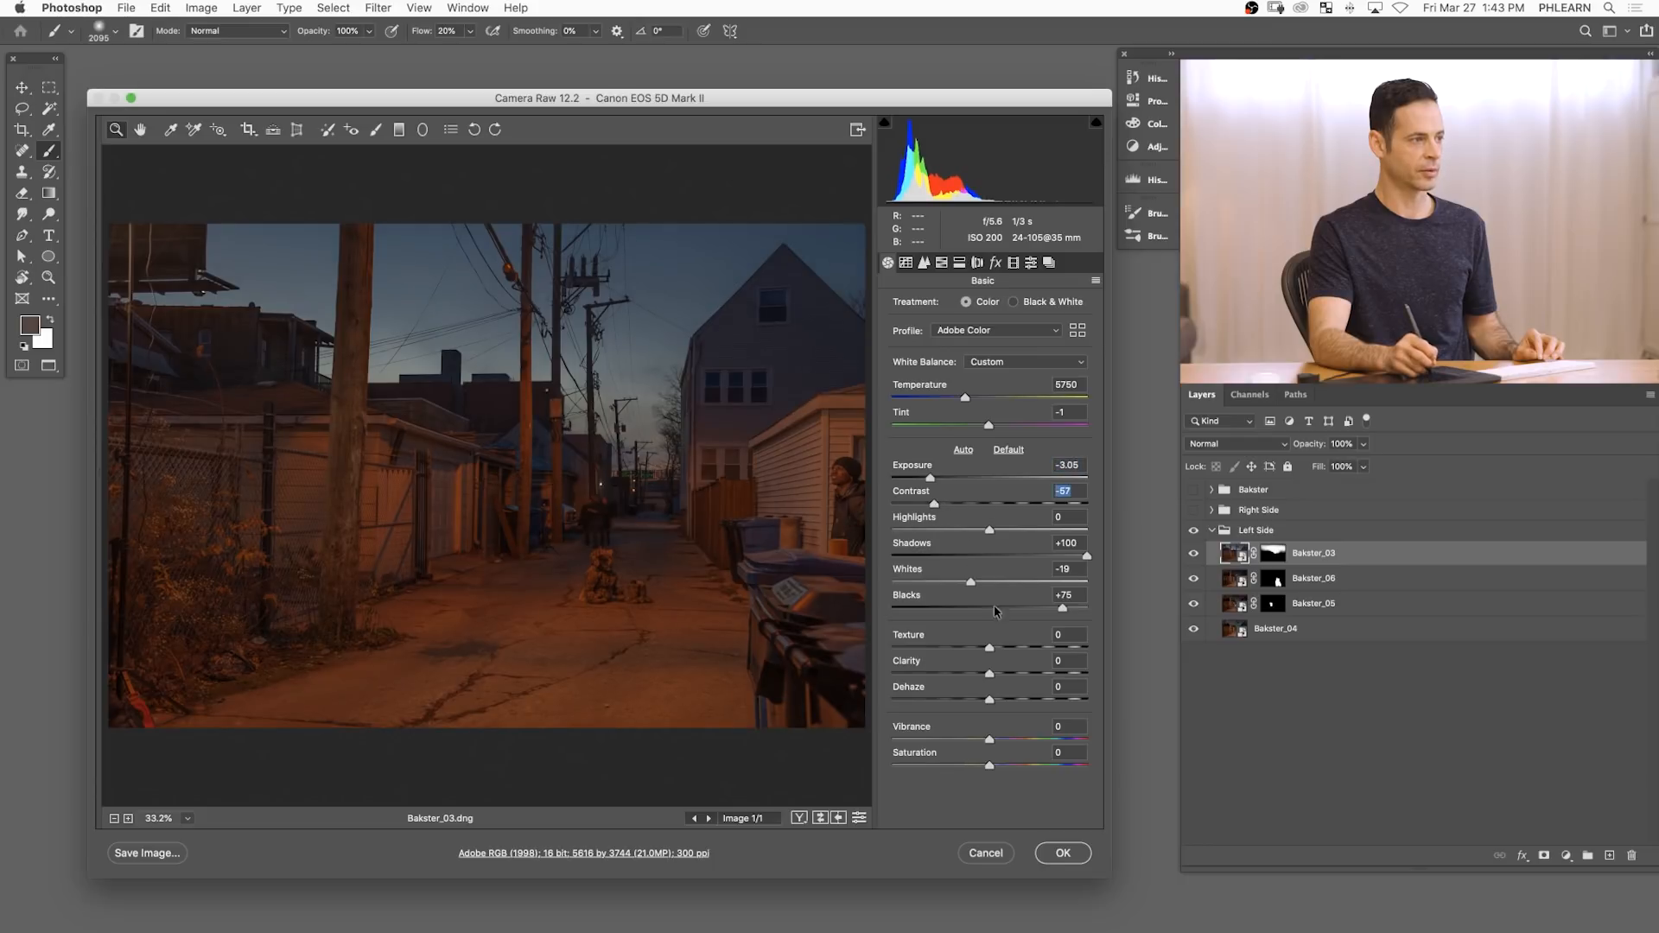
click(1064, 854)
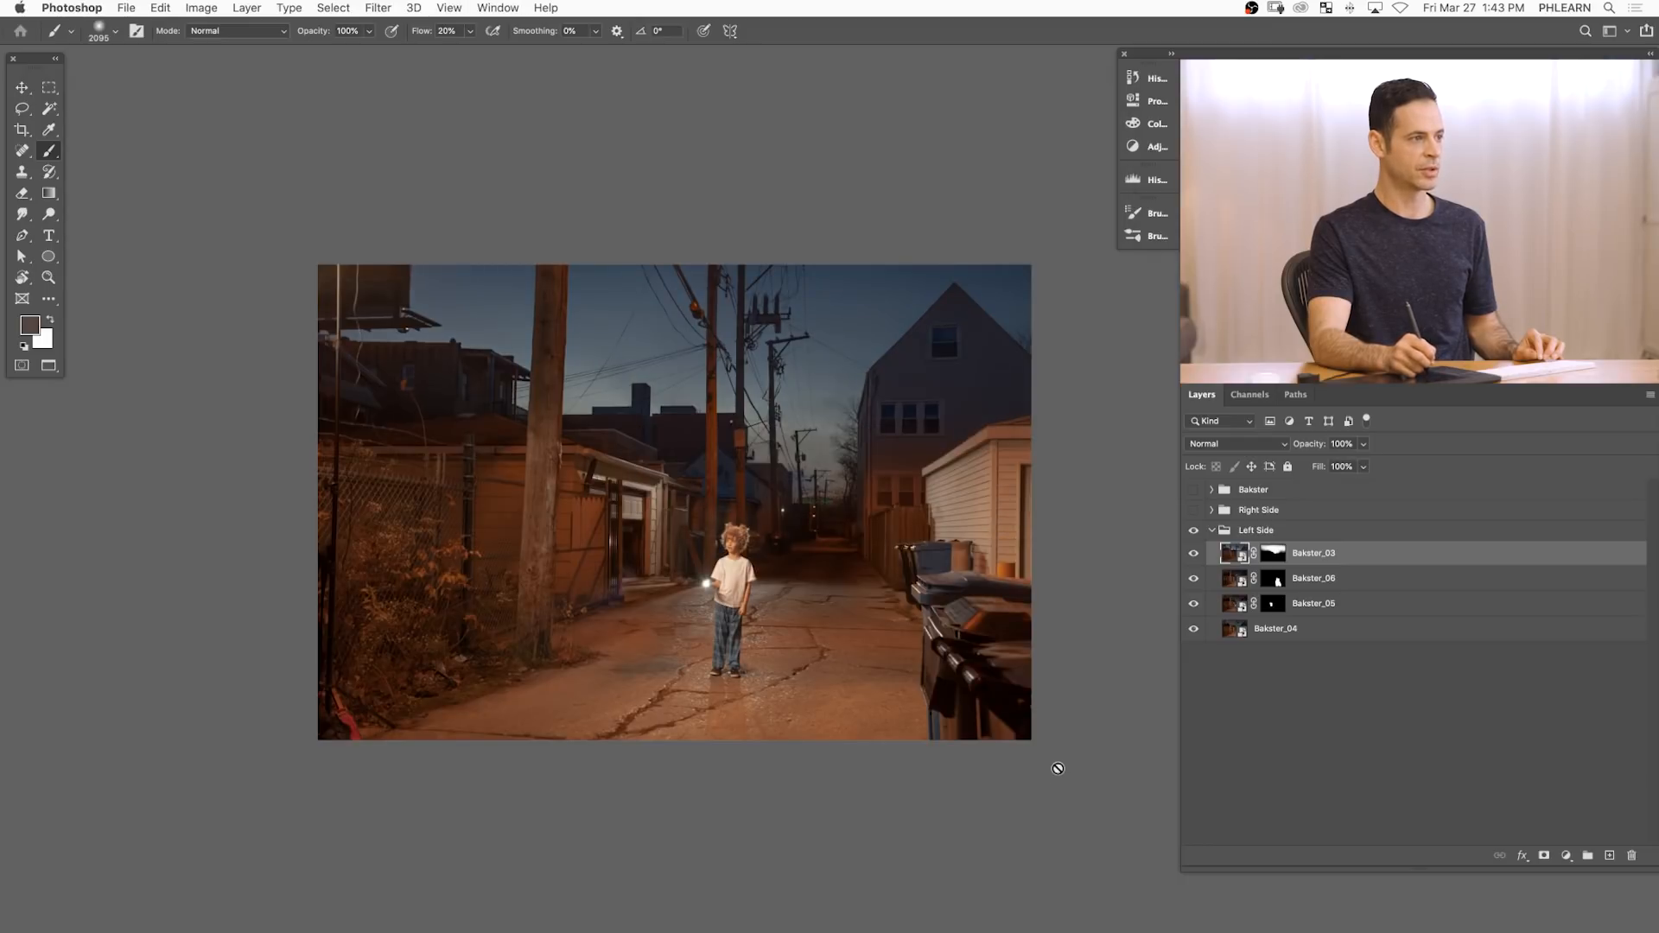
double_click(1231, 556)
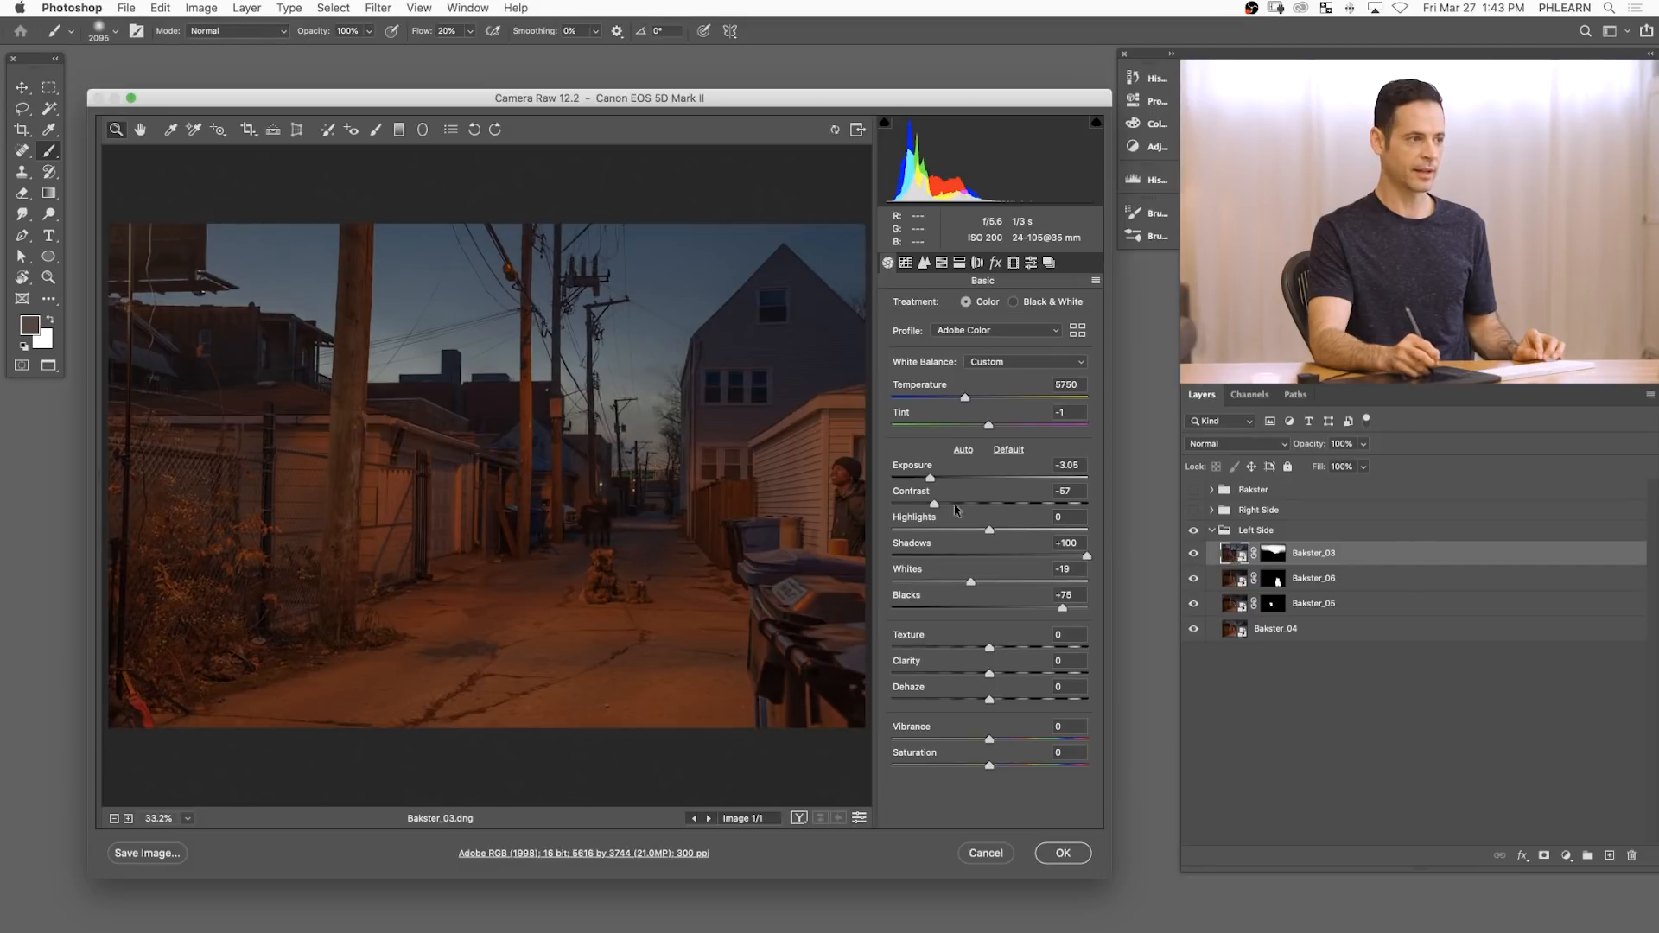
drag(931, 480, 908, 506)
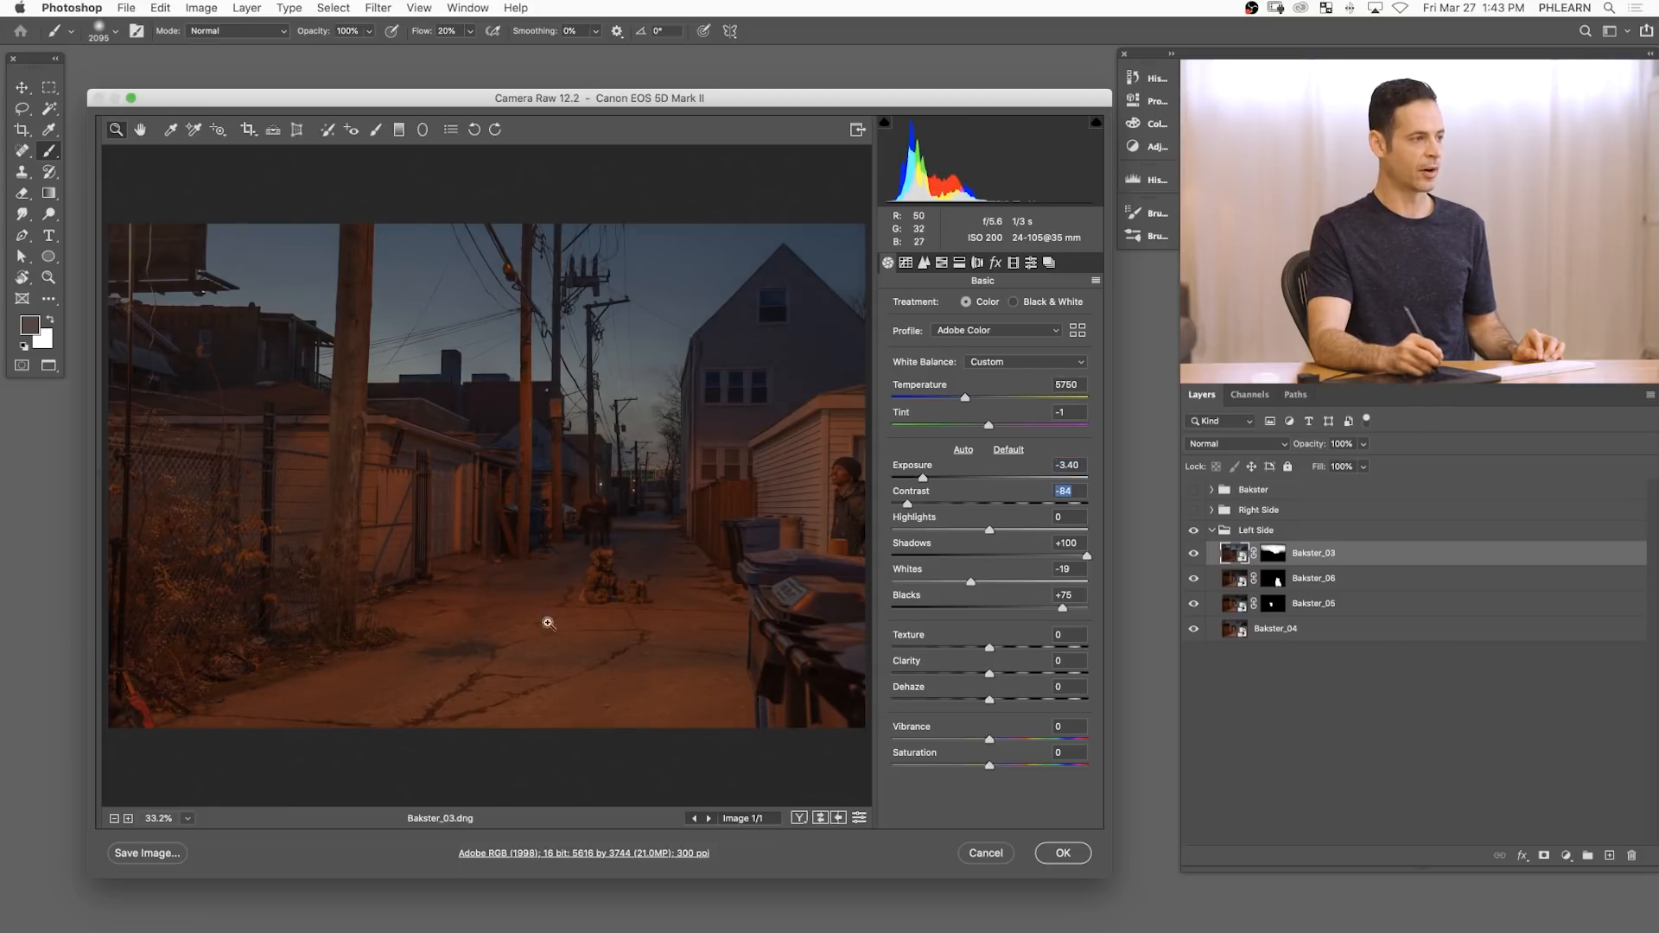
click(1063, 852)
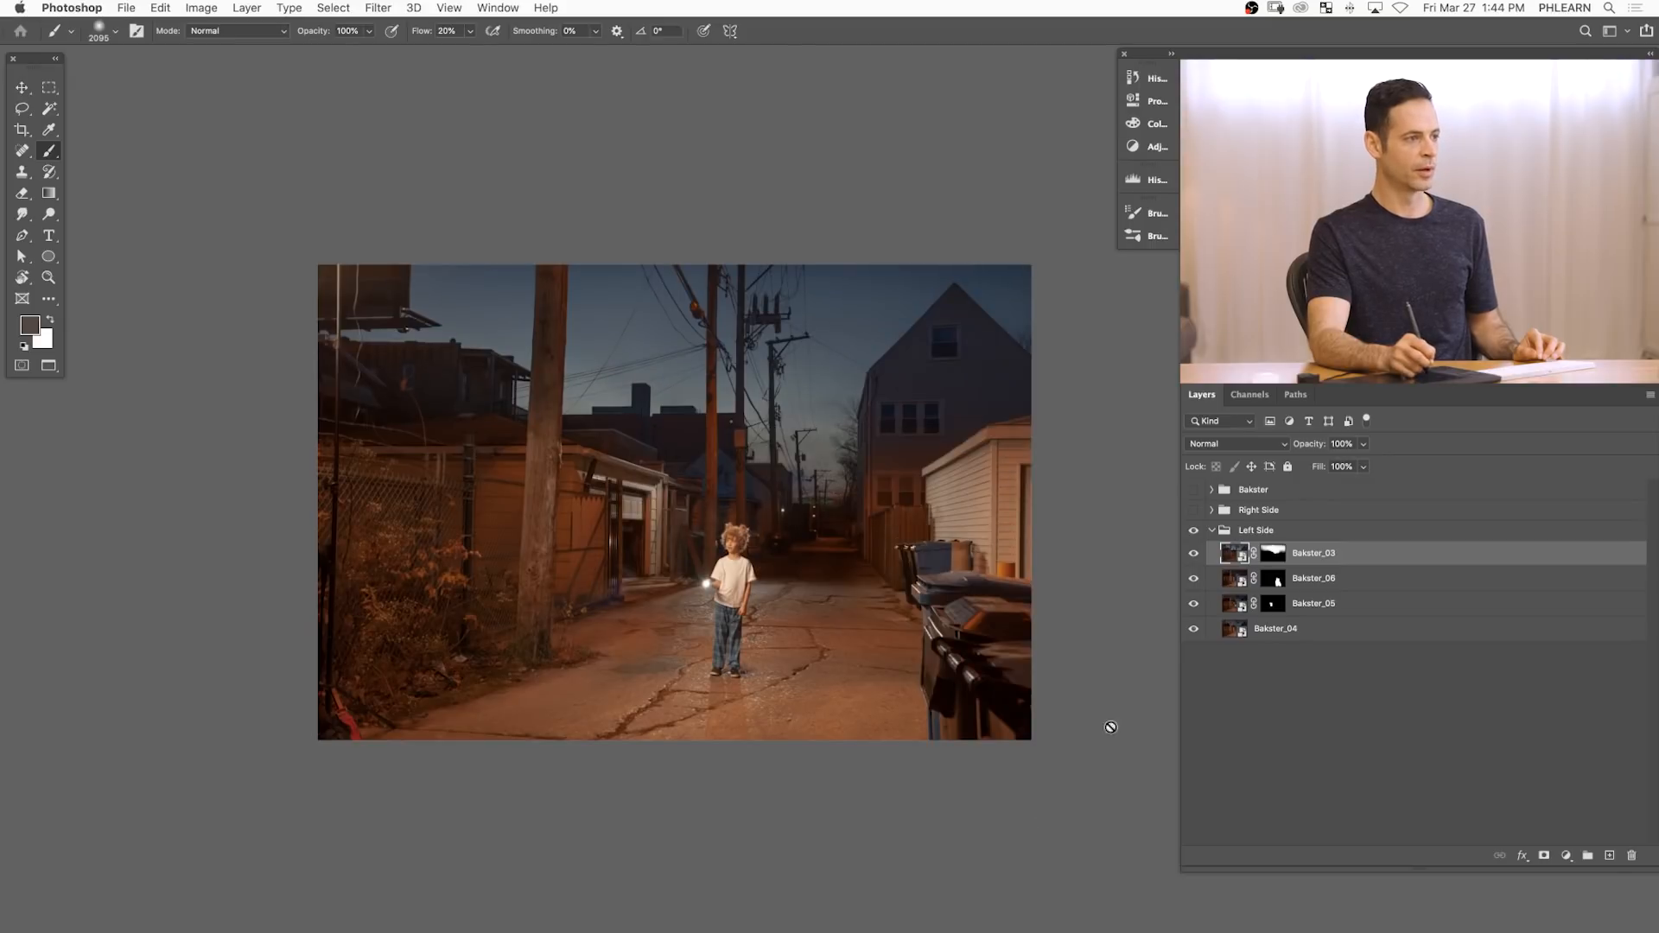
double_click(1227, 557)
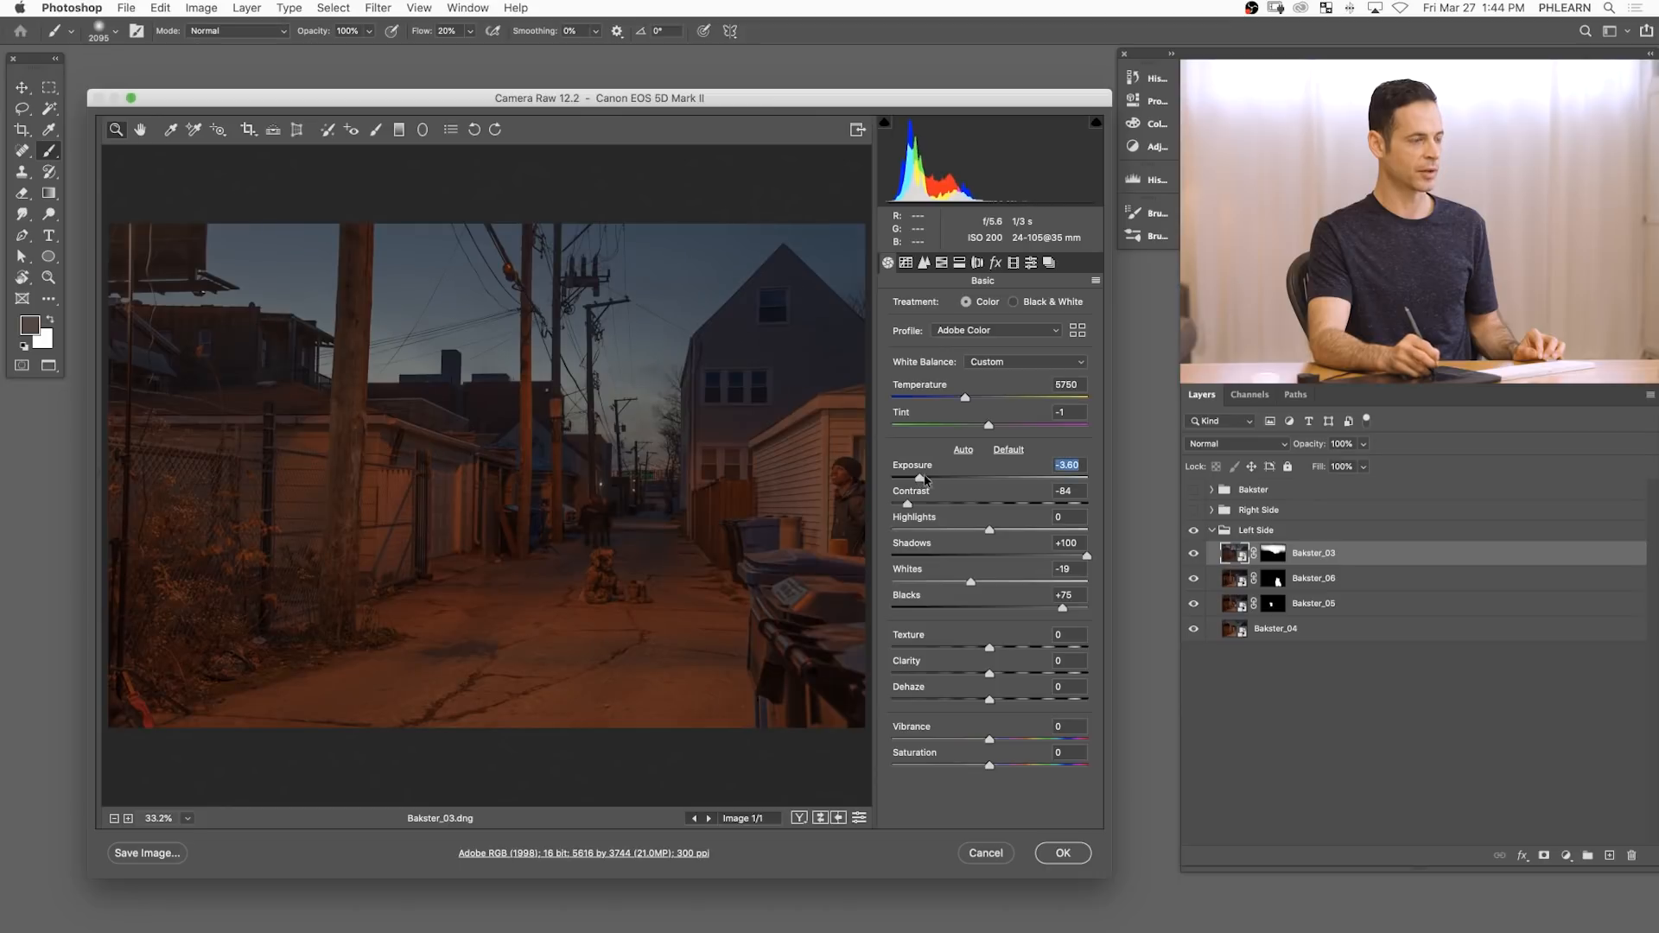
click(1056, 852)
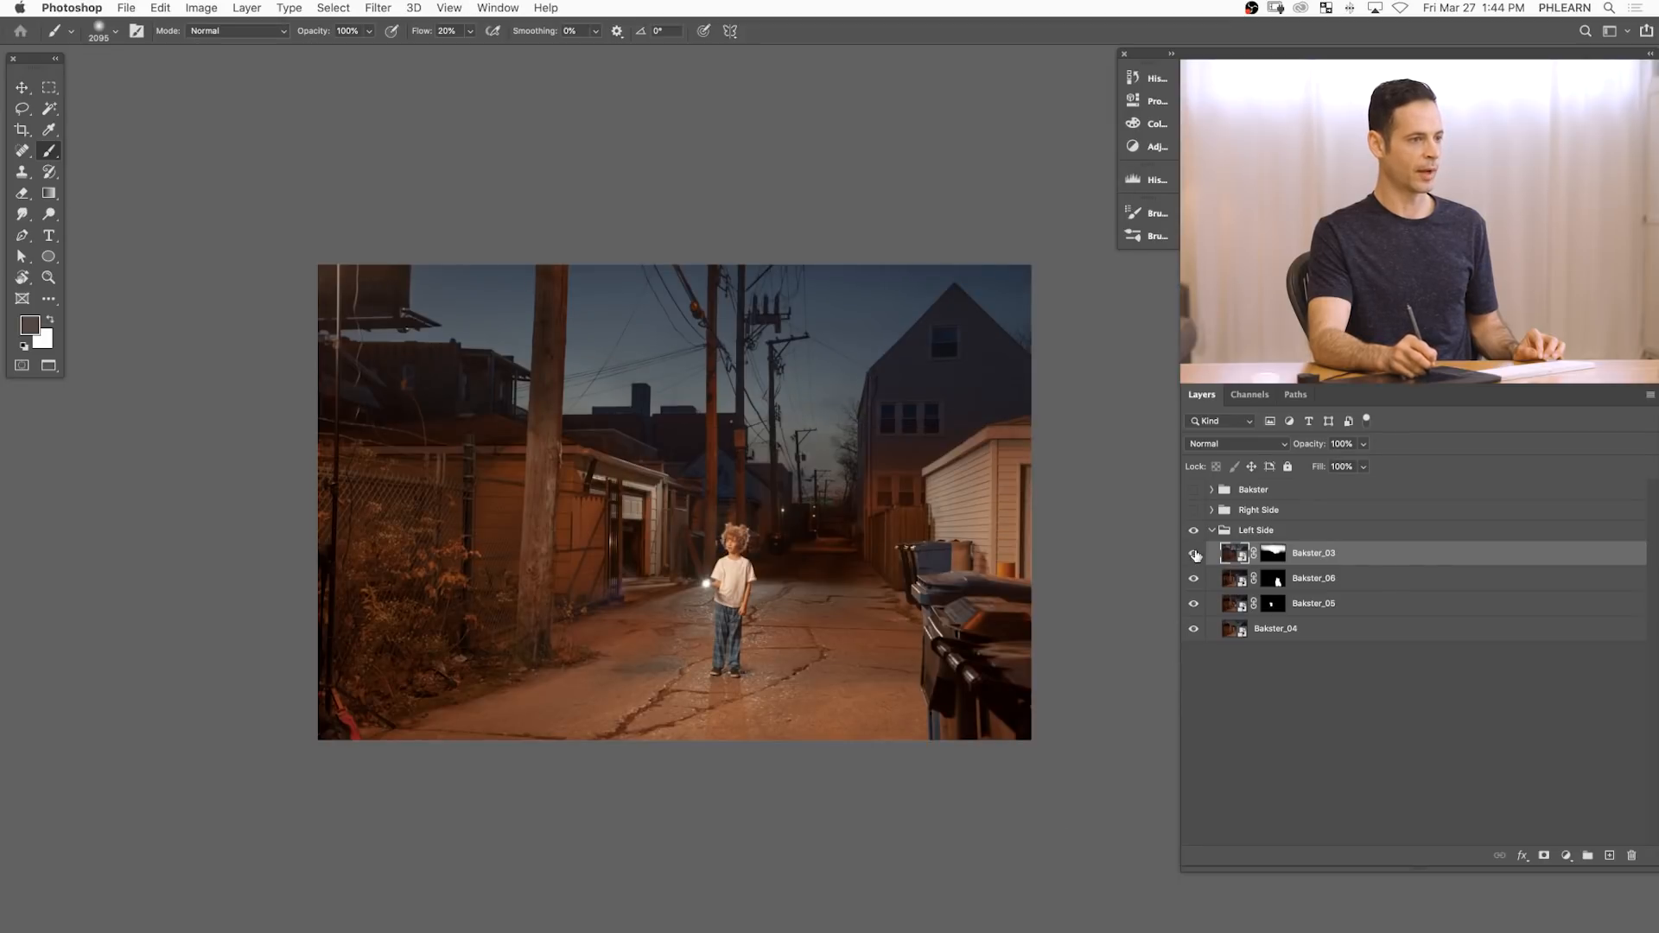
- Compare the alley's sky, rooftops and streetlight area with and without the Bakster_03 layer by repeatedly toggling its visibility
click(1195, 554)
click(1194, 554)
click(1195, 555)
click(1194, 554)
click(1194, 554)
click(1194, 555)
click(1195, 557)
click(1194, 556)
click(1194, 556)
click(1194, 555)
click(1194, 555)
click(1194, 556)
click(1264, 557)
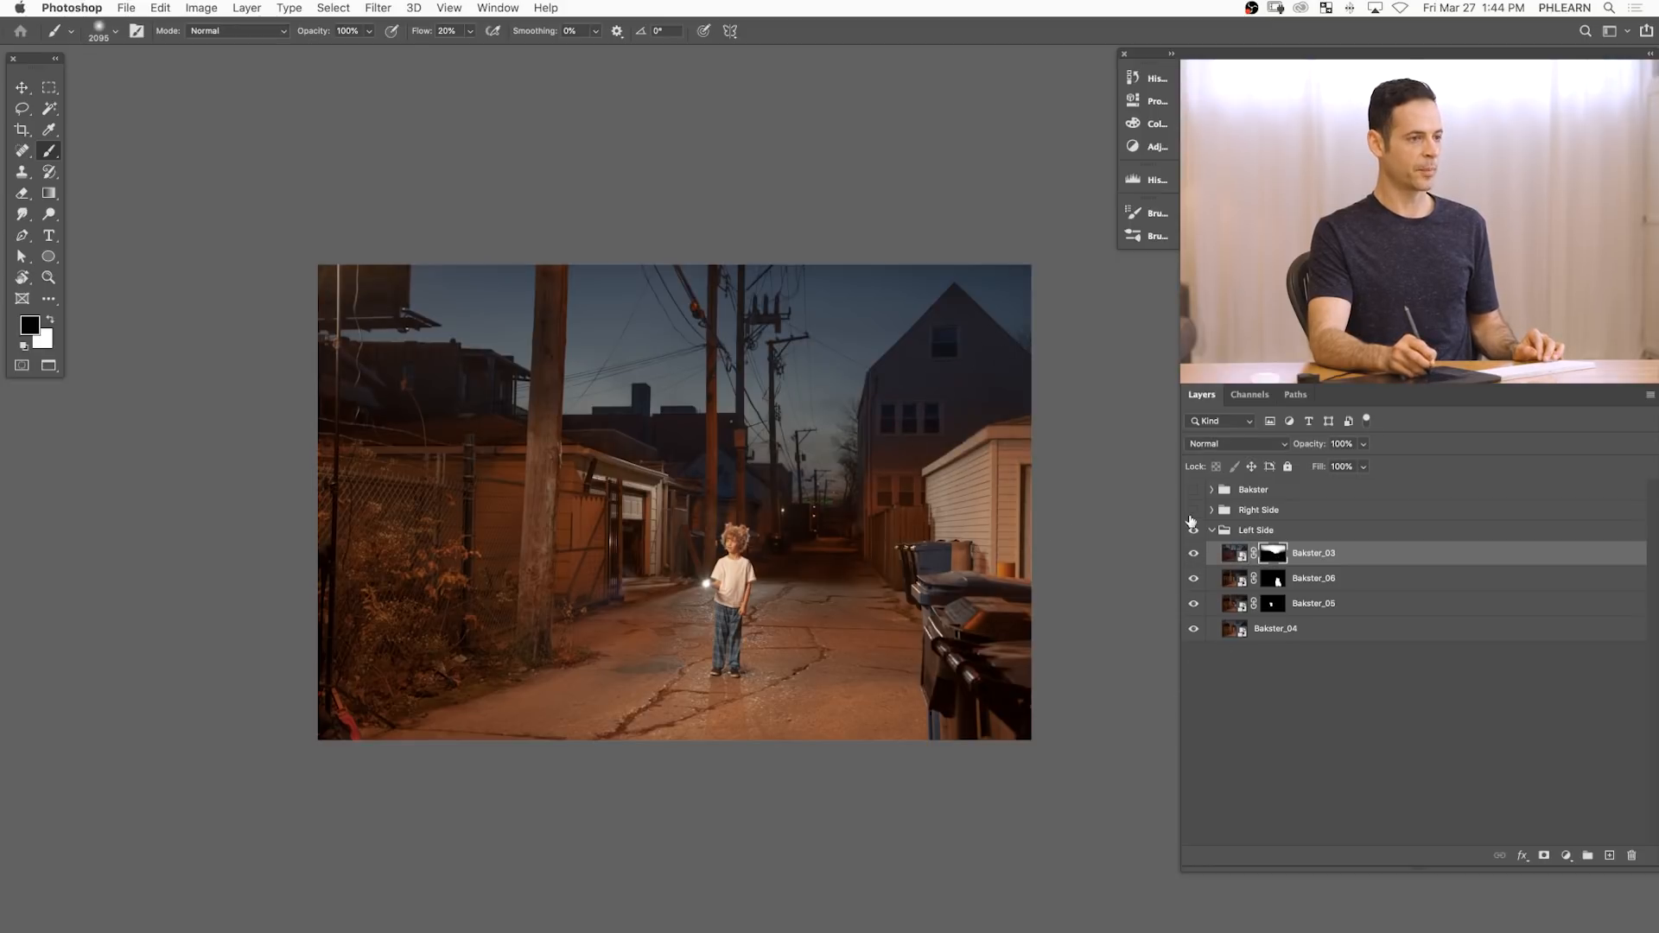
click(1187, 554)
click(1186, 555)
click(1186, 555)
click(1186, 554)
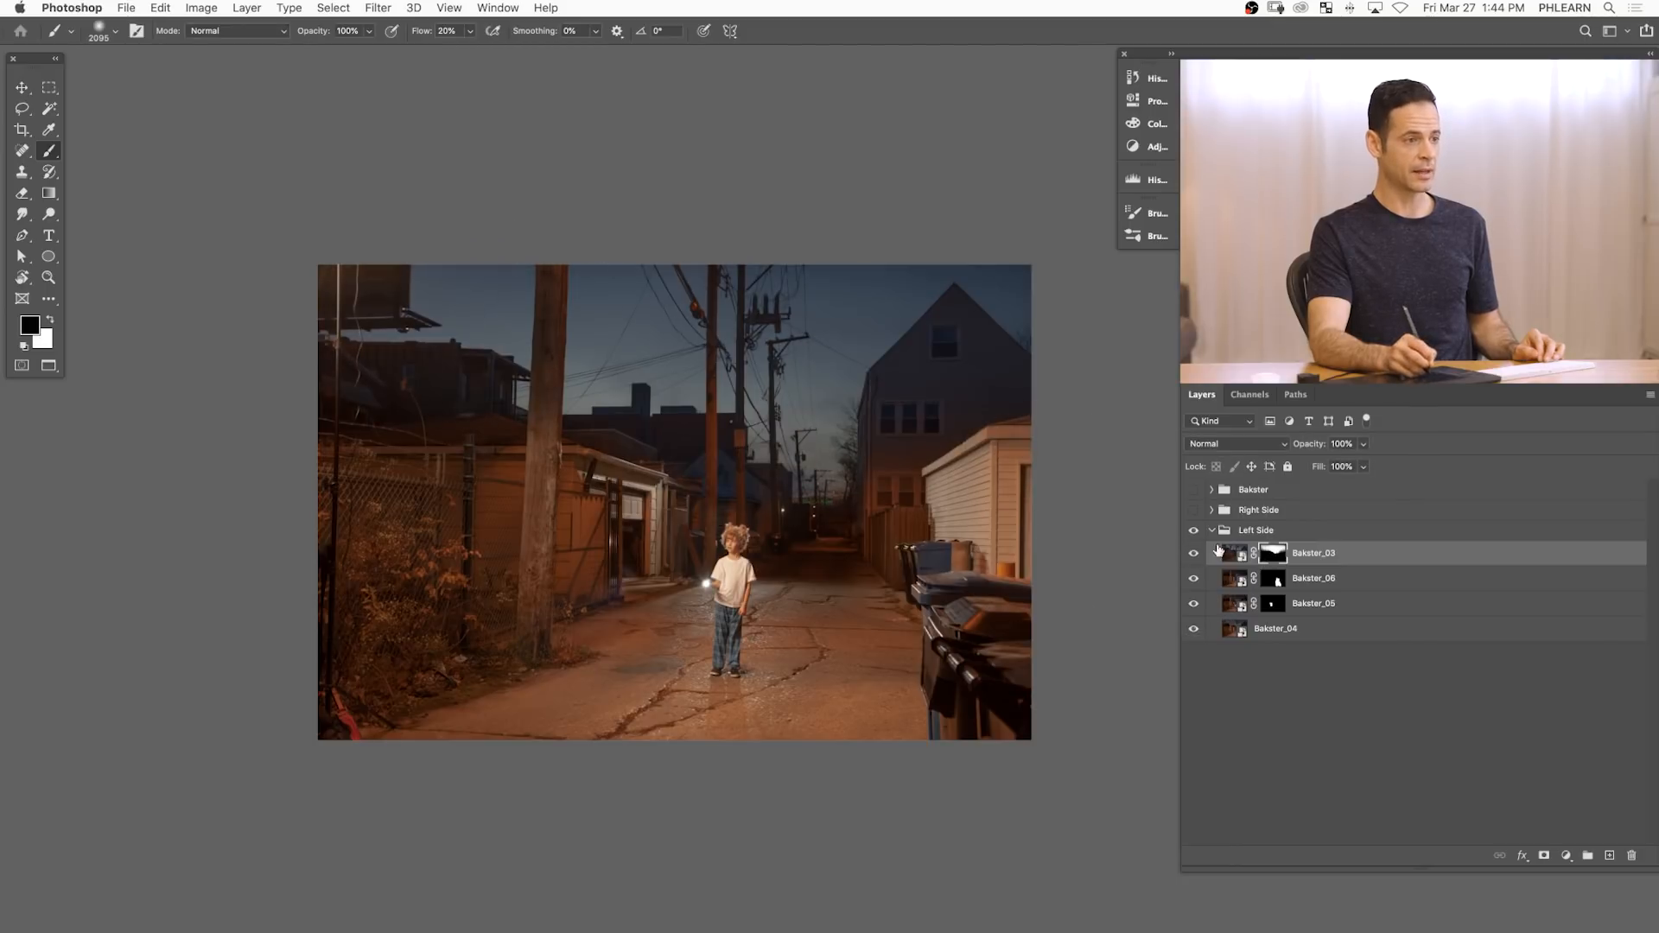
click(1195, 555)
click(1195, 555)
click(1195, 556)
click(1196, 555)
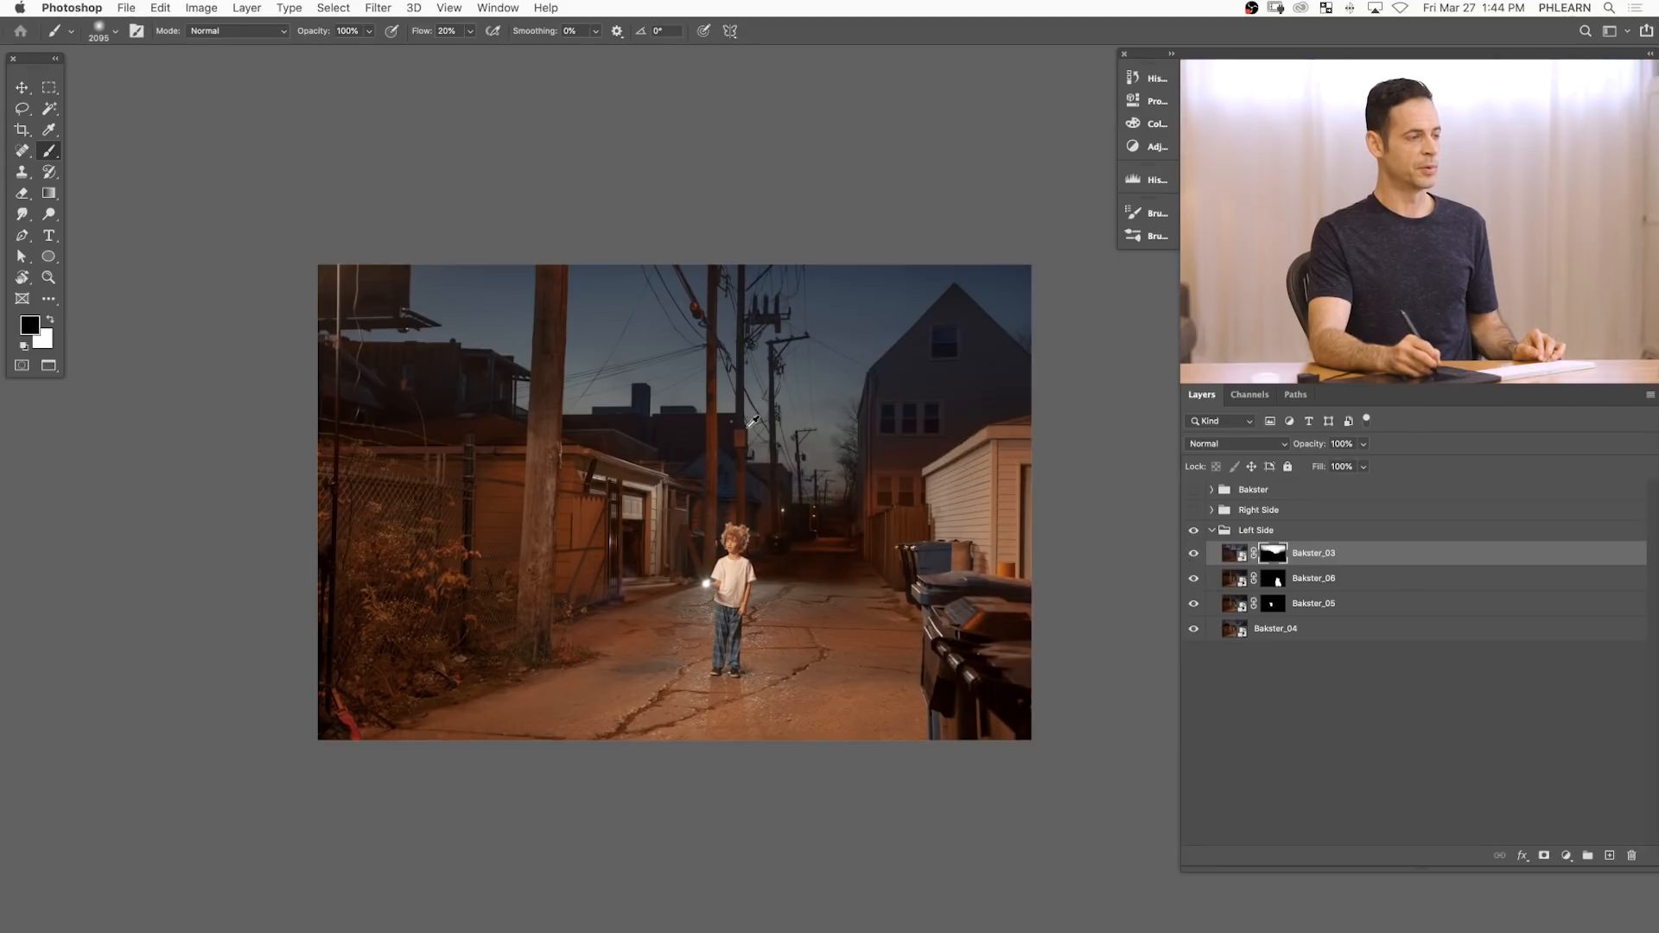
click(1193, 560)
click(1194, 560)
click(1194, 560)
click(1194, 559)
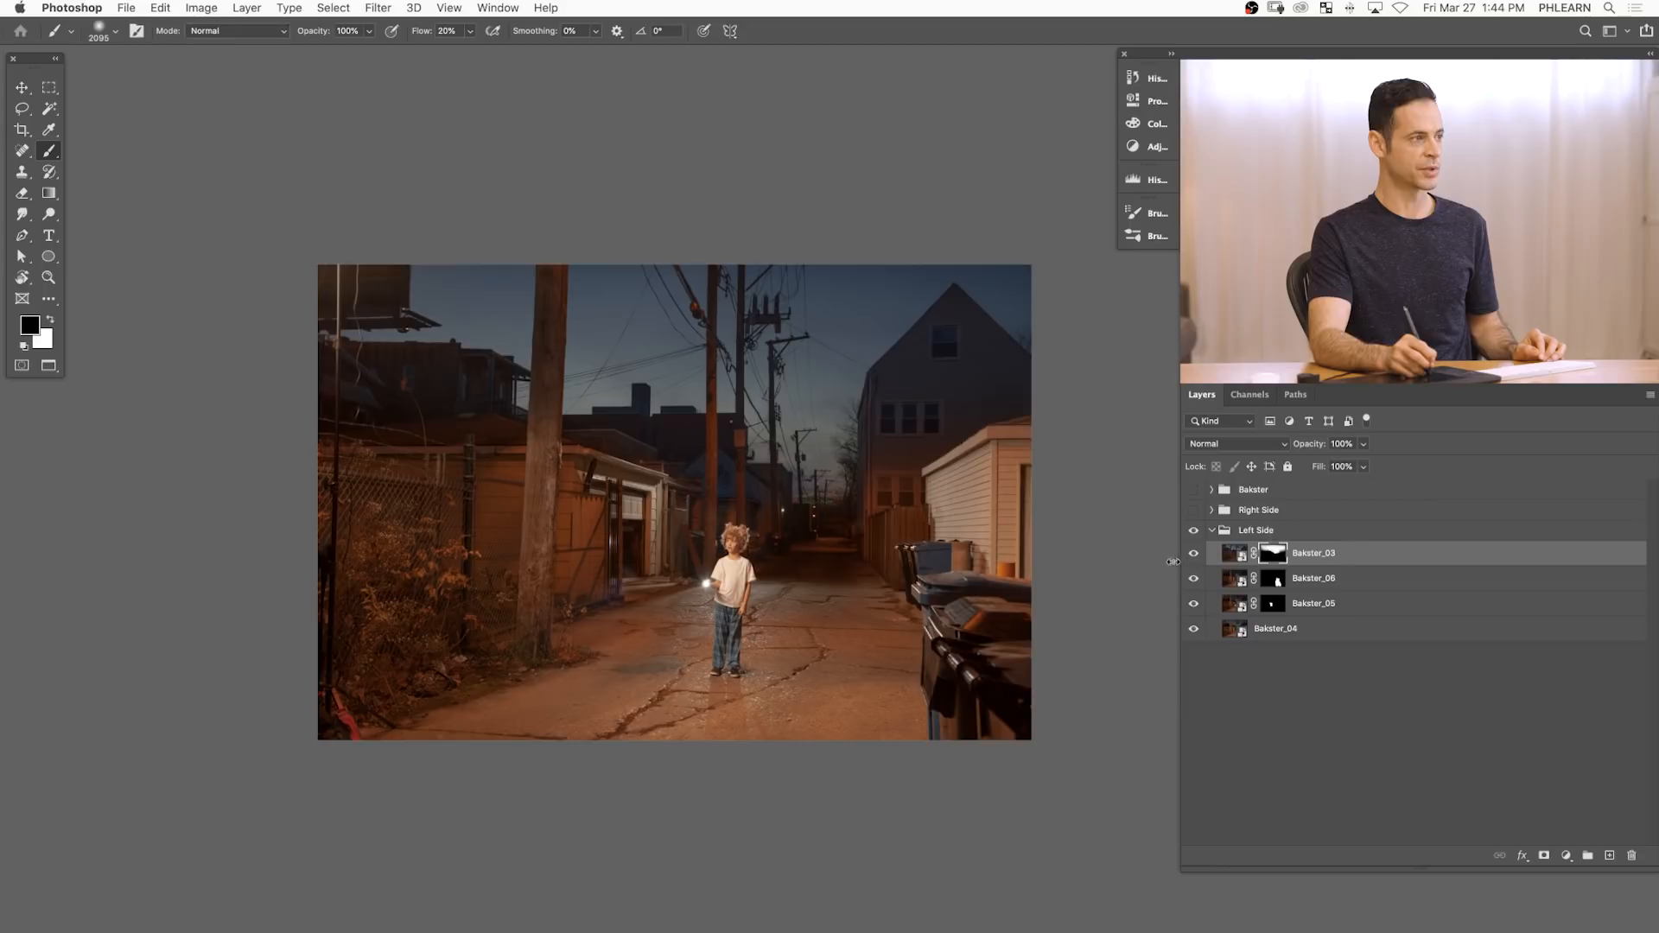
- Review the composite up close by hiding Bakster_03, Bakster_06 and Bakster_05 and restoring them one by one, and collapse the Left Side group
key(x)
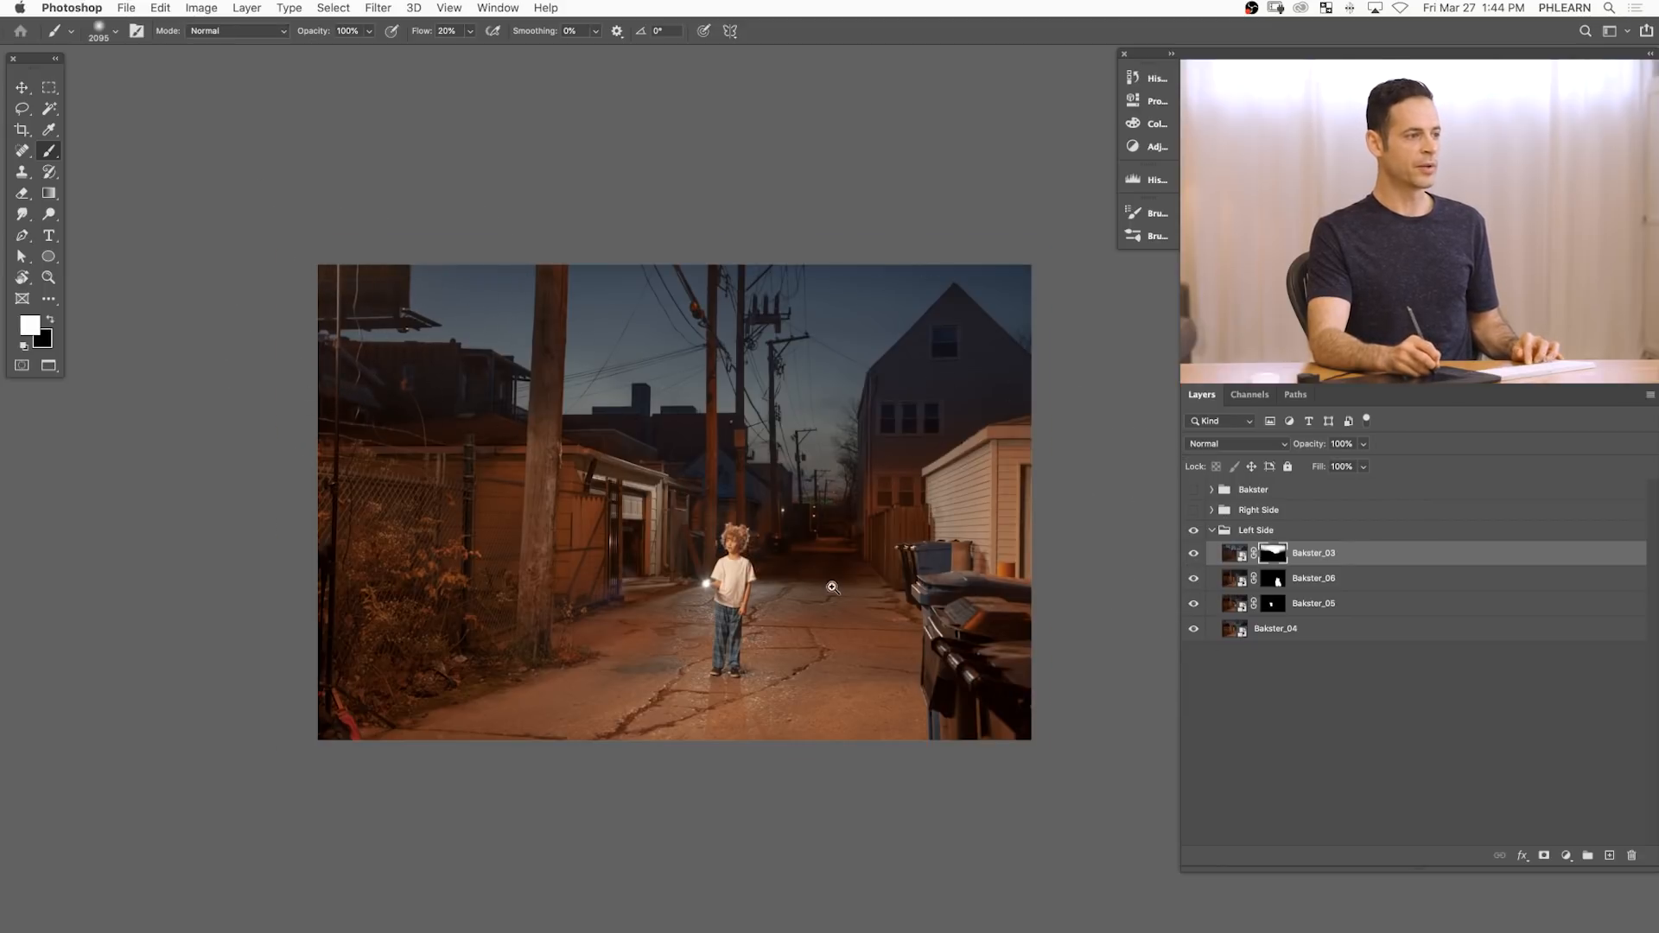
ctrl+click(827, 584)
ctrl+alt+click(860, 580)
drag(852, 574, 862, 586)
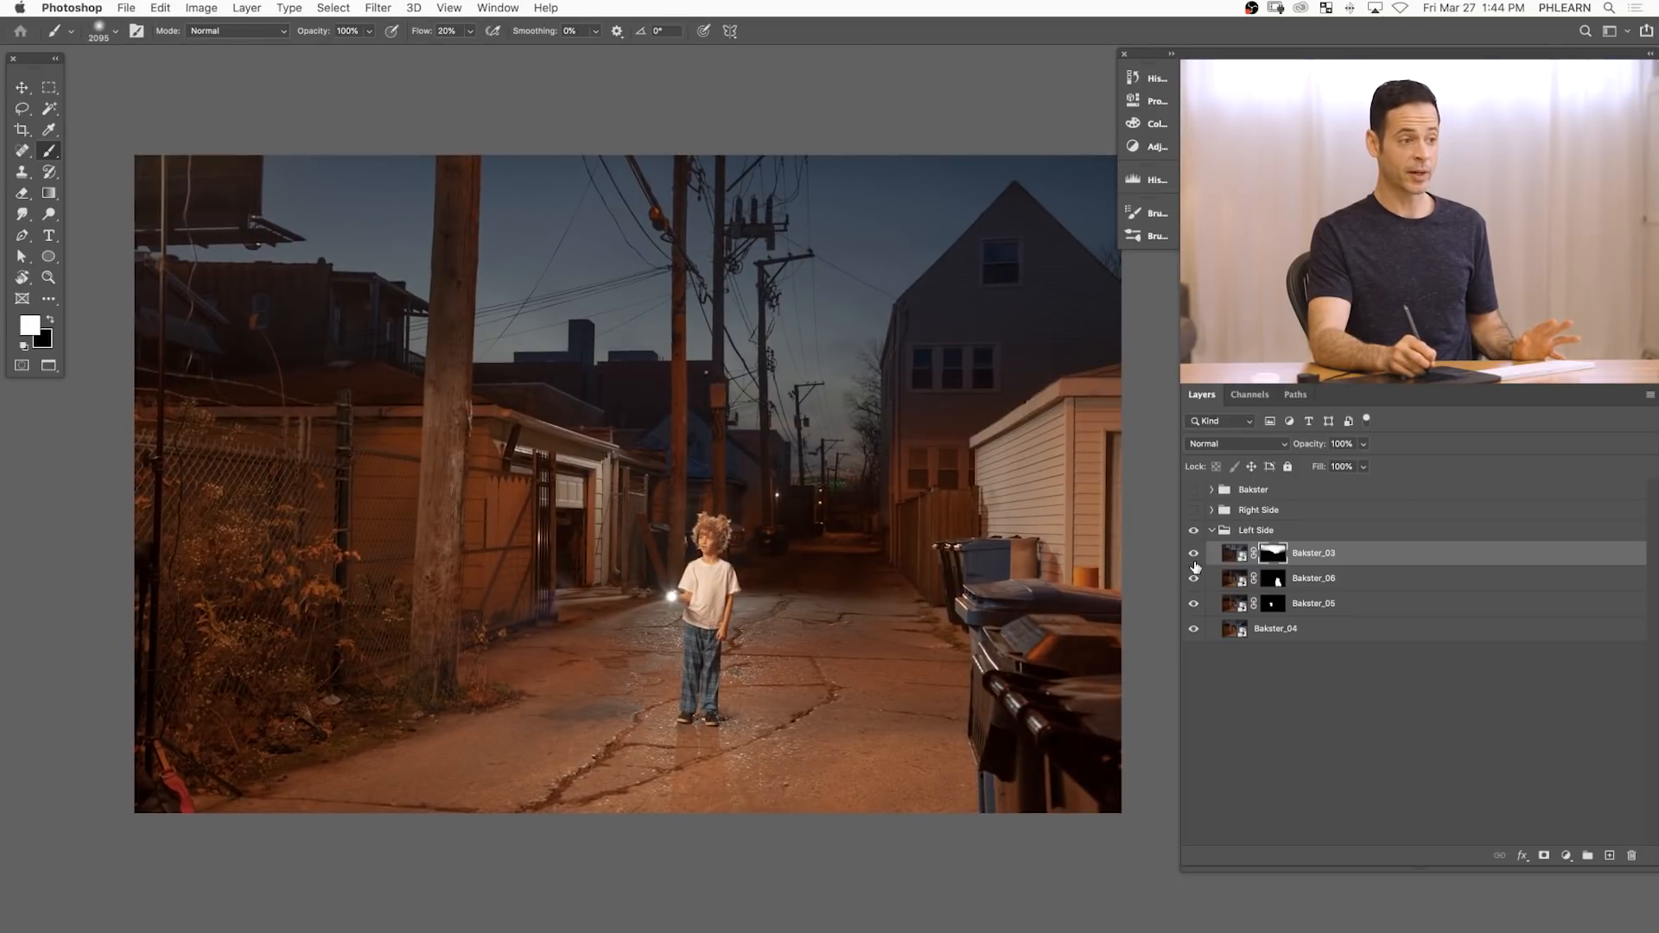
click(1193, 603)
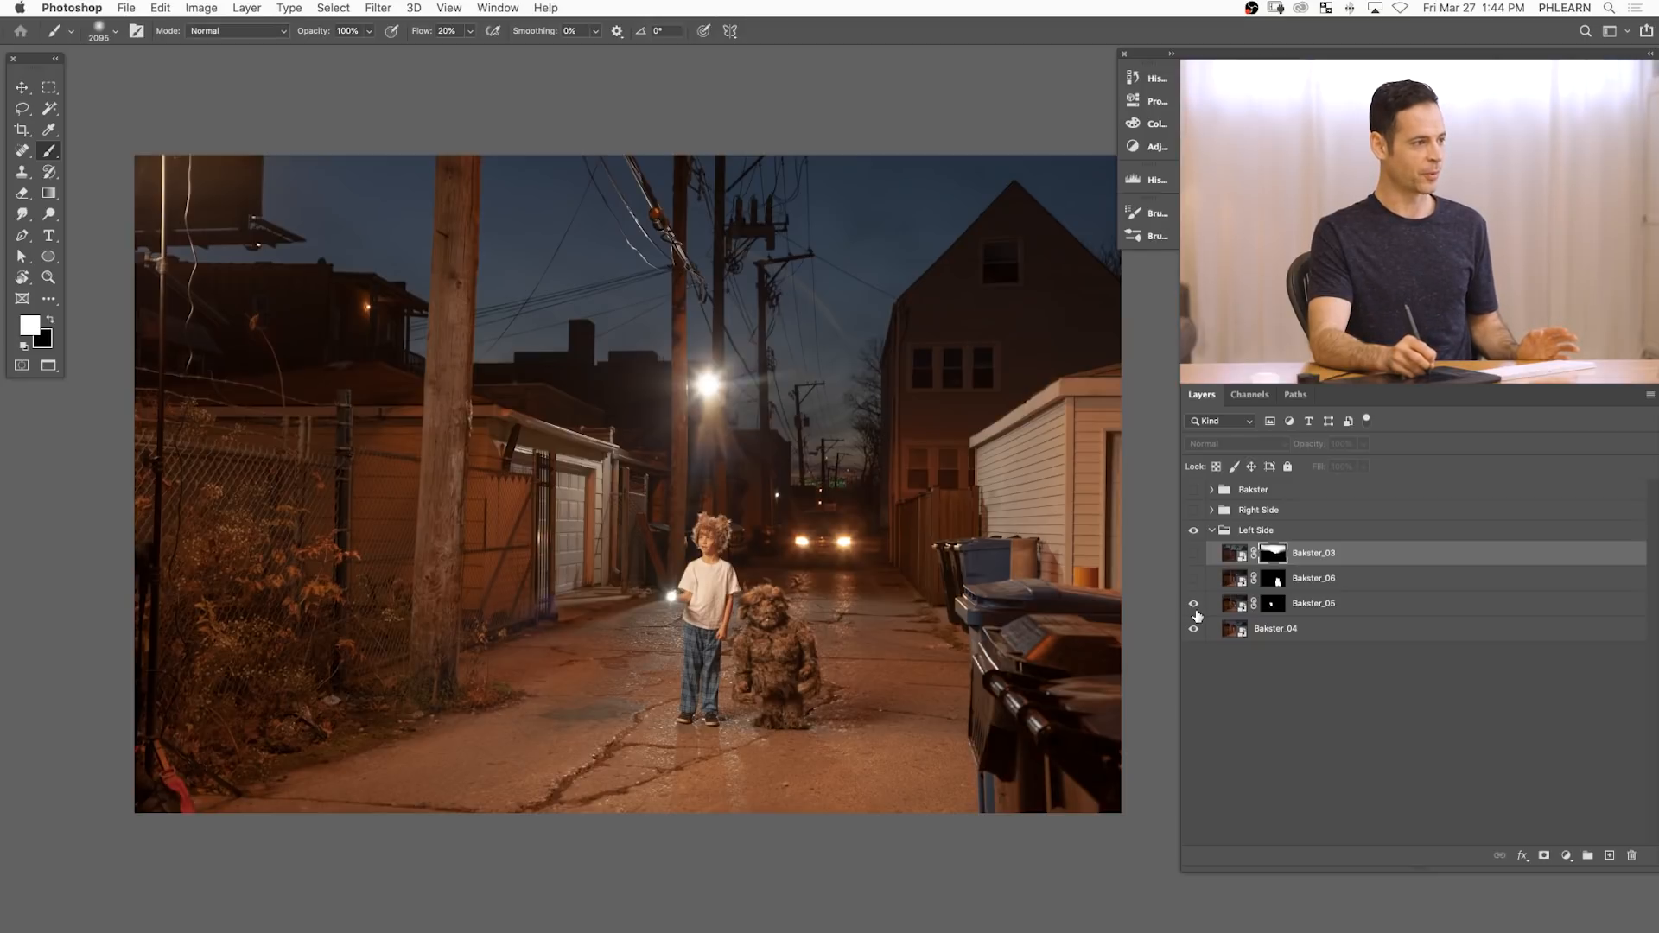
click(1194, 607)
click(1195, 580)
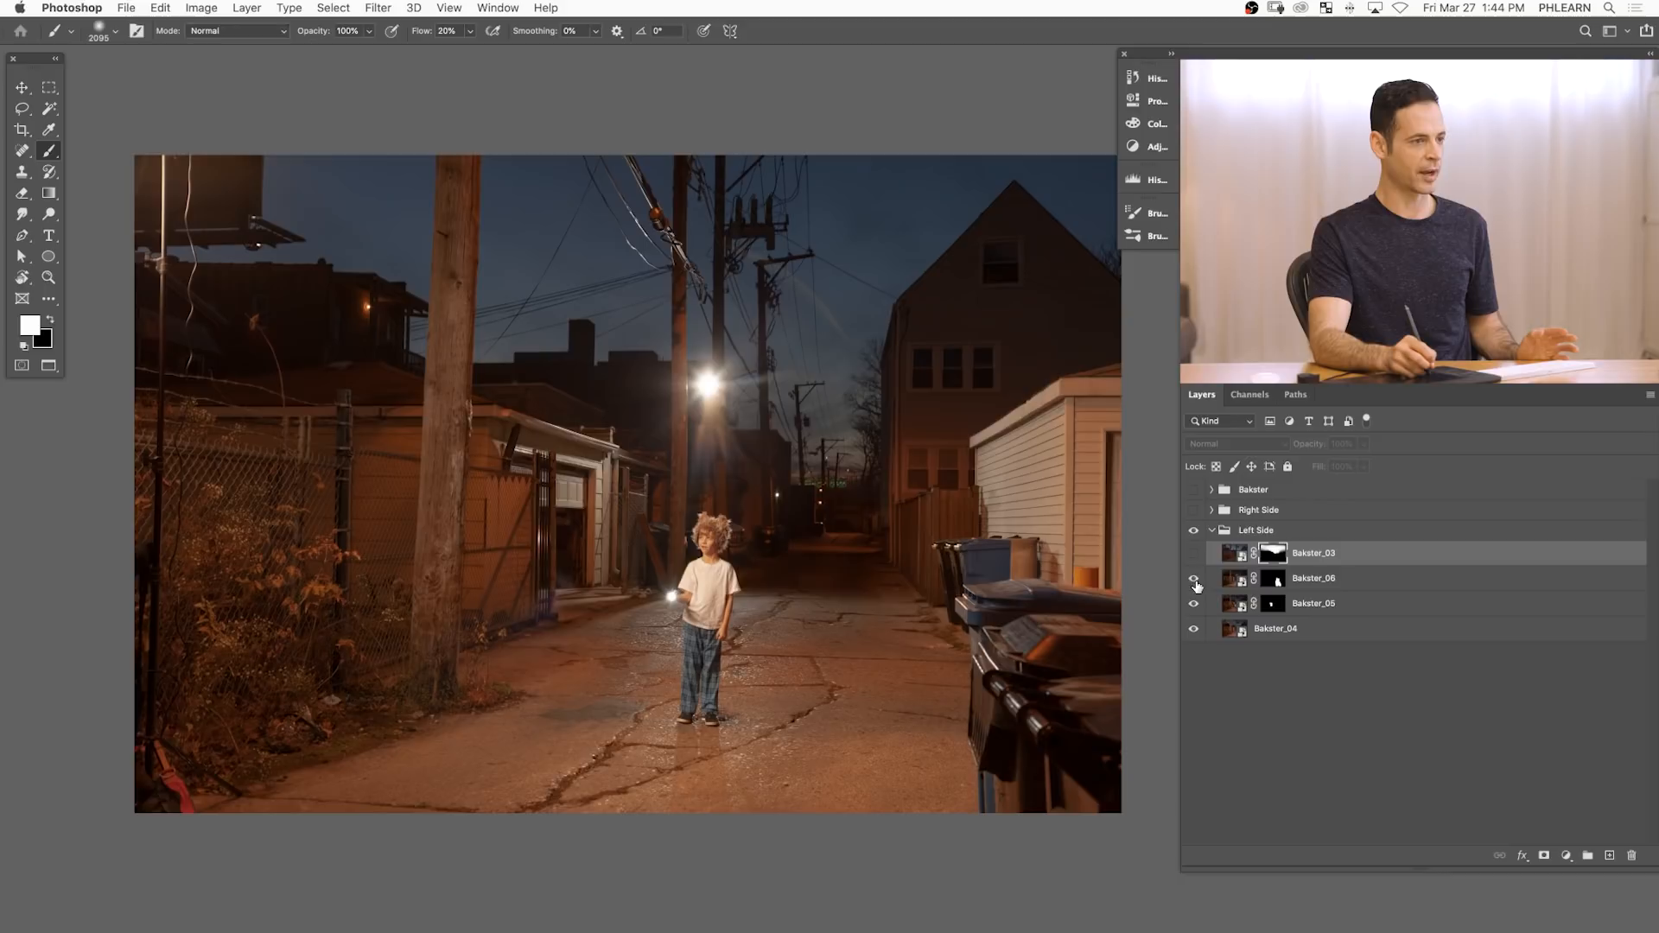
click(1194, 555)
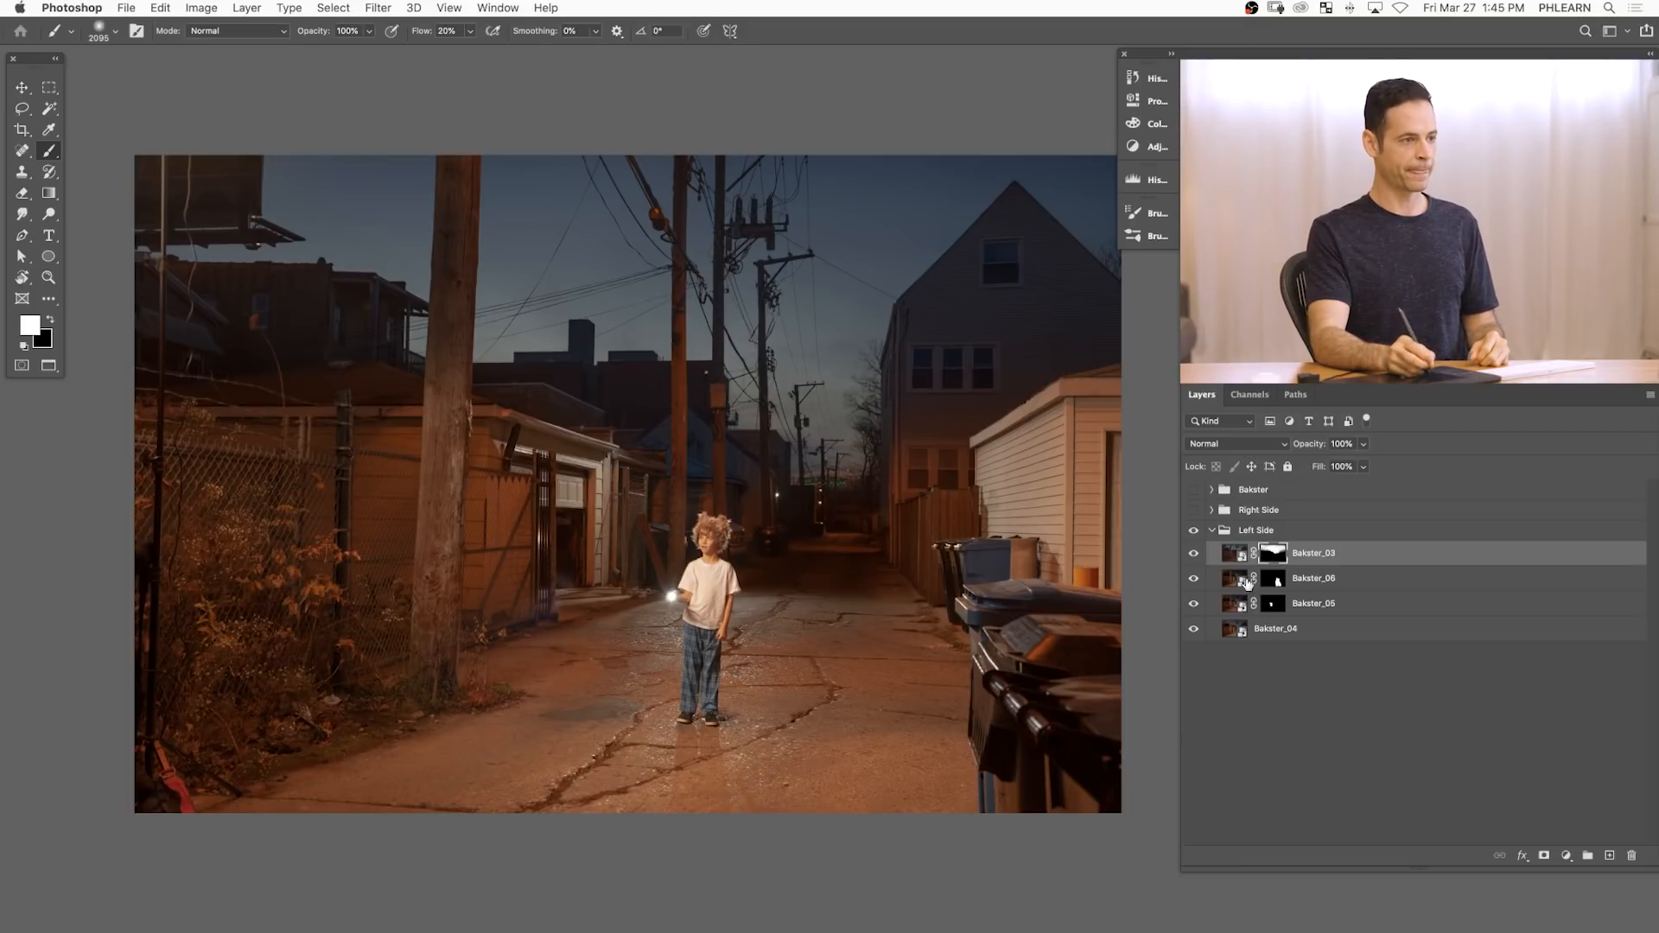
click(1210, 528)
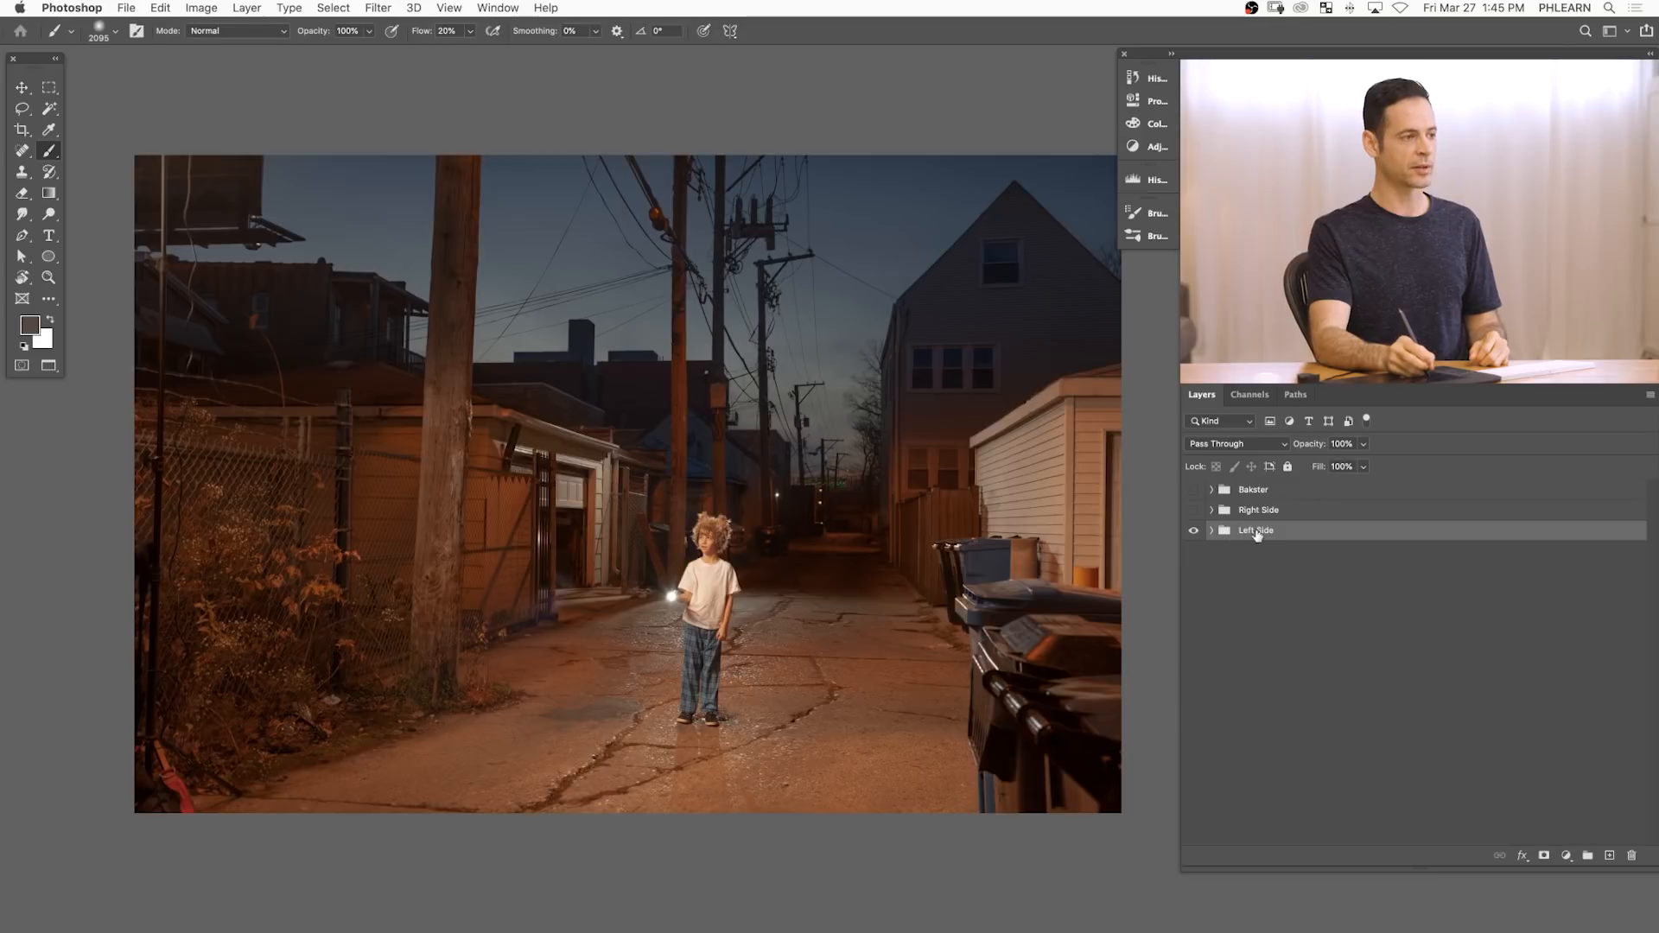
- Show and expand the Right Side group and add a white layer mask to its Bakster_02 layer
drag(832, 670, 806, 703)
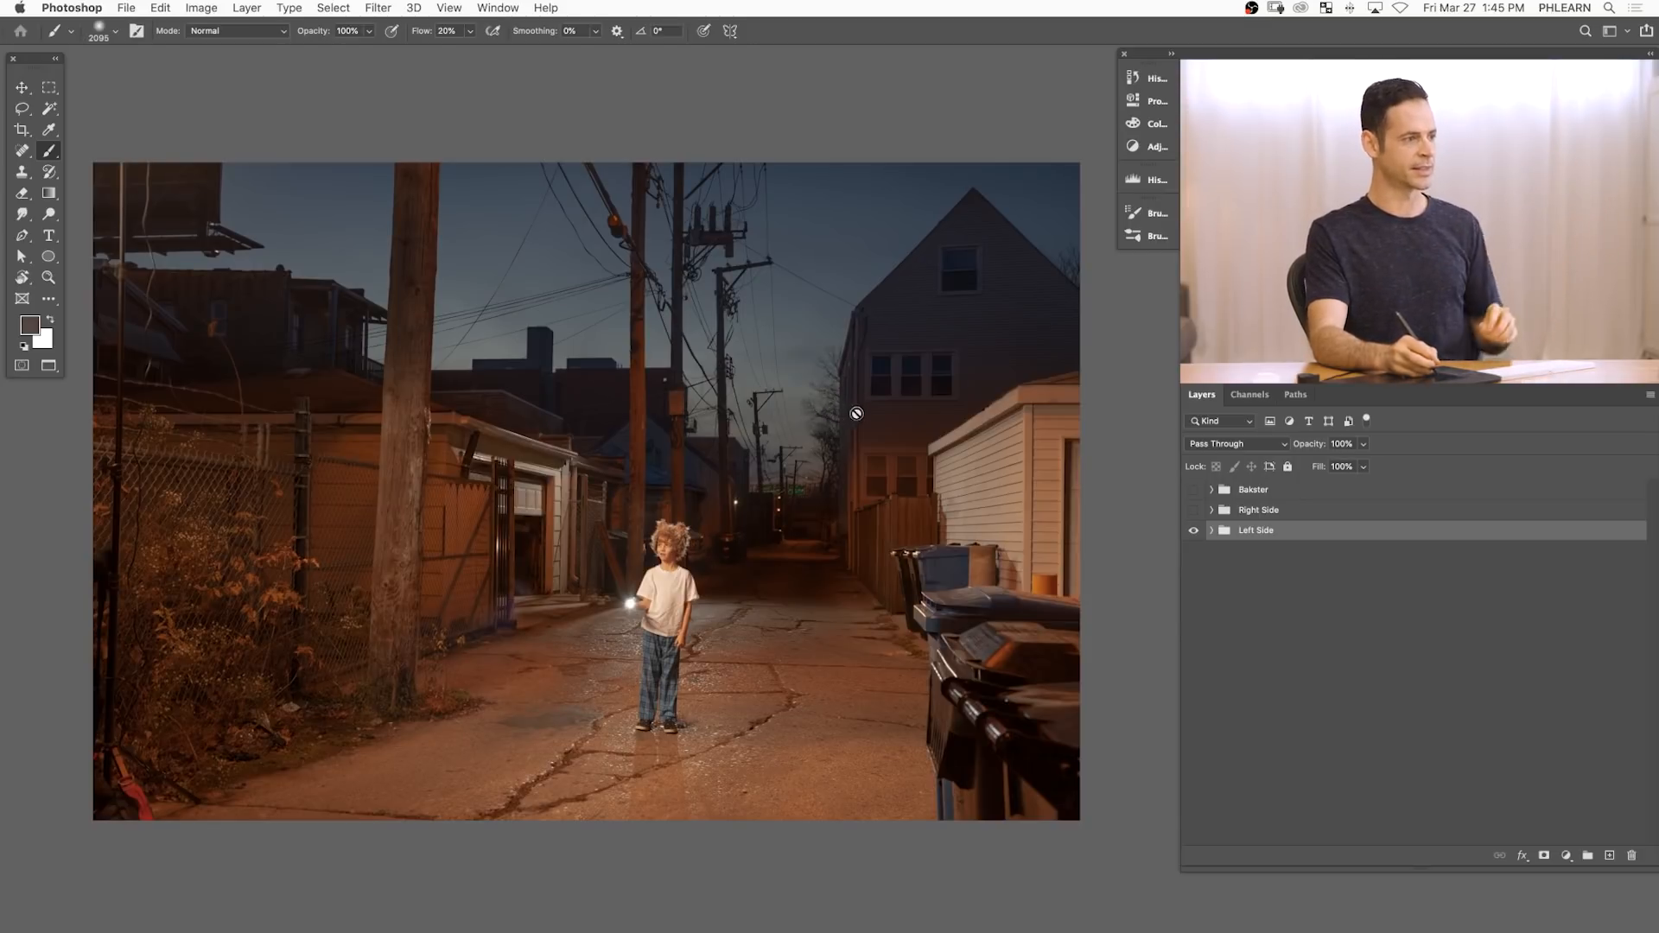
click(1192, 511)
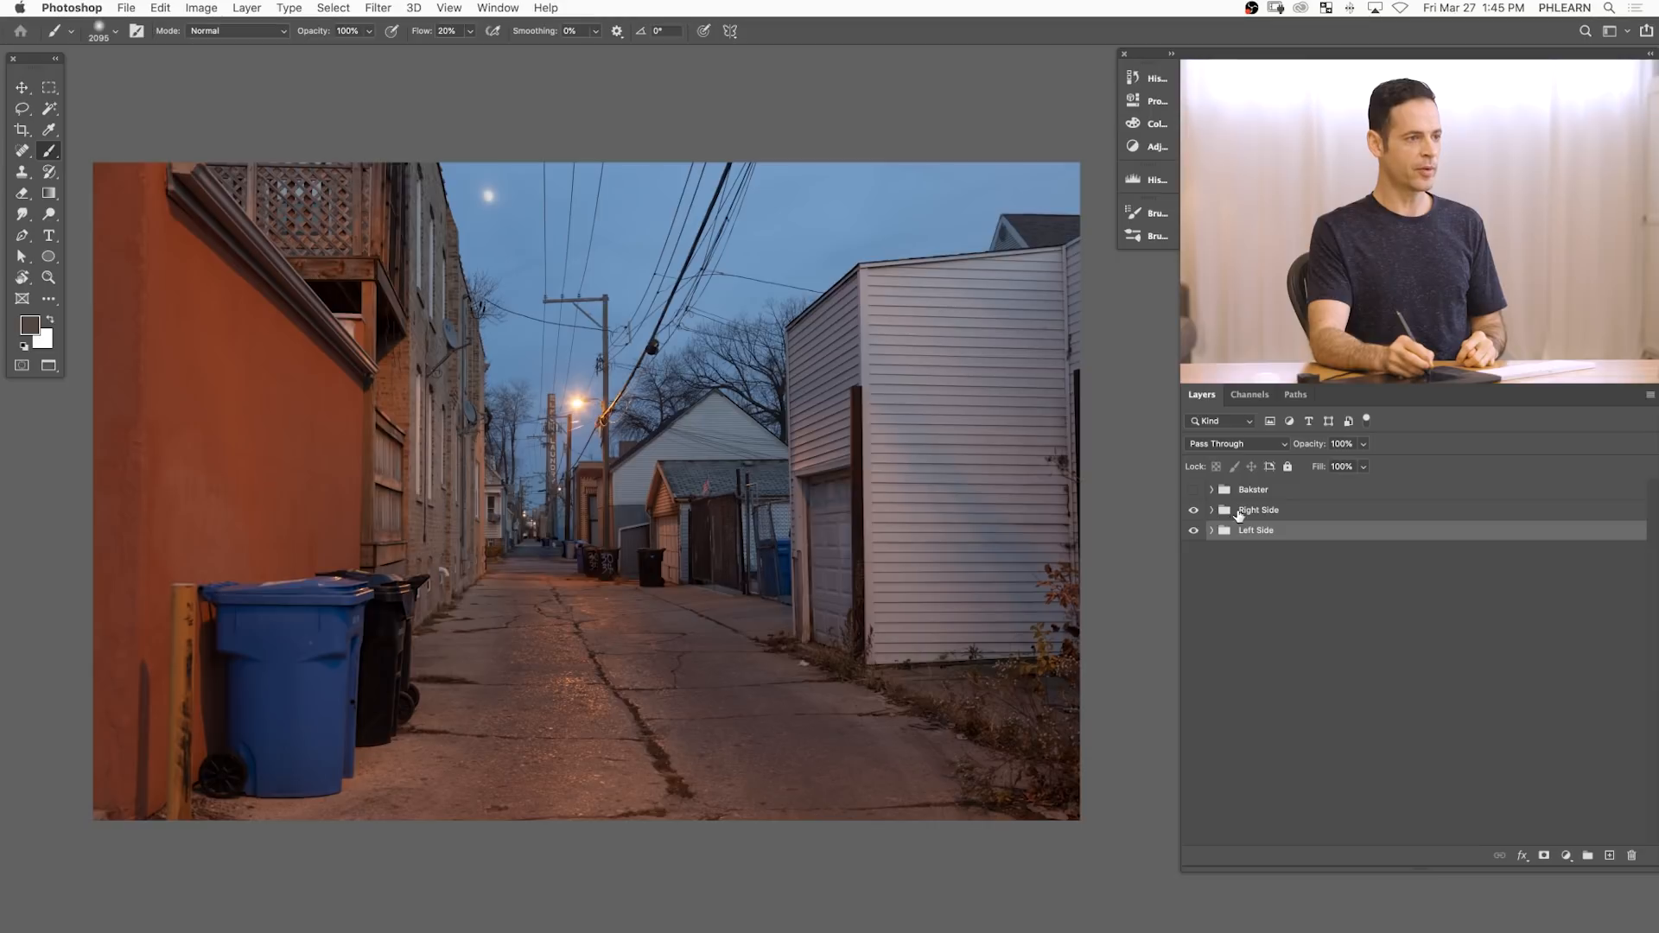
click(1224, 515)
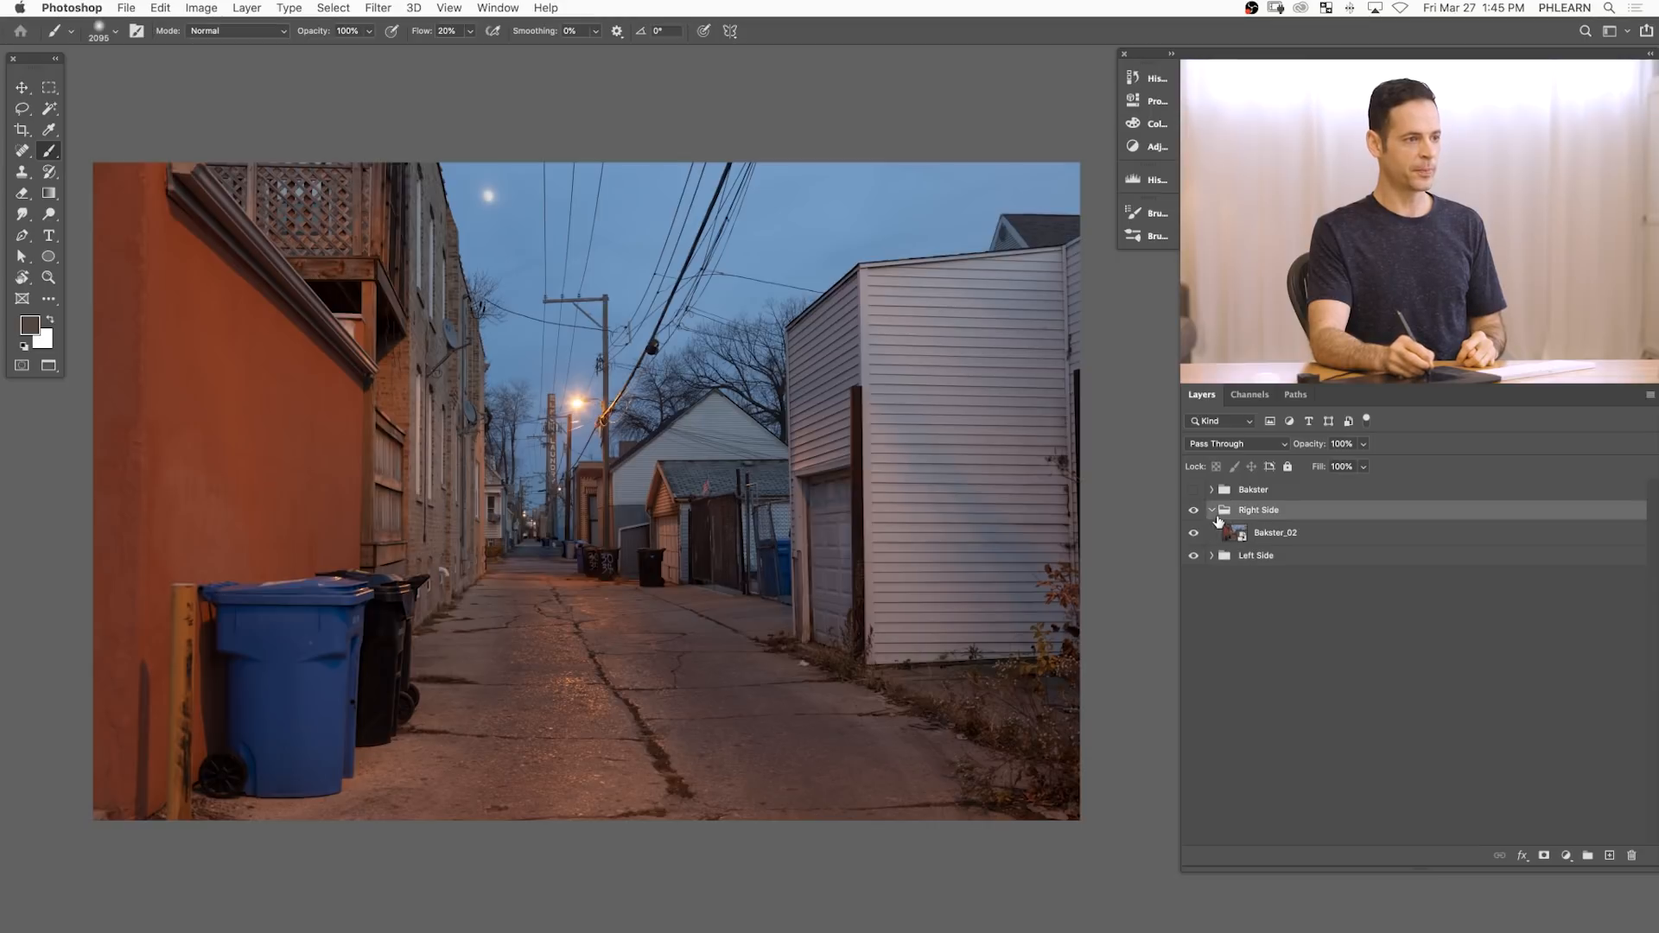
click(1273, 536)
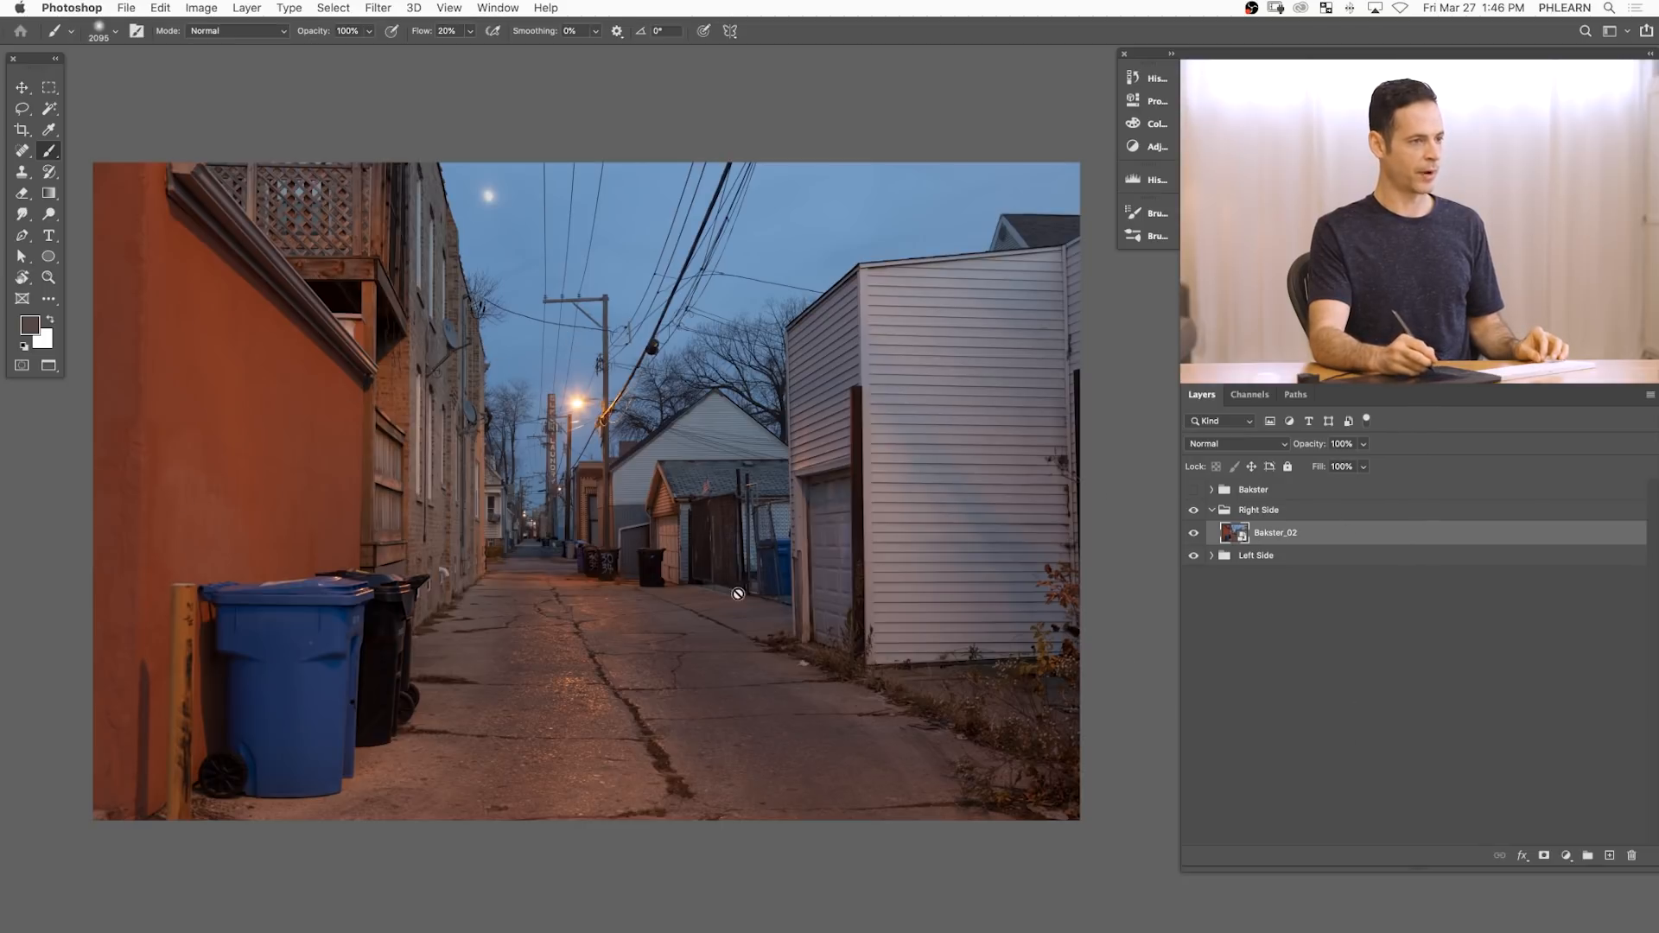
click(1543, 858)
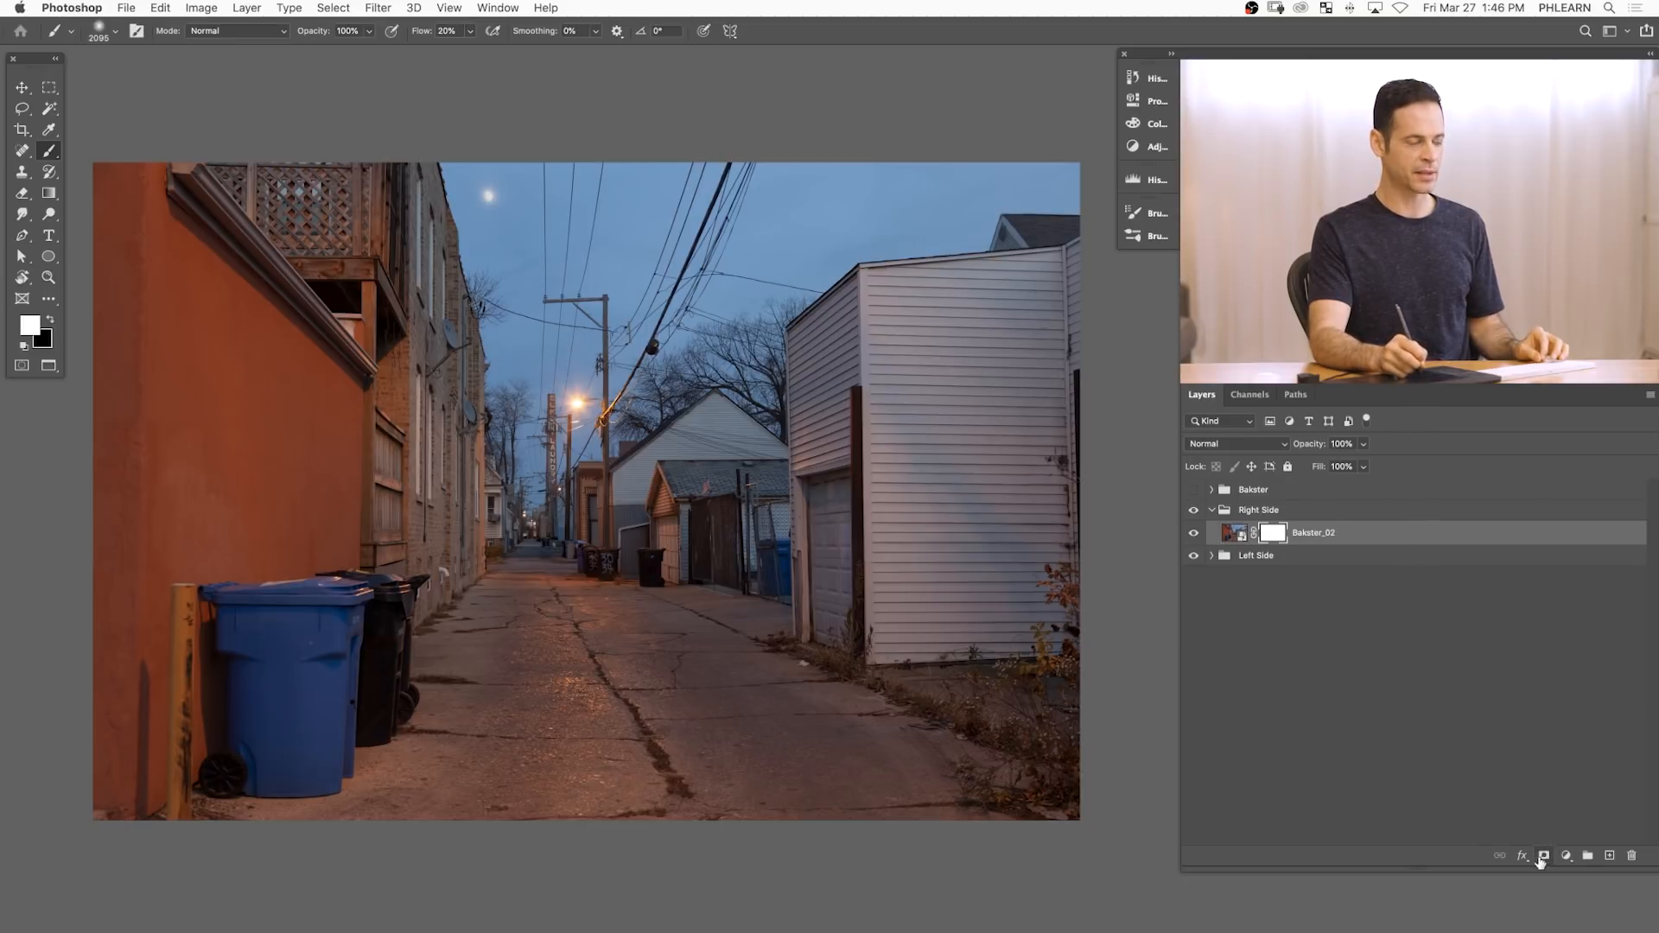
- Hide the orange wall and blue bins by filling a rectangular selection over them with black on the Bakster_02 mask, and deselect
click(50, 88)
drag(95, 164, 469, 816)
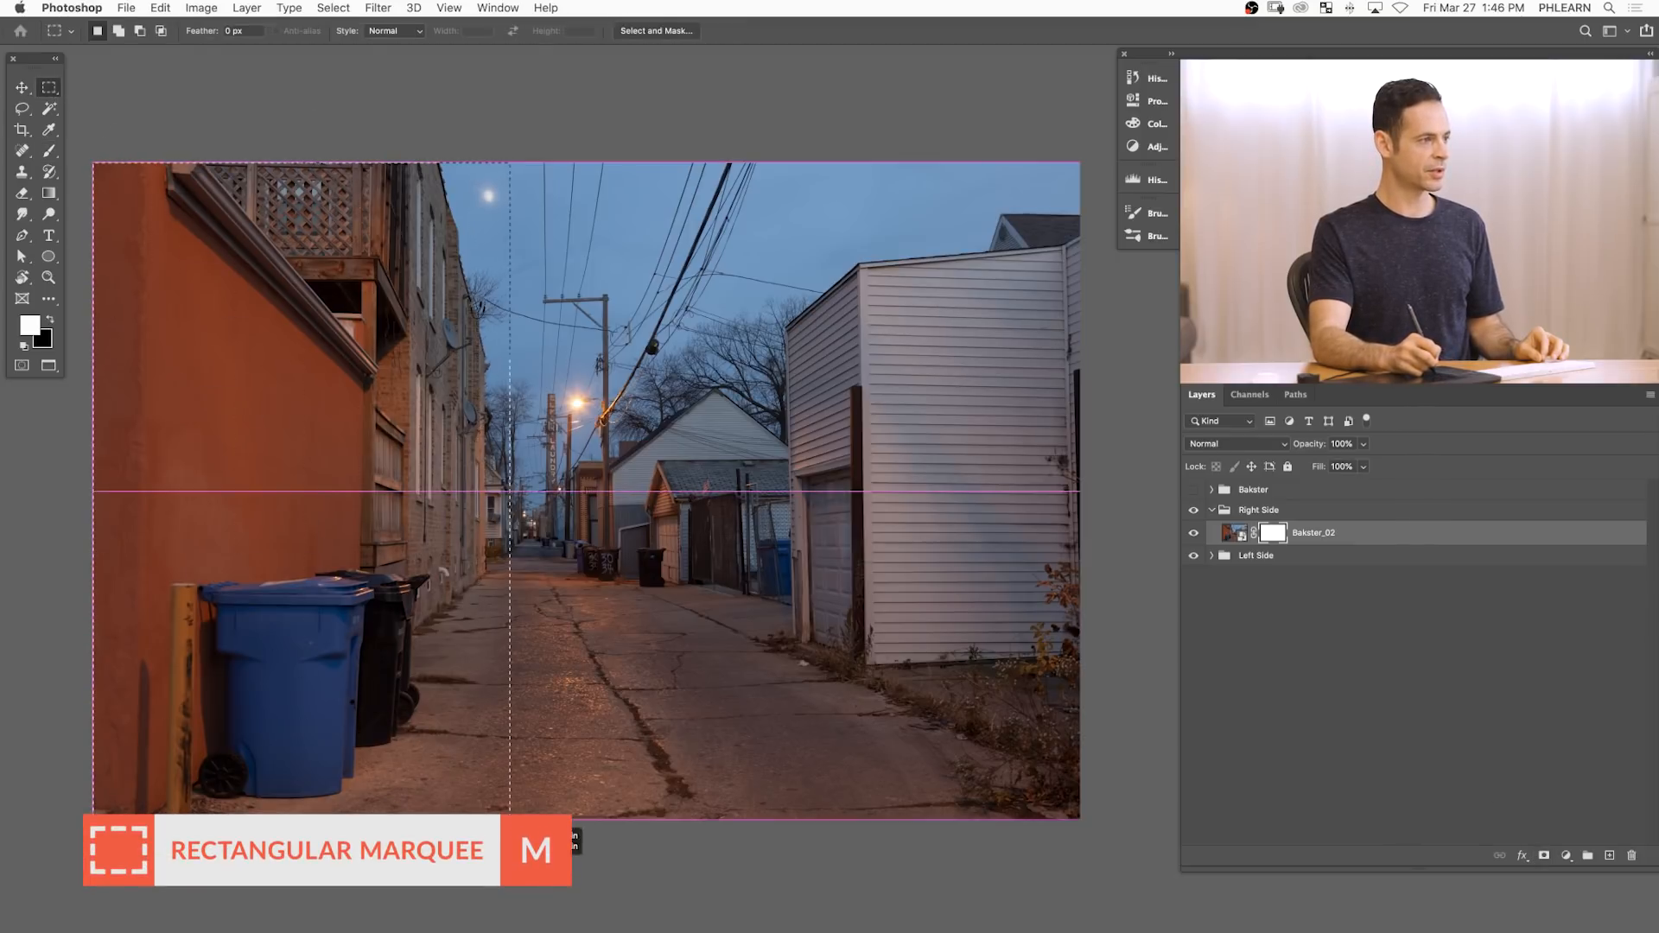
drag(544, 818, 475, 819)
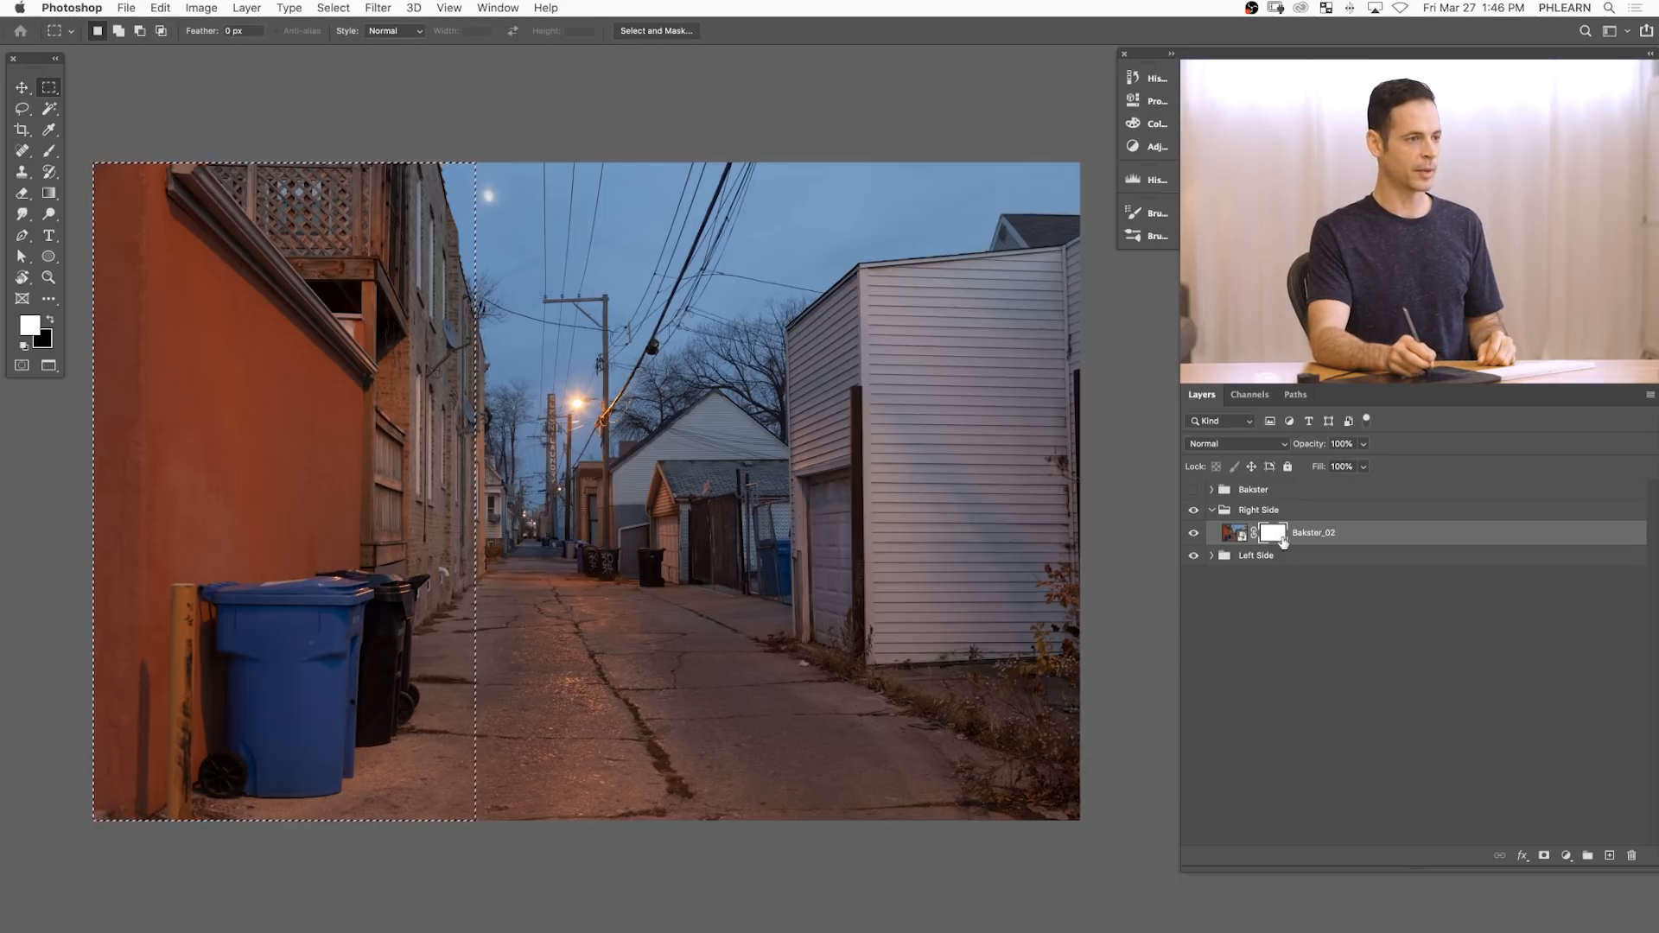
click(160, 8)
click(206, 267)
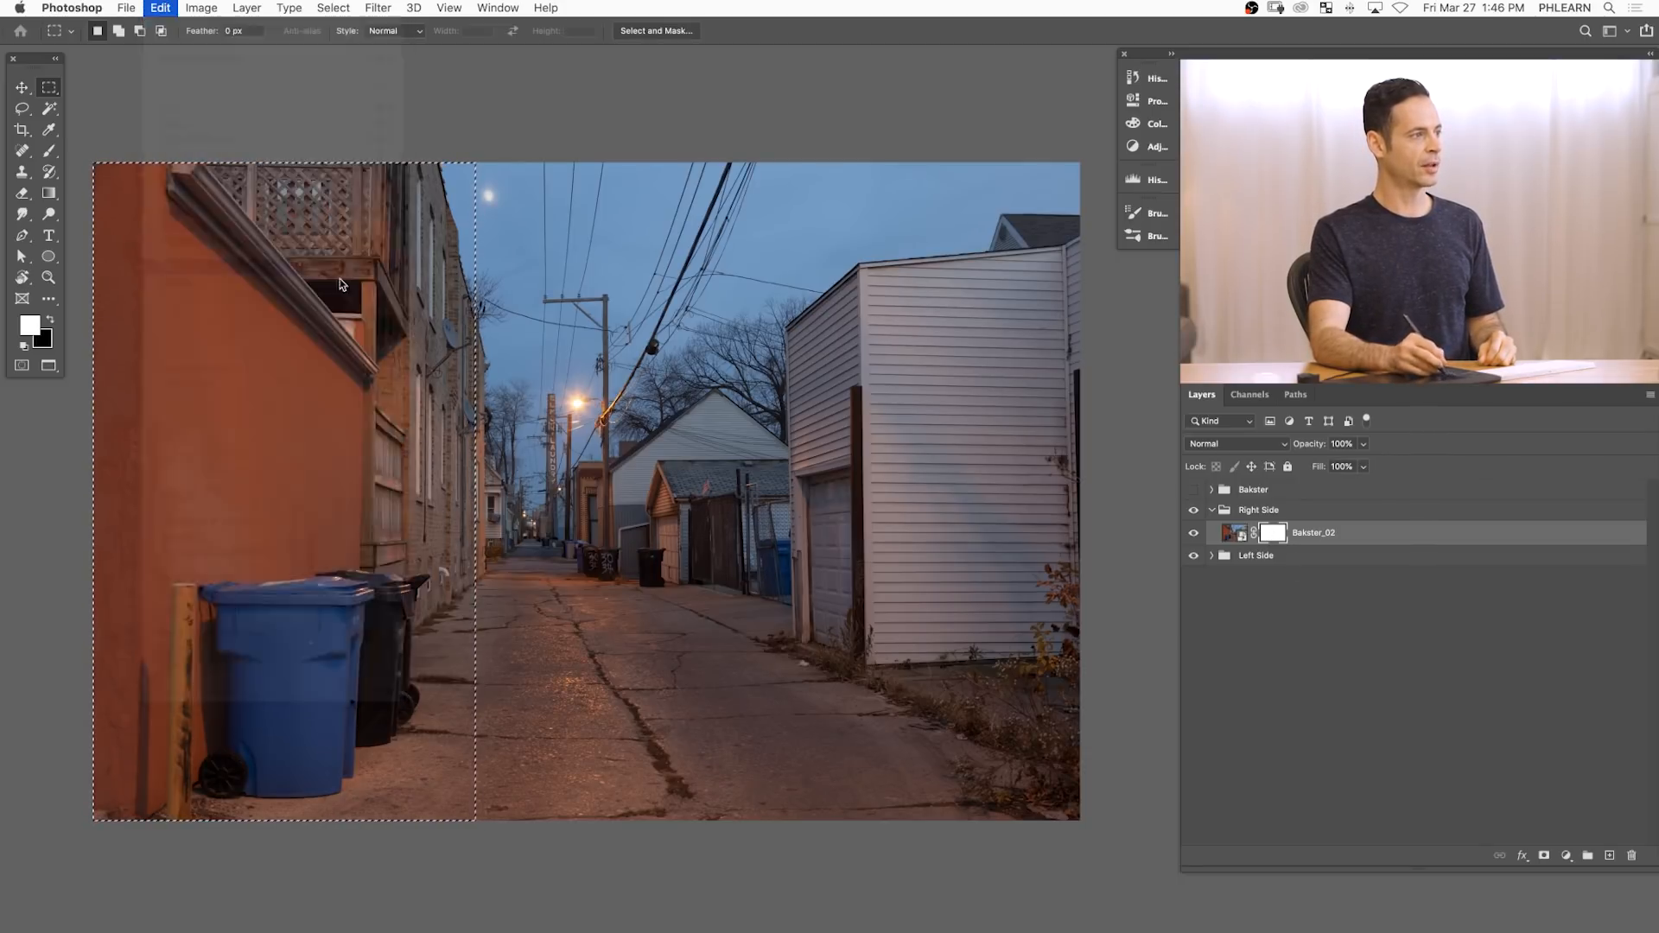
click(867, 383)
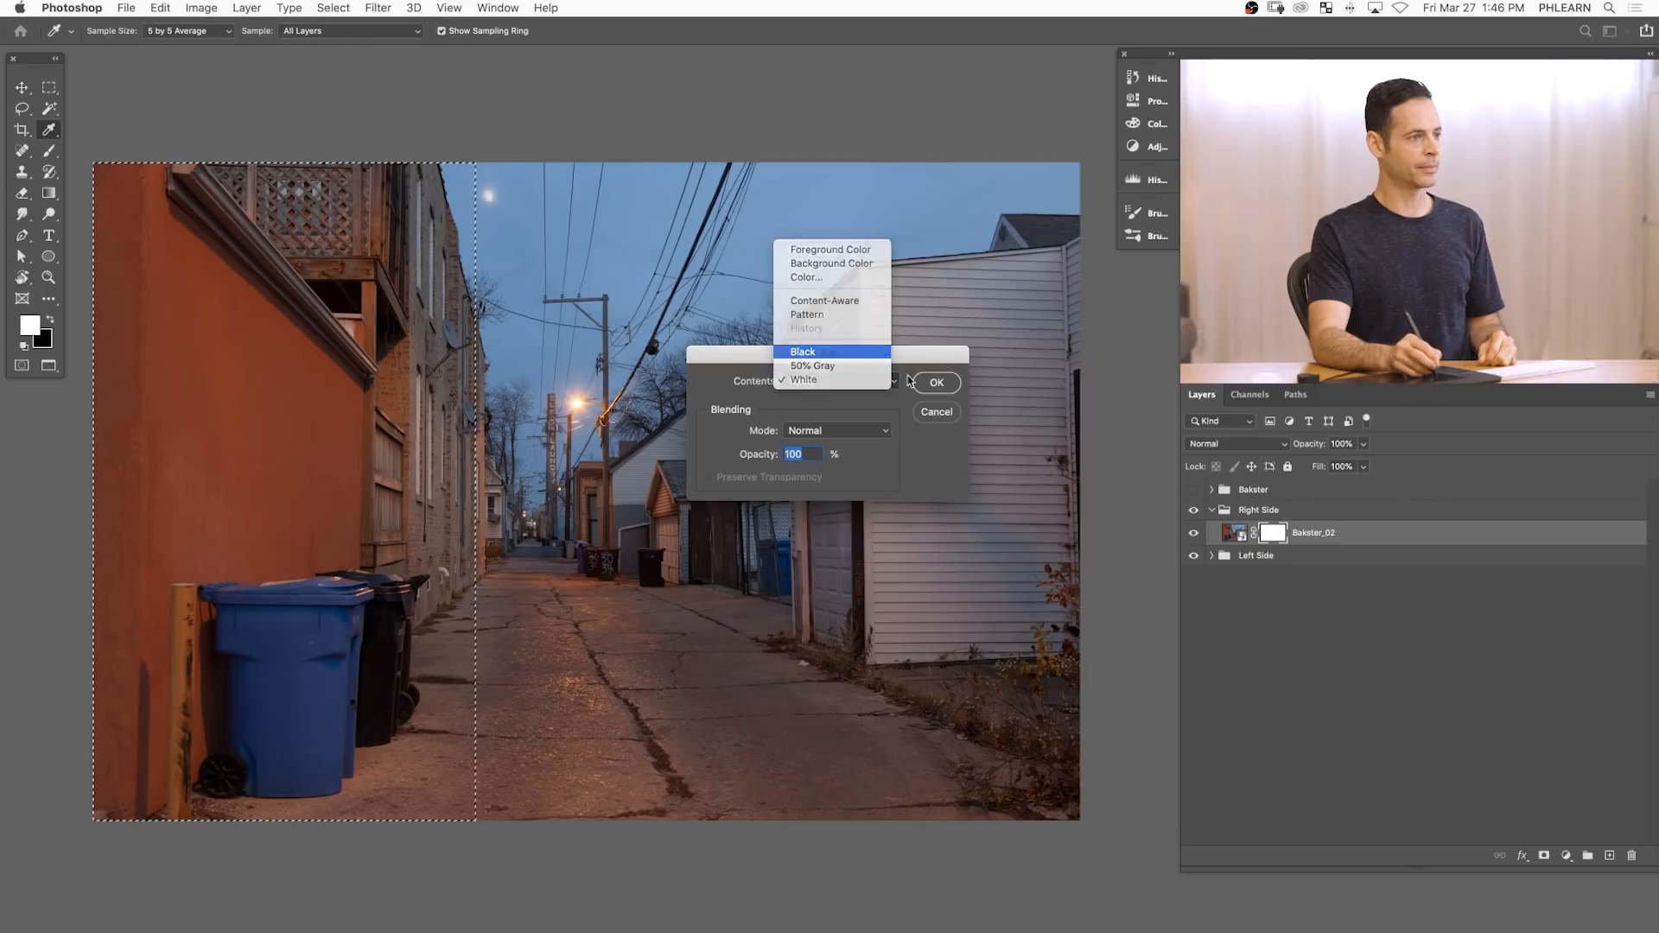
click(867, 351)
key(Return)
key(m)
key(super+d)
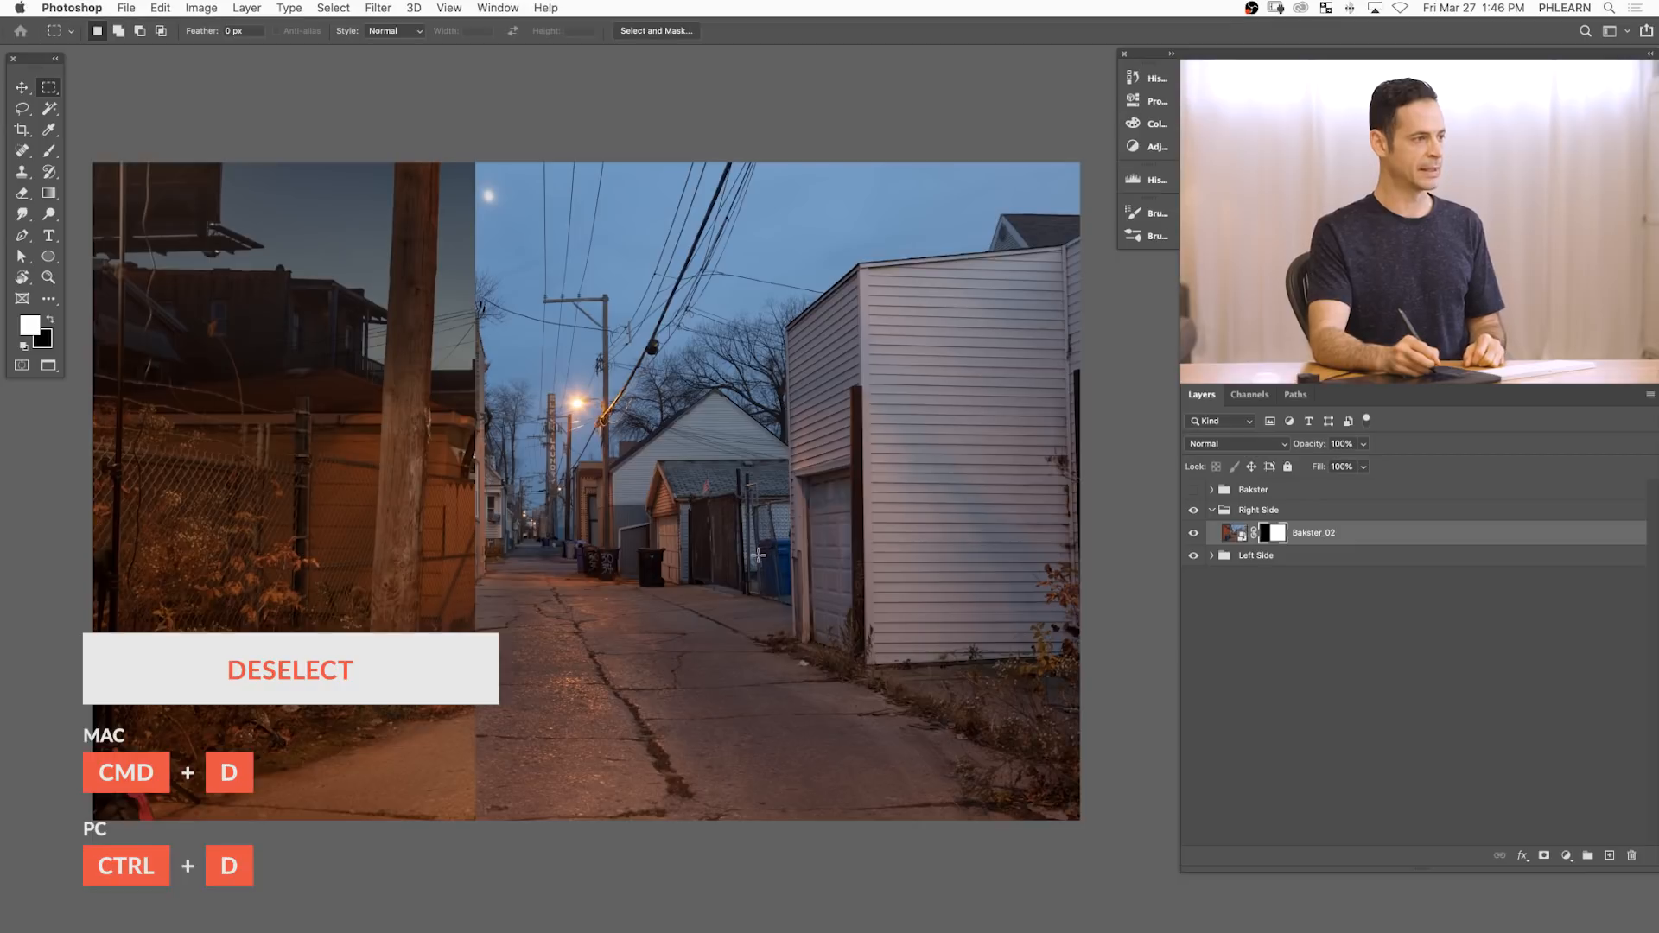
- Move Bakster_02 sideways so its masked edge sits just beyond the boy, and lower its opacity to 76%
key(v)
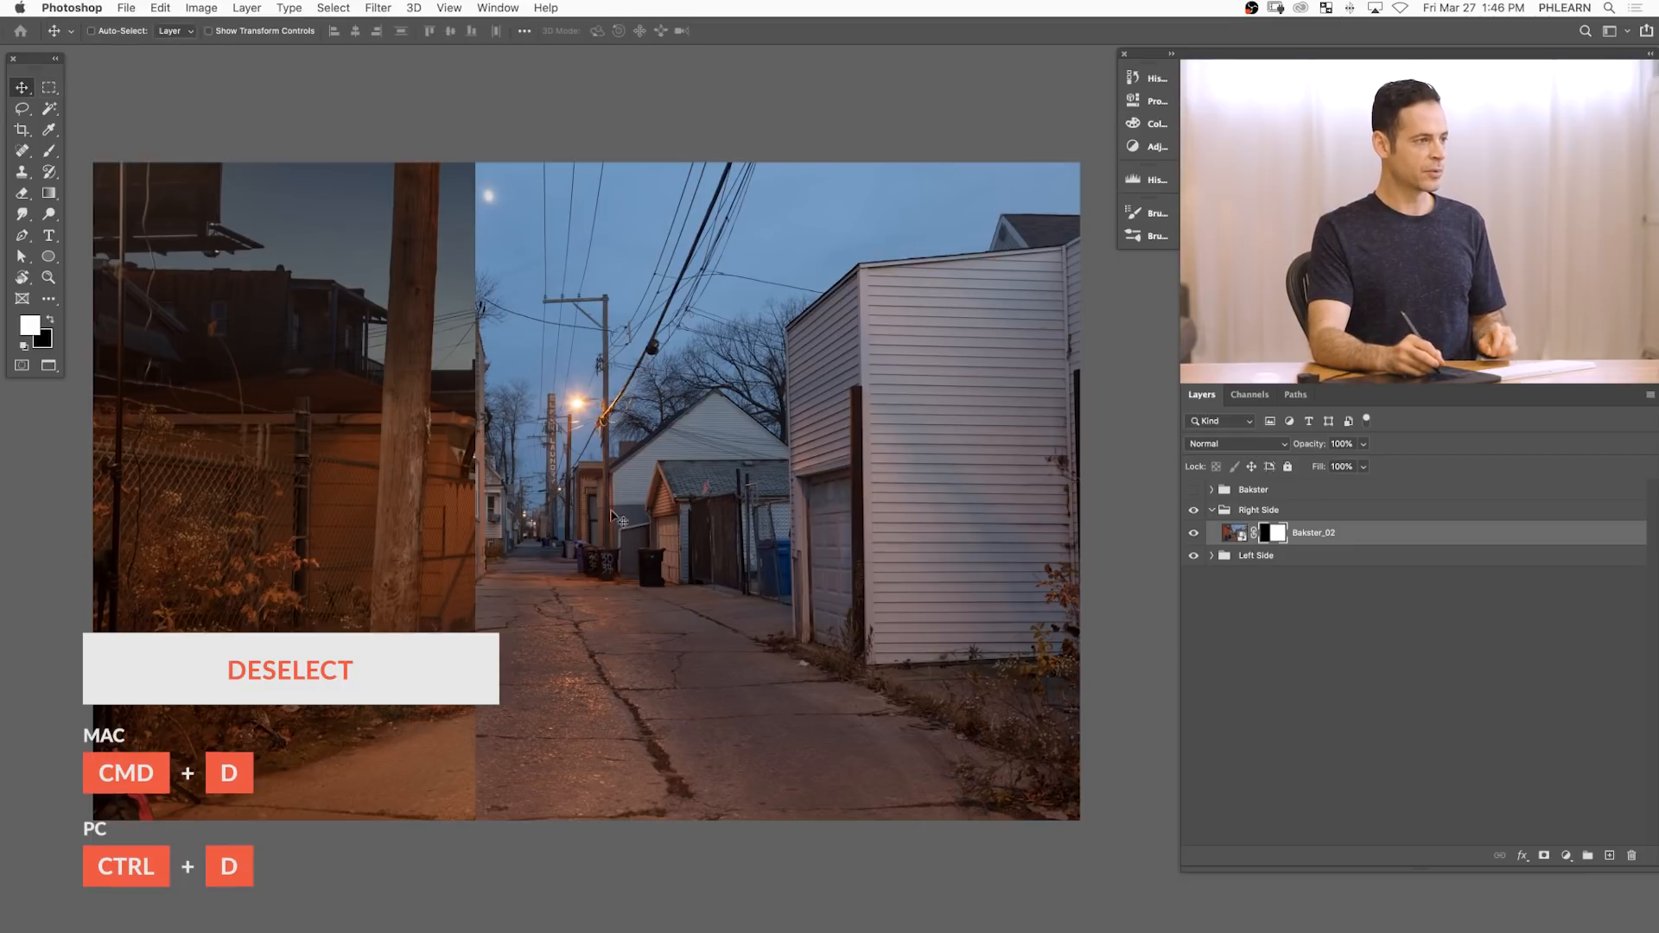
drag(623, 616, 970, 621)
drag(1306, 448, 1298, 448)
drag(964, 655, 930, 651)
drag(886, 572, 1148, 593)
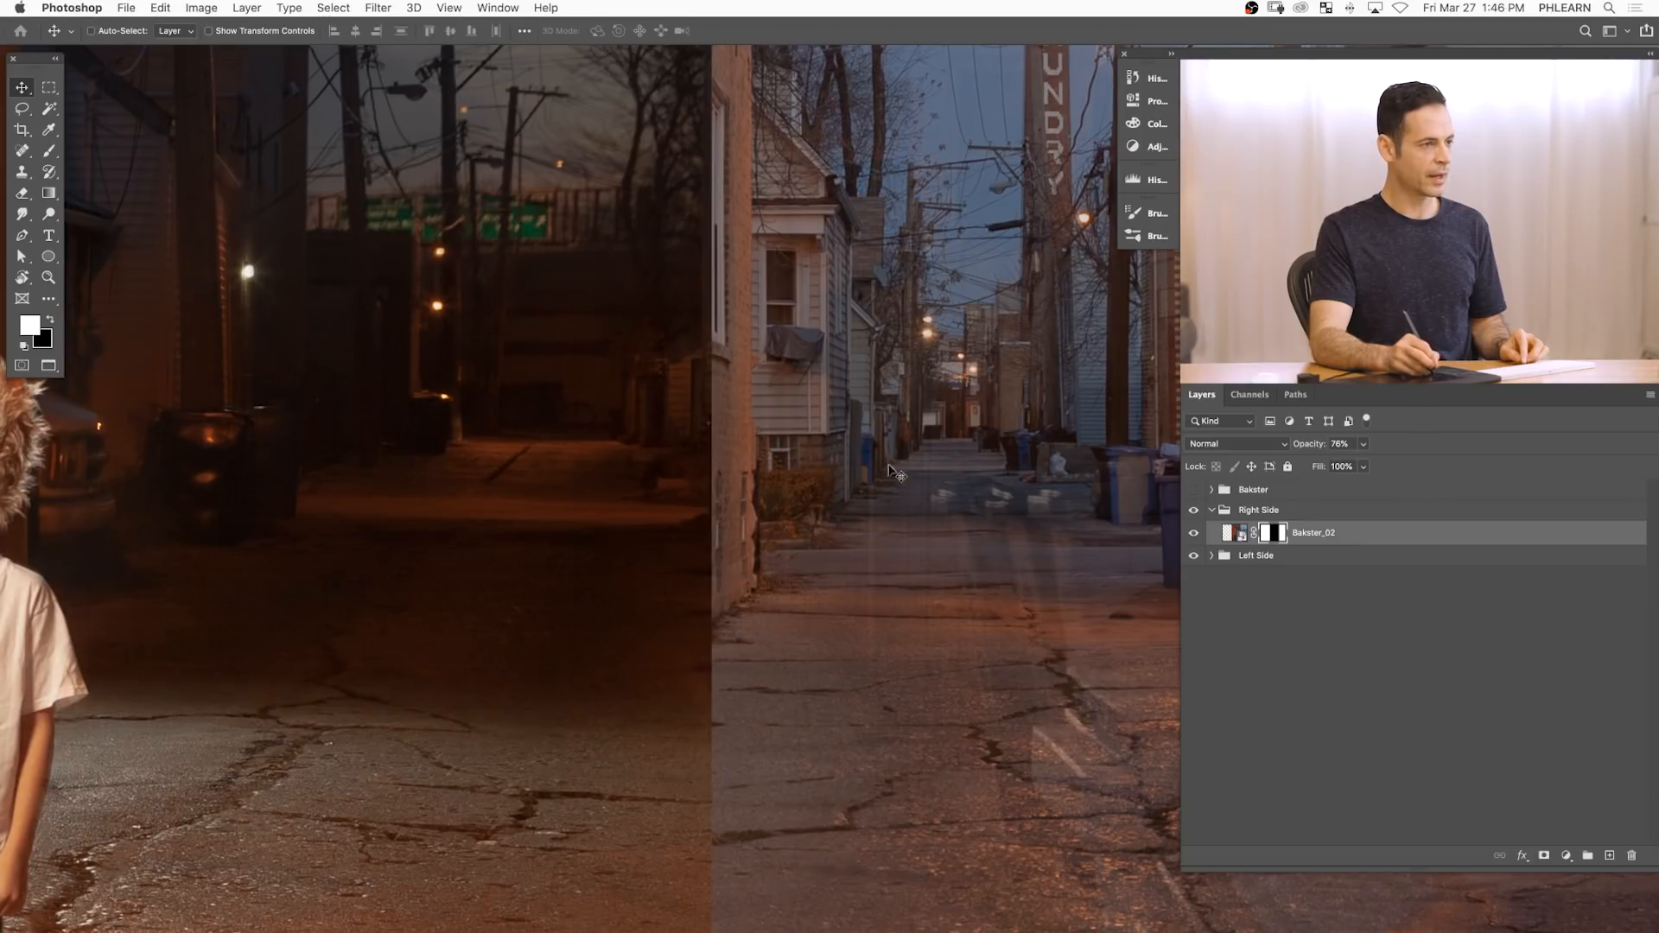
- Reposition the semi-transparent Bakster_02 so its alley's vanishing point lines up with the end of the alley behind the boy
drag(969, 445, 490, 432)
drag(328, 373, 405, 365)
drag(225, 315, 377, 546)
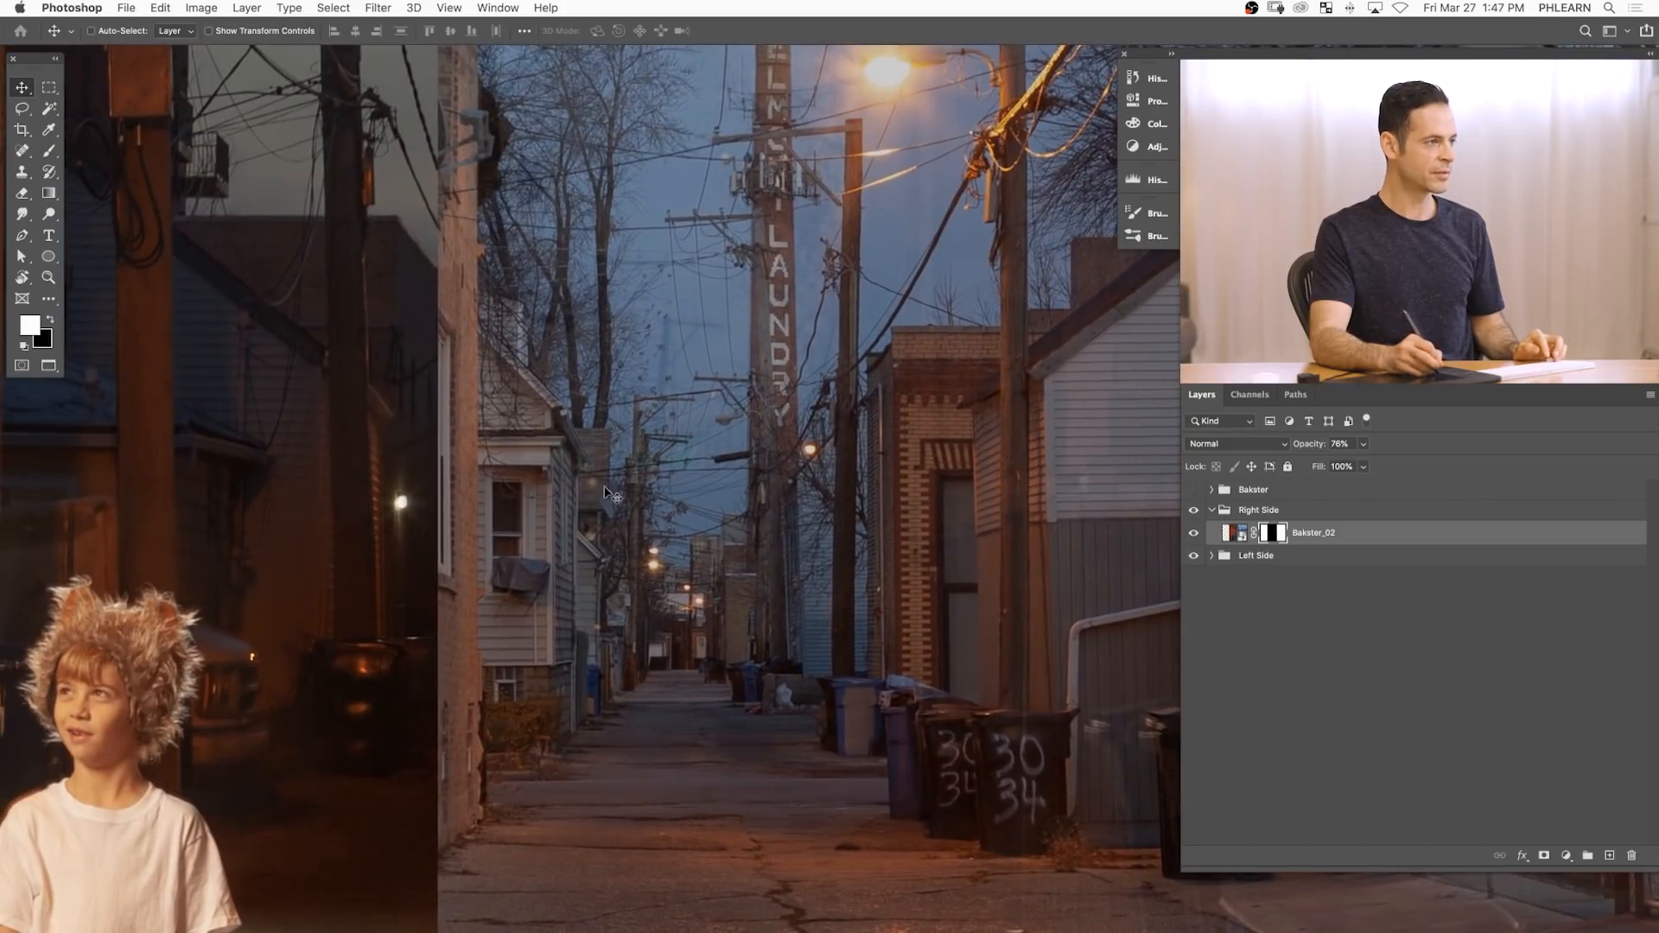
drag(661, 513, 553, 511)
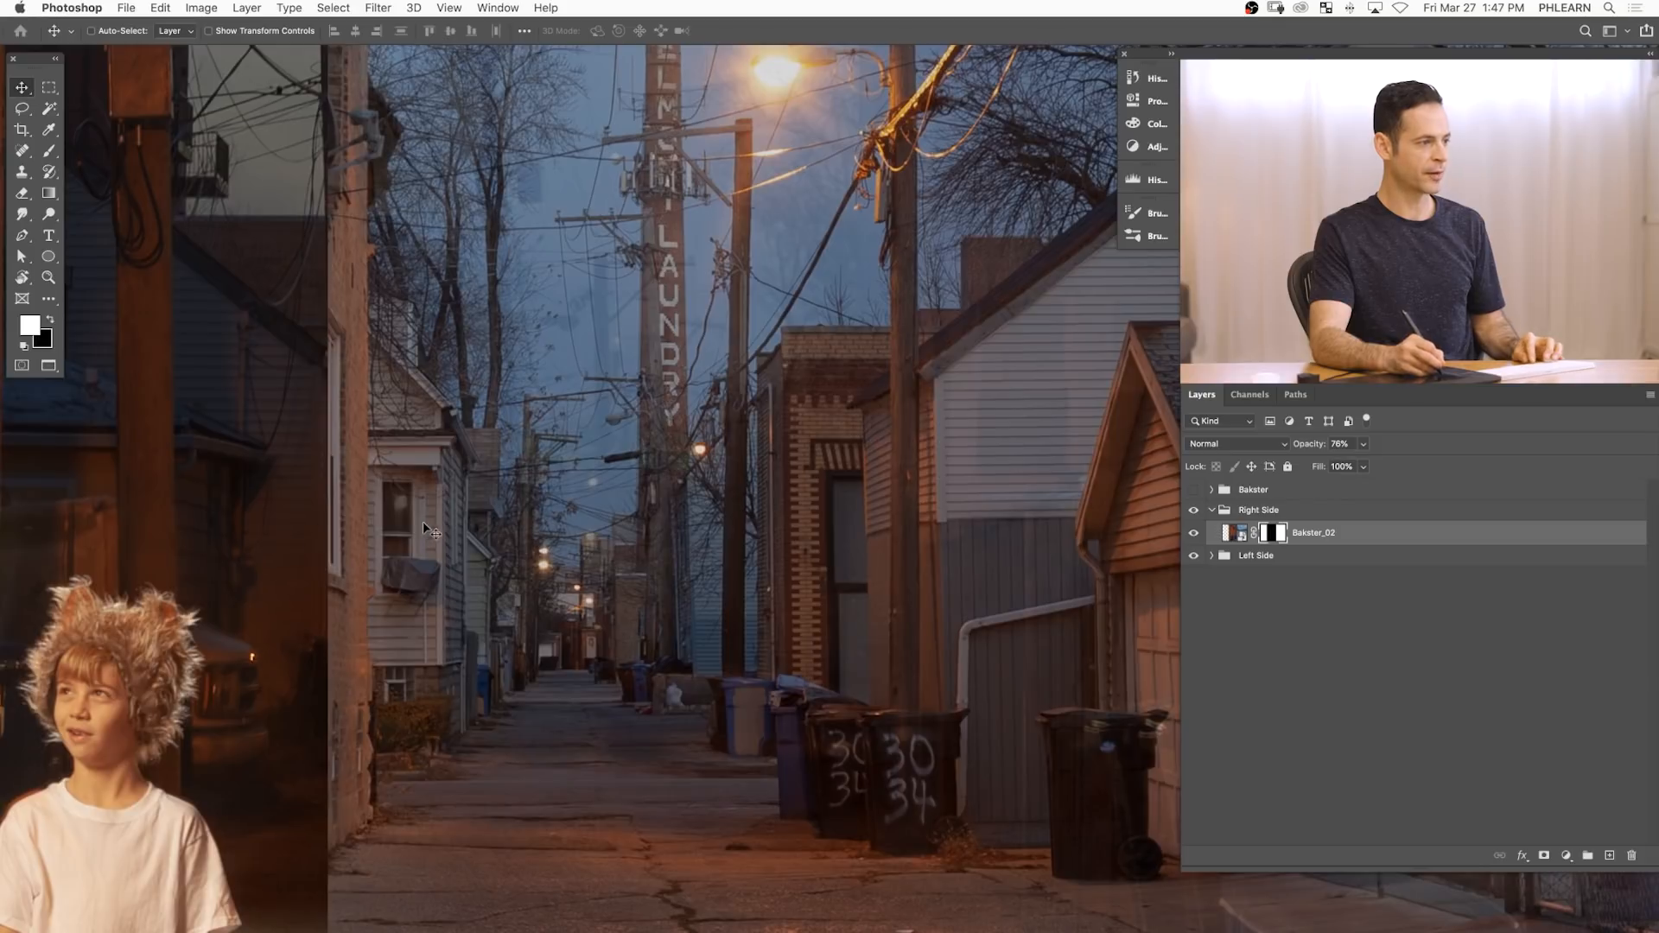
drag(697, 578, 604, 590)
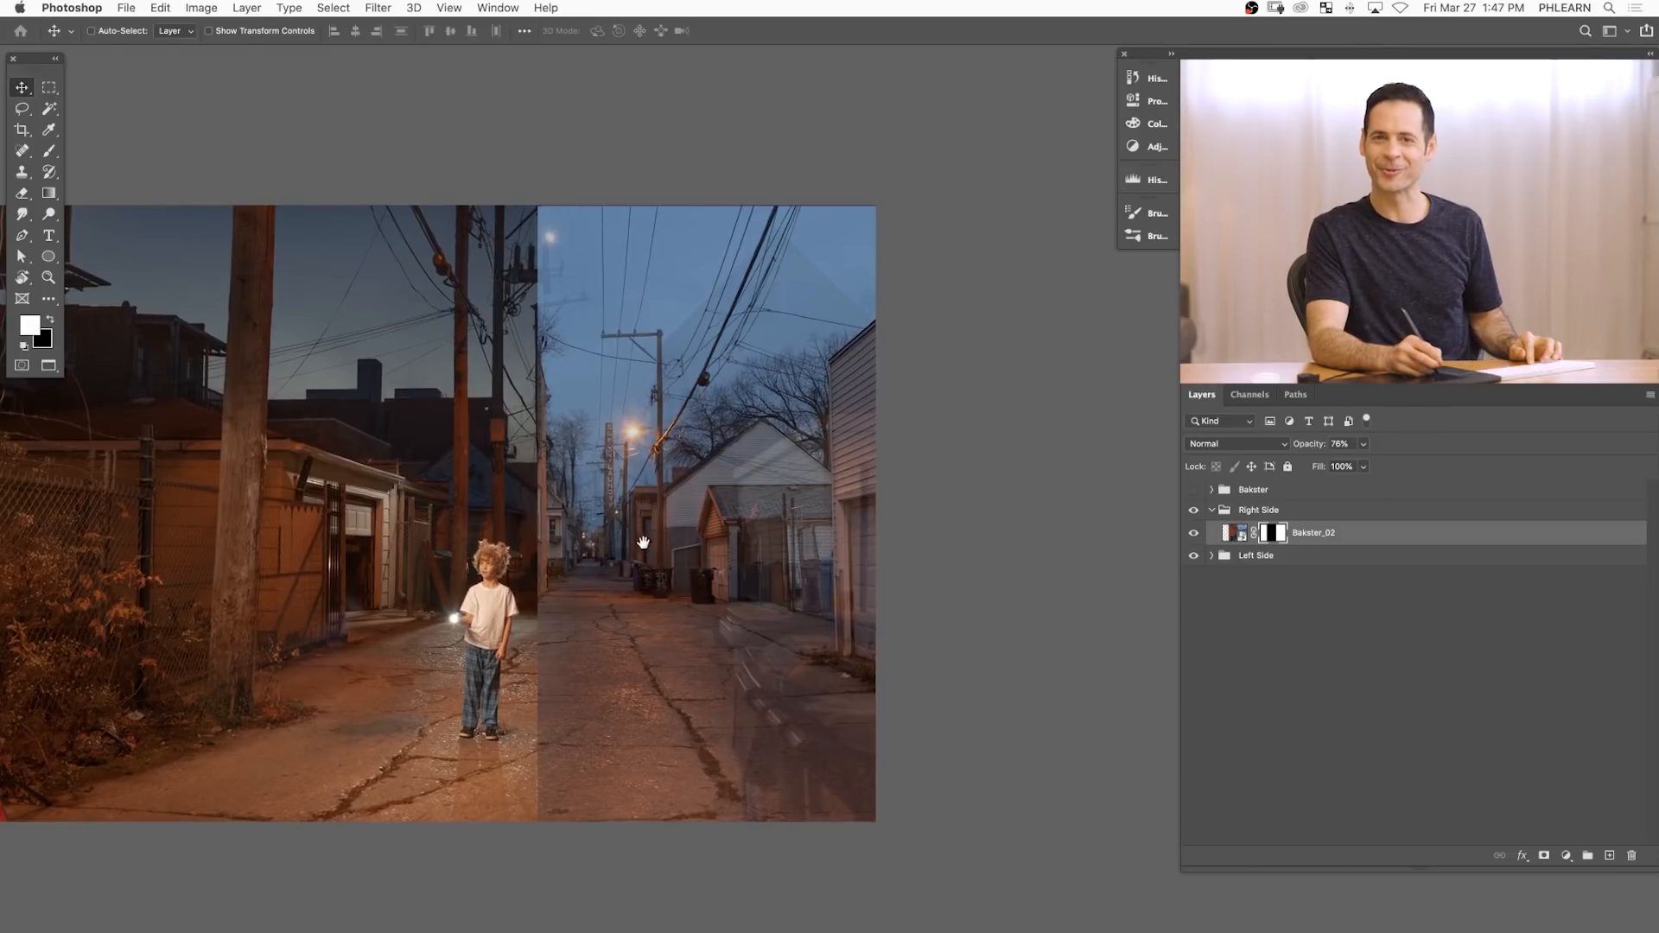
- Extend the canvas beyond the photo's right edge to take in the white garage, and restore Bakster_02's opacity to 100%
drag(674, 615, 698, 609)
key(c)
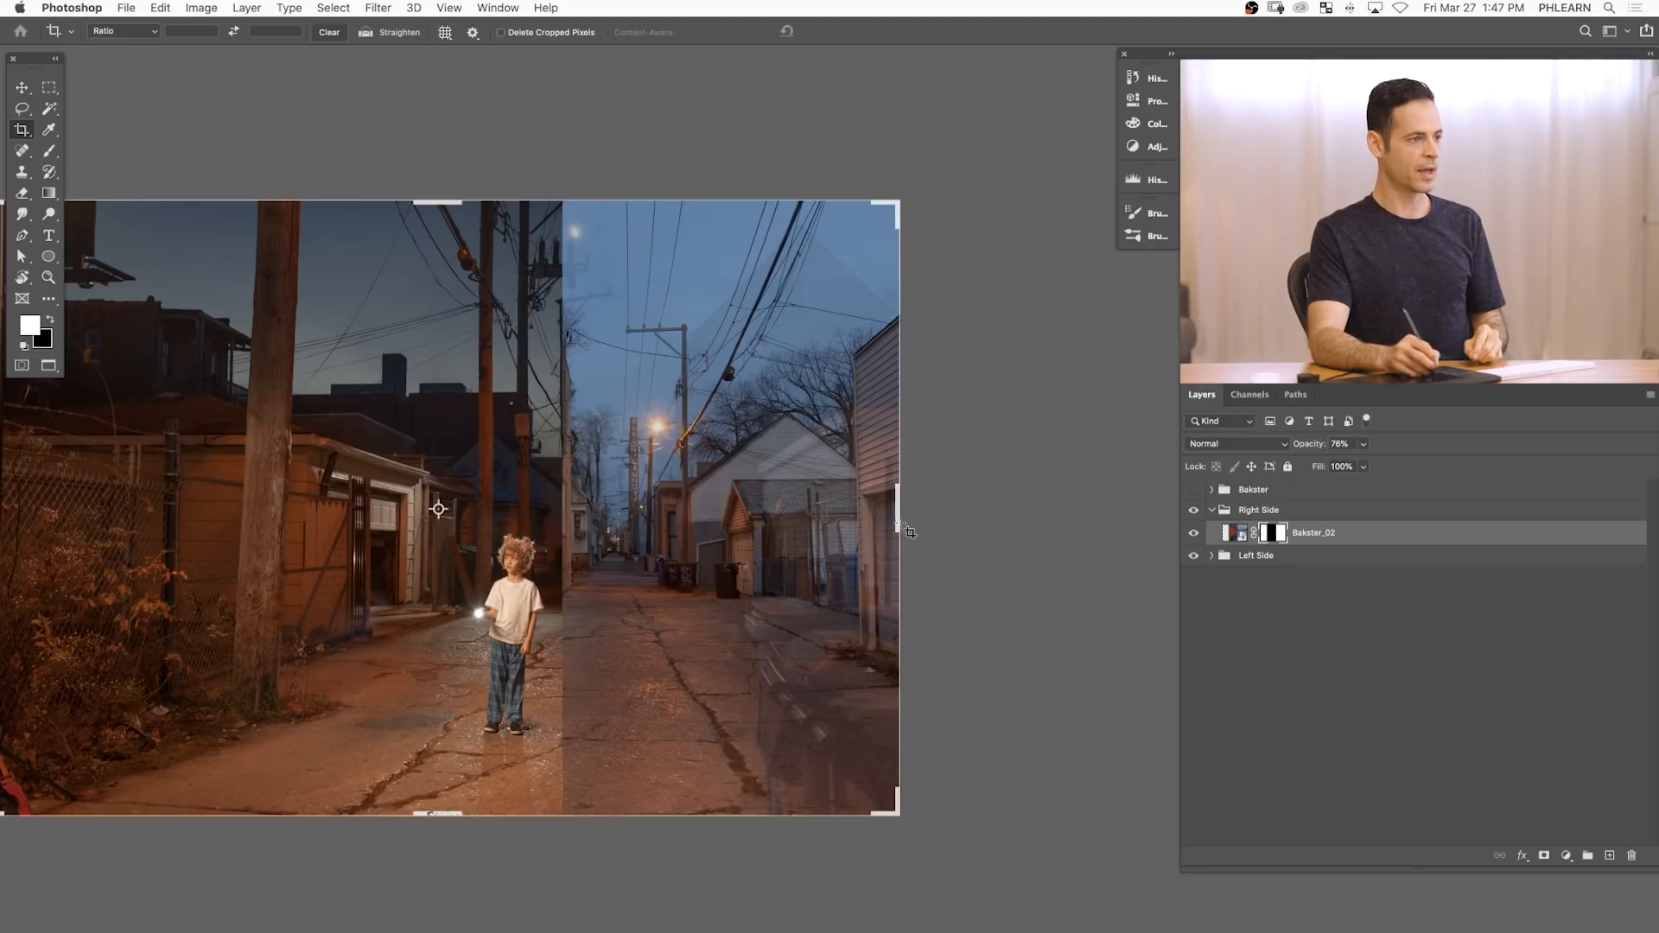
mouse_move(905, 524)
mouse_down()
mouse_move(929, 521)
mouse_move(901, 506)
mouse_move(909, 528)
mouse_up()
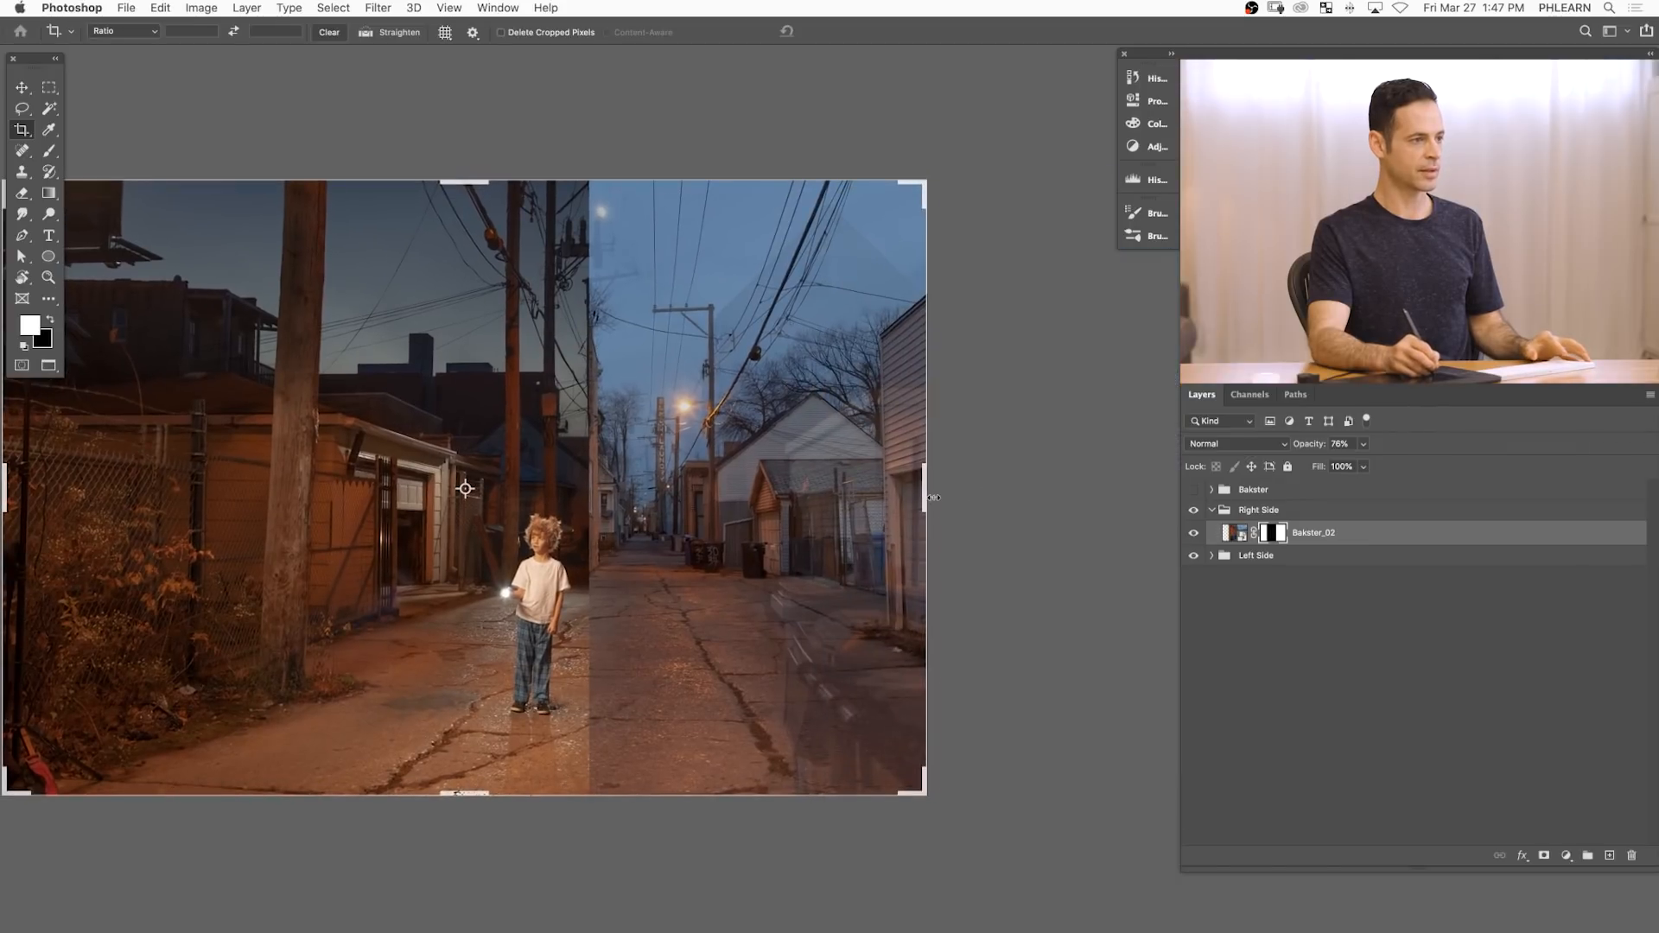
drag(934, 497, 999, 501)
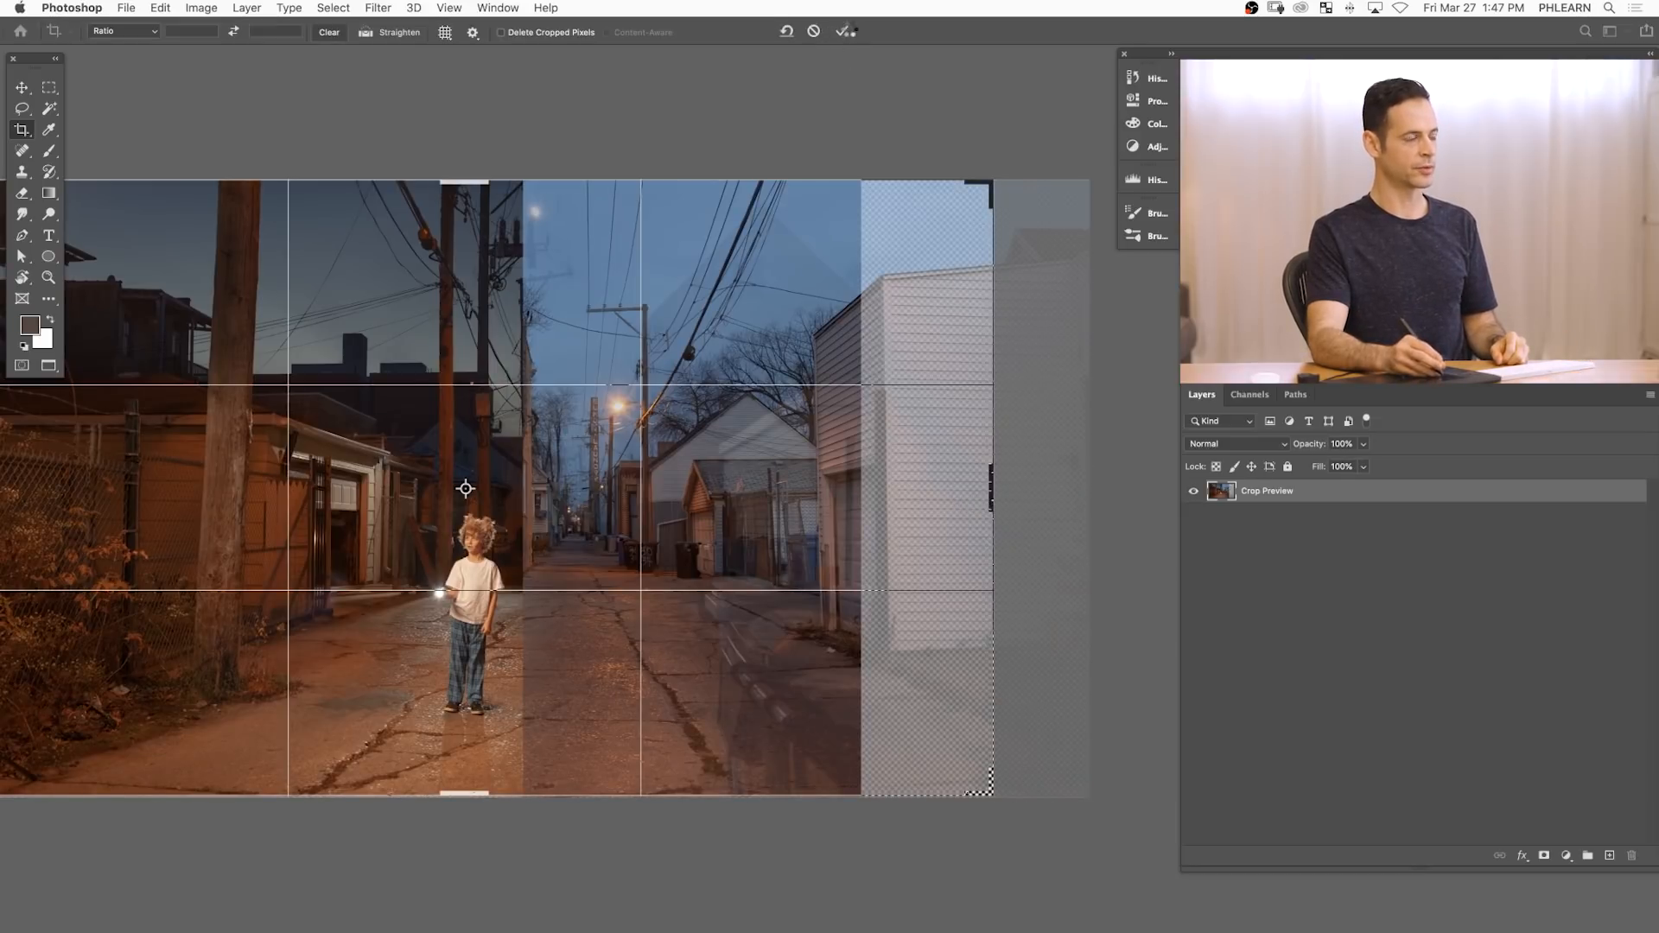
key(Return)
drag(1009, 563, 796, 590)
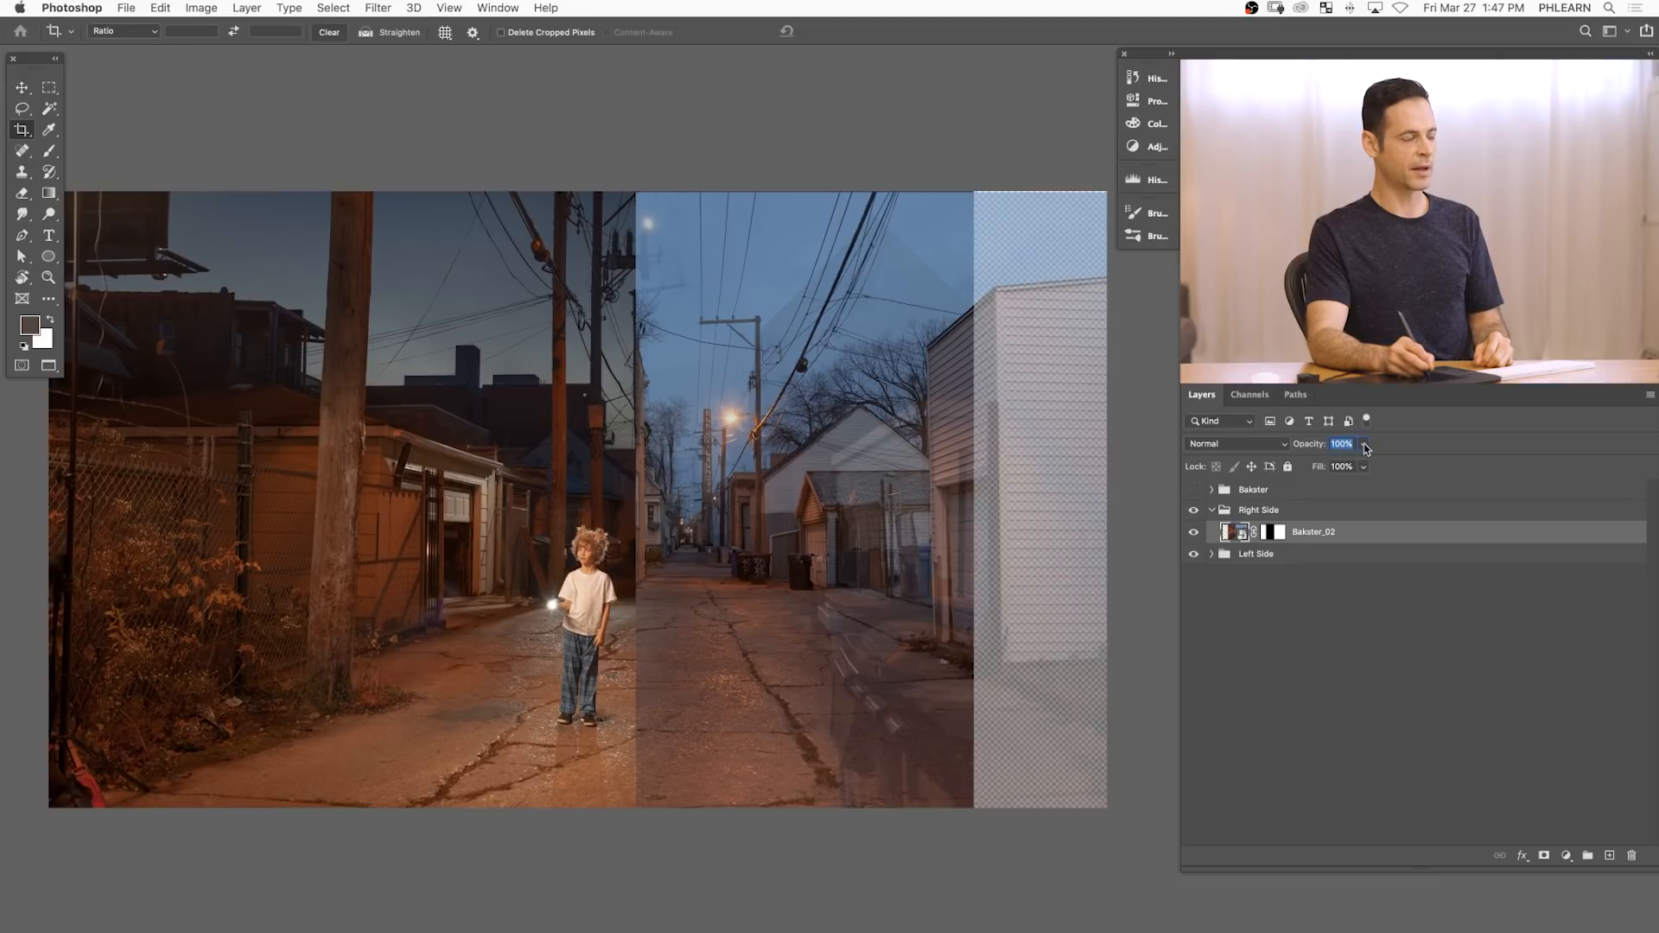
key(Return)
- Soften the seam beside the boy by painting black on the Bakster_02 mask over pavement and sky with a 50% flow brush
click(1273, 531)
key(b)
key(x)
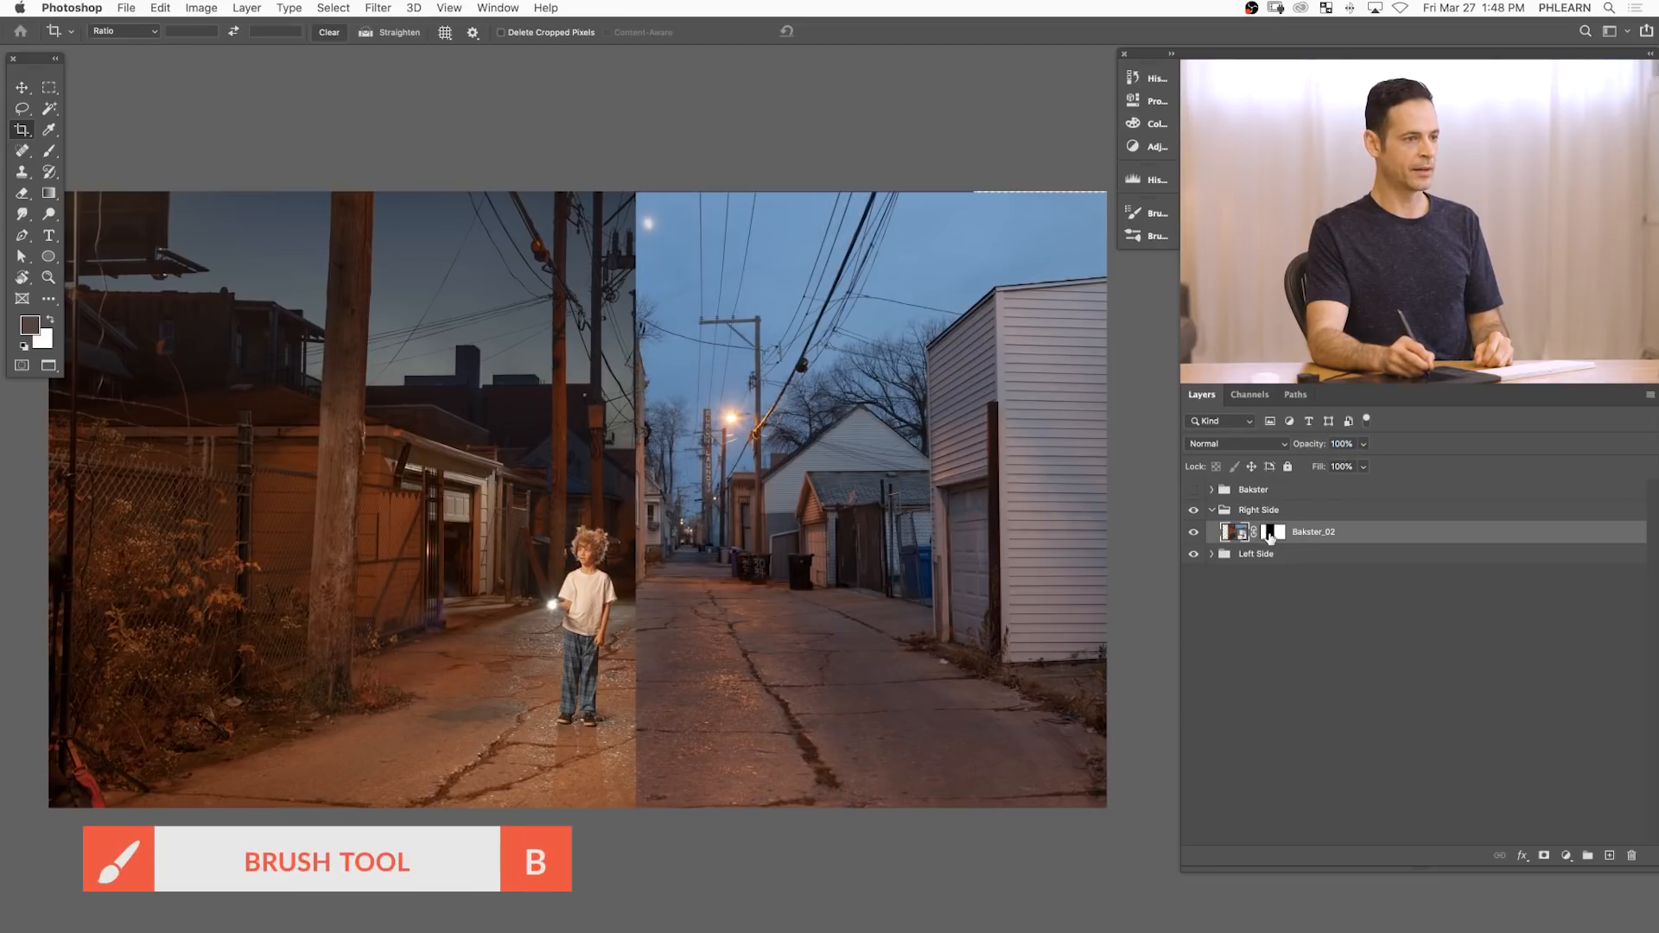
drag(696, 656, 475, 670)
key(x)
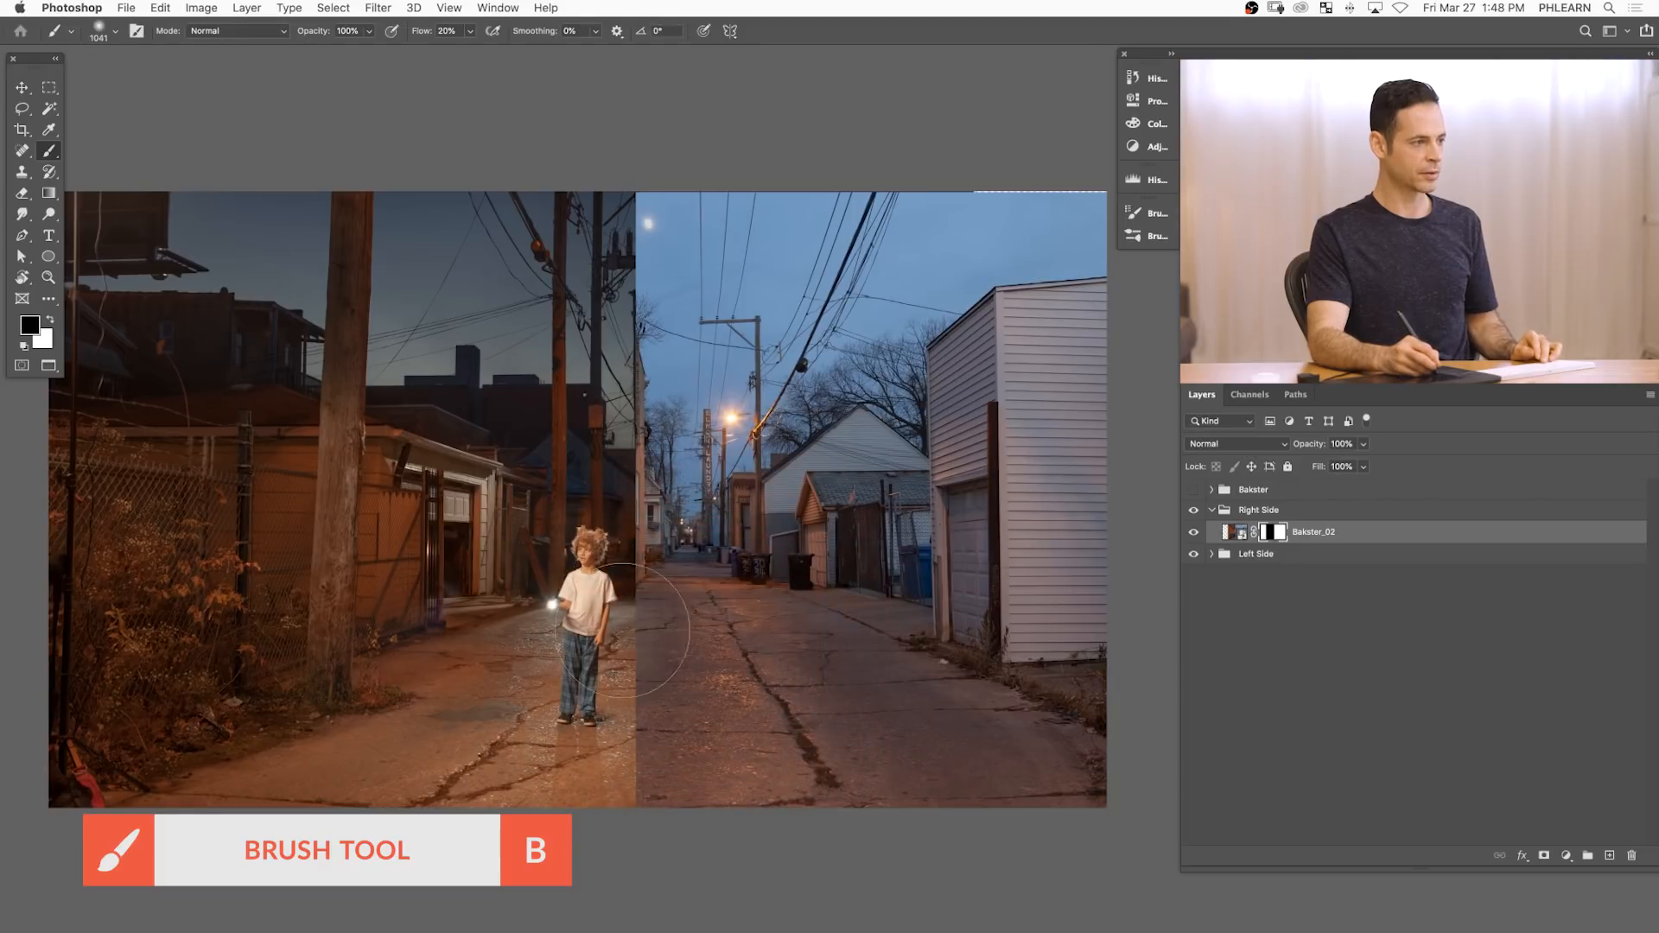
key(shift+5)
drag(631, 654, 618, 778)
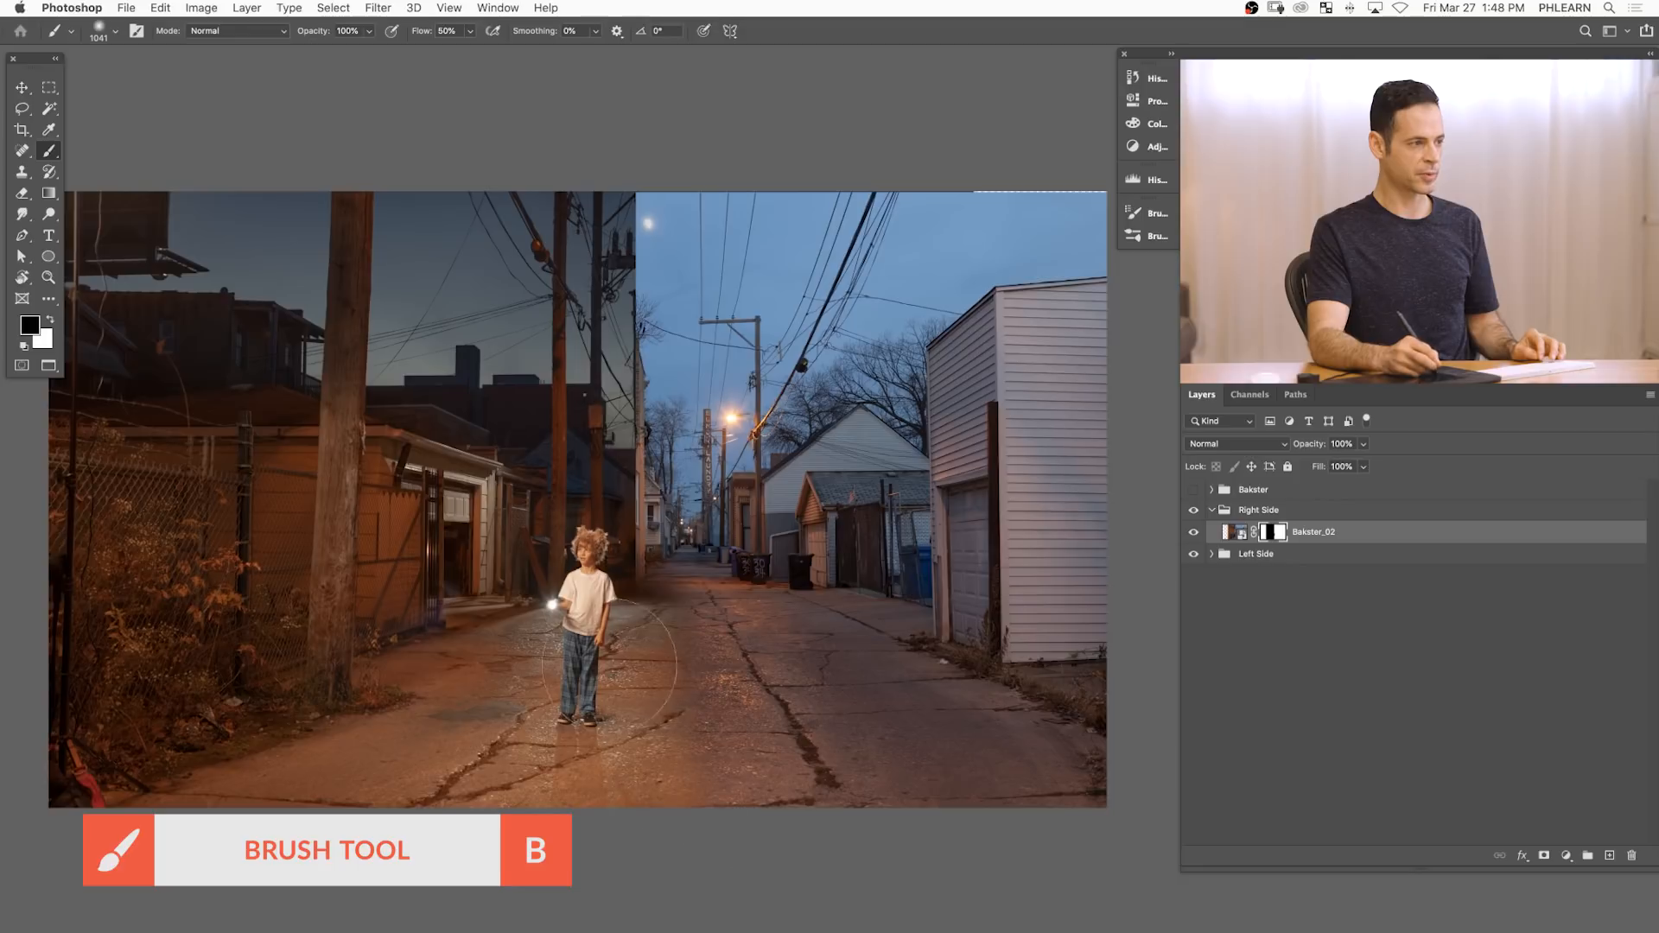
mouse_move(638, 313)
mouse_down()
mouse_move(639, 212)
mouse_move(622, 223)
mouse_move(658, 176)
mouse_move(634, 249)
mouse_move(676, 207)
mouse_move(622, 352)
mouse_move(689, 276)
mouse_move(745, 155)
mouse_move(695, 178)
mouse_move(660, 257)
mouse_move(675, 233)
mouse_move(737, 246)
mouse_move(710, 315)
mouse_up()
- Paint the Bakster_02 mask white over the dark patch at the alley's far end, and touch up the sky seam
key(x)
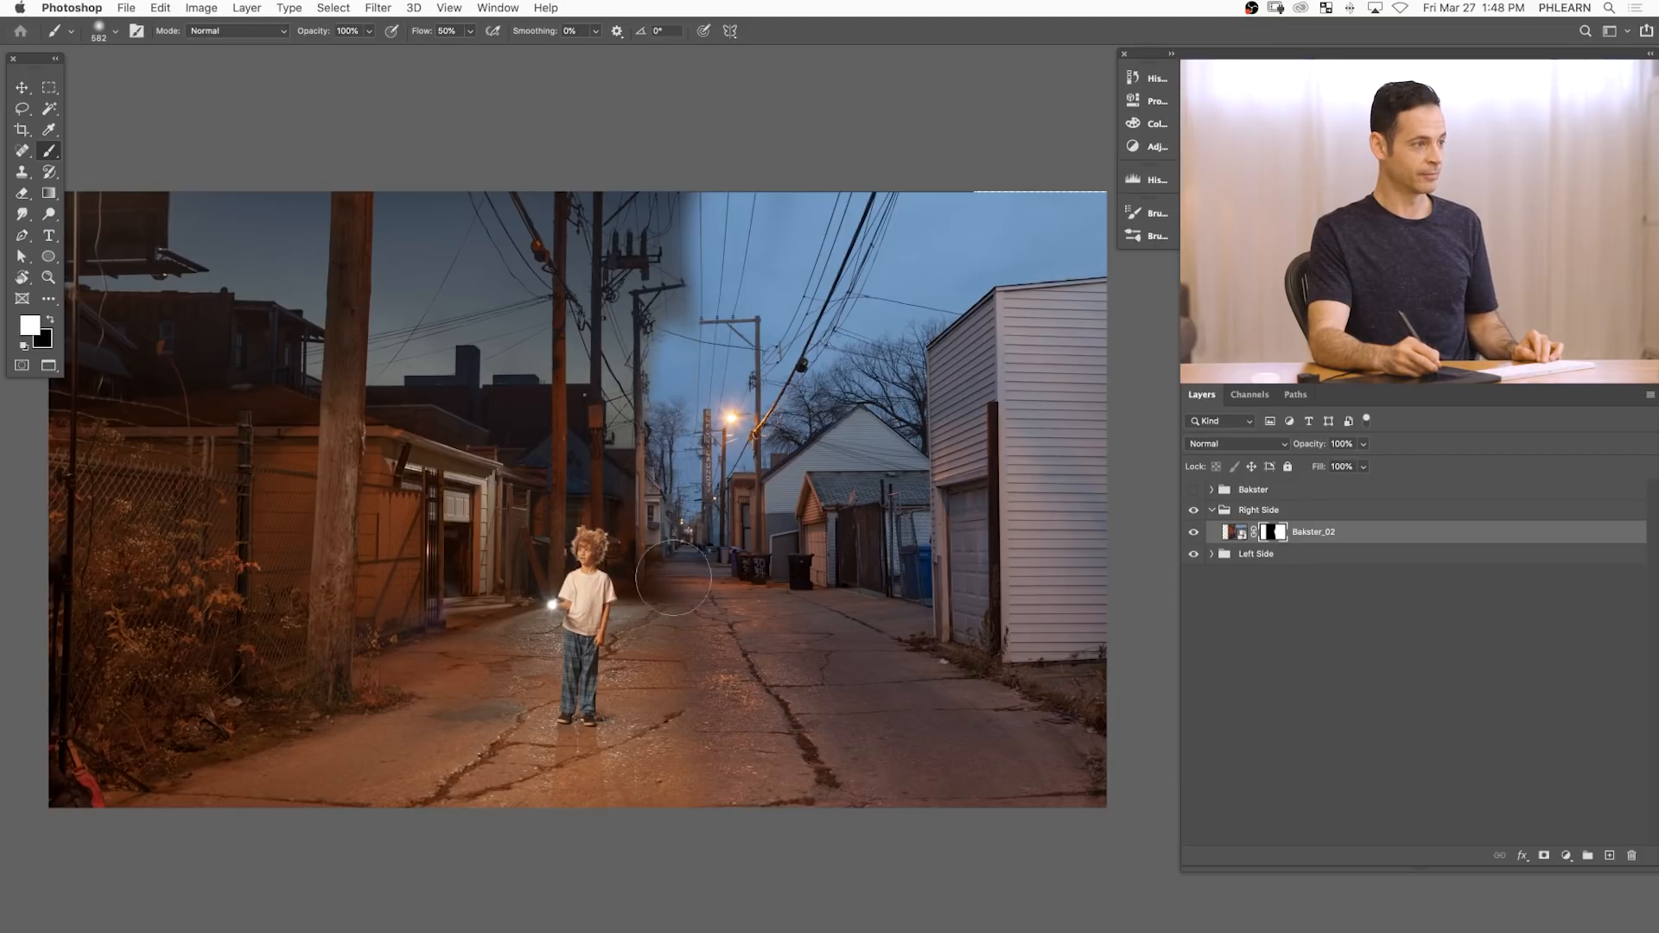
mouse_move(670, 644)
mouse_down()
mouse_move(698, 660)
mouse_move(684, 659)
mouse_up()
drag(654, 586, 650, 606)
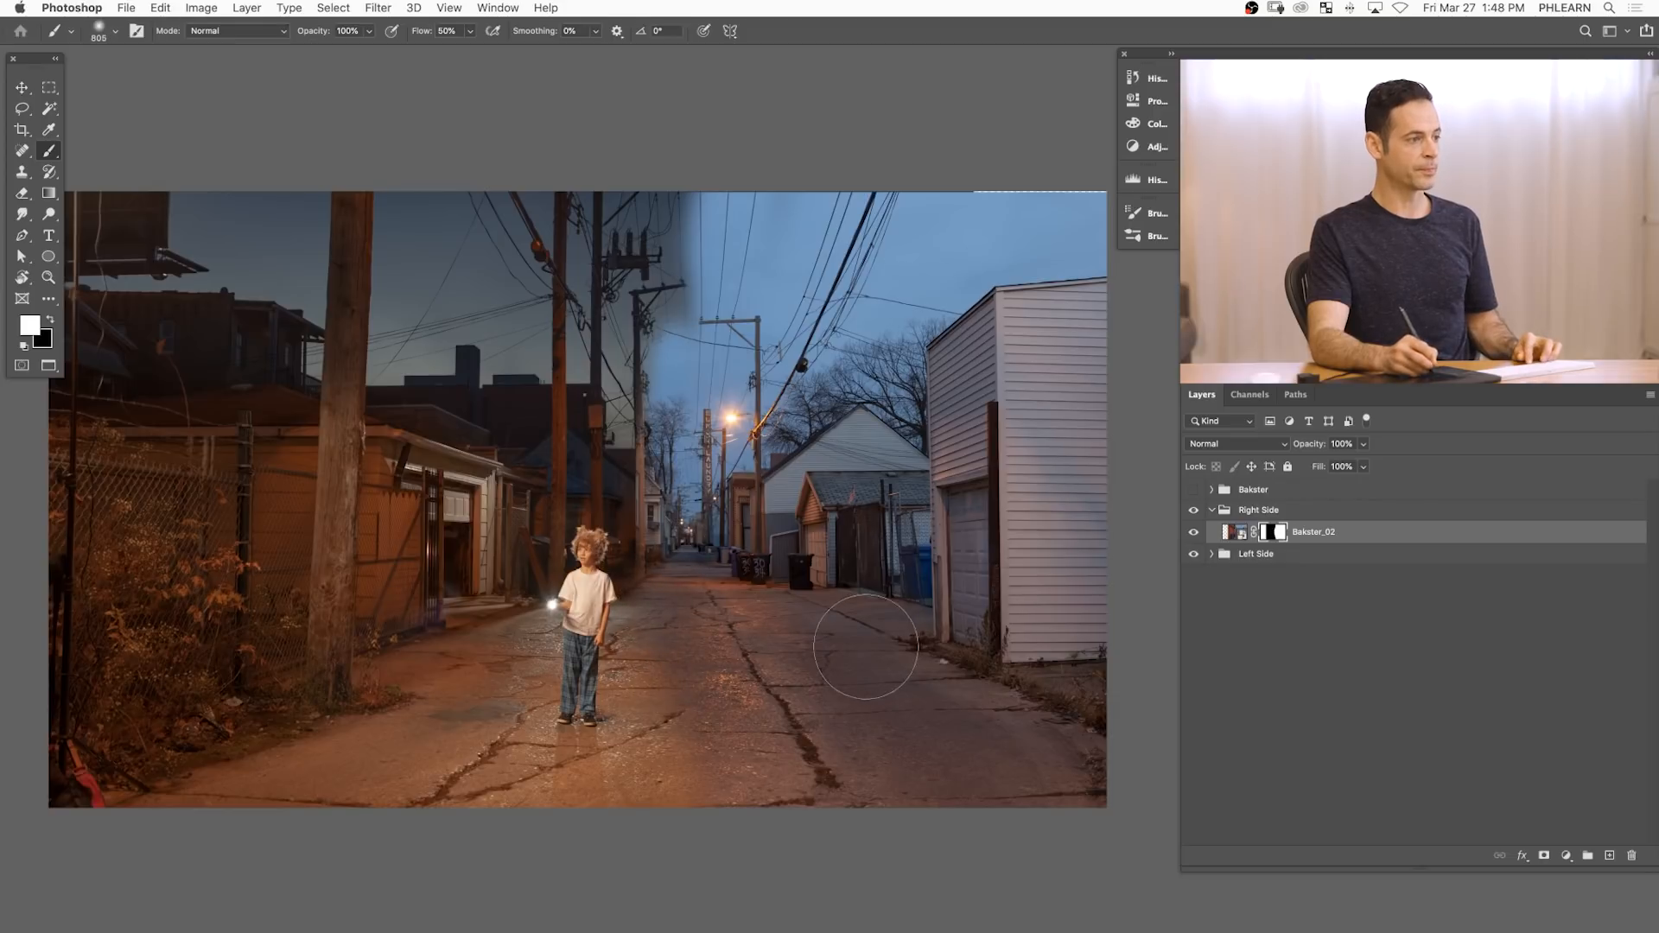
drag(865, 663, 831, 670)
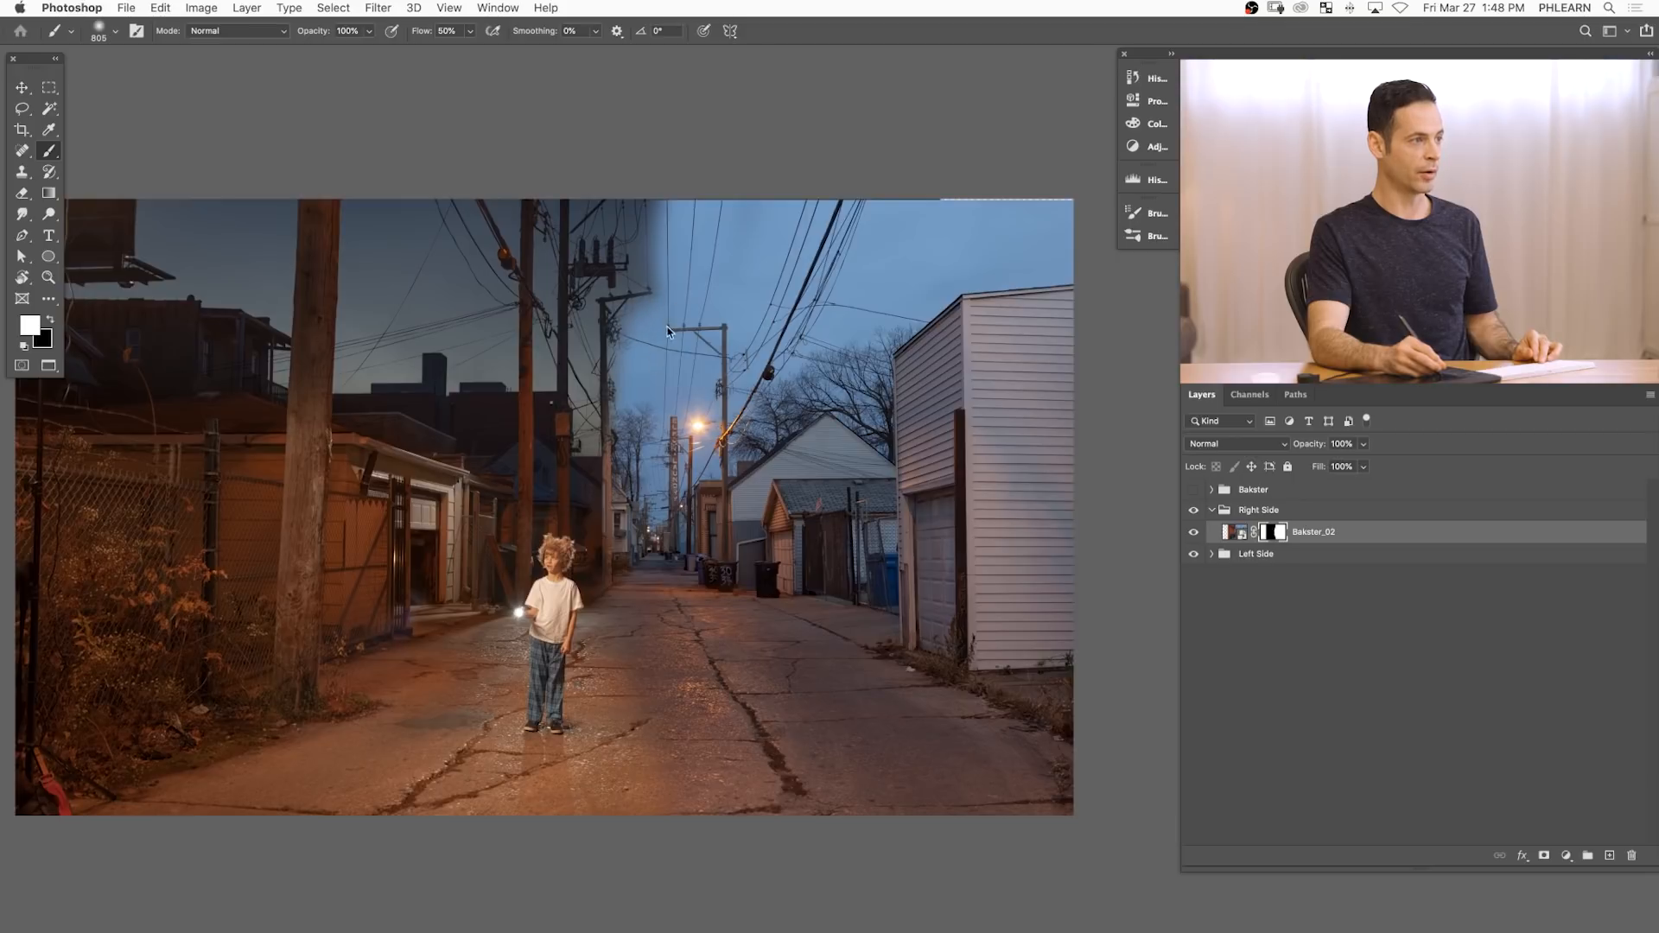
drag(666, 288, 639, 304)
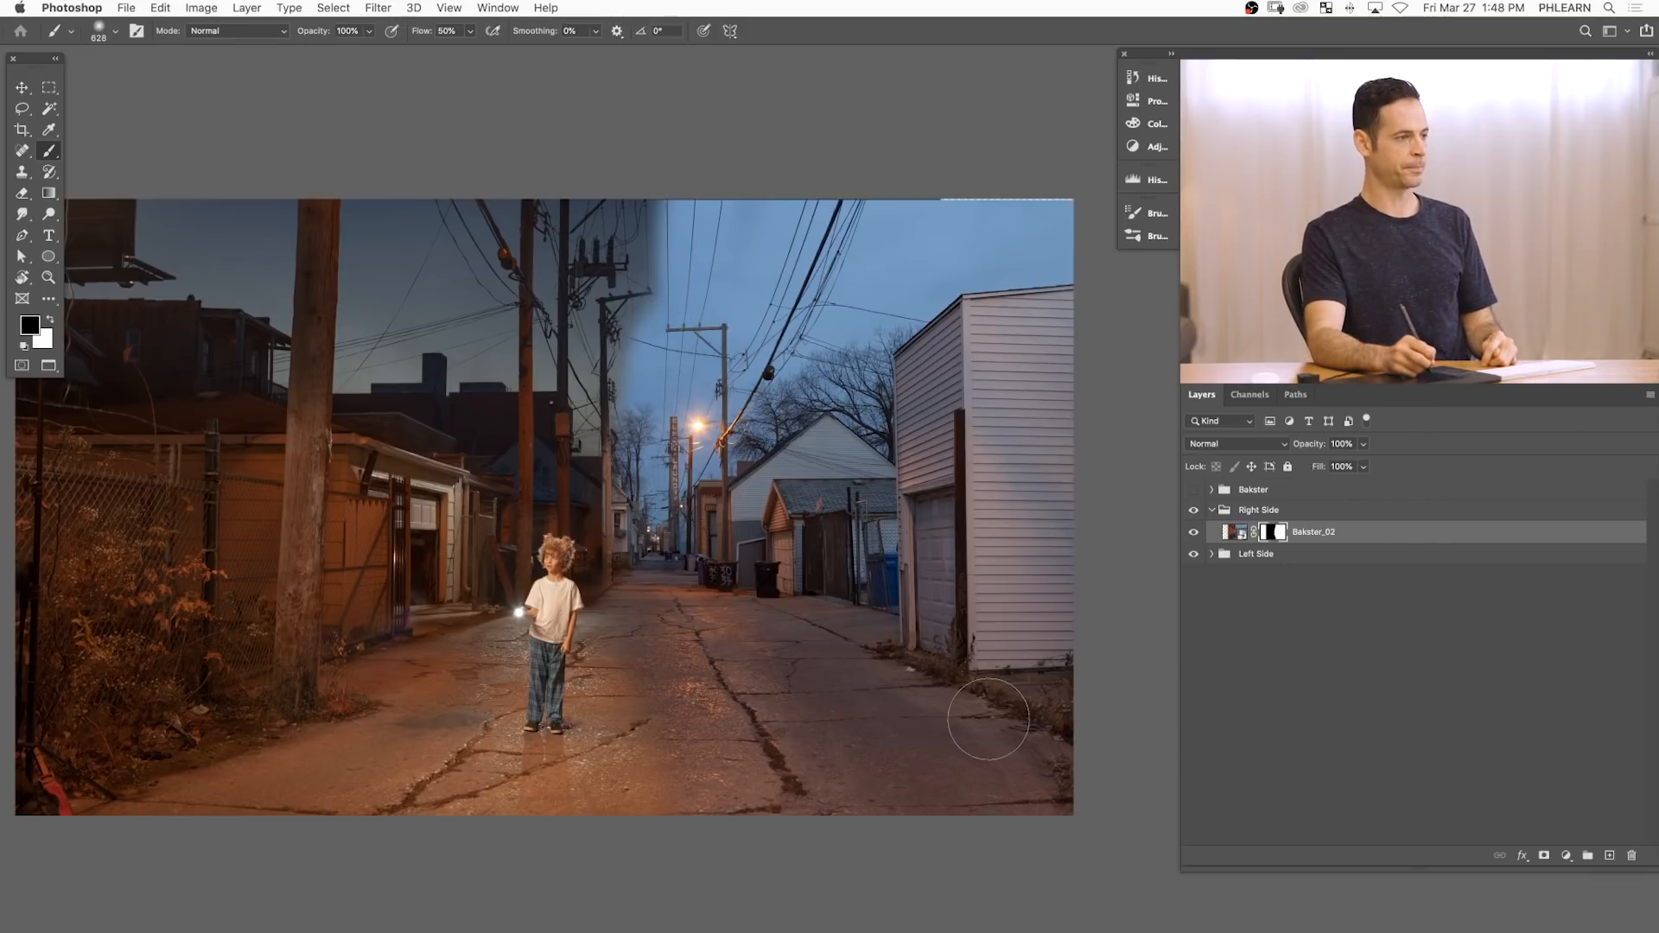
- Scale Bakster_02 to 102.93% and rotate it 0.18° around the alley's vanishing point, and nudge it into place
key(super+t)
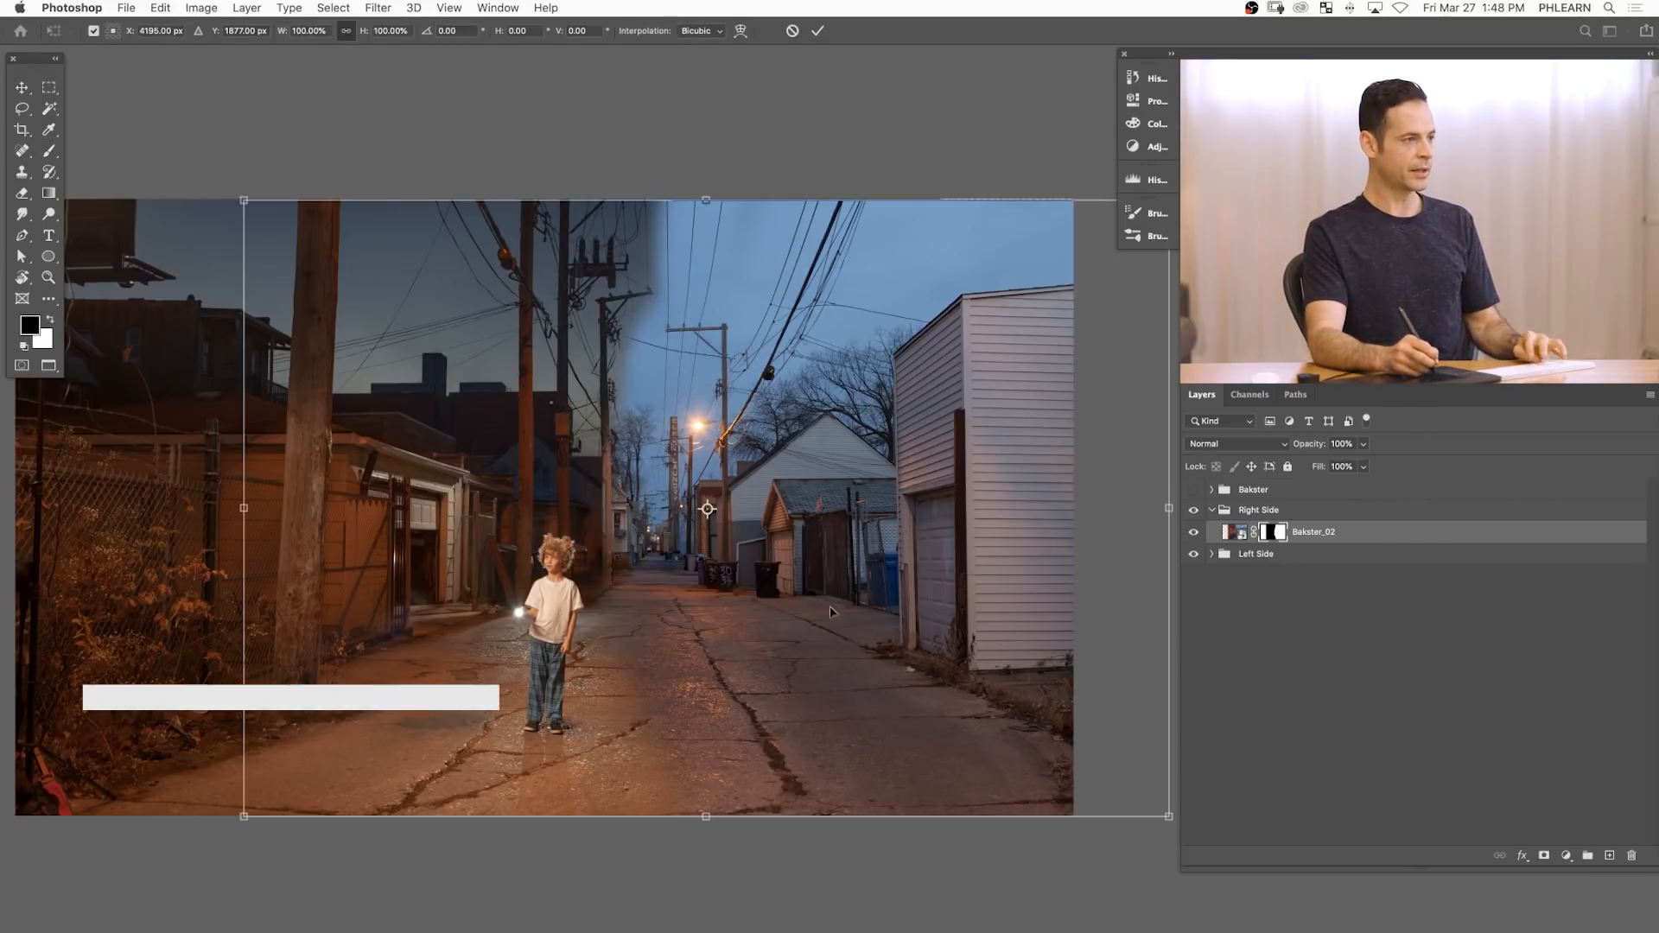
drag(794, 579, 584, 566)
drag(1104, 824, 1113, 858)
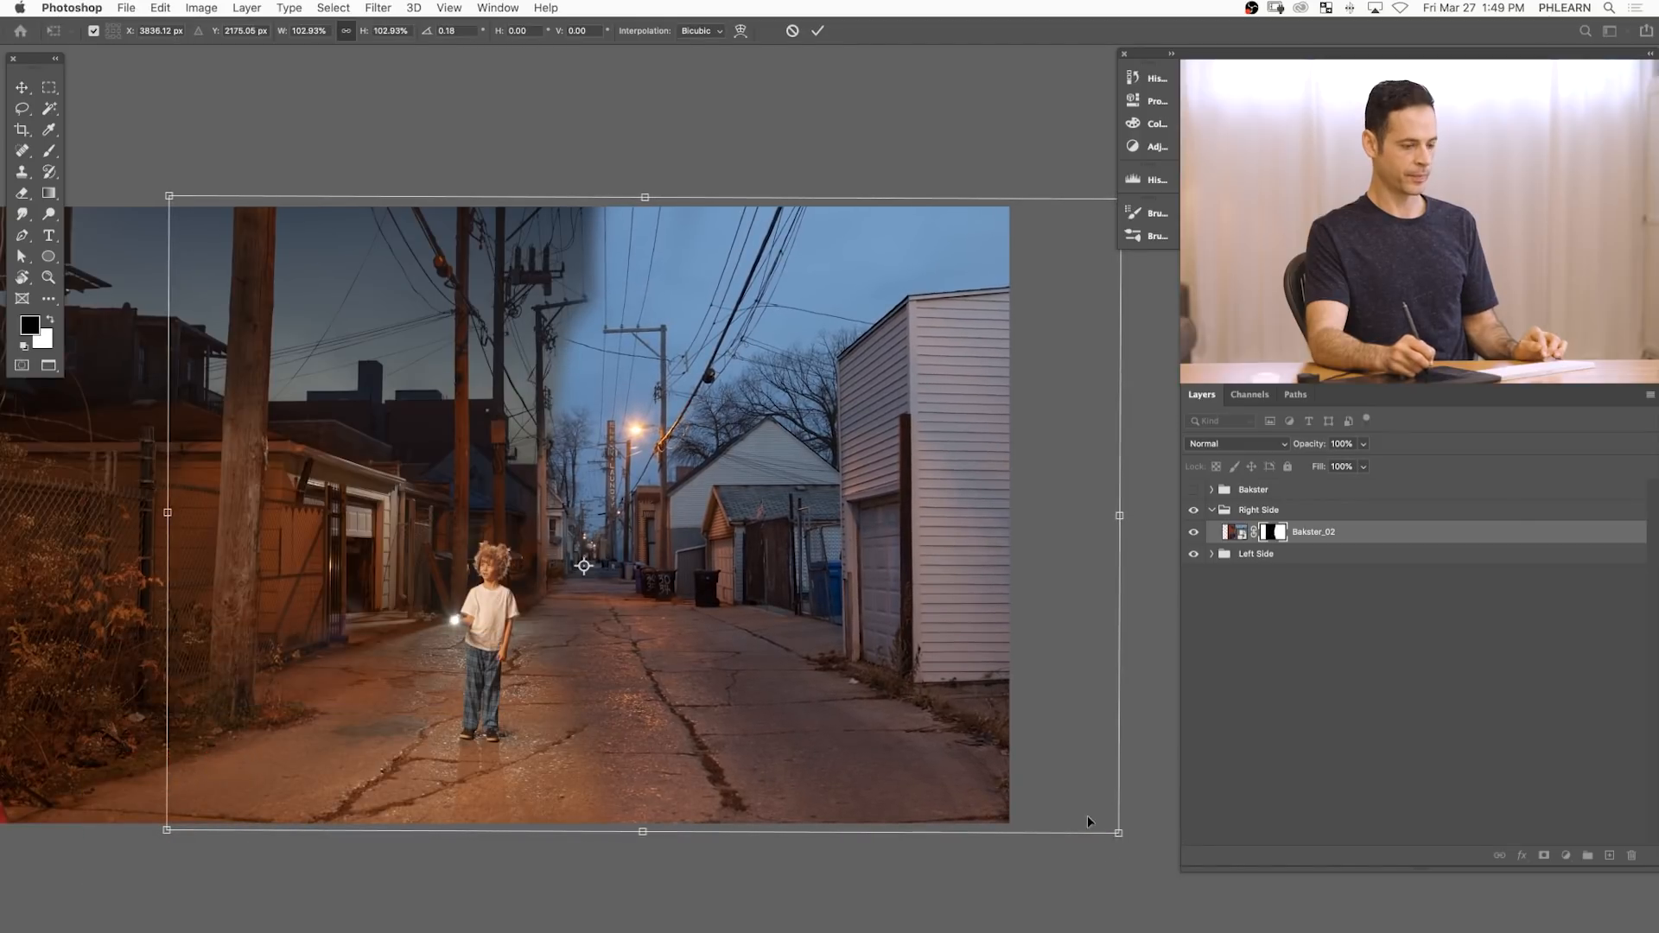
key(Return)
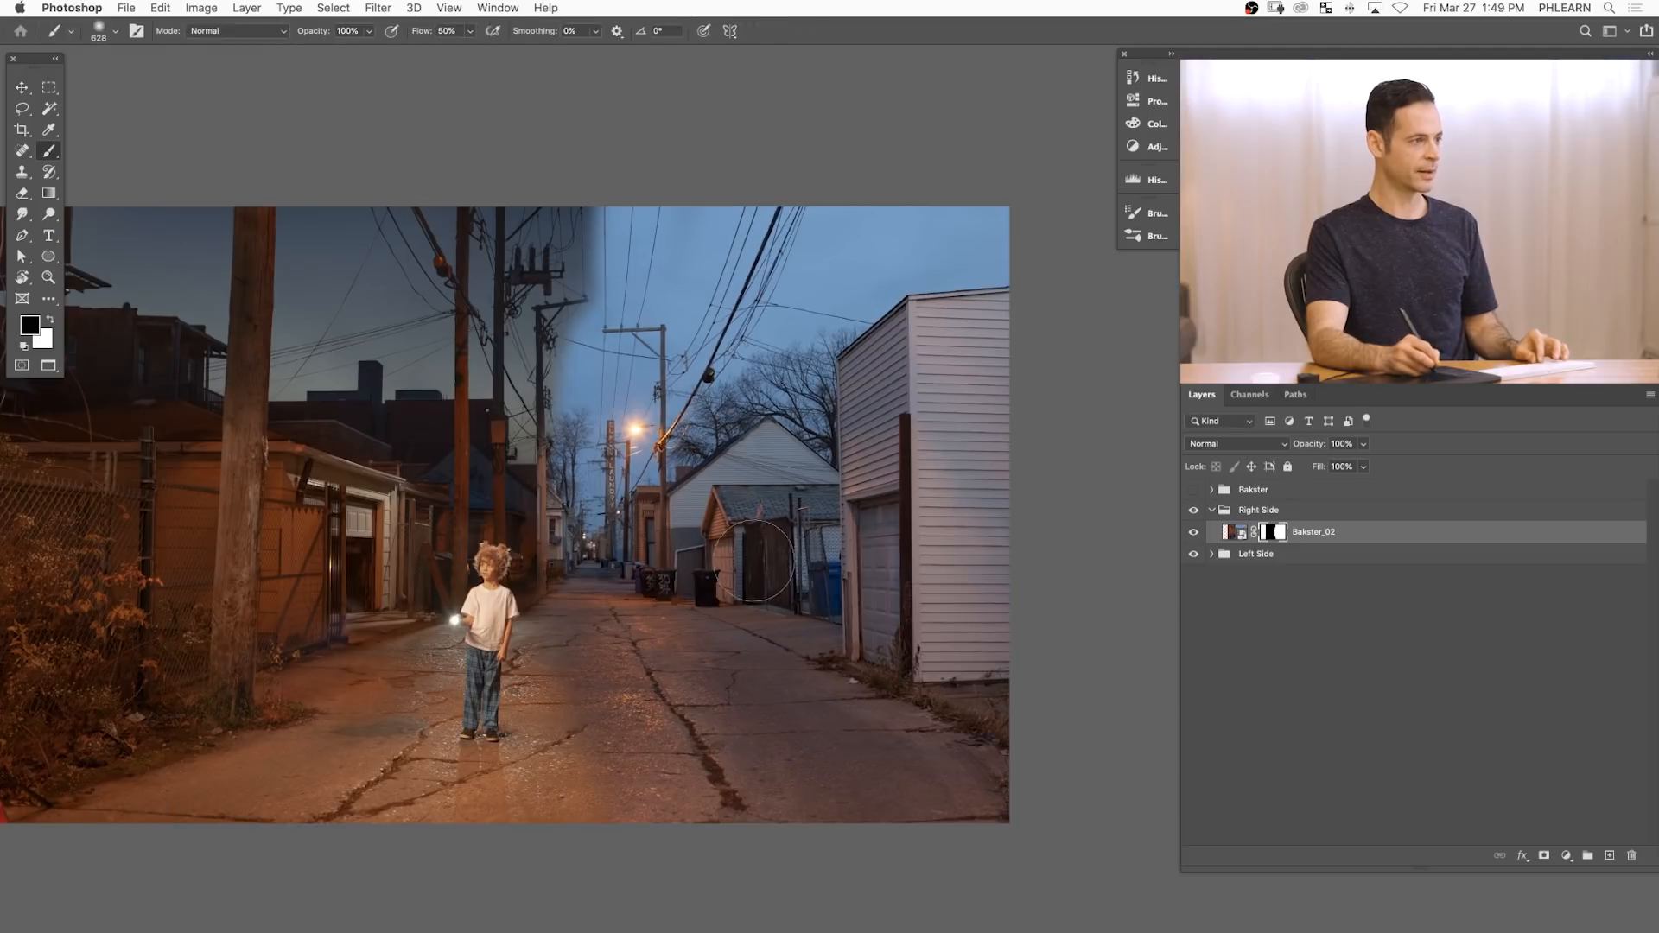
drag(791, 608, 800, 607)
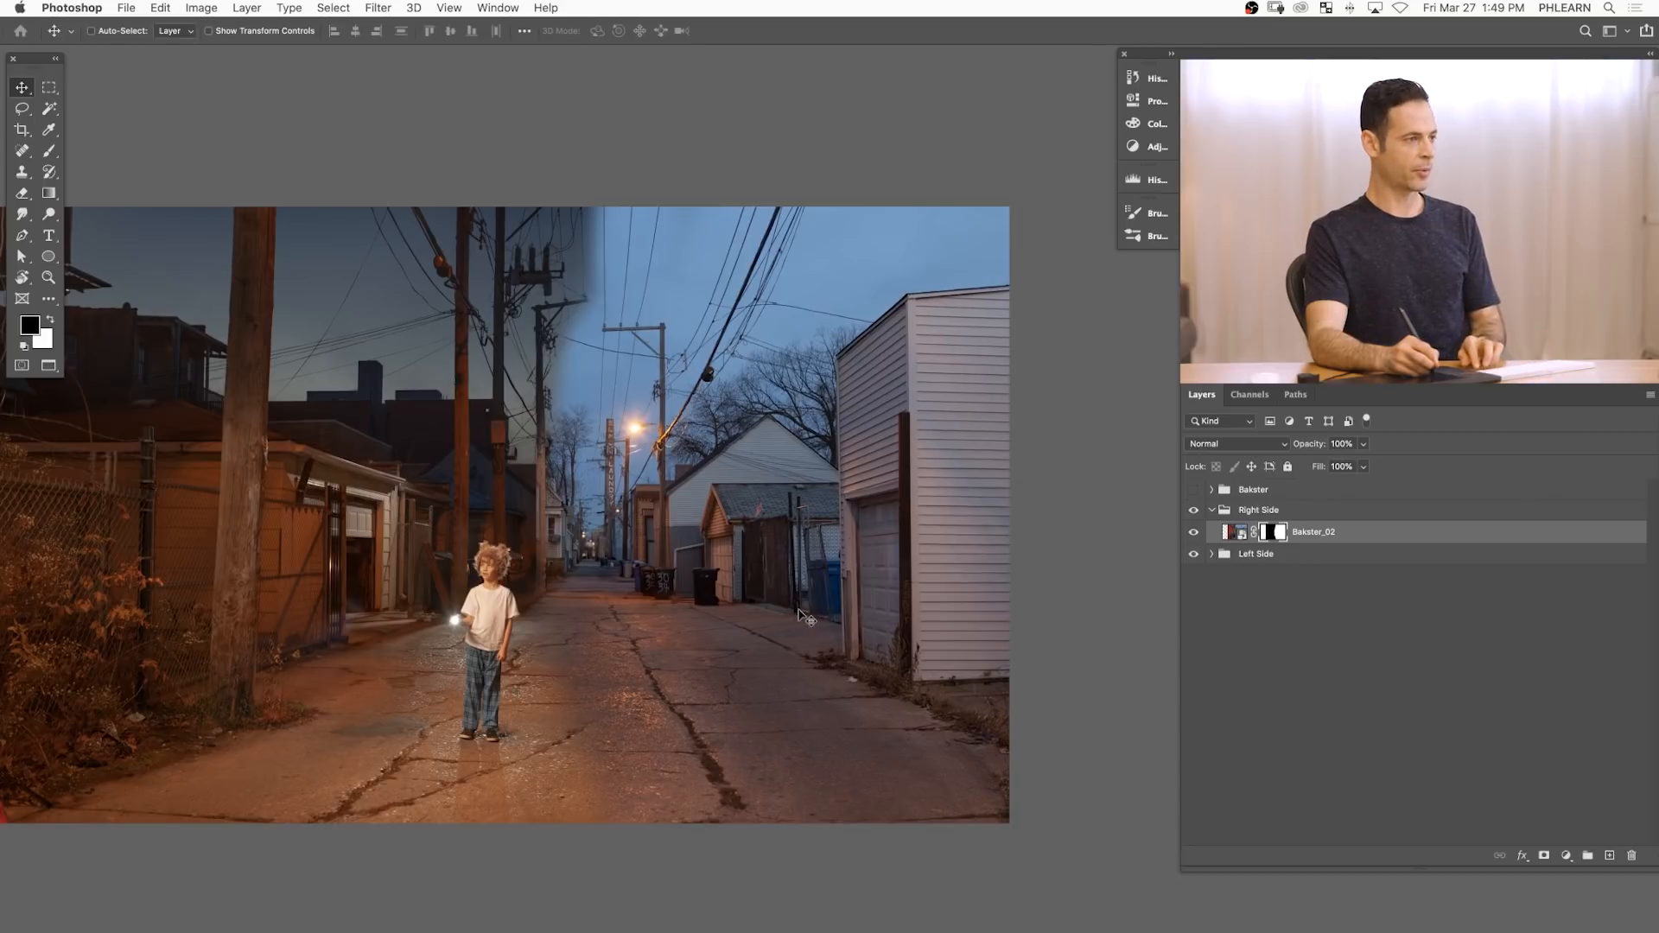
- Paint black on the Bakster_02 mask with a smaller brush along the utility pole and its crossarm at the sky seam
drag(760, 671, 822, 688)
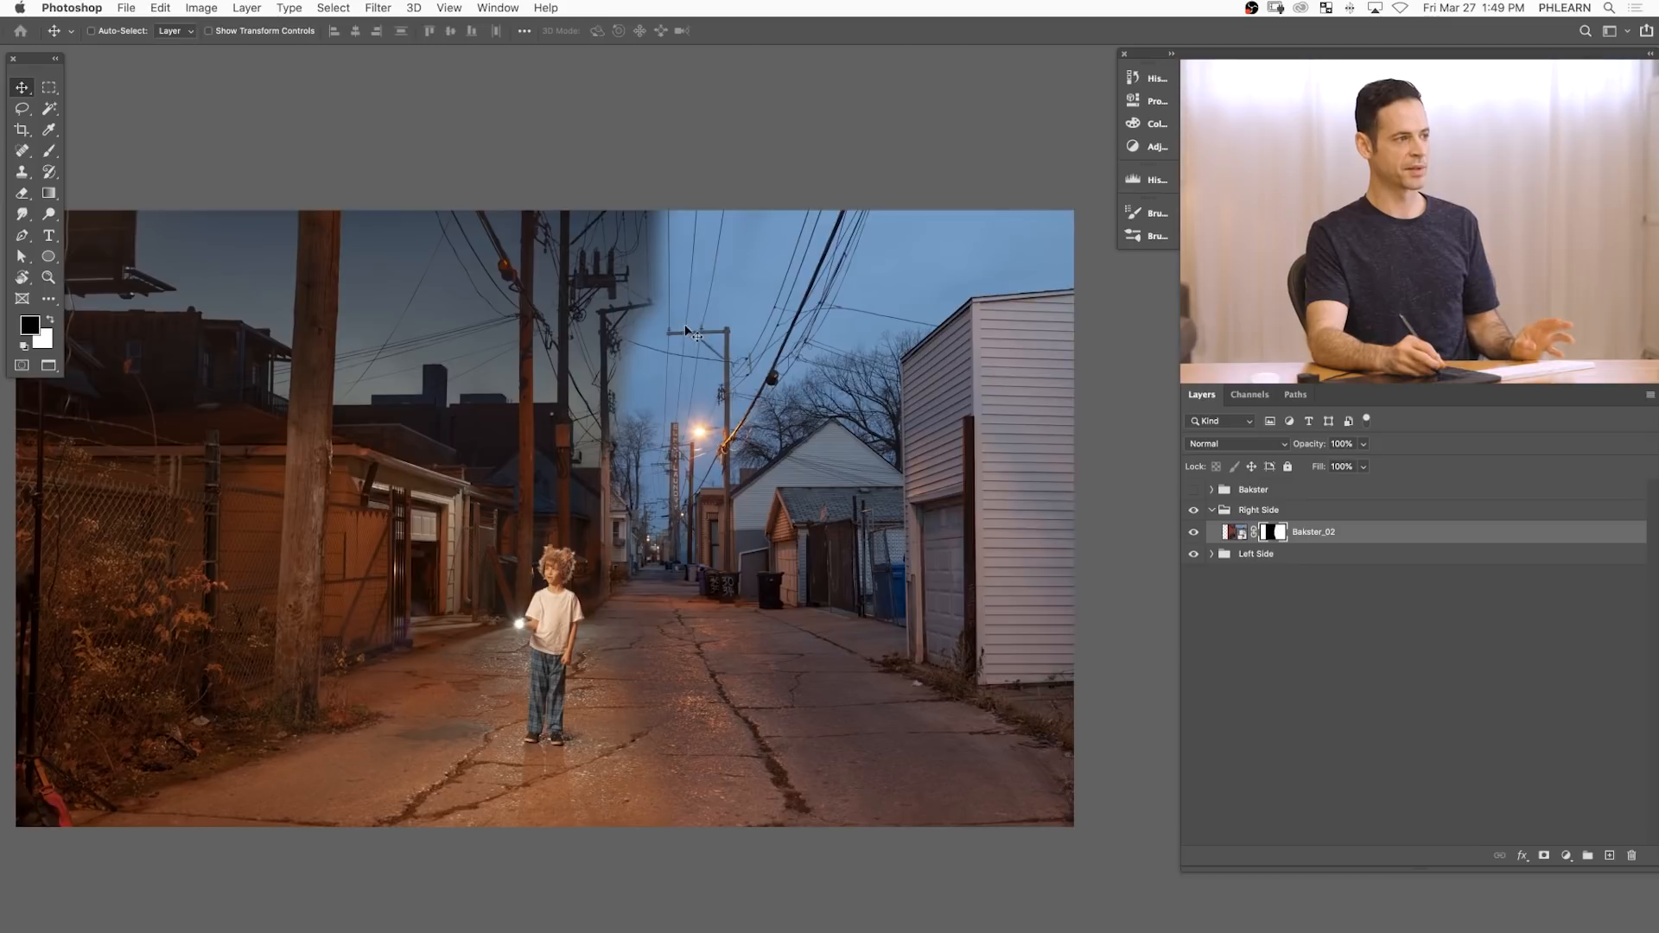
key(b)
key(x)
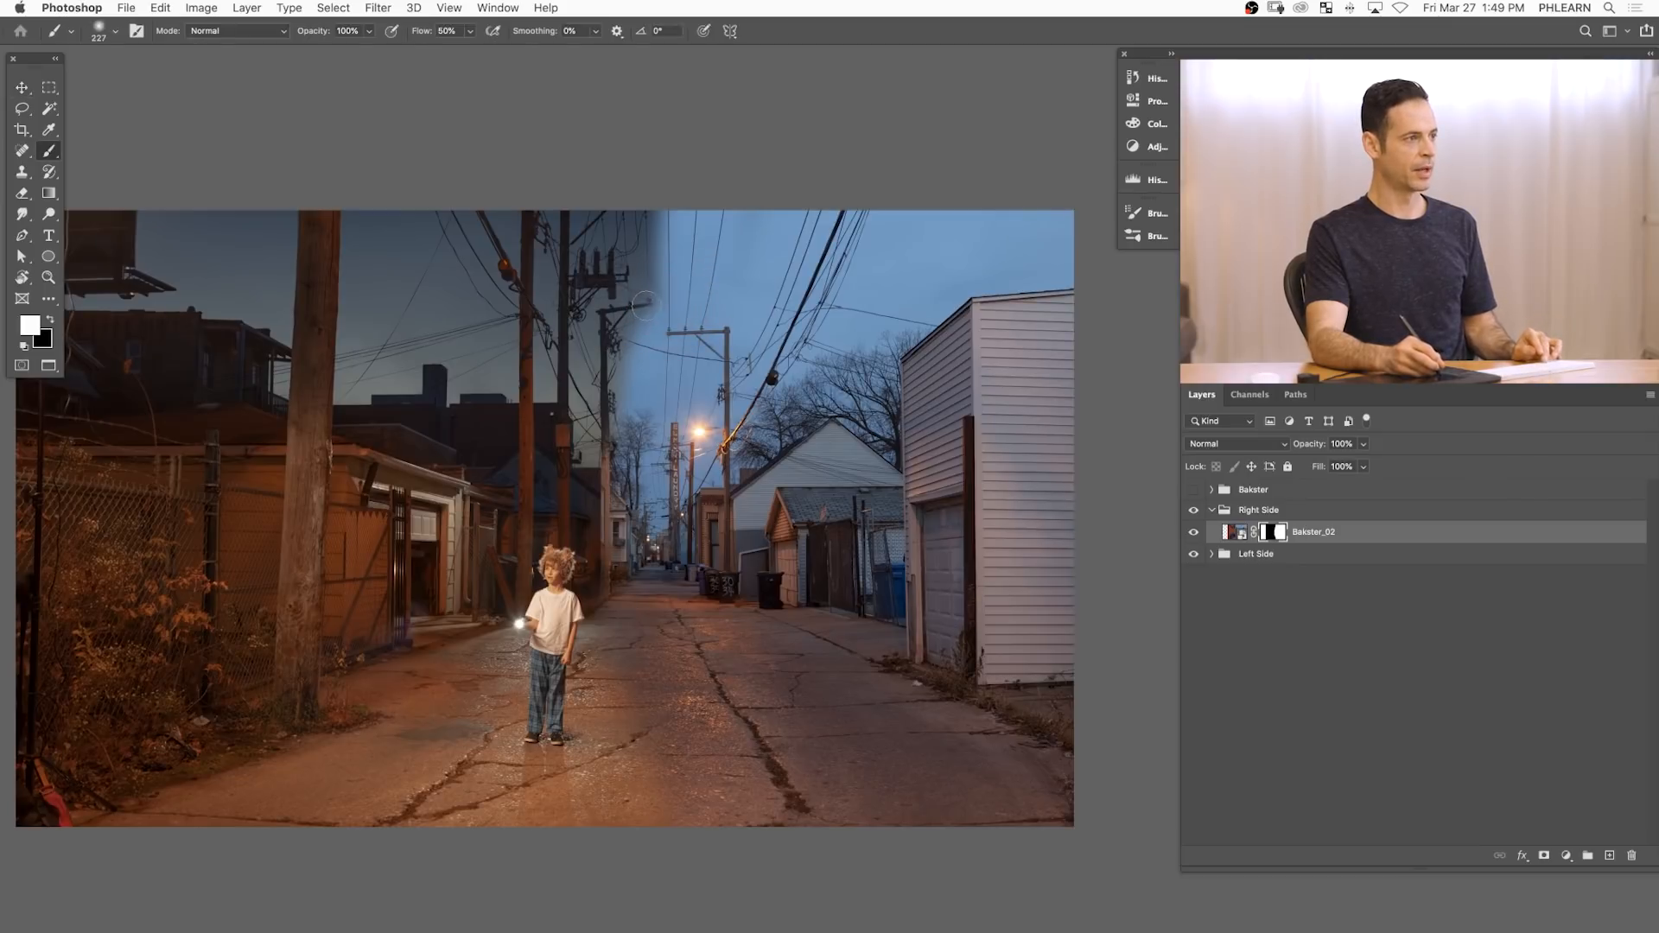
key(x)
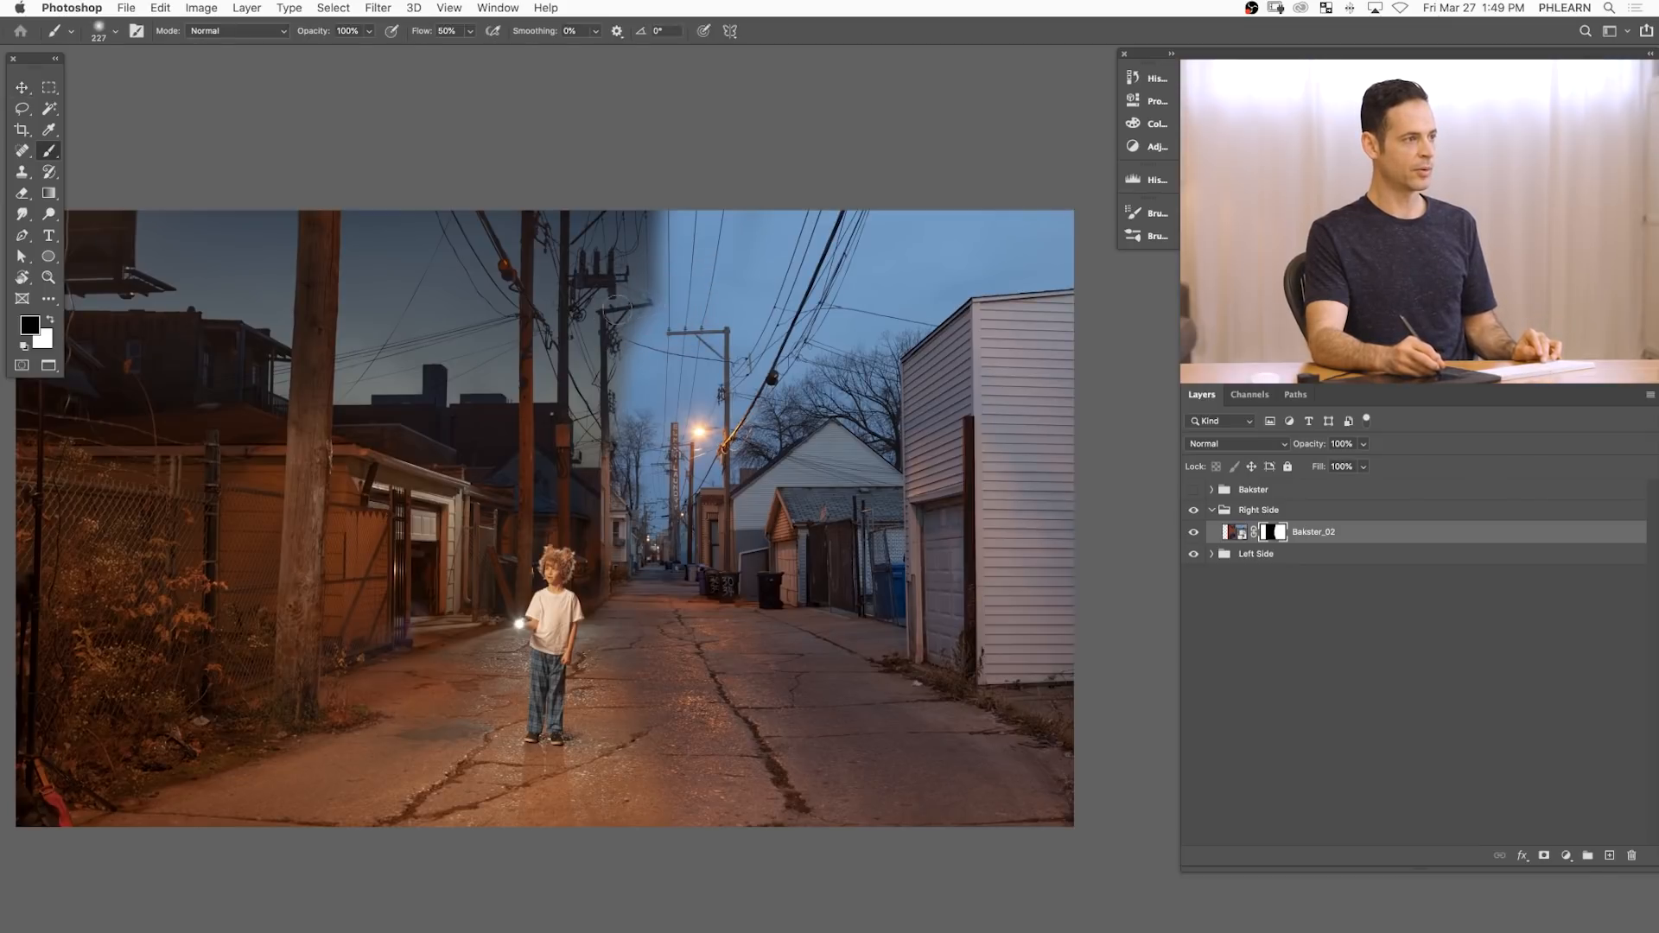
drag(640, 301, 652, 277)
mouse_move(630, 381)
mouse_down()
mouse_move(657, 371)
mouse_move(612, 429)
mouse_up()
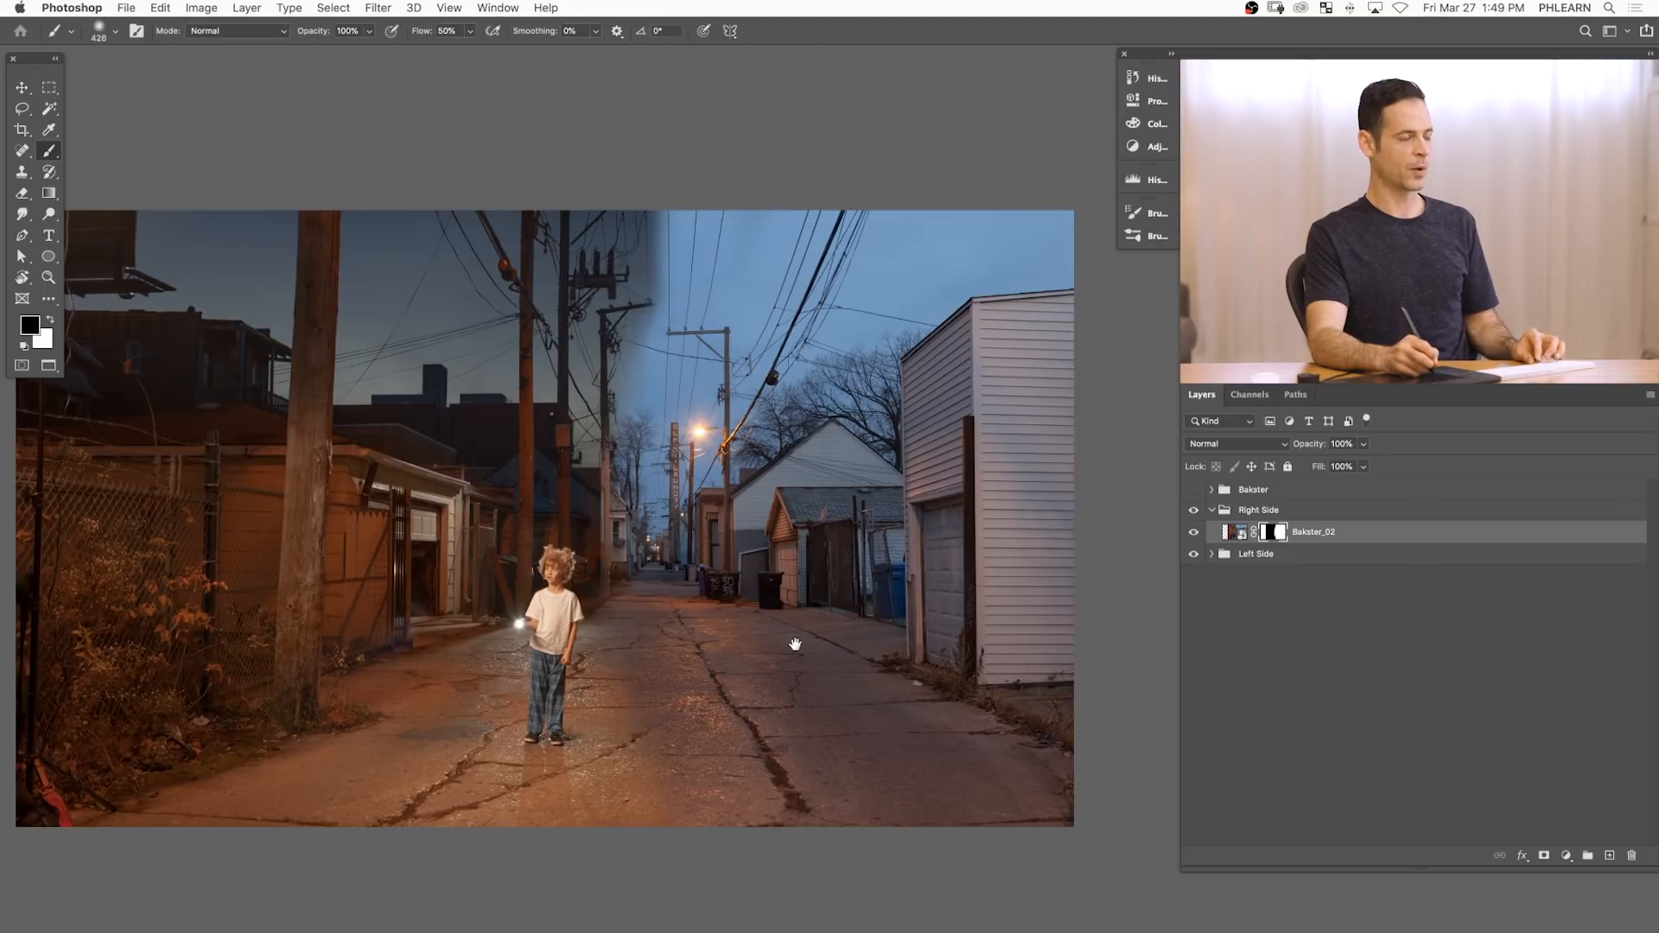
alt+click(844, 637)
drag(828, 638, 783, 624)
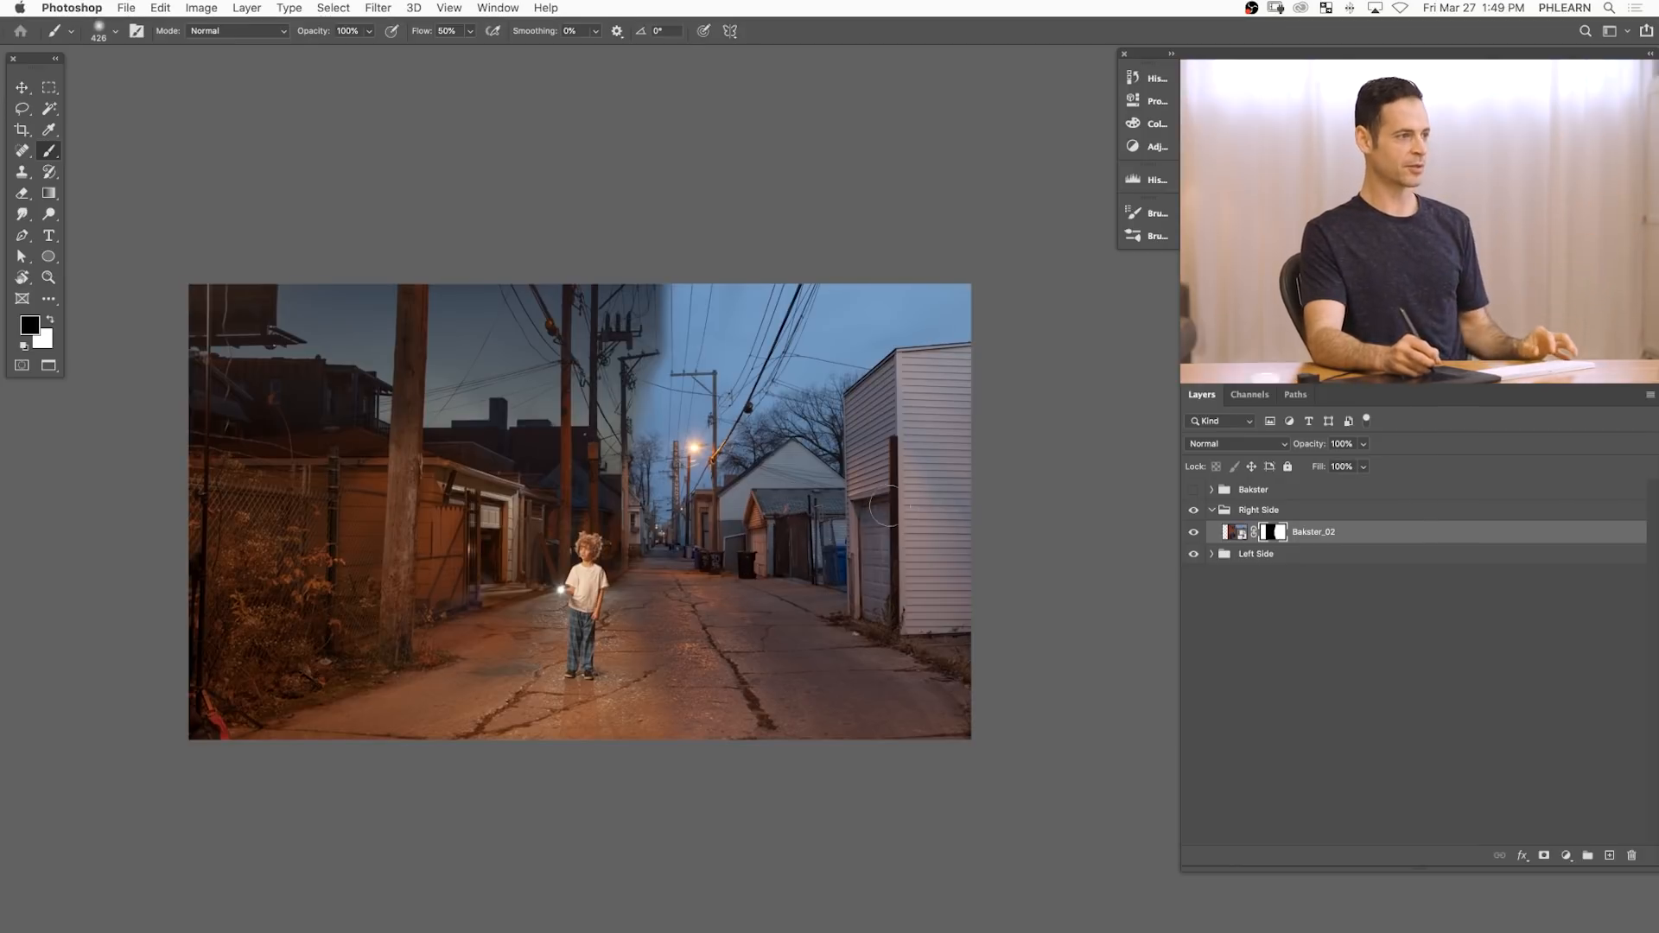
- Rotate Bakster_02 about 0.45° around the alley's vanishing point
key(super+t)
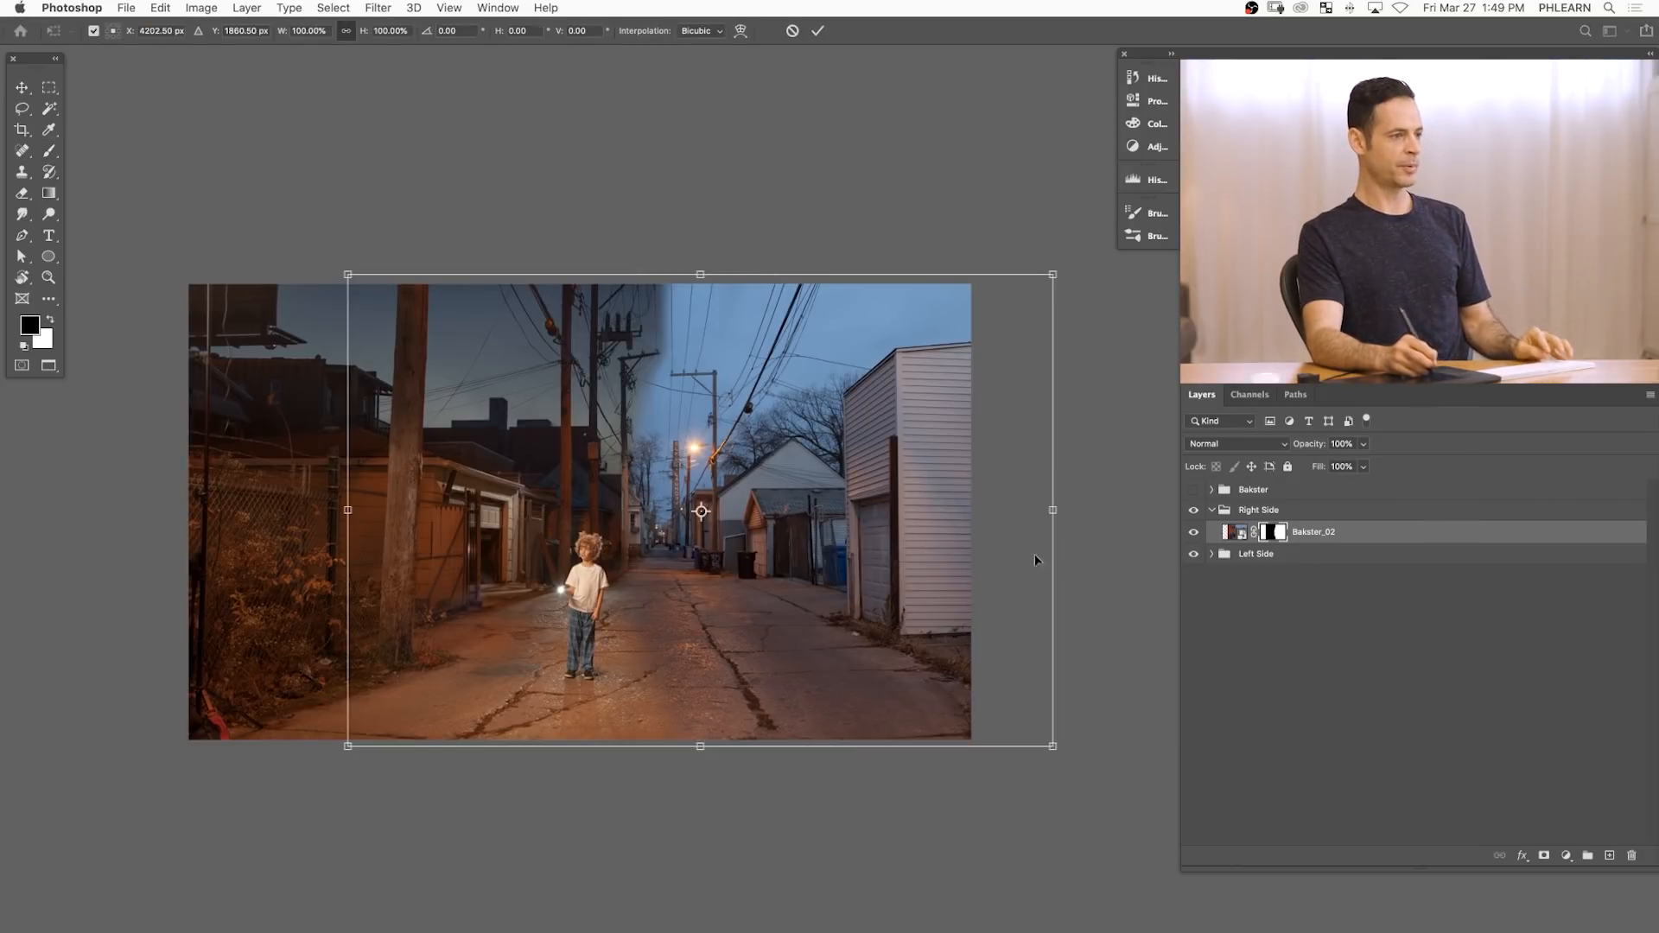
drag(701, 511, 649, 567)
drag(1084, 507, 1092, 510)
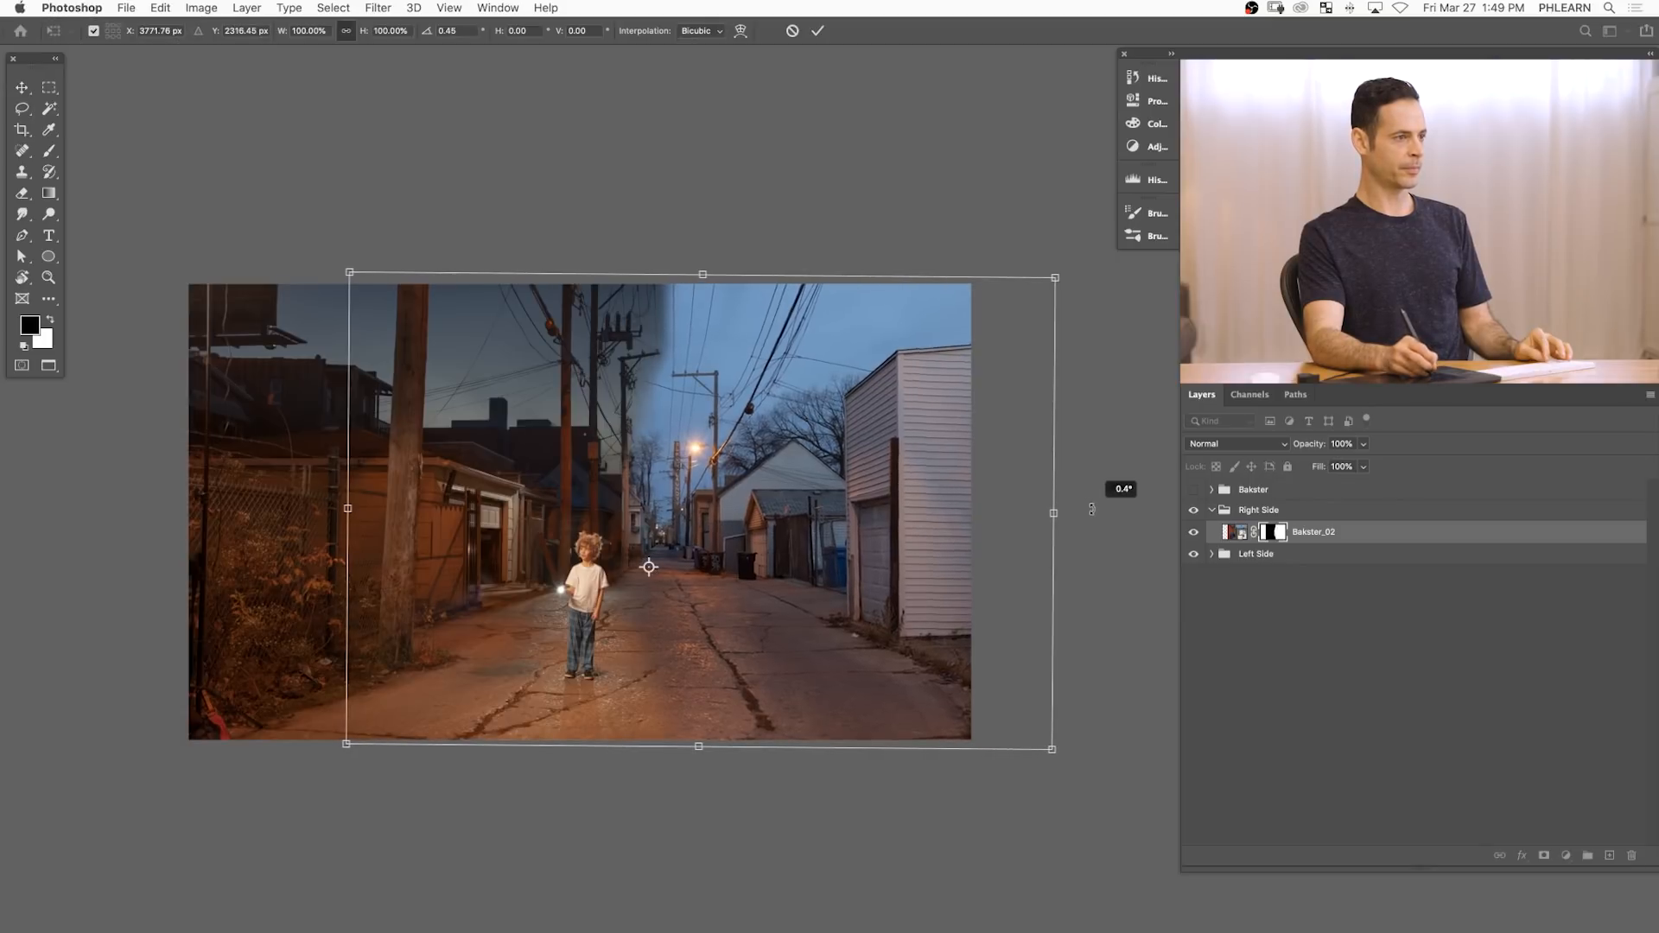
key(Return)
key(b)
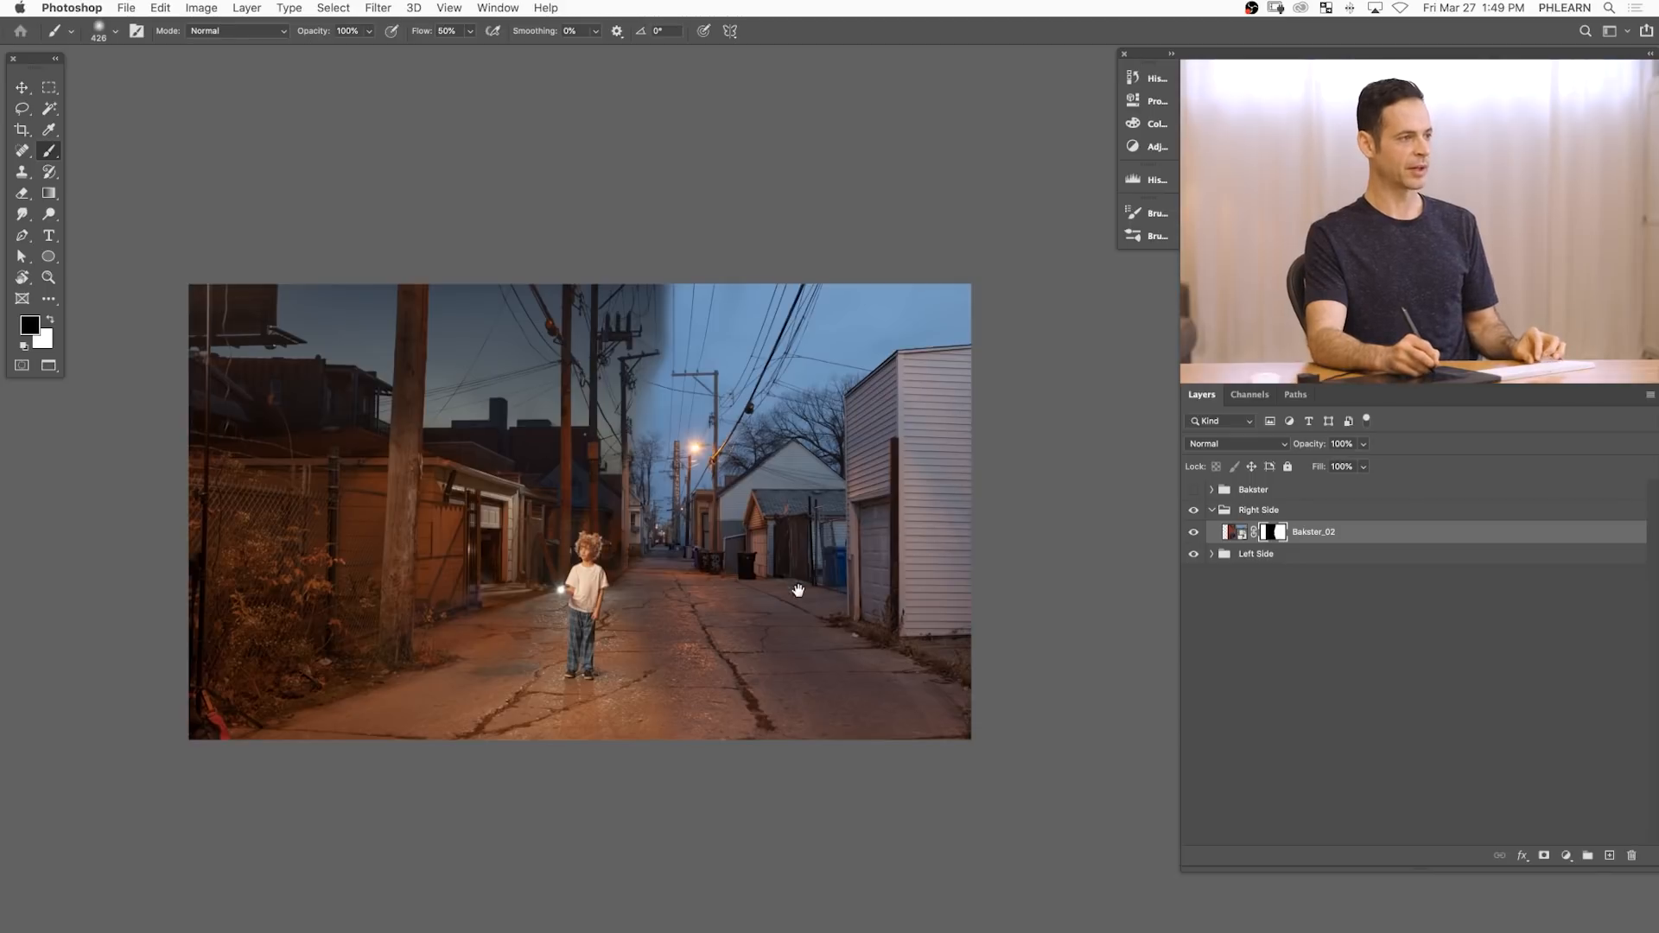
- Compare the composite with Bakster_02 hidden and shown, and inspect the layer's Camera Raw workflow options
drag(735, 581, 760, 570)
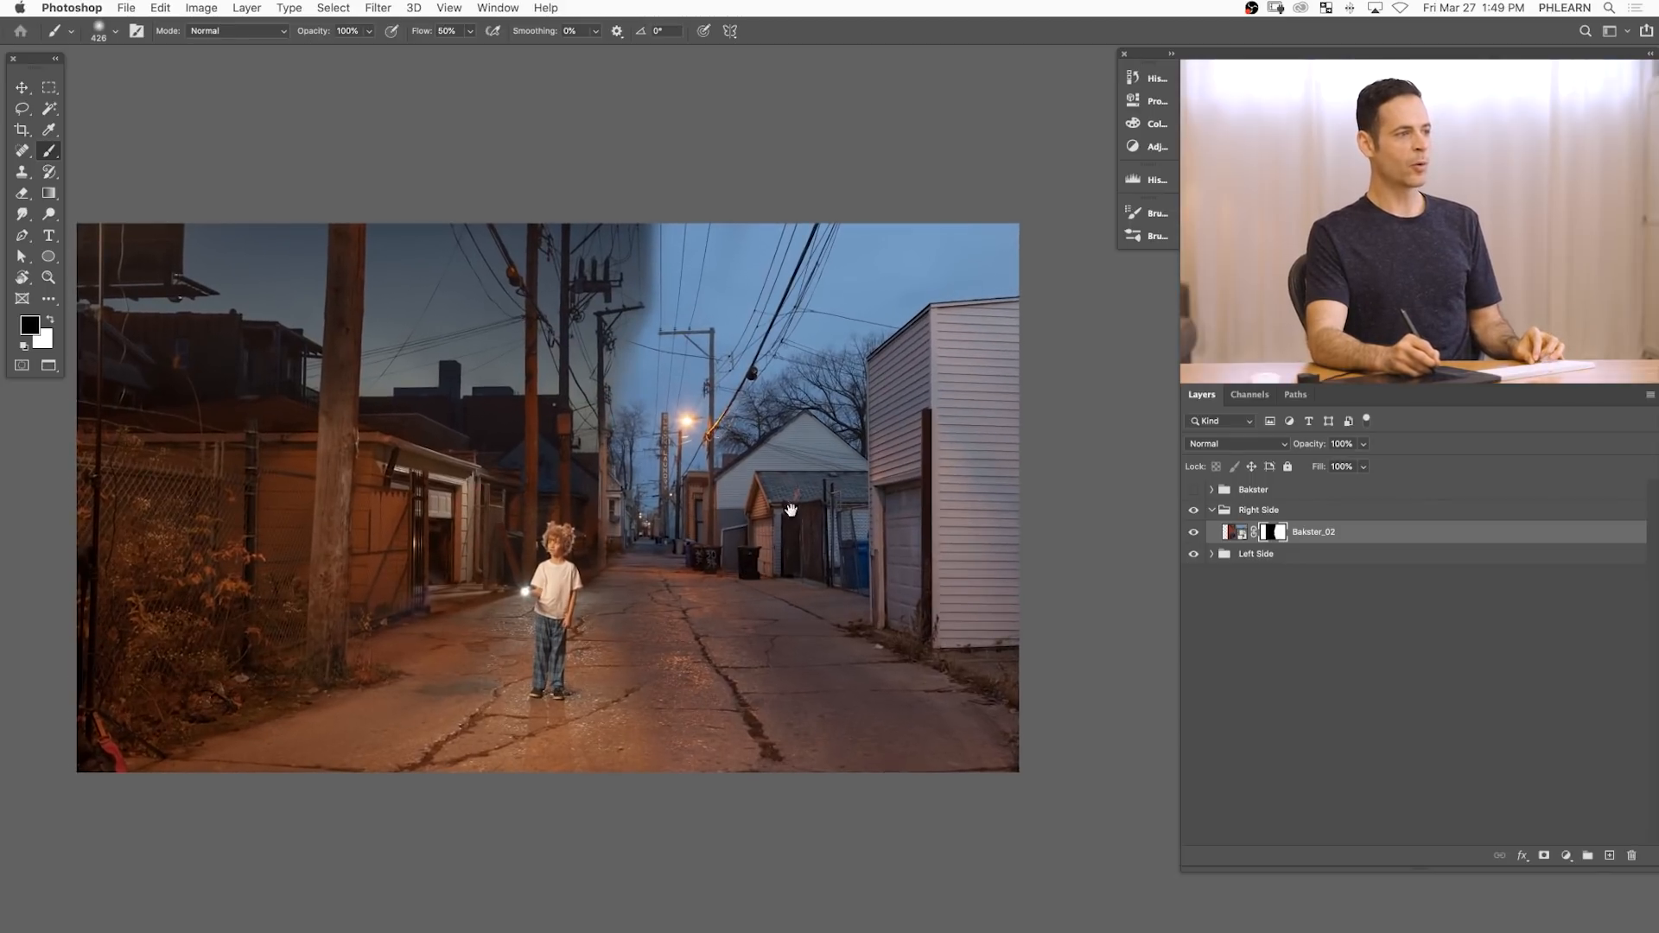
click(1195, 534)
click(1195, 534)
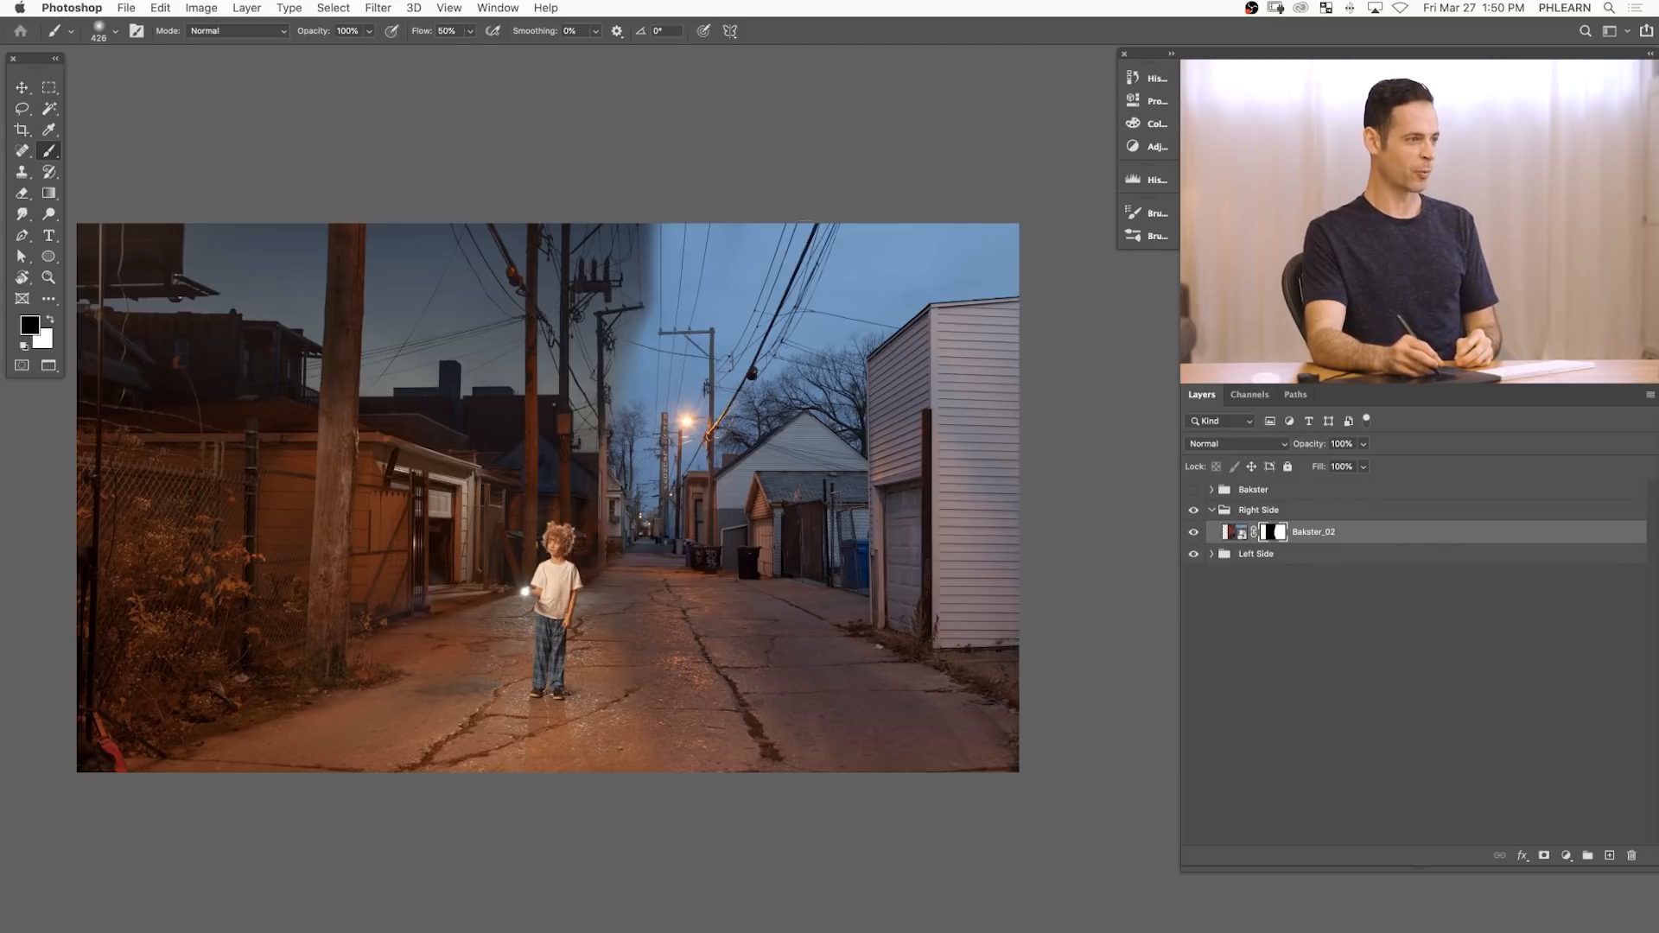
click(1192, 536)
click(1192, 536)
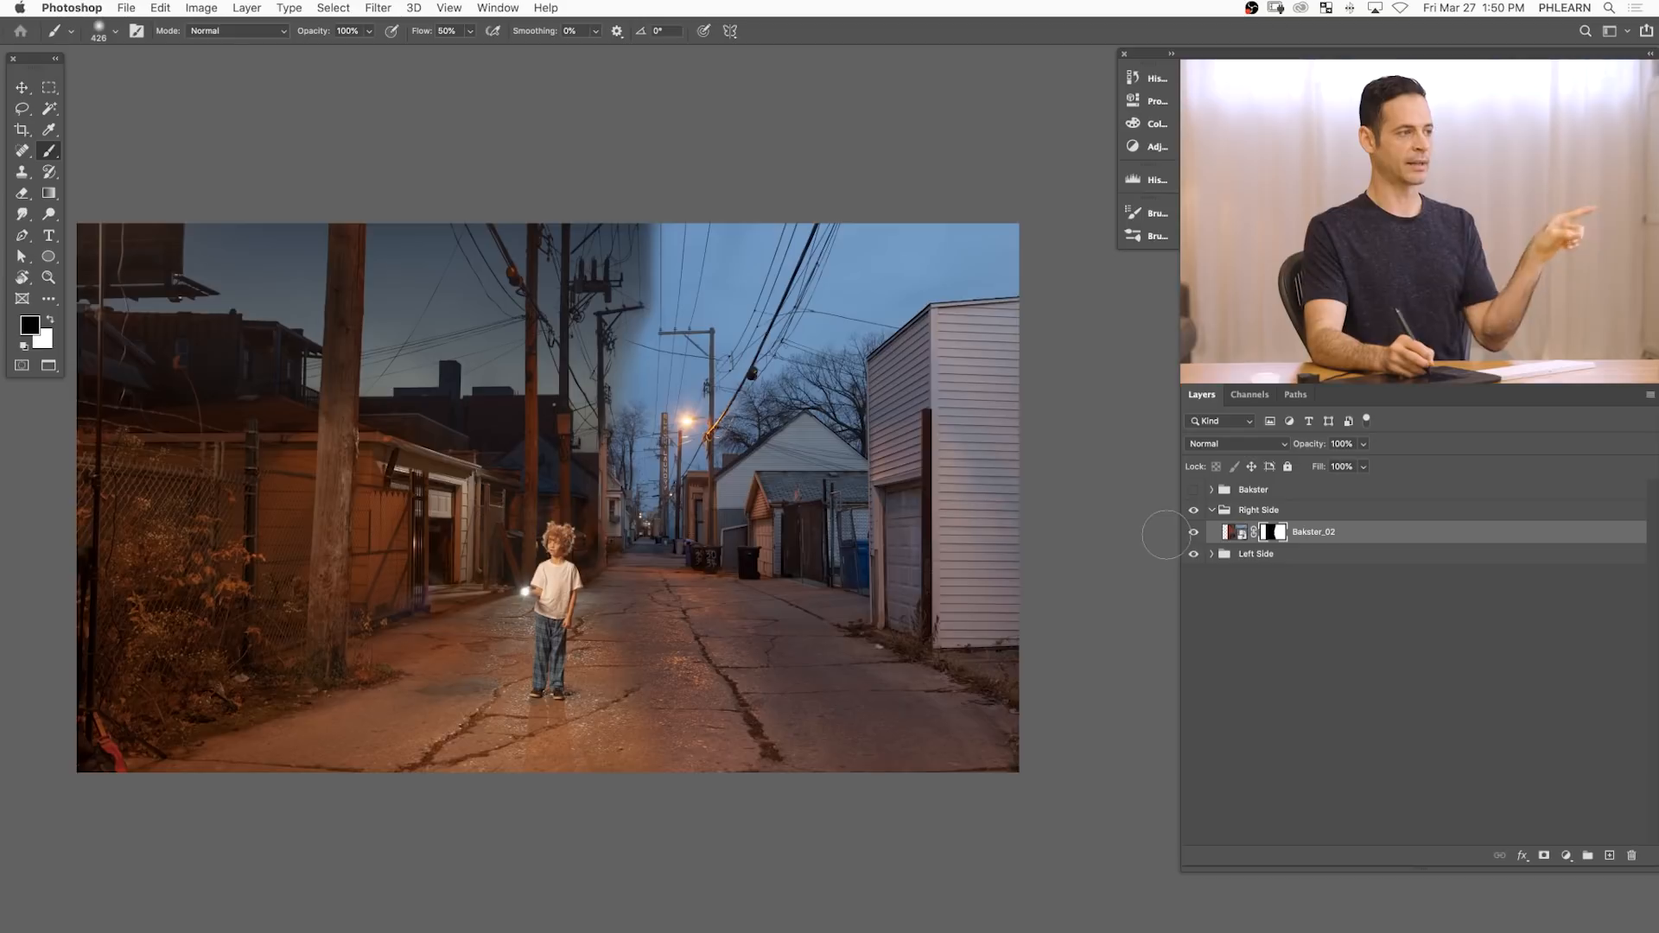
double_click(1231, 534)
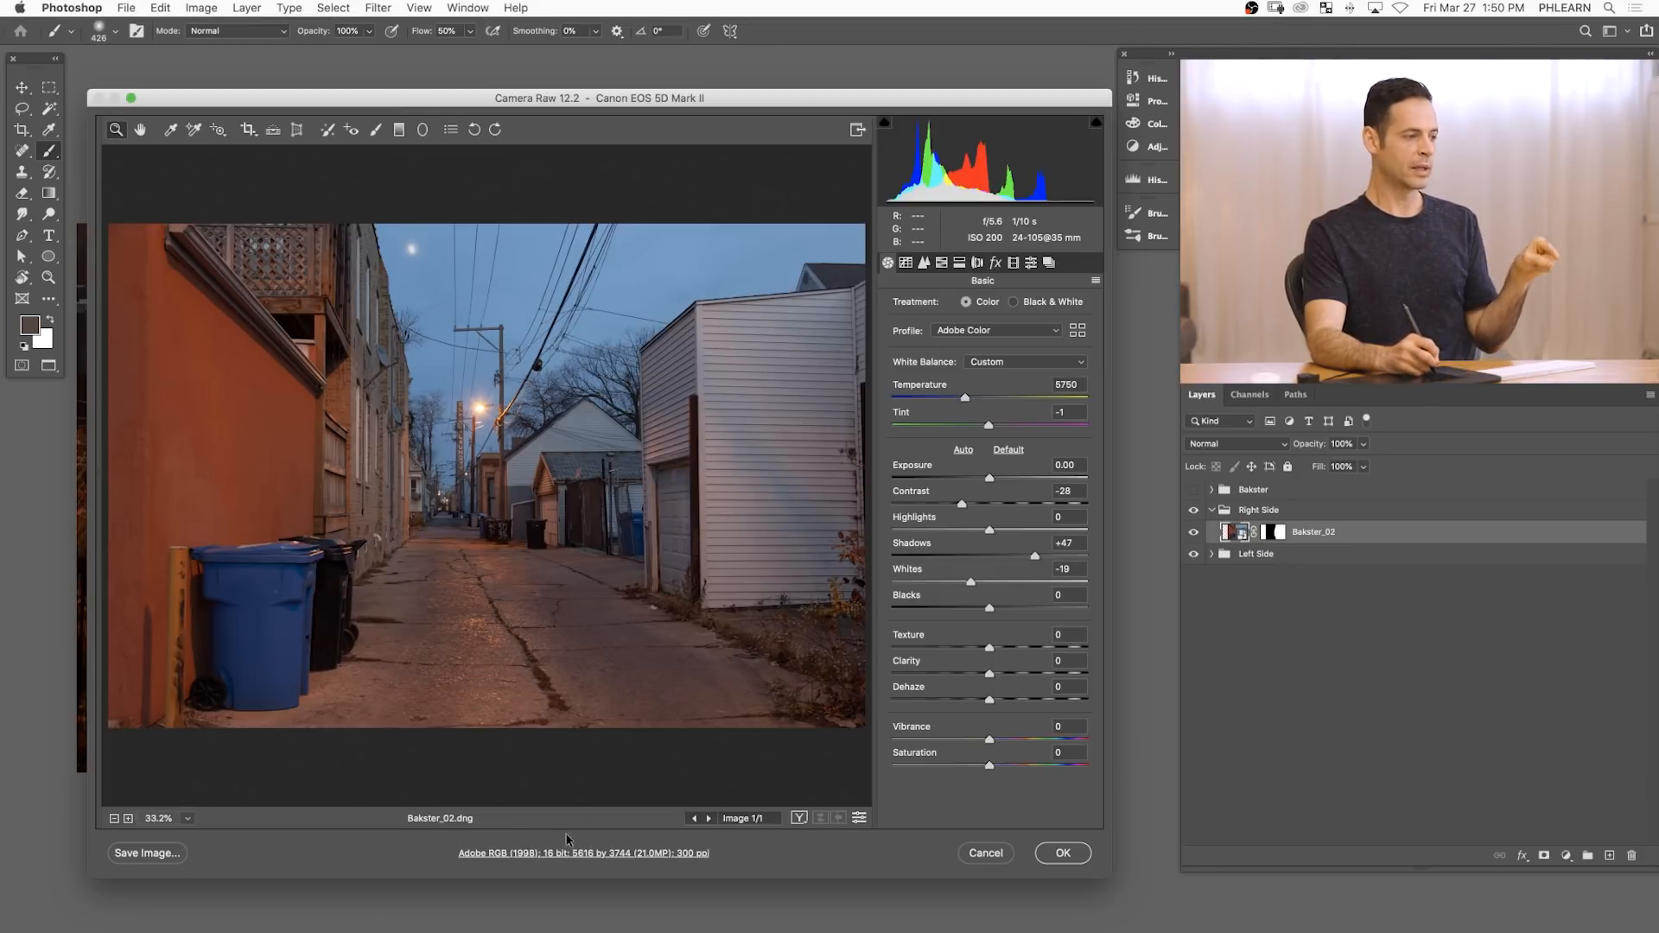
click(509, 853)
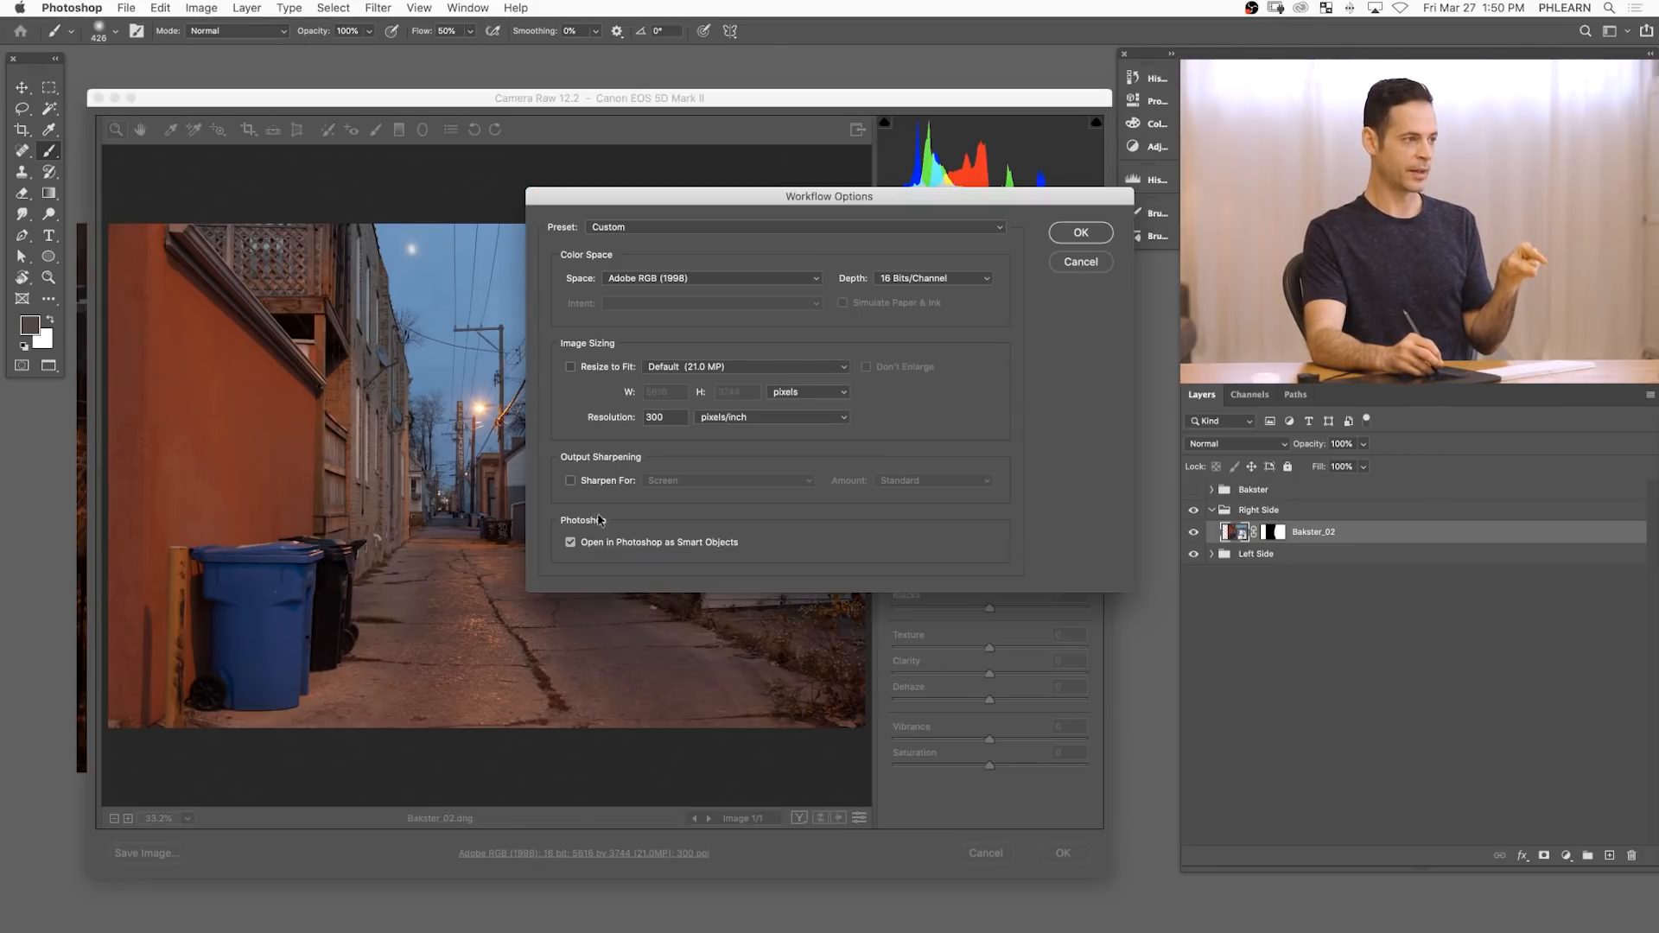
click(1080, 263)
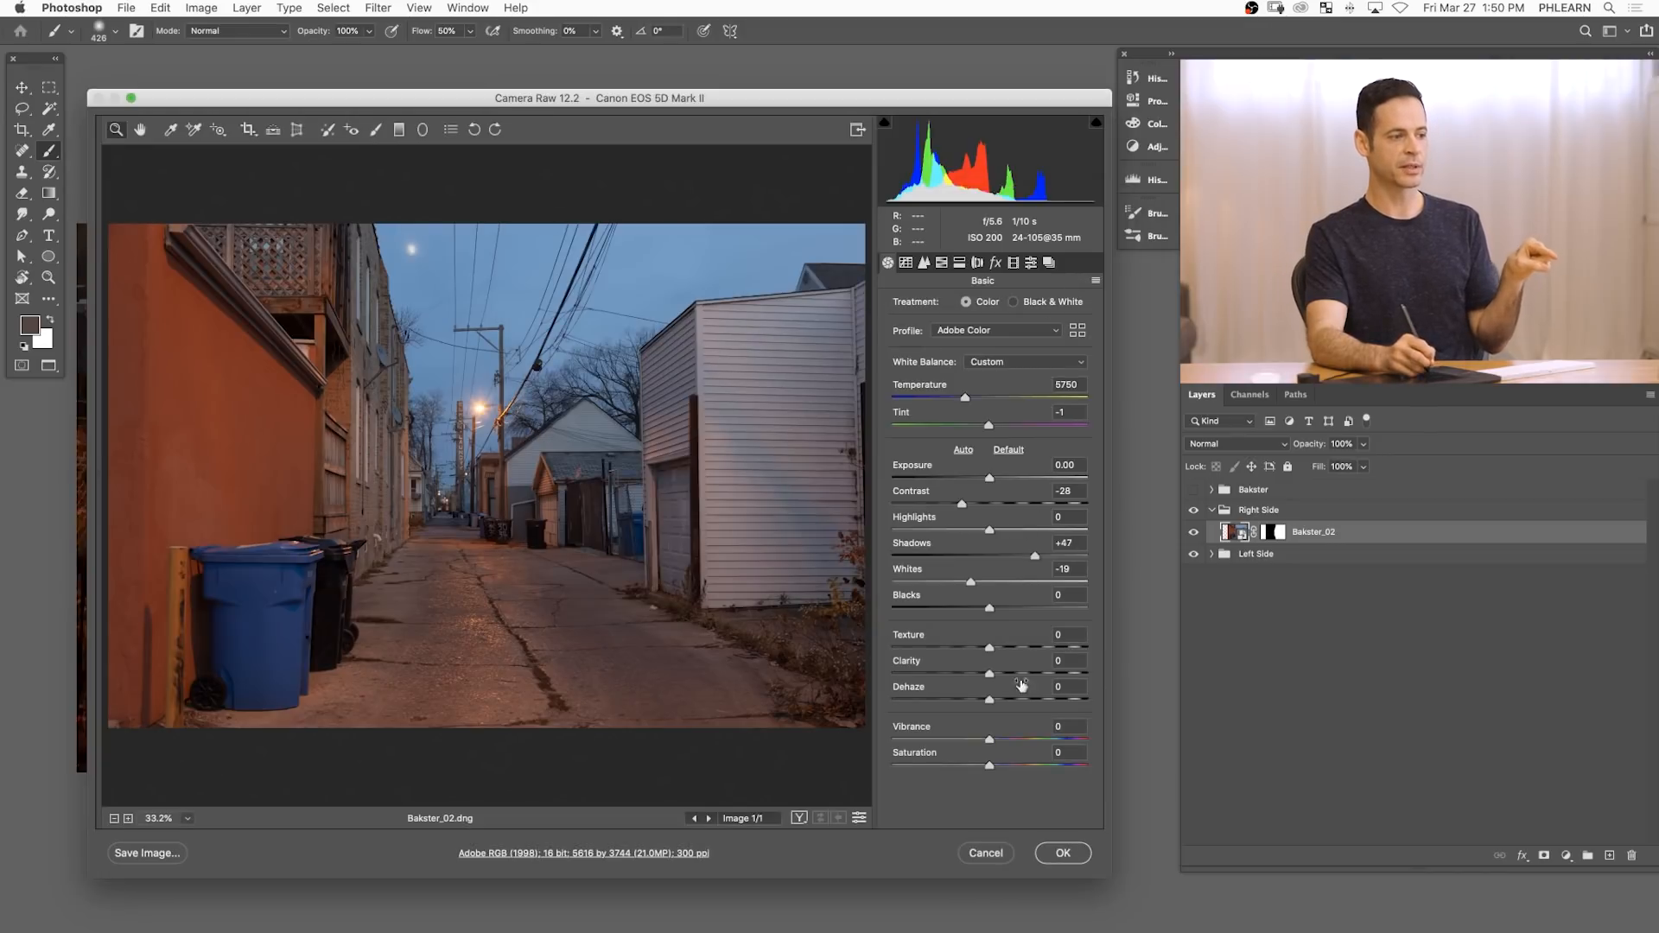
click(986, 853)
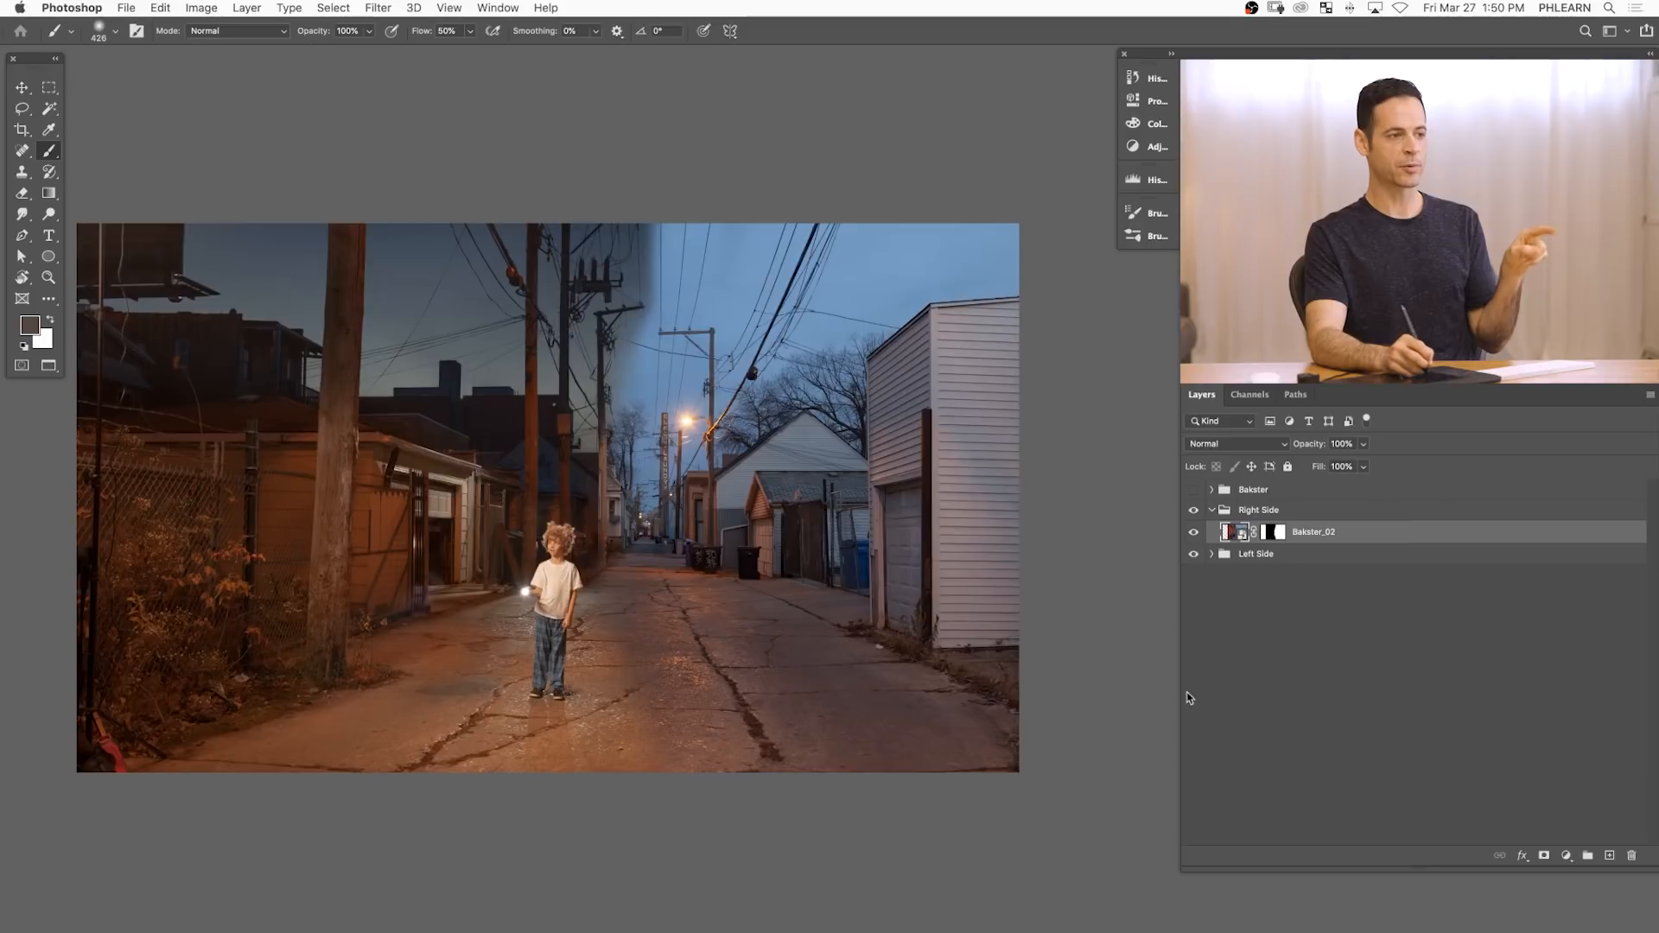
- Reset the Bakster_02 raw settings to Camera Raw Defaults, and enable Remove Chromatic Aberration and Profile Corrections
double_click(1234, 533)
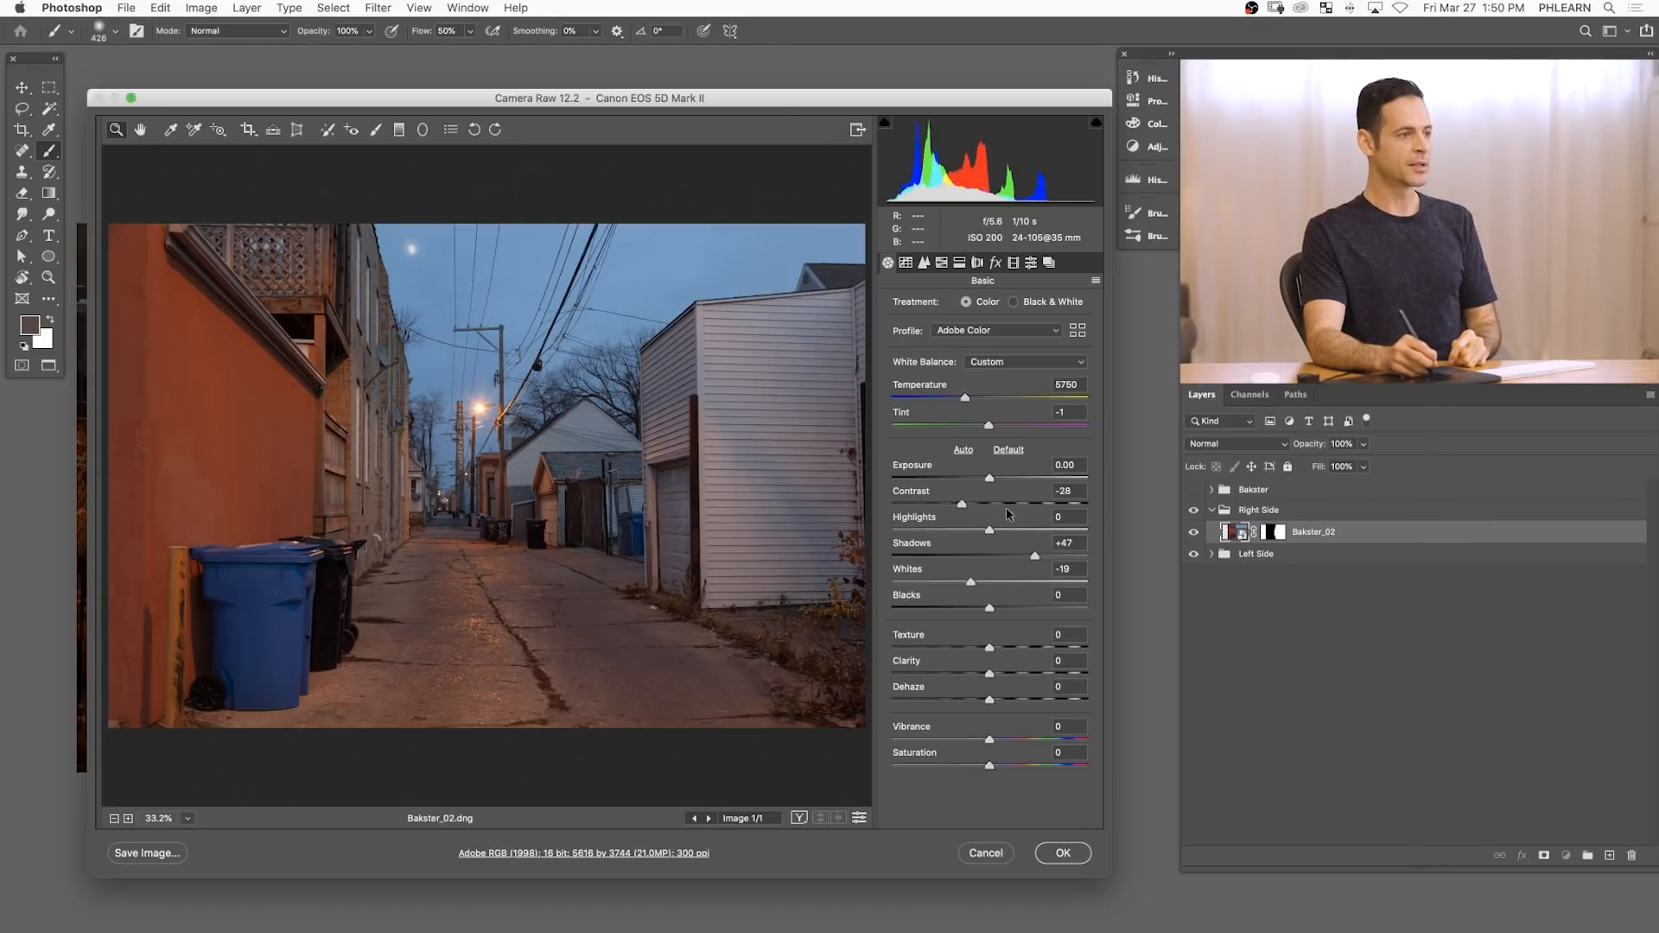
click(1093, 282)
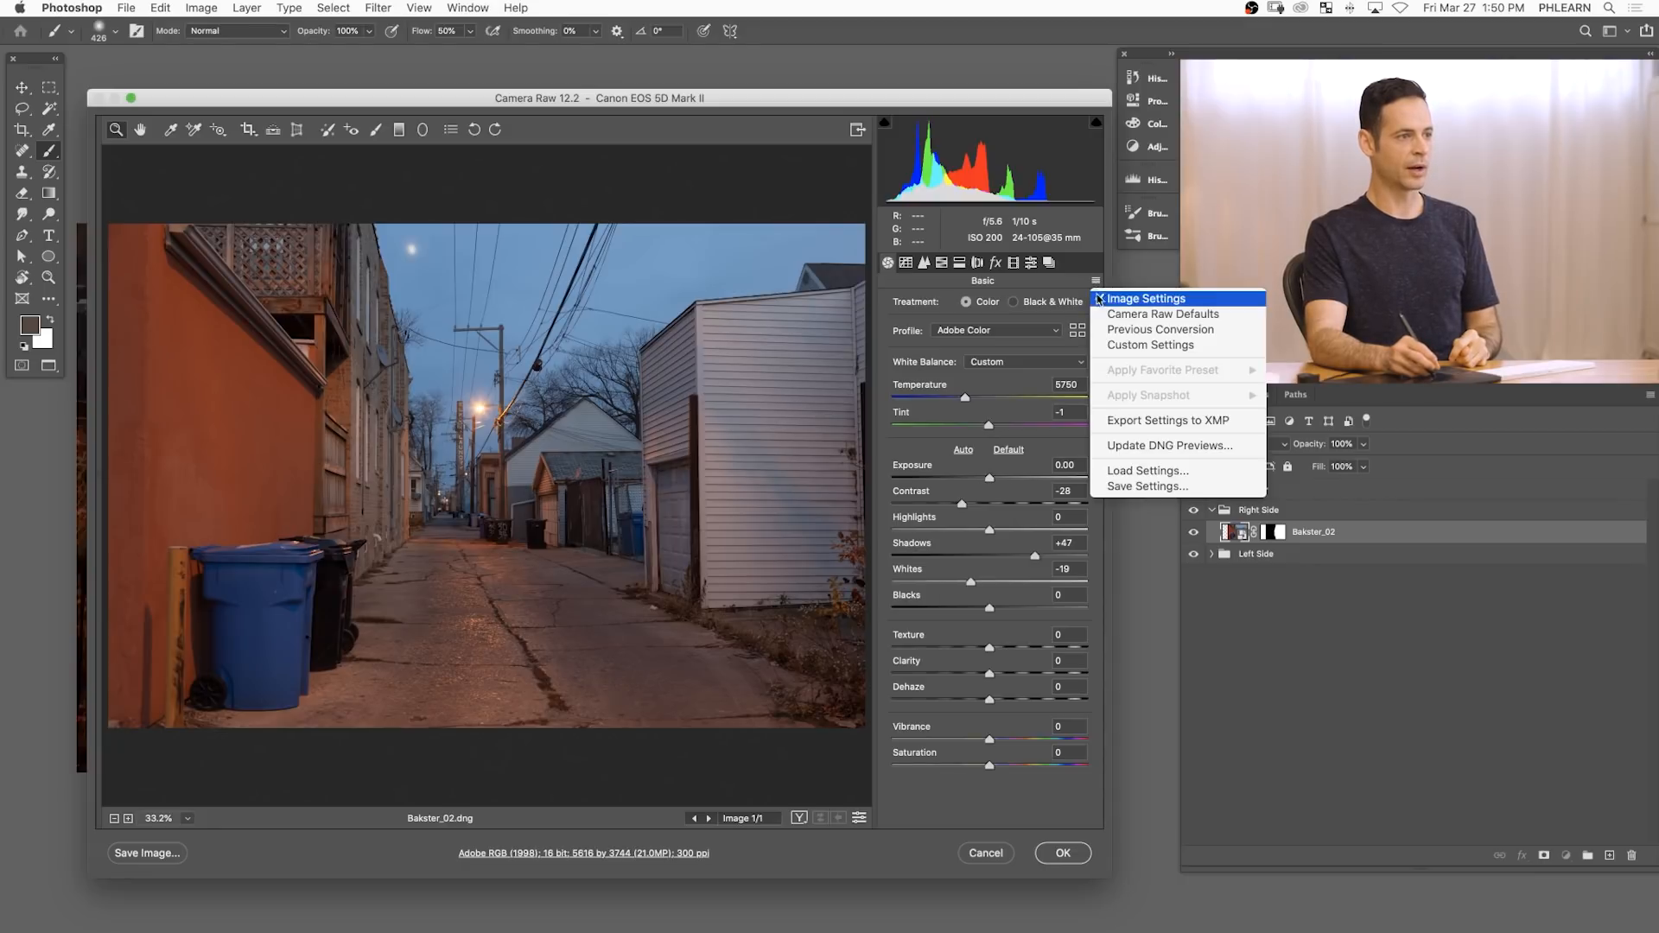
click(1110, 315)
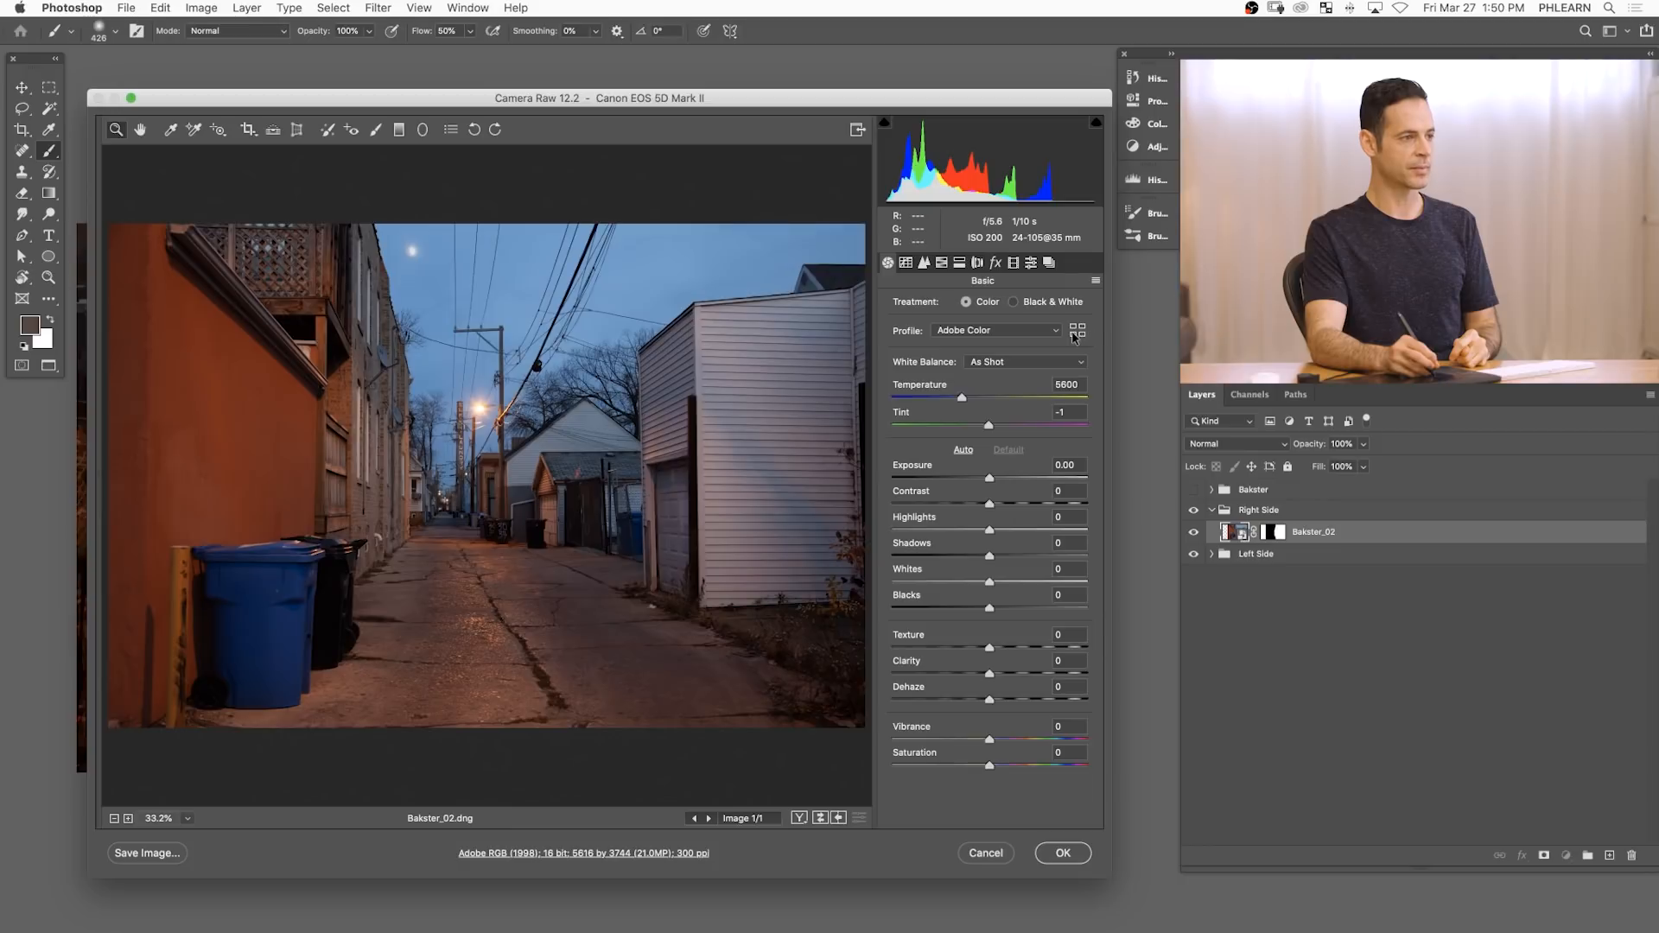
click(977, 262)
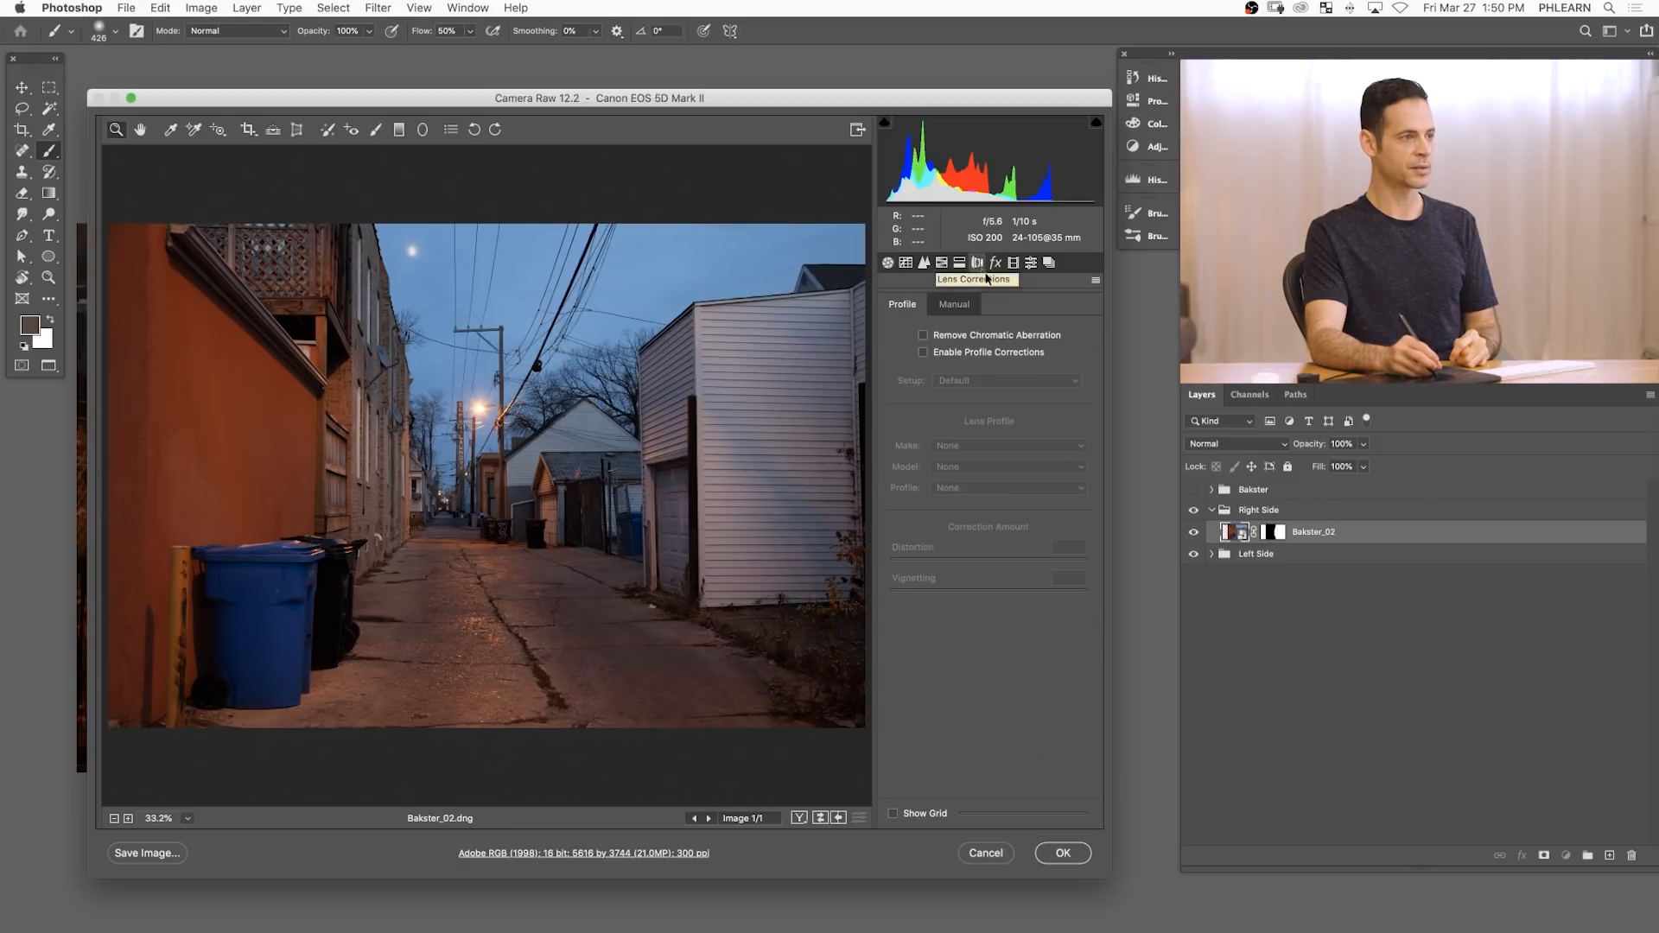
click(936, 339)
click(951, 351)
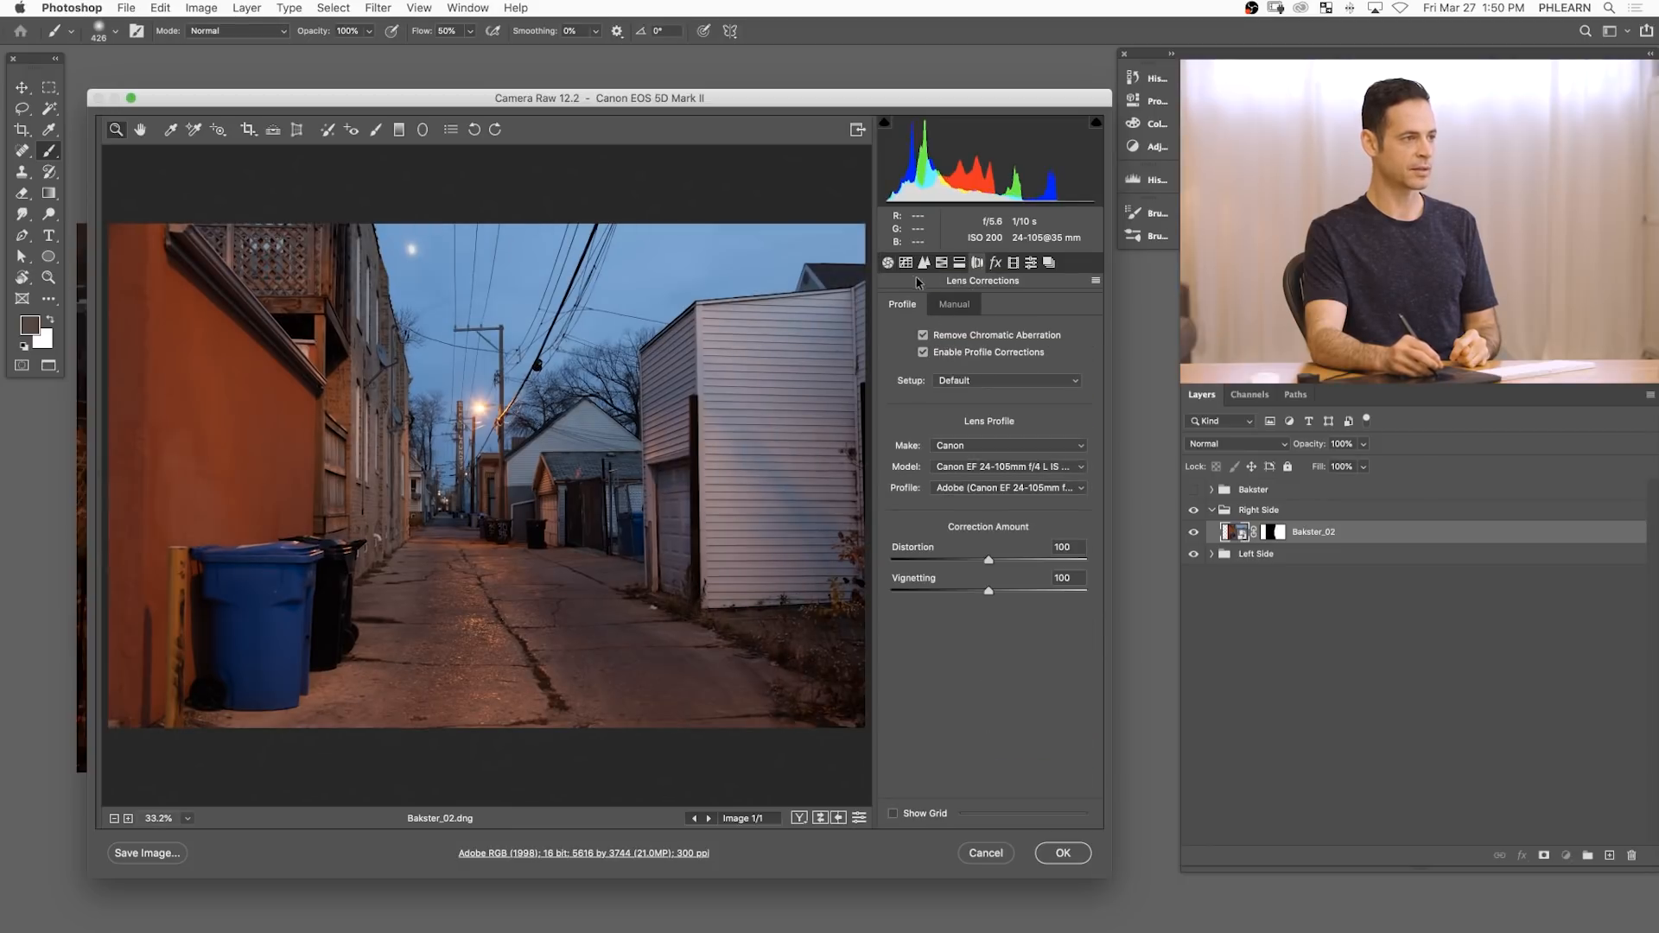
- Darken Bakster_02 in Camera Raw with Exposure -1.90, Shadows +100 and Blacks +100, and apply the settings
click(887, 262)
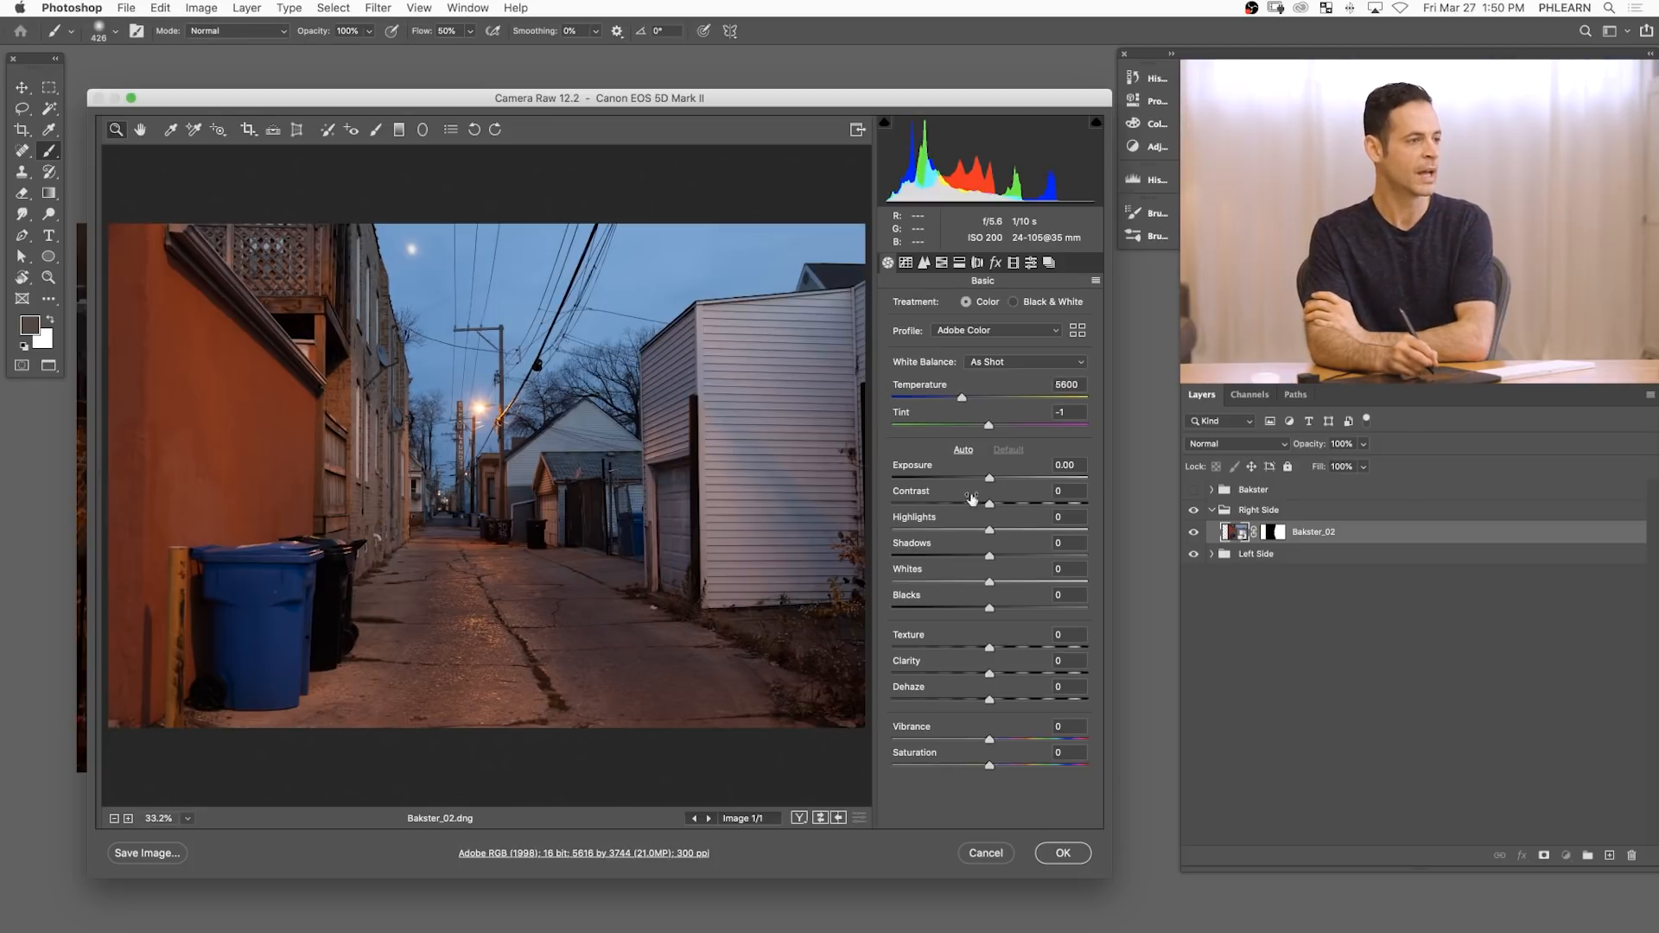
drag(990, 477, 954, 480)
drag(1021, 554, 1126, 537)
drag(989, 609, 1114, 593)
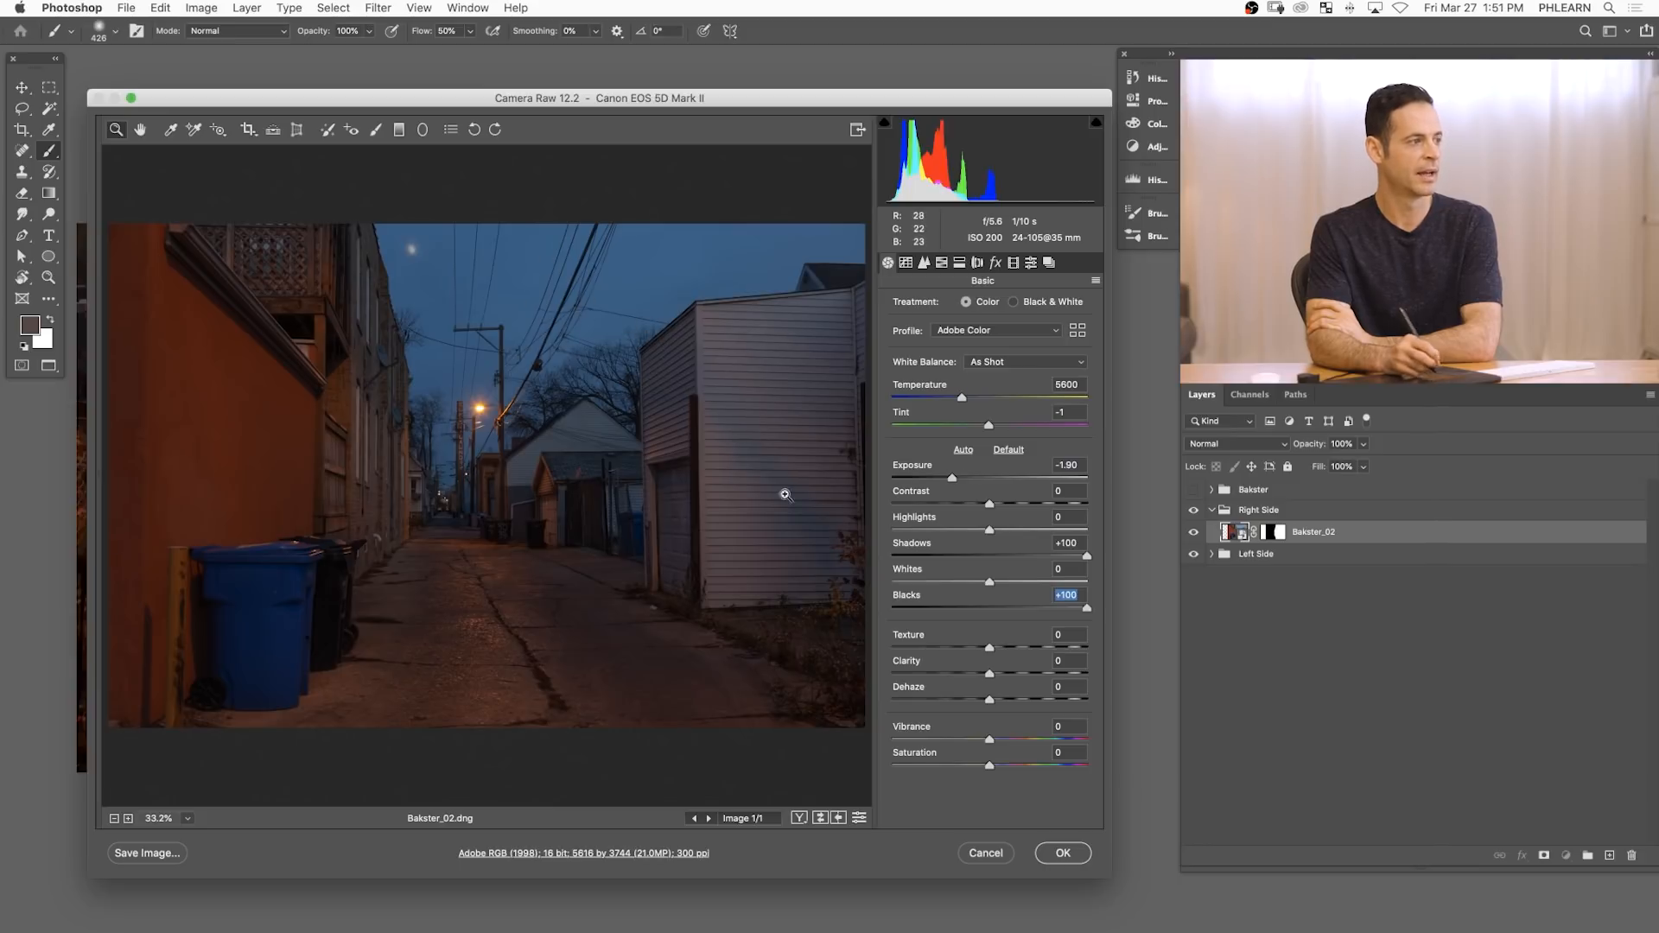
click(1063, 854)
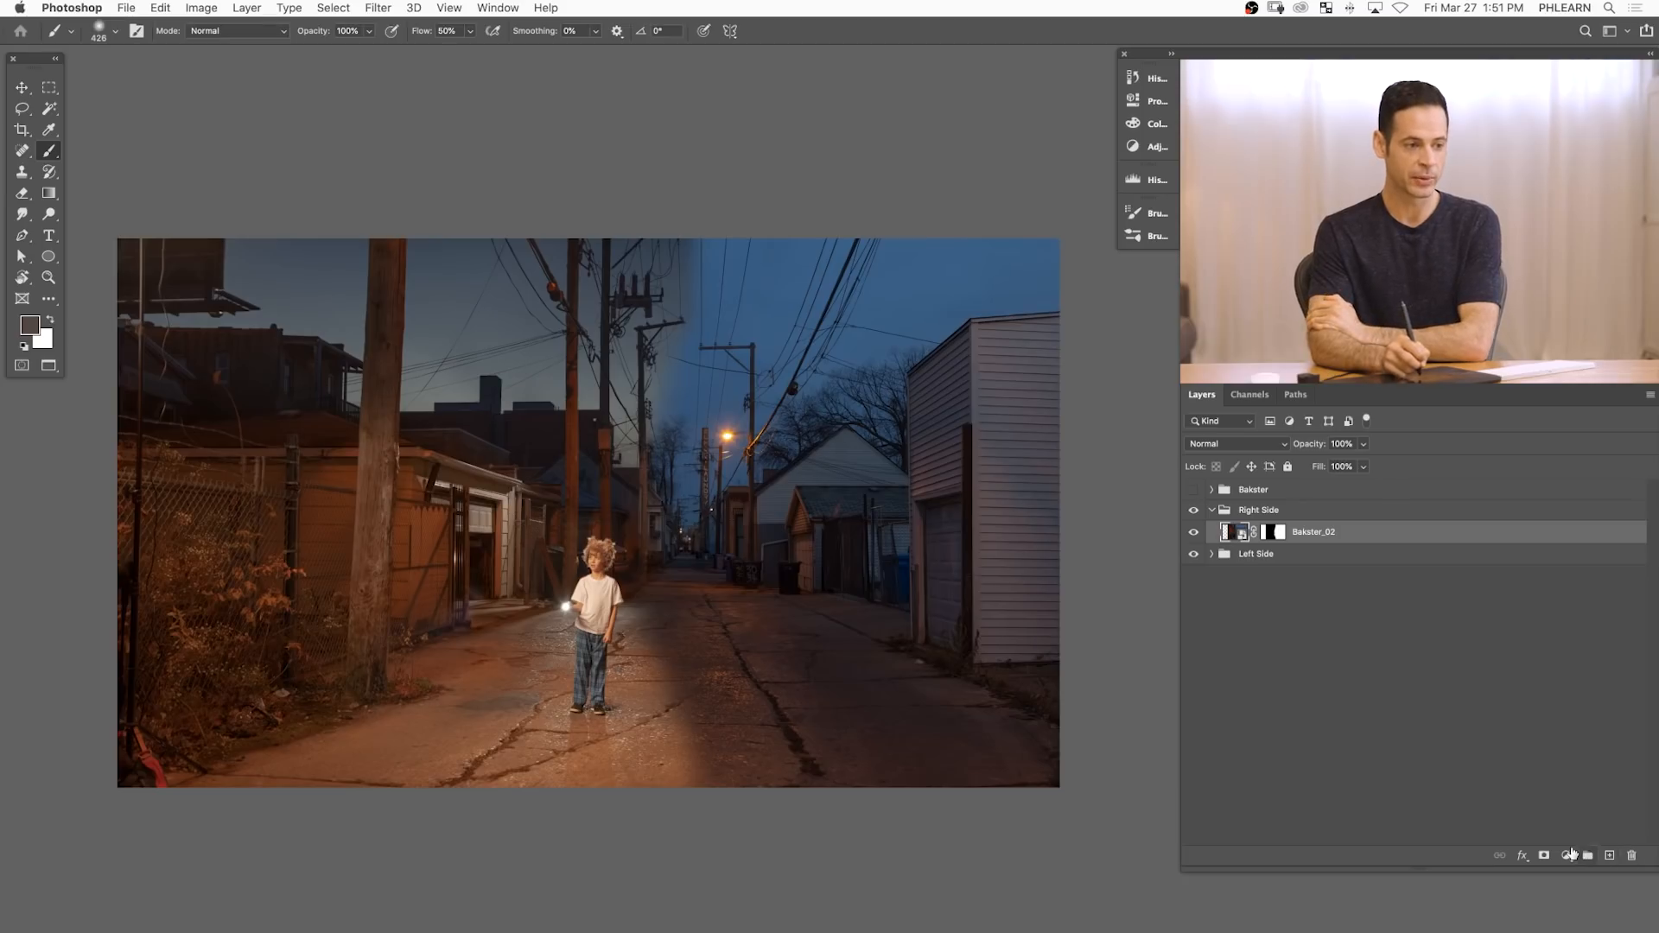
- Add a Black & White adjustment layer with default settings above Bakster_02
click(1567, 854)
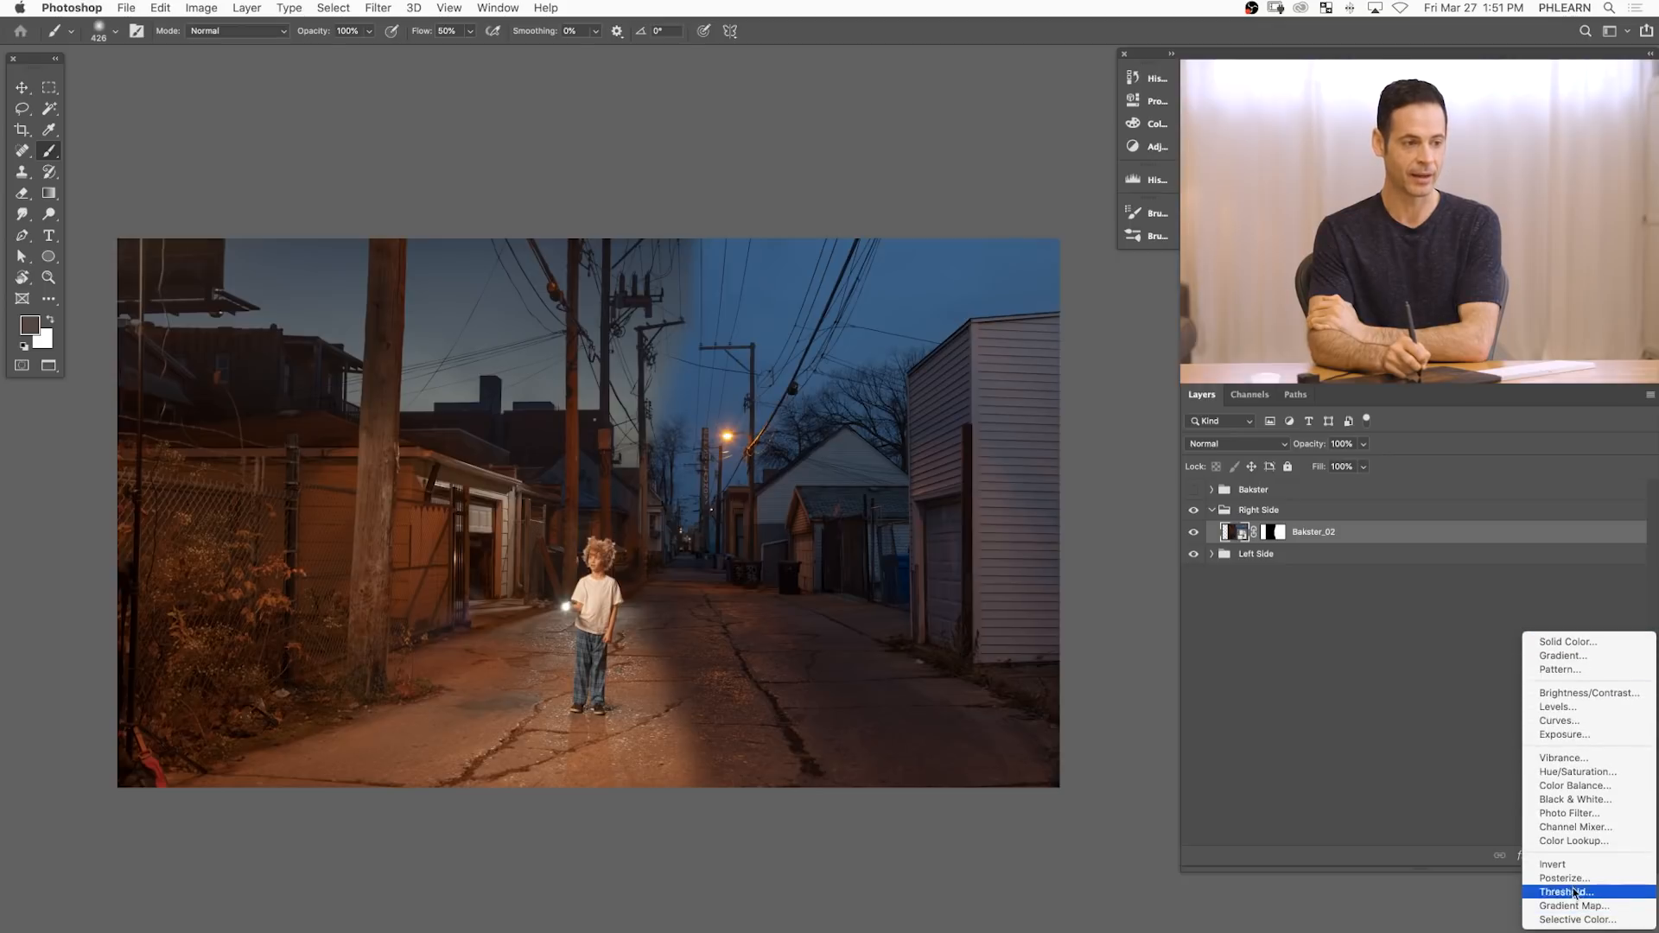
click(1574, 799)
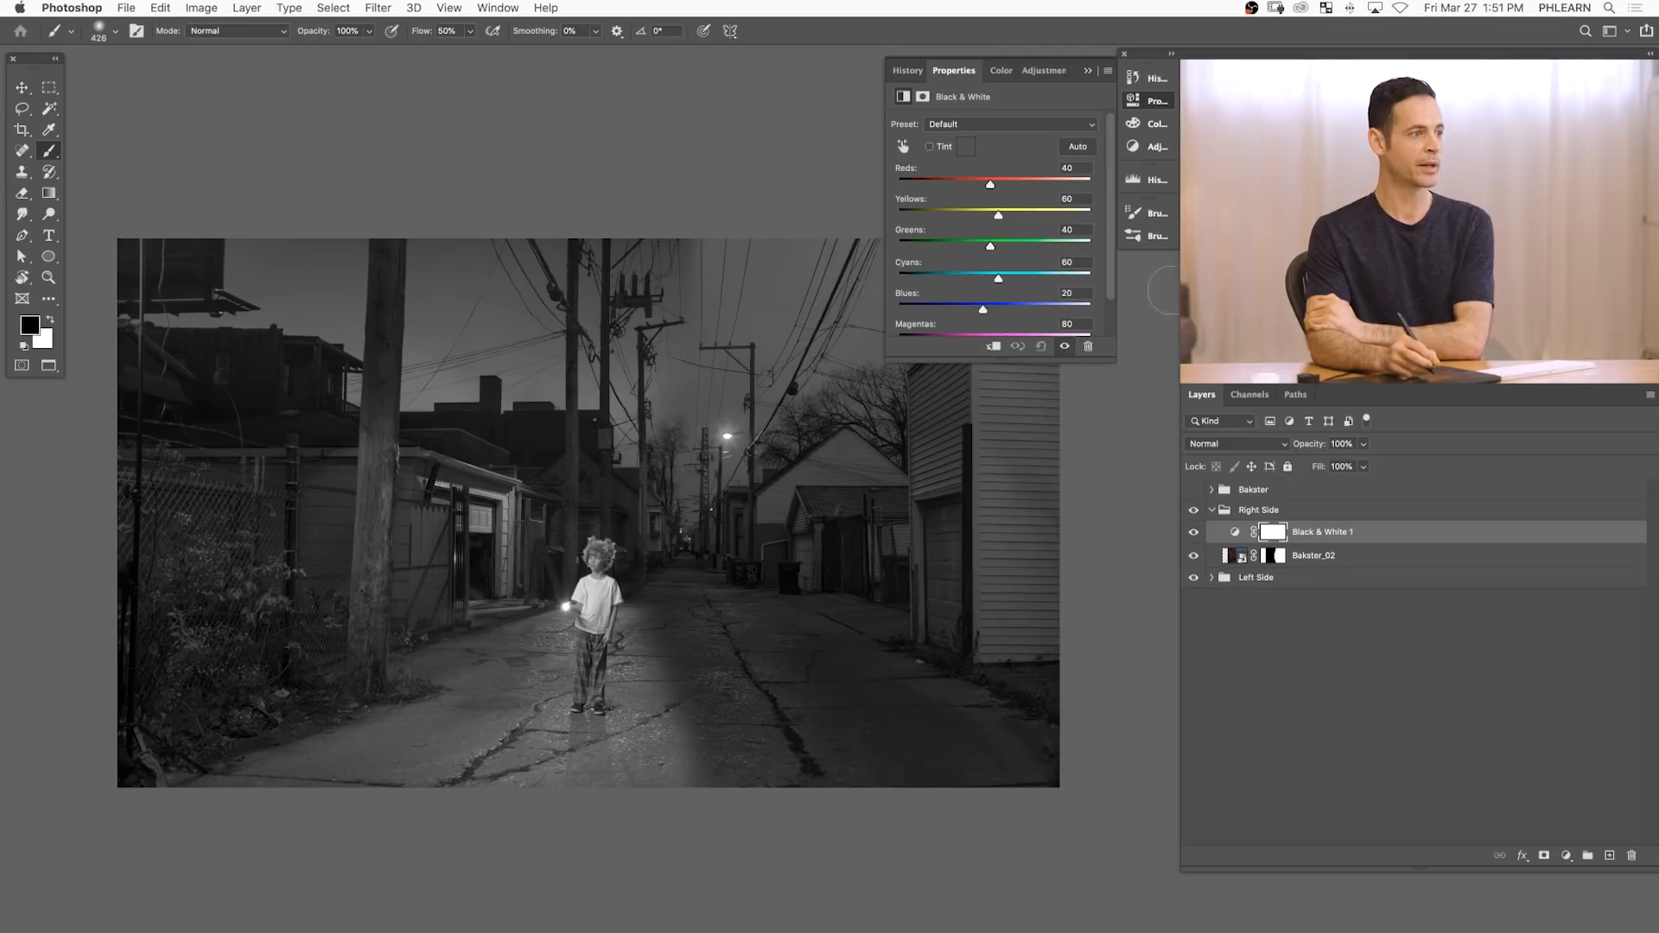
click(1135, 101)
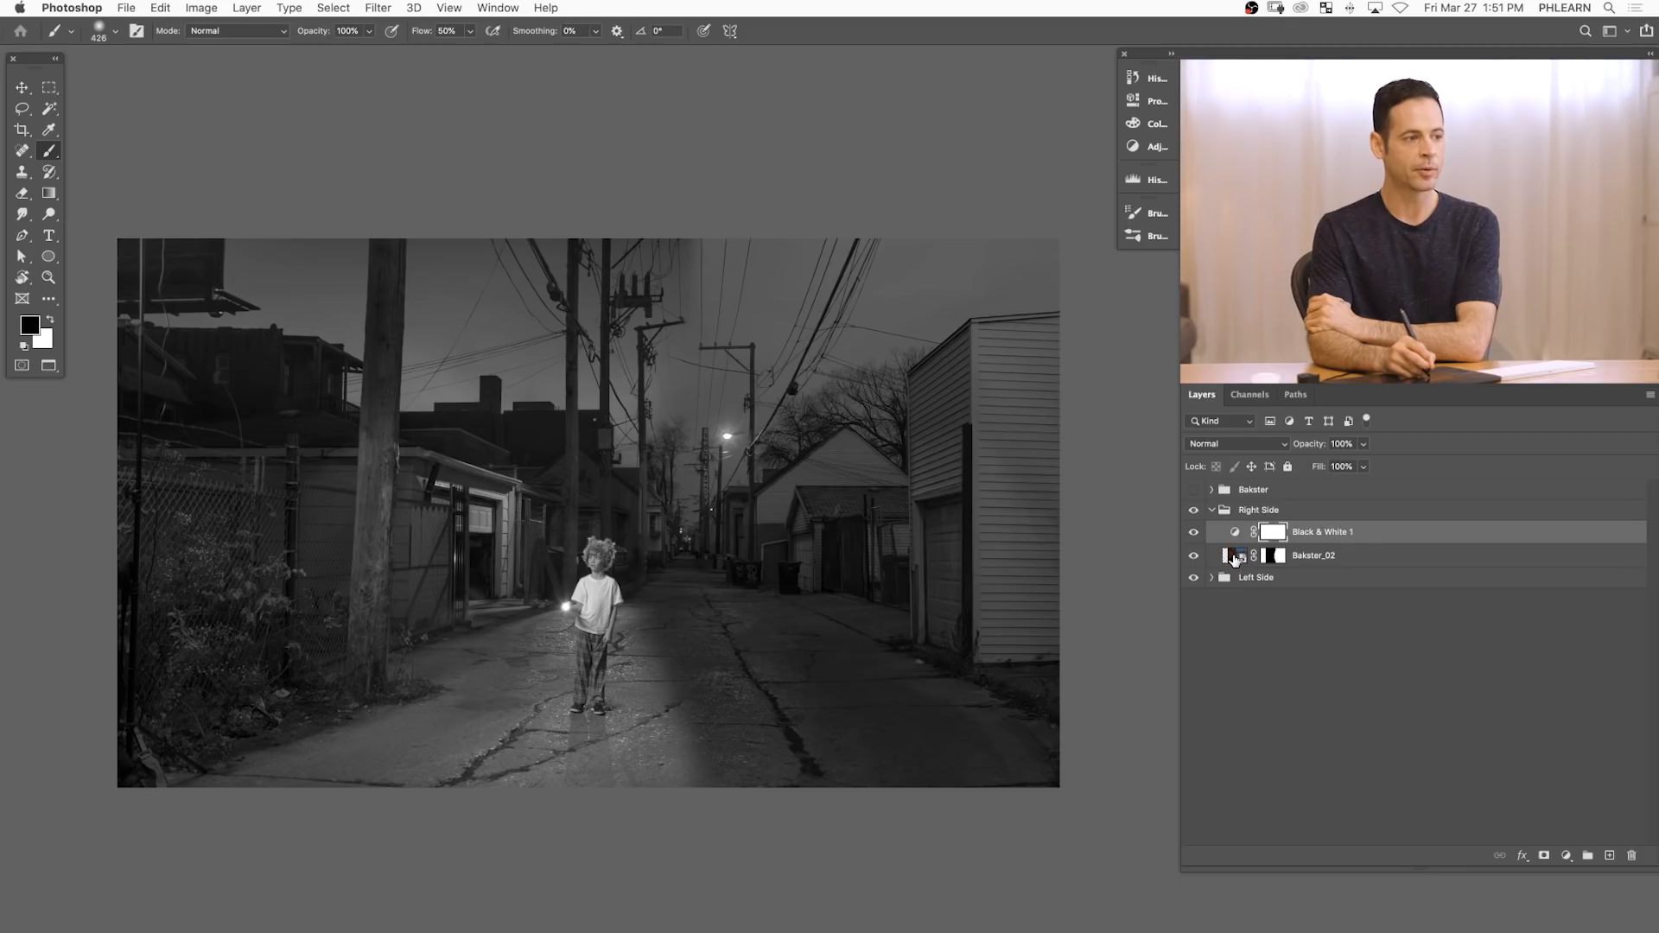
- Add a graduated filter to Bakster_02 in Camera Raw from above the sky down to the rooftops, with reset corrections and Exposure -1.10
double_click(1234, 559)
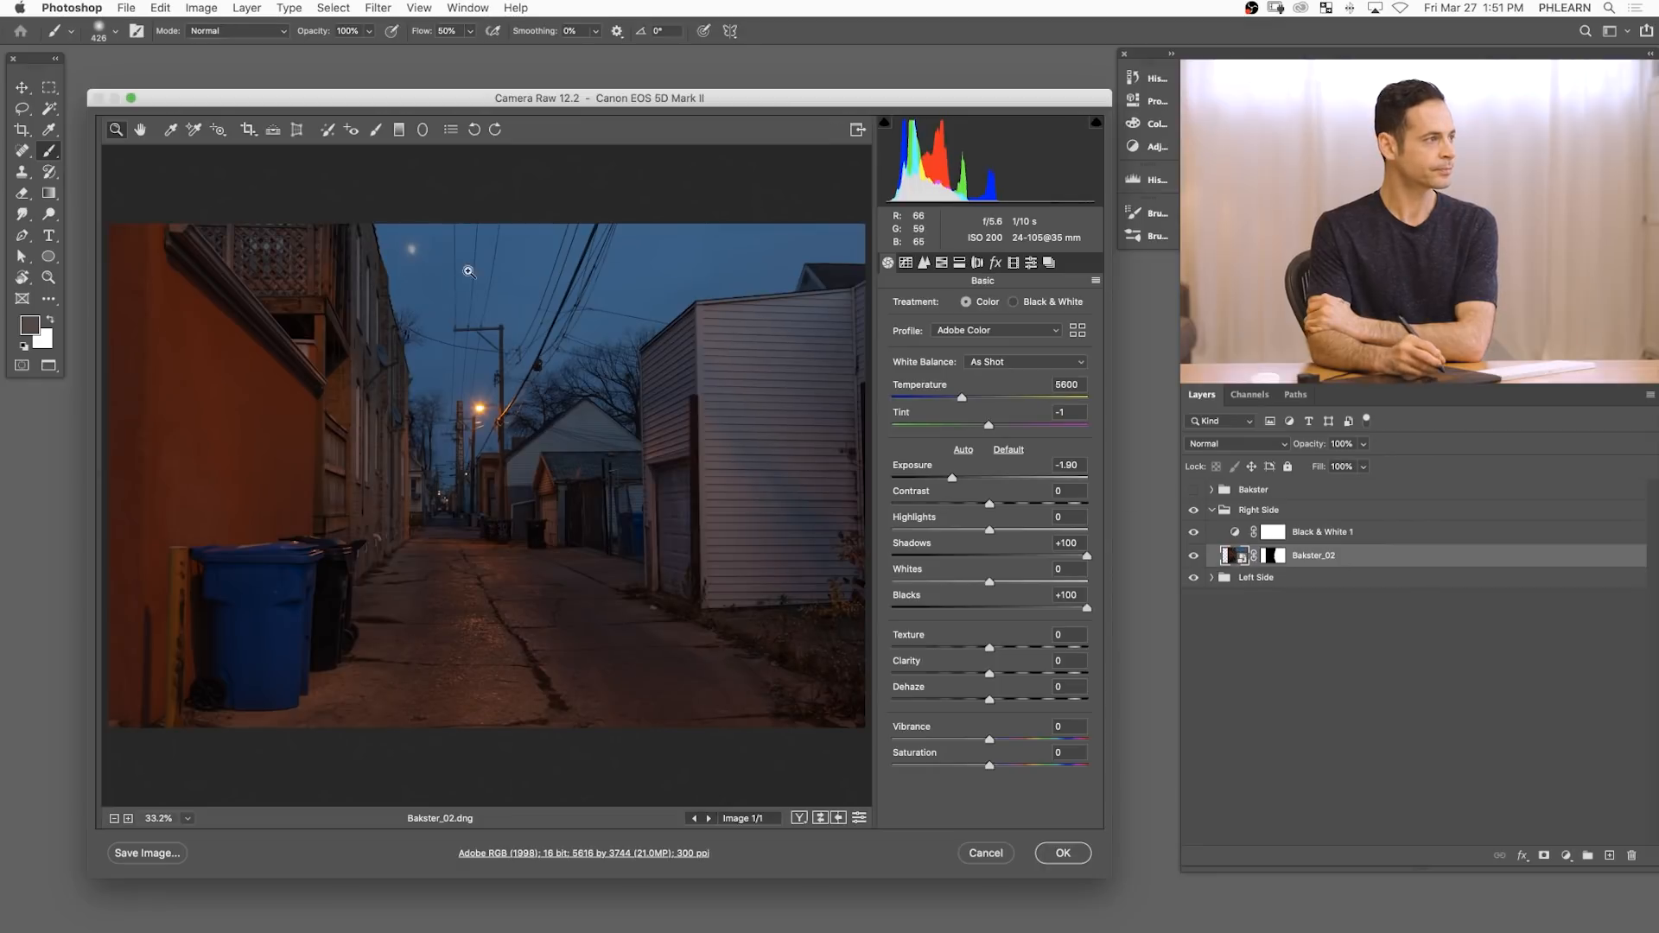
click(399, 129)
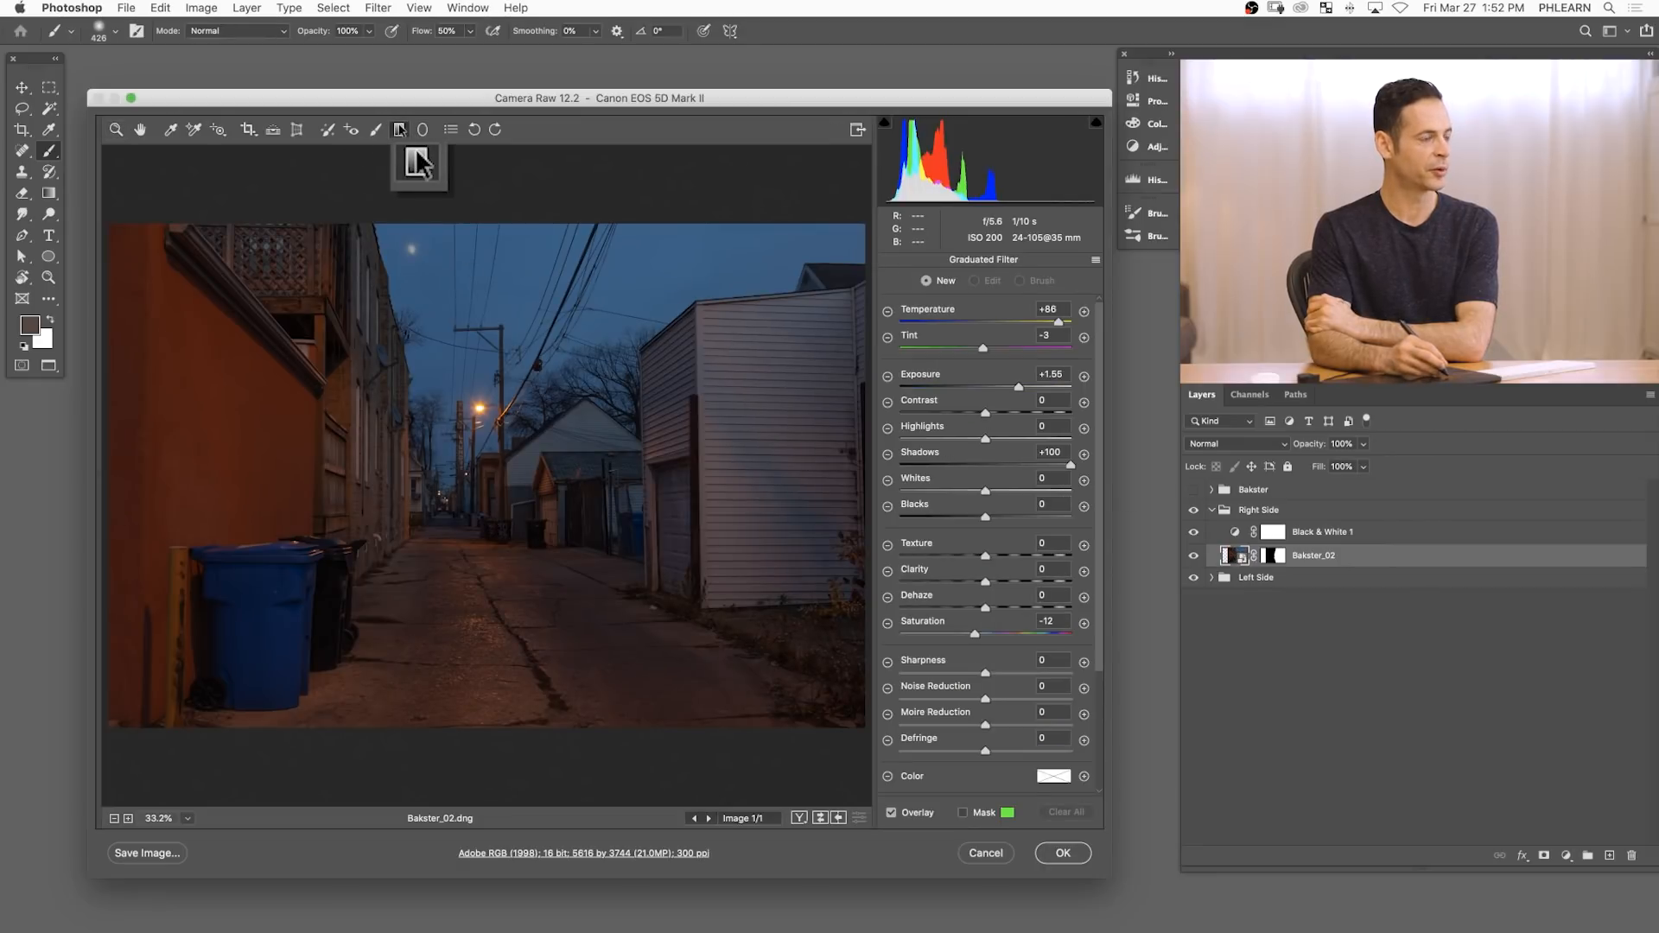
click(1095, 260)
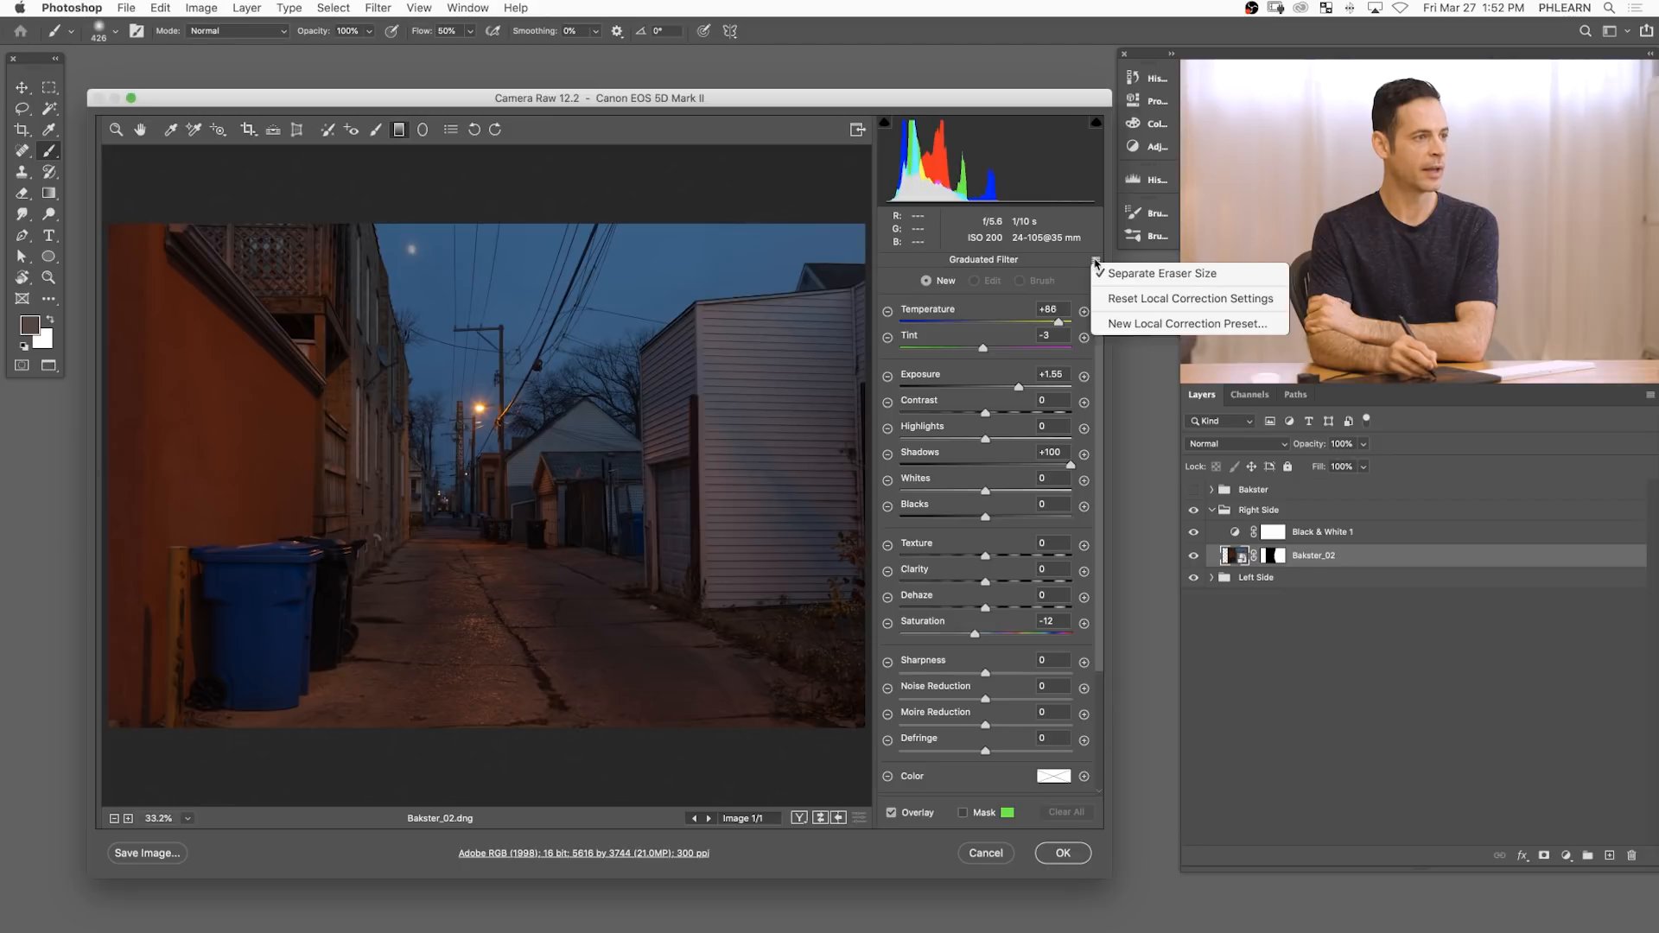
click(1103, 298)
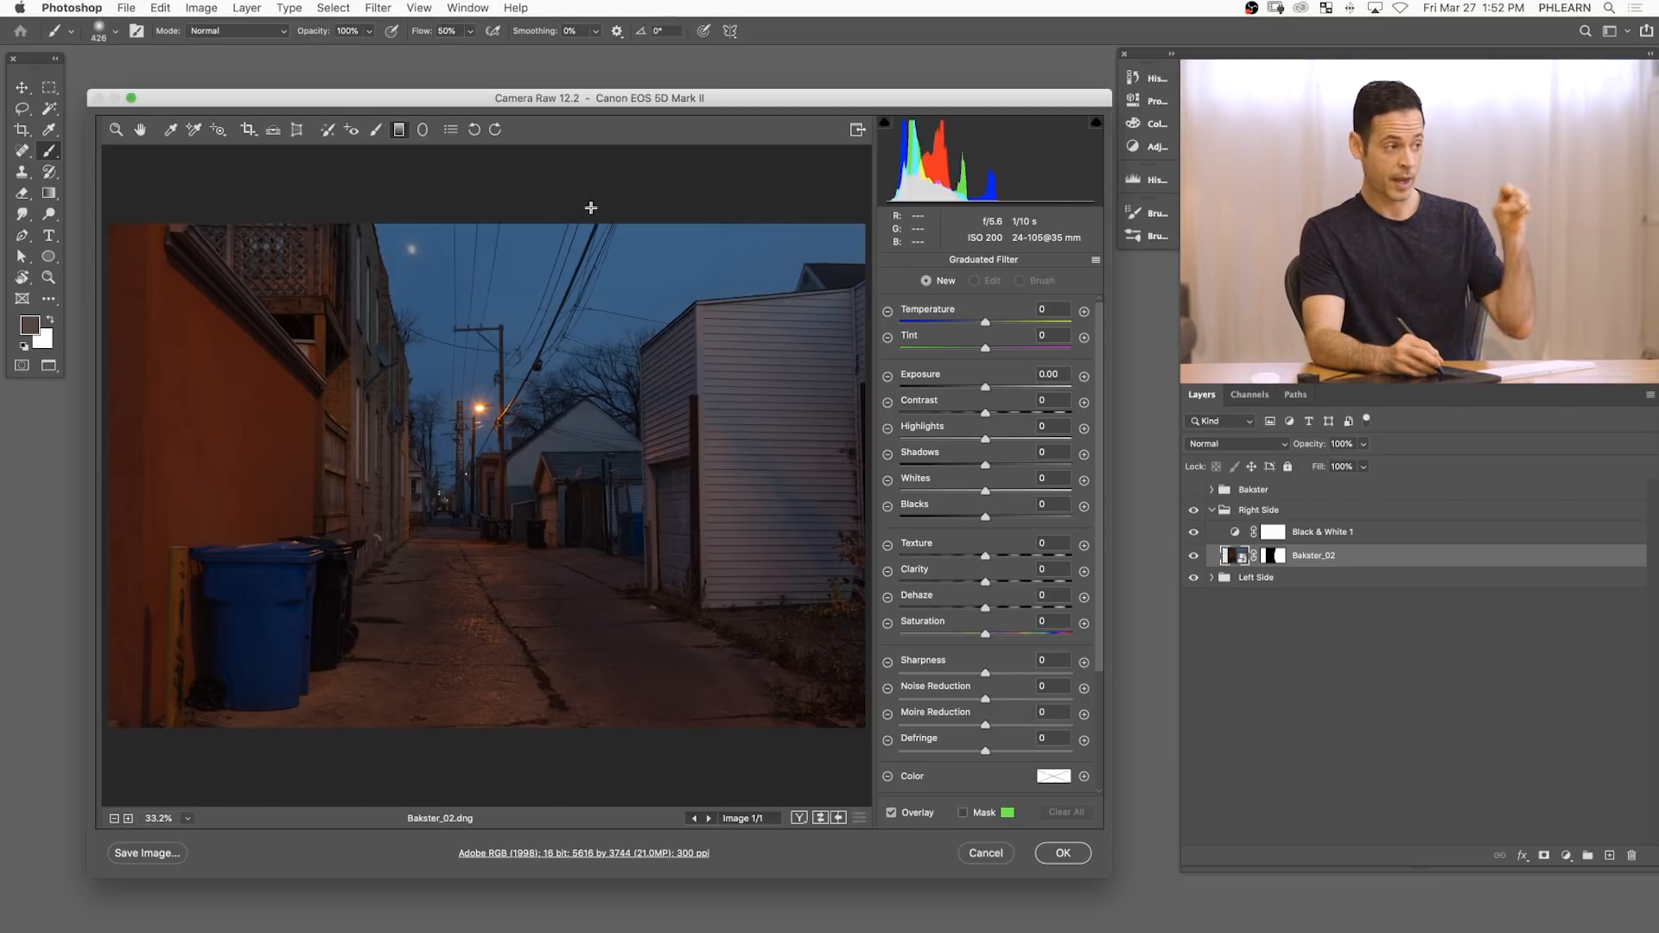
drag(621, 171, 622, 403)
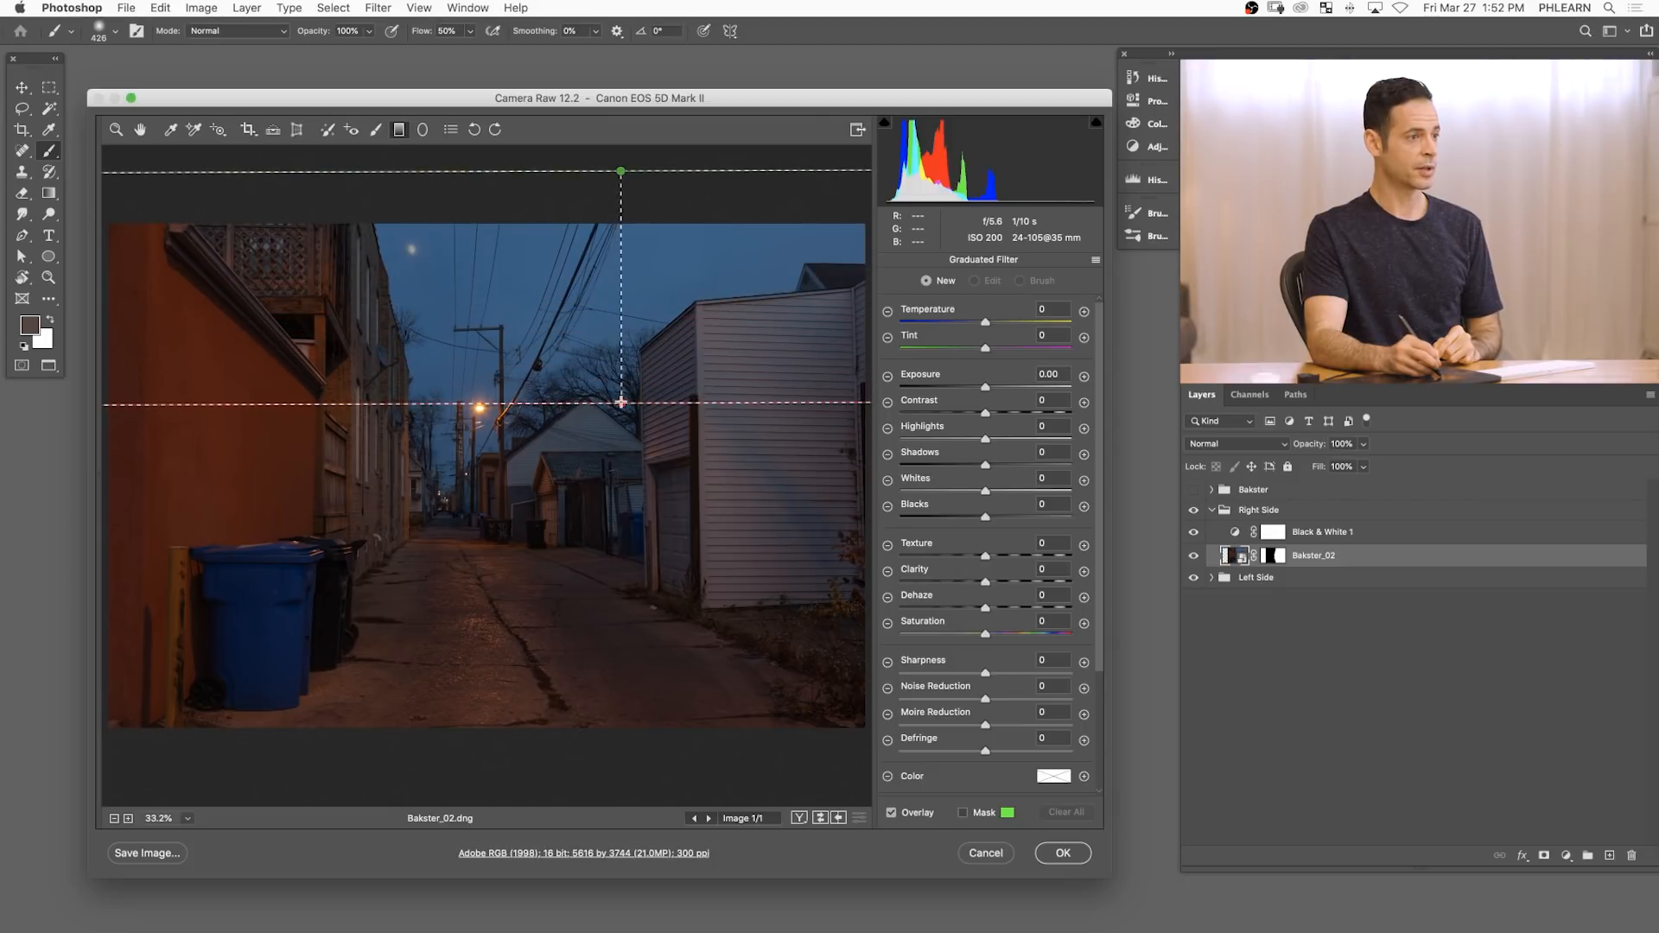
drag(989, 393, 961, 393)
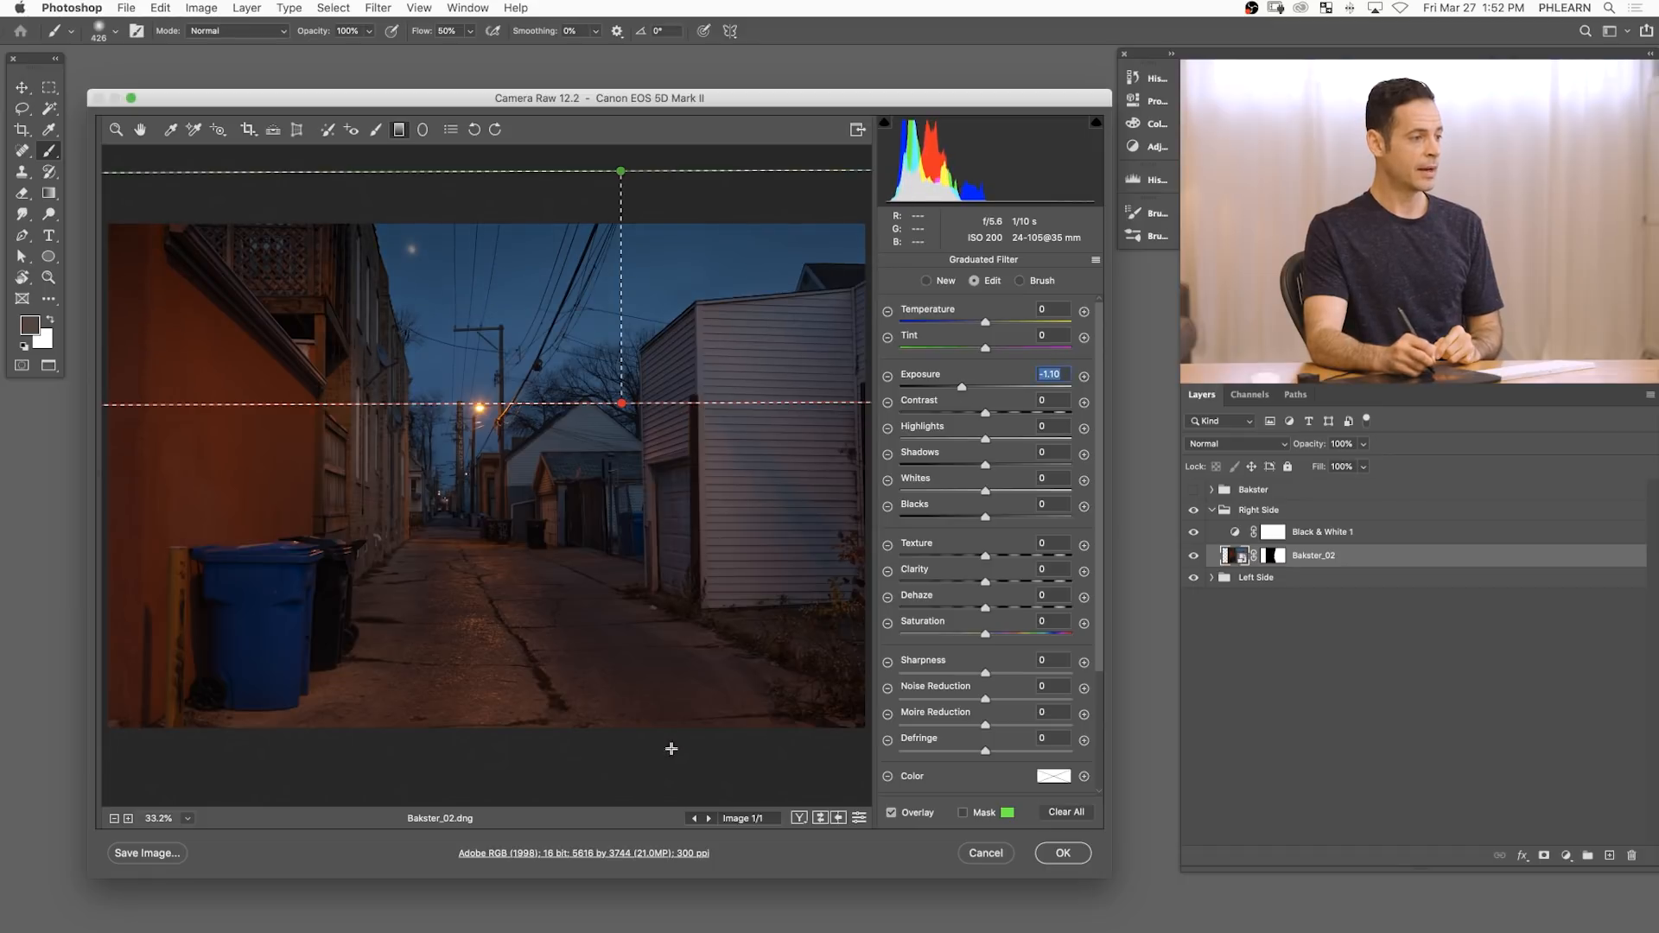
- Add a second graduated filter from below the pavement up to the white garage's roofline with Exposure +1.35, and apply the raw edits
drag(678, 766, 675, 327)
drag(967, 395, 1010, 391)
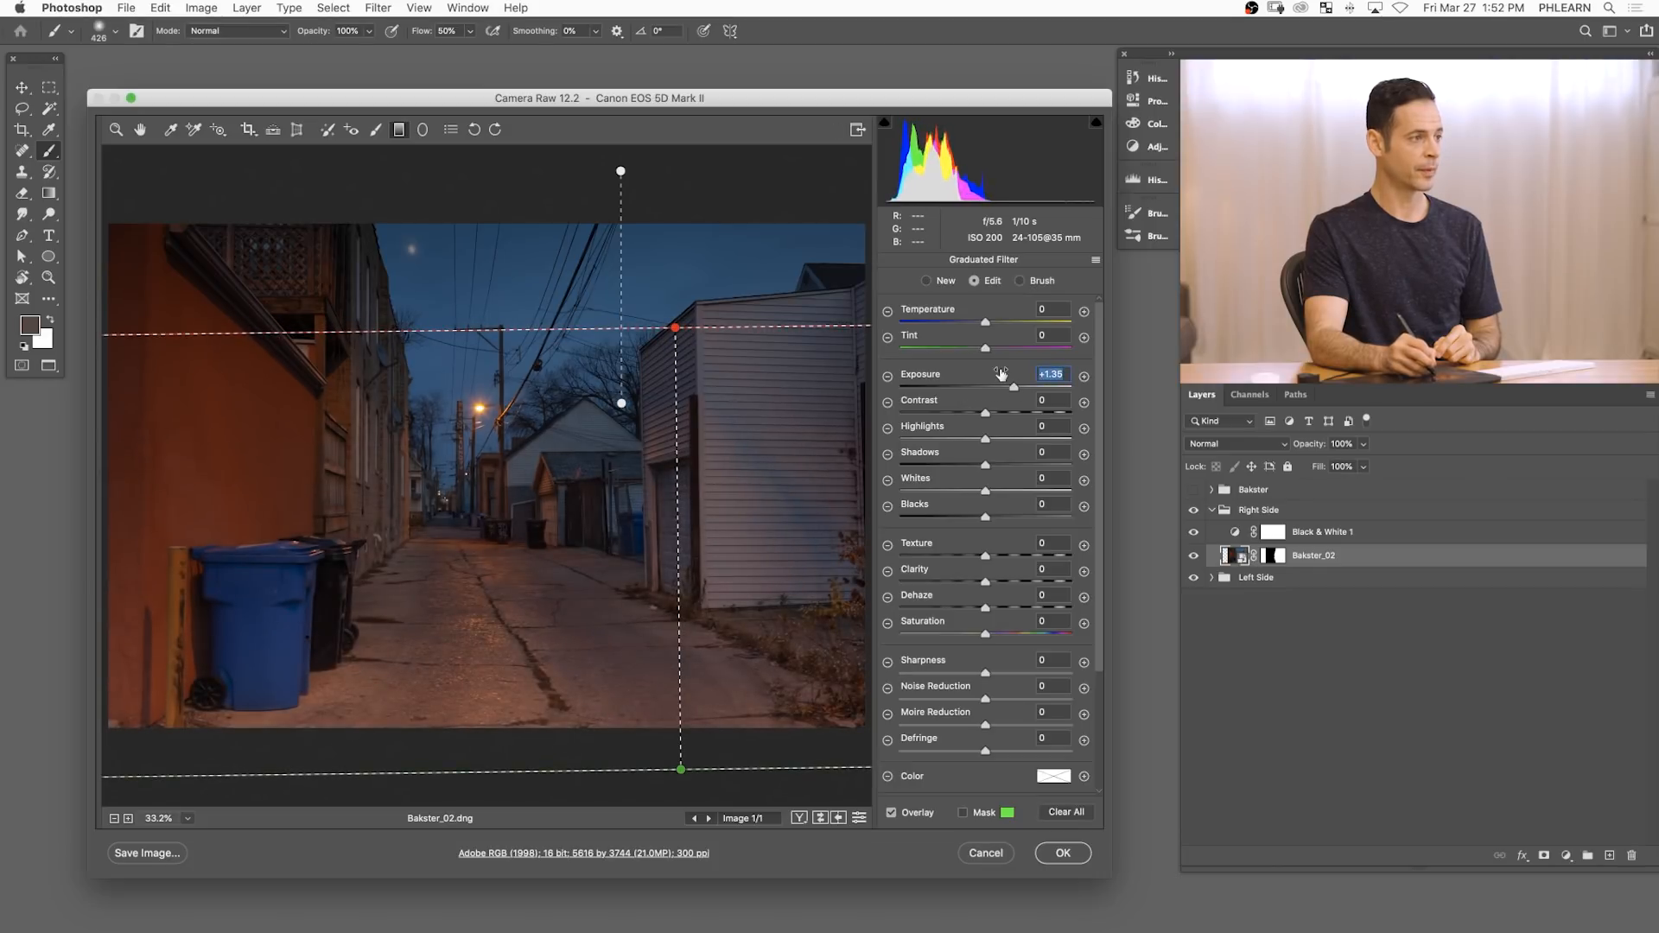
click(1071, 854)
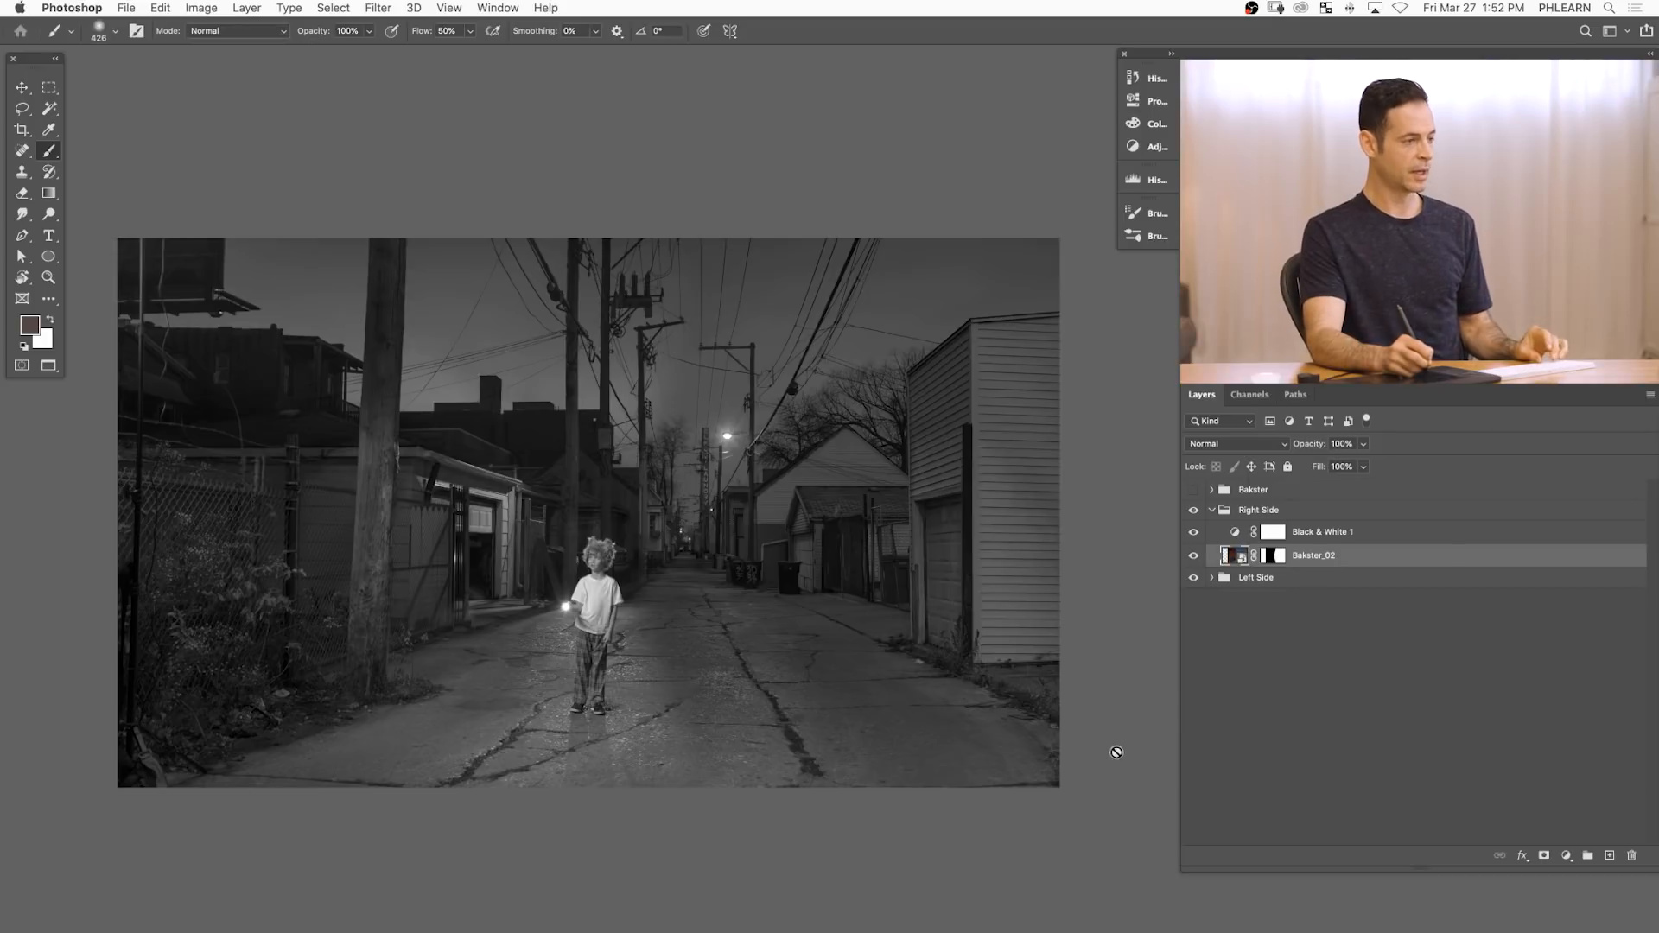
- Compare the composite's brightness before and after the graduated filters by repeatedly undoing and redoing the Camera Raw edit
key(super+z)
key(shift+super+z)
key(super+z)
key(shift+super+z)
key(super+z)
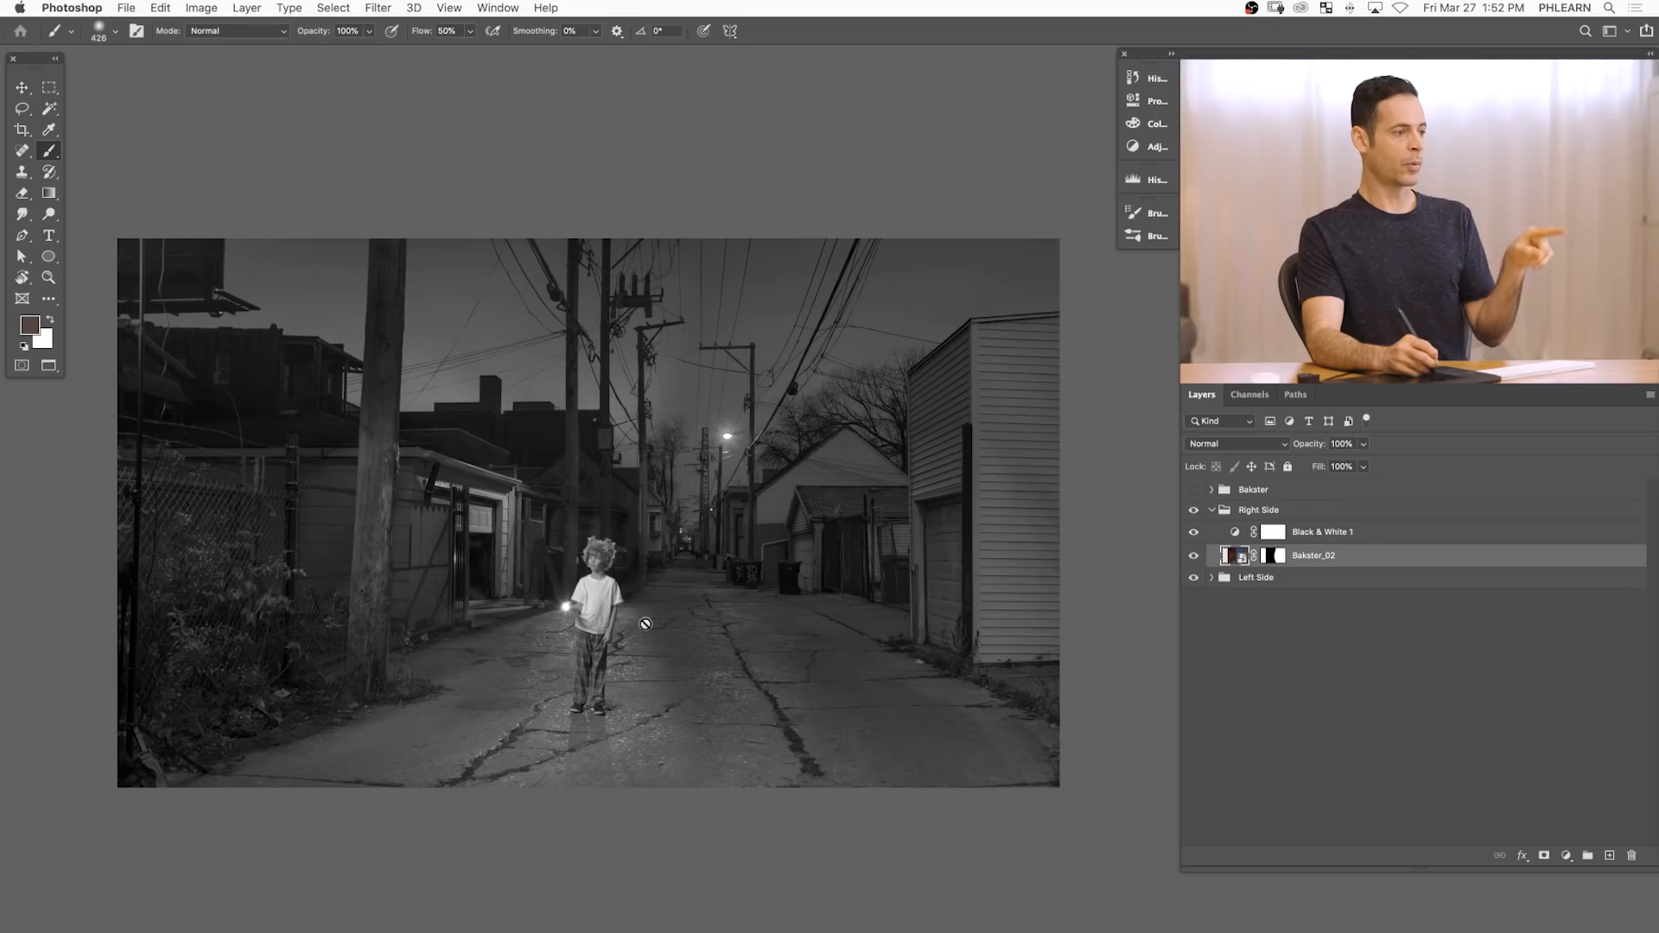
- Add a graduated filter rising from the bottom of the Bakster_02 raw image, set its Exposure to +2.10, and apply it
double_click(1221, 558)
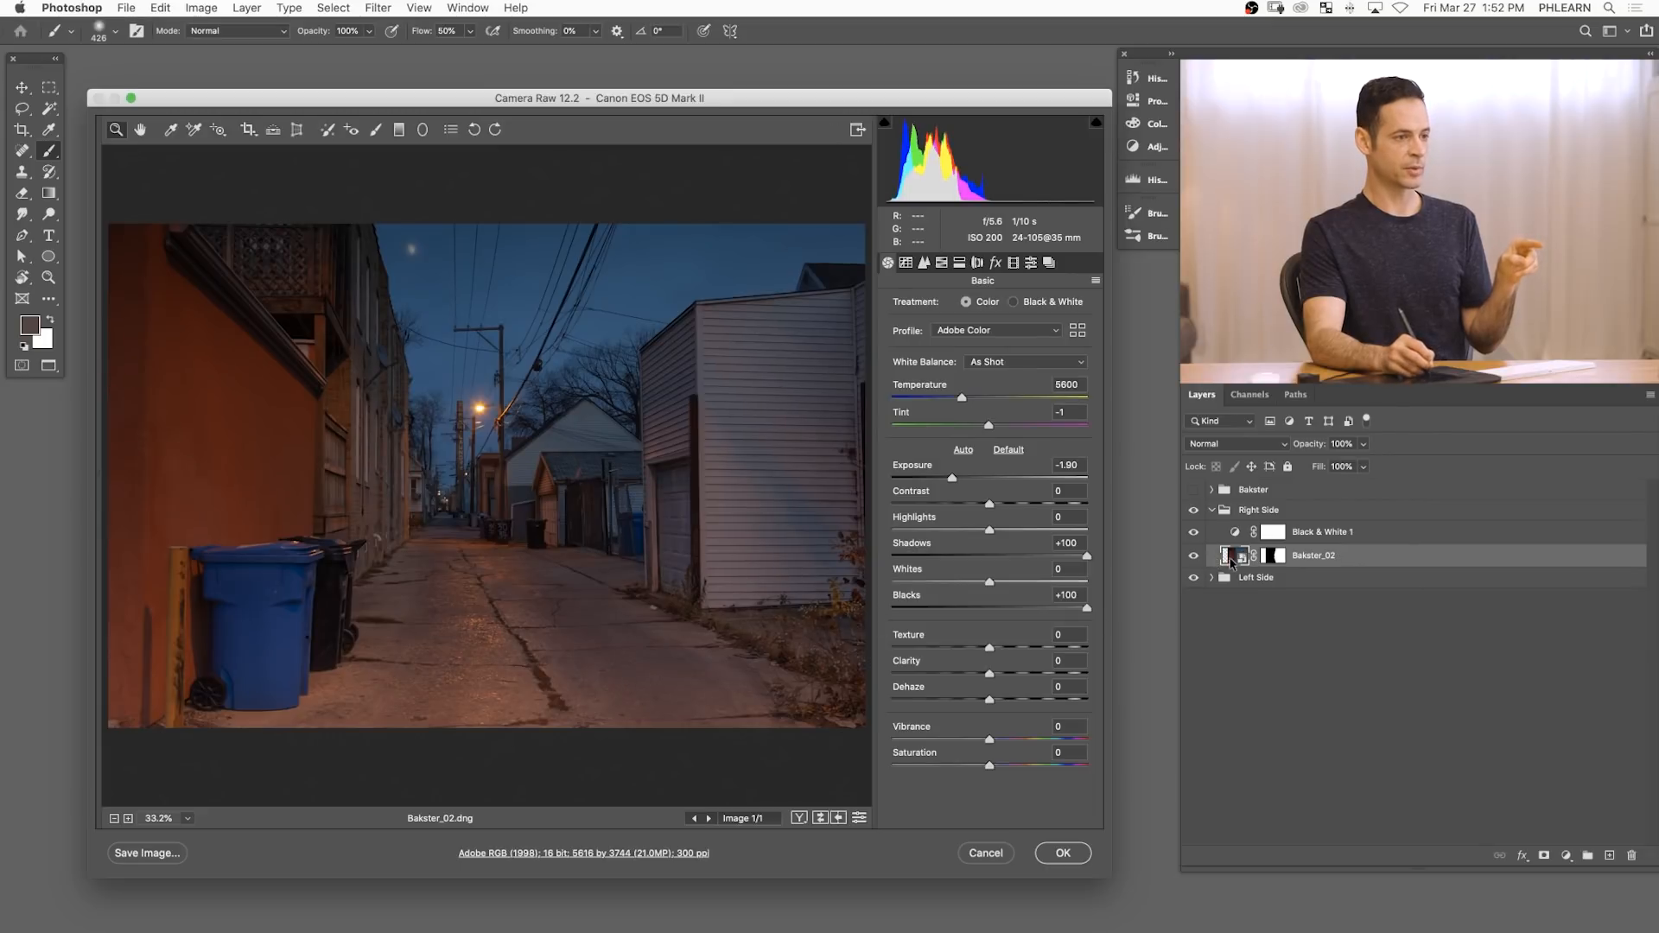
click(399, 129)
drag(621, 171, 686, 774)
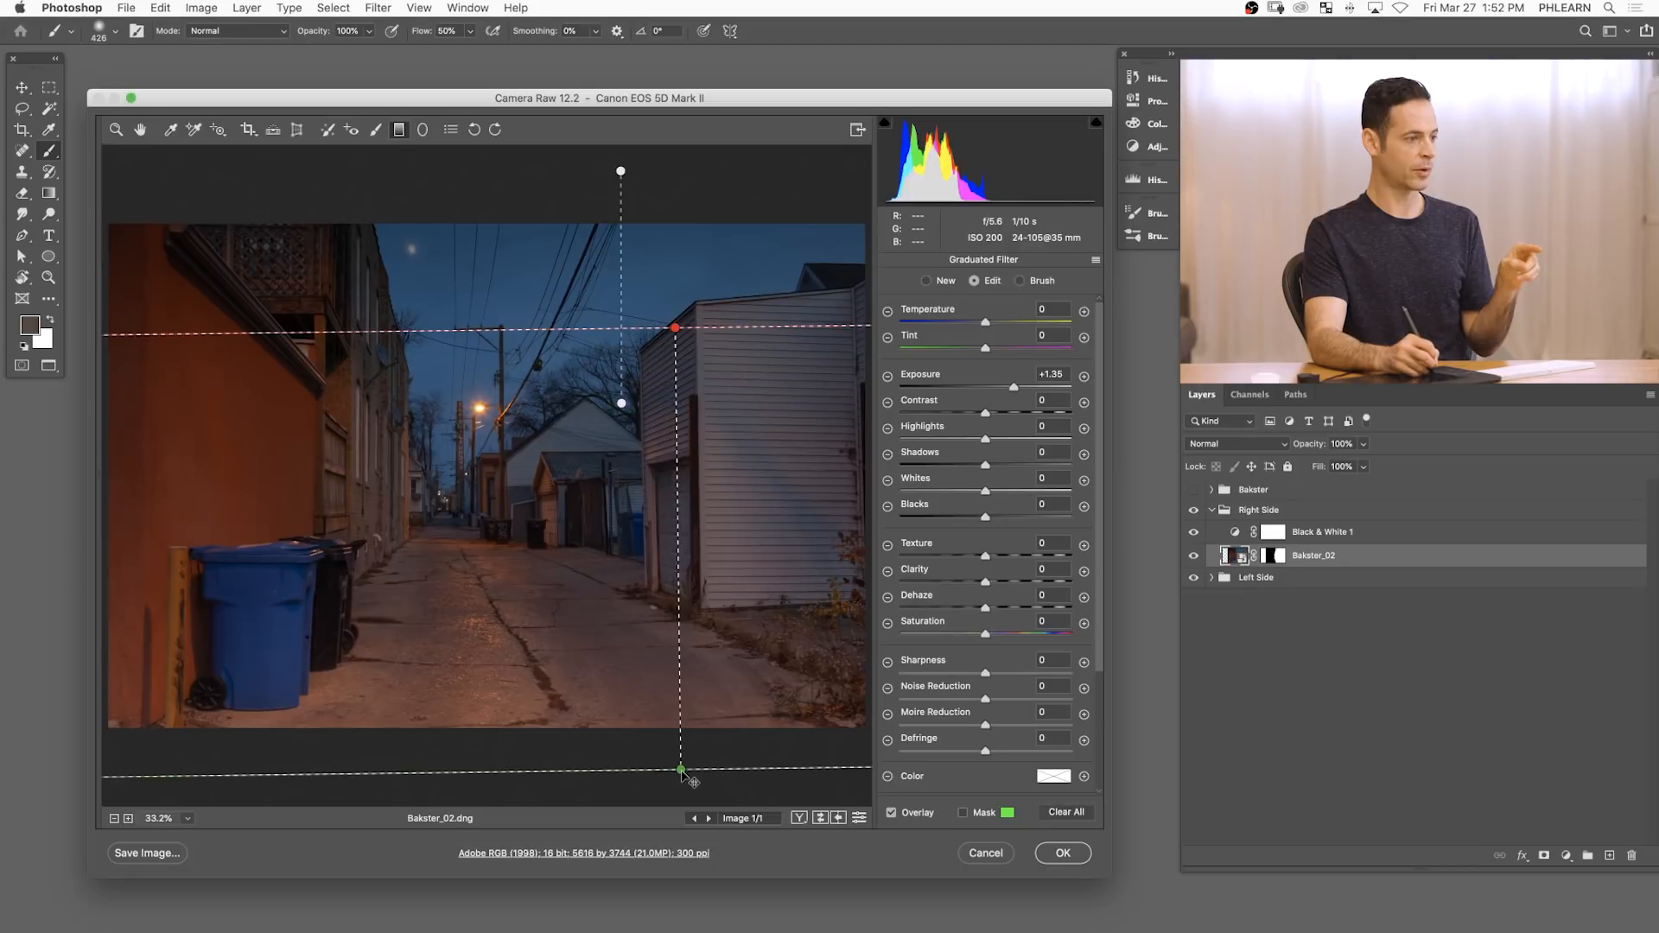
drag(1017, 391, 1031, 388)
drag(675, 329, 687, 308)
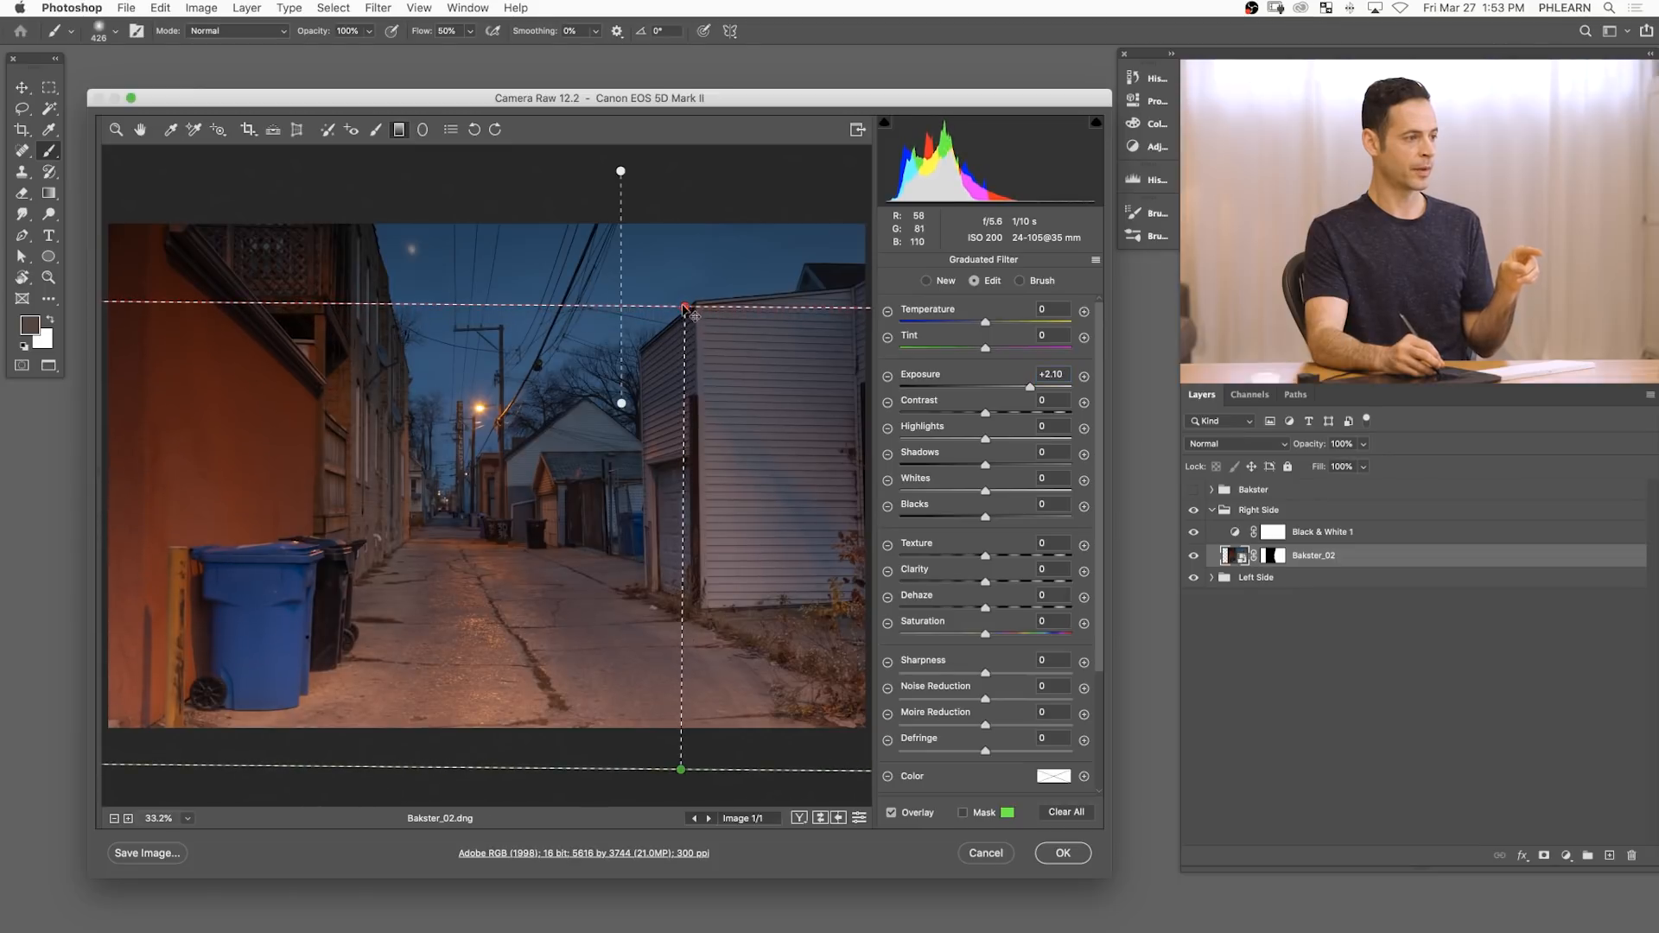
click(1064, 854)
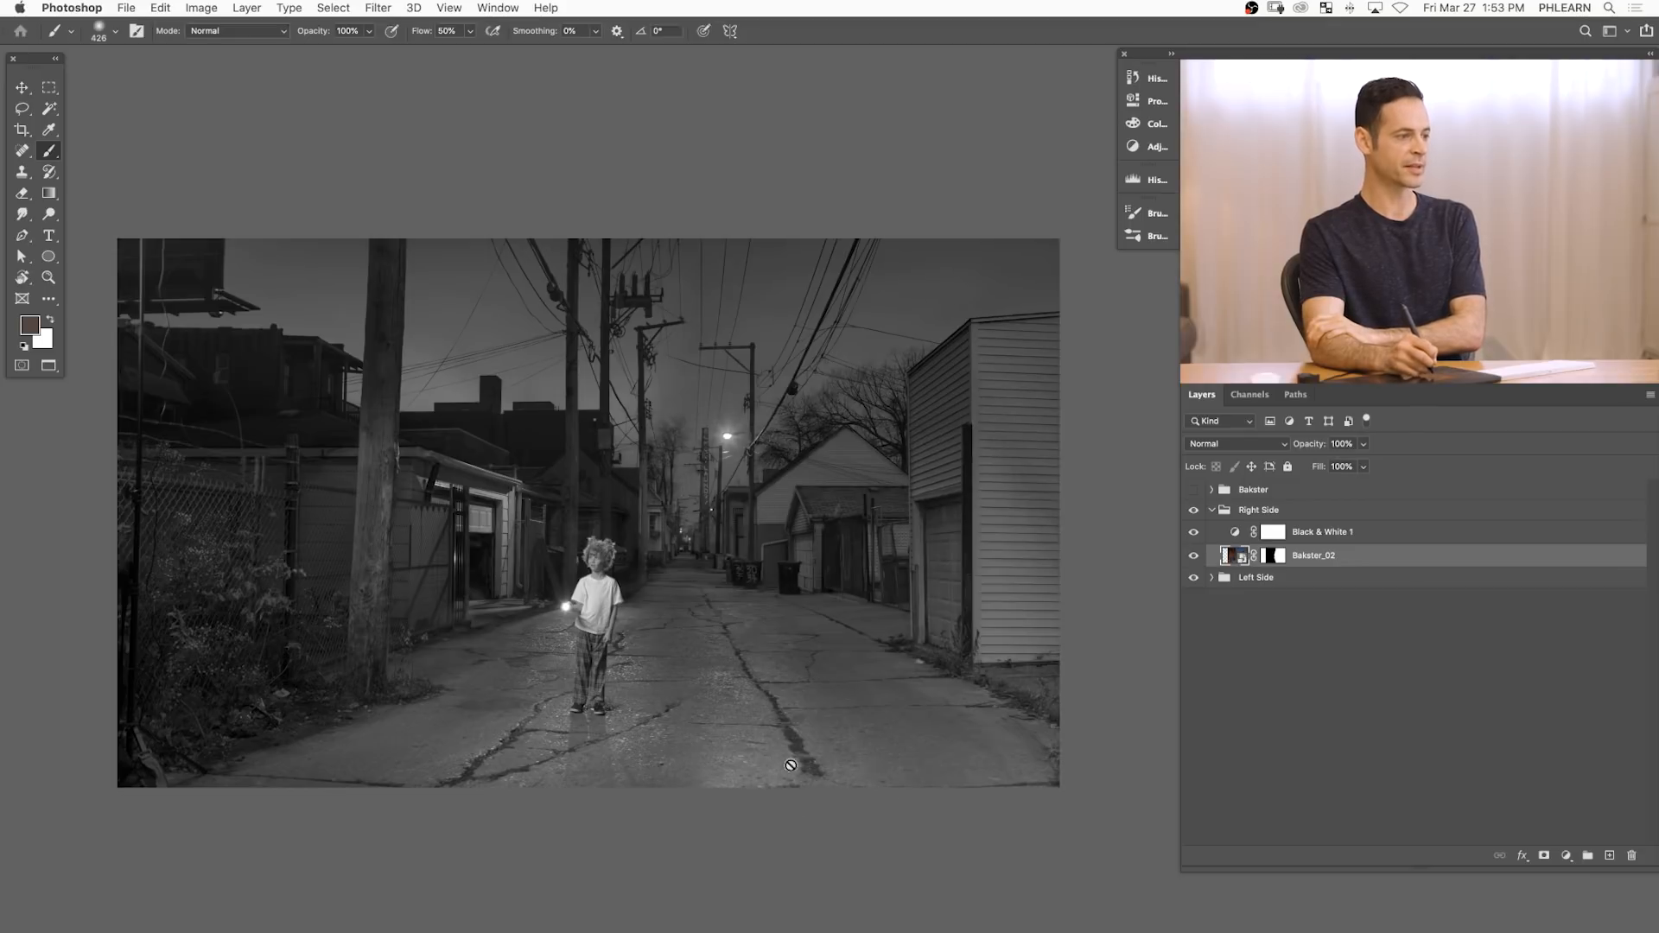
- Reopen the Bakster_02 raw settings and set the sky graduated filter's Exposure to -1.25
double_click(1233, 557)
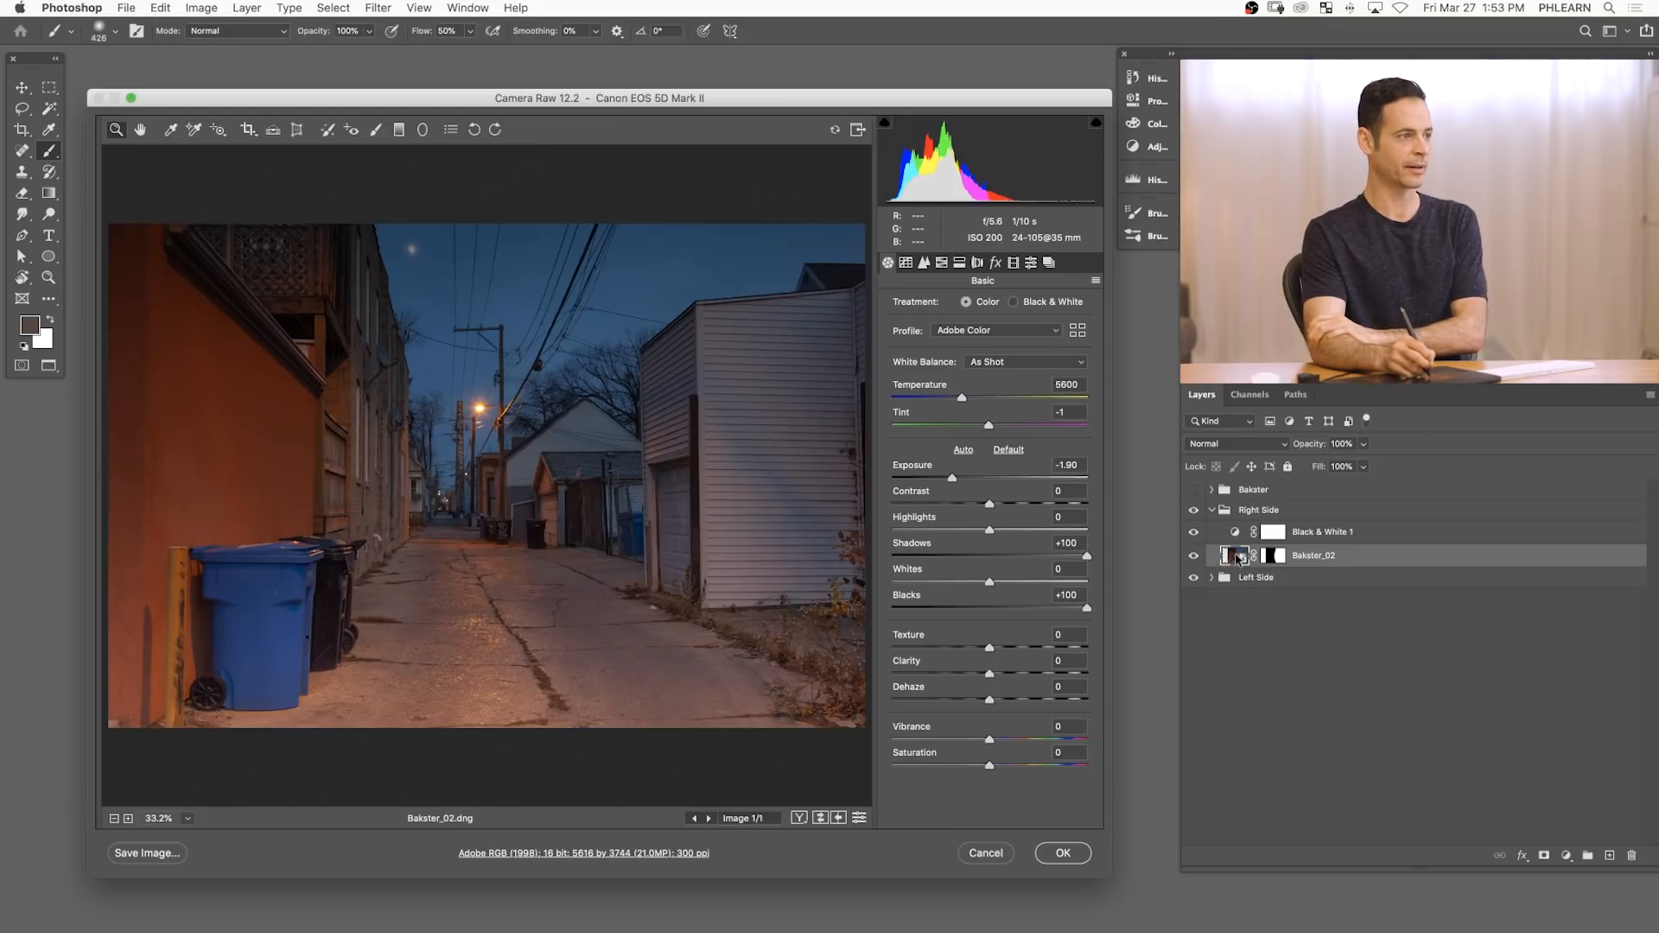
click(398, 129)
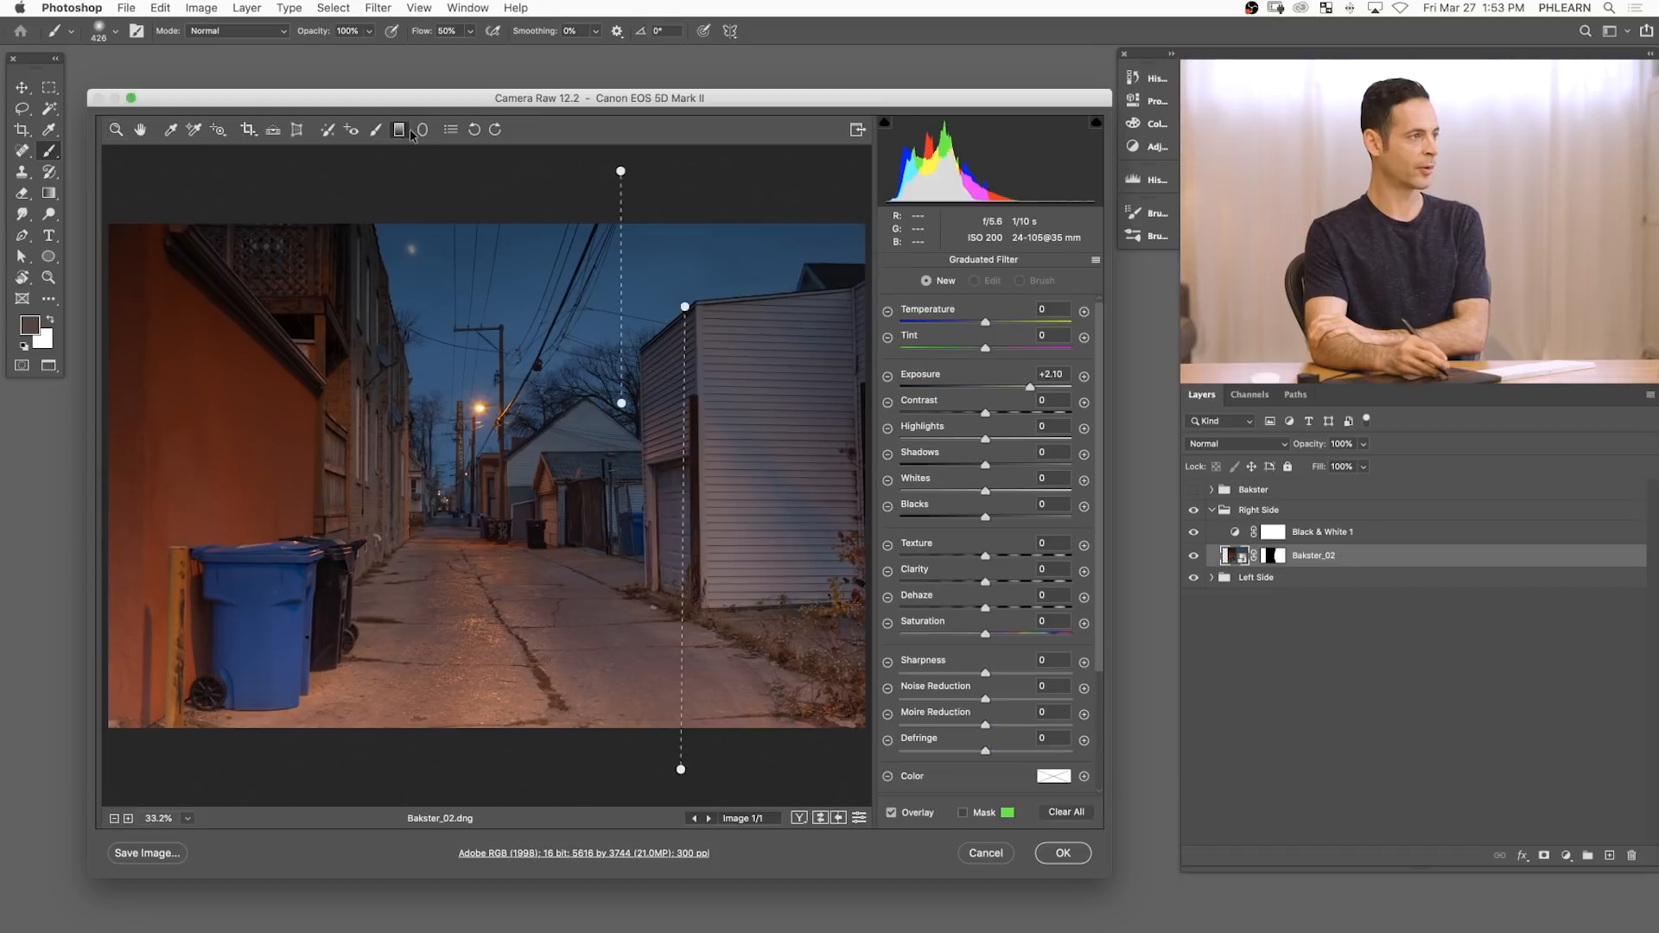
click(622, 172)
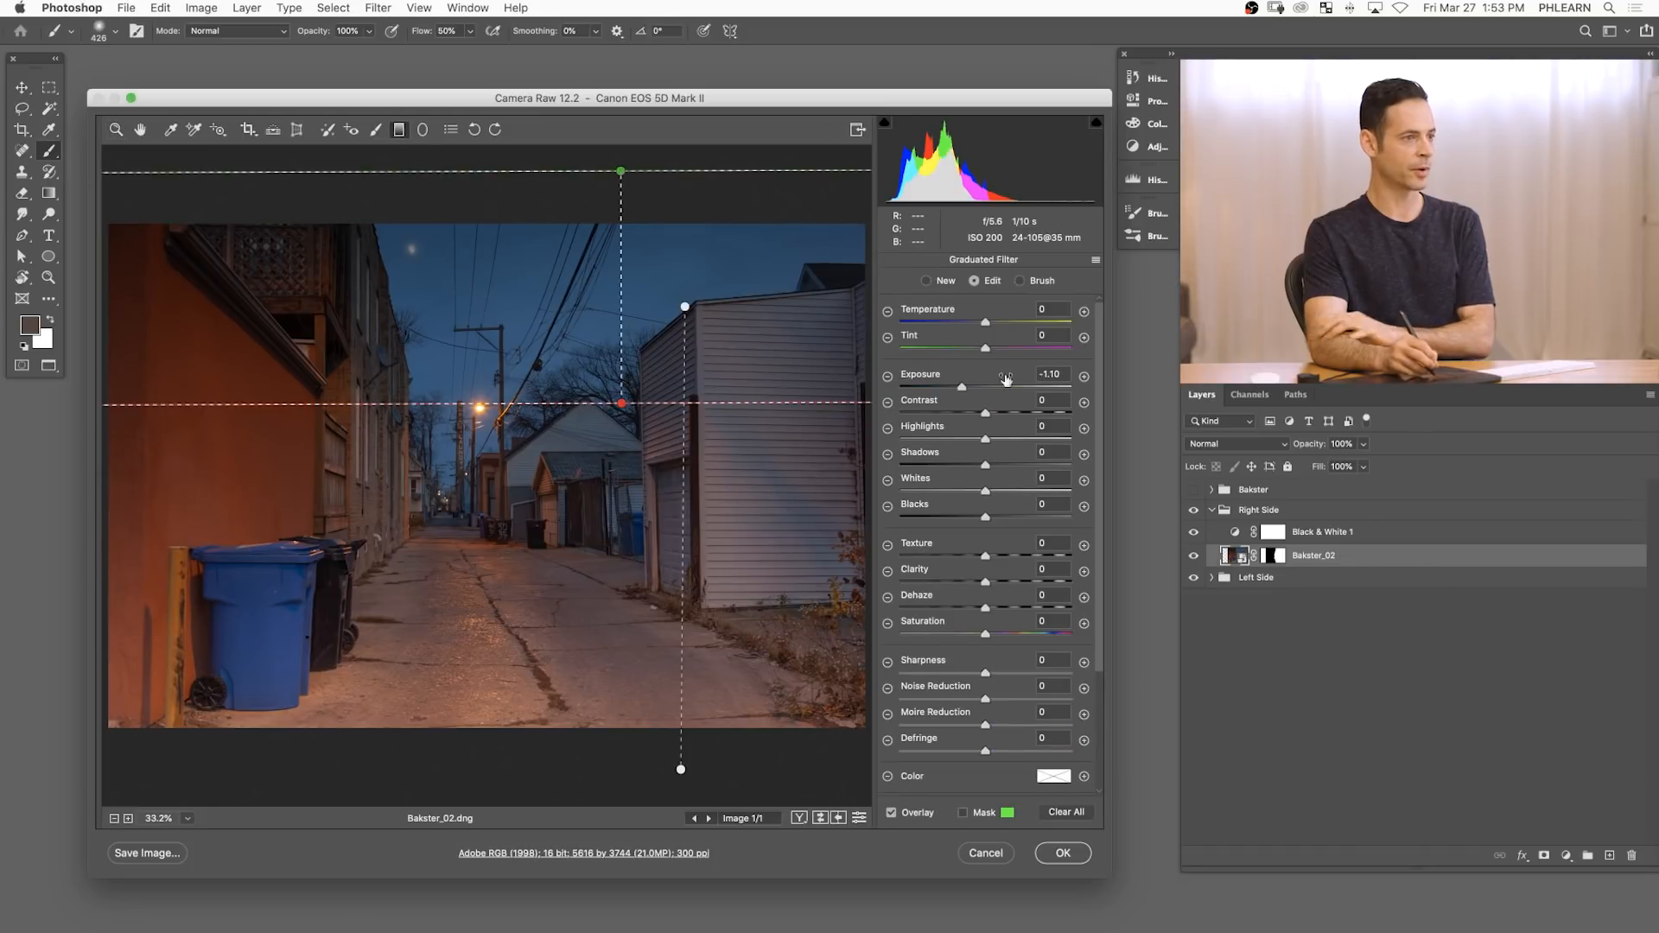
drag(961, 387, 958, 387)
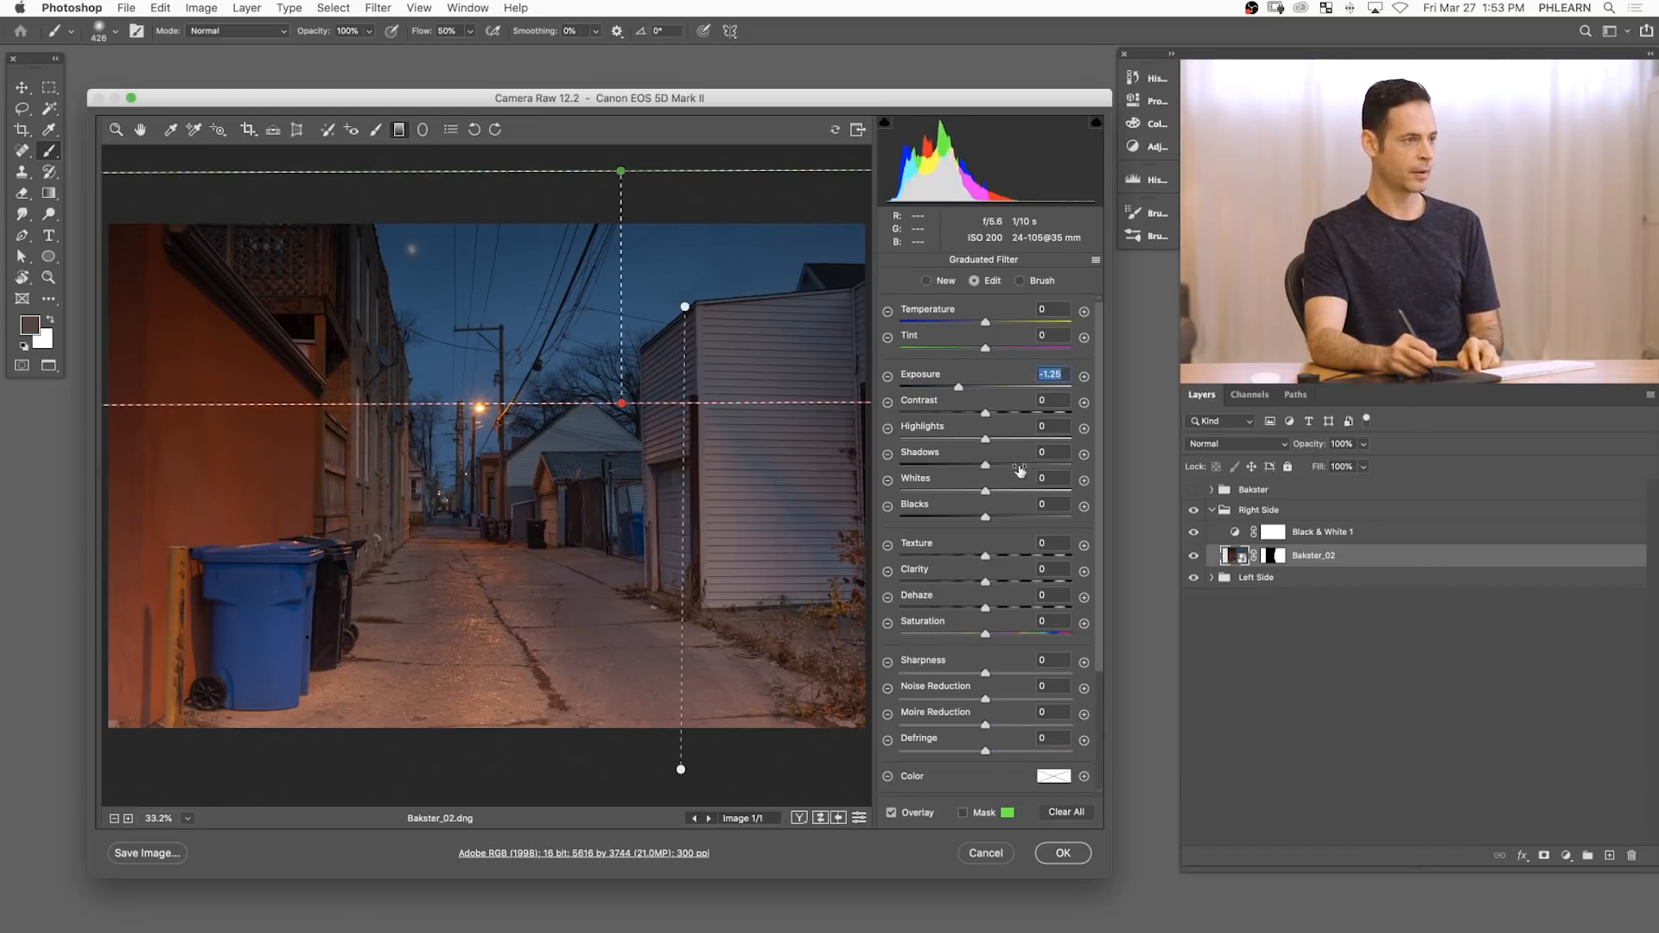
- Set the ground graduated filter's Exposure to +1.90 and apply the raw changes
click(680, 769)
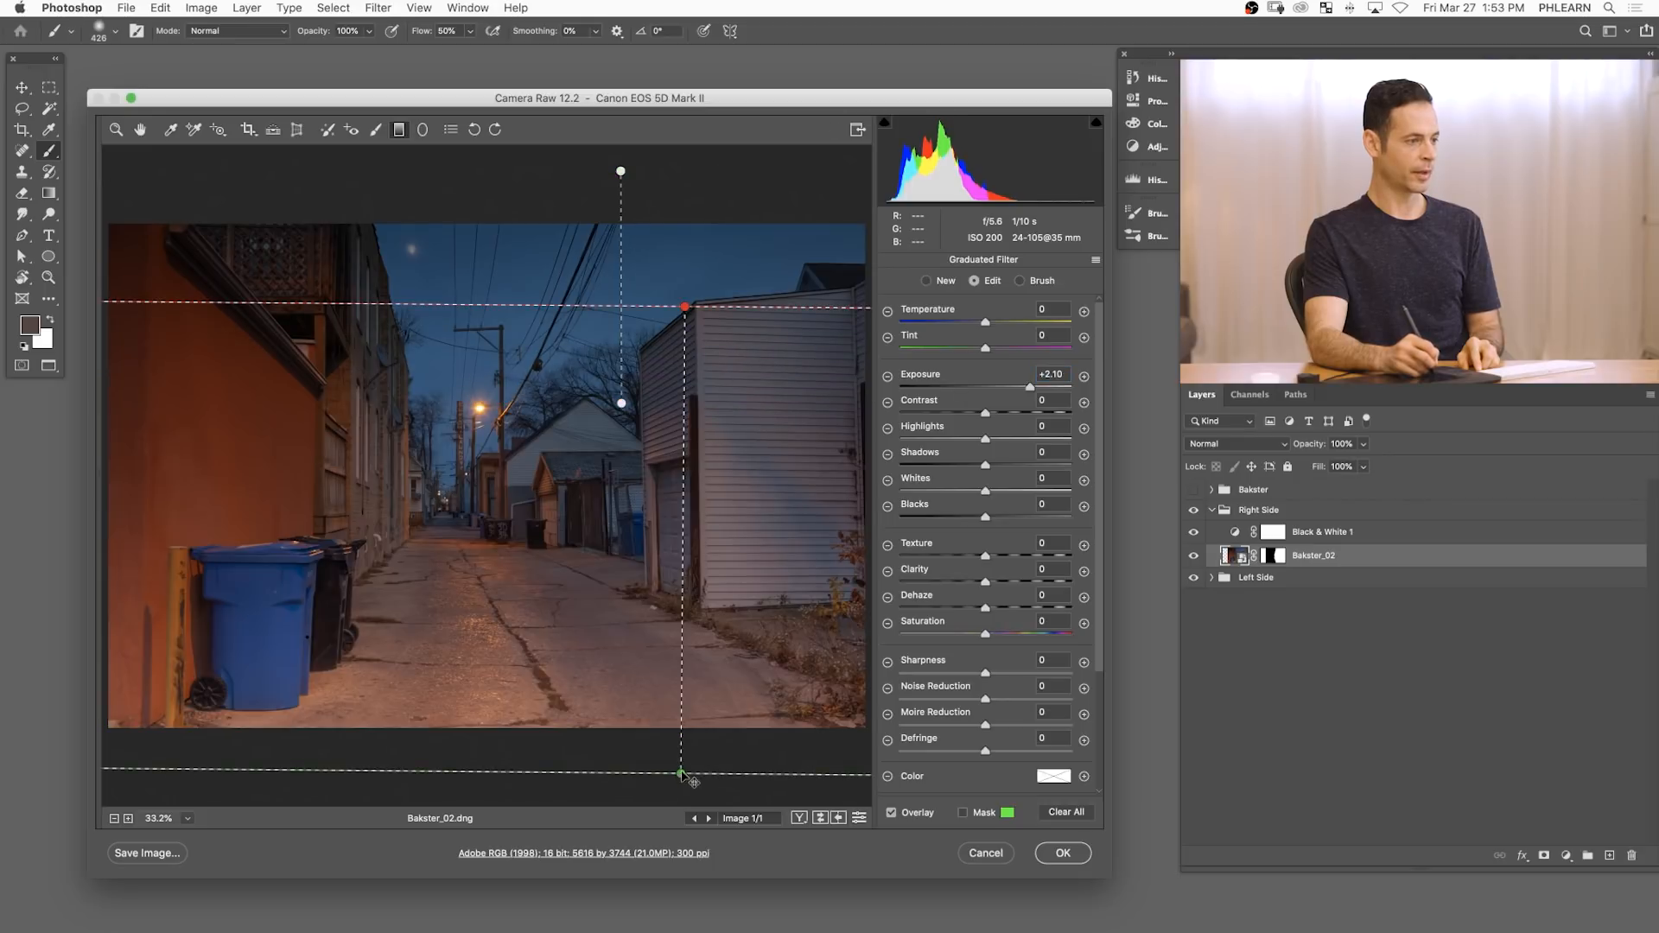
key(Down)
key(Down)
key(Down)
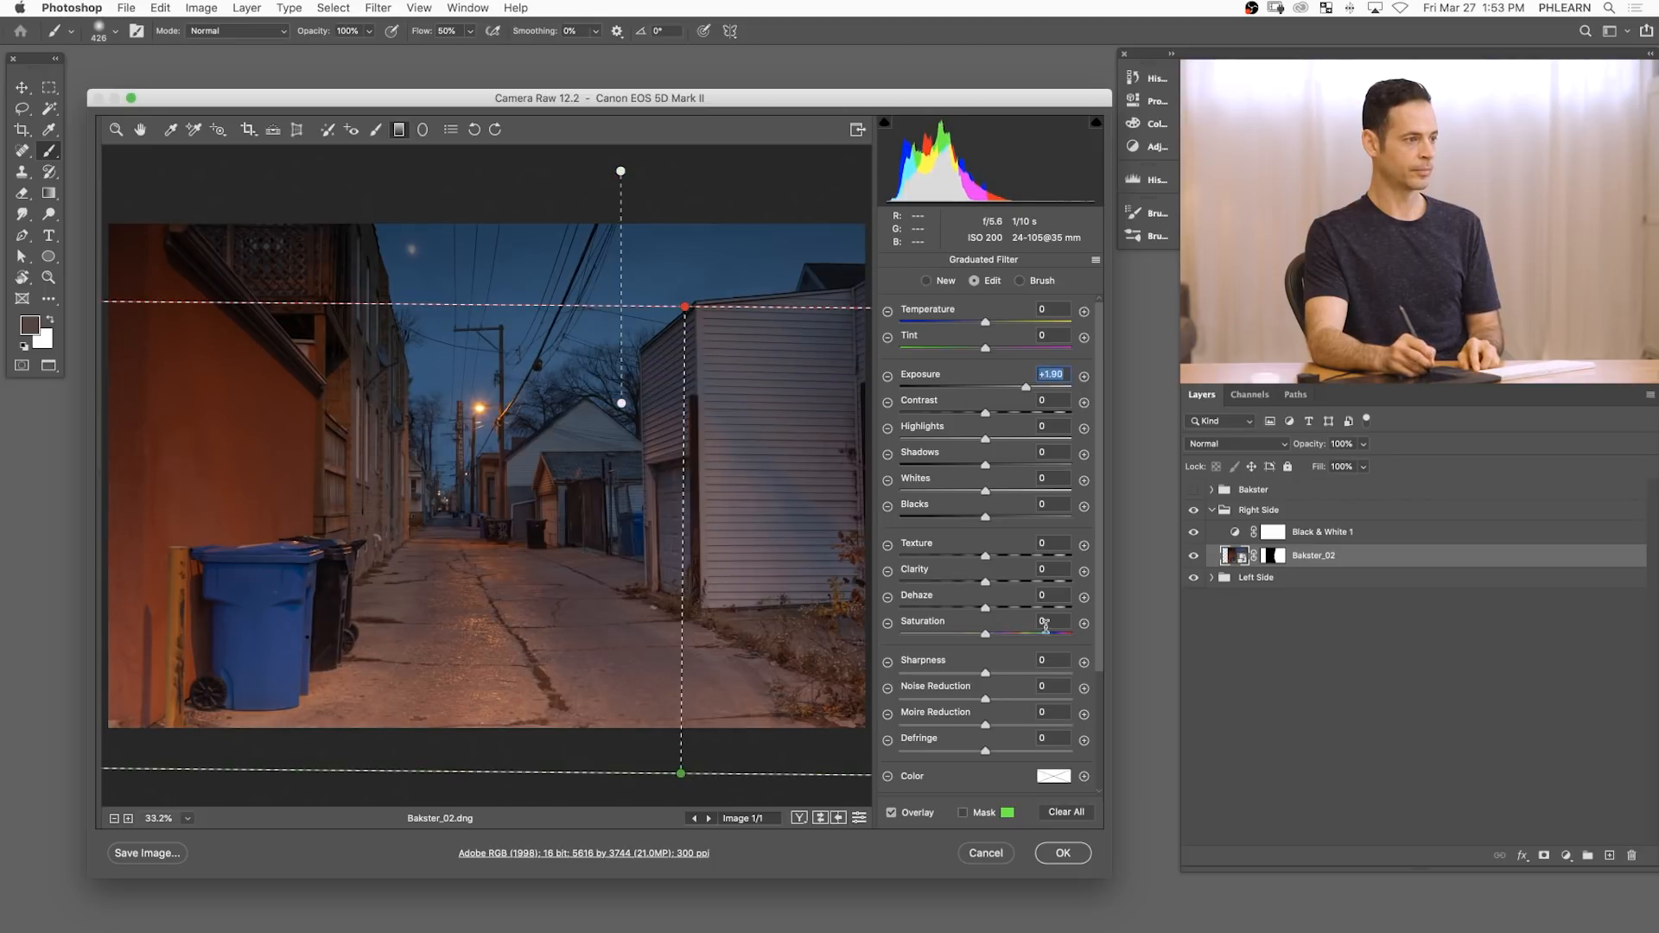
click(1063, 852)
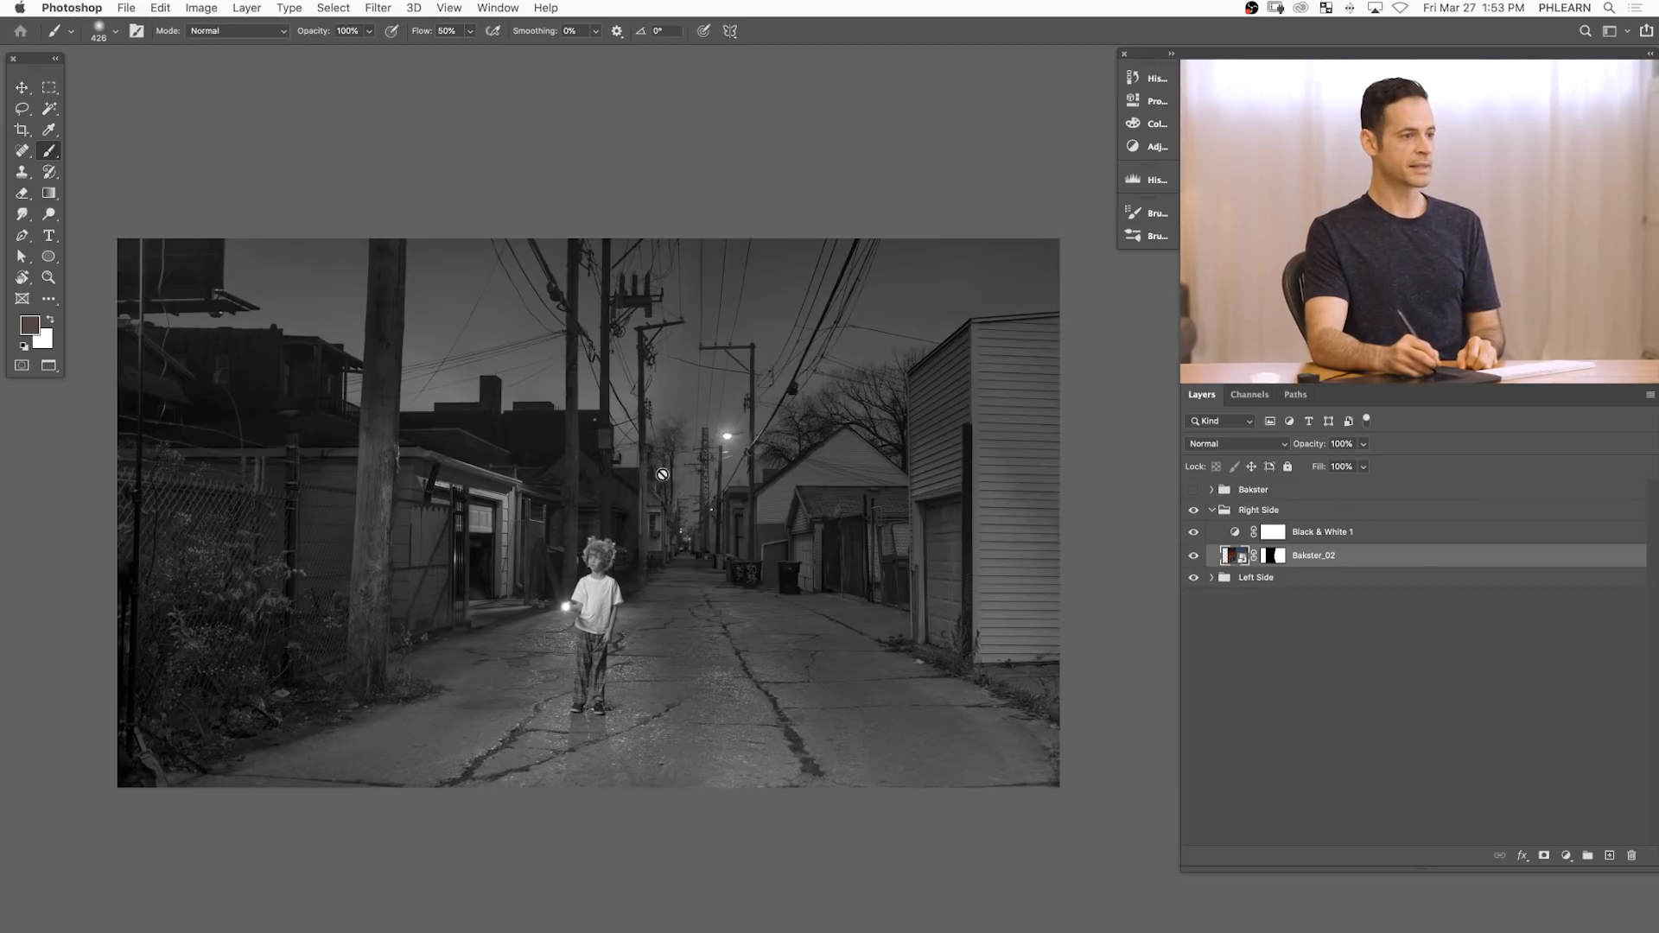
- Add a wide radial filter centred on the far end of the alley in Bakster_02, set its Exposure to about +0.70, and apply it
double_click(1230, 560)
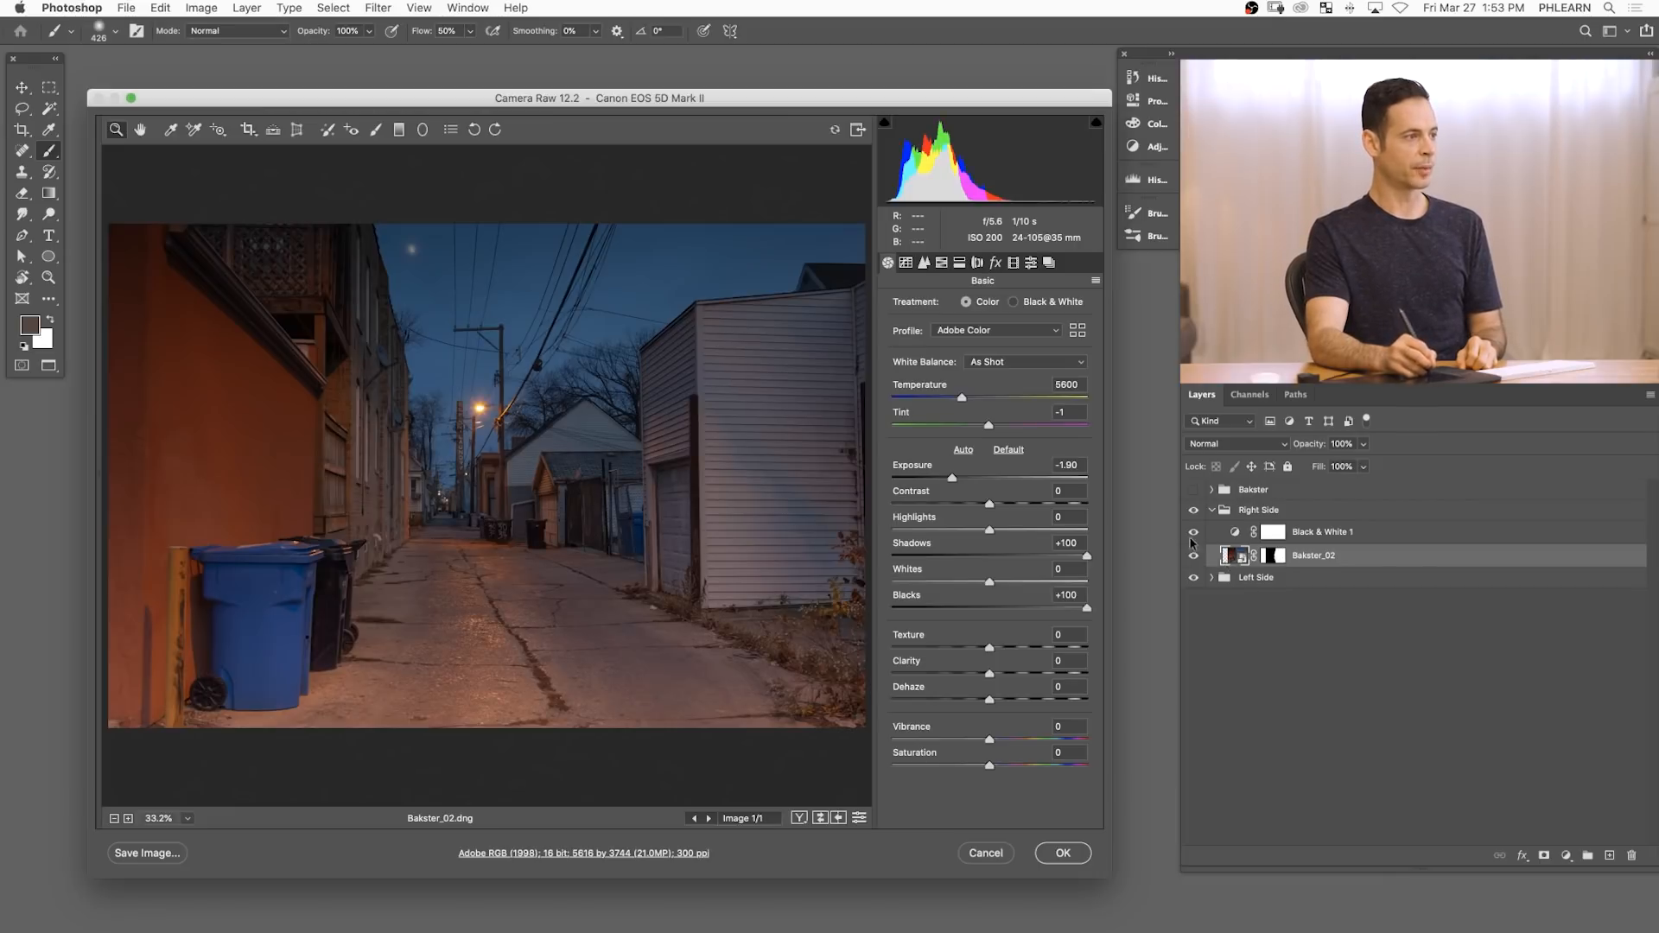
click(421, 131)
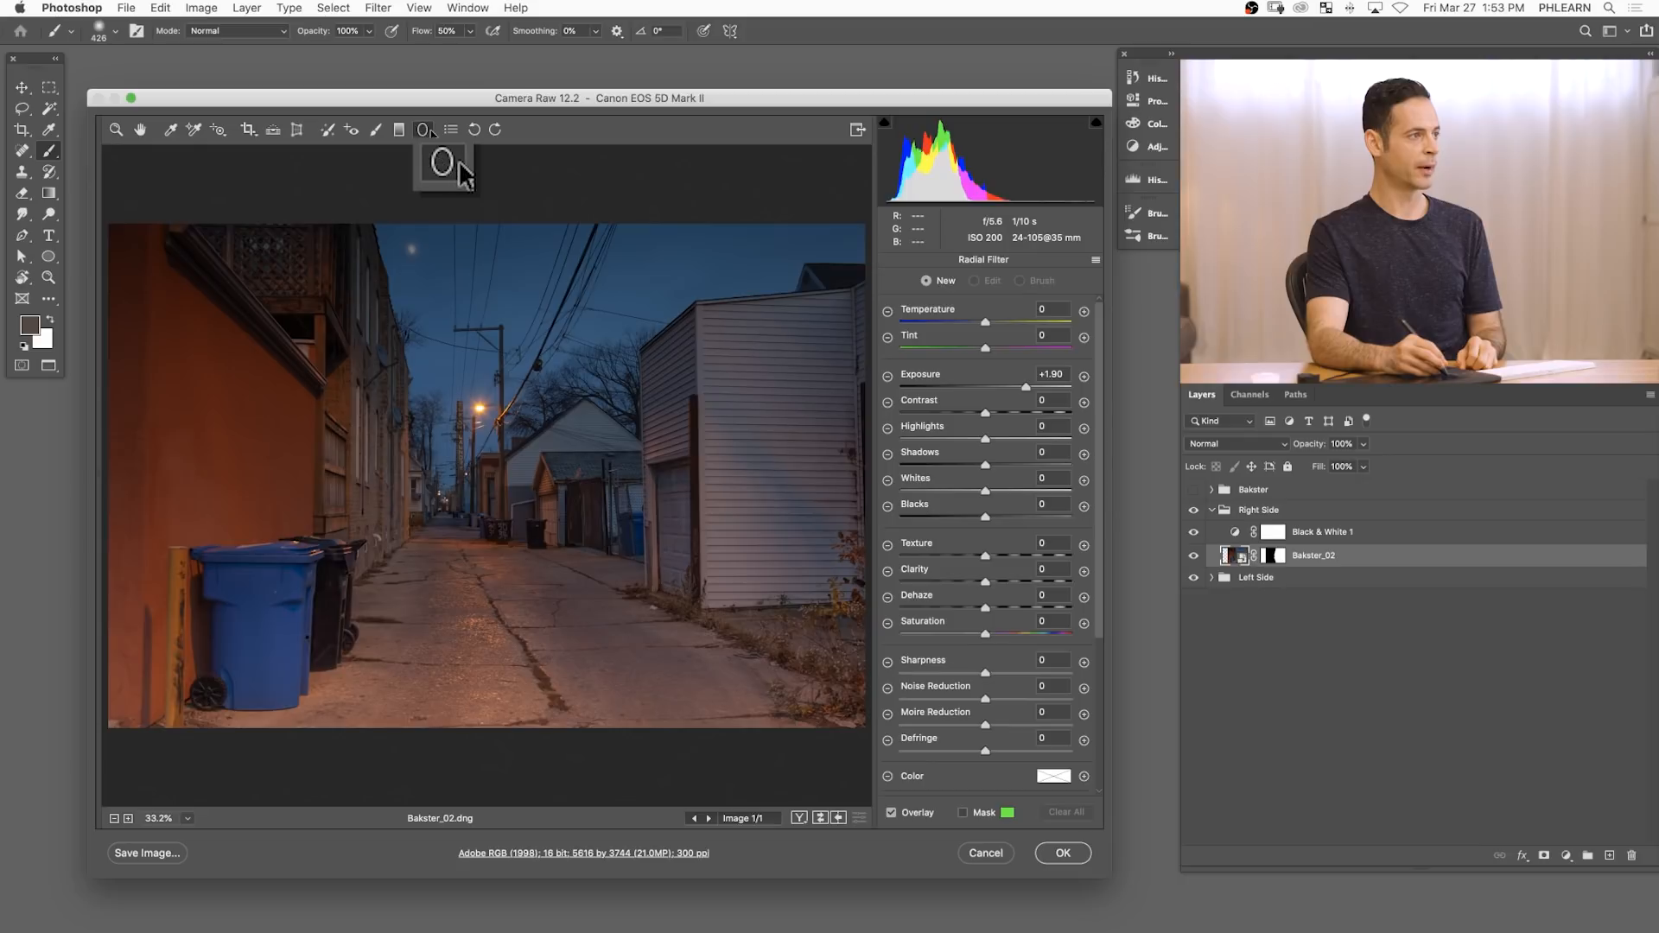
drag(449, 426, 707, 507)
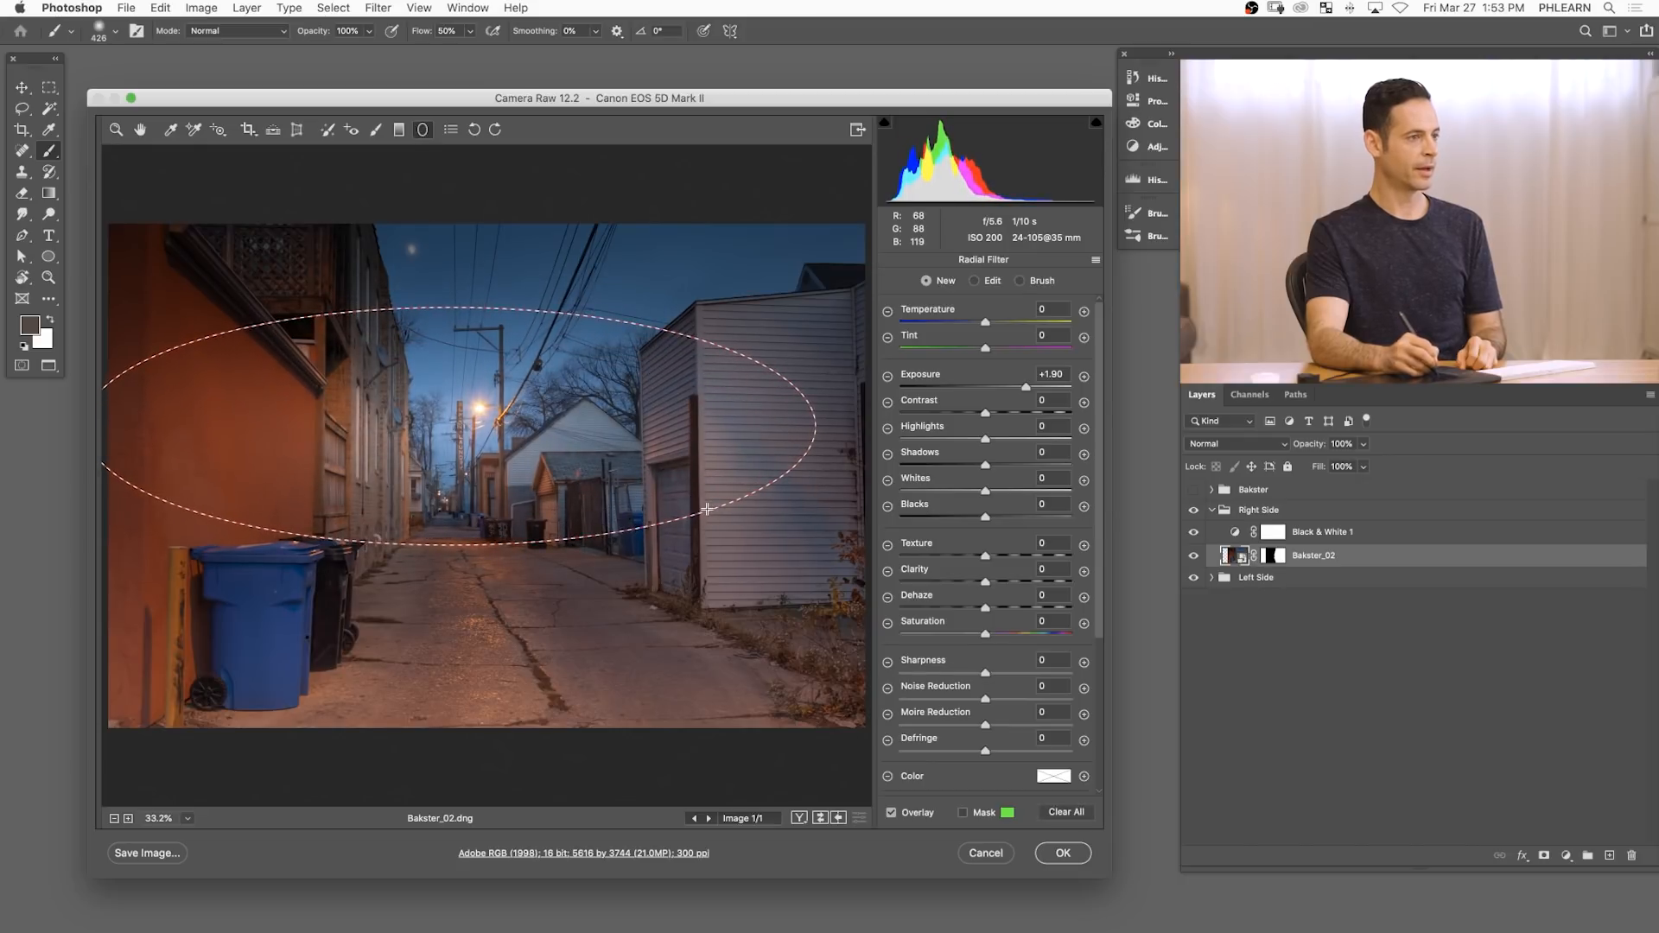
drag(1025, 386, 998, 388)
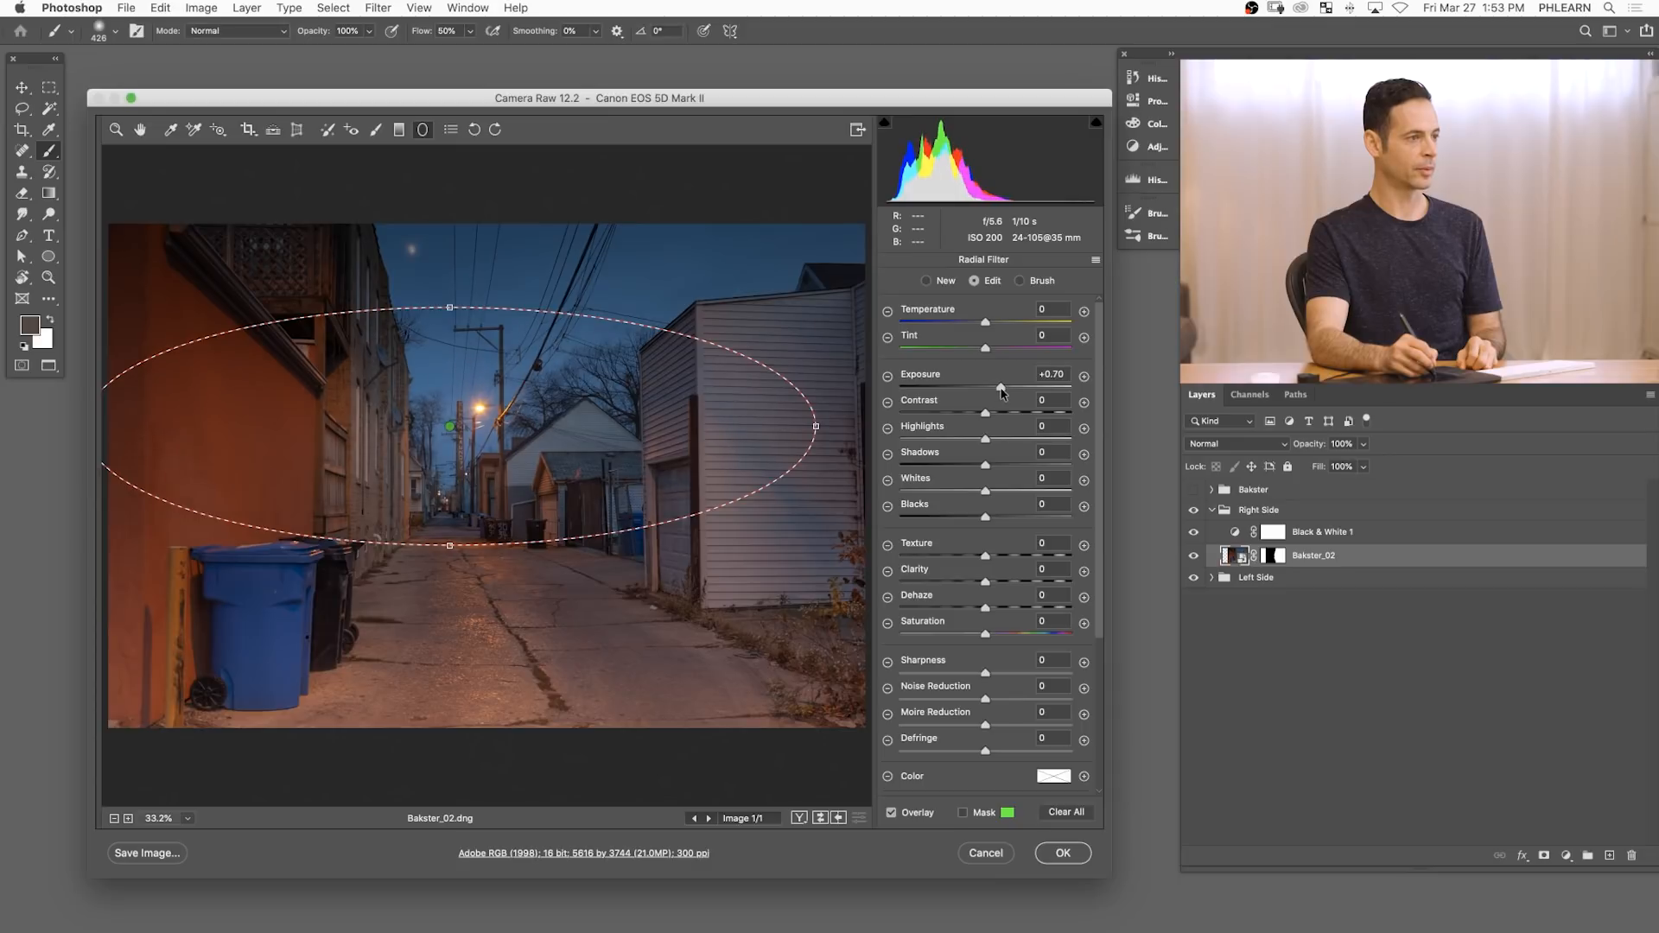
click(1061, 853)
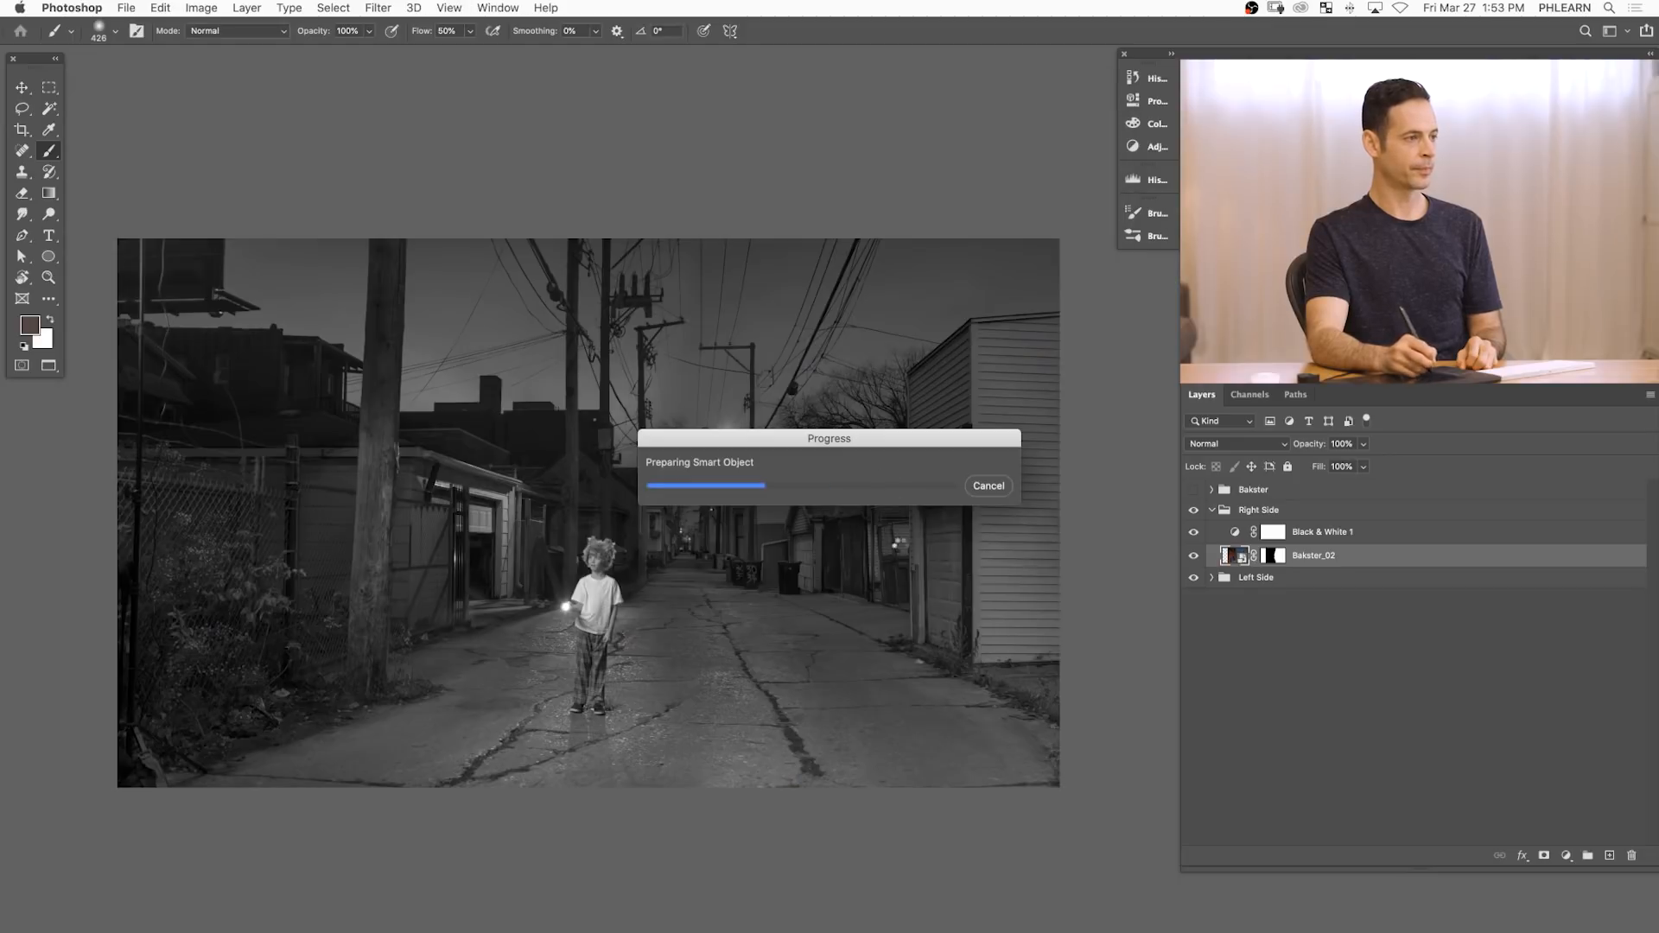
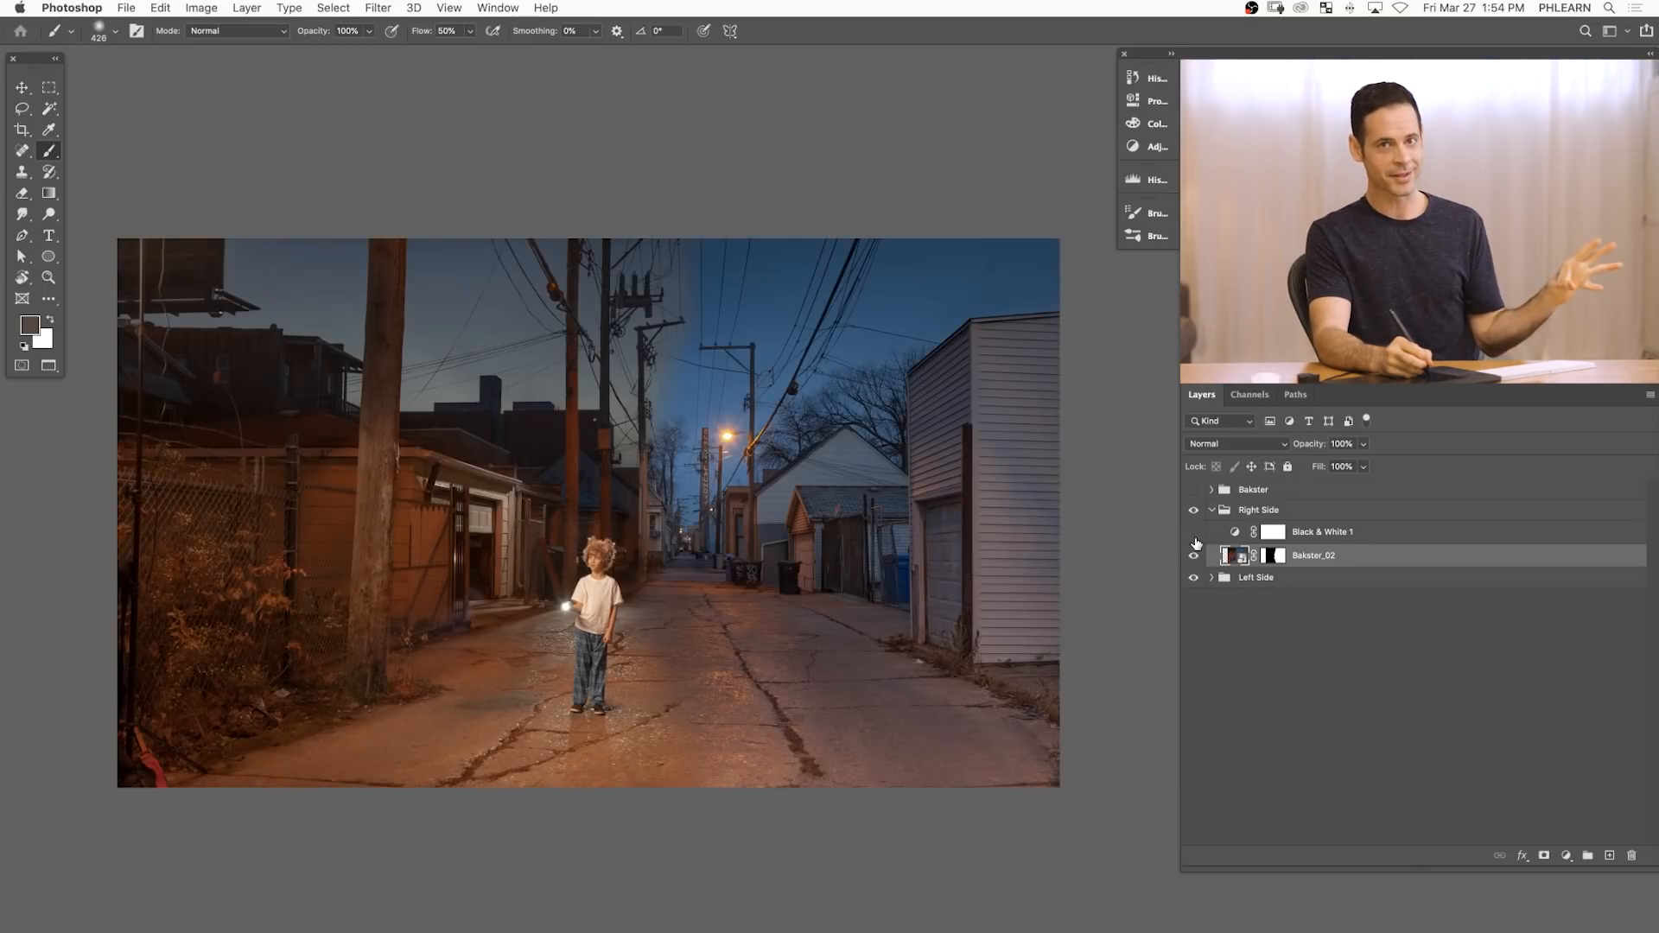
- With Black & White 1 hidden, add an orange-red Solid Color fill layer above it and set its blend mode to Hue
click(1191, 534)
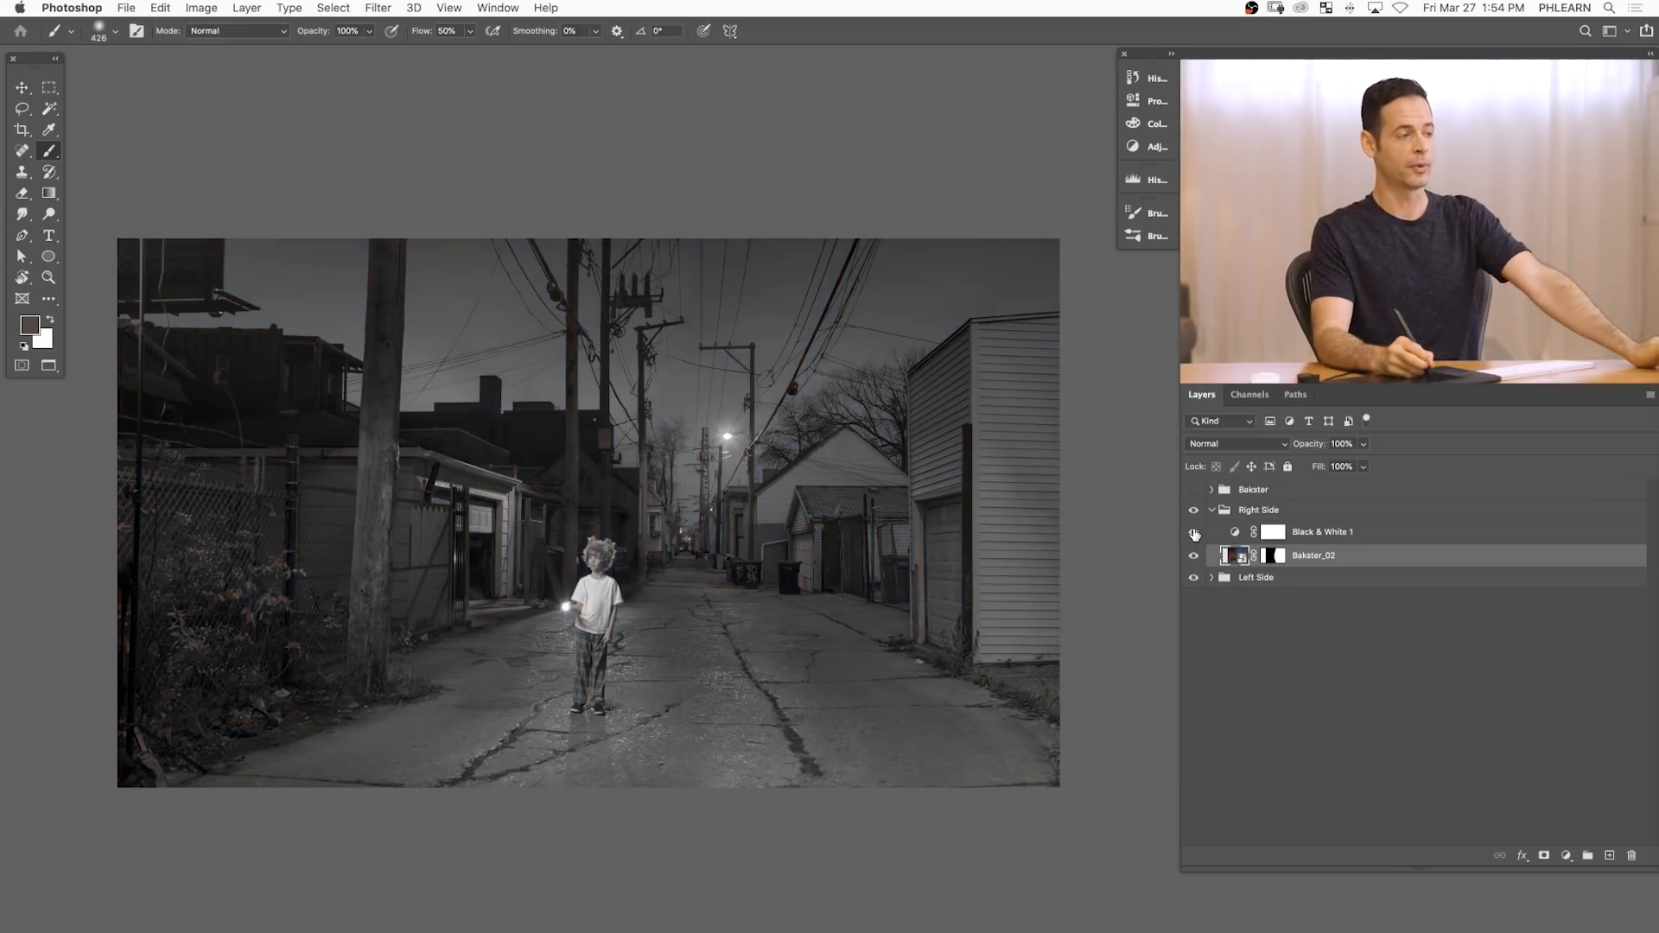
click(1367, 543)
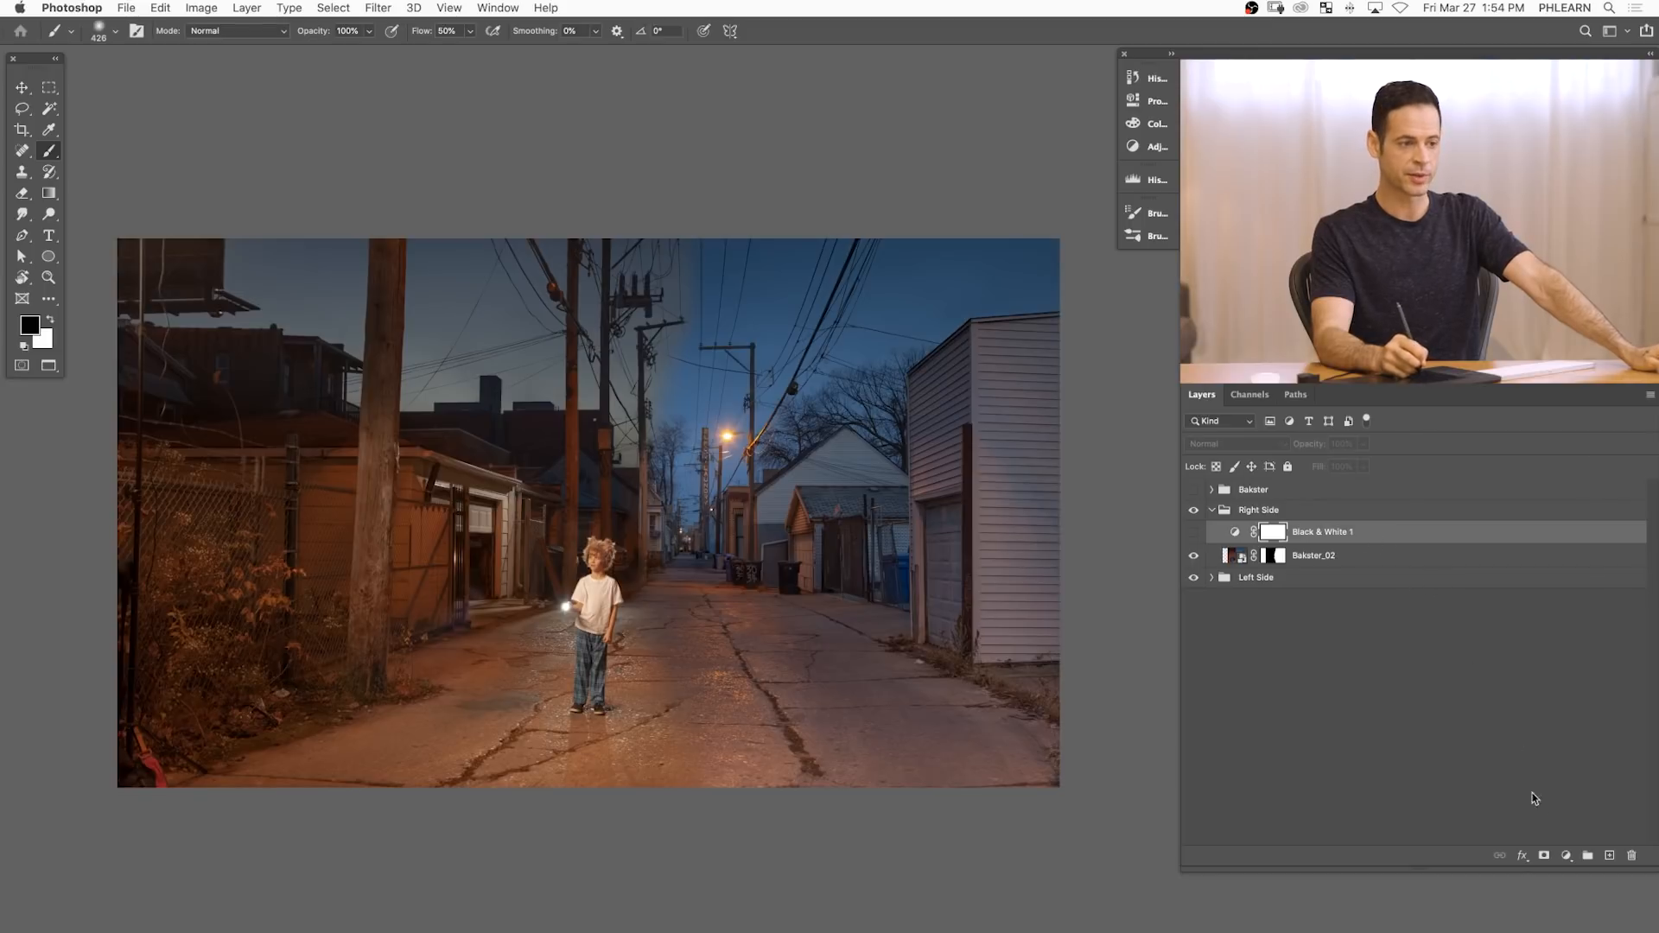
click(1567, 854)
click(1566, 875)
drag(386, 422, 373, 407)
click(522, 404)
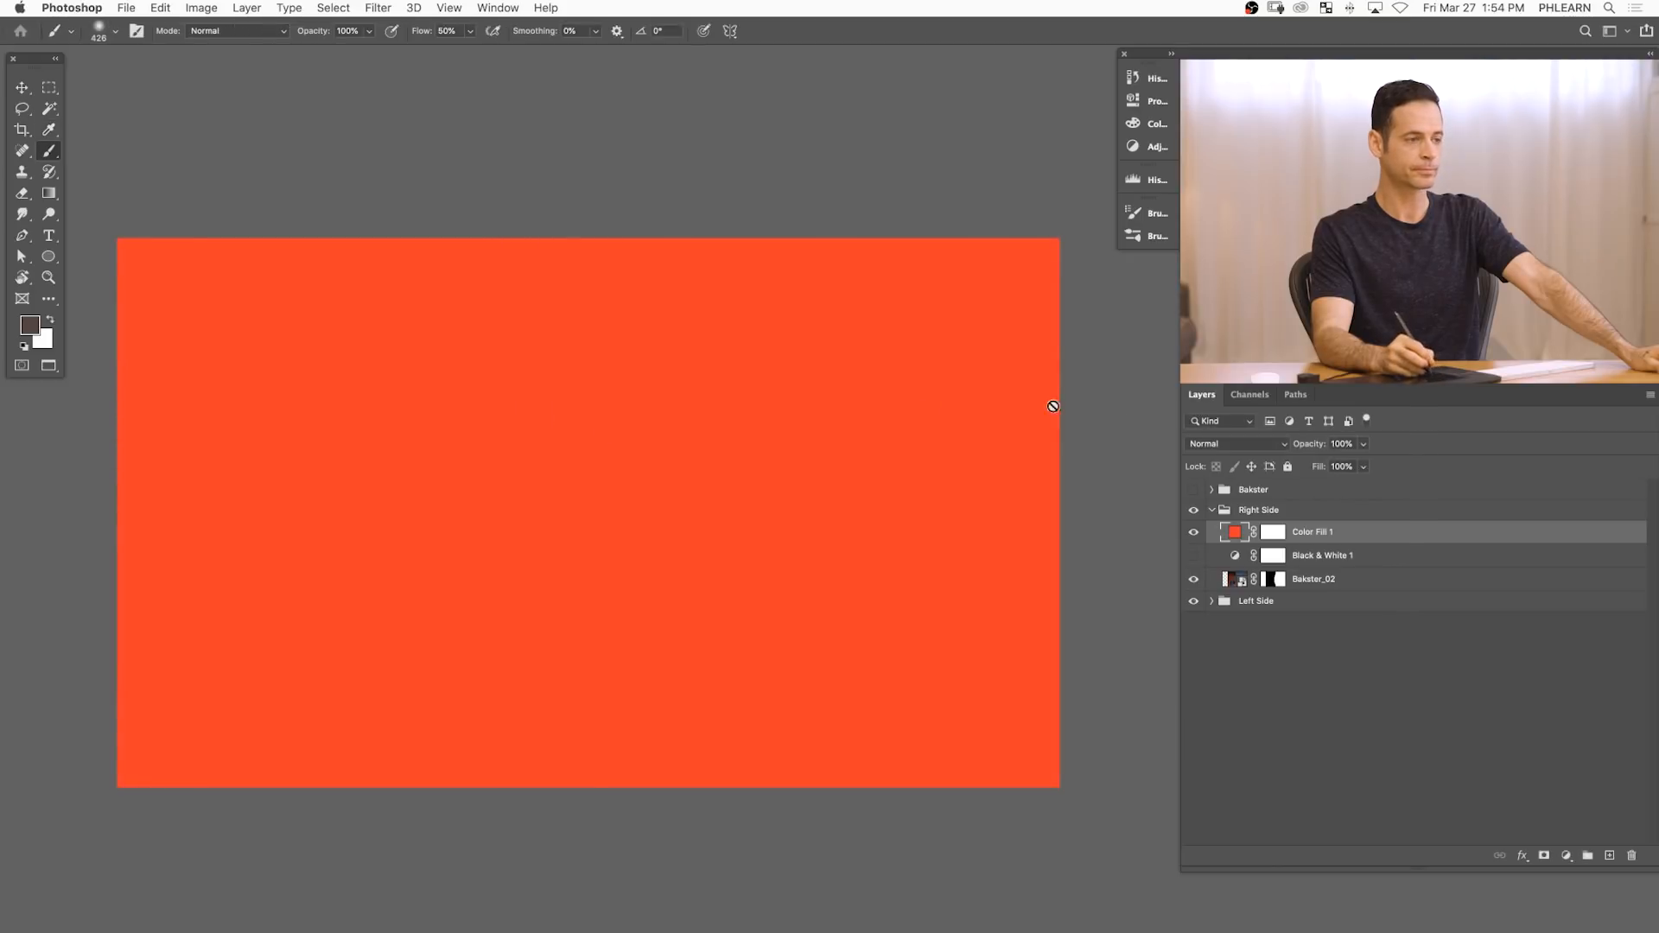
click(1224, 446)
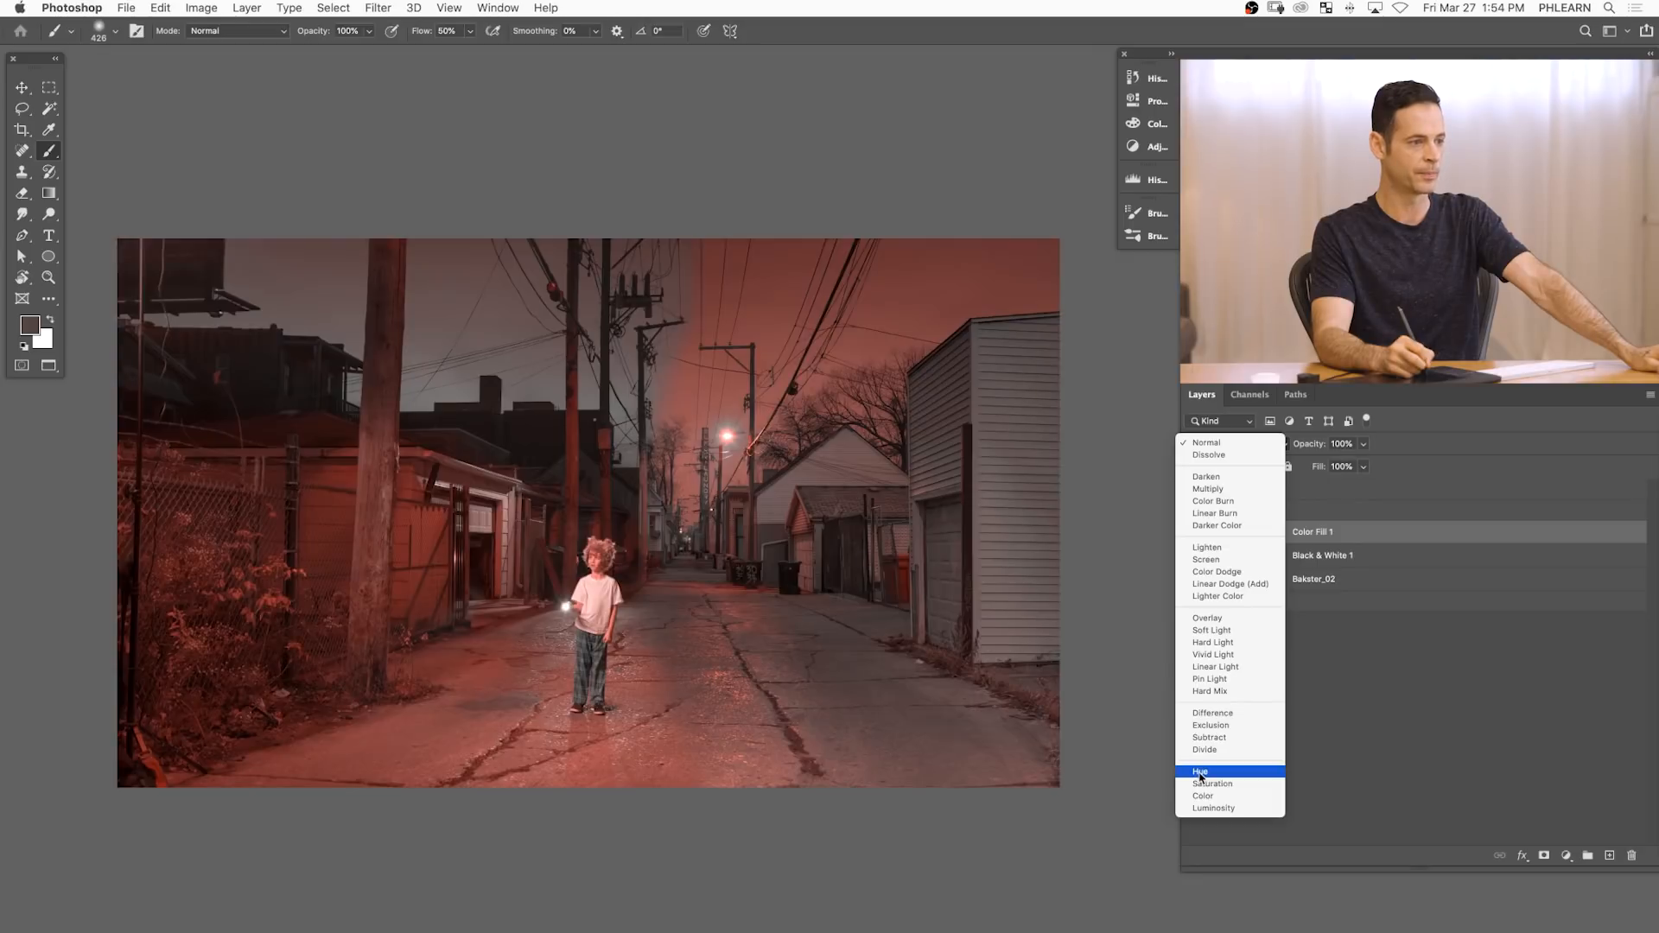
click(1200, 772)
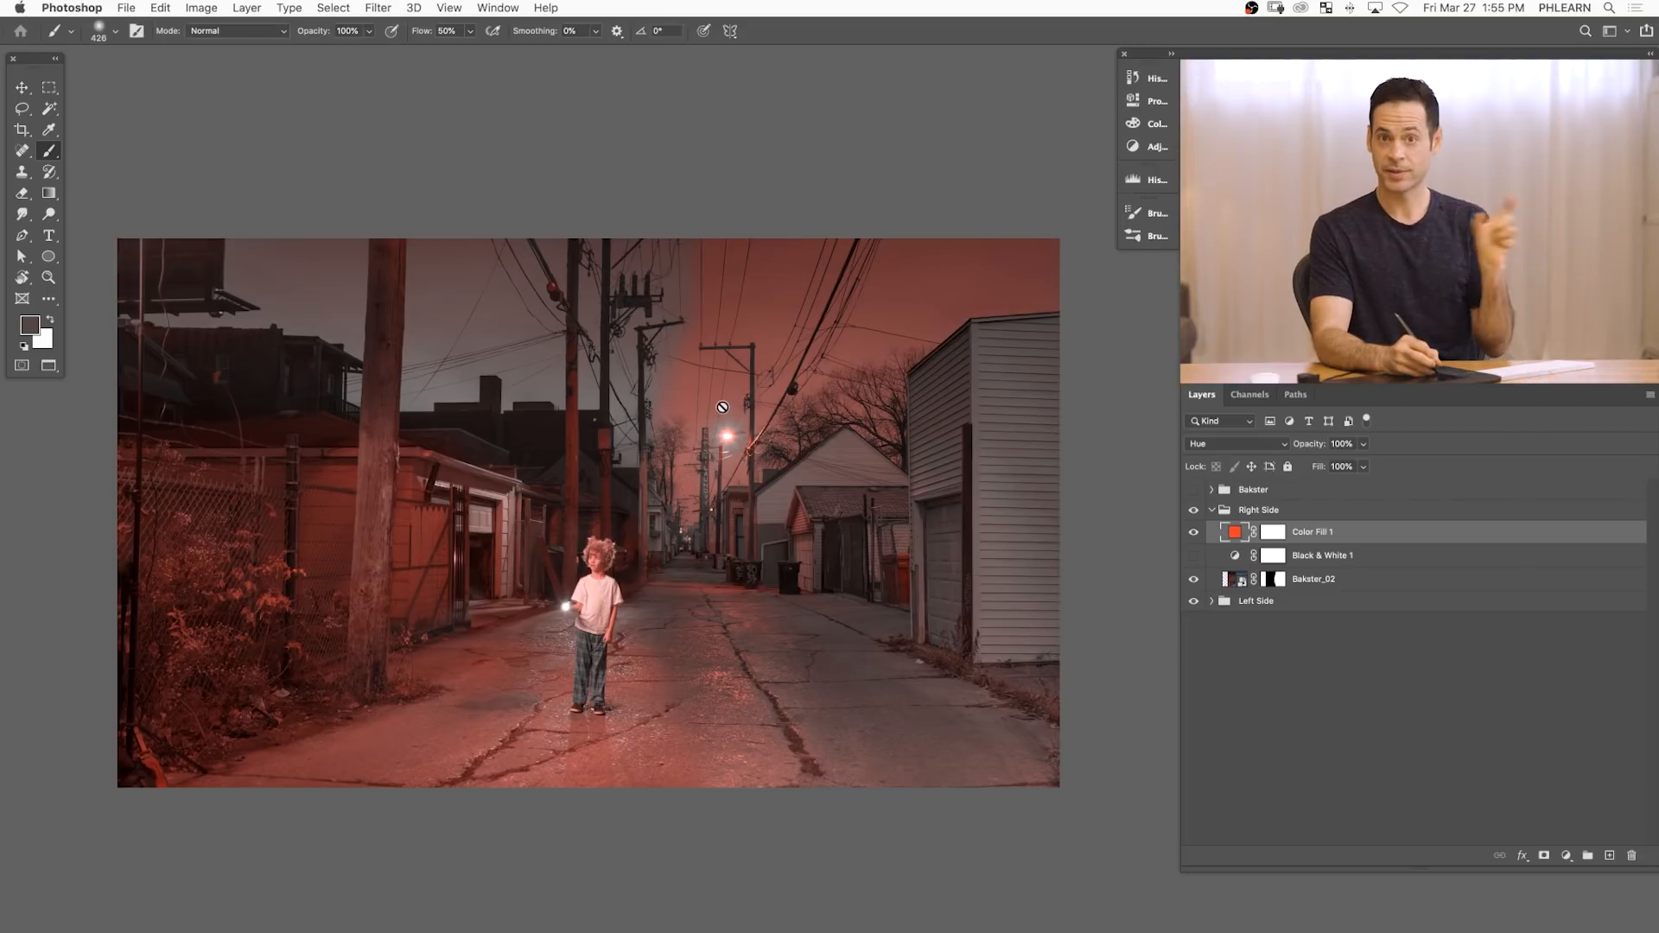
- Toggle the visibility of the Color Fill 1 and Black & White 1 layers to compare saturation across both sides of the image
click(1194, 531)
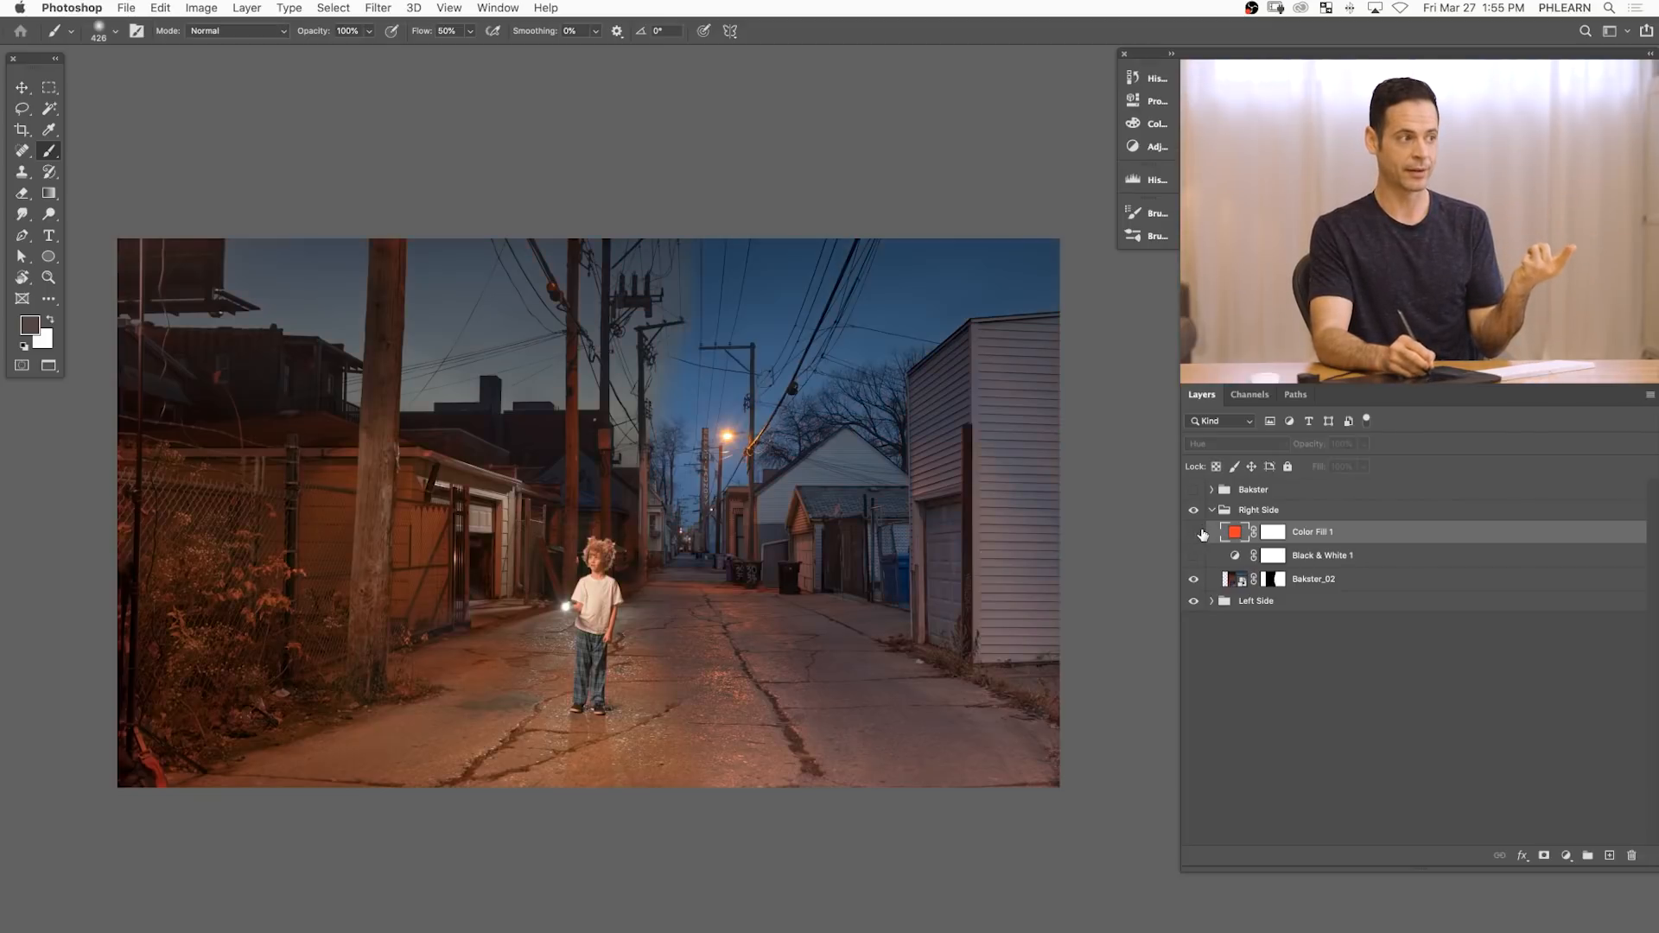
click(1194, 532)
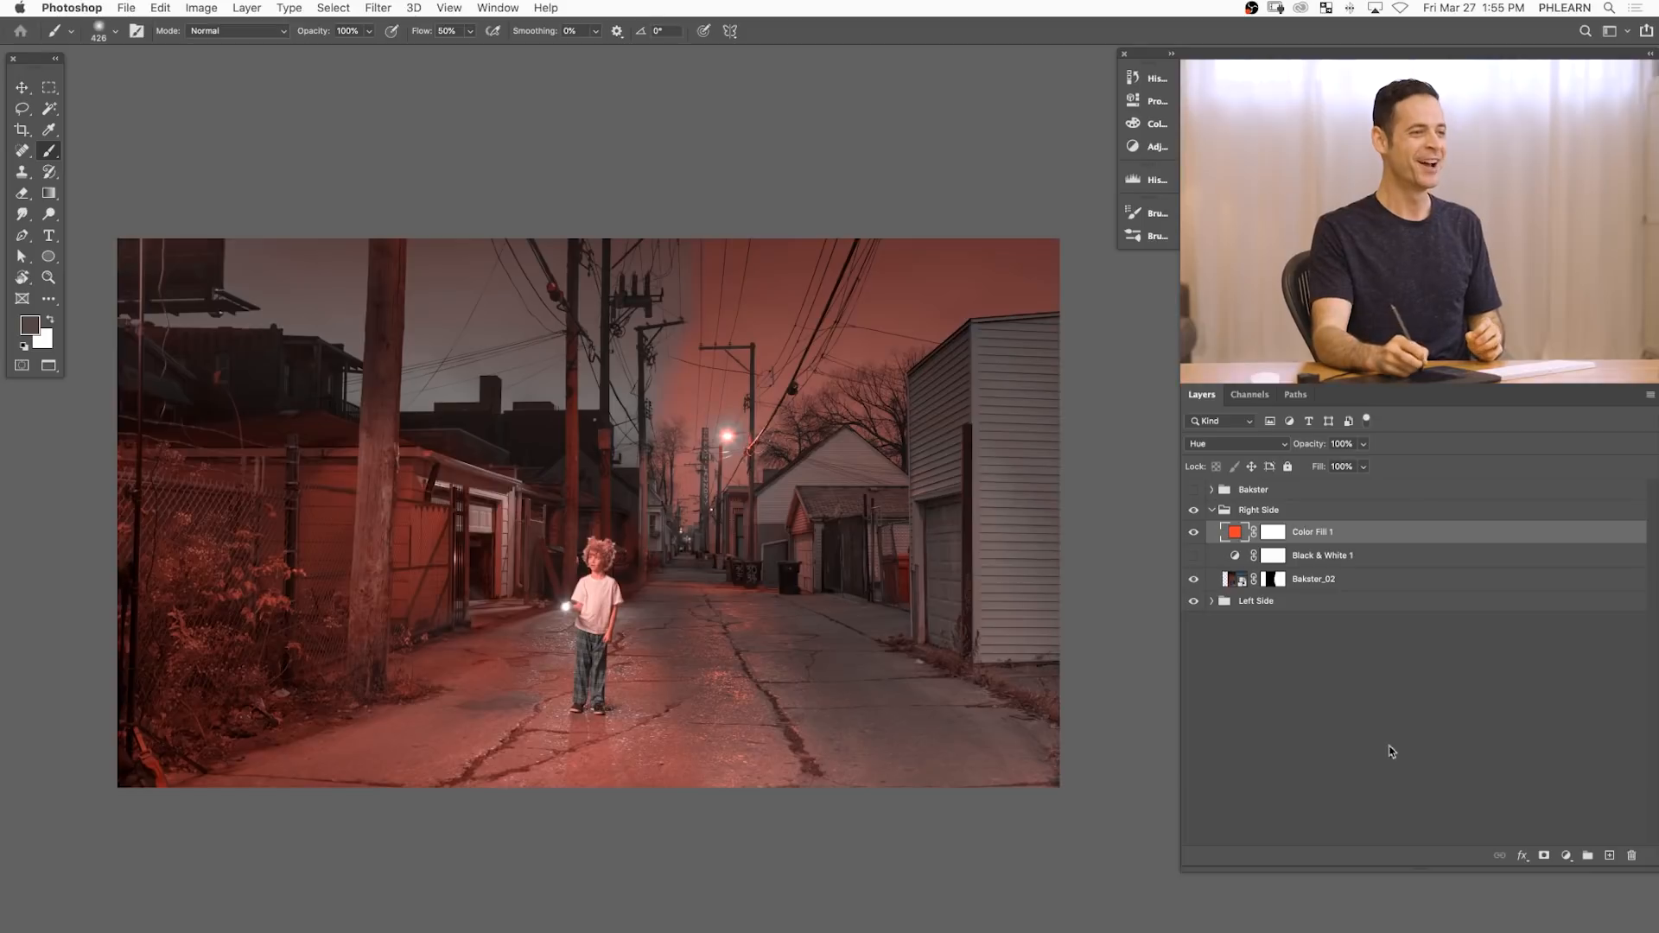
click(1193, 532)
click(1192, 555)
click(1192, 533)
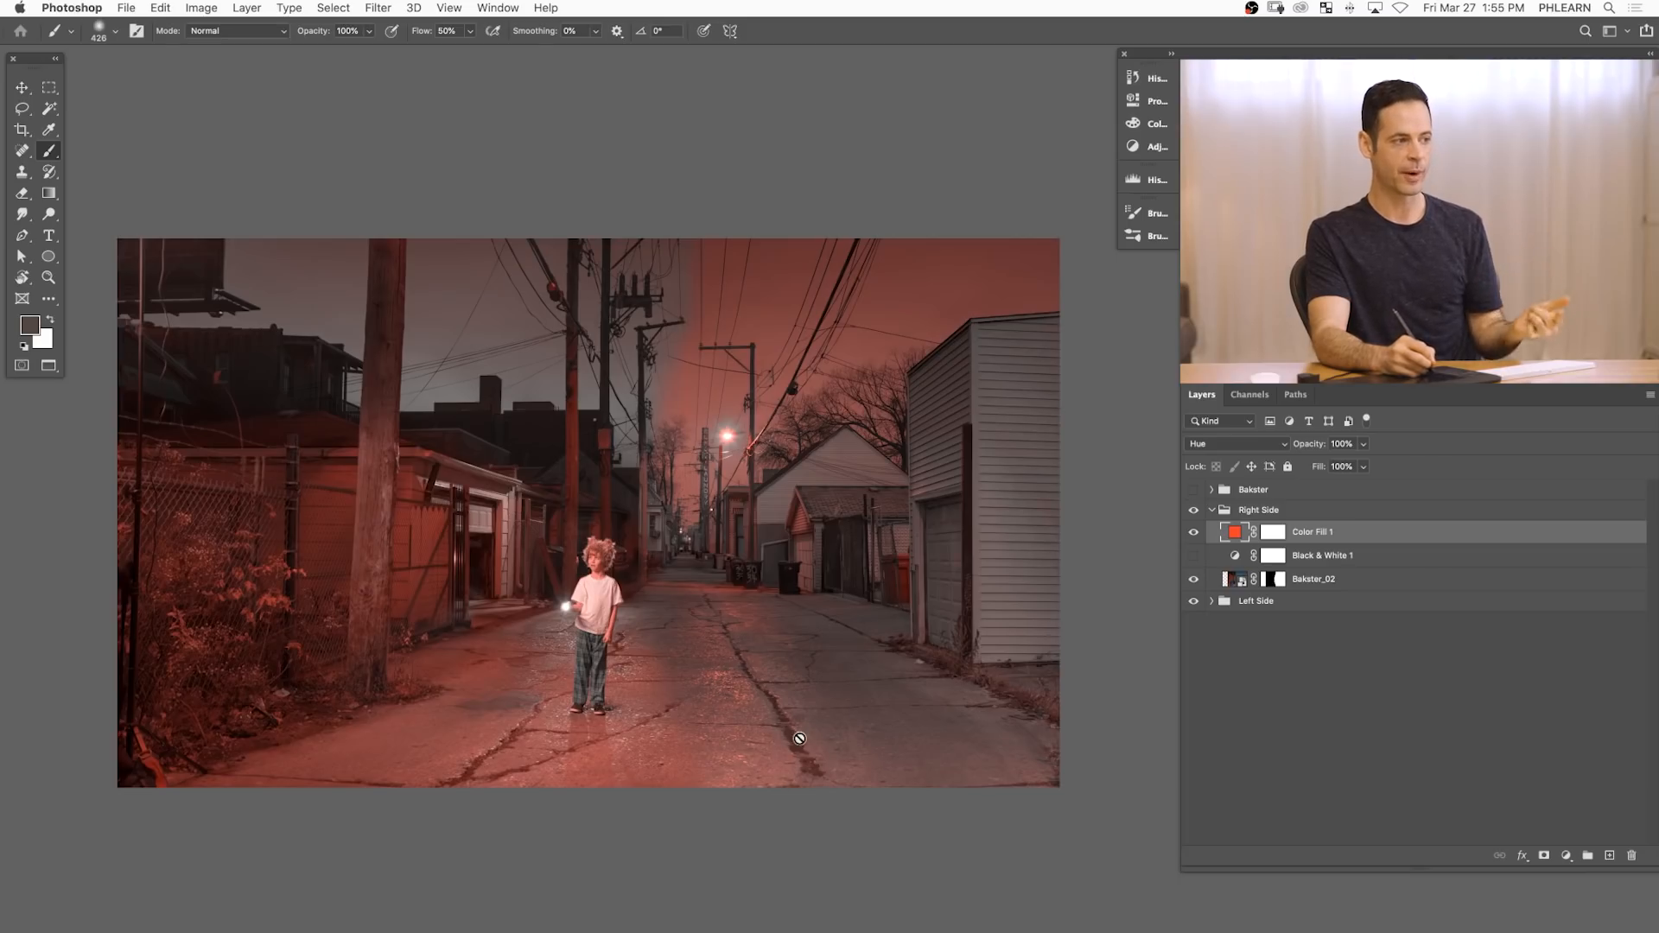
- Lower the sky's HSL saturation in the Bakster_02 raw settings to Blues -62 and Aquas -1, and apply it
double_click(1237, 583)
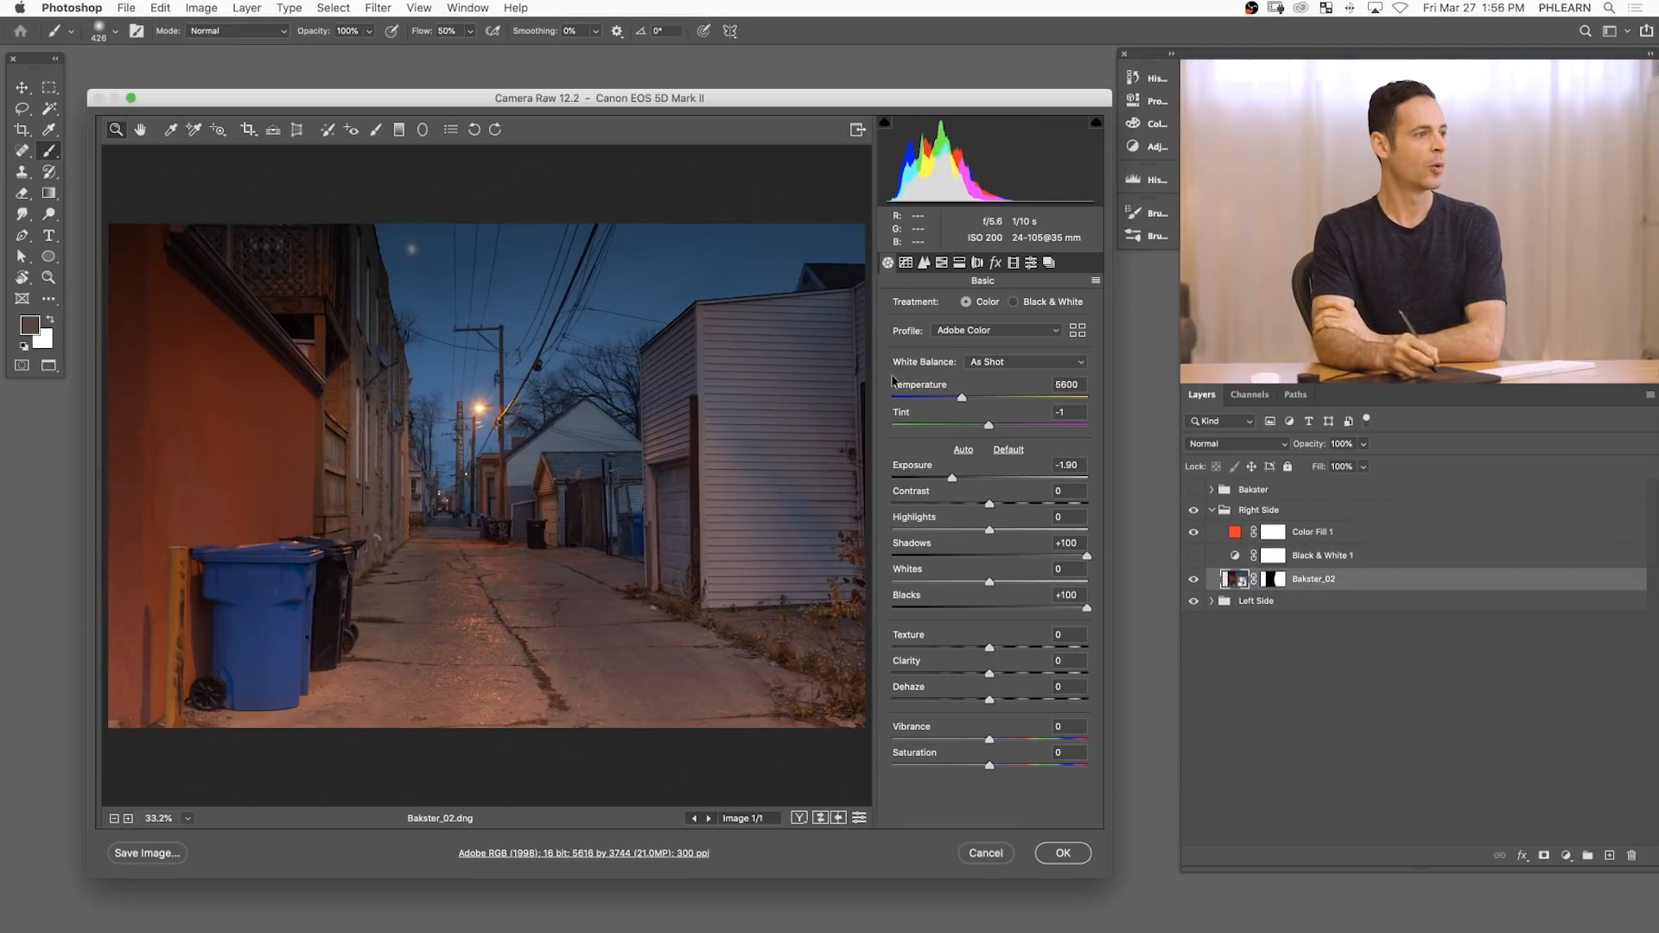
click(942, 263)
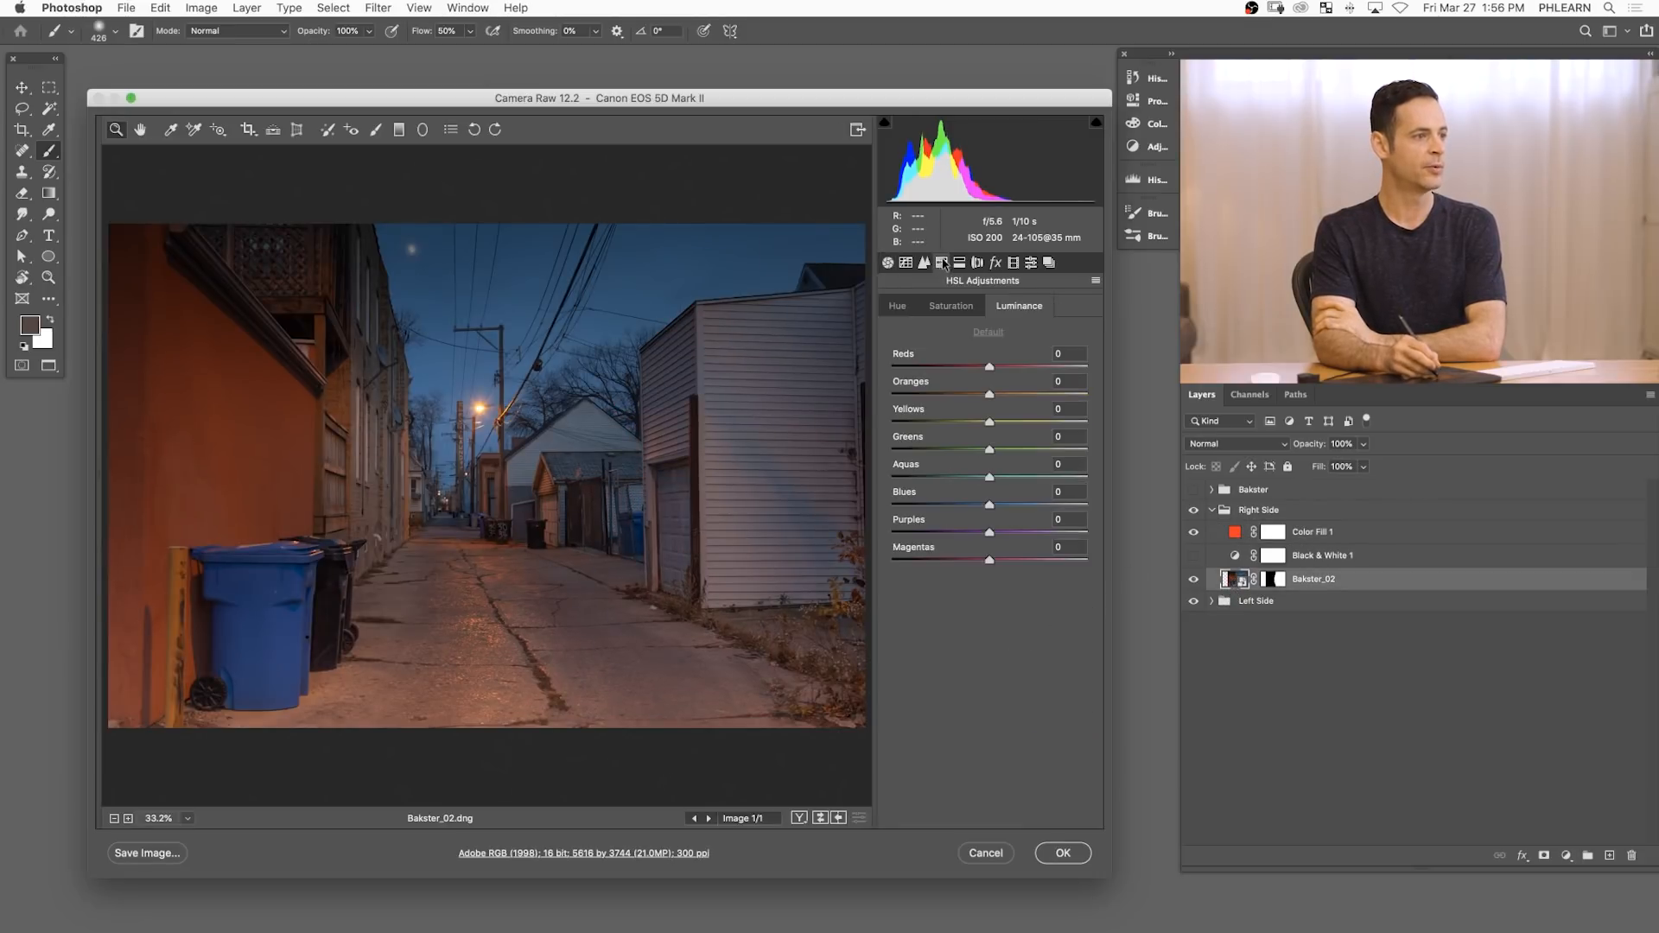
click(950, 308)
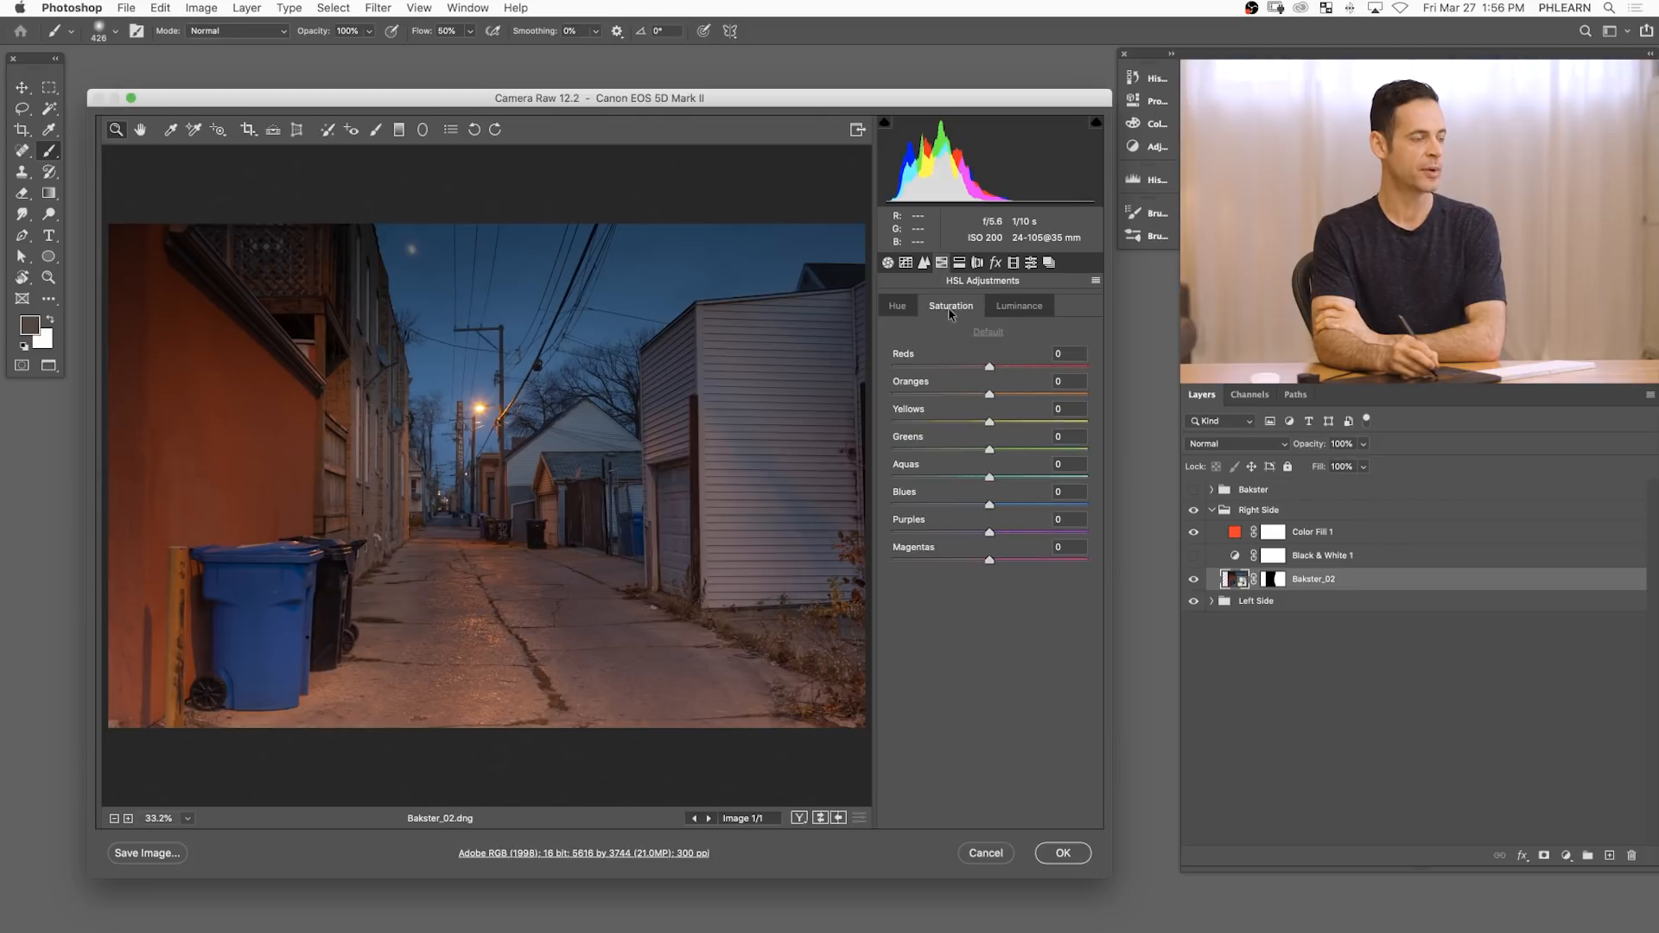
click(218, 129)
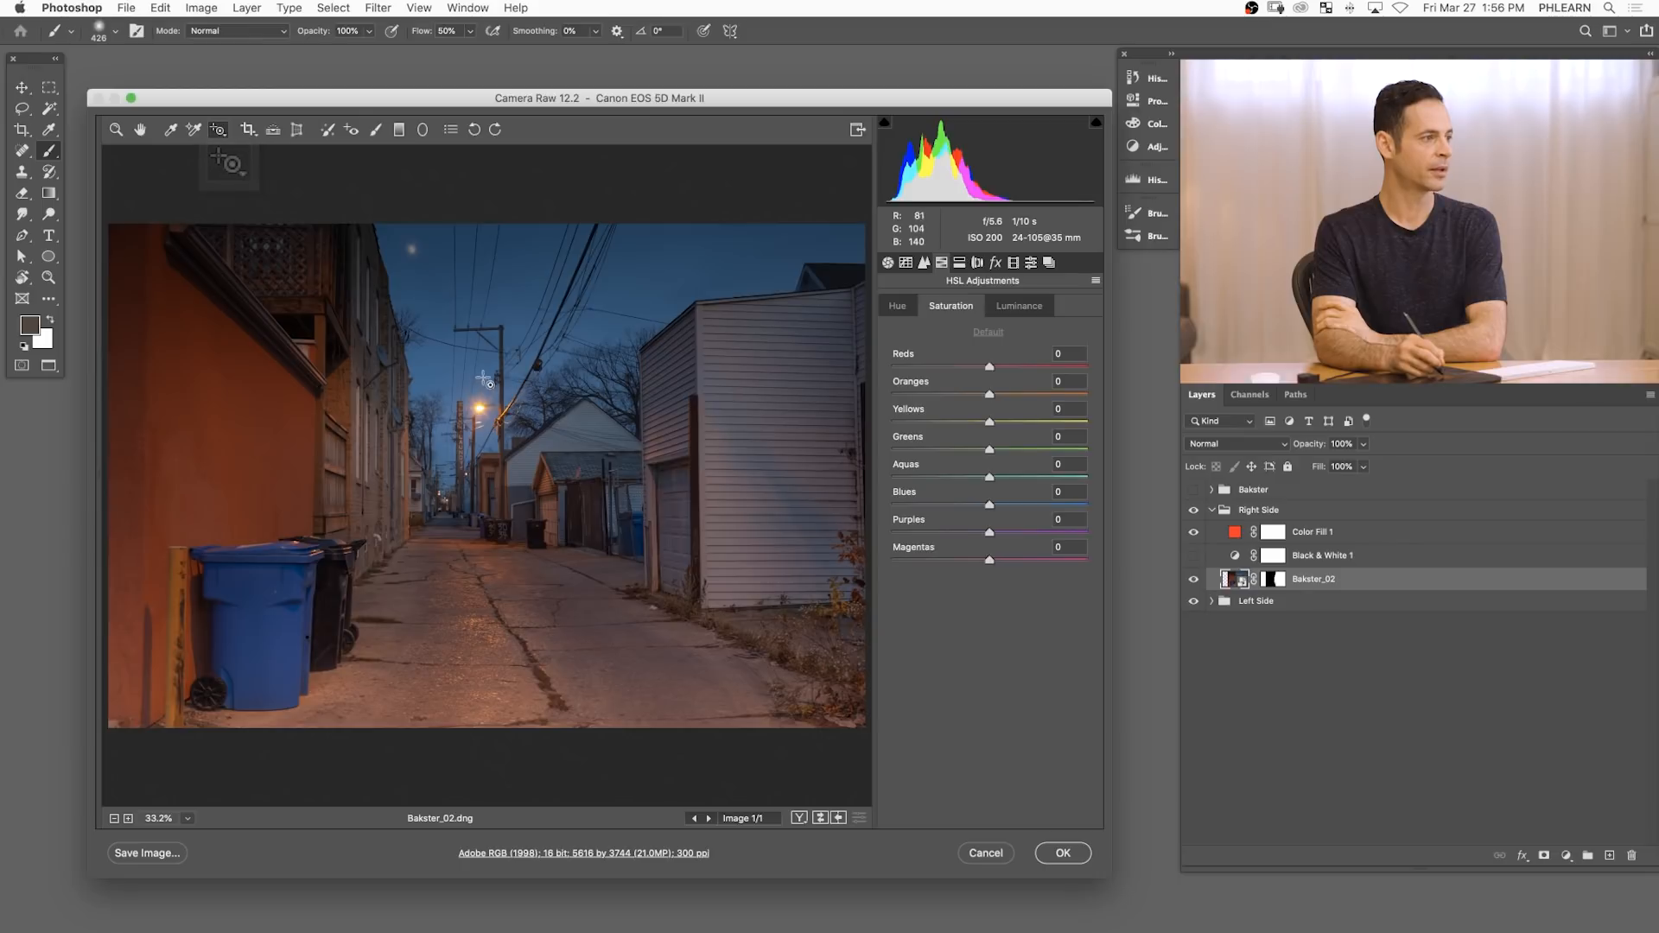
drag(519, 315, 522, 352)
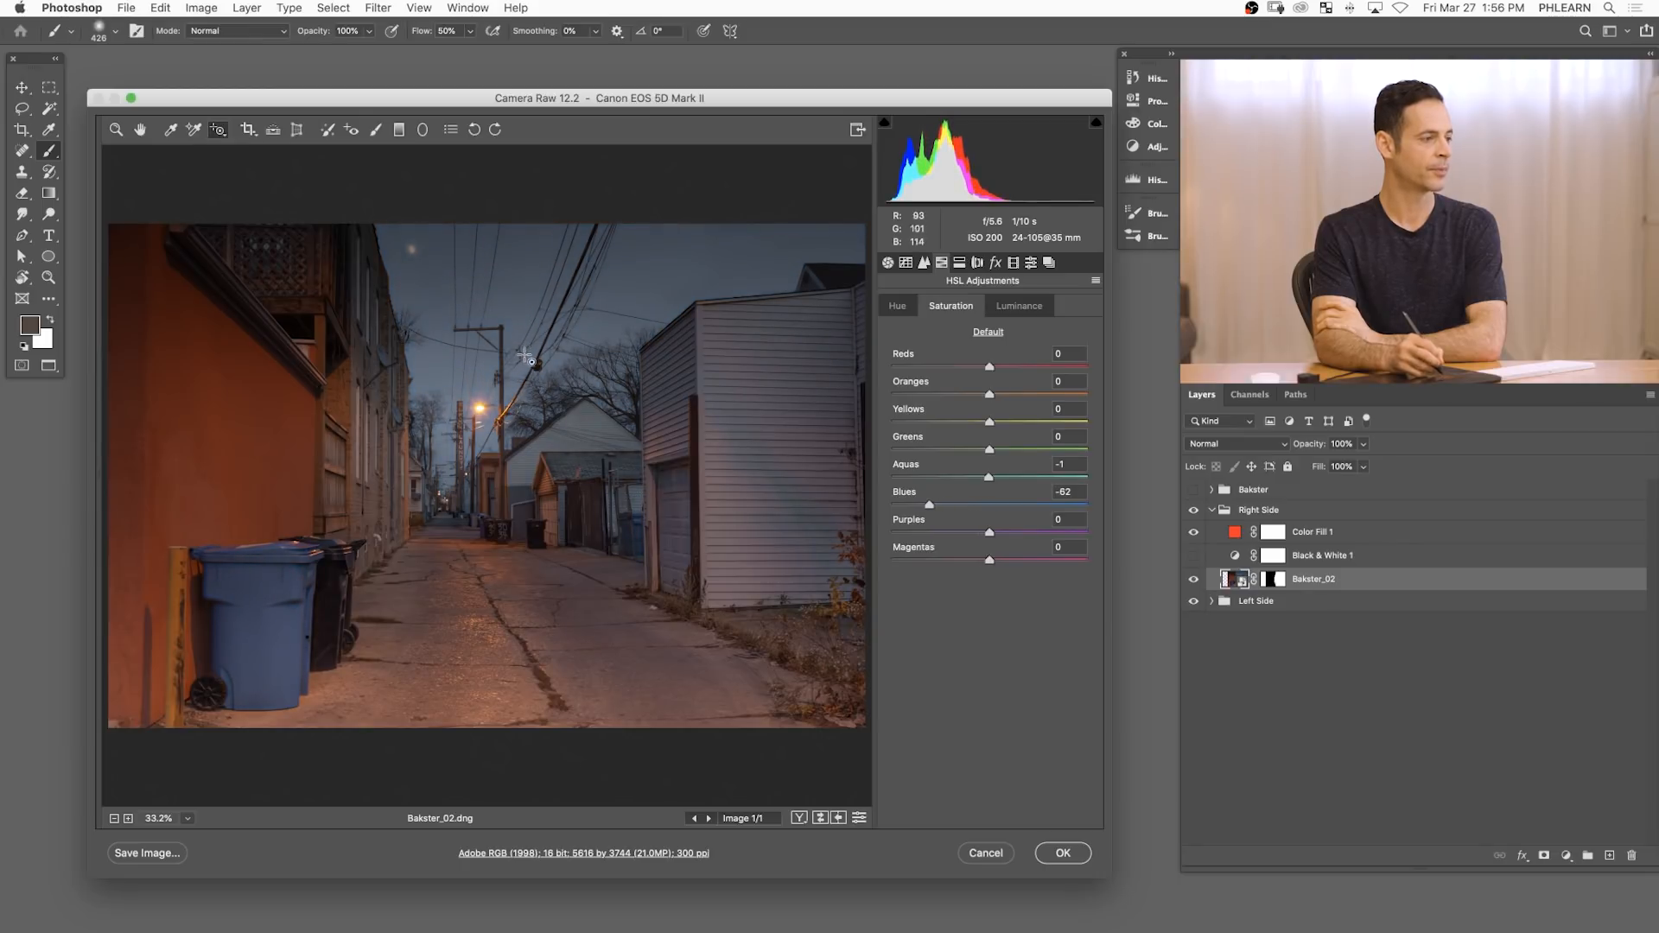
drag(640, 678, 646, 642)
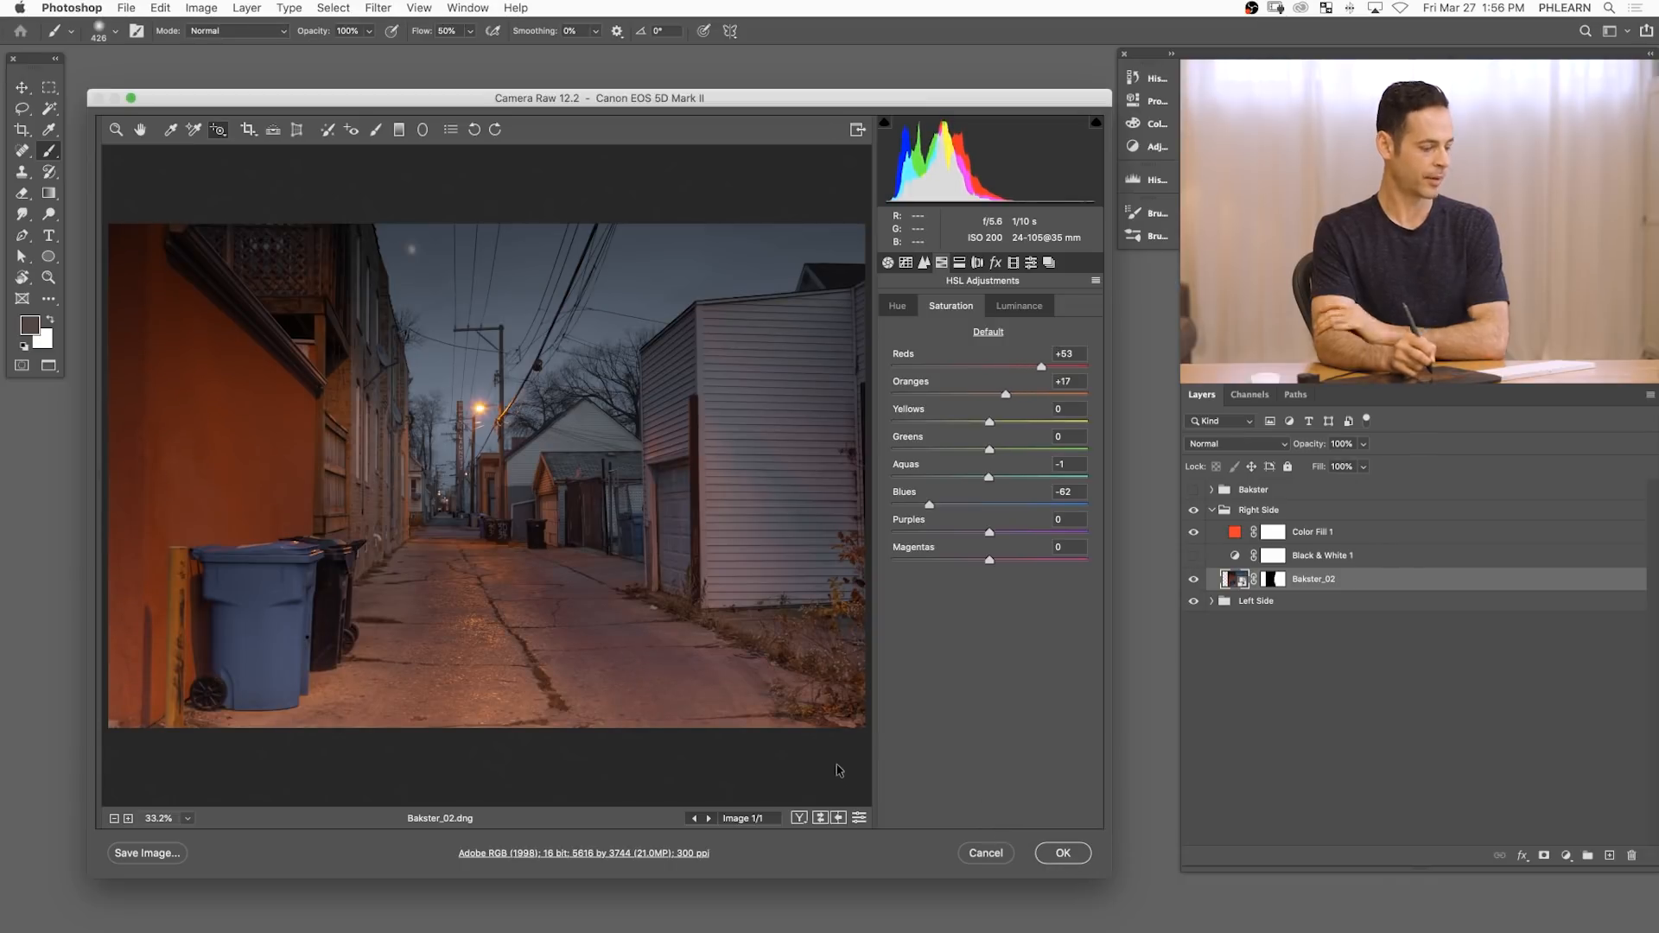
key(super+z)
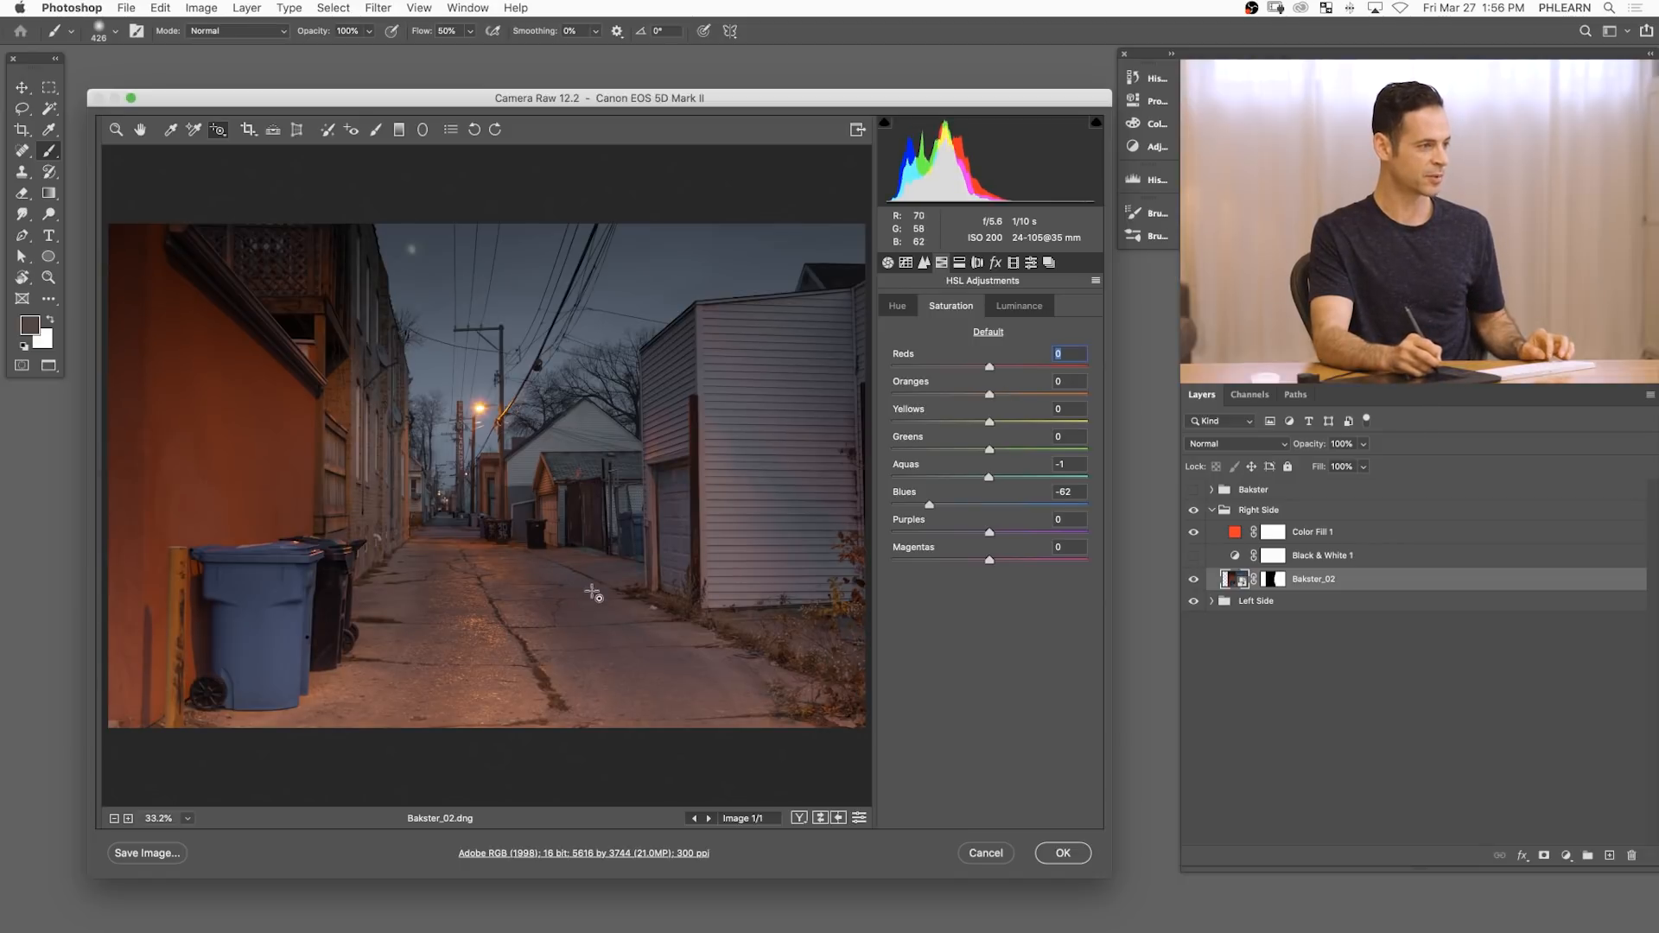
click(1064, 854)
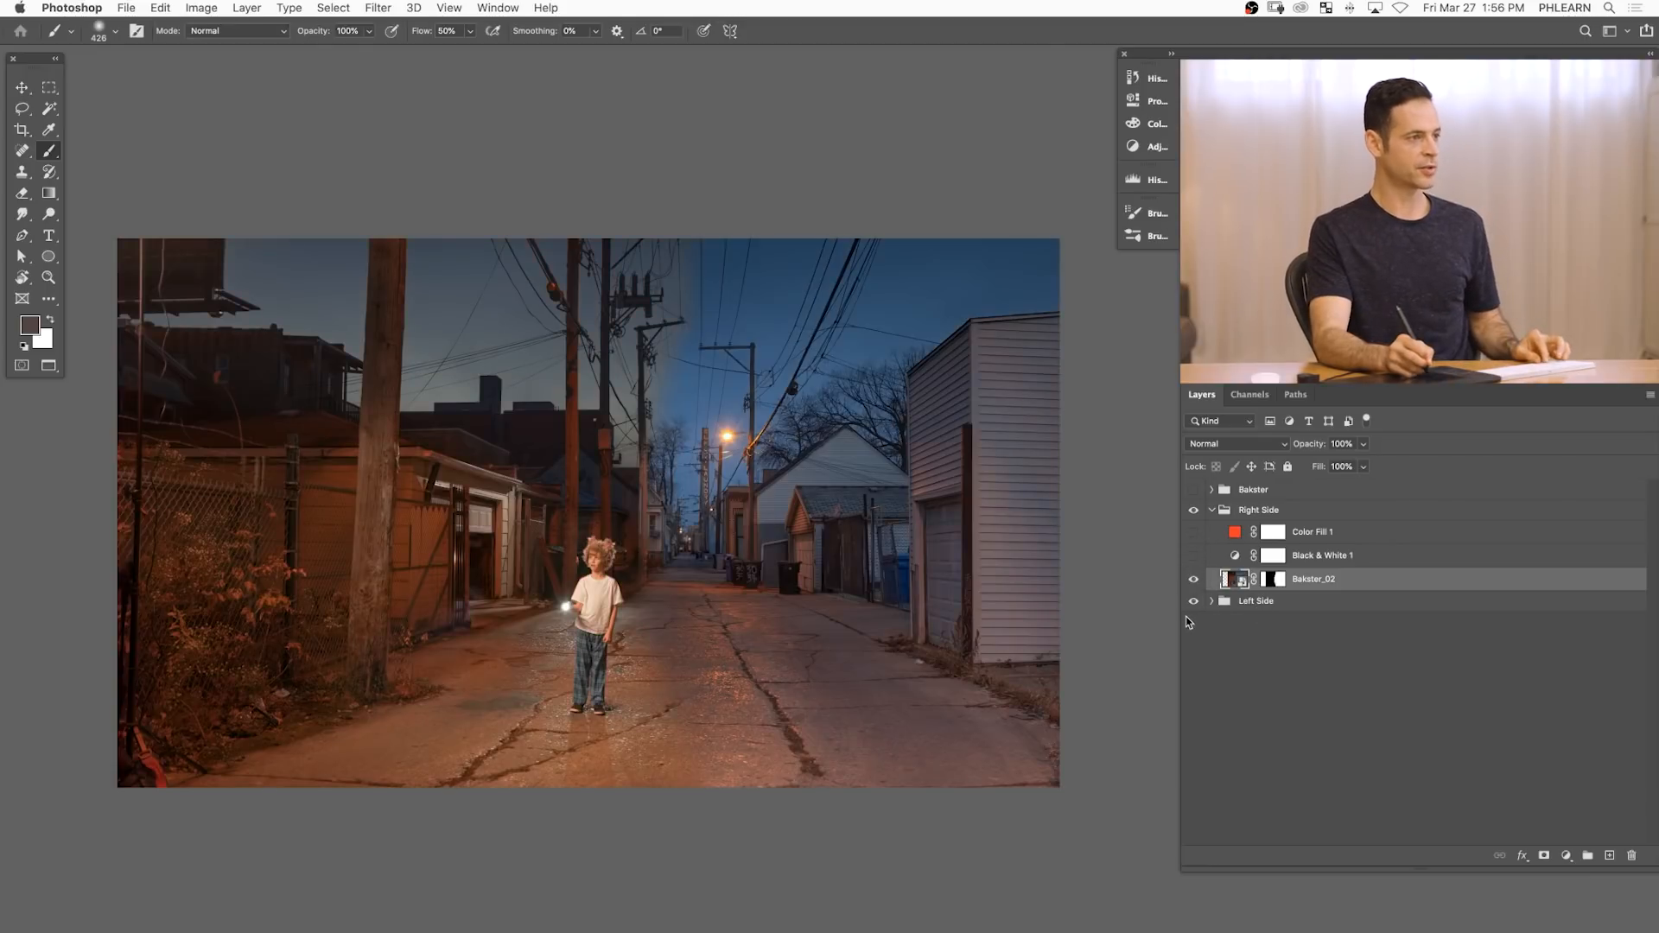
- Compare the composite with and without the reduced blue saturation by repeatedly redoing and undoing the raw edit
key(super+shift+z)
key(super+z)
key(super+shift+z)
key(super+z)
key(super+shift+z)
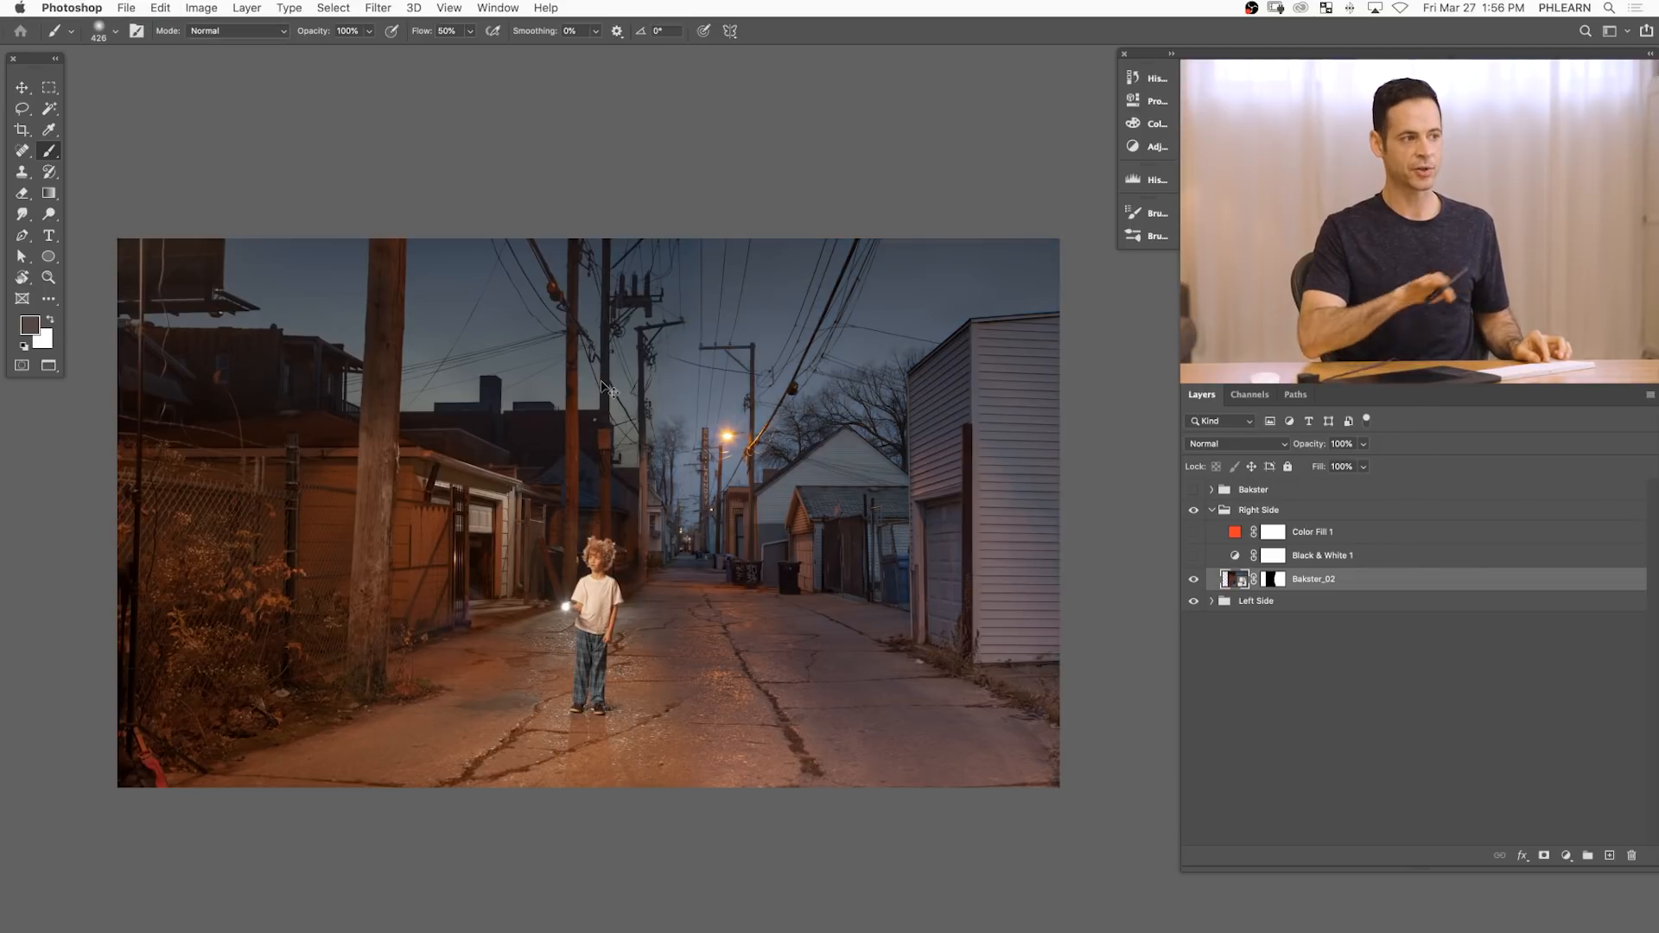
key(super+z)
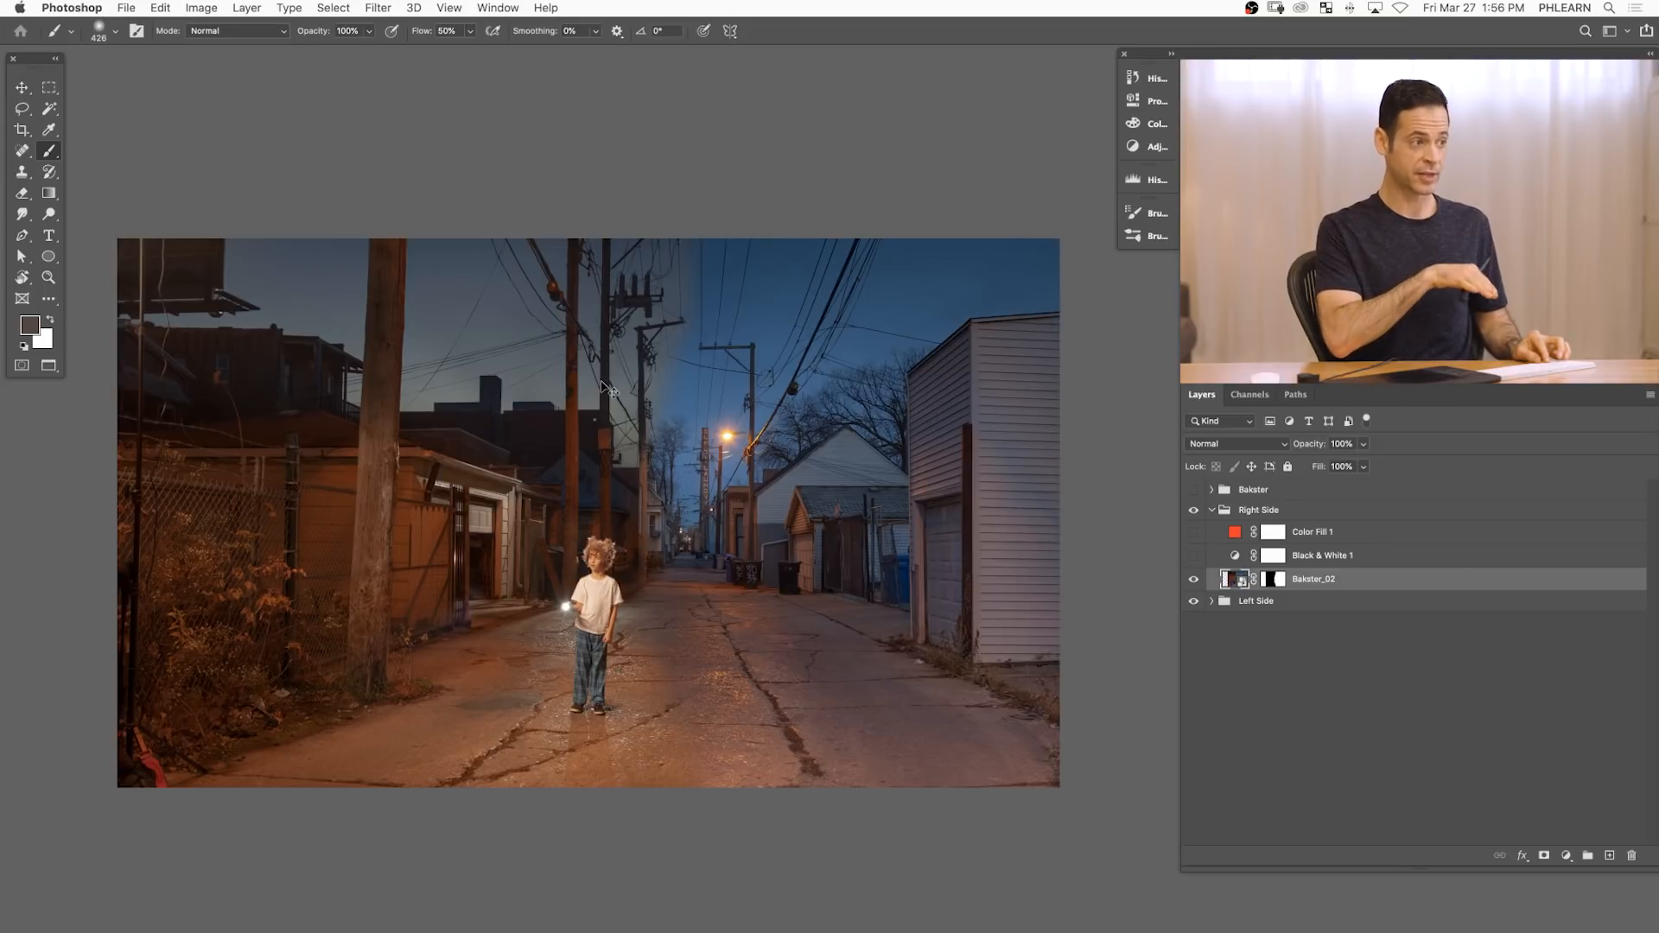
- Redo the reduced-blue raw edit and set the Blues HSL saturation of Bakster_02 to -57, applying it to the composite
key(super+shift+z)
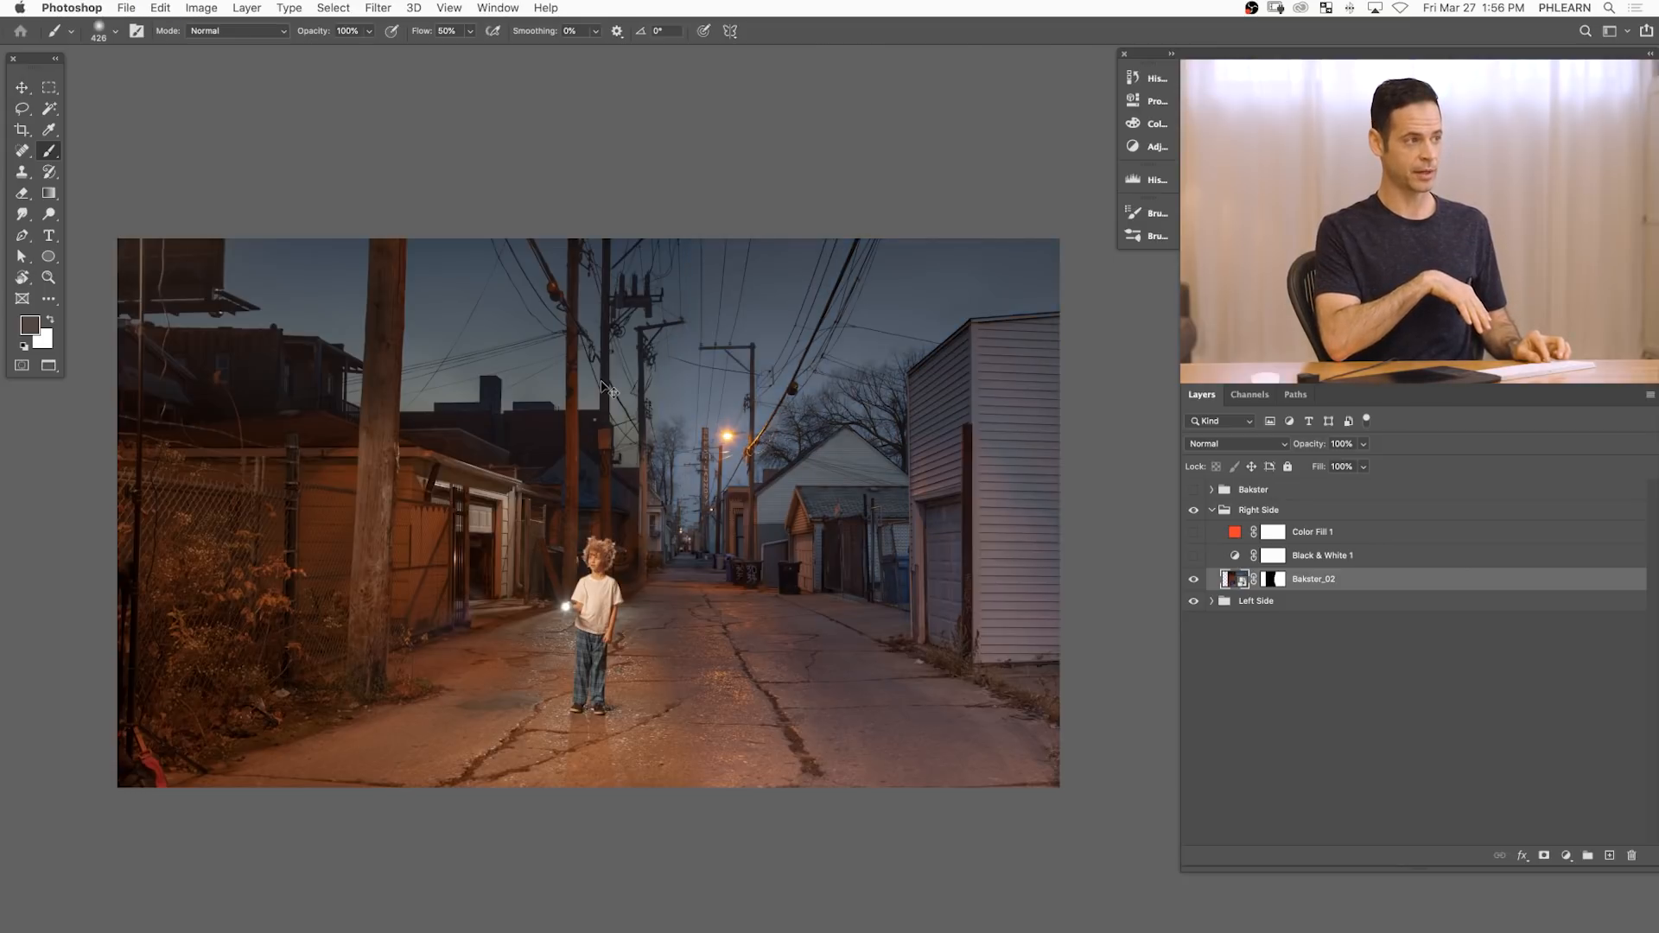
double_click(1227, 581)
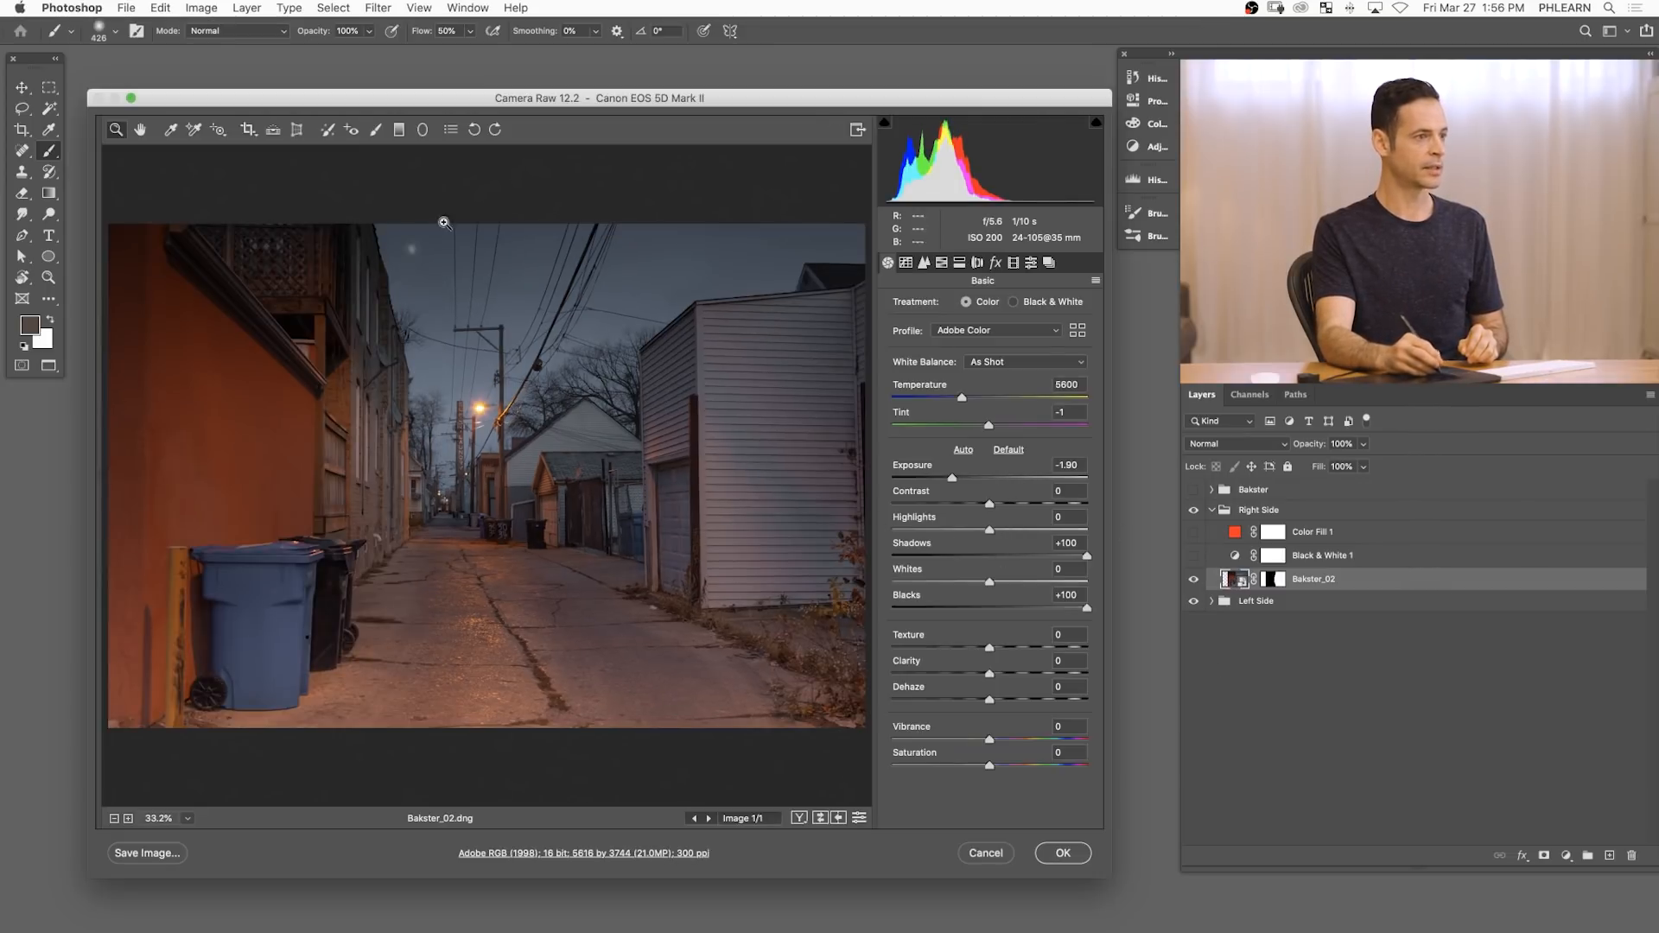
click(942, 263)
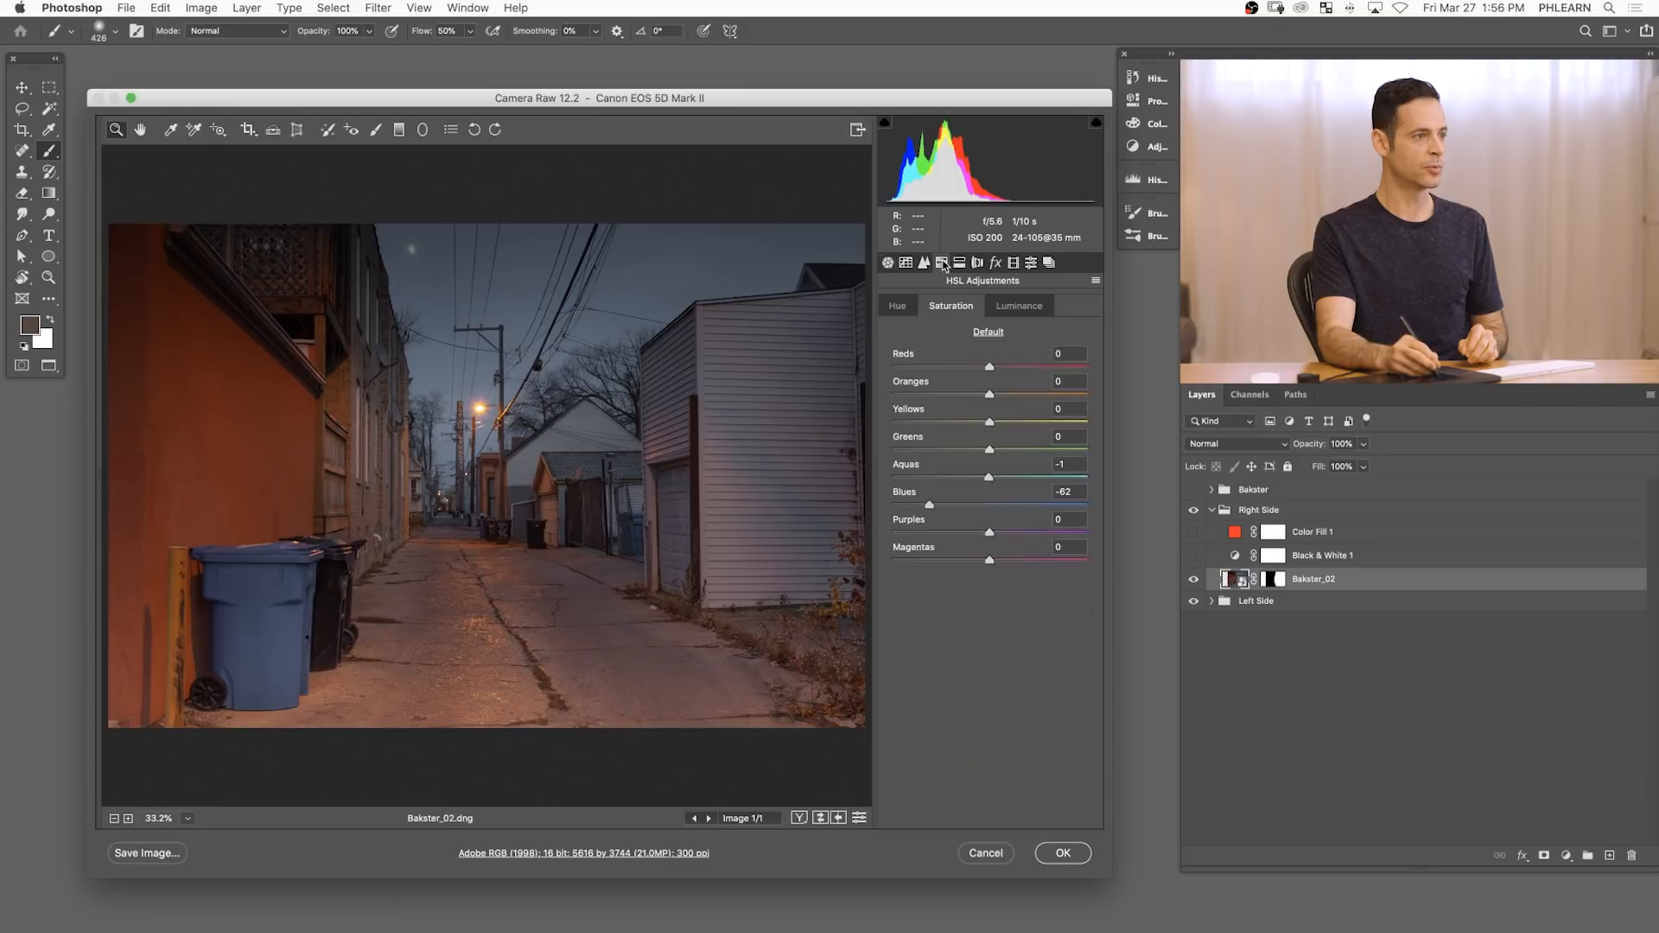
click(1076, 491)
key(Up)
key(Up)
key(Up)
key(Up)
key(Up)
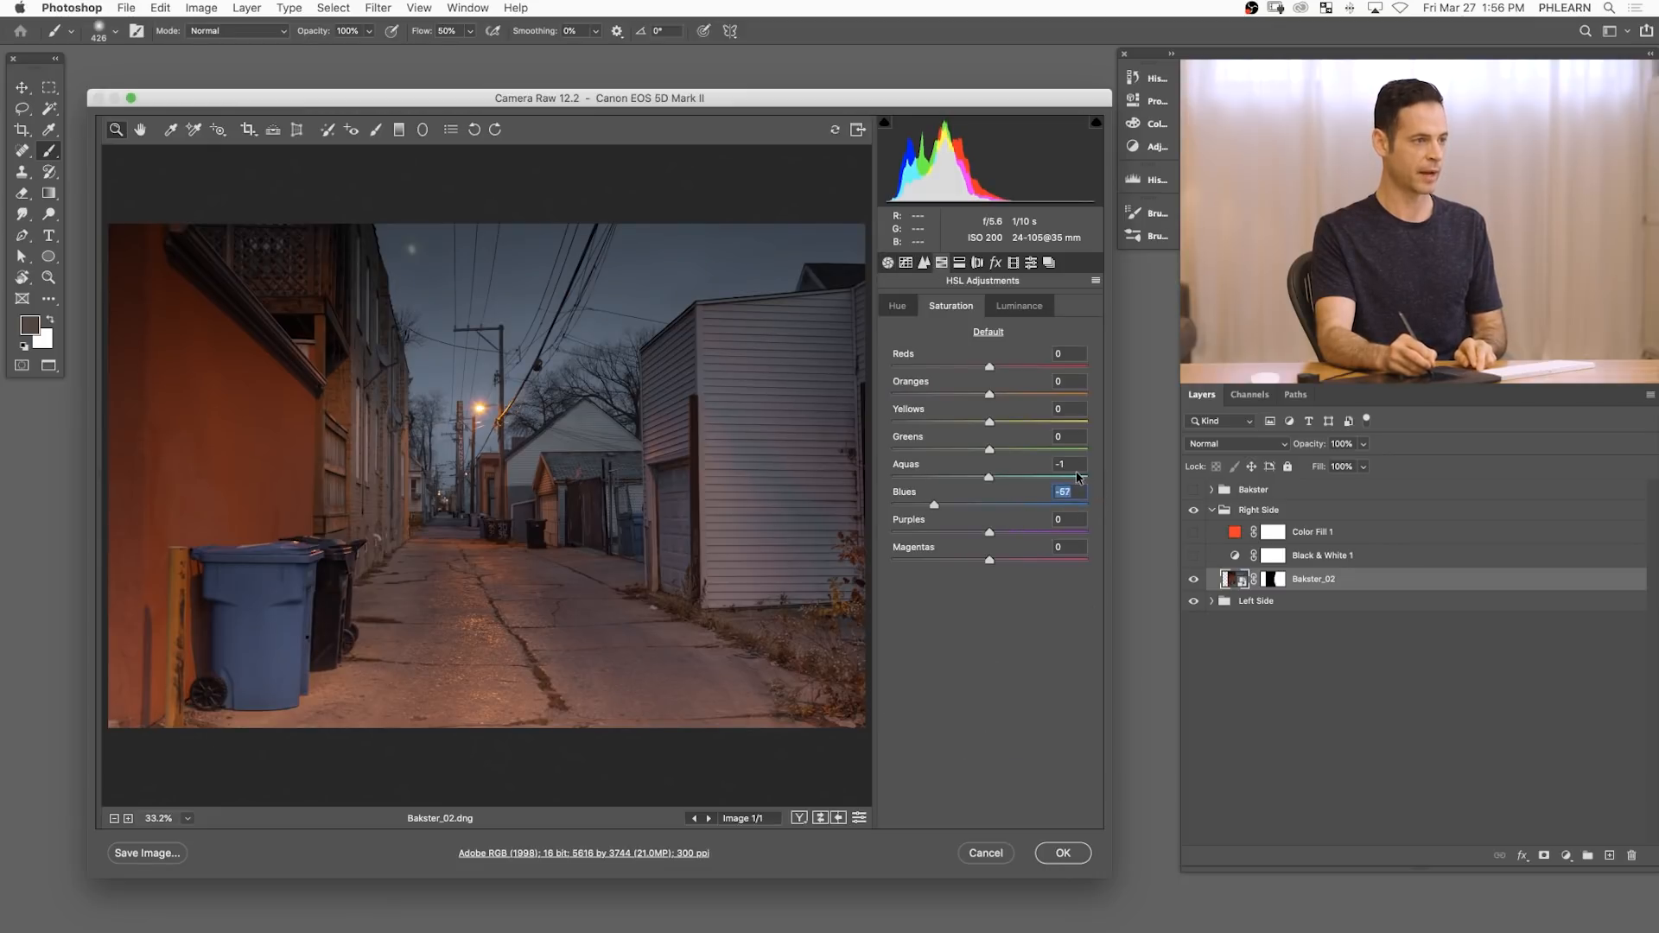
click(1063, 854)
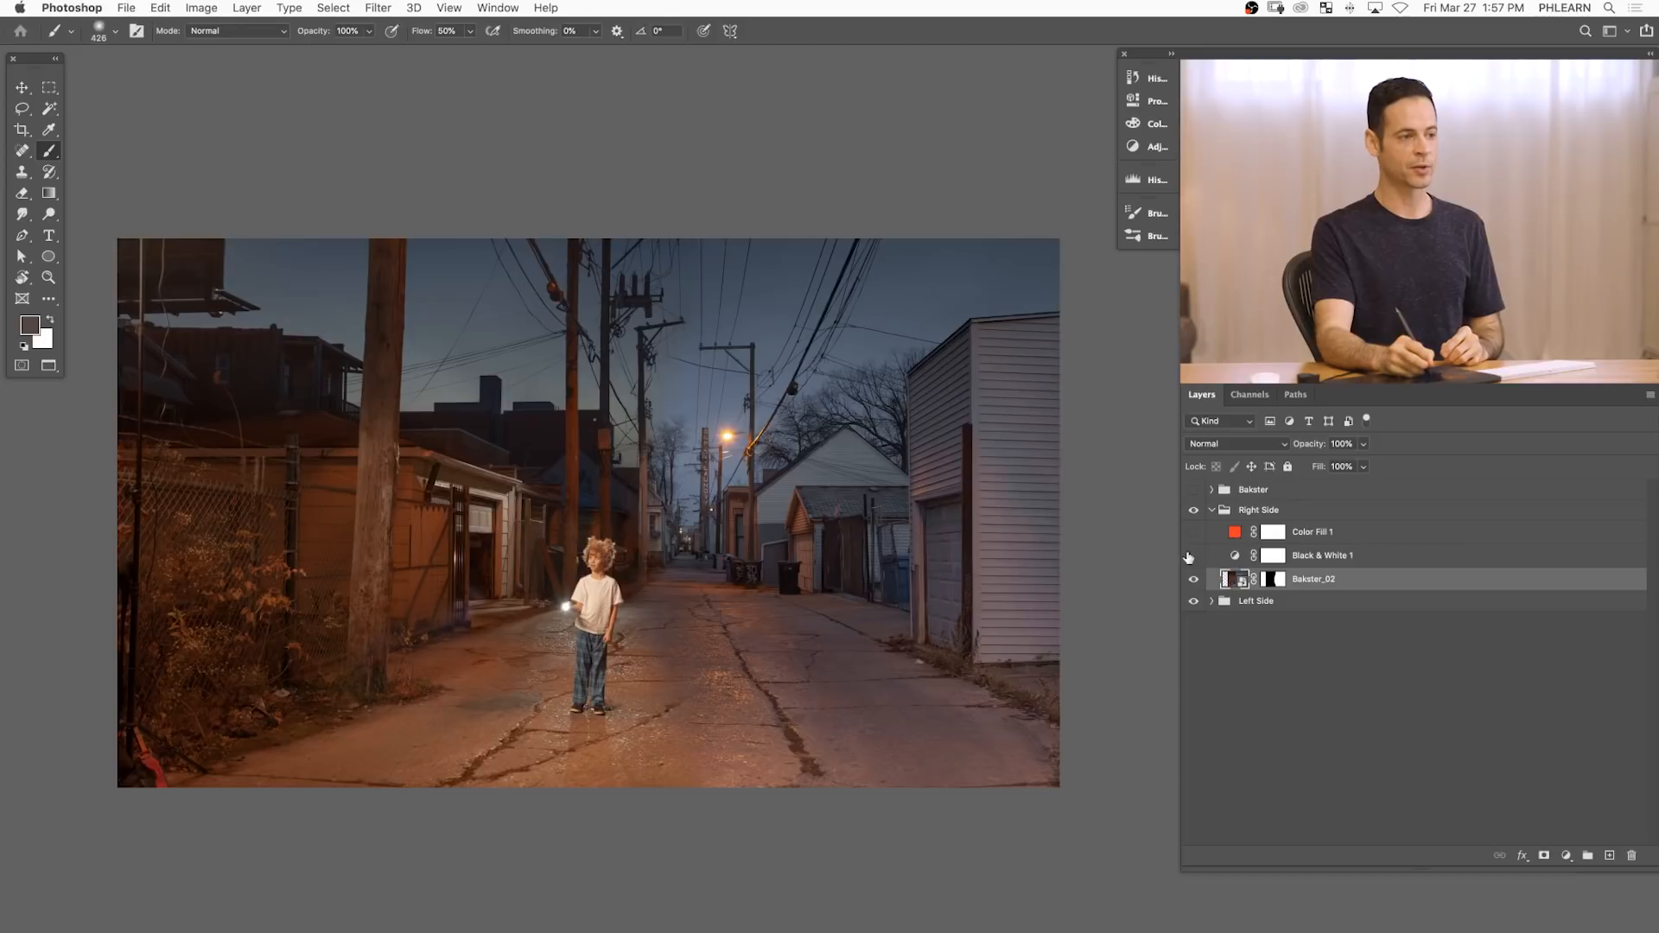
- Show the Color Fill 1 check layer and set the existing radial filter's Saturation to -20 in the Bakster_02 raw settings
click(1191, 556)
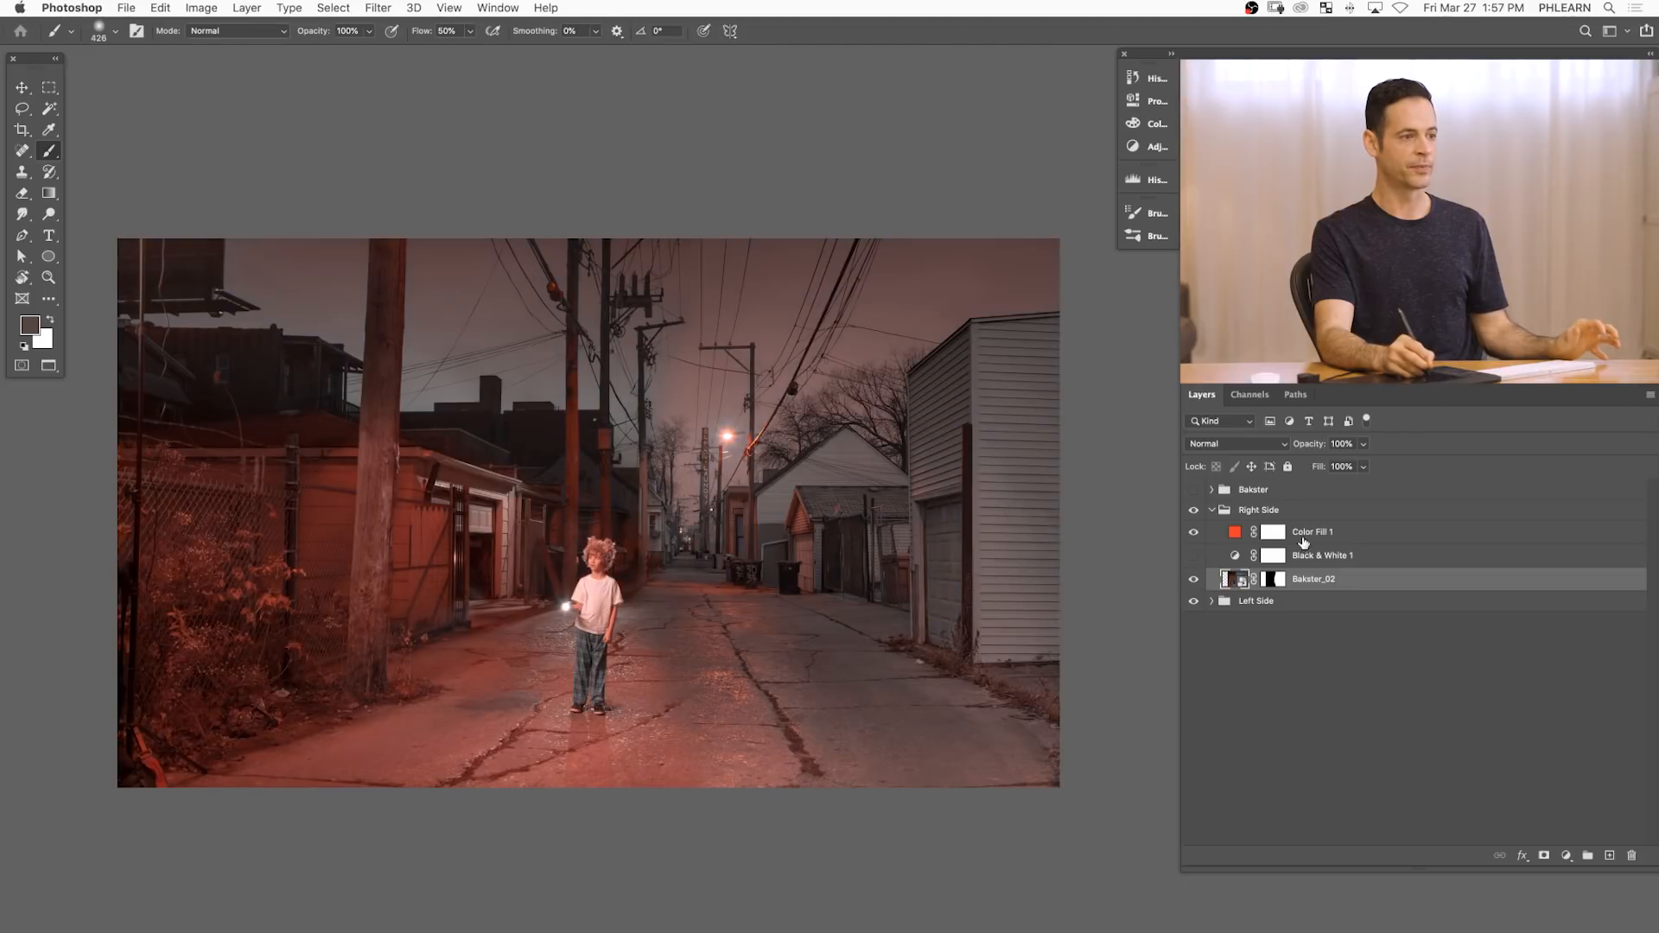
click(1329, 537)
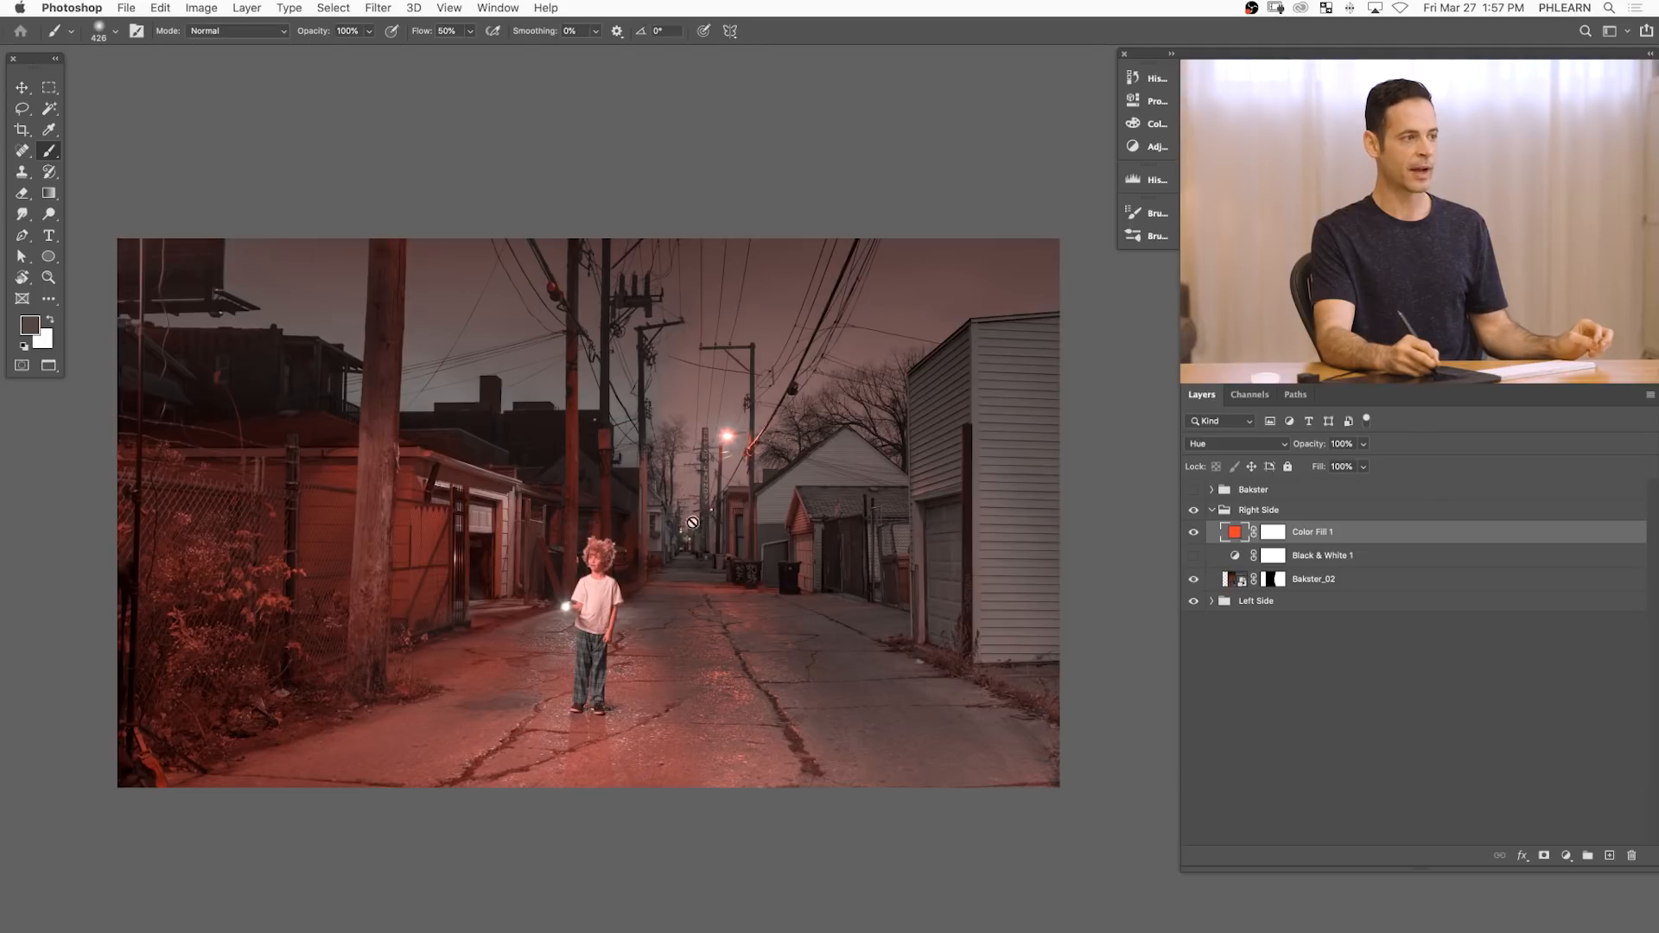
double_click(1228, 576)
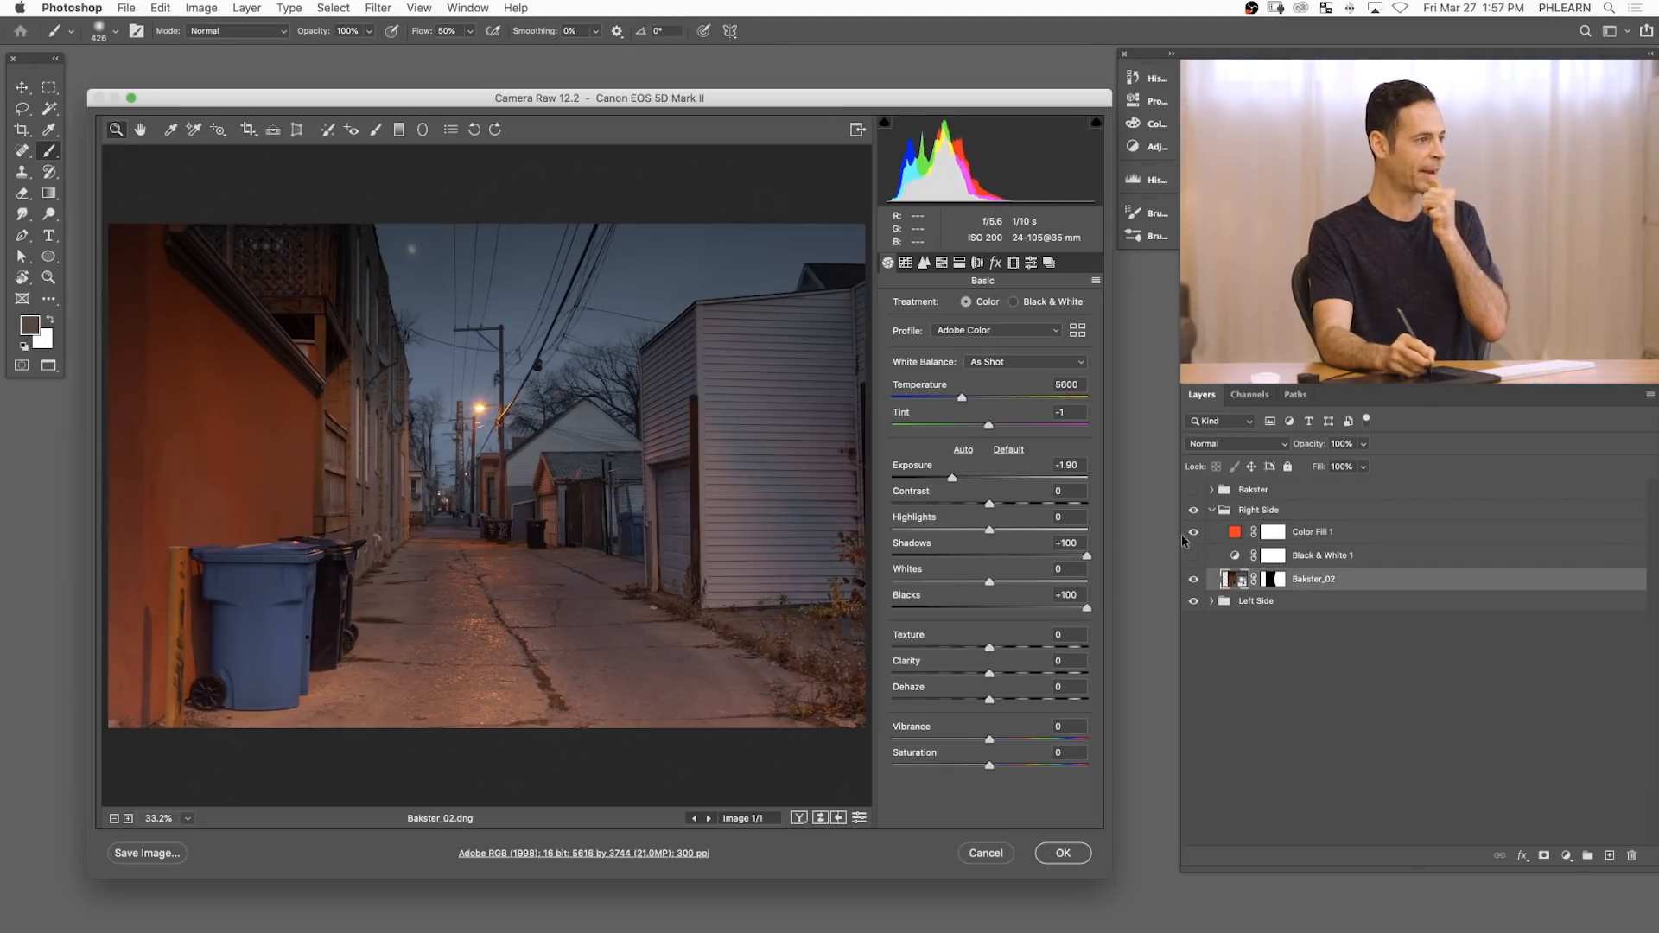
click(423, 130)
click(449, 426)
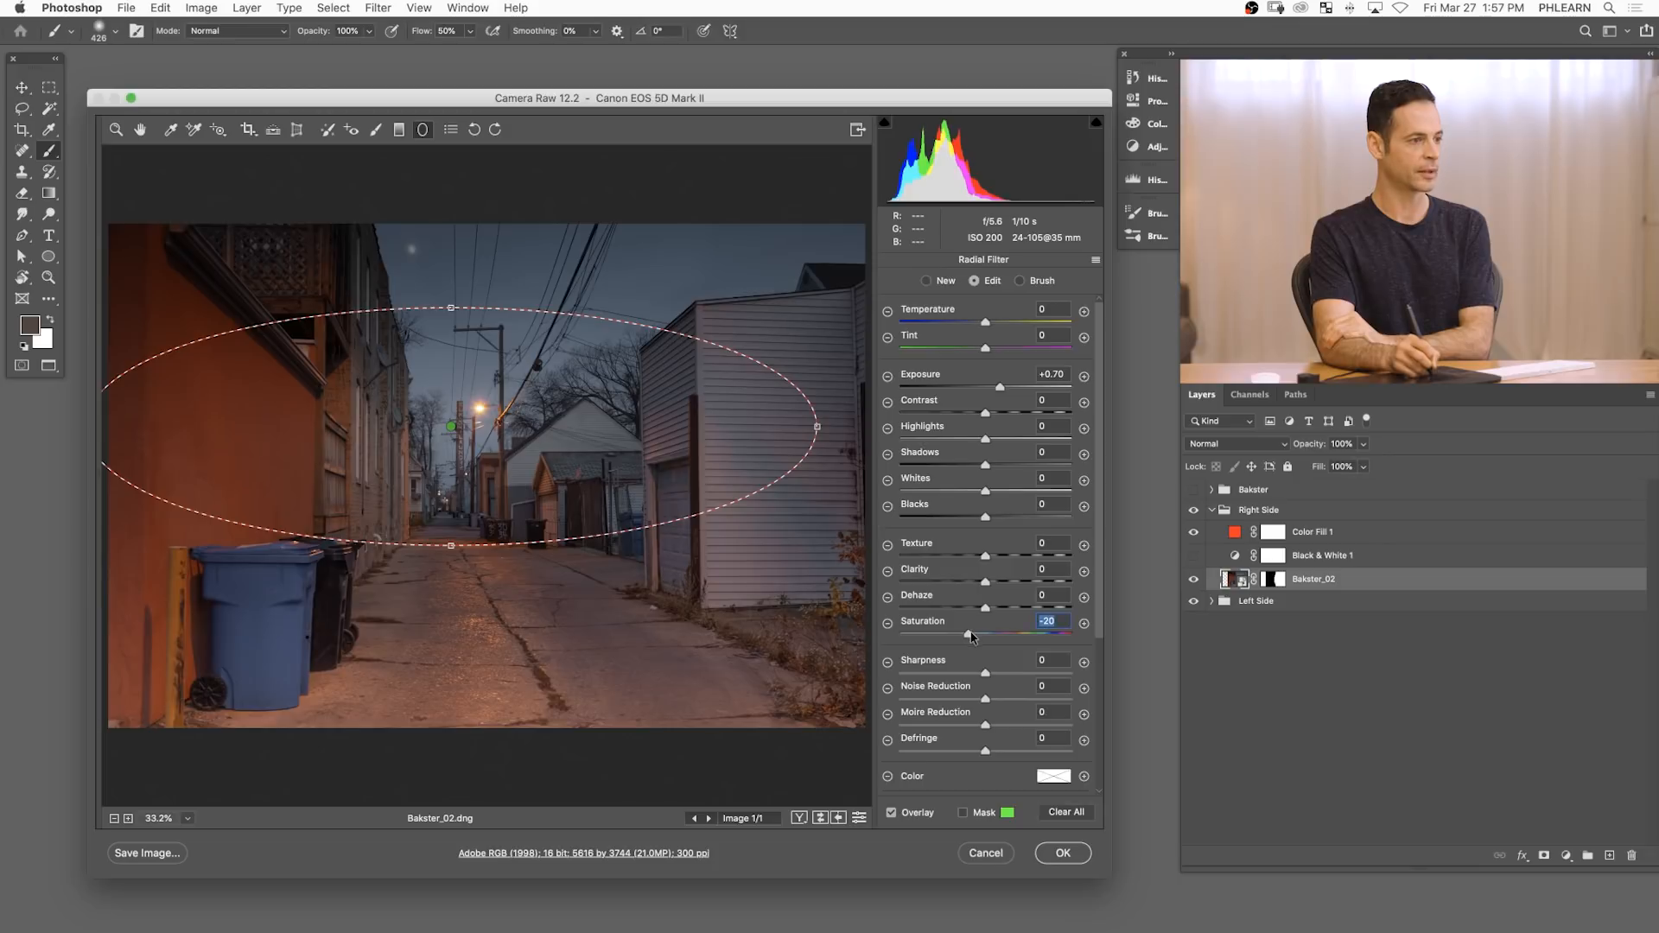
click(1065, 859)
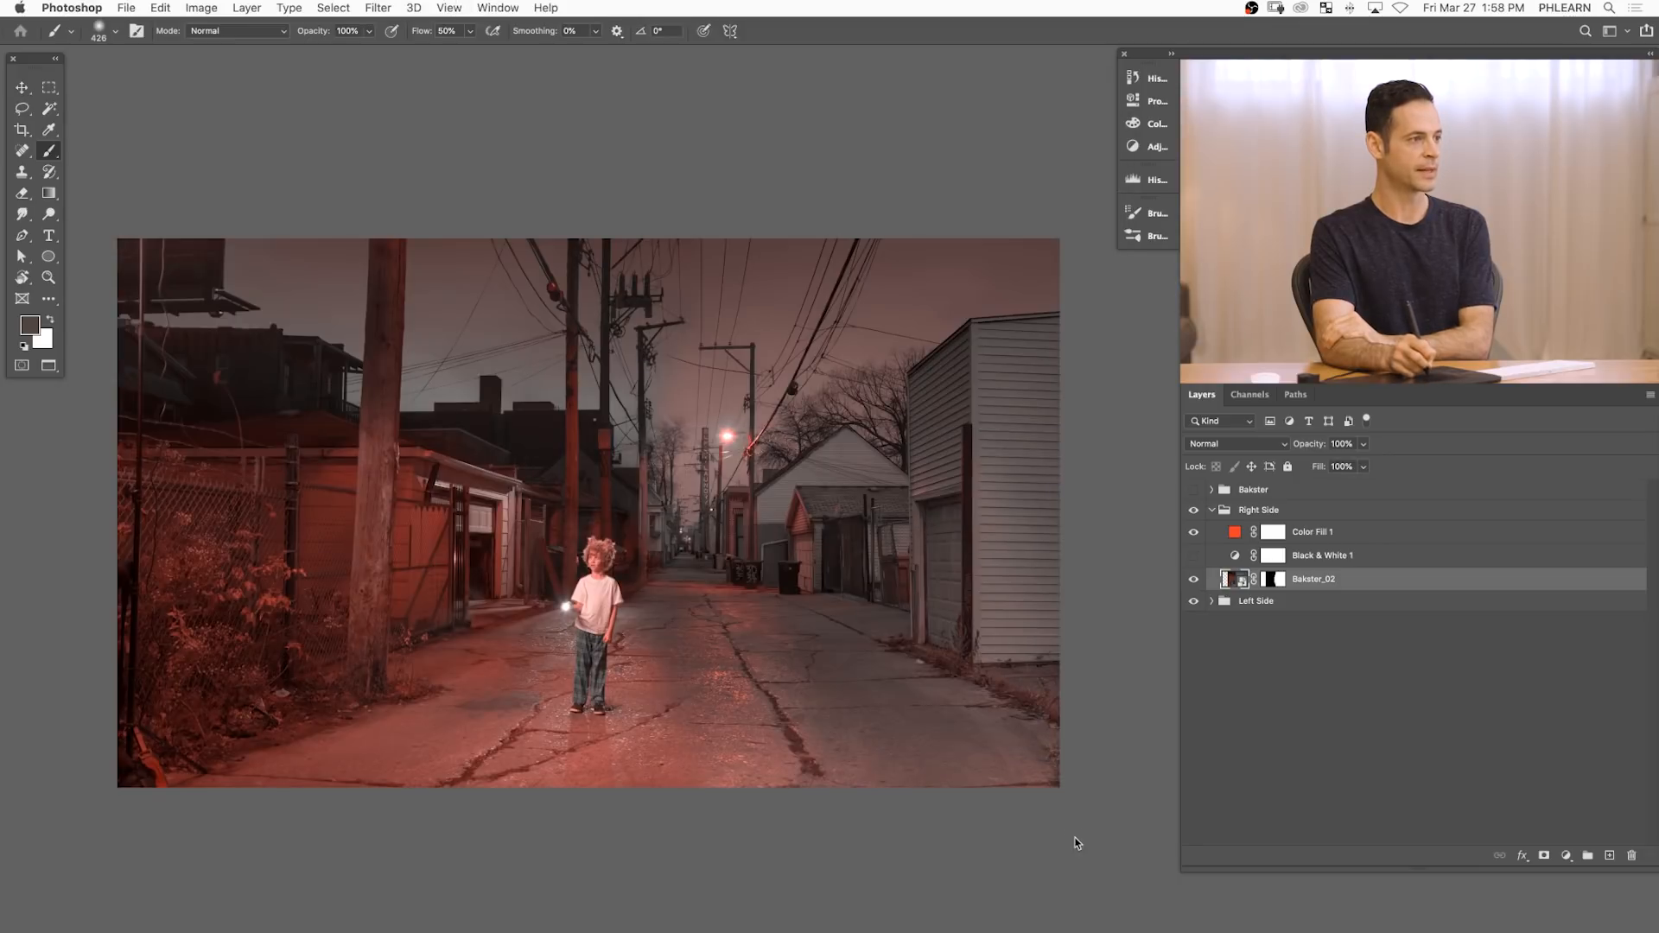
- Reopen the Bakster_02 raw settings and lower the radial filter's Saturation to -39, applying the change
double_click(1235, 580)
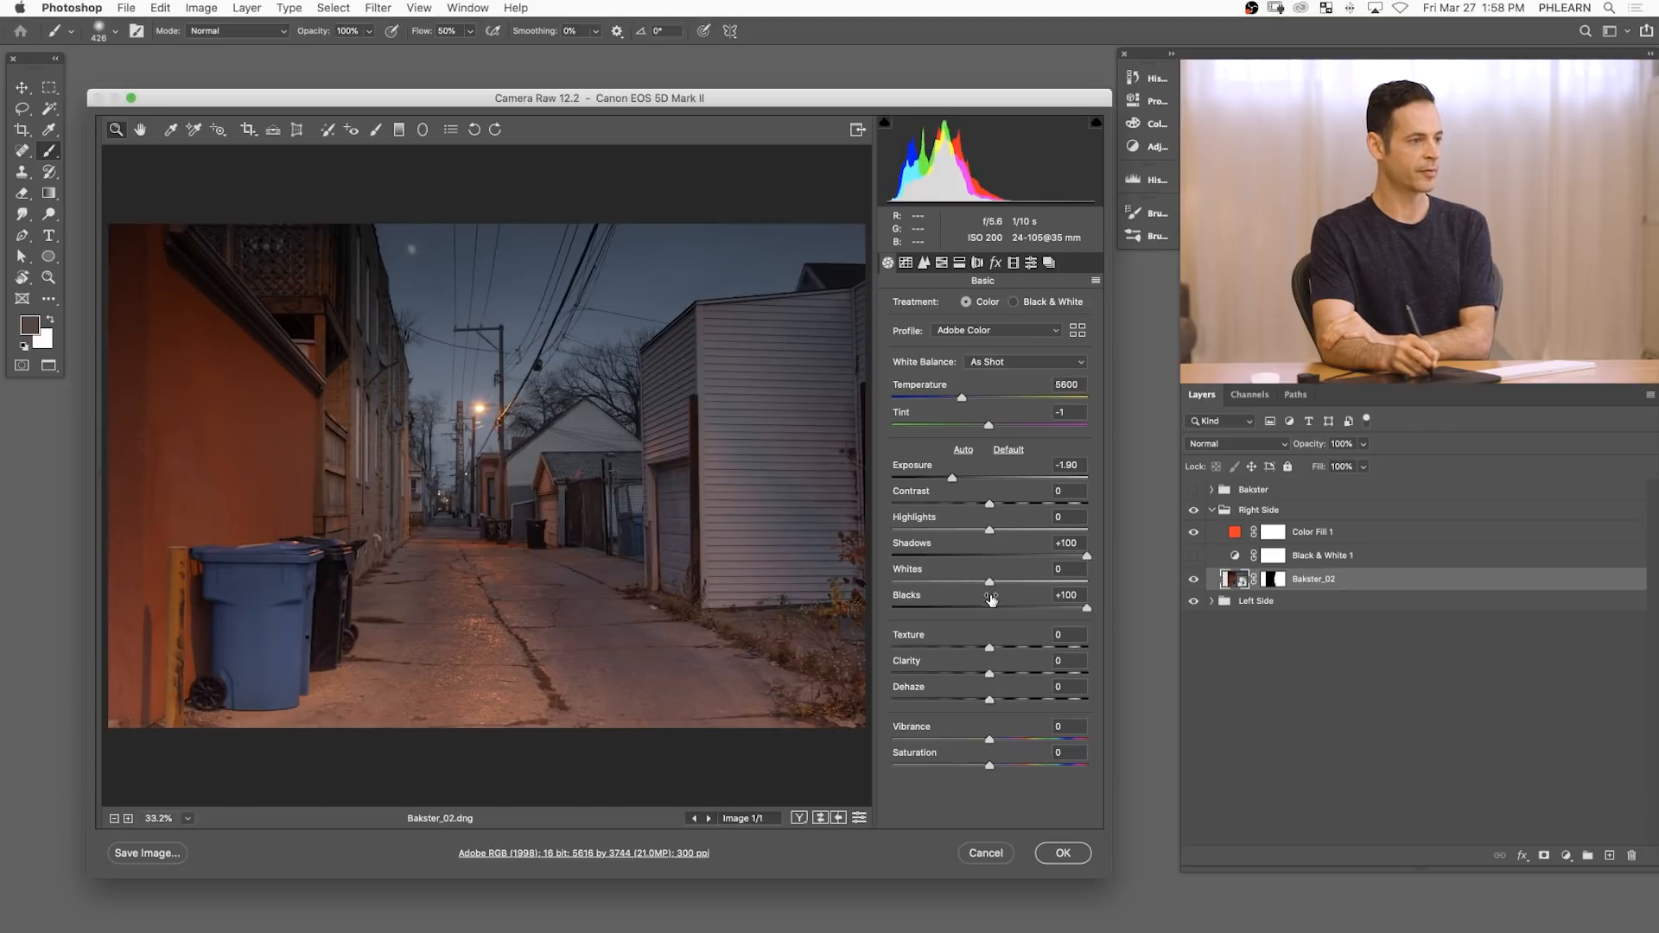
click(423, 131)
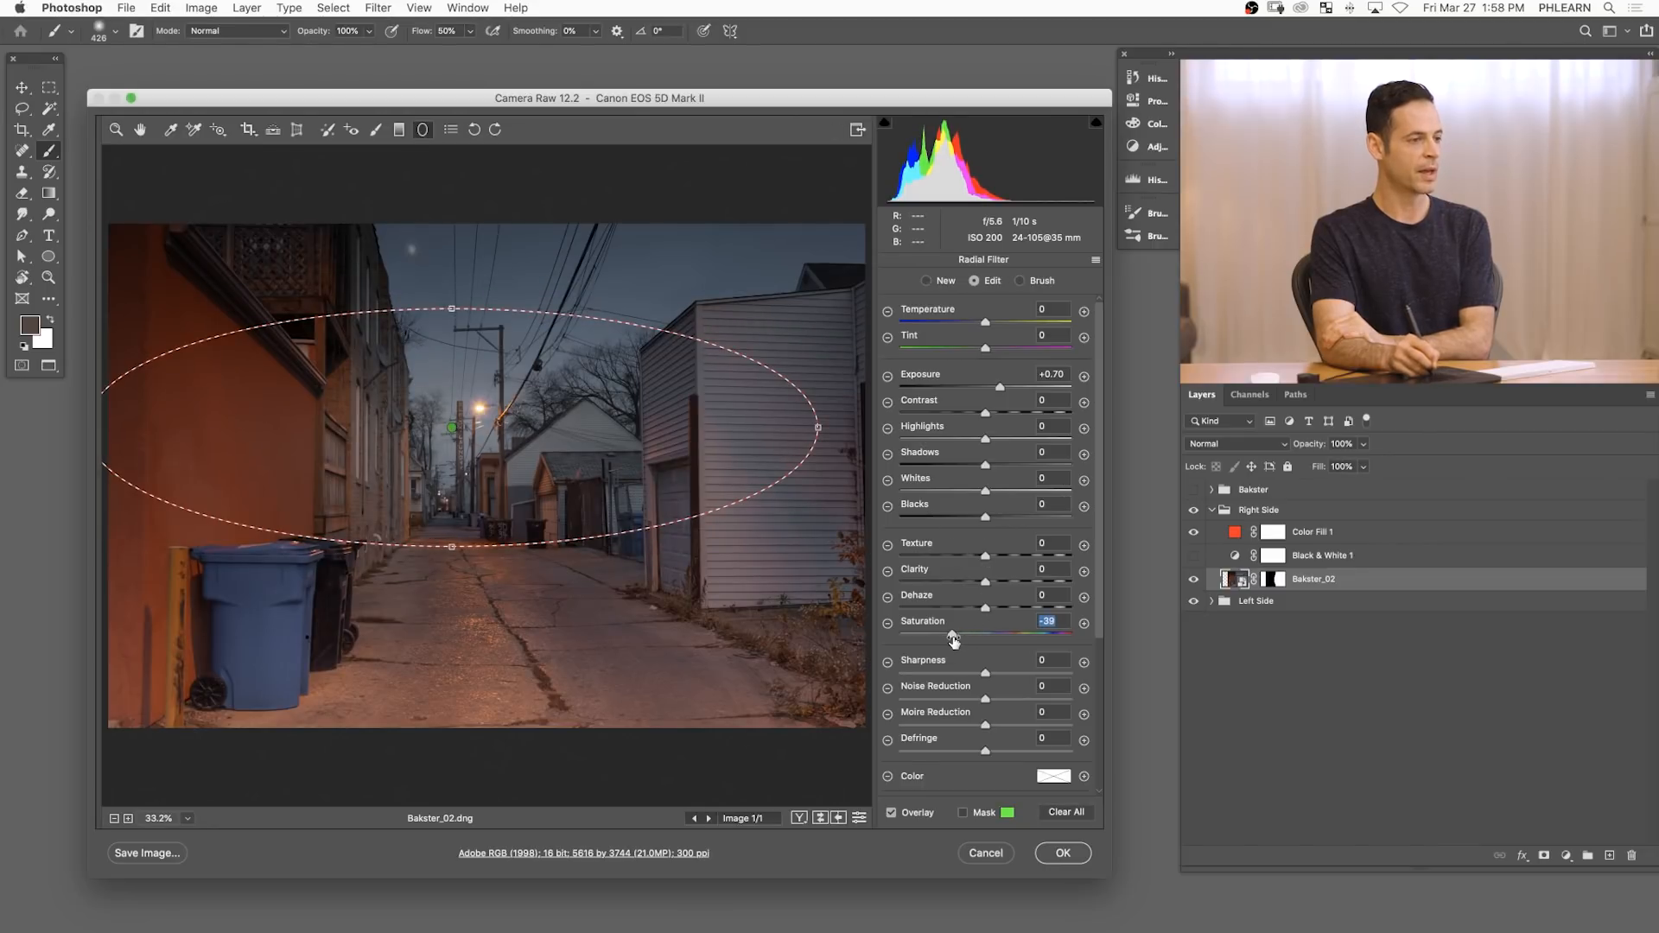
click(1055, 855)
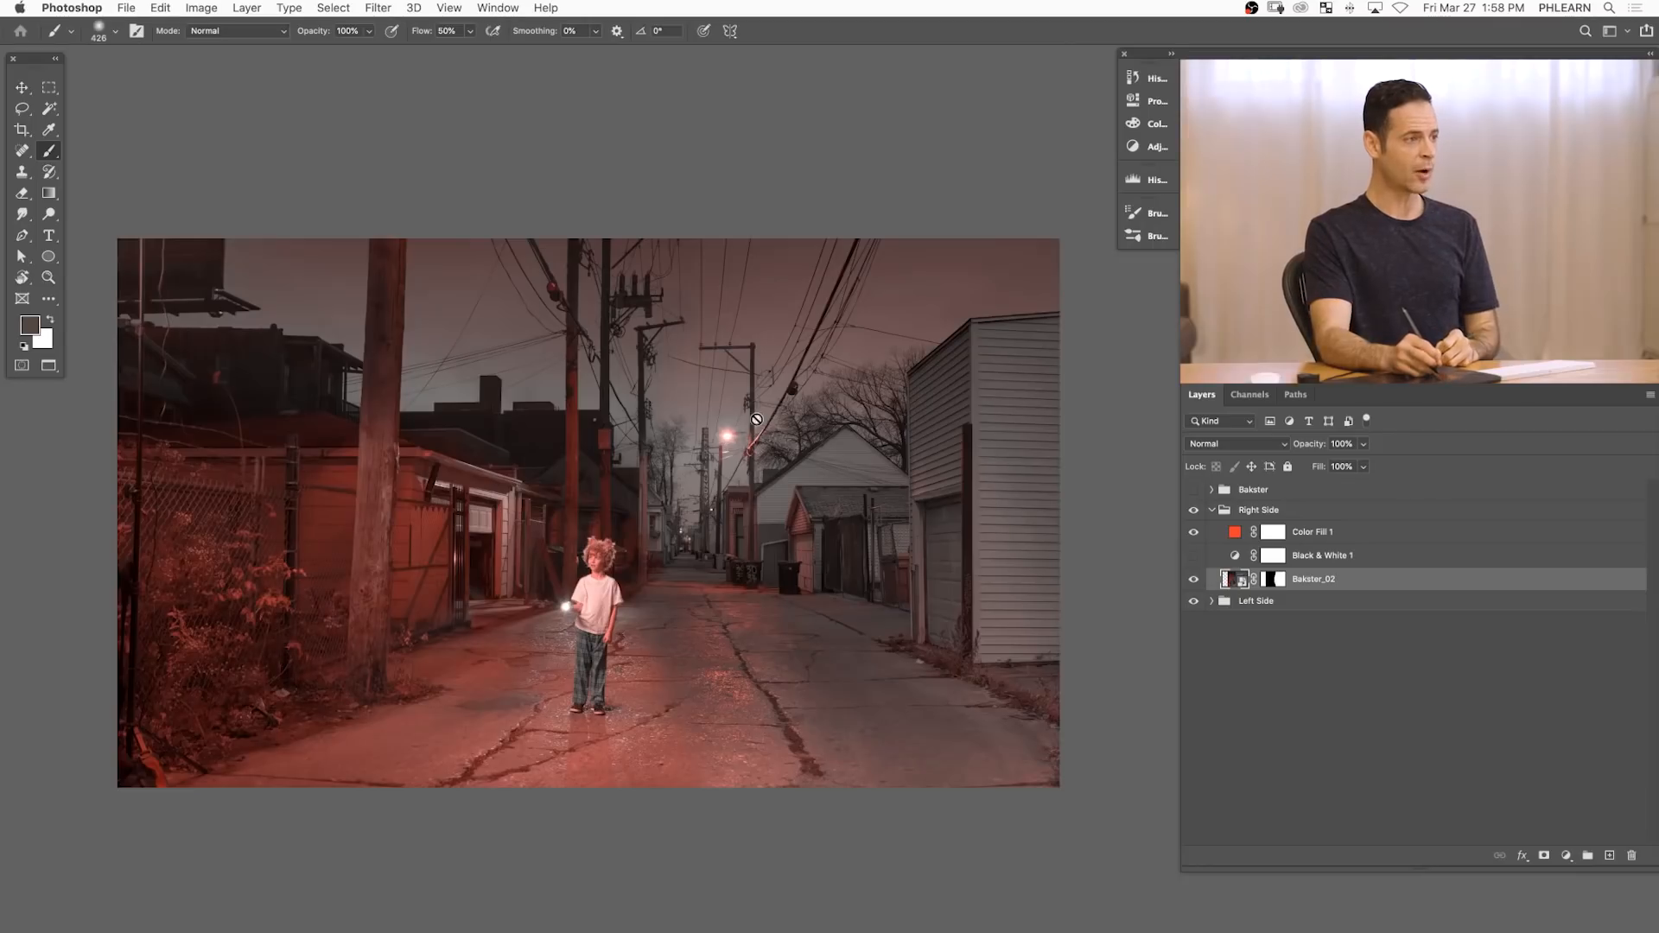
- Enlarge the Bakster_02 radial filter's ellipse slightly in height around its centre and apply the raw edit
double_click(1242, 572)
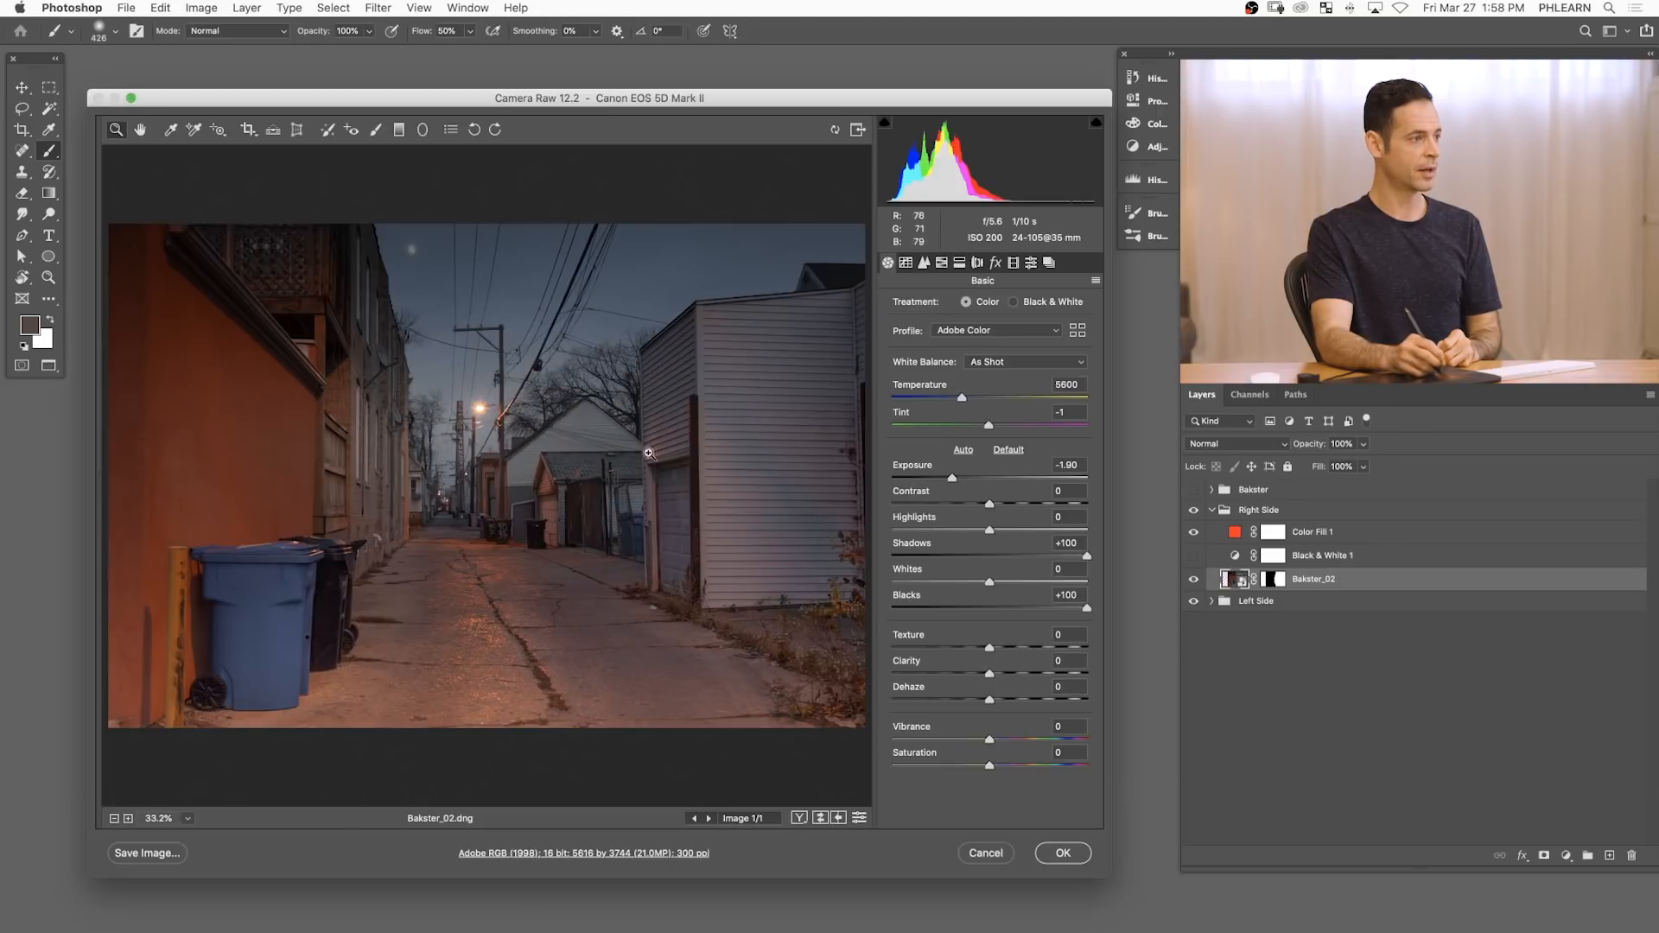
click(422, 130)
click(451, 427)
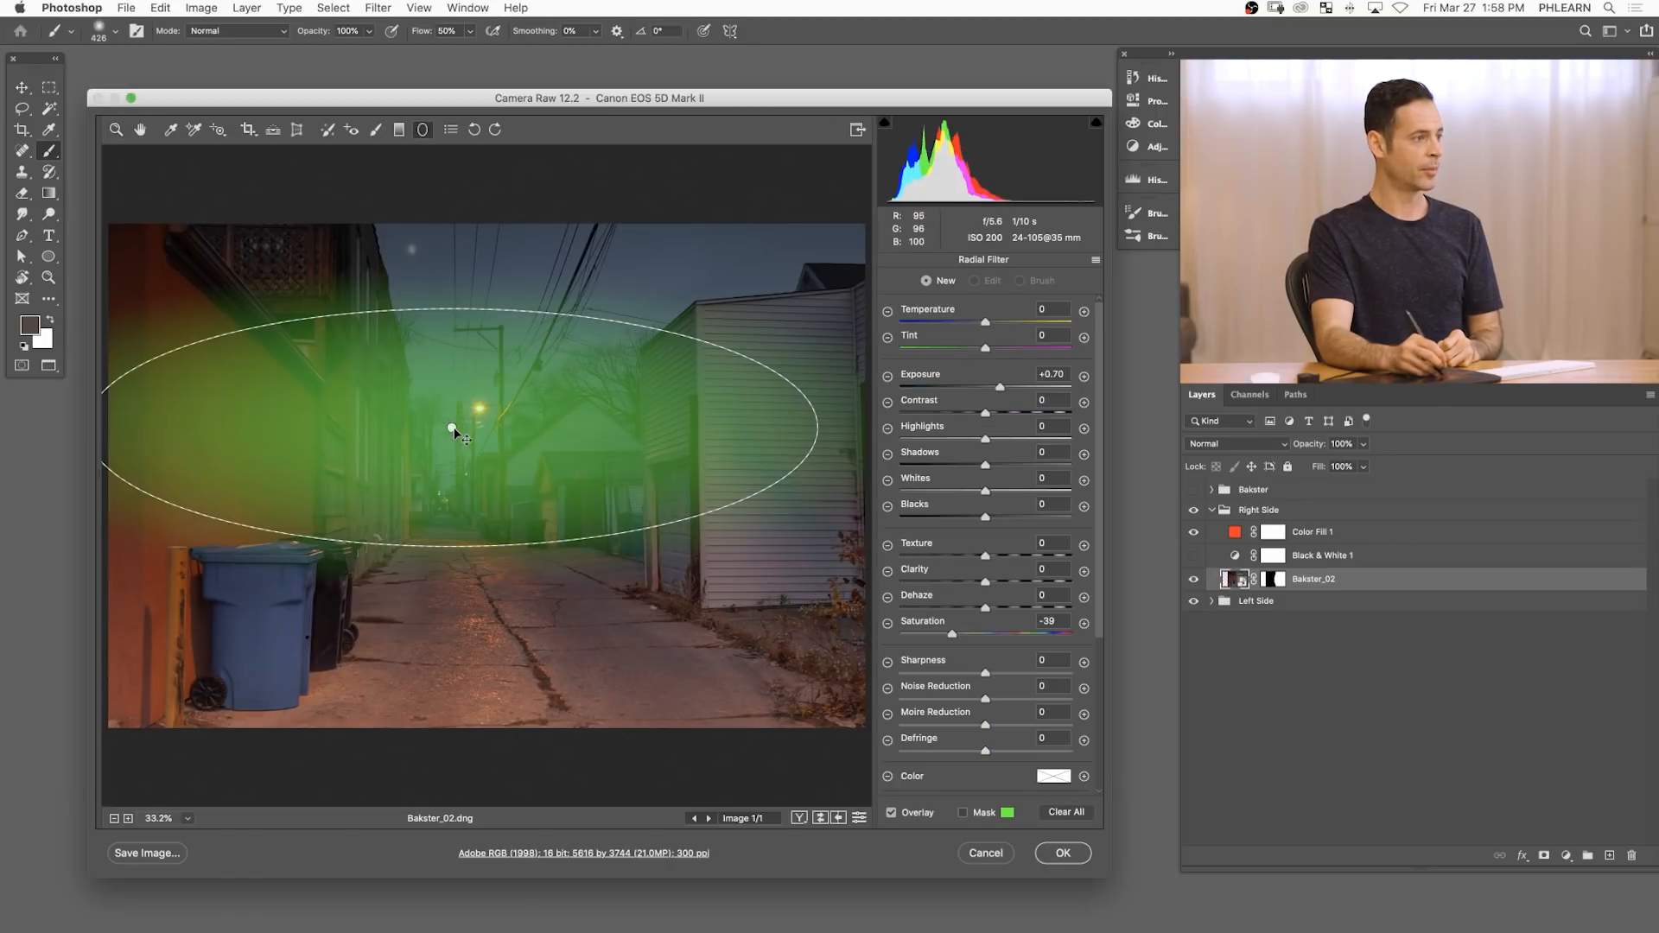
click(452, 426)
drag(452, 304, 453, 286)
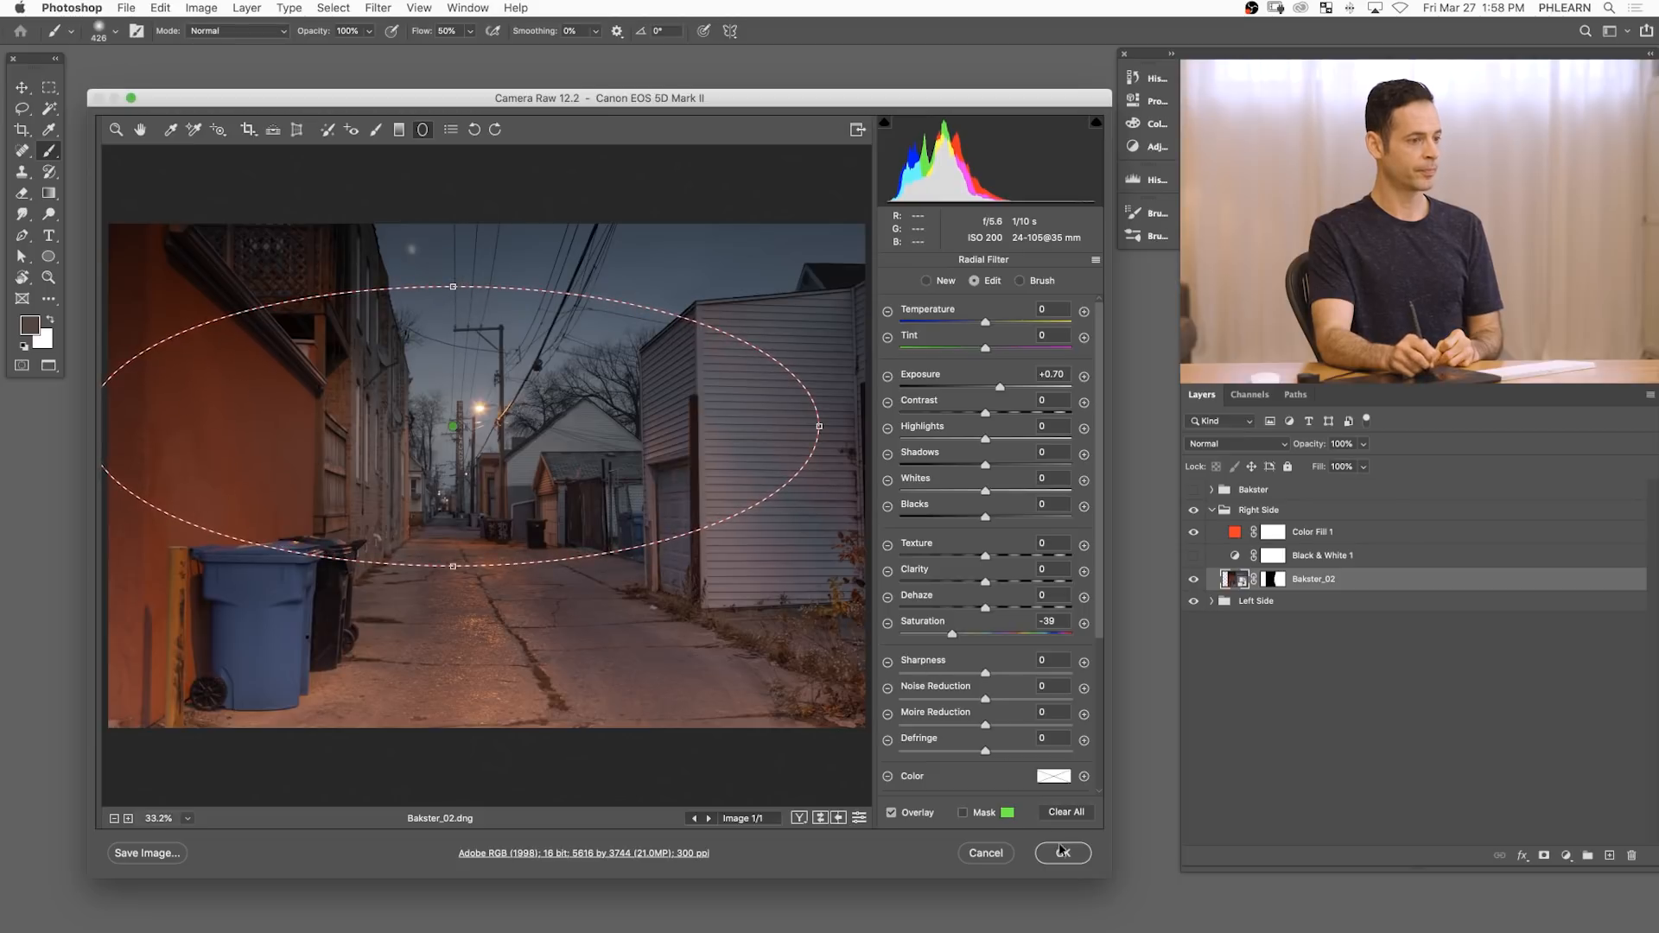
click(1062, 851)
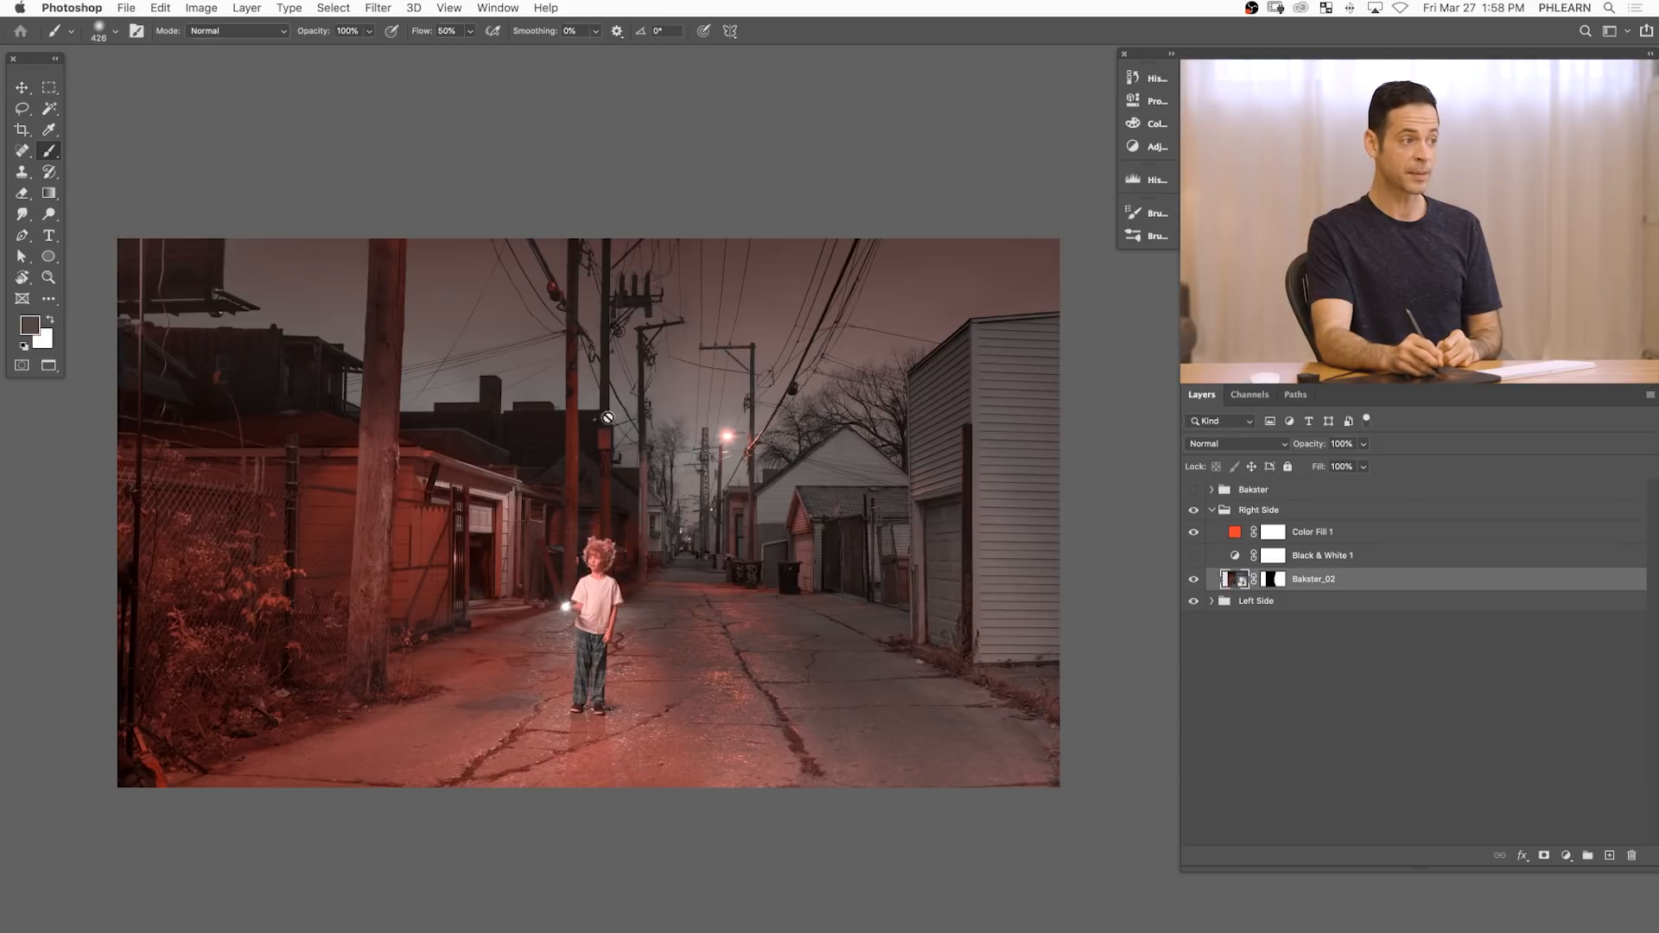
- Toggle the visibility of the Color Fill 1 layer to compare both sides' saturation with and without the check
click(1193, 532)
click(1193, 555)
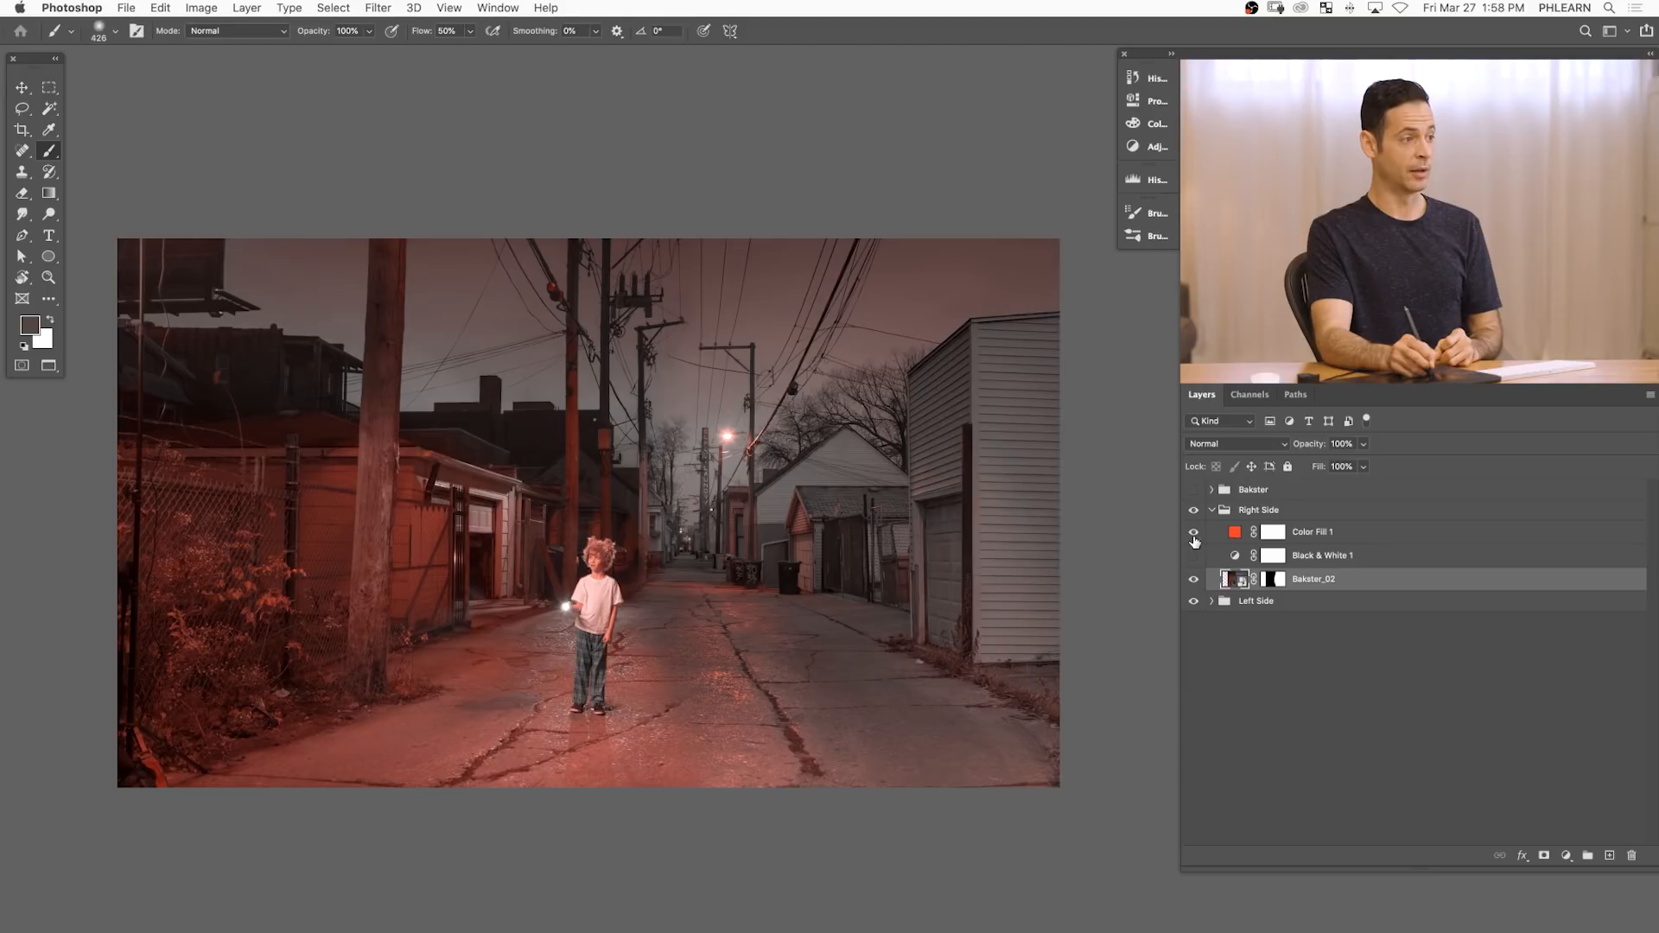
click(1193, 532)
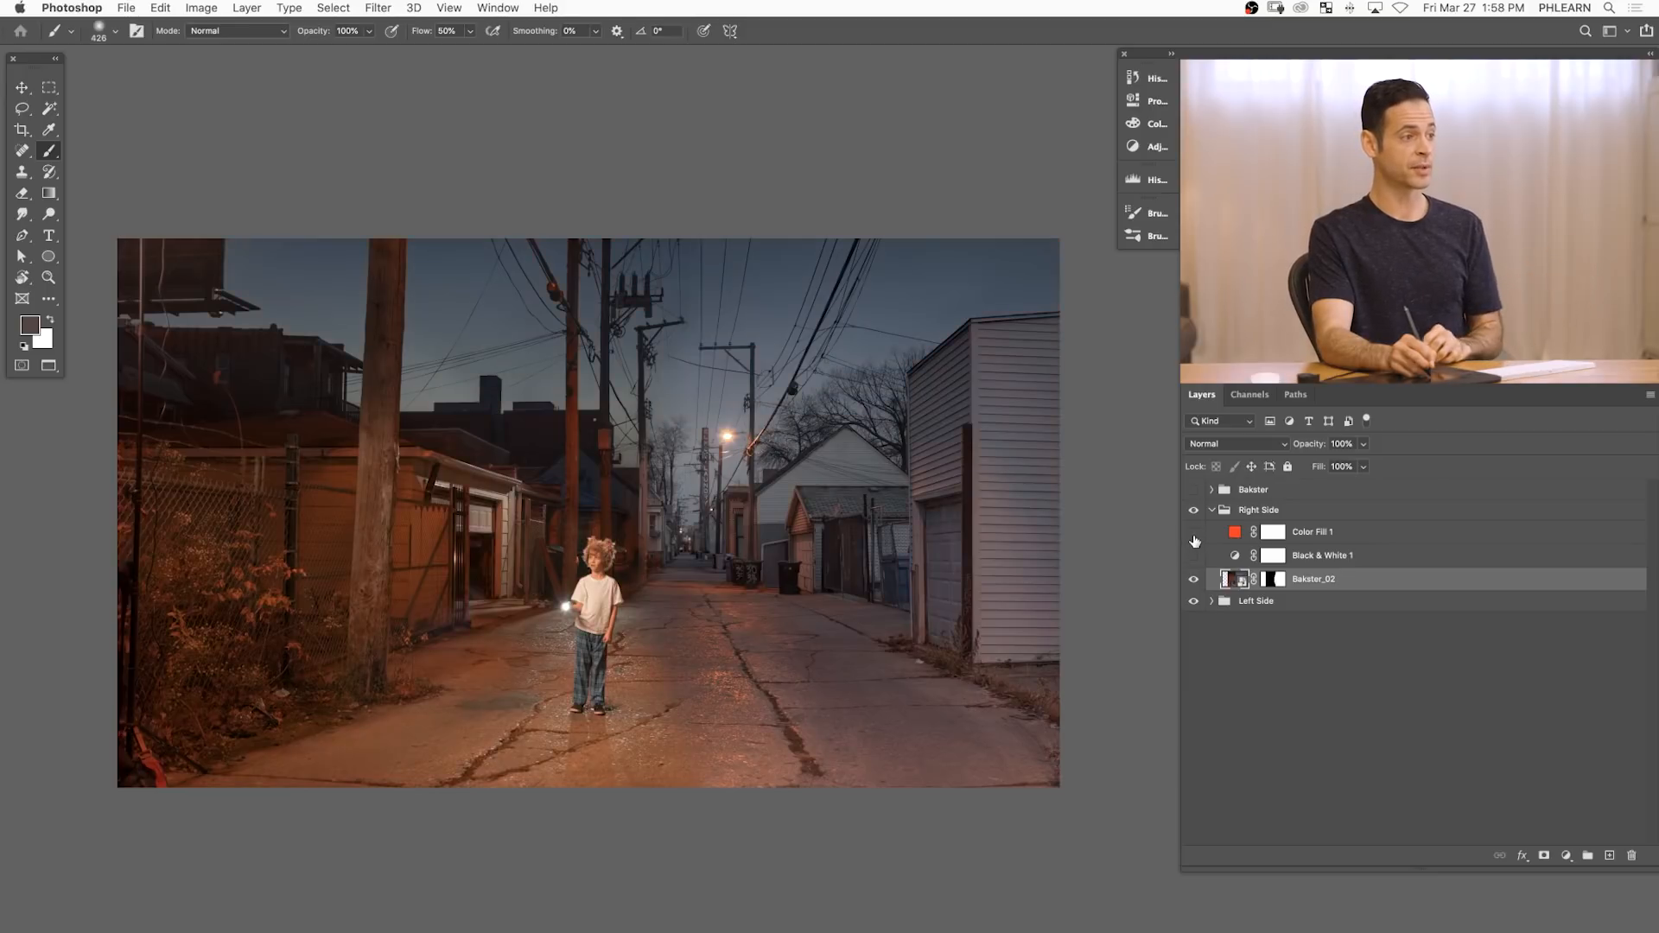
click(1193, 532)
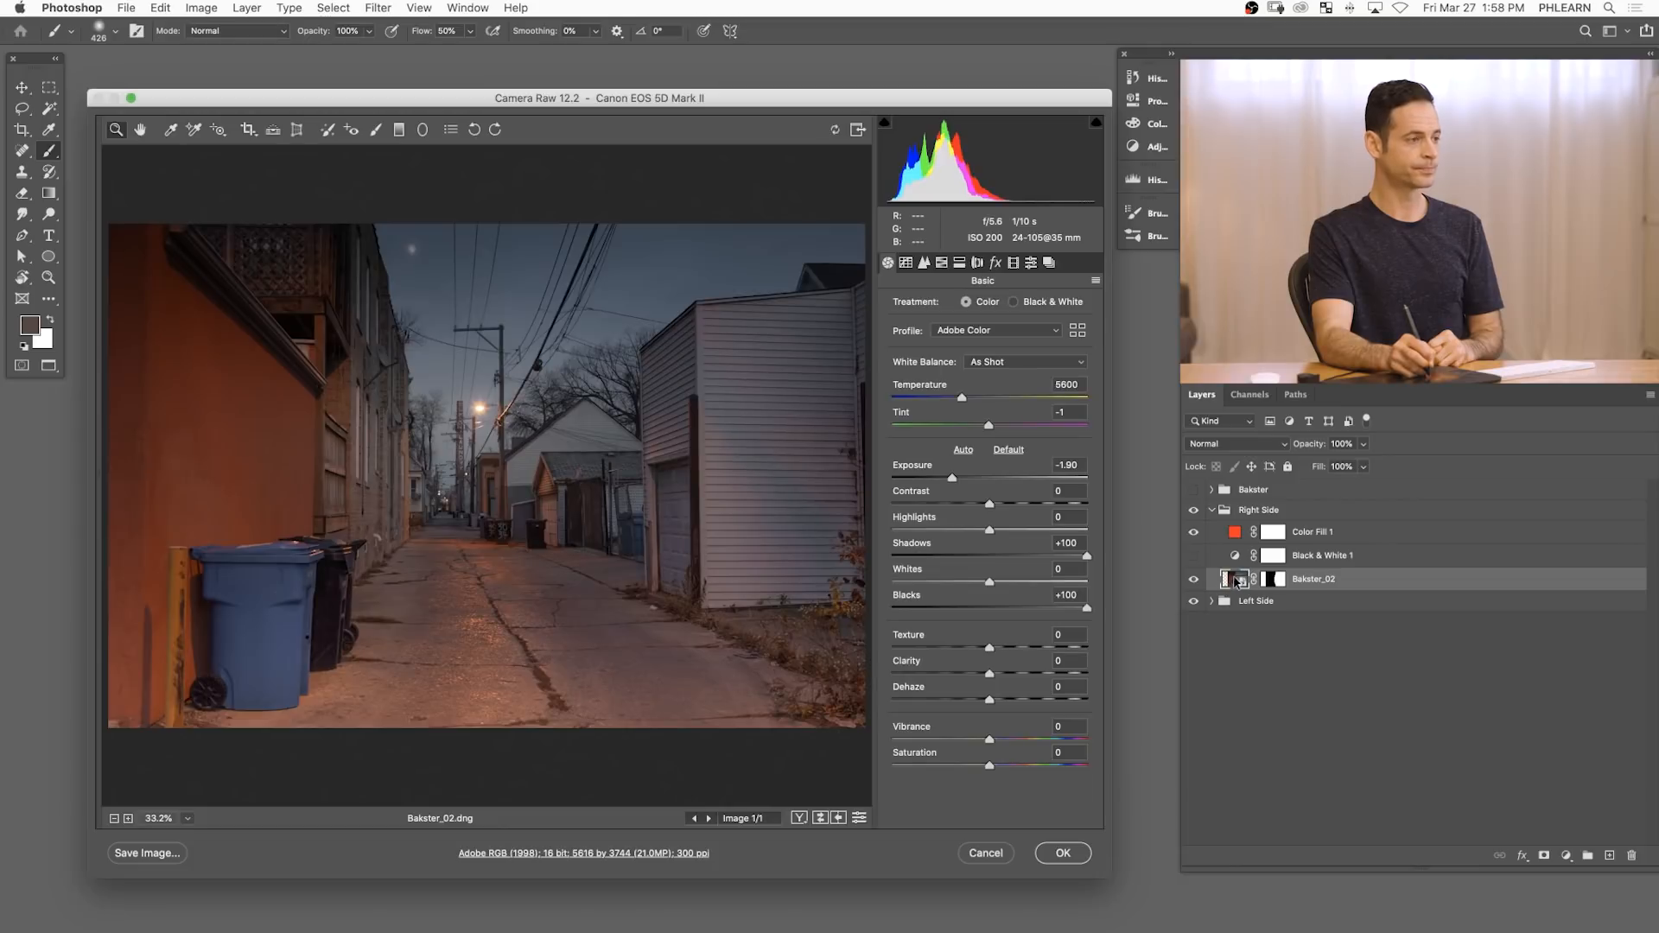
- Paint a new Adjustment Brush area over the Bakster_02 alley pavement with the mask shown, set its Saturation to +18, and apply it
click(376, 129)
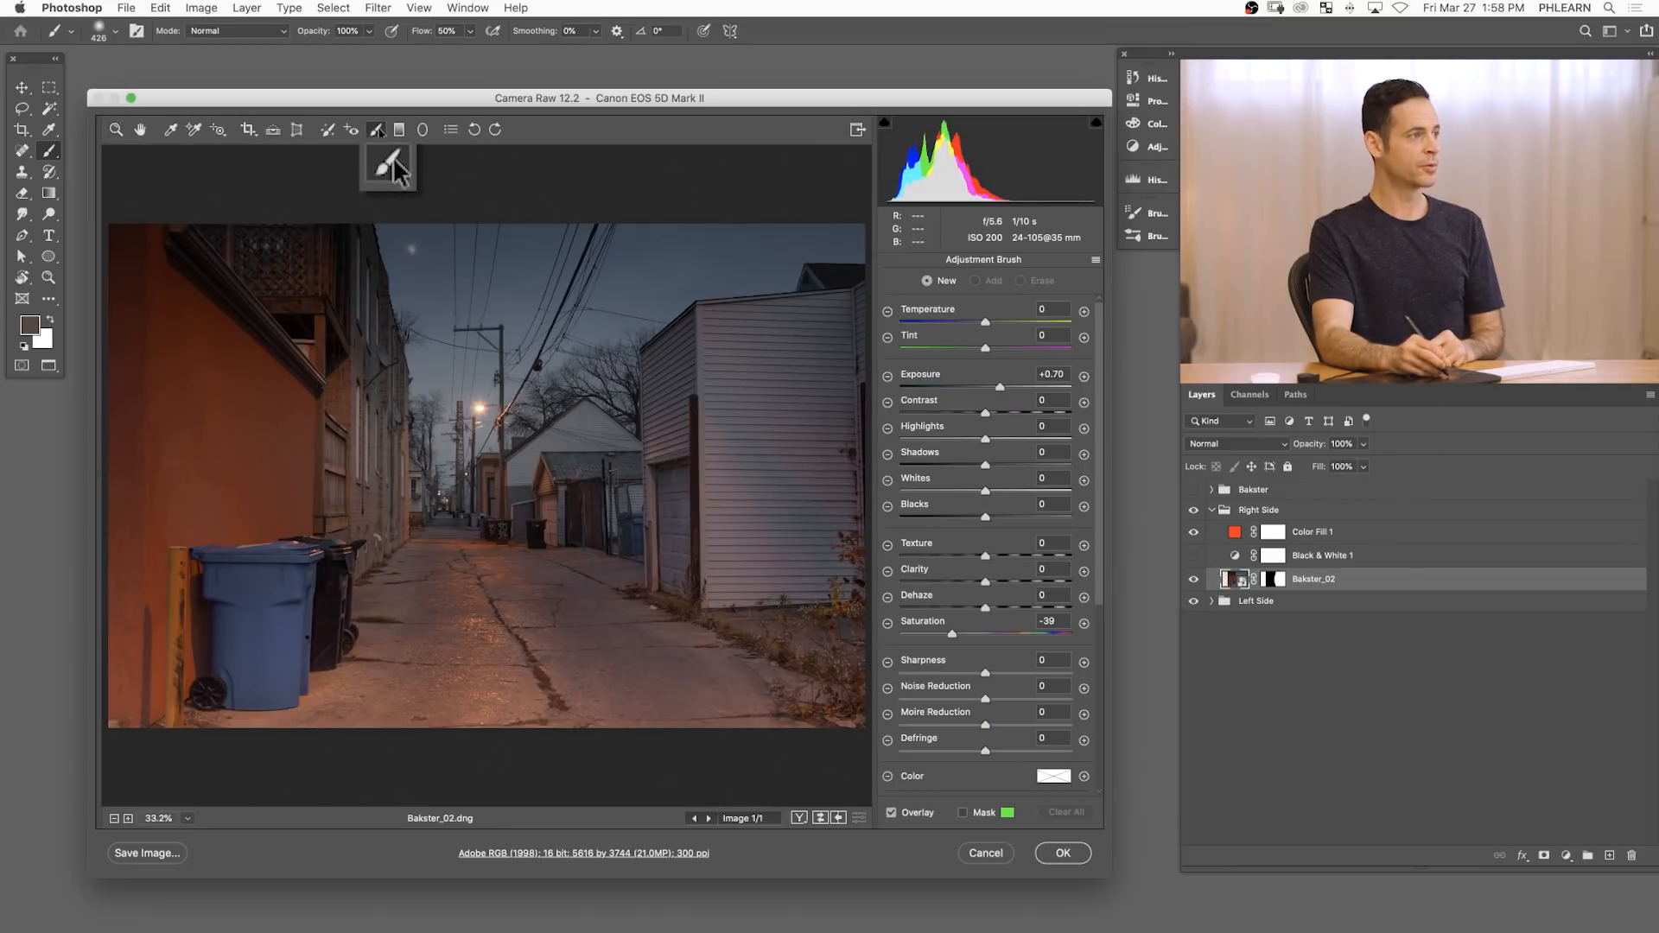
mouse_move(523, 592)
mouse_down()
mouse_move(491, 575)
mouse_move(529, 609)
mouse_move(510, 702)
mouse_move(734, 708)
mouse_move(729, 740)
mouse_move(692, 683)
mouse_move(645, 712)
mouse_move(597, 700)
mouse_up()
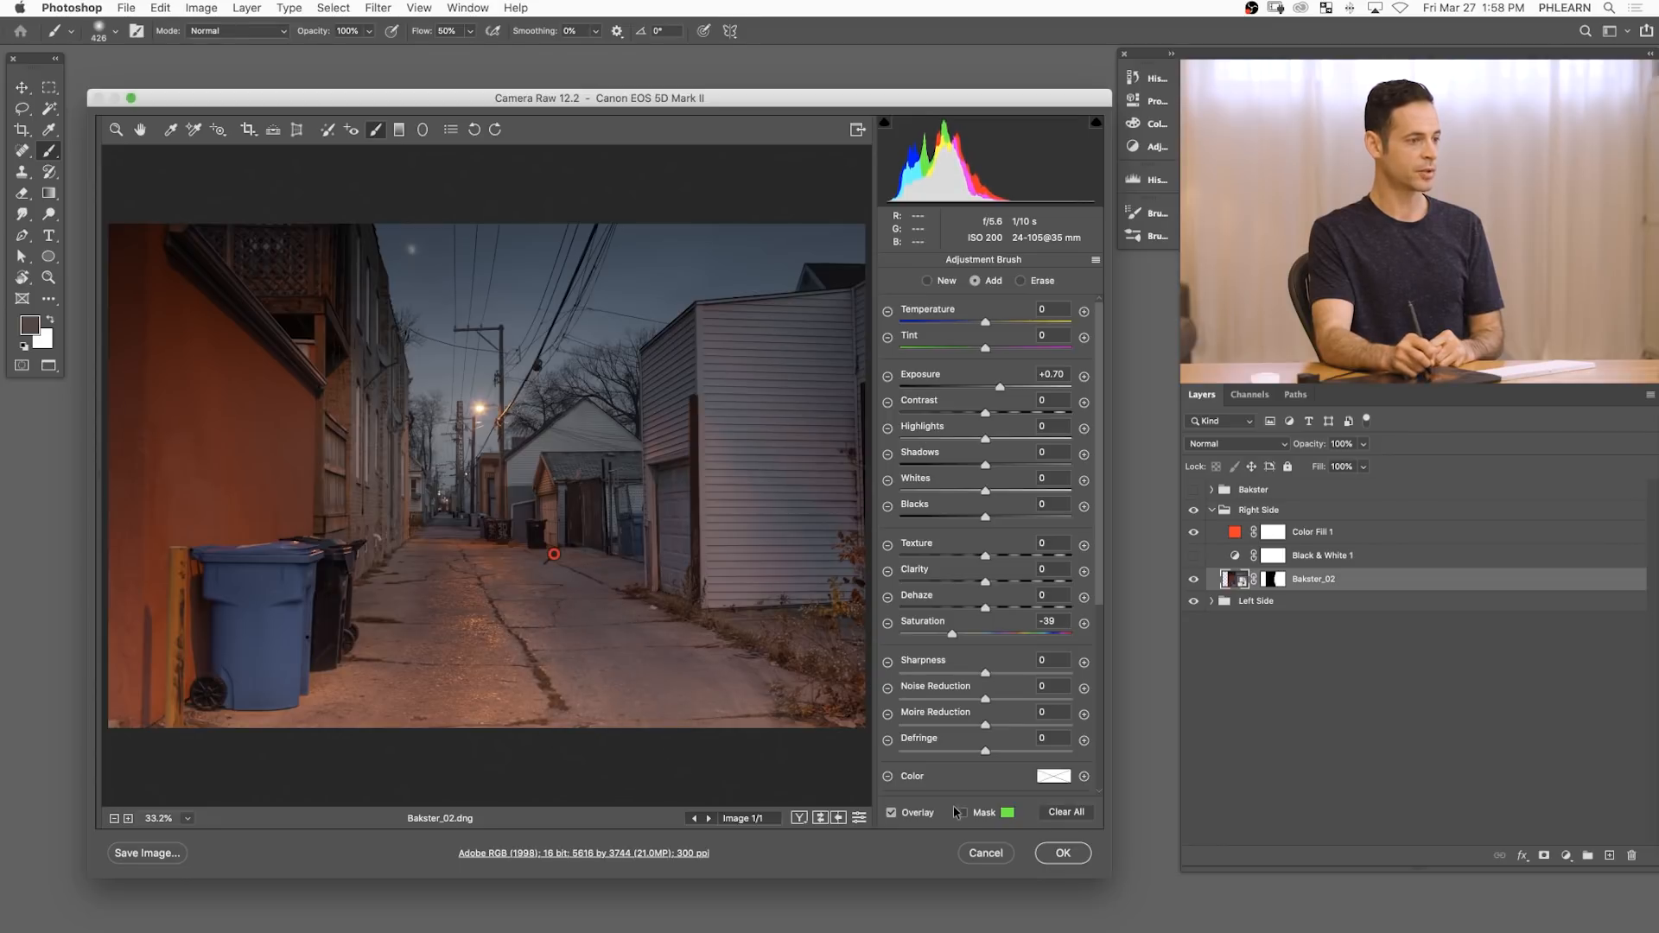
click(966, 814)
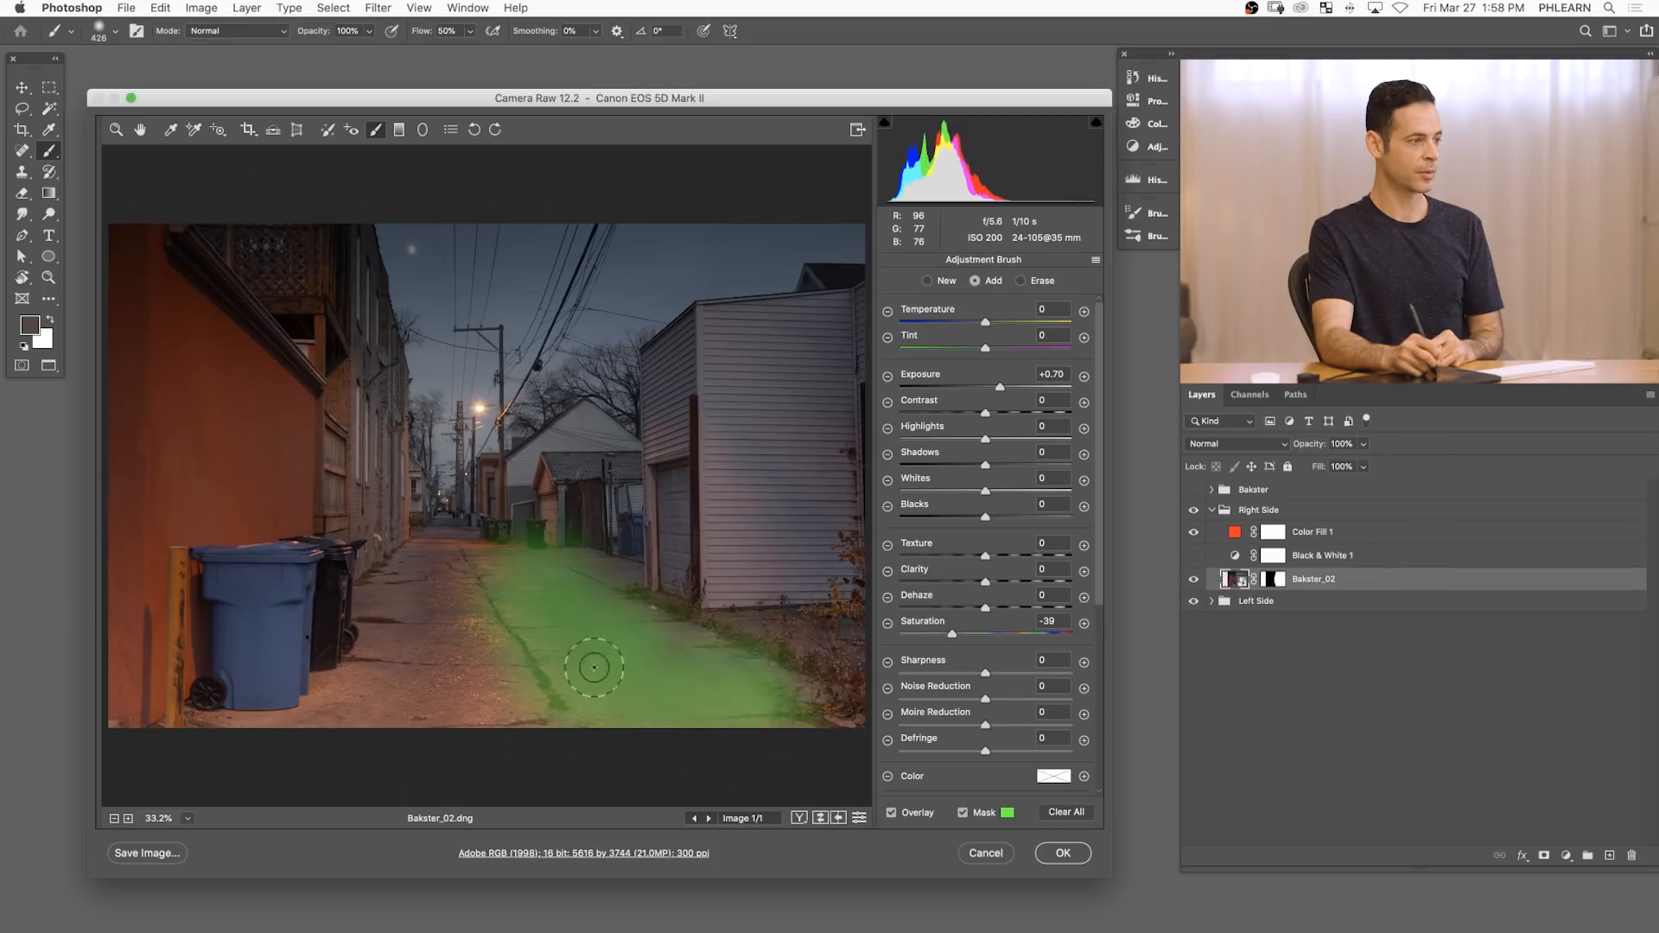
mouse_move(497, 670)
mouse_down()
mouse_move(460, 706)
mouse_move(391, 662)
mouse_move(349, 663)
mouse_move(446, 594)
mouse_move(400, 730)
mouse_up()
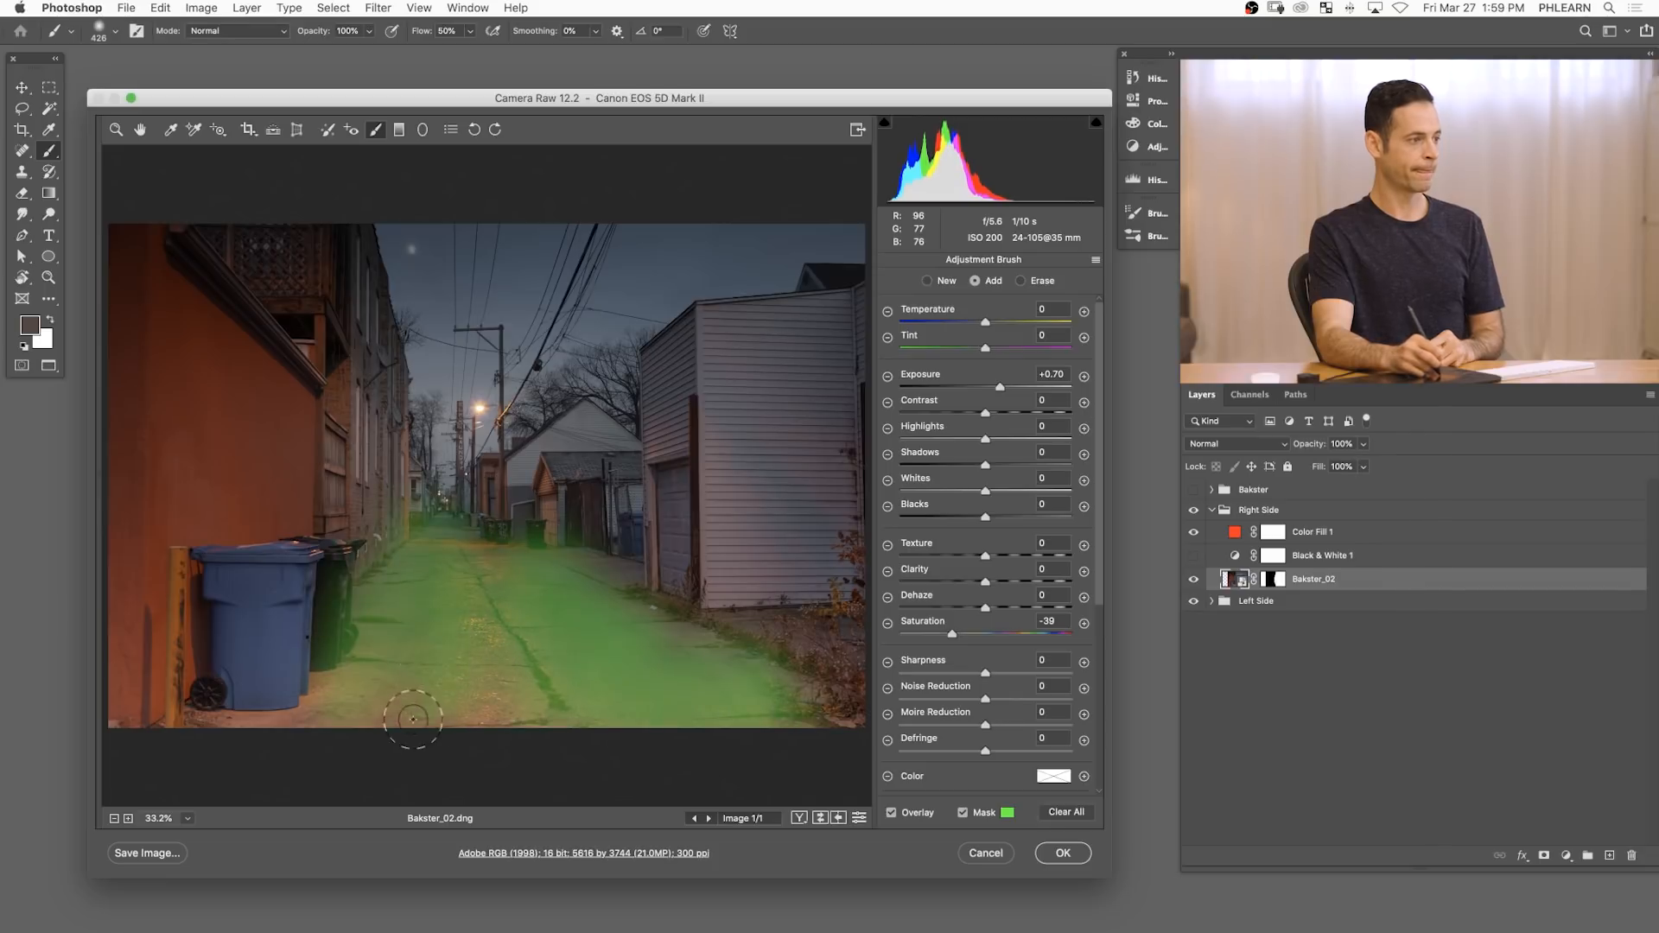
mouse_move(549, 541)
mouse_down()
mouse_move(691, 631)
mouse_move(778, 656)
mouse_move(795, 561)
mouse_move(748, 610)
mouse_up()
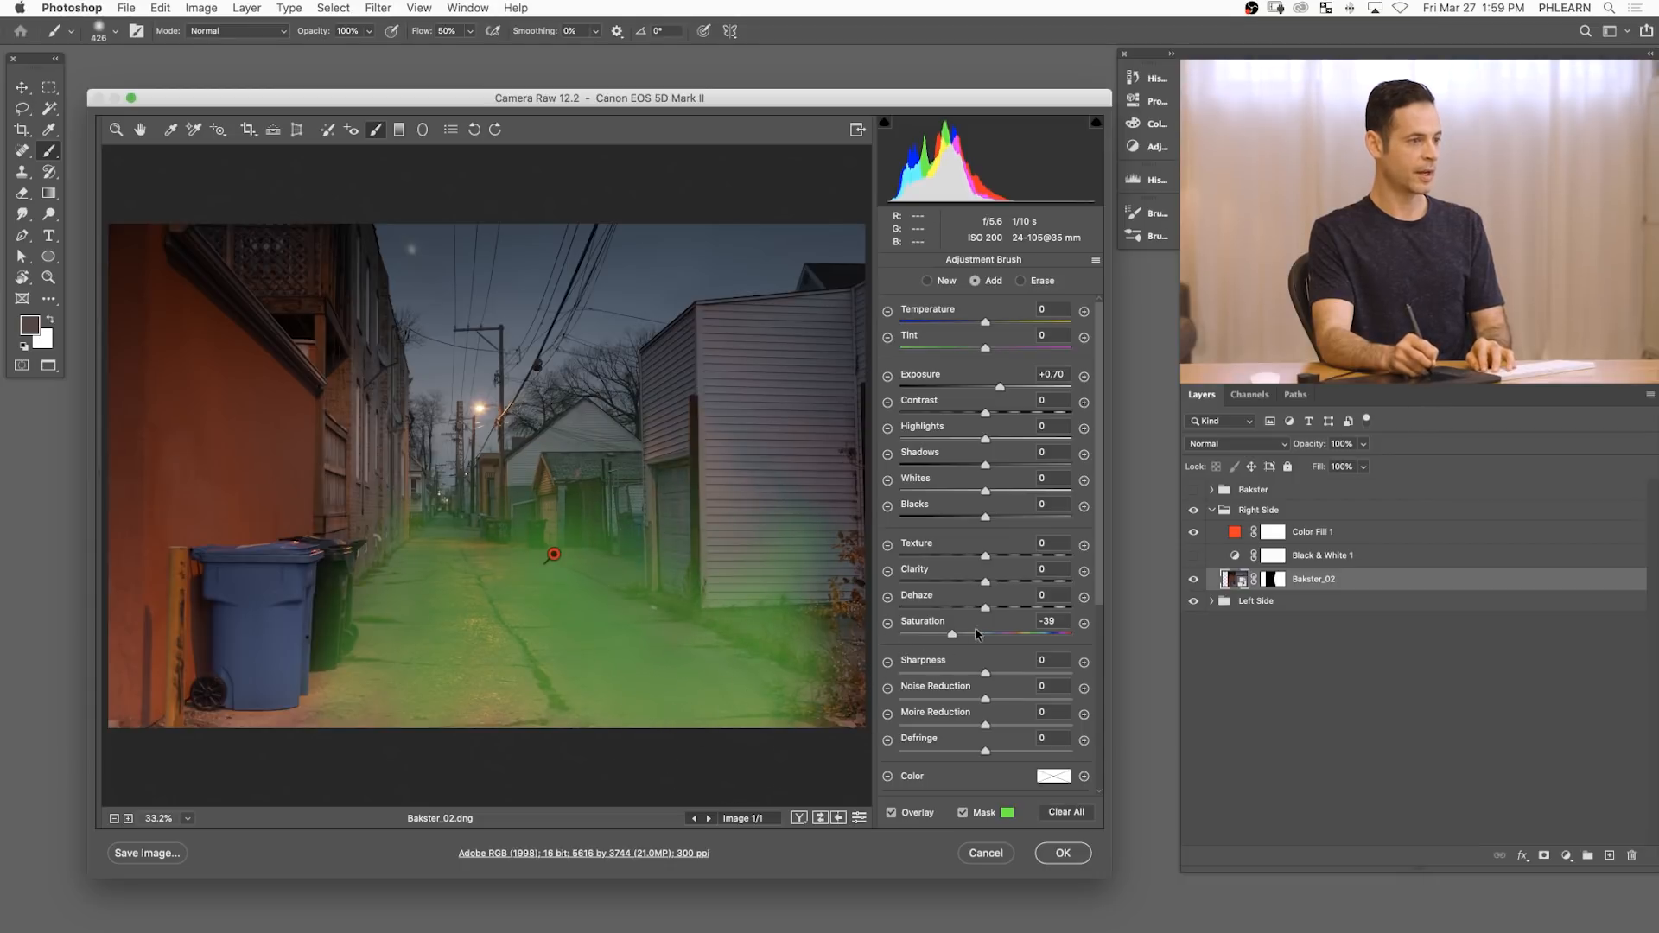
click(1001, 639)
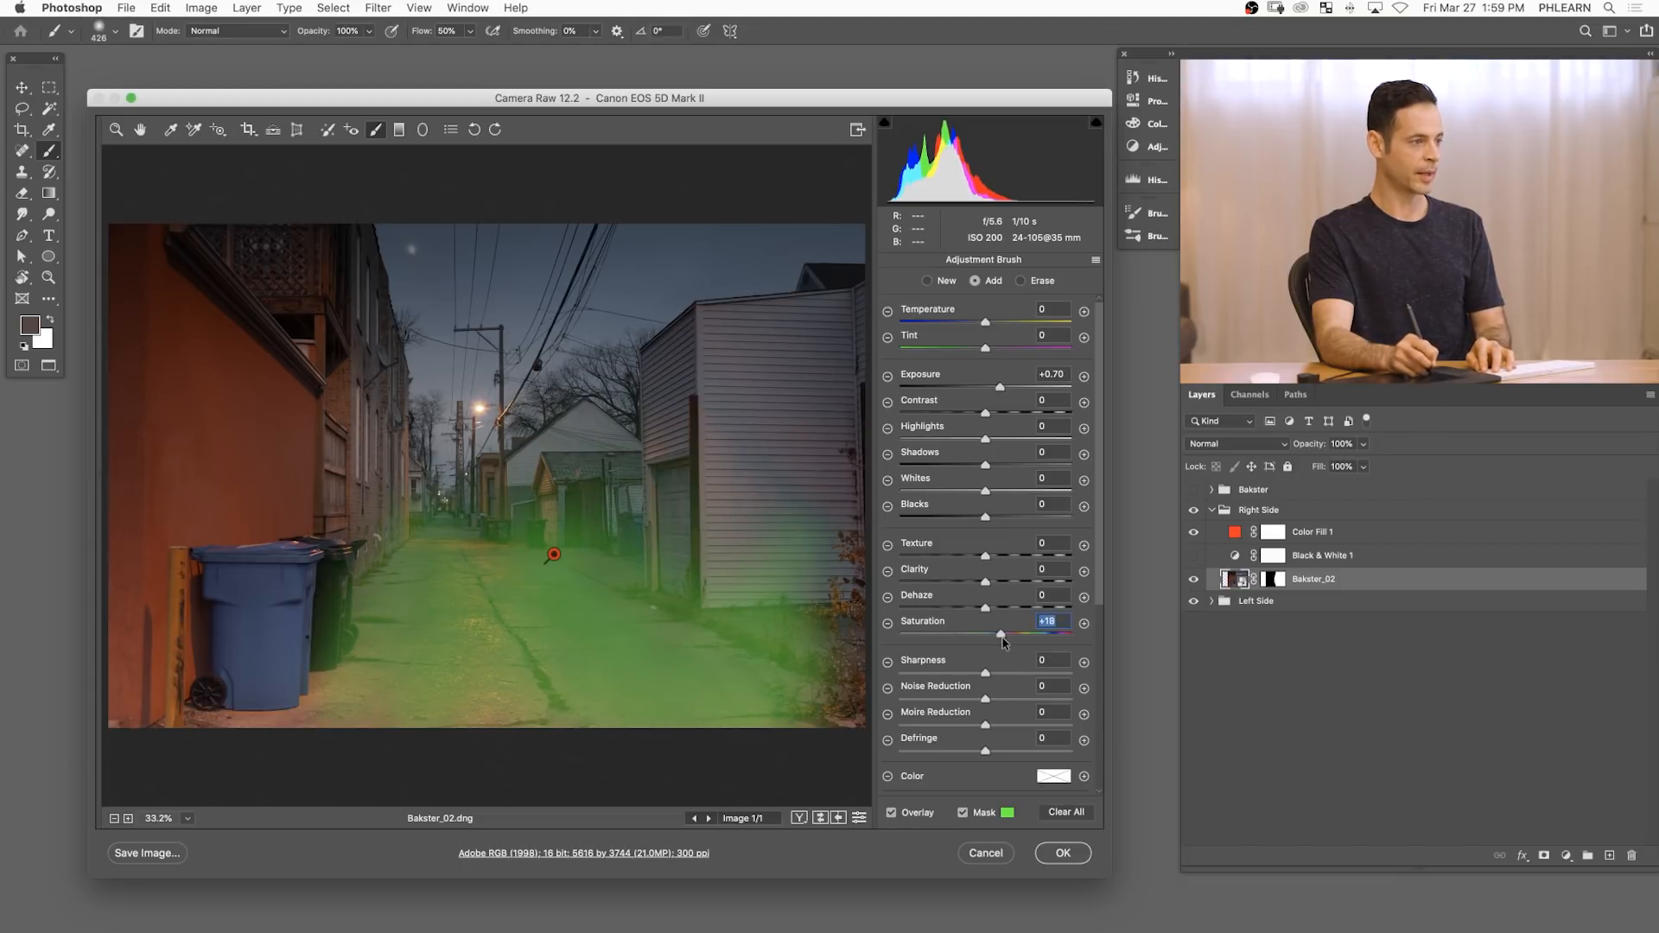
click(1062, 853)
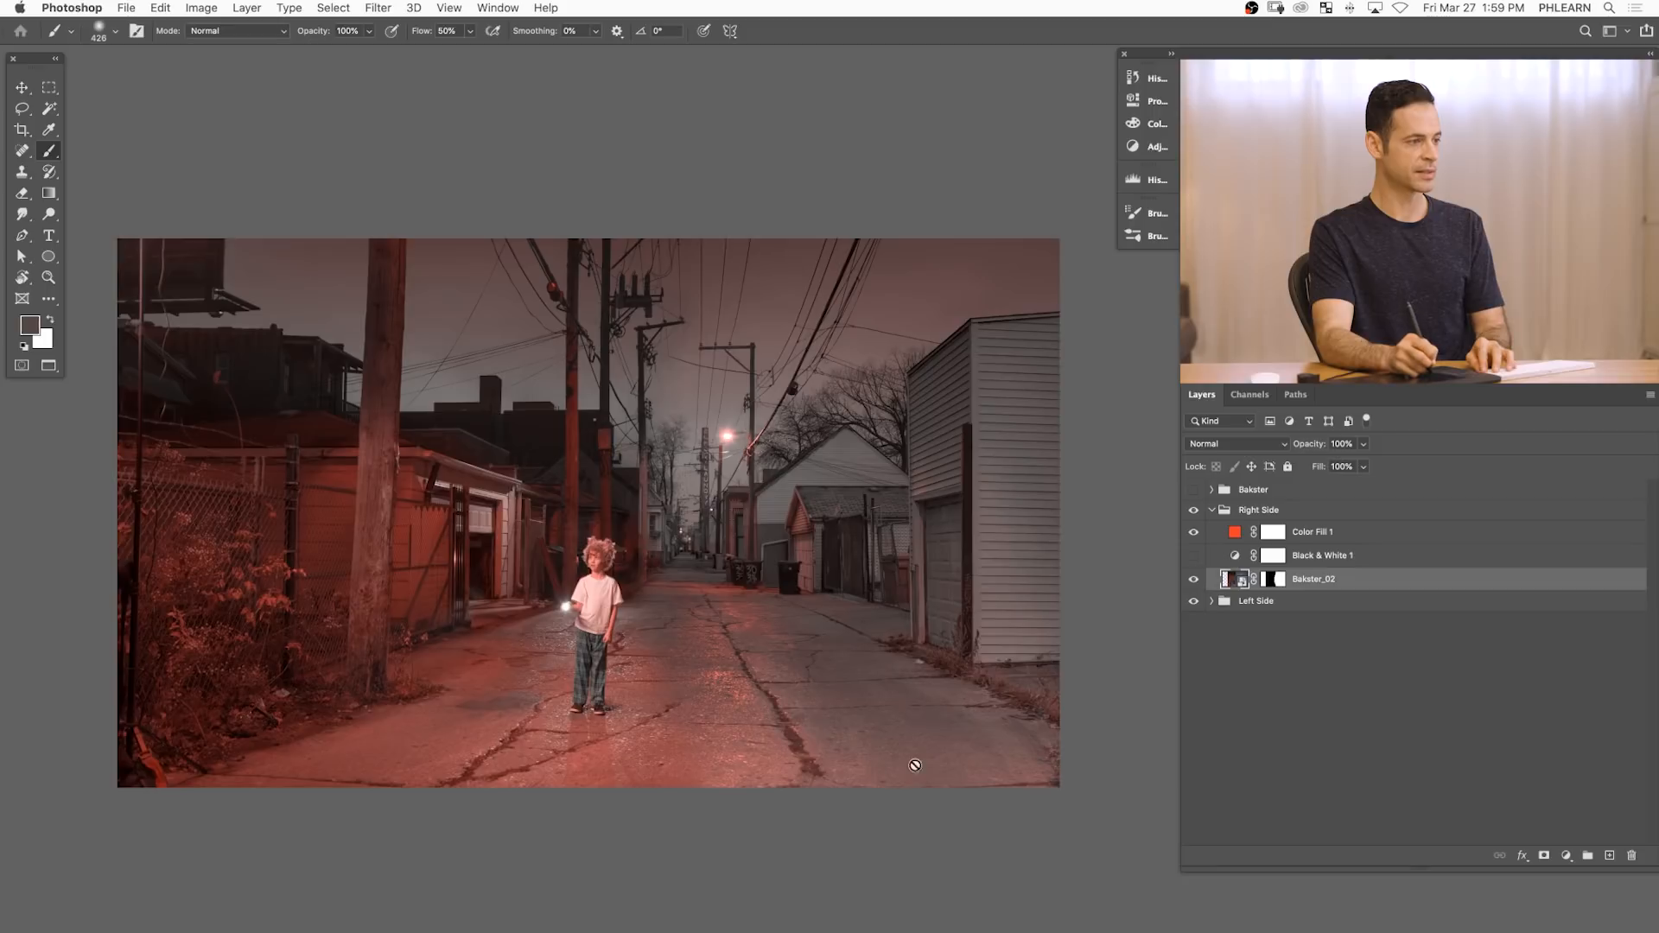
- Set the pavement brush adjustment's Temperature to +17 and Saturation to +28 in the Bakster_02 raw settings, and apply it
double_click(1230, 578)
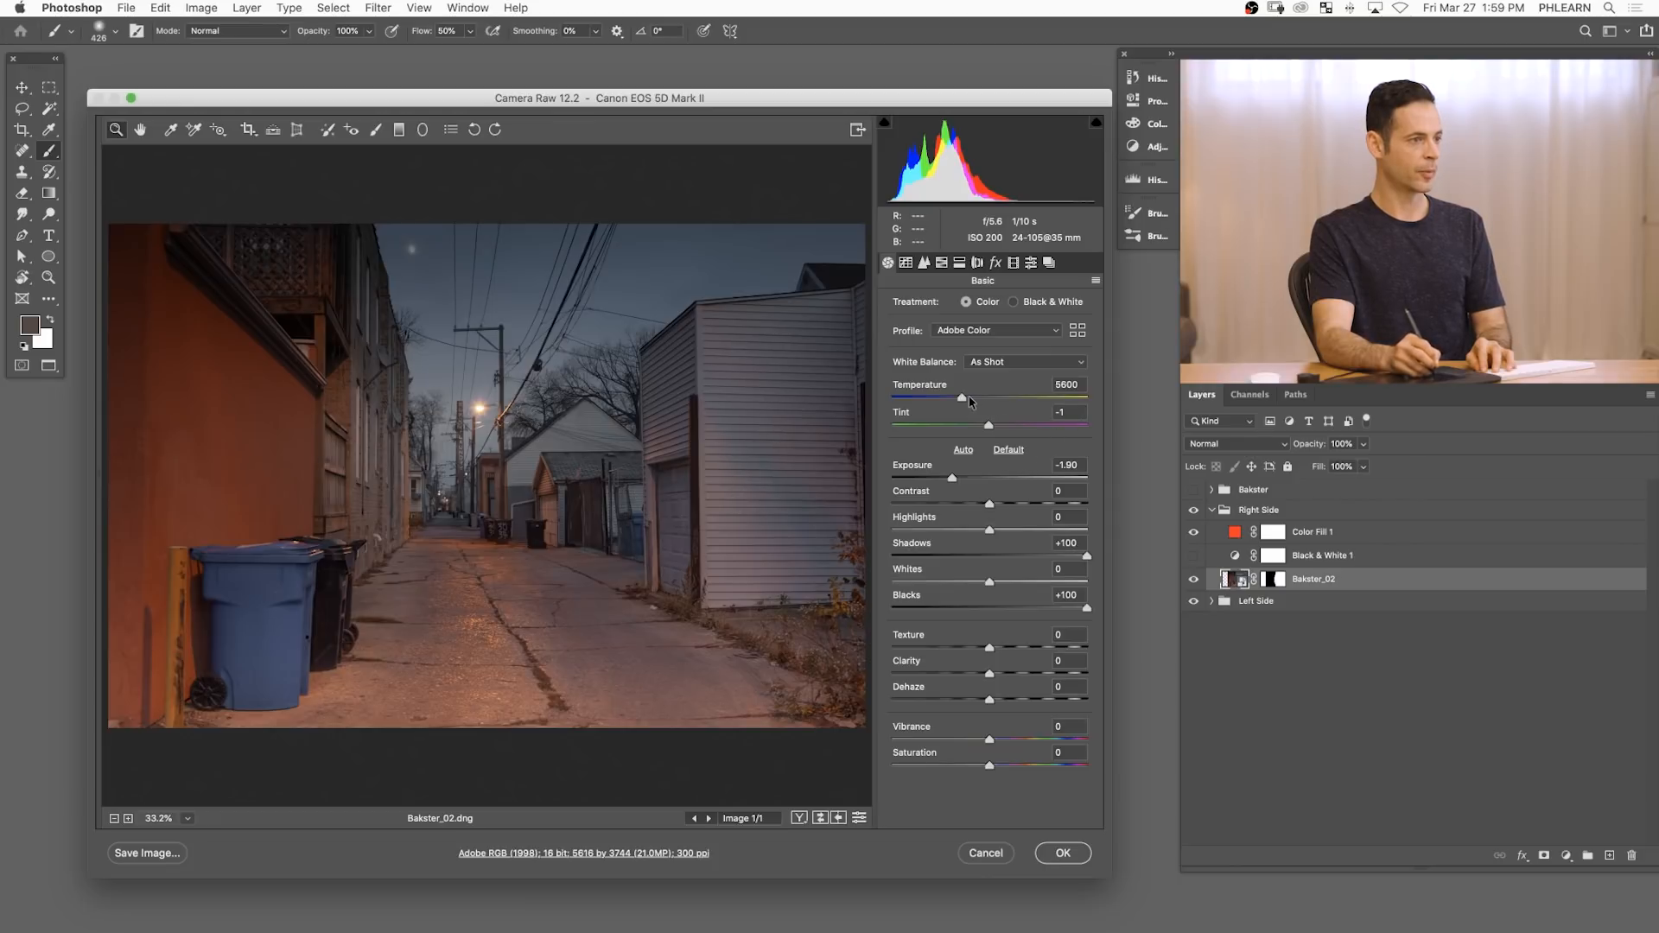
click(377, 131)
click(558, 560)
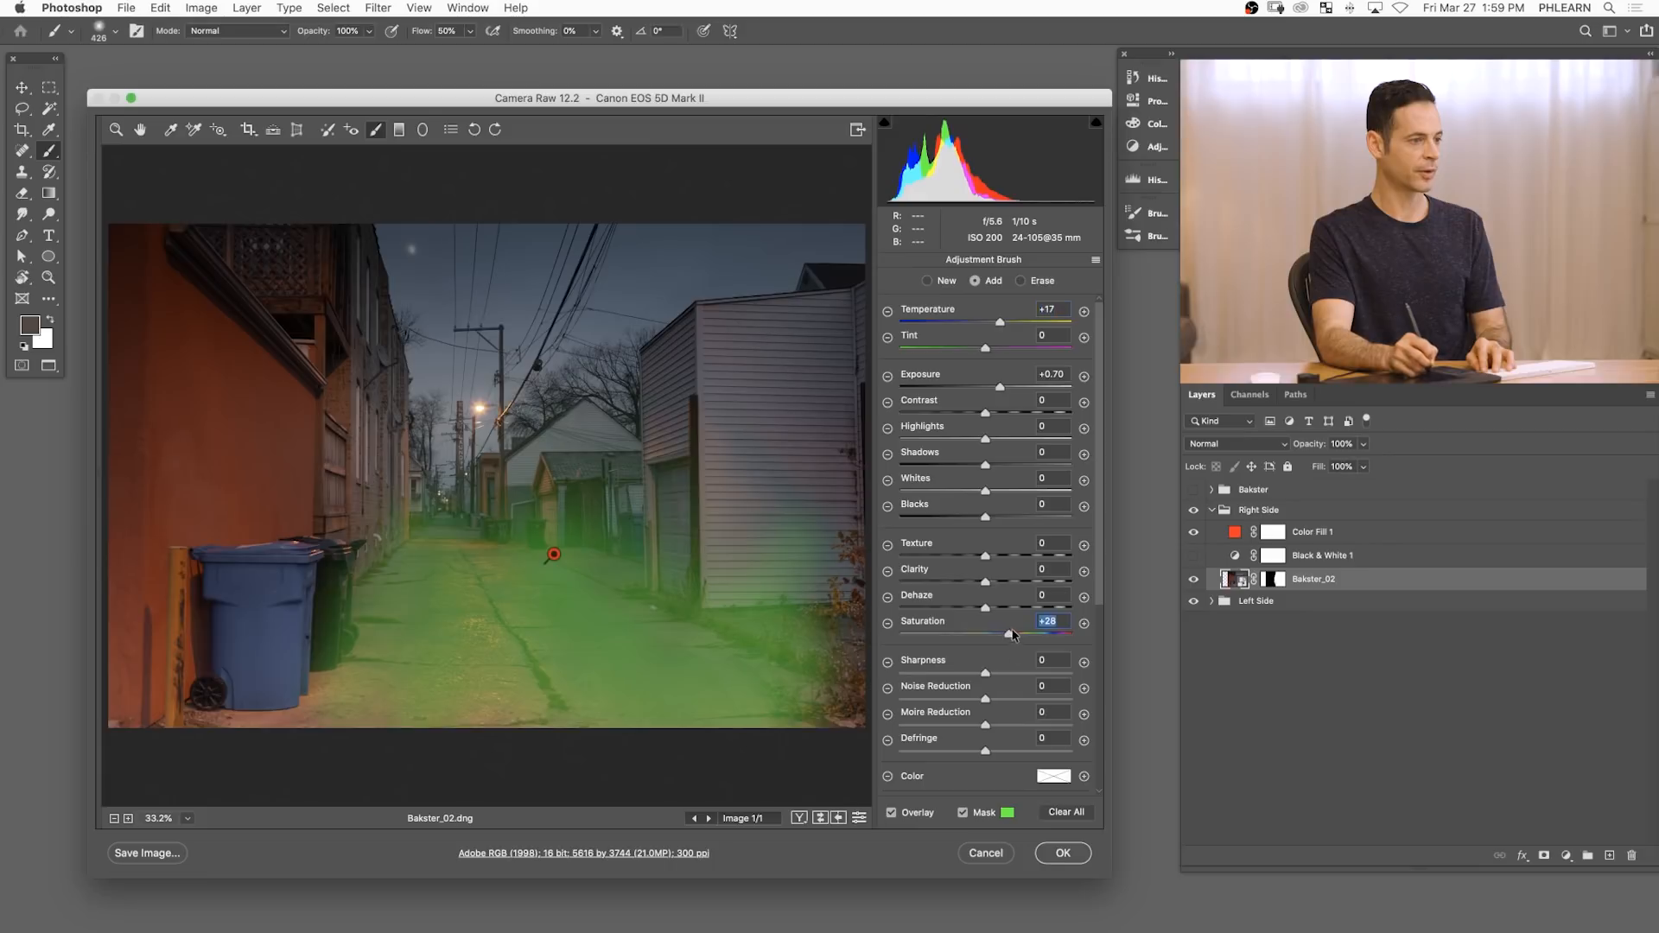
click(1063, 853)
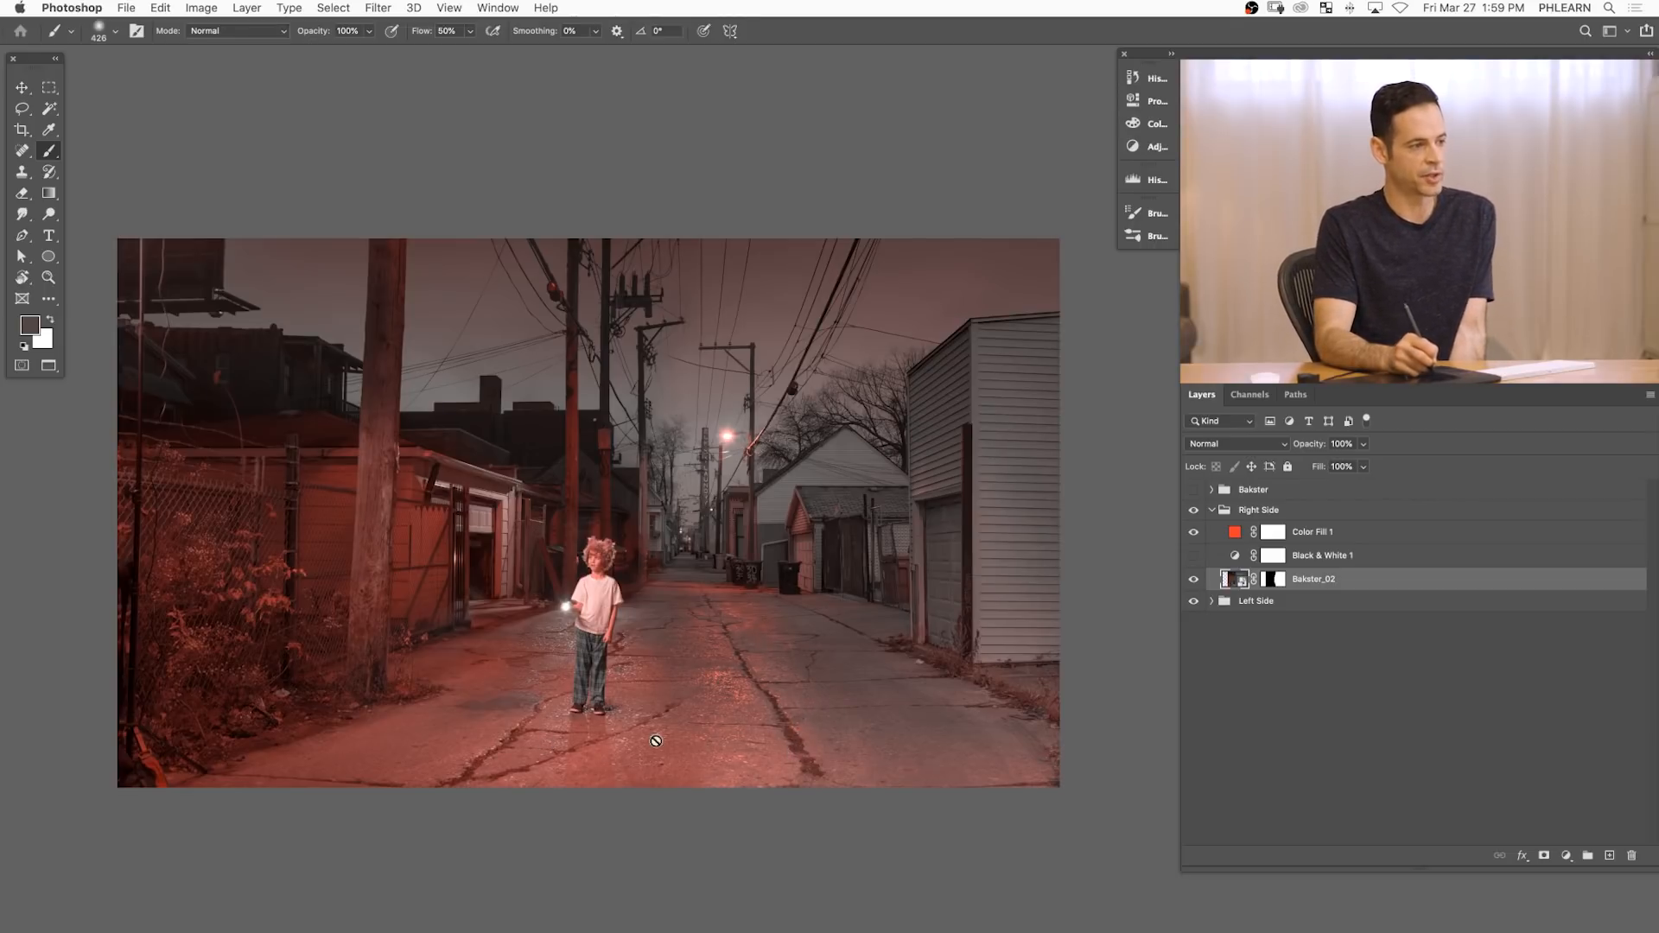
- Slightly lower the pavement brush adjustment's Exposure in the Bakster_02 raw settings, apply it, and hide the Color Fill 1 check layer
double_click(1233, 581)
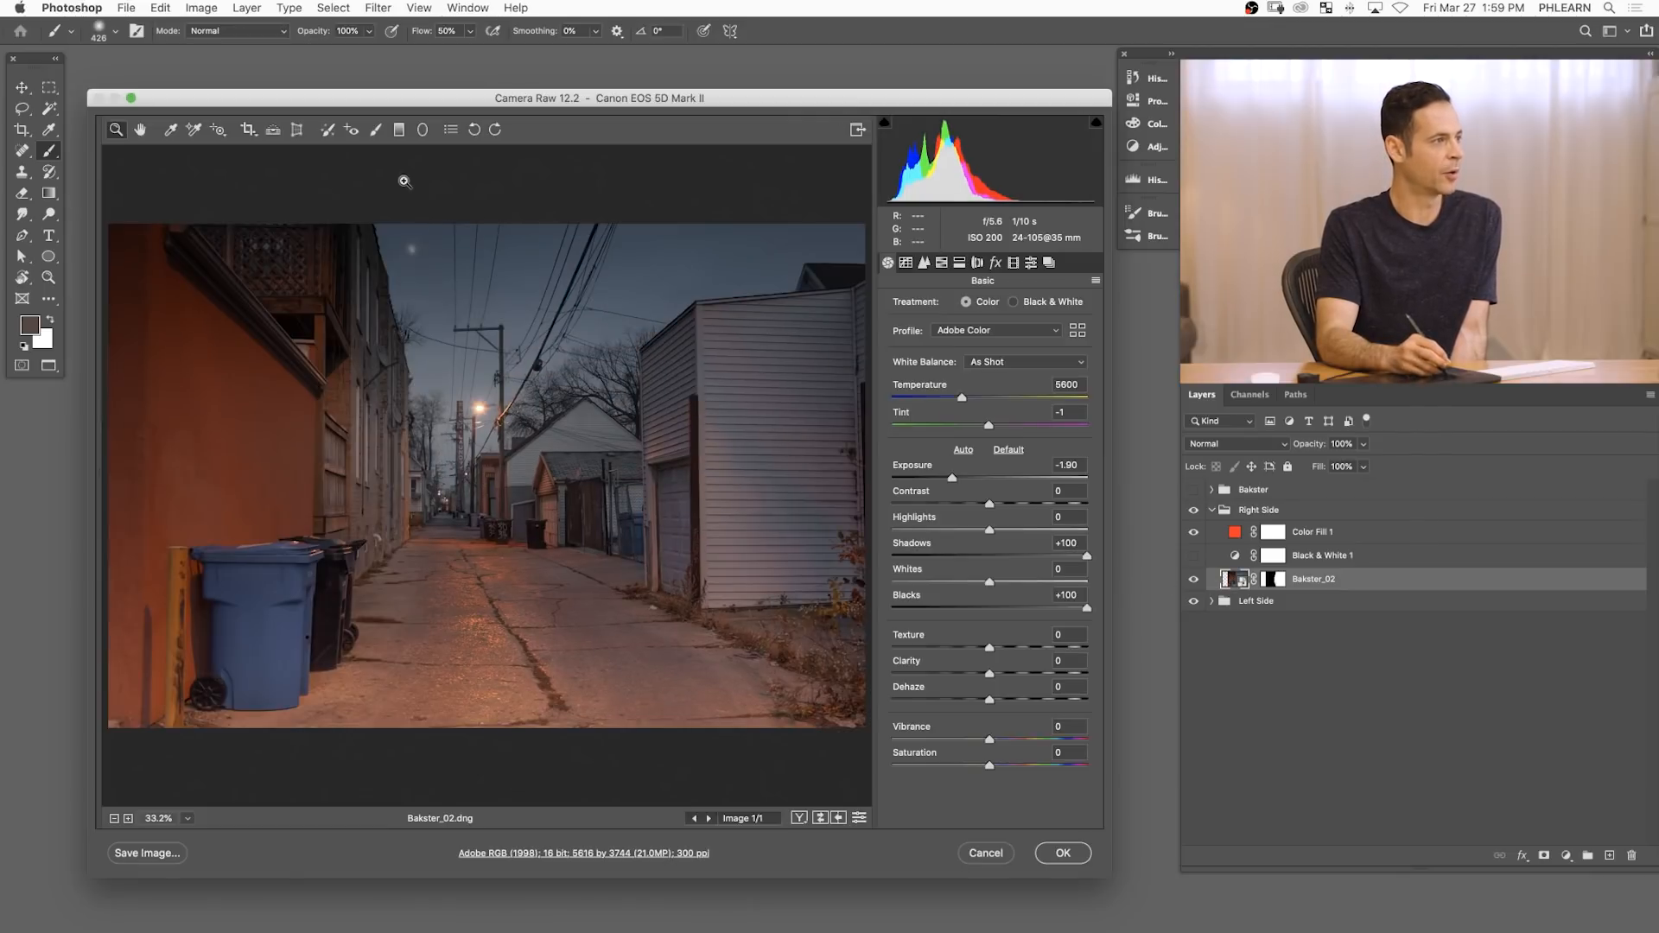
click(376, 130)
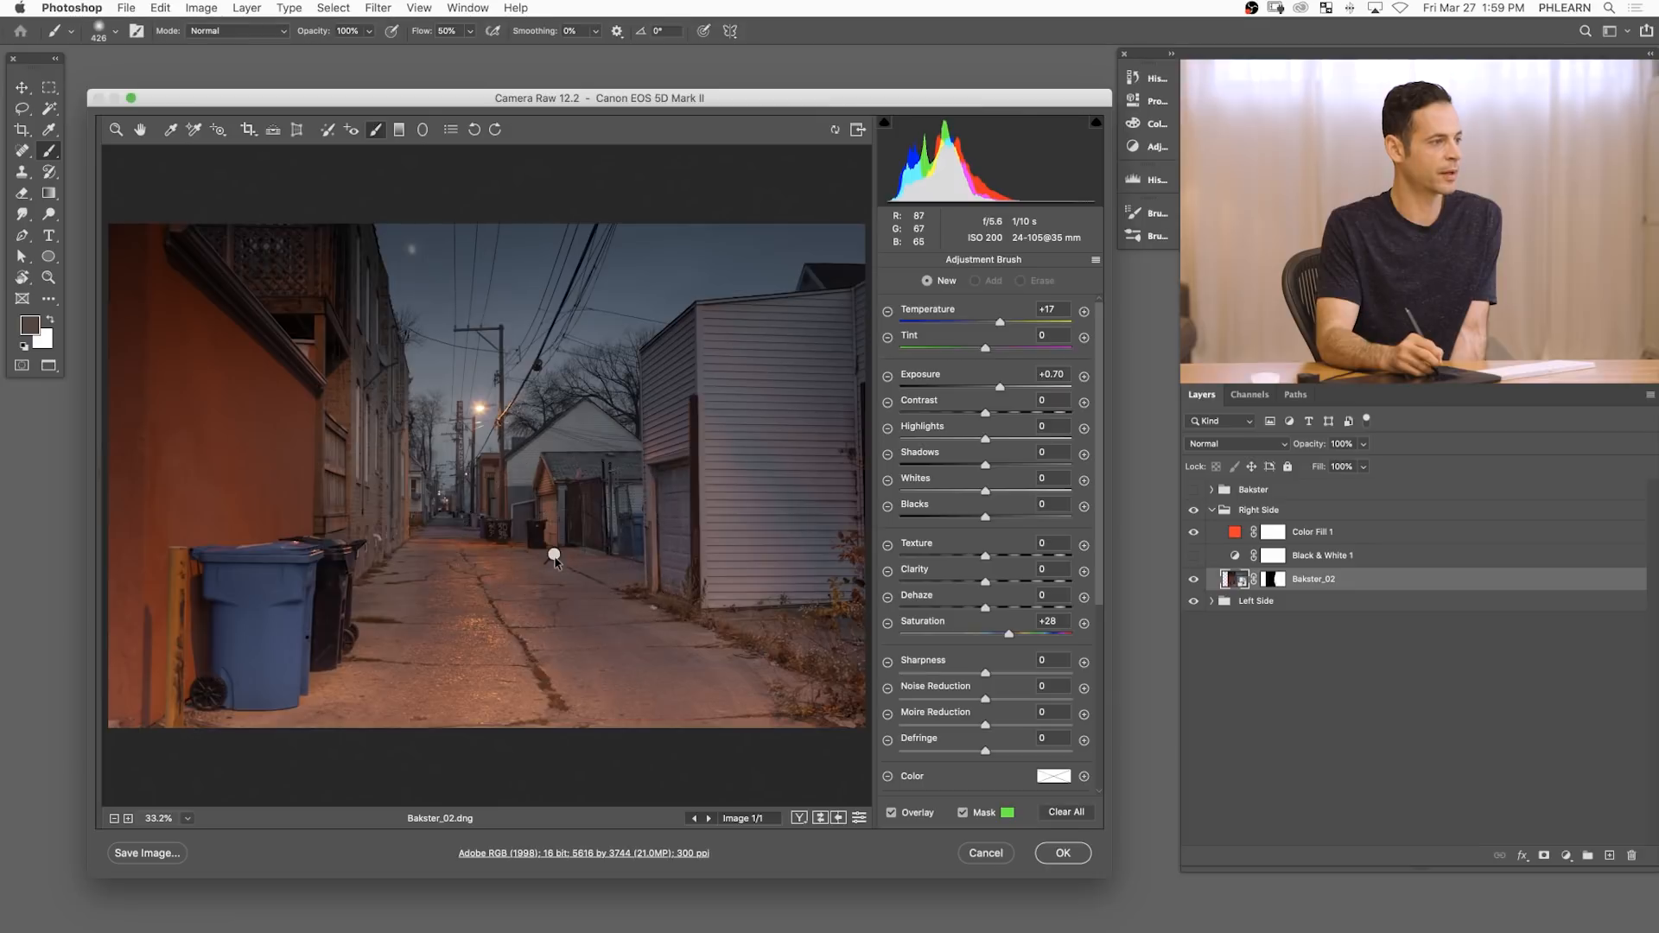
click(554, 557)
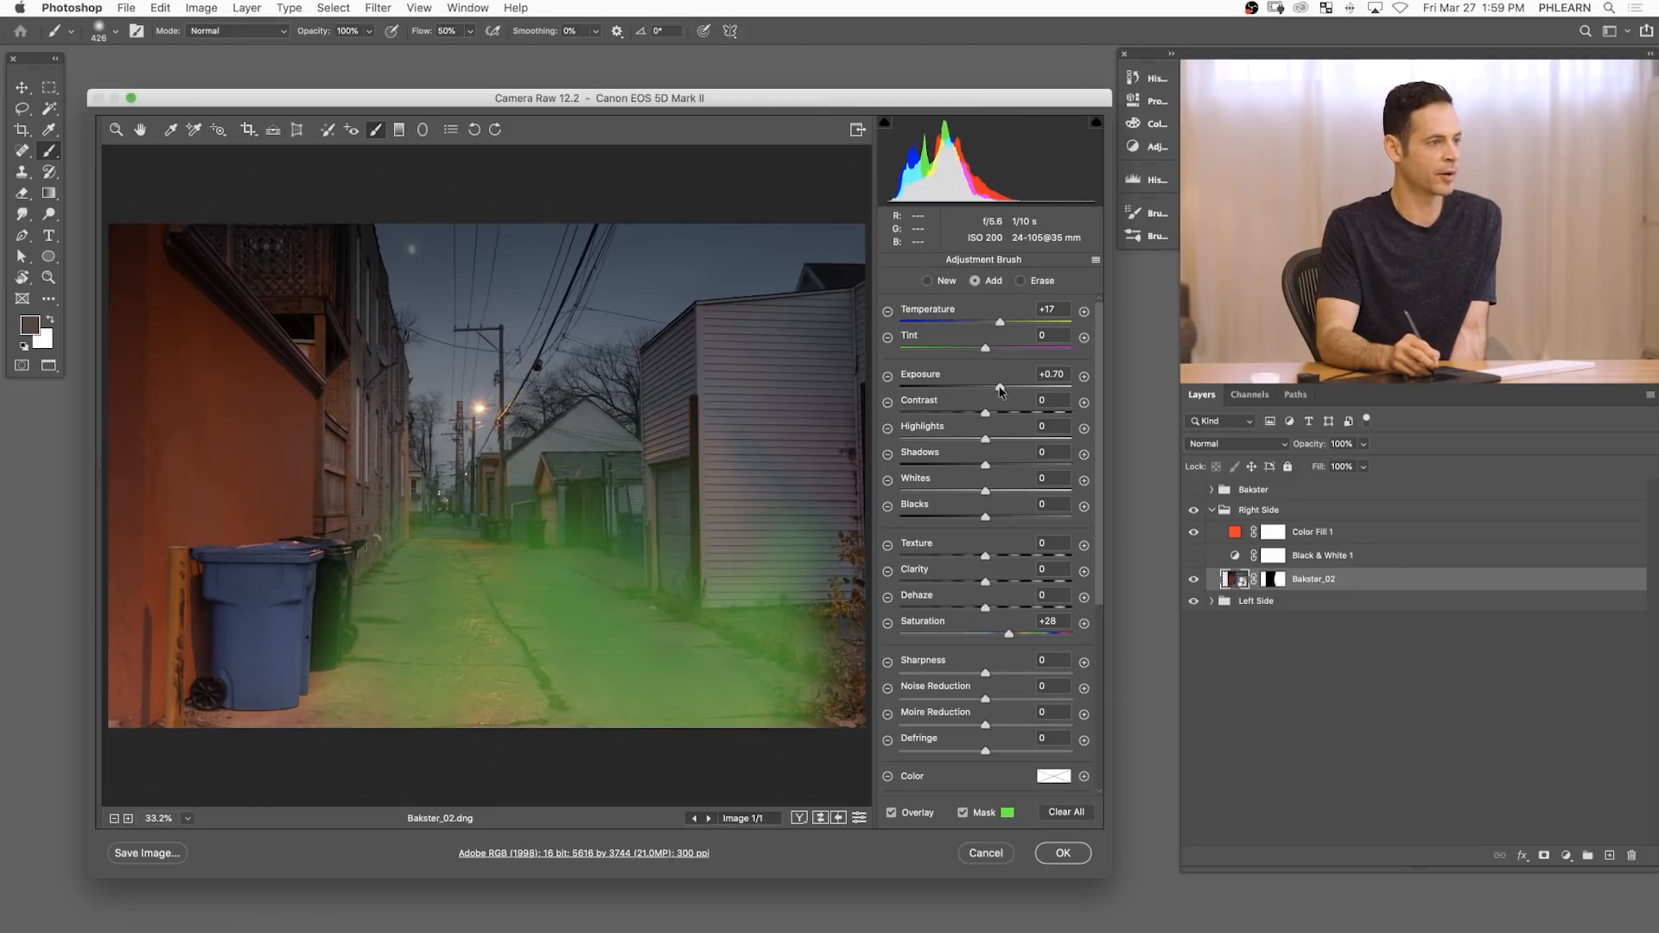
drag(991, 388, 993, 389)
click(1065, 855)
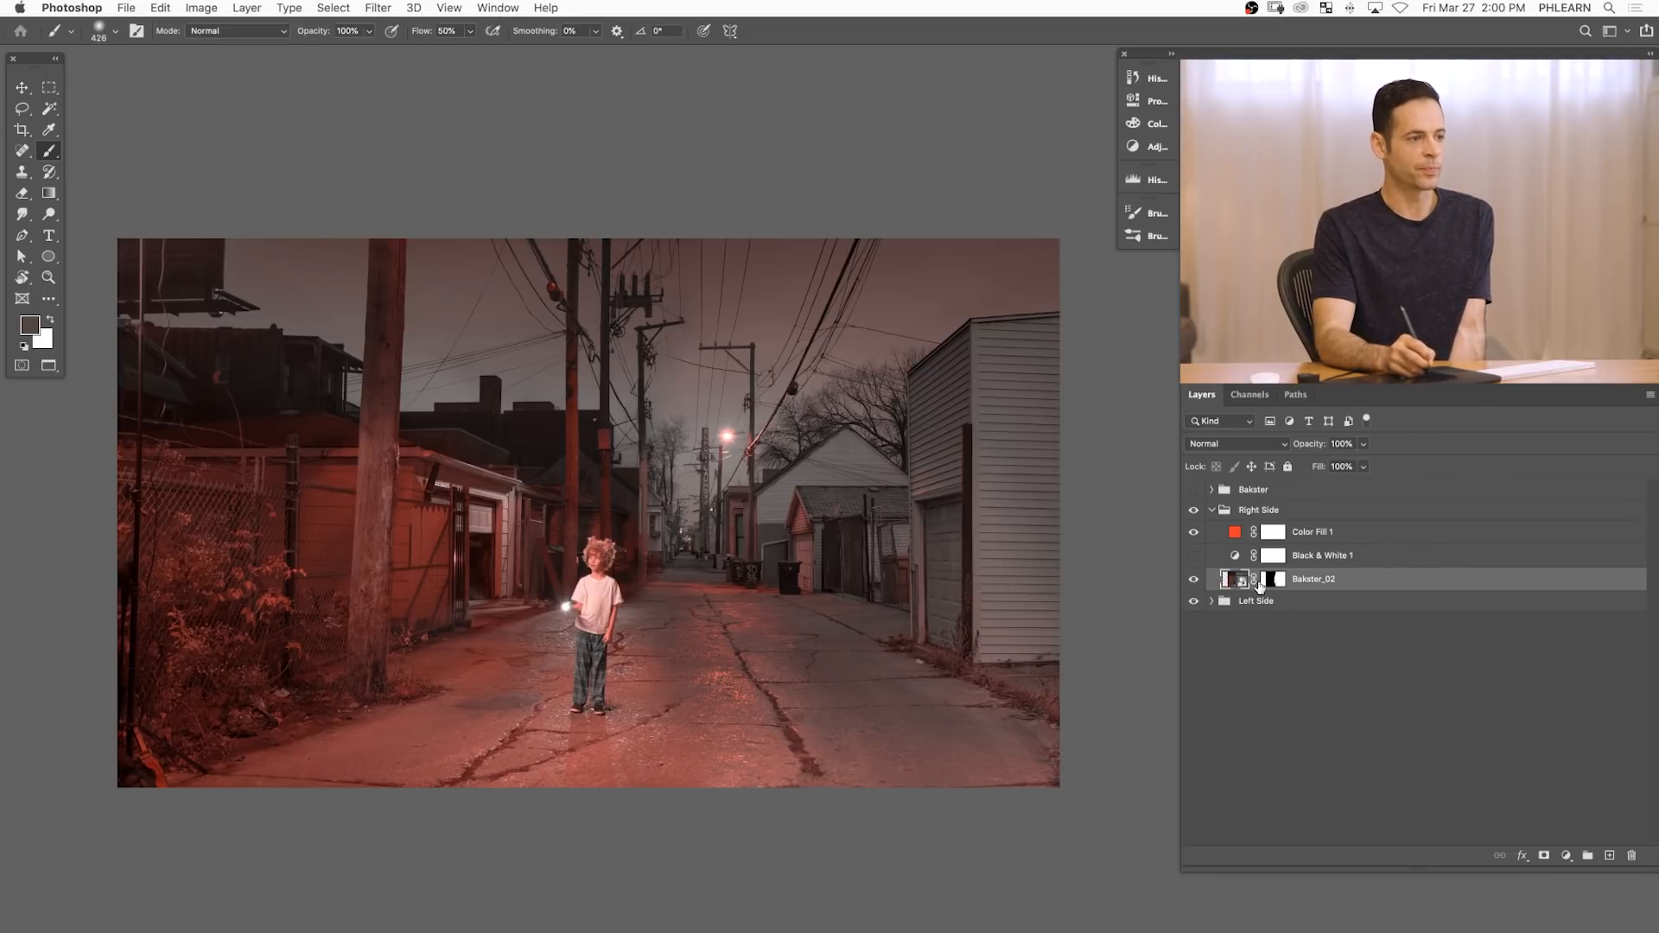
click(1194, 532)
click(1193, 555)
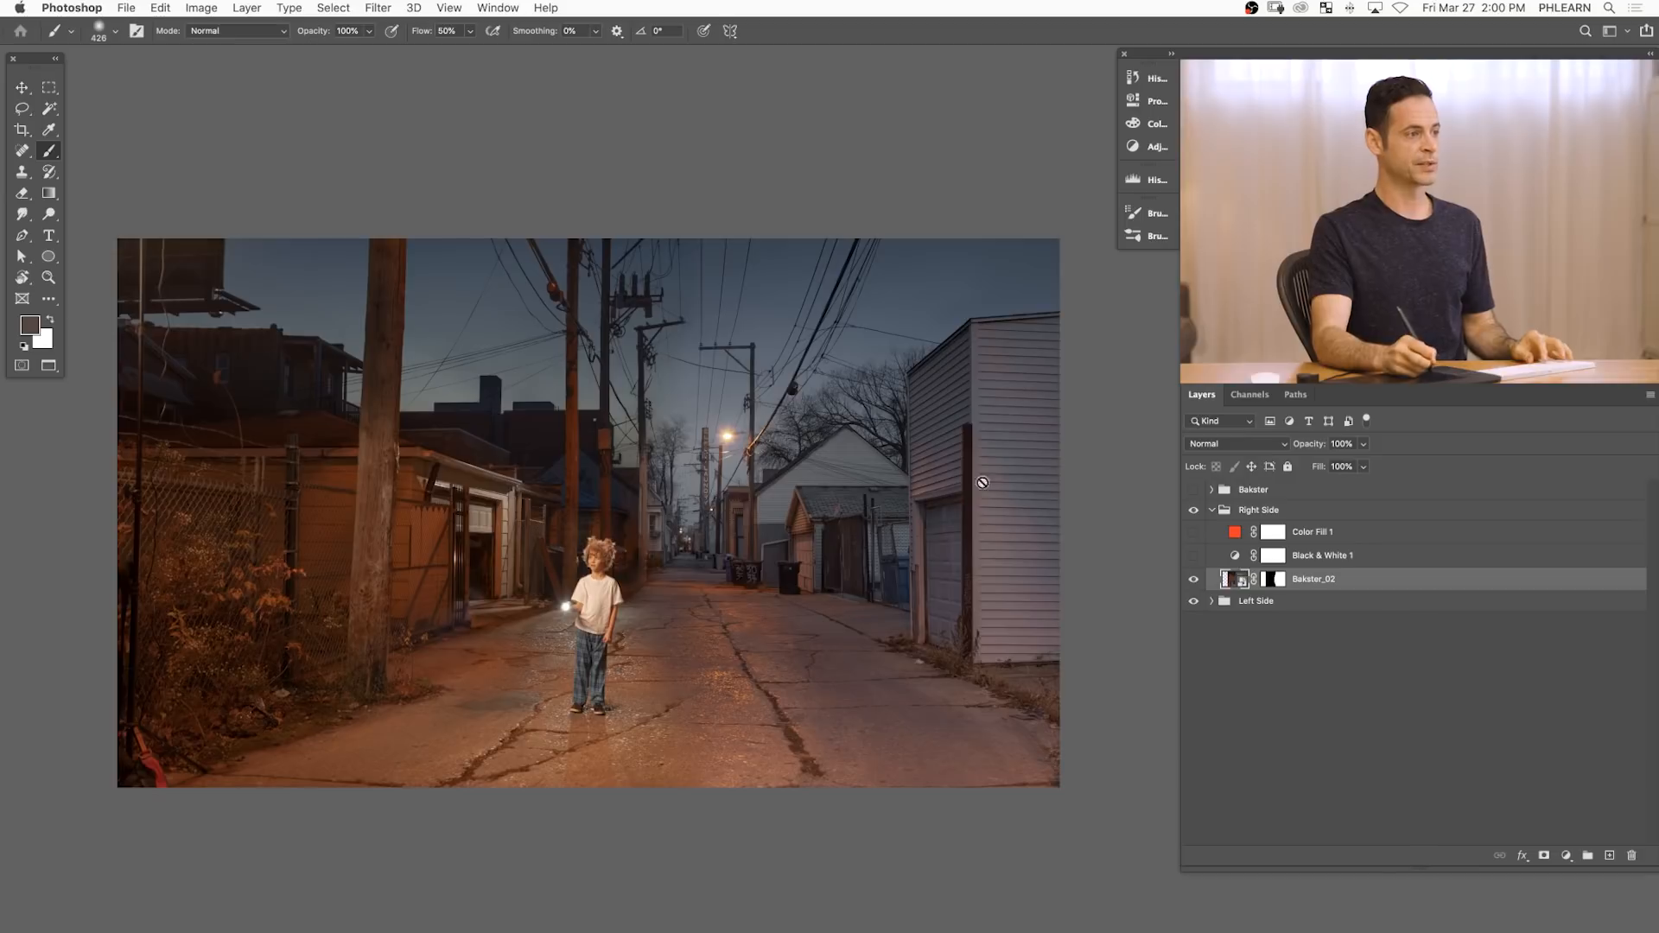
- Add a Hue/Saturation adjustment layer above Bakster_02, clip it to that layer, and shift its Hue to +6
click(1565, 855)
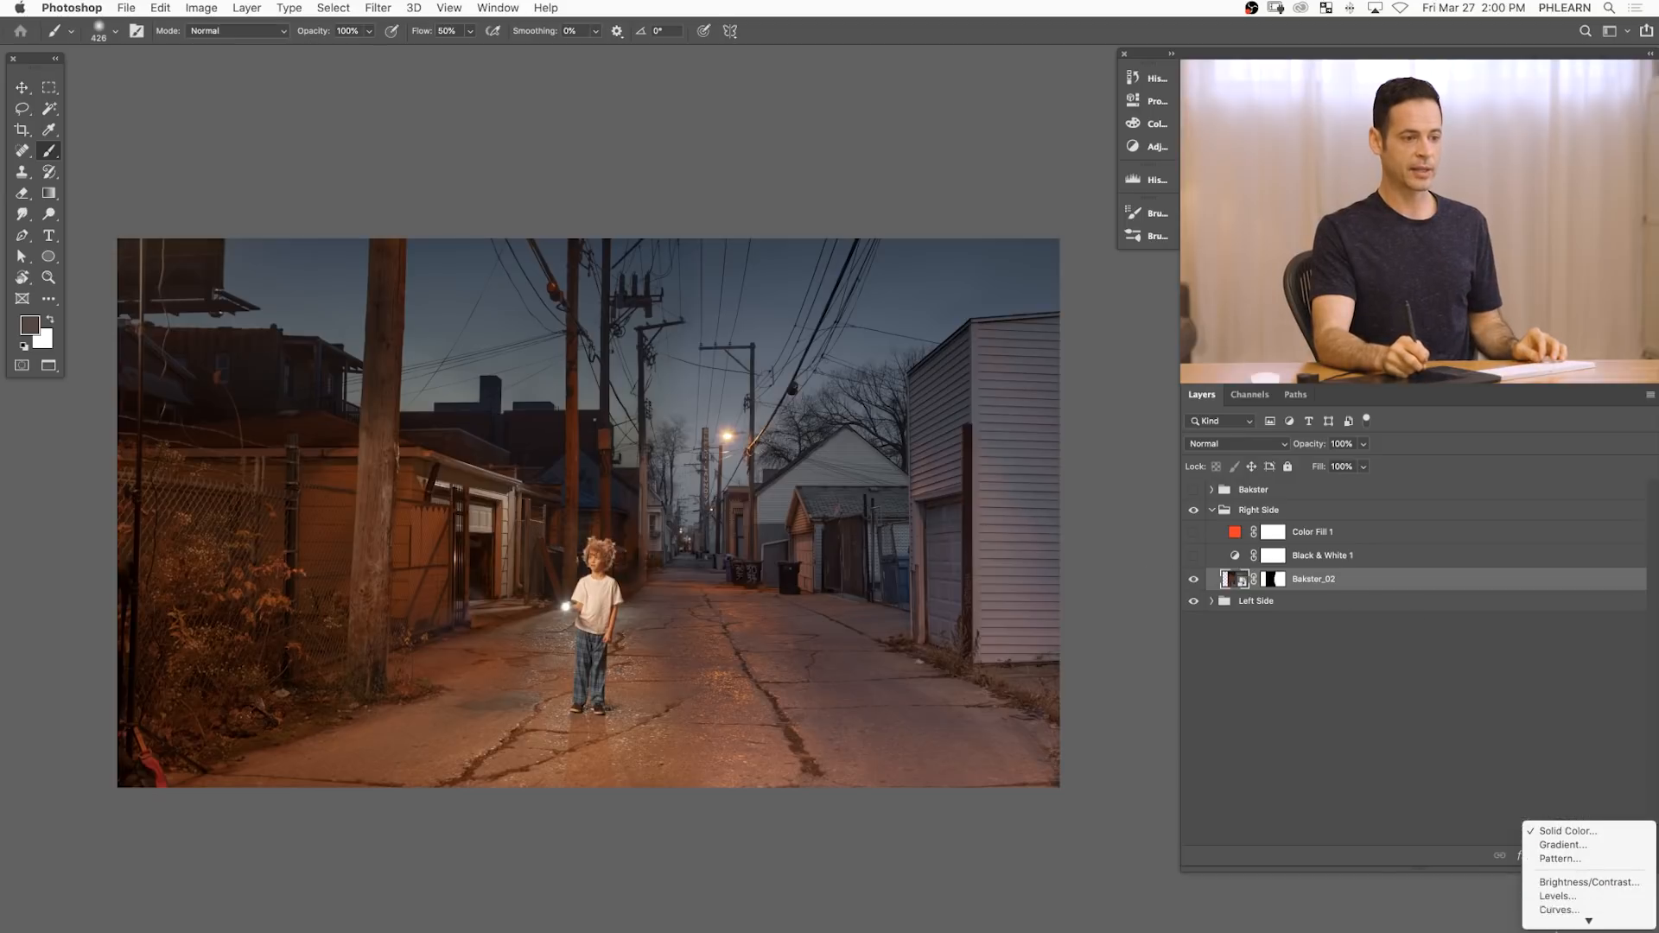
click(1563, 881)
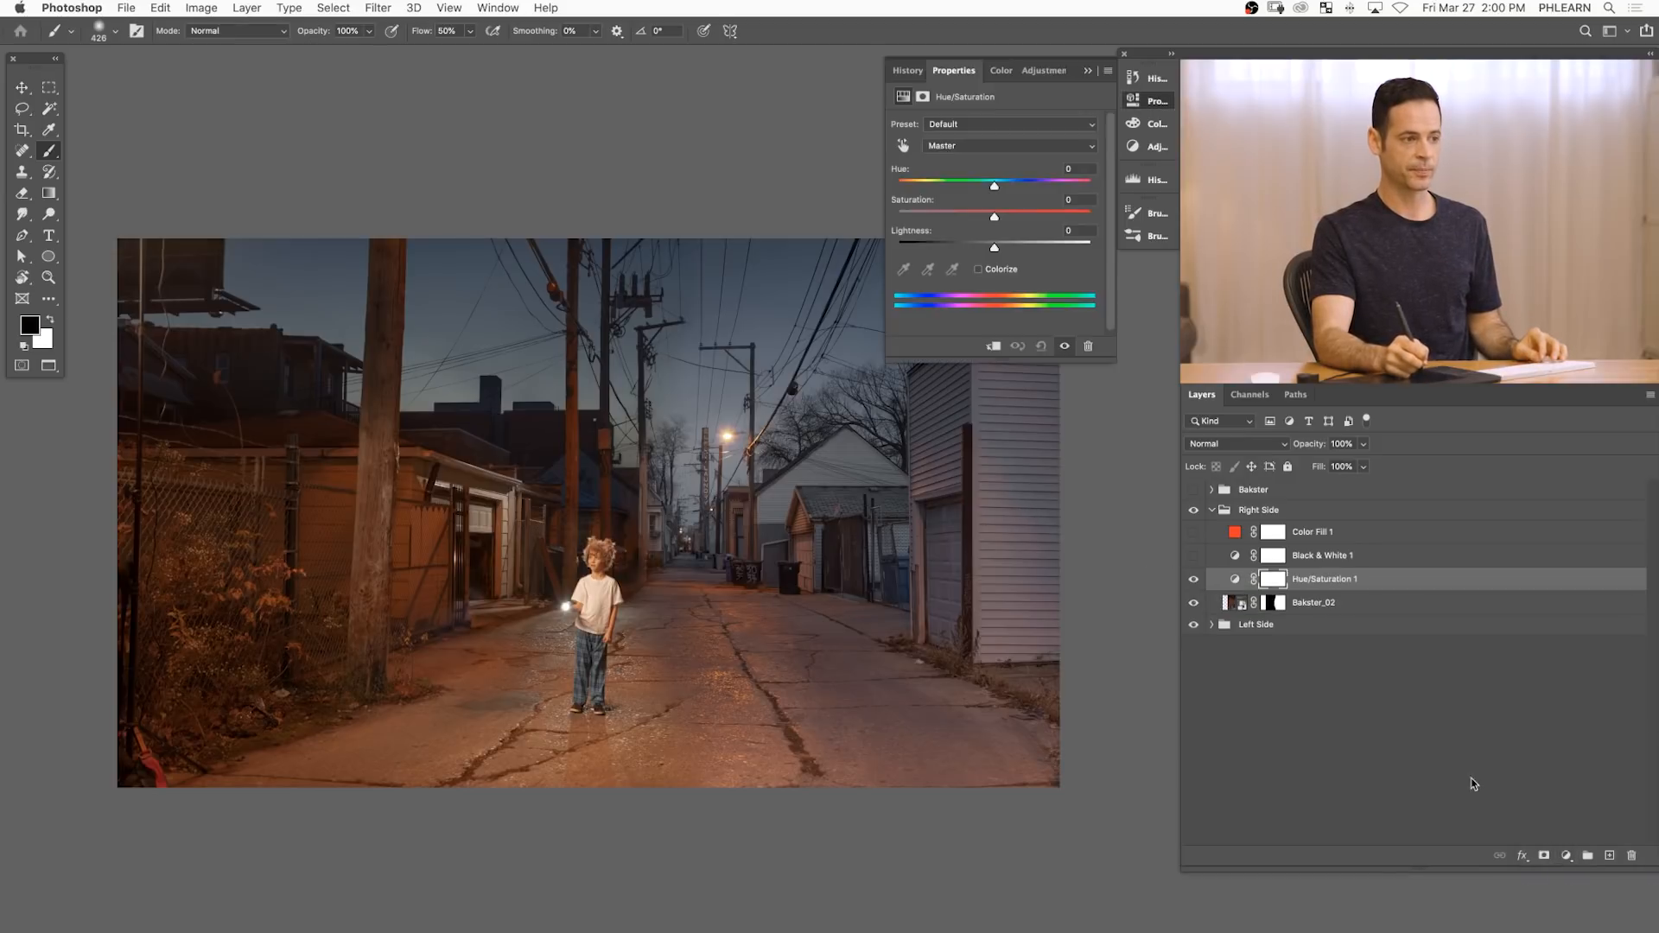
click(995, 347)
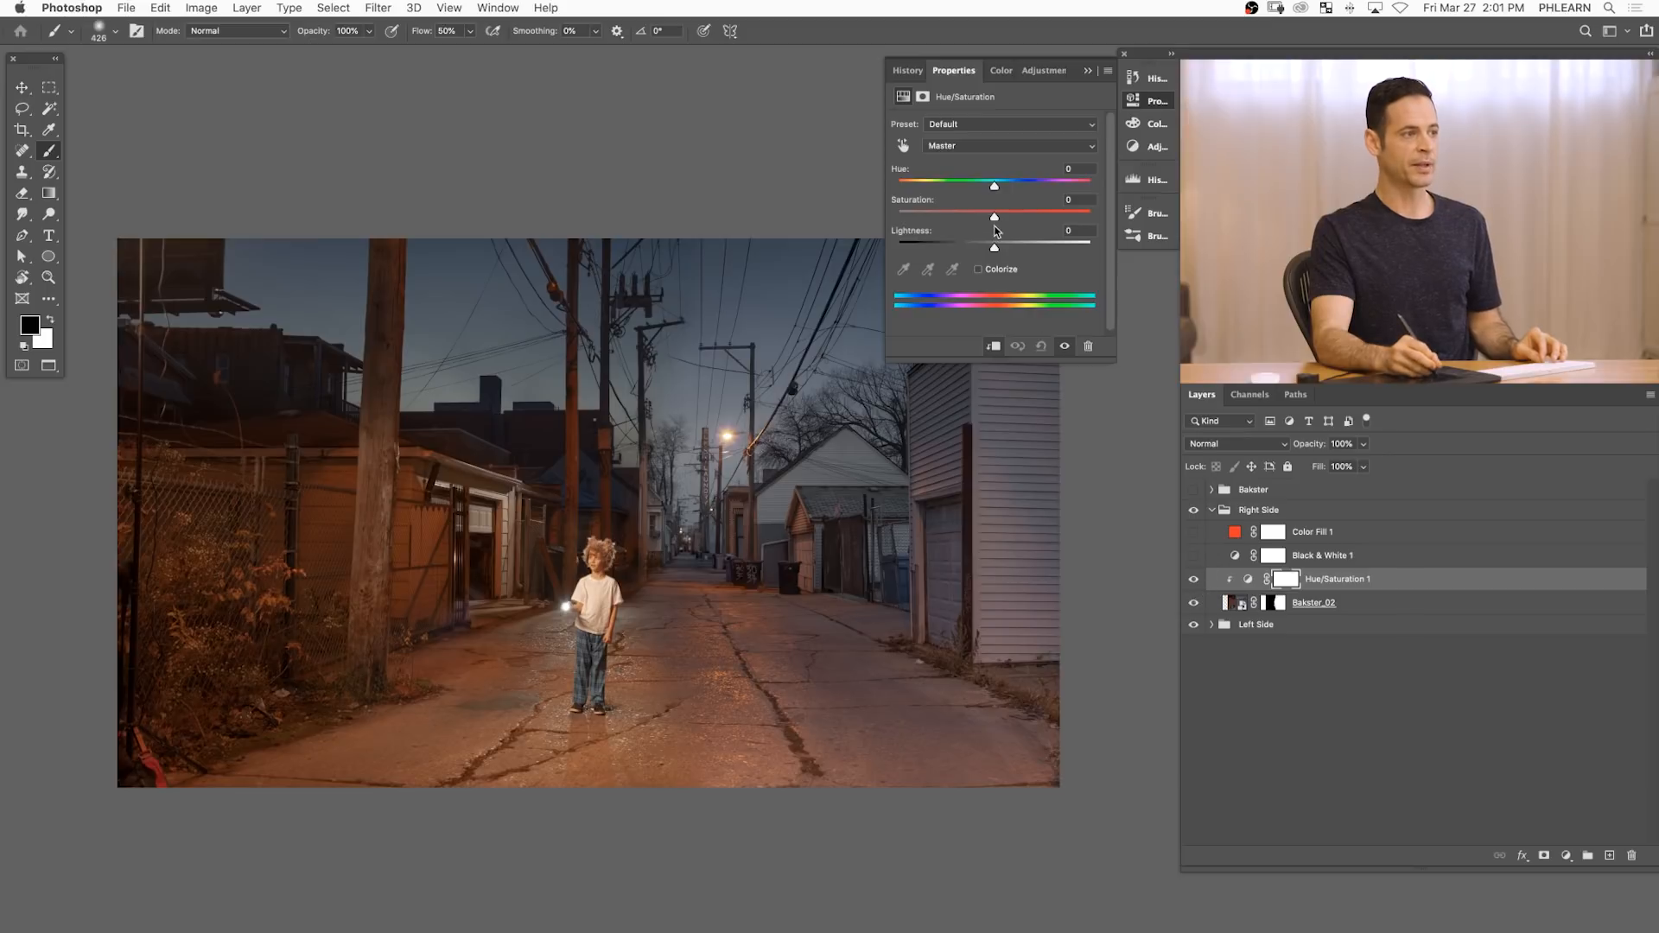
mouse_move(997, 189)
mouse_down()
mouse_move(1080, 192)
mouse_move(886, 186)
mouse_move(1062, 183)
mouse_move(1003, 187)
mouse_up()
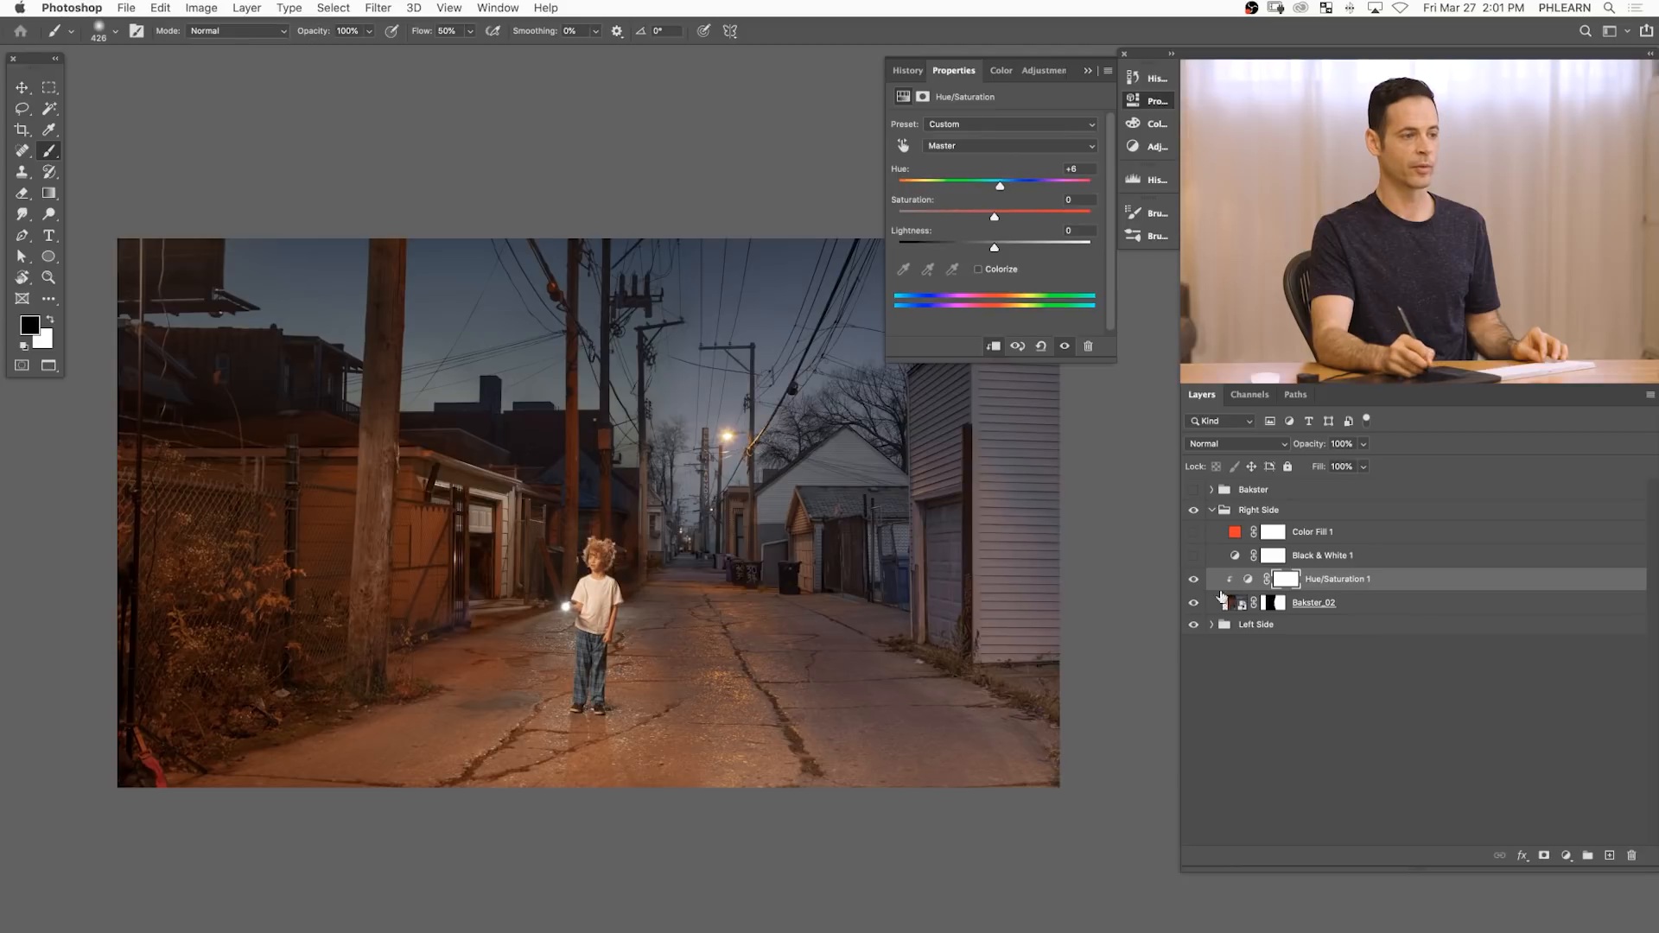
- Unclip the Hue/Saturation adjustment, shift its Hue to +77 to tint the whole image, and clip it to Bakster_02 again
click(994, 346)
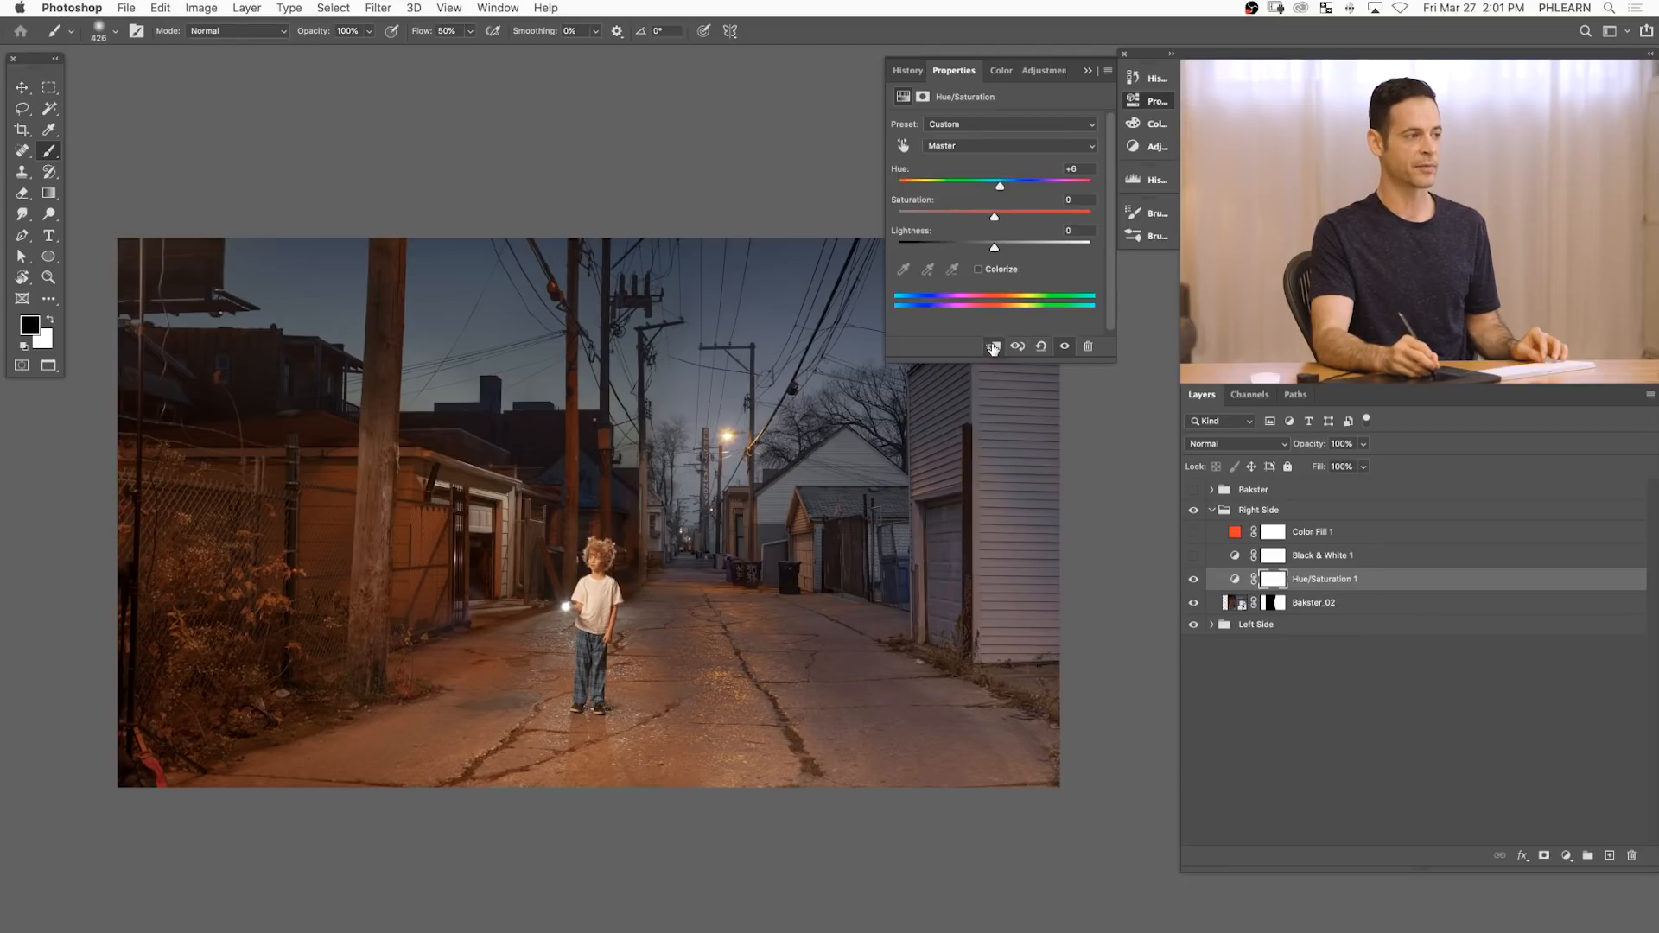
drag(978, 190, 1051, 186)
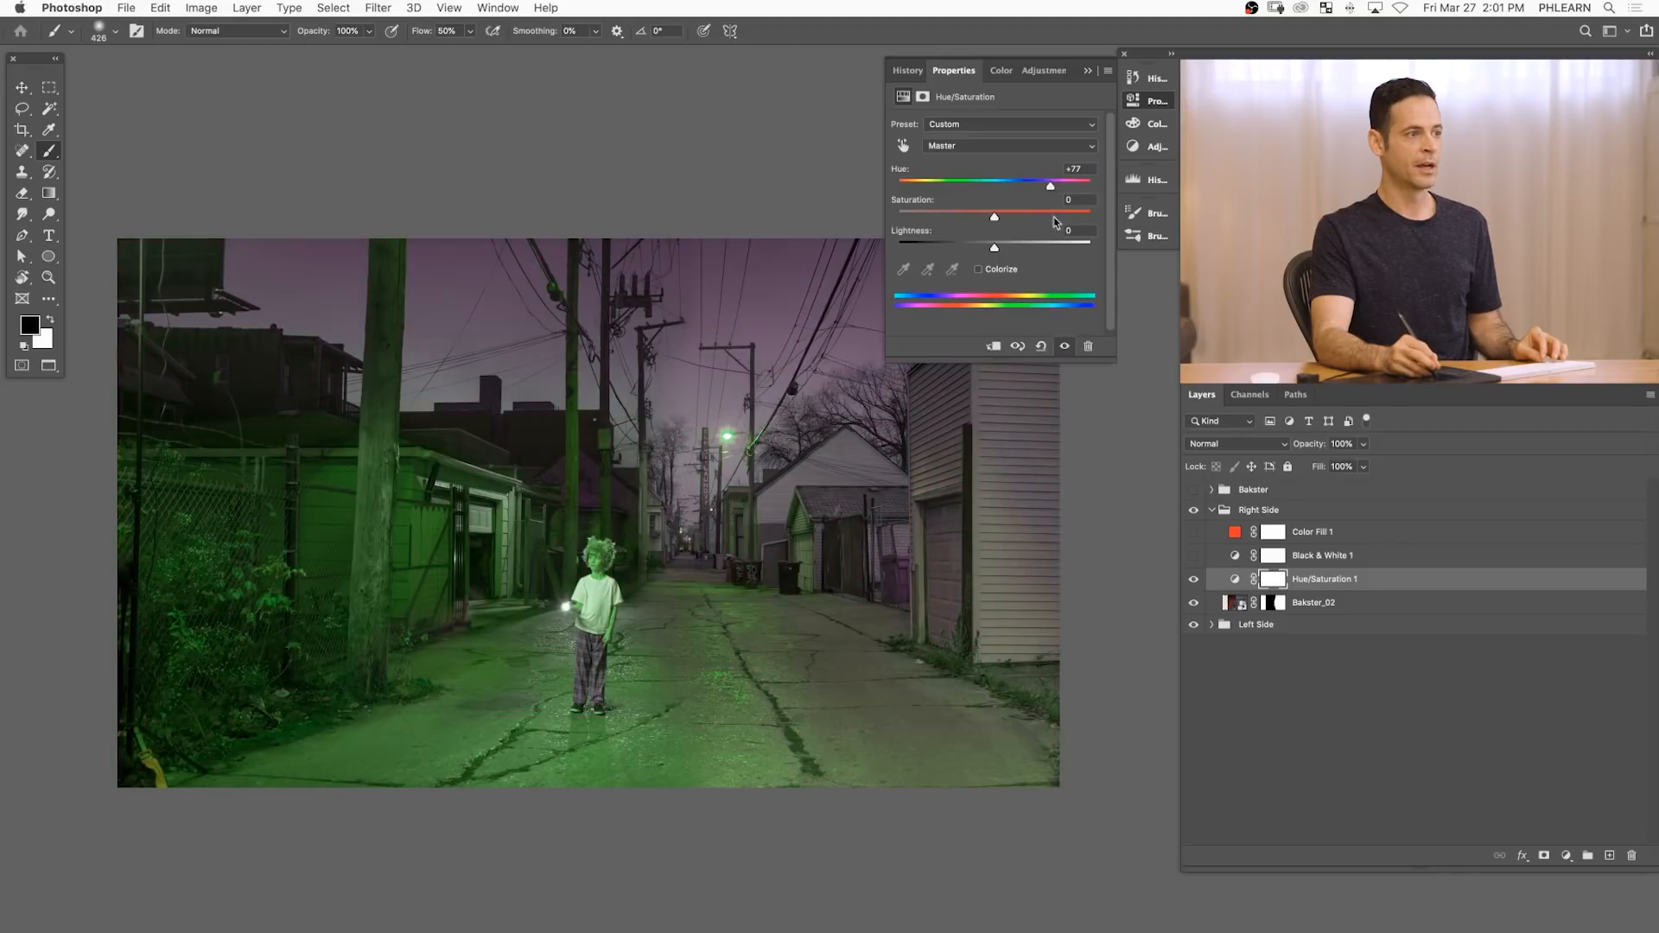
click(993, 347)
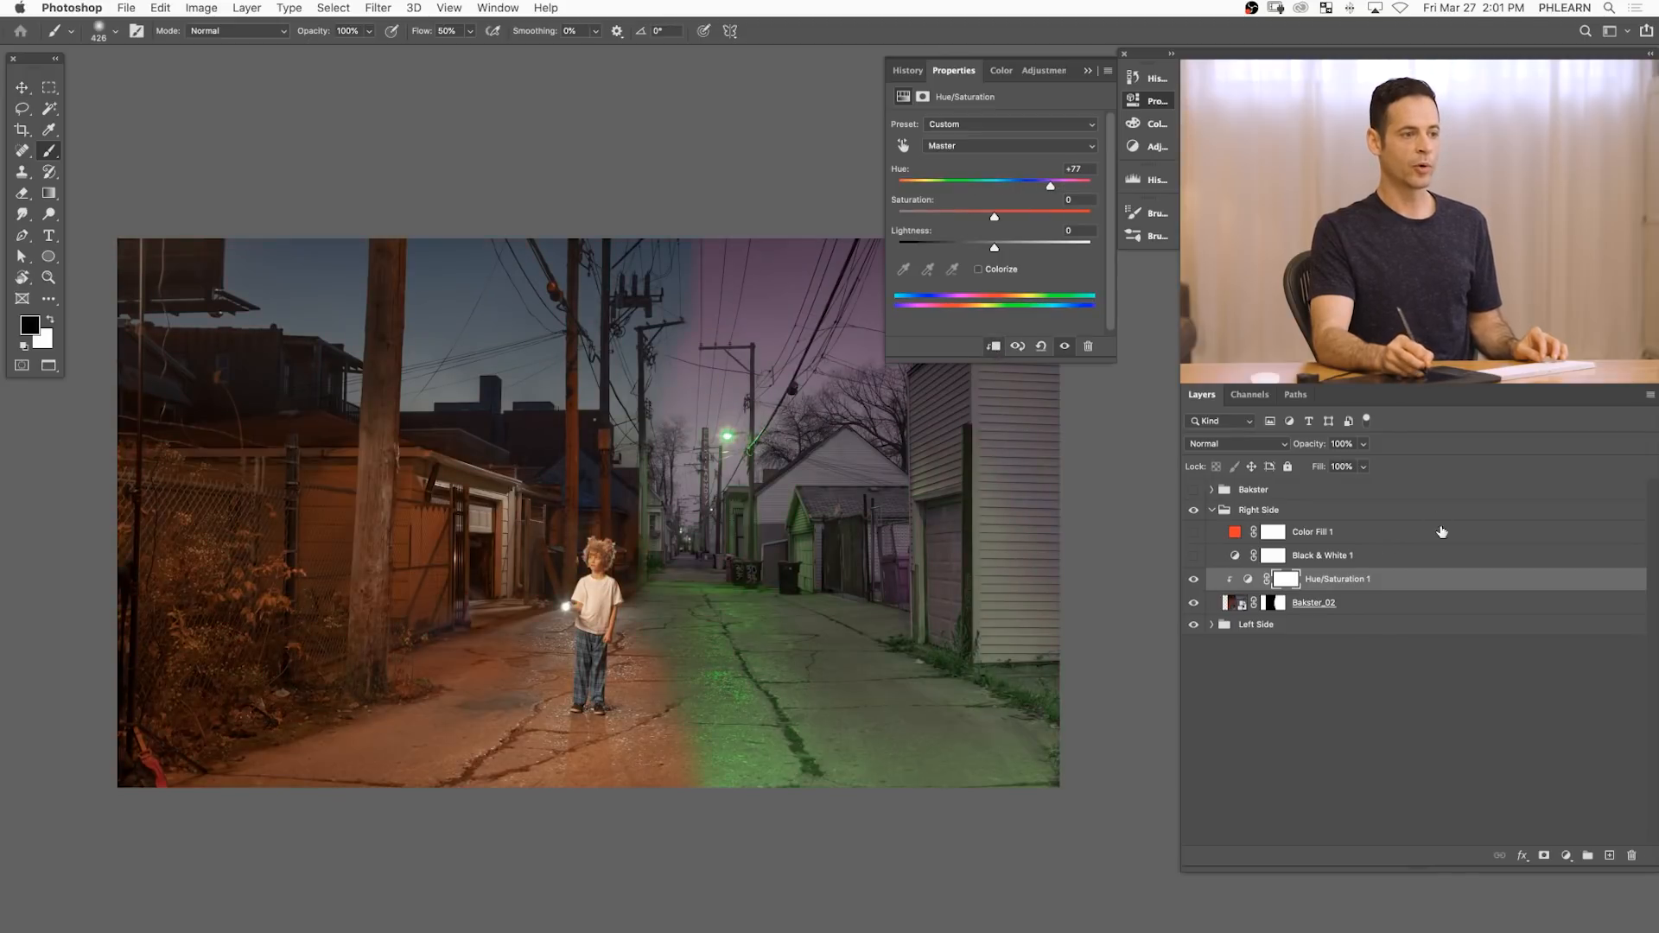
- Release the Hue/Saturation layer's clipping mask, shift its Hue to -40, and recreate the clipping mask on Bakster_02
right_click(1412, 581)
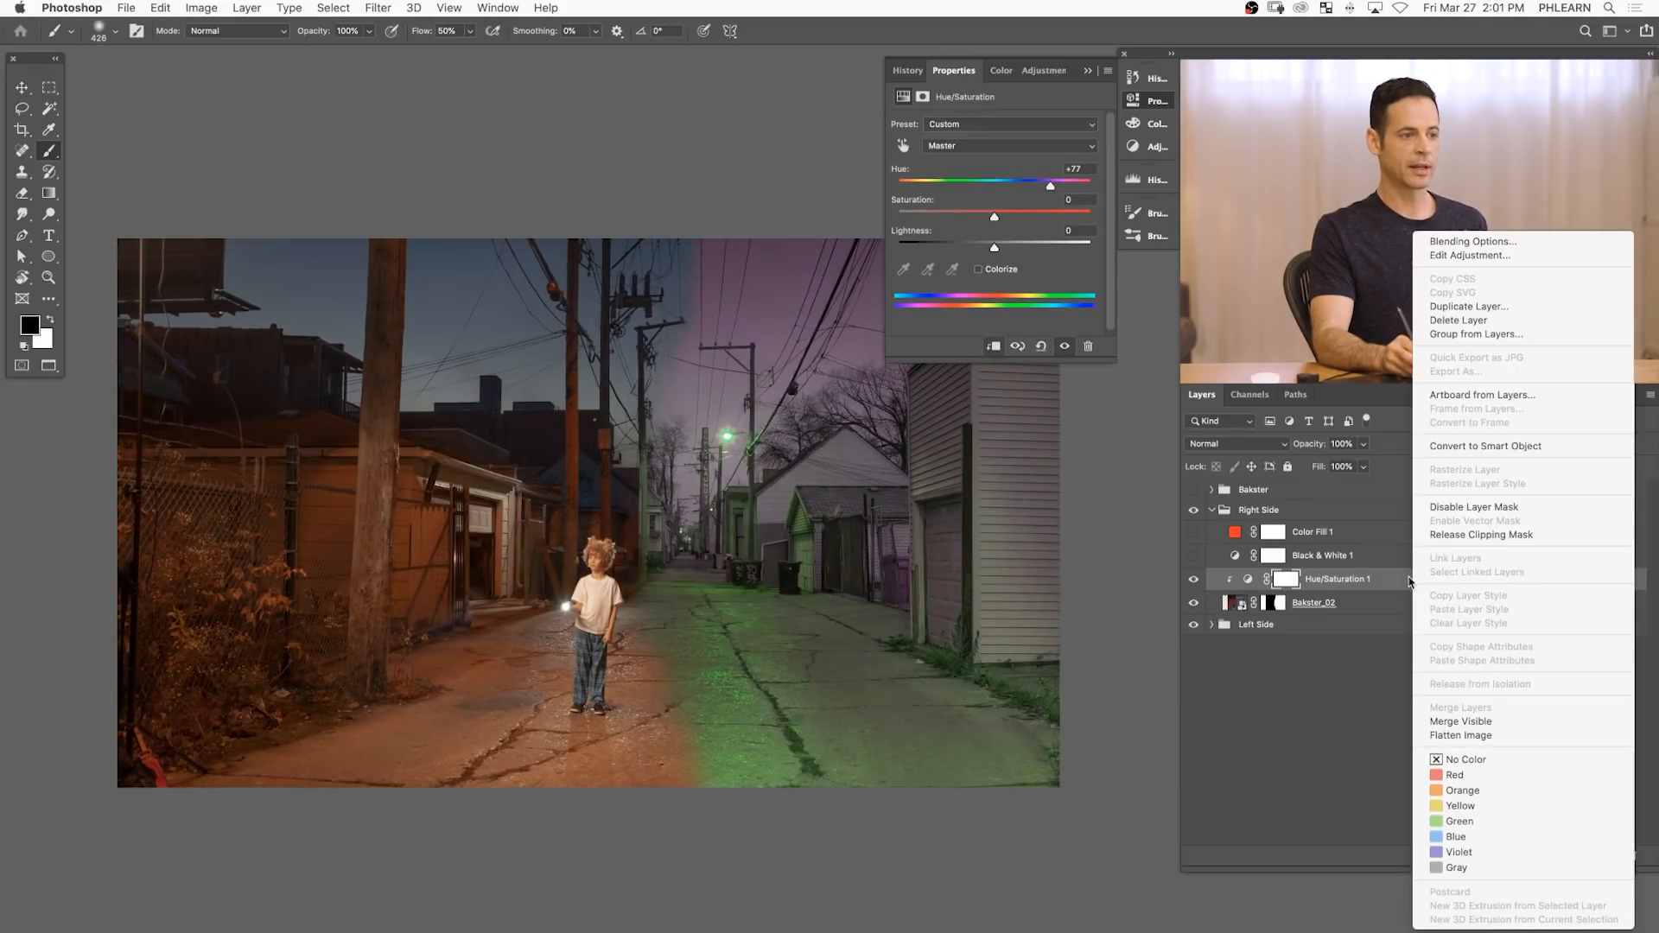
click(1479, 534)
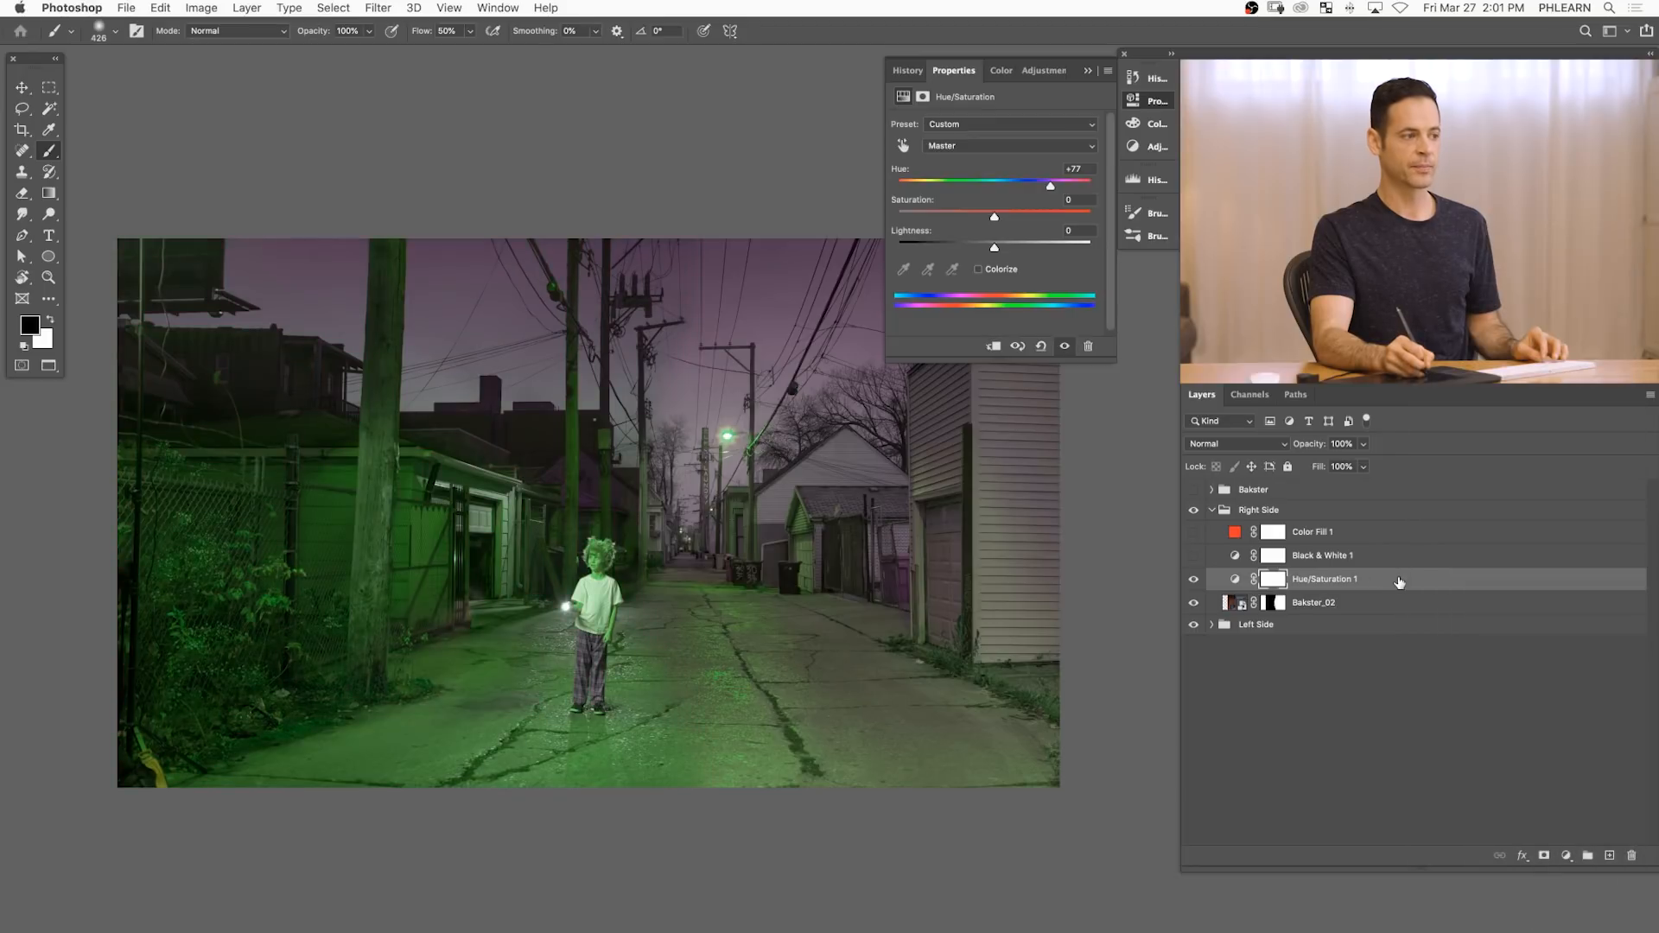
mouse_move(974, 185)
mouse_down()
mouse_move(1087, 189)
mouse_move(955, 186)
mouse_up()
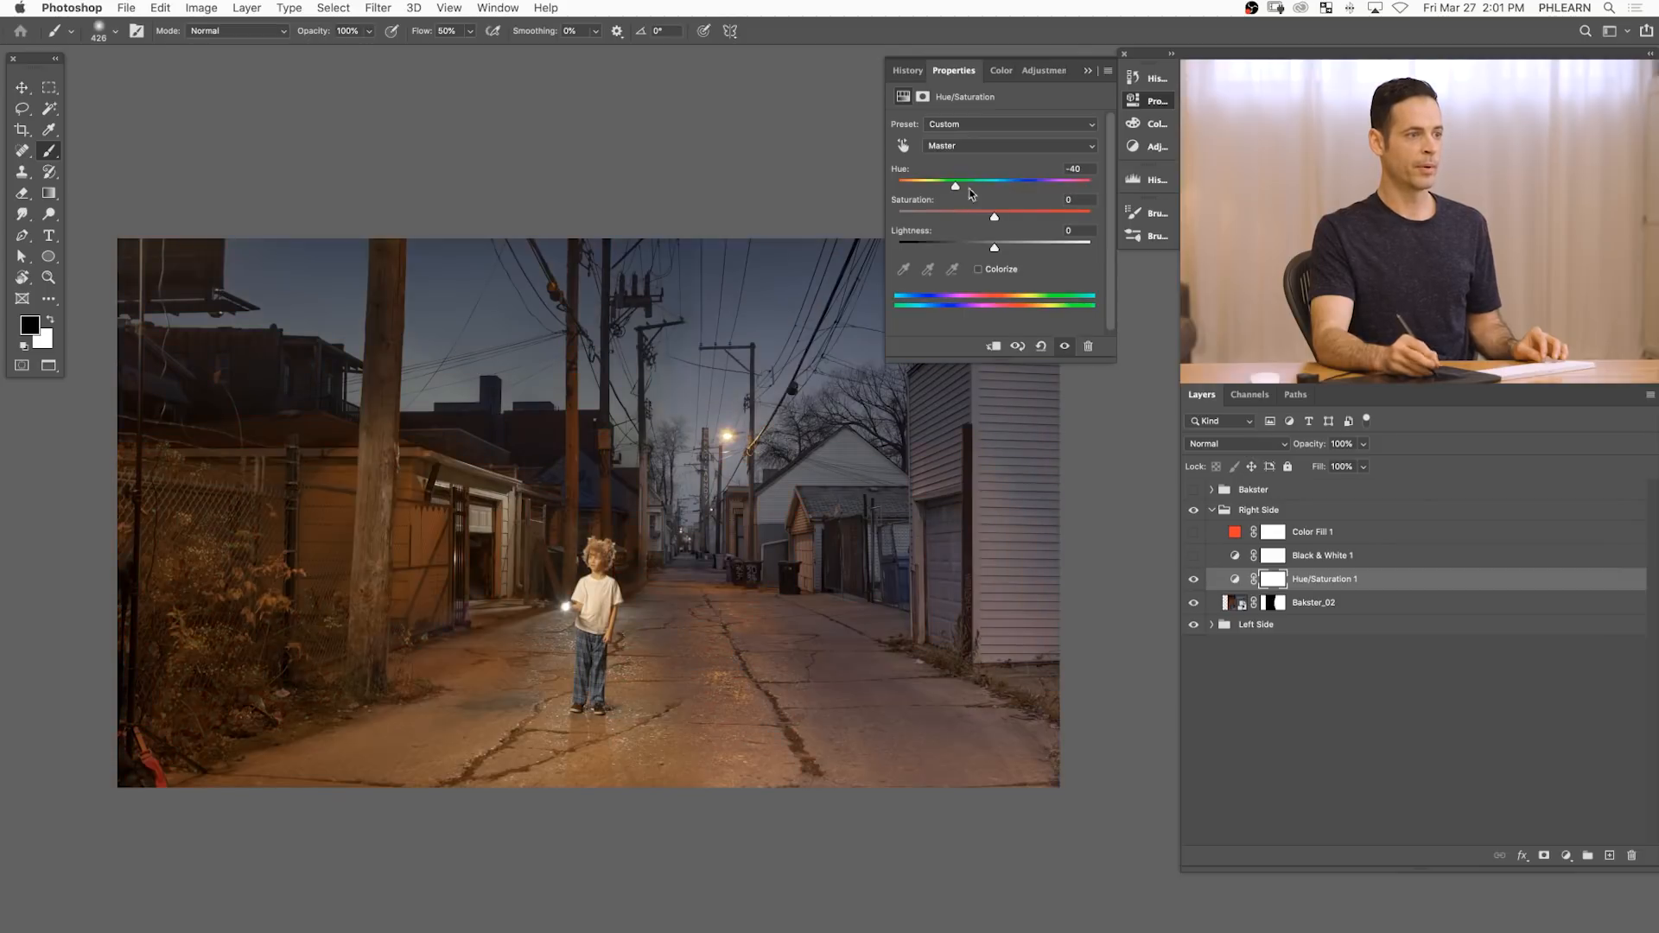
right_click(1379, 583)
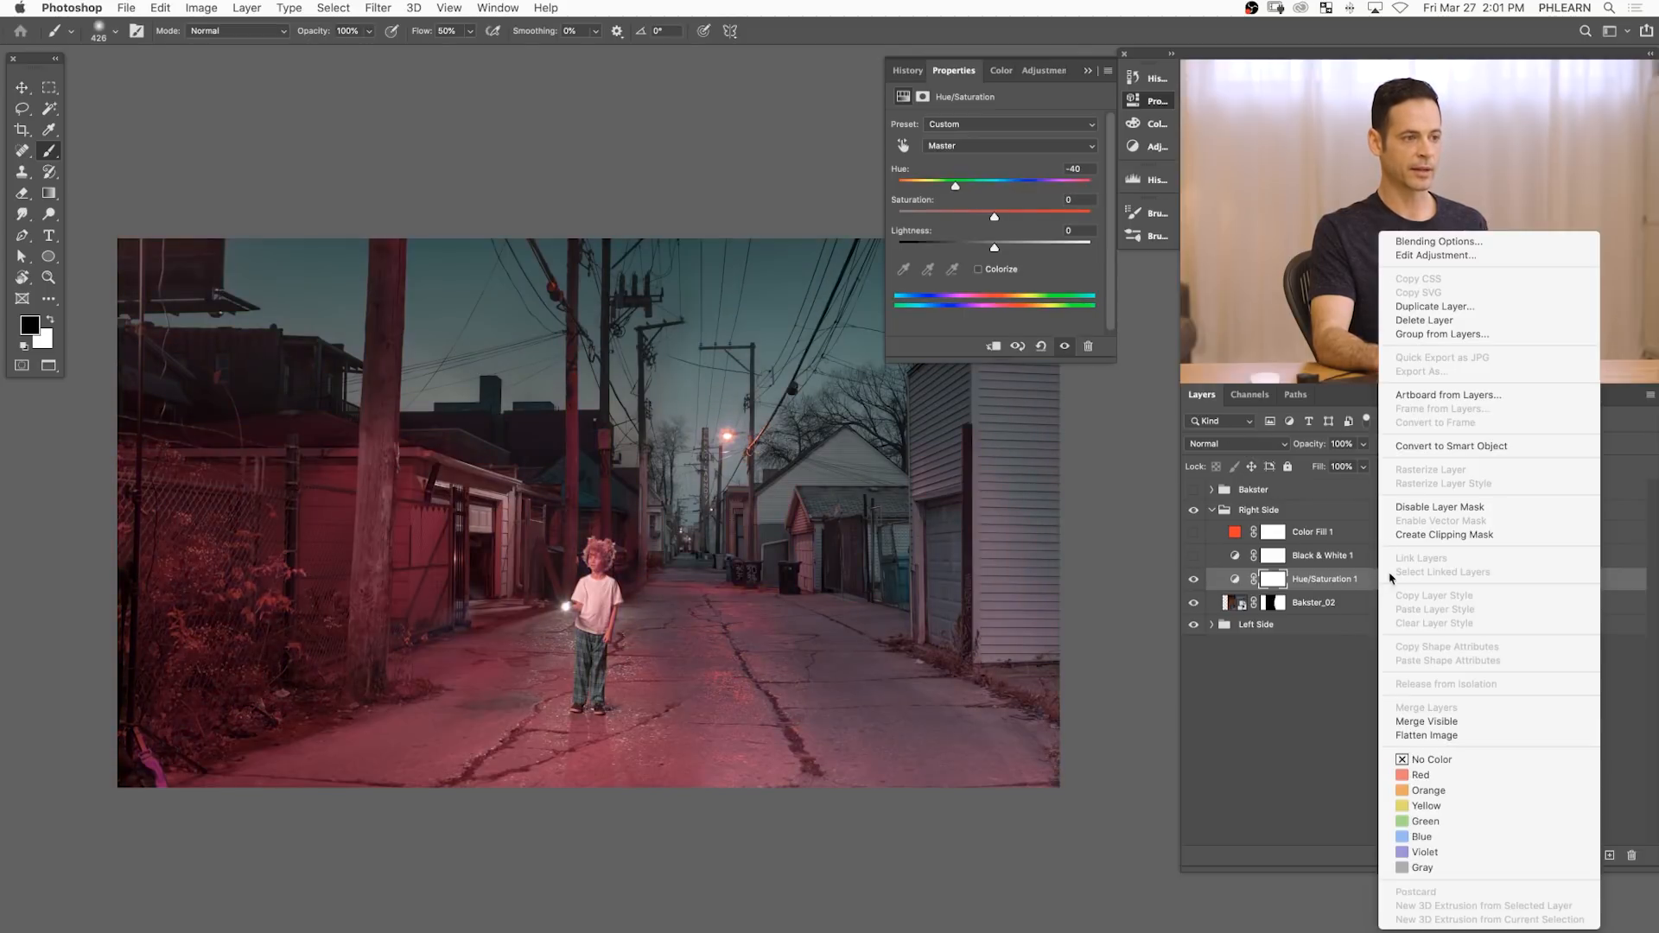
click(1431, 534)
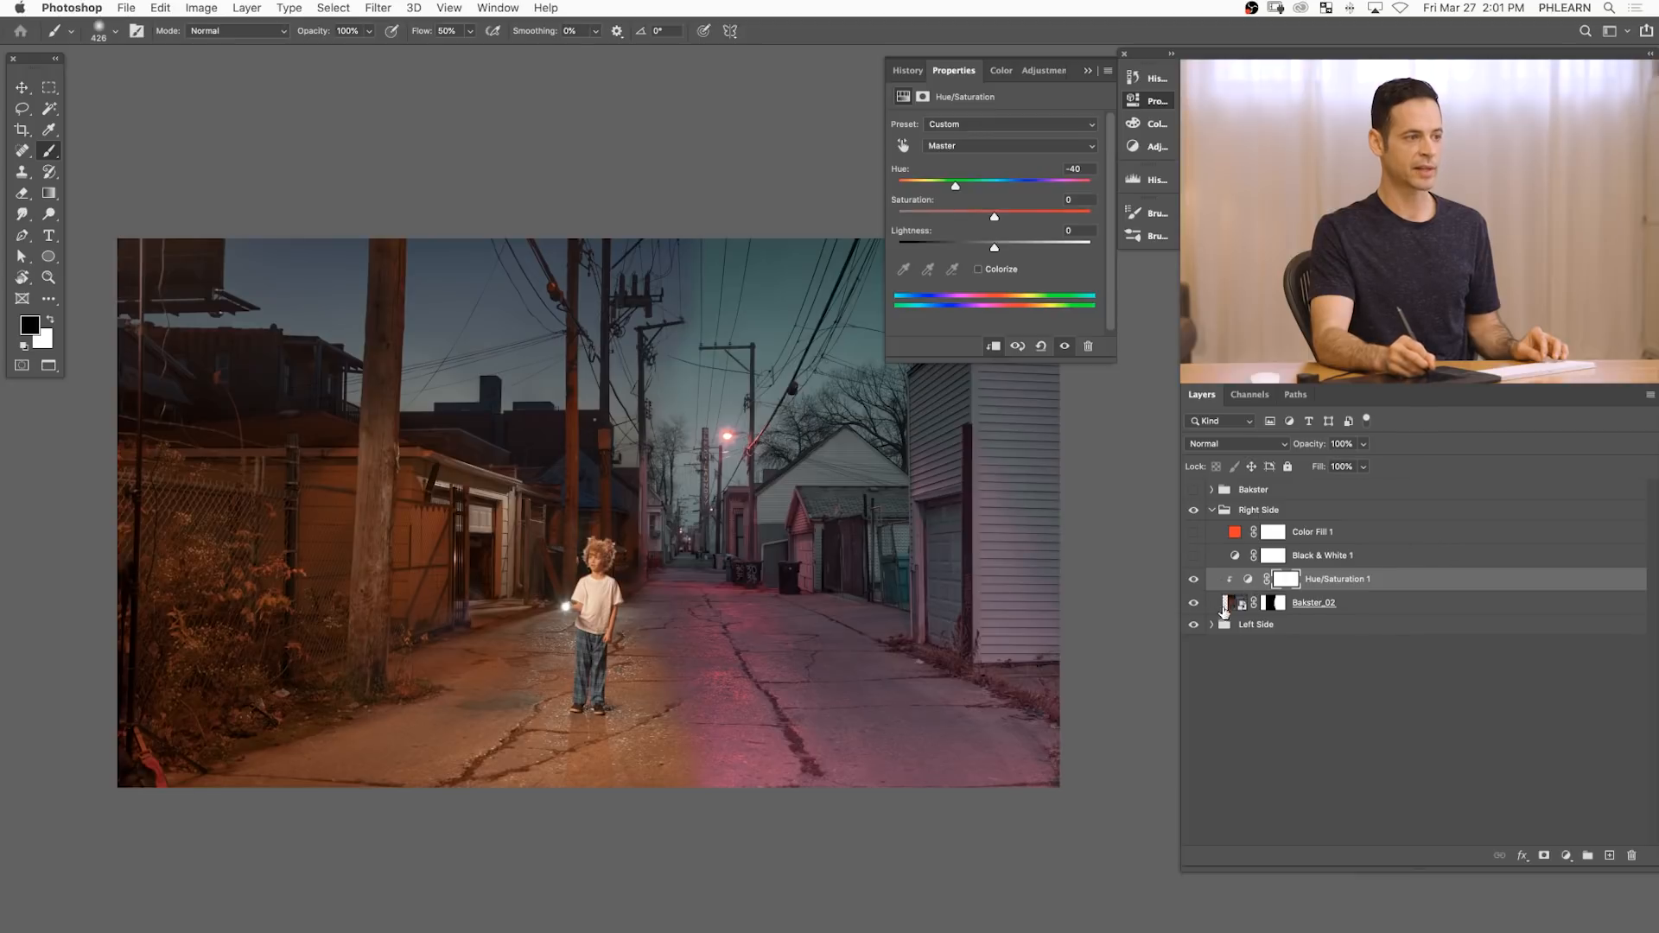
- Set the Hue/Saturation layer's Hue to -10, invert its mask to black, and paint white over the distant buildings around the street light
drag(966, 190, 996, 193)
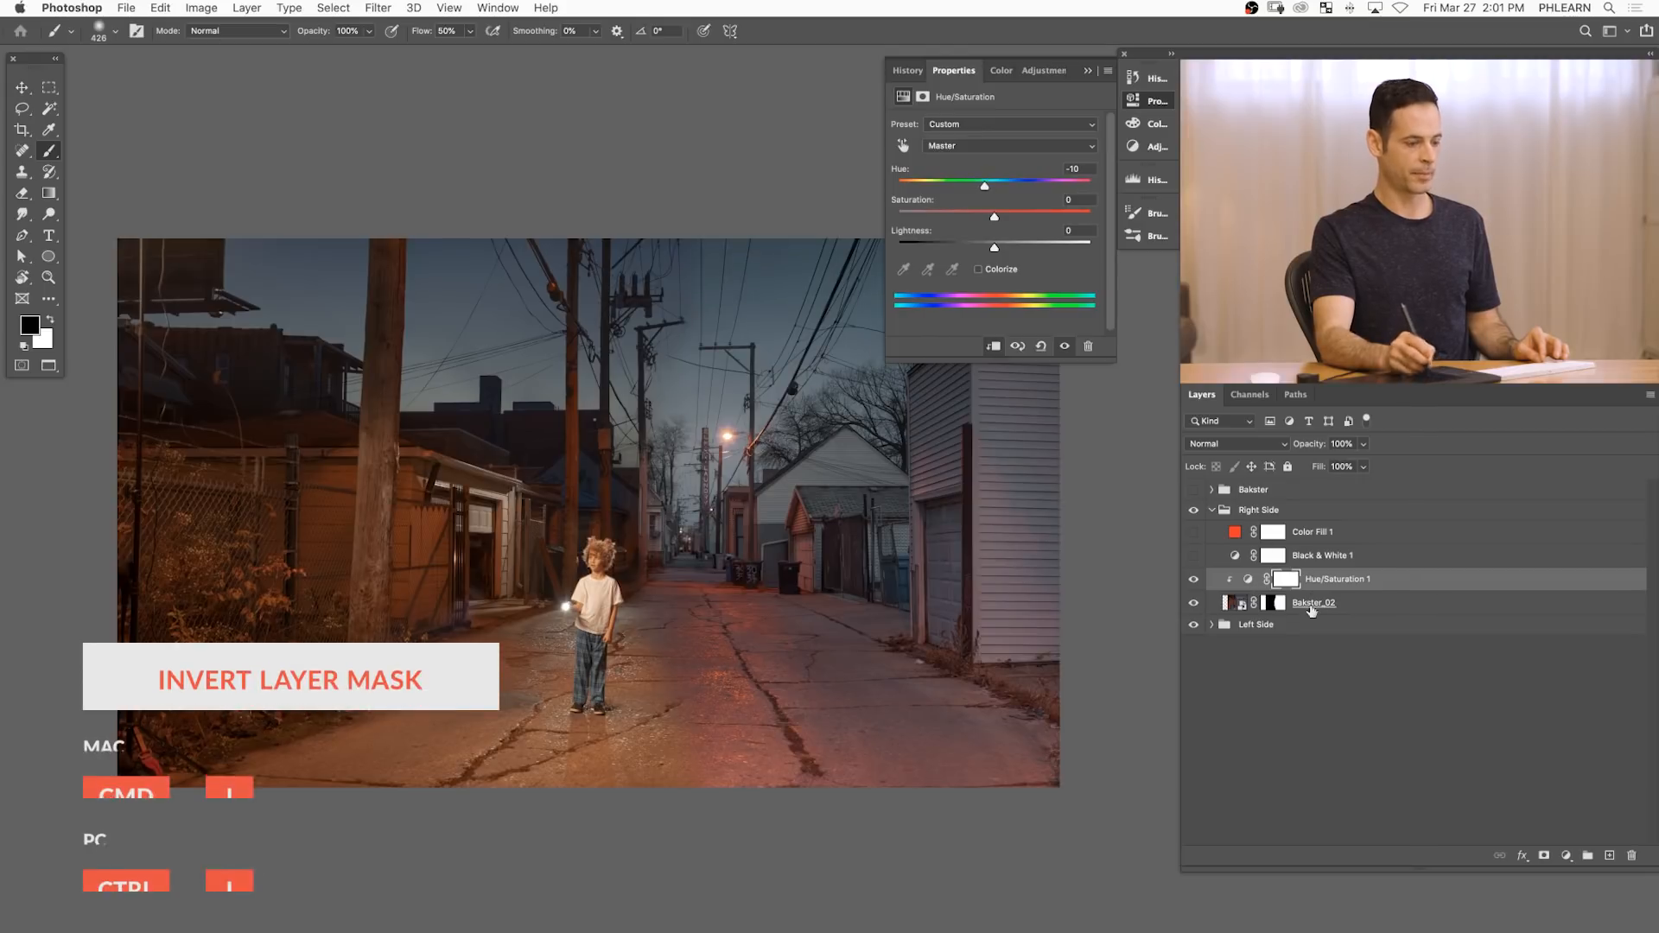
key(super+i)
drag(641, 501, 672, 501)
key(x)
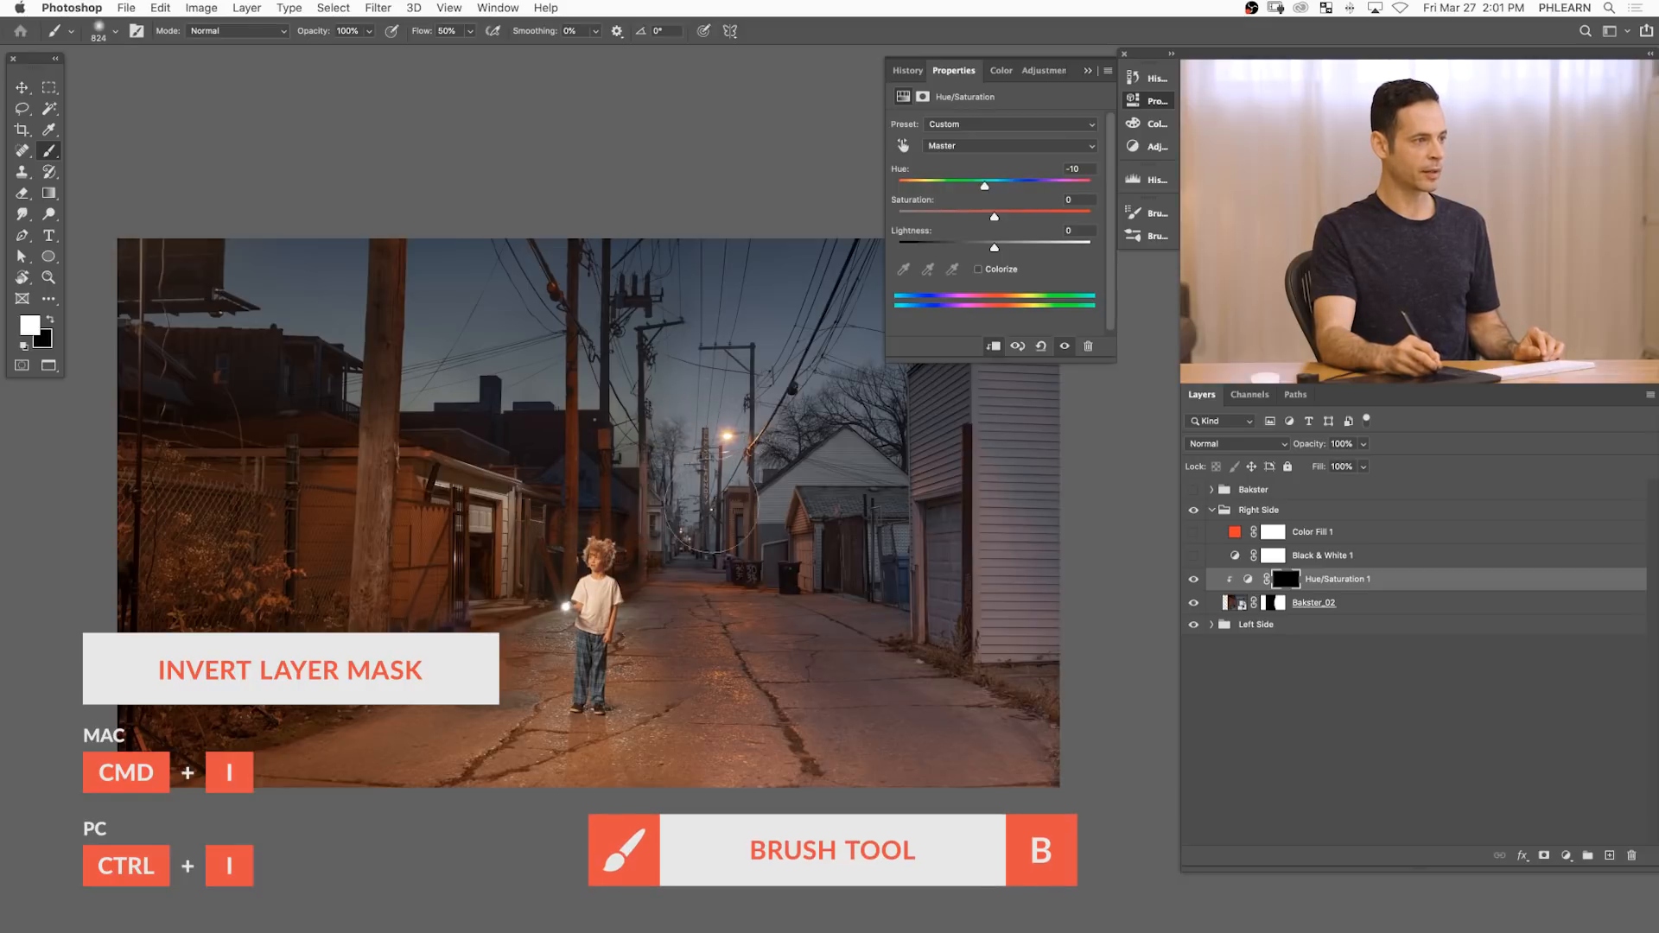
mouse_move(741, 412)
mouse_down()
mouse_move(712, 479)
mouse_move(728, 484)
mouse_up()
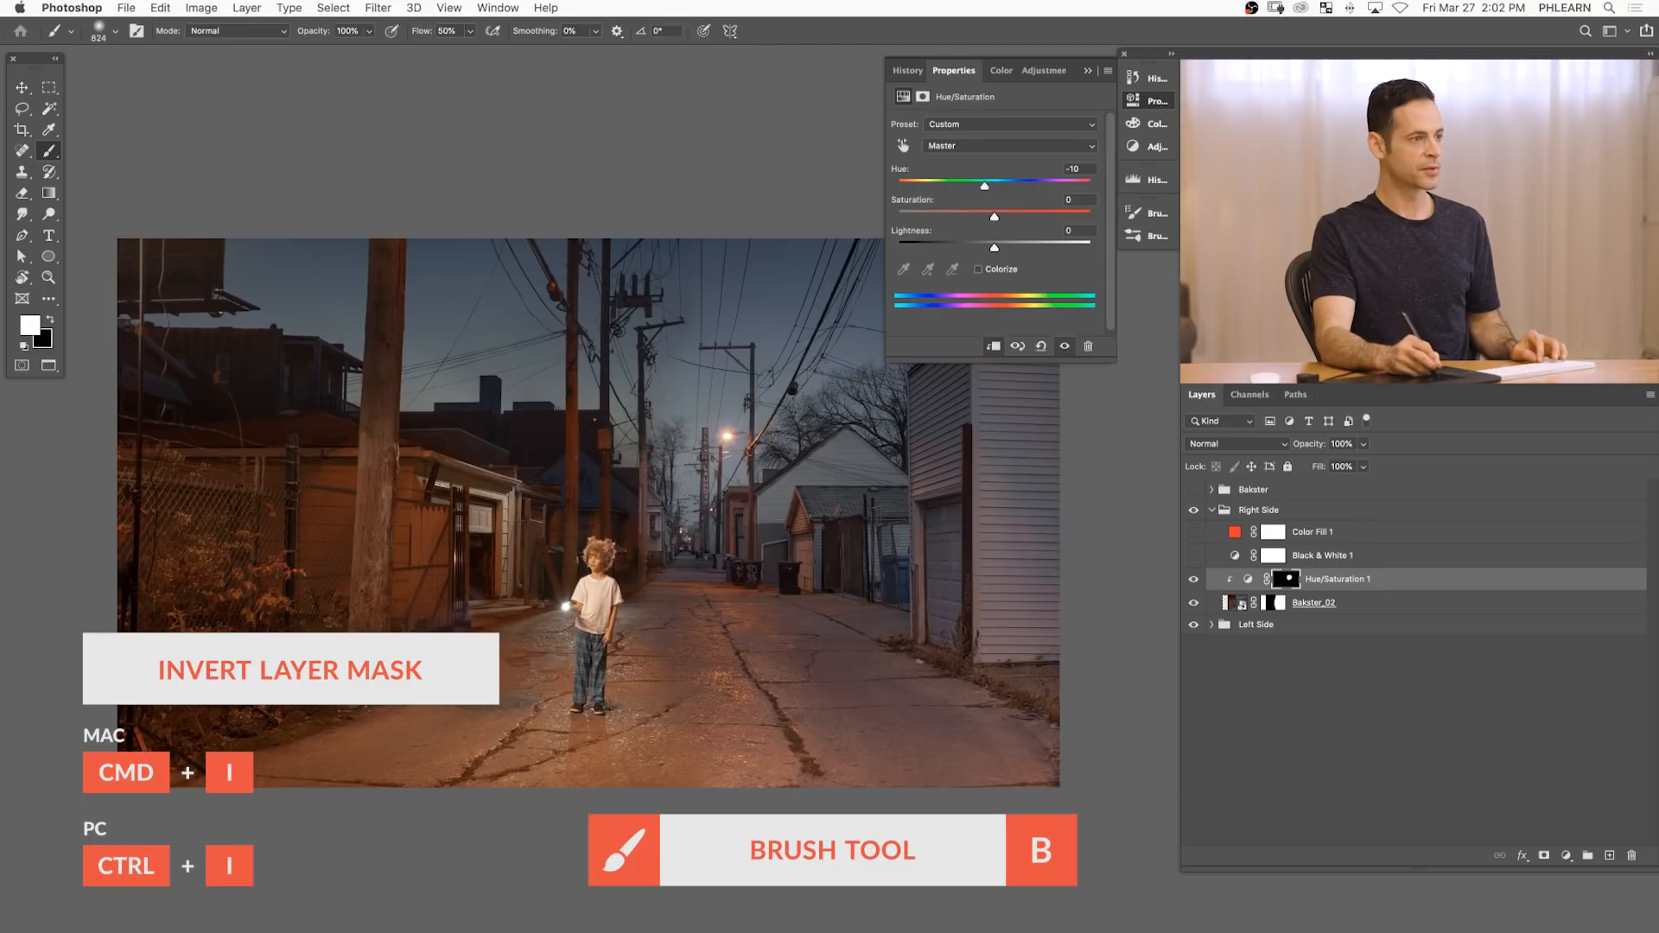
- Compare the distant buildings with Hue/Saturation 1 off and on, set its Hue to -12, and enlarge the brush
click(1201, 585)
click(1201, 585)
click(1201, 585)
click(1201, 584)
drag(986, 189, 974, 188)
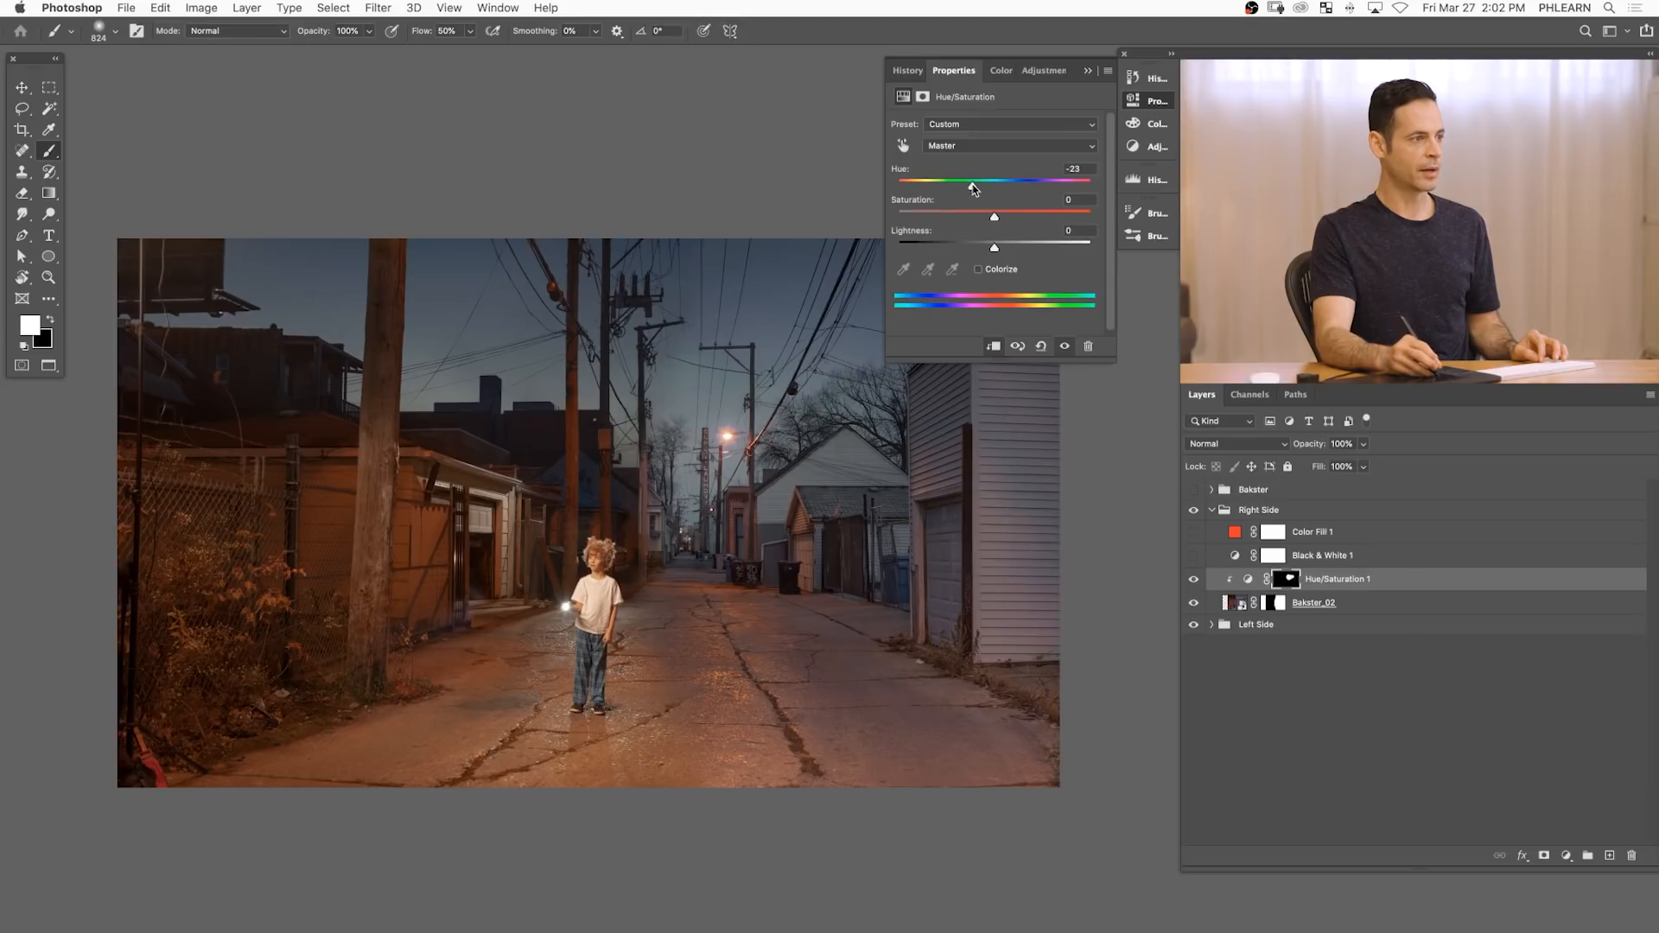
ctrl+alt+drag(633, 417, 682, 413)
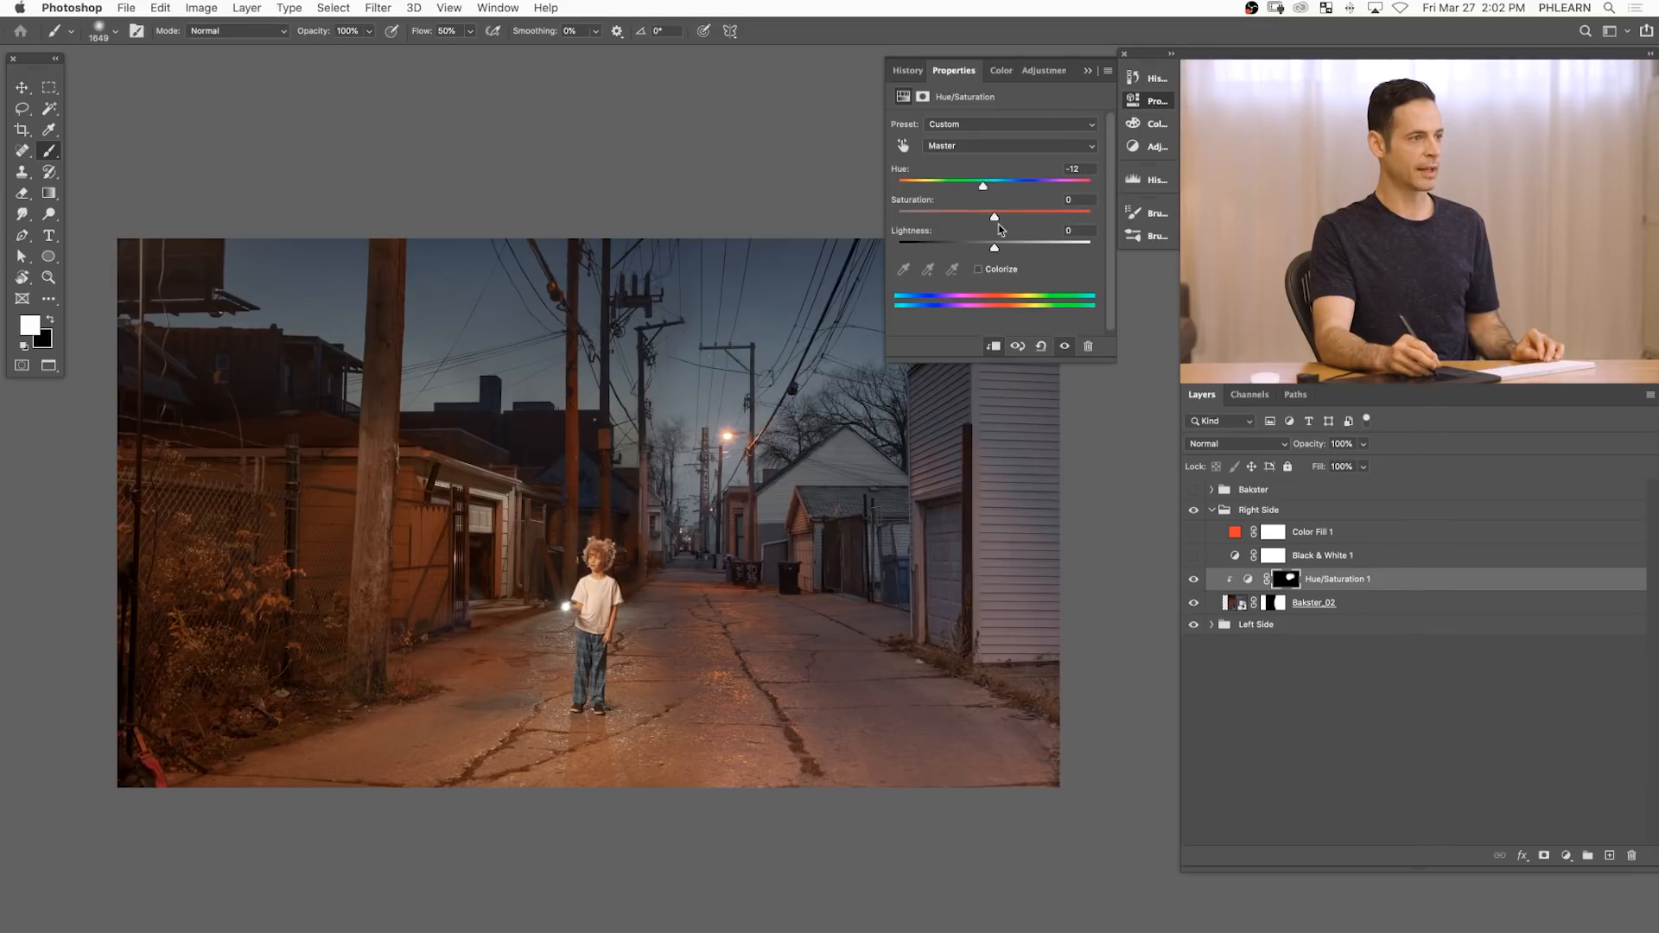
- Try a Saturation of -45 and a slightly positive one on Hue/Saturation 1, and reset it to 0
drag(995, 217, 954, 224)
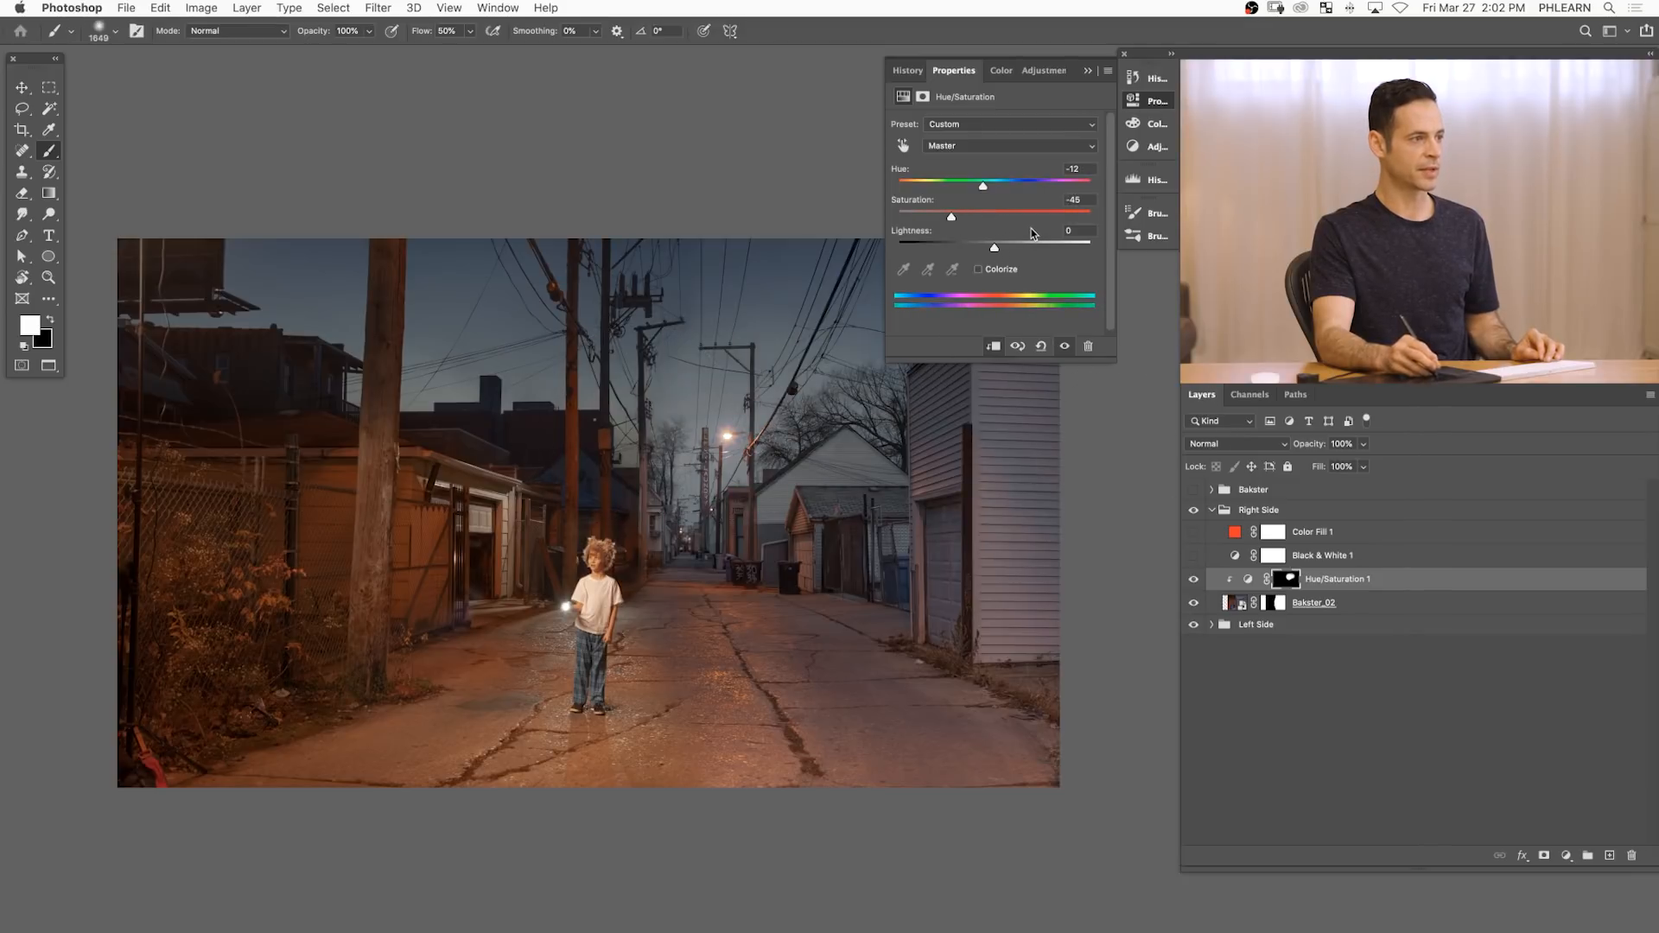
mouse_move(995, 216)
mouse_down()
mouse_move(1084, 221)
mouse_move(1006, 226)
mouse_up()
click(1080, 204)
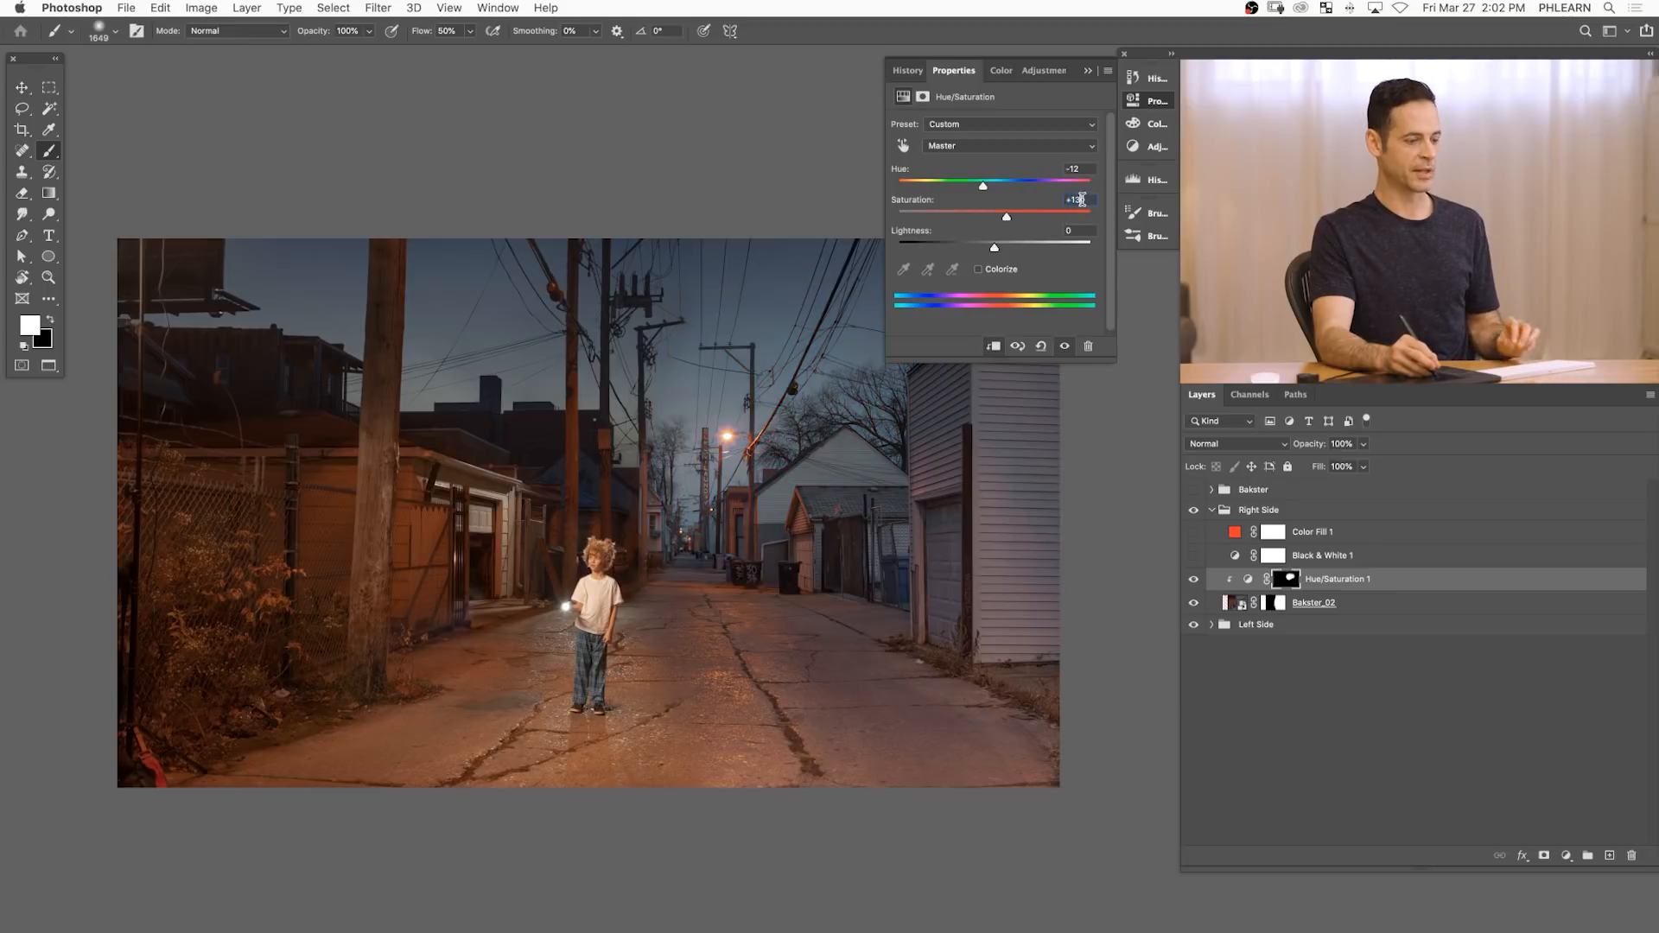
text(0)
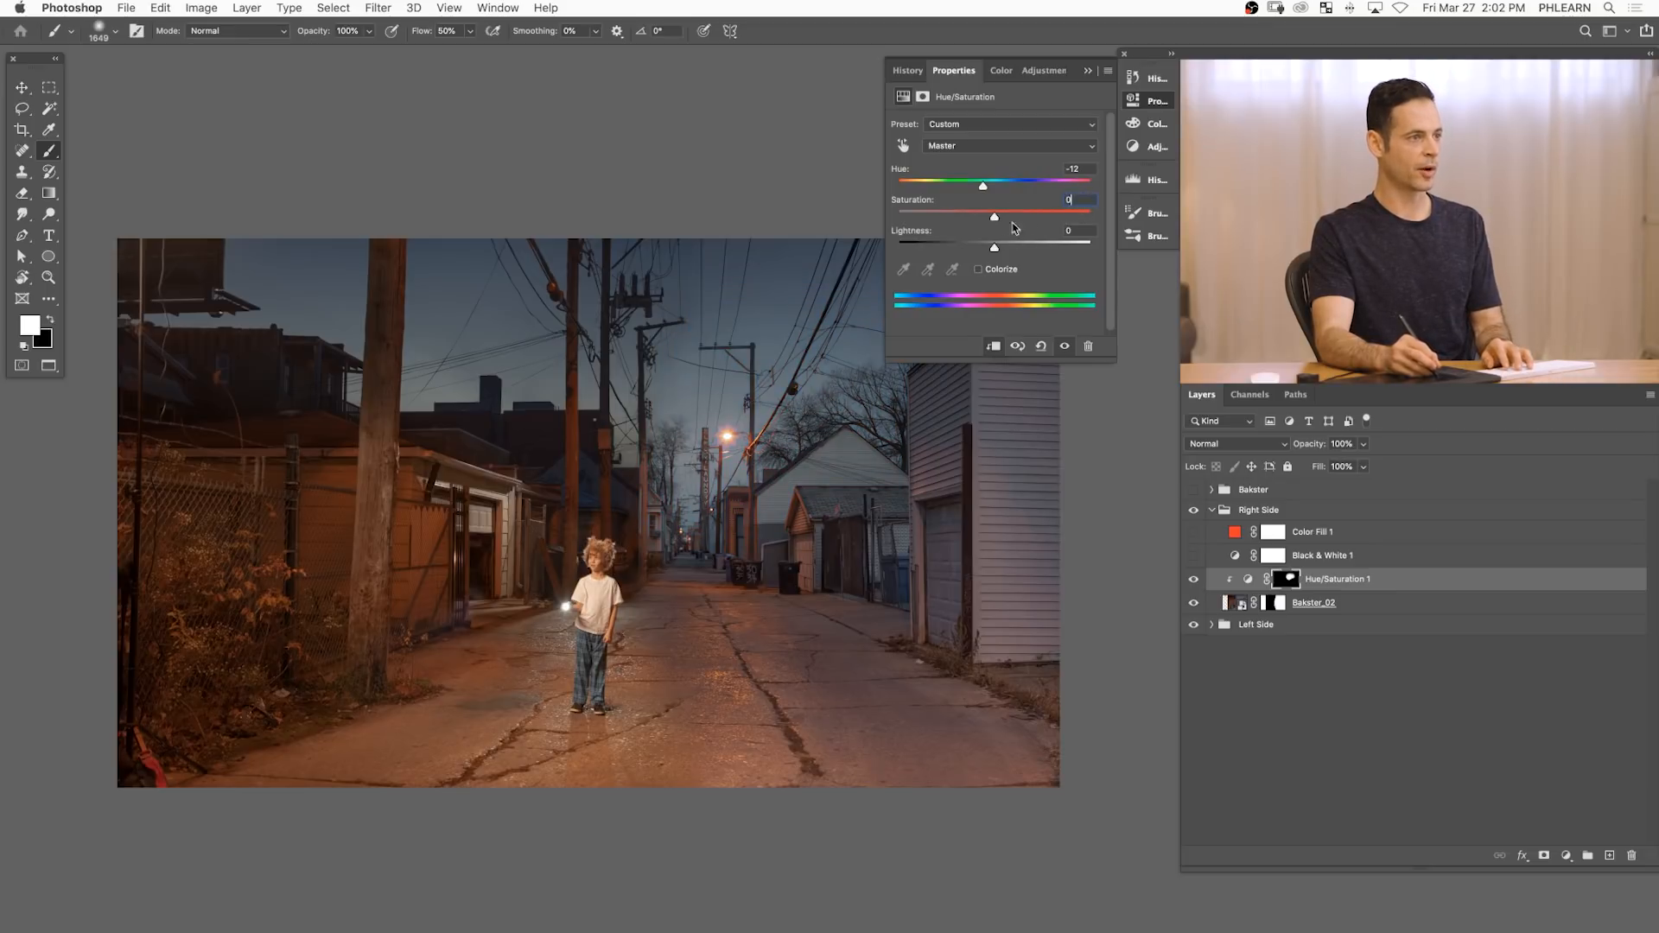
- Toggle the visibility of Hue/Saturation 1 to compare the distant buildings' color with and without the shift
click(1196, 582)
click(1196, 581)
click(1195, 580)
click(1197, 579)
click(1072, 169)
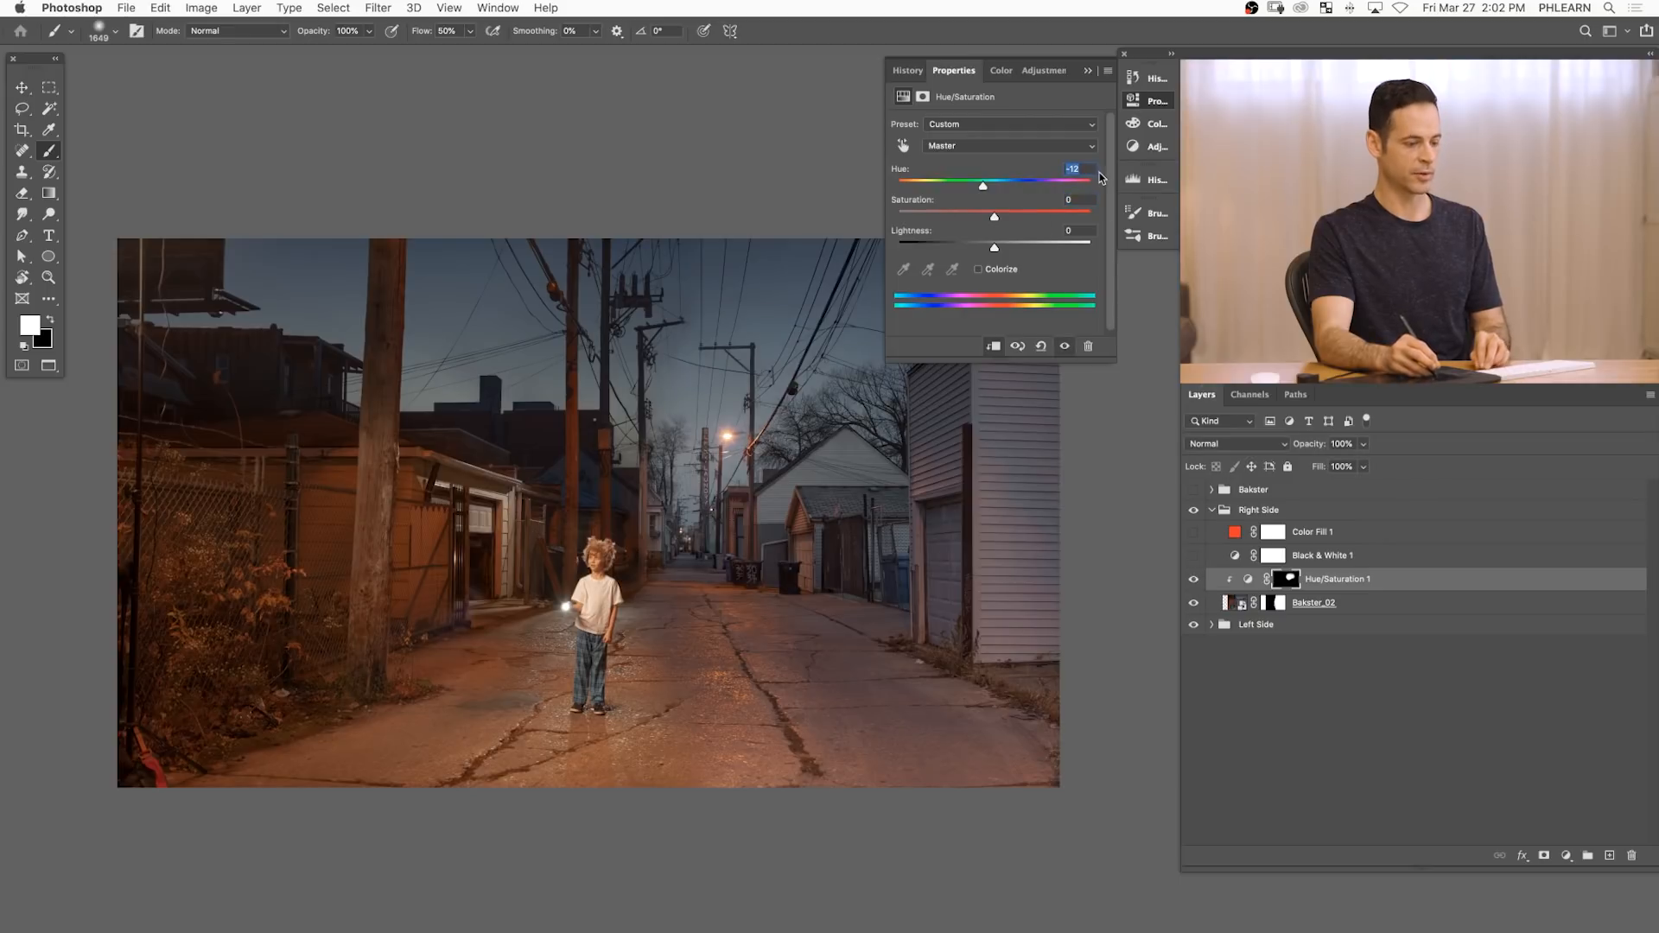
click(1196, 581)
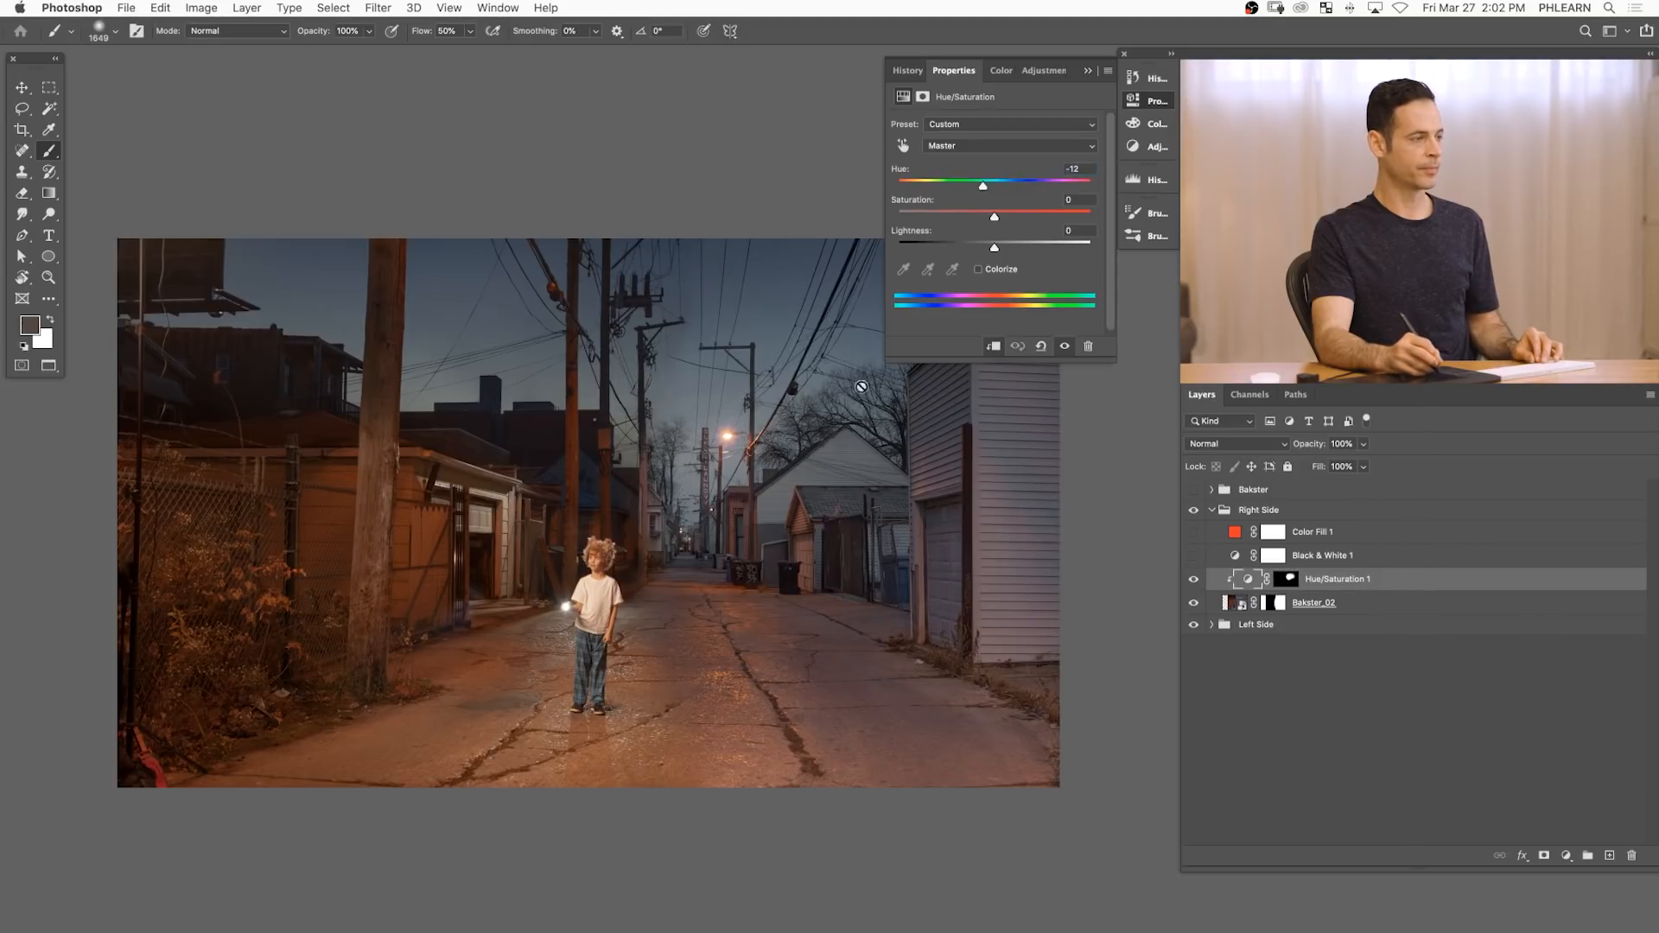
- Select the Hue/Saturation 1 layer mask and touch up its painted area over the distant buildings
click(1293, 583)
key(x)
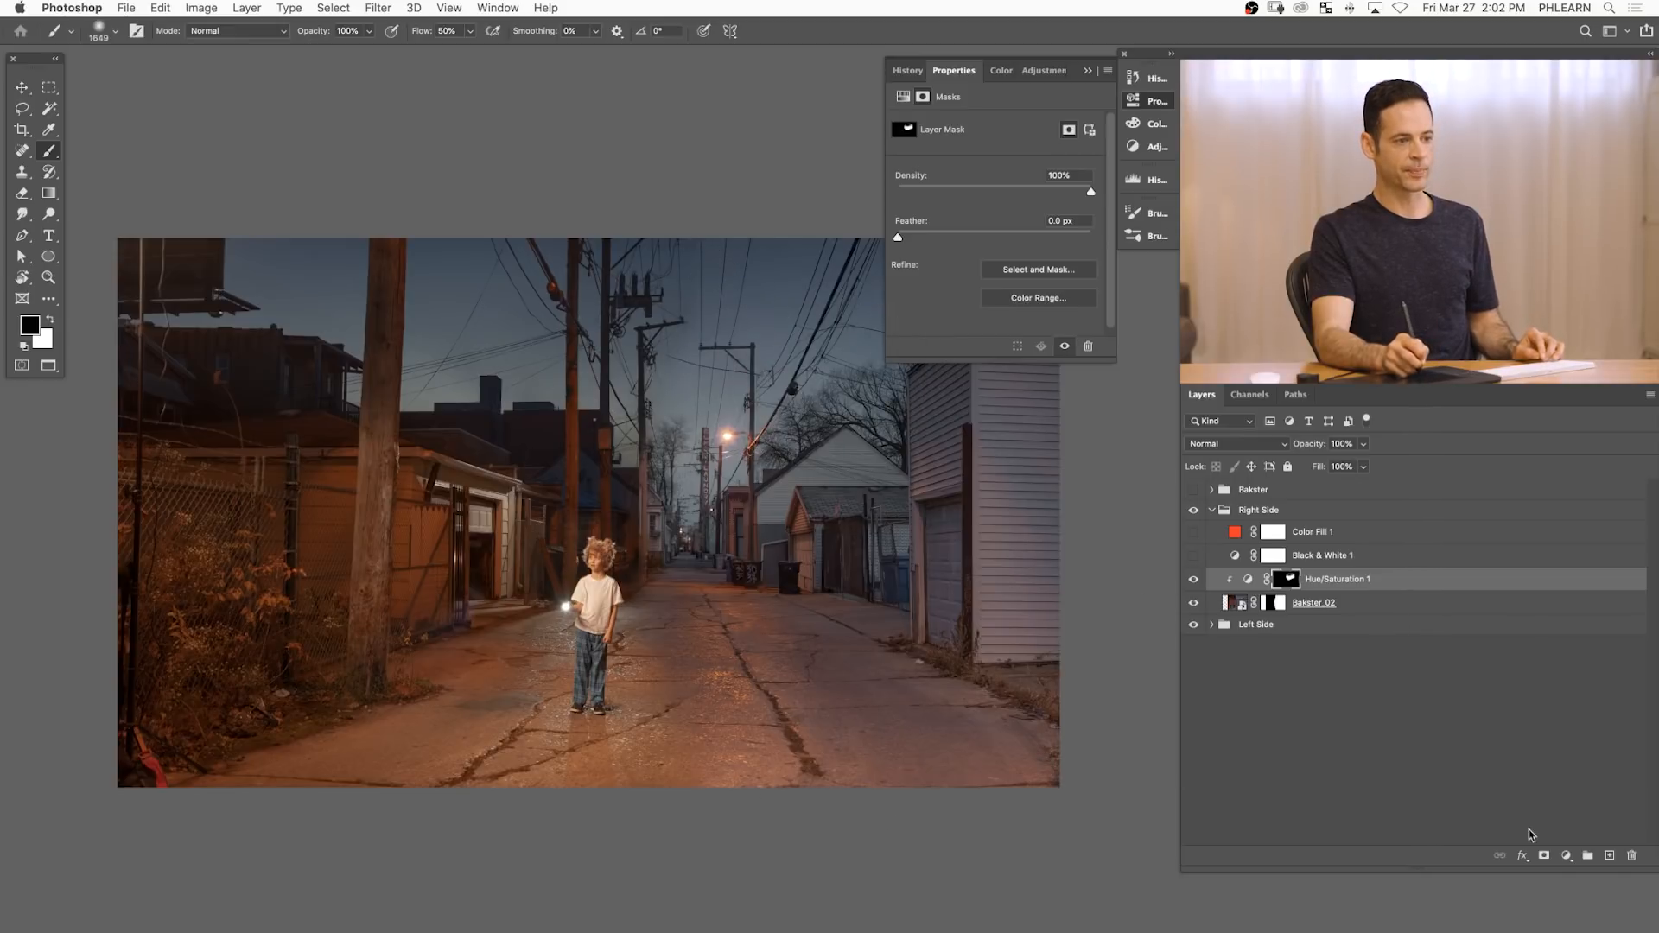
- Add a second Hue/Saturation adjustment layer above Hue/Saturation 1, clip it to Bakster_02, and set its Hue to +6
click(1566, 855)
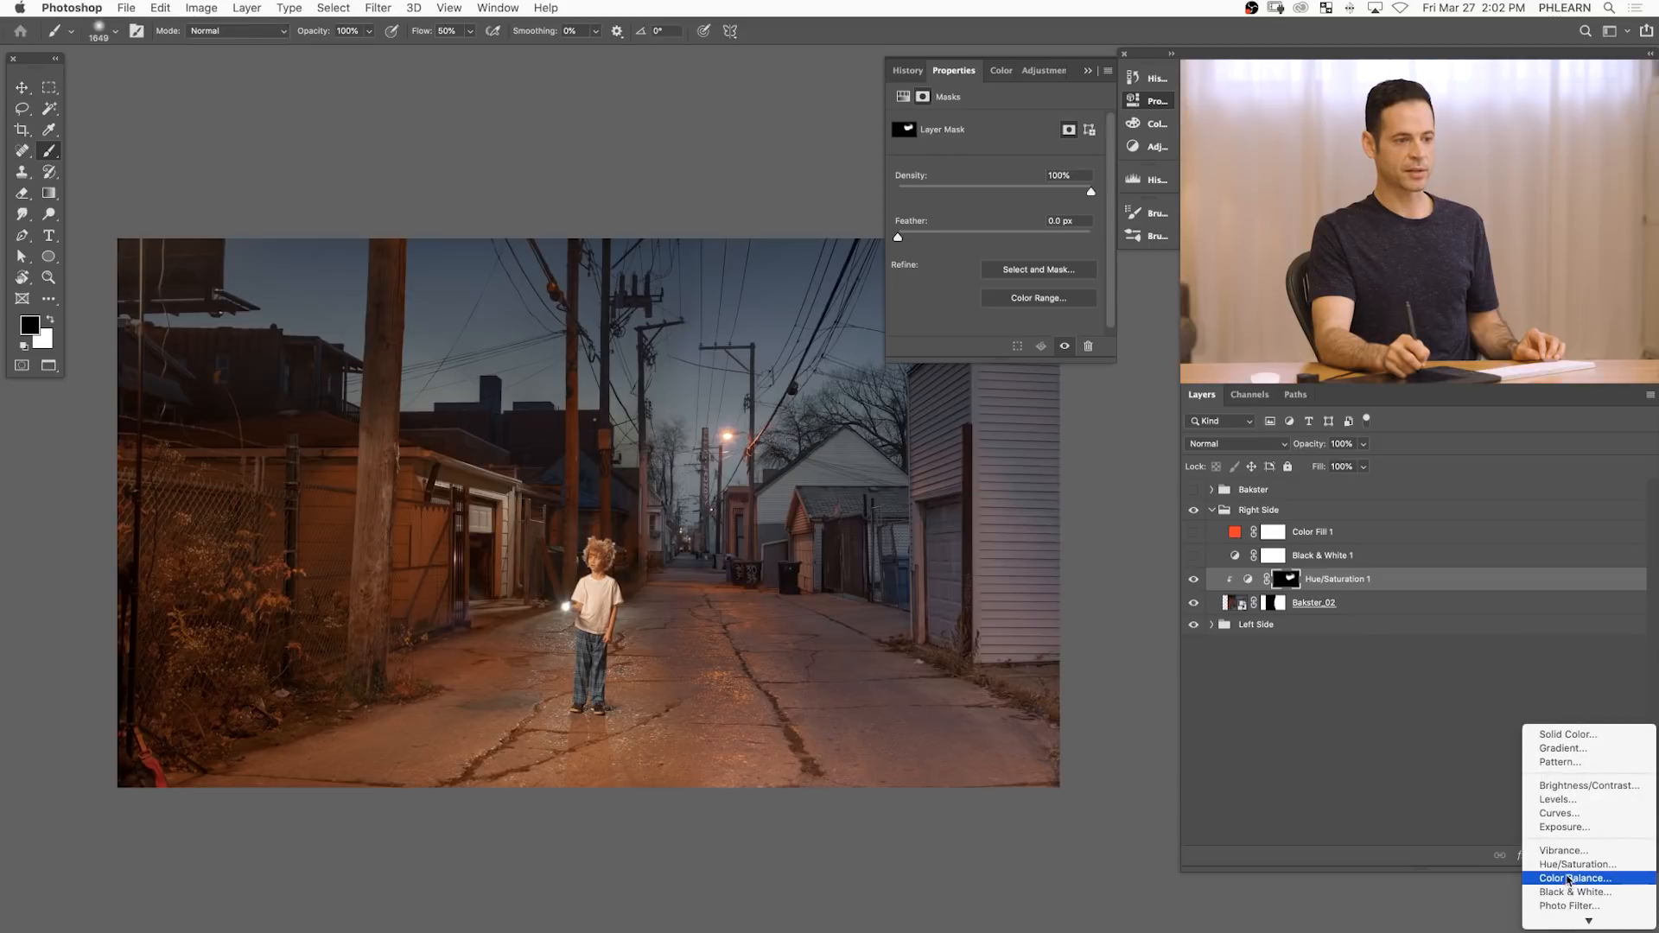
click(1574, 864)
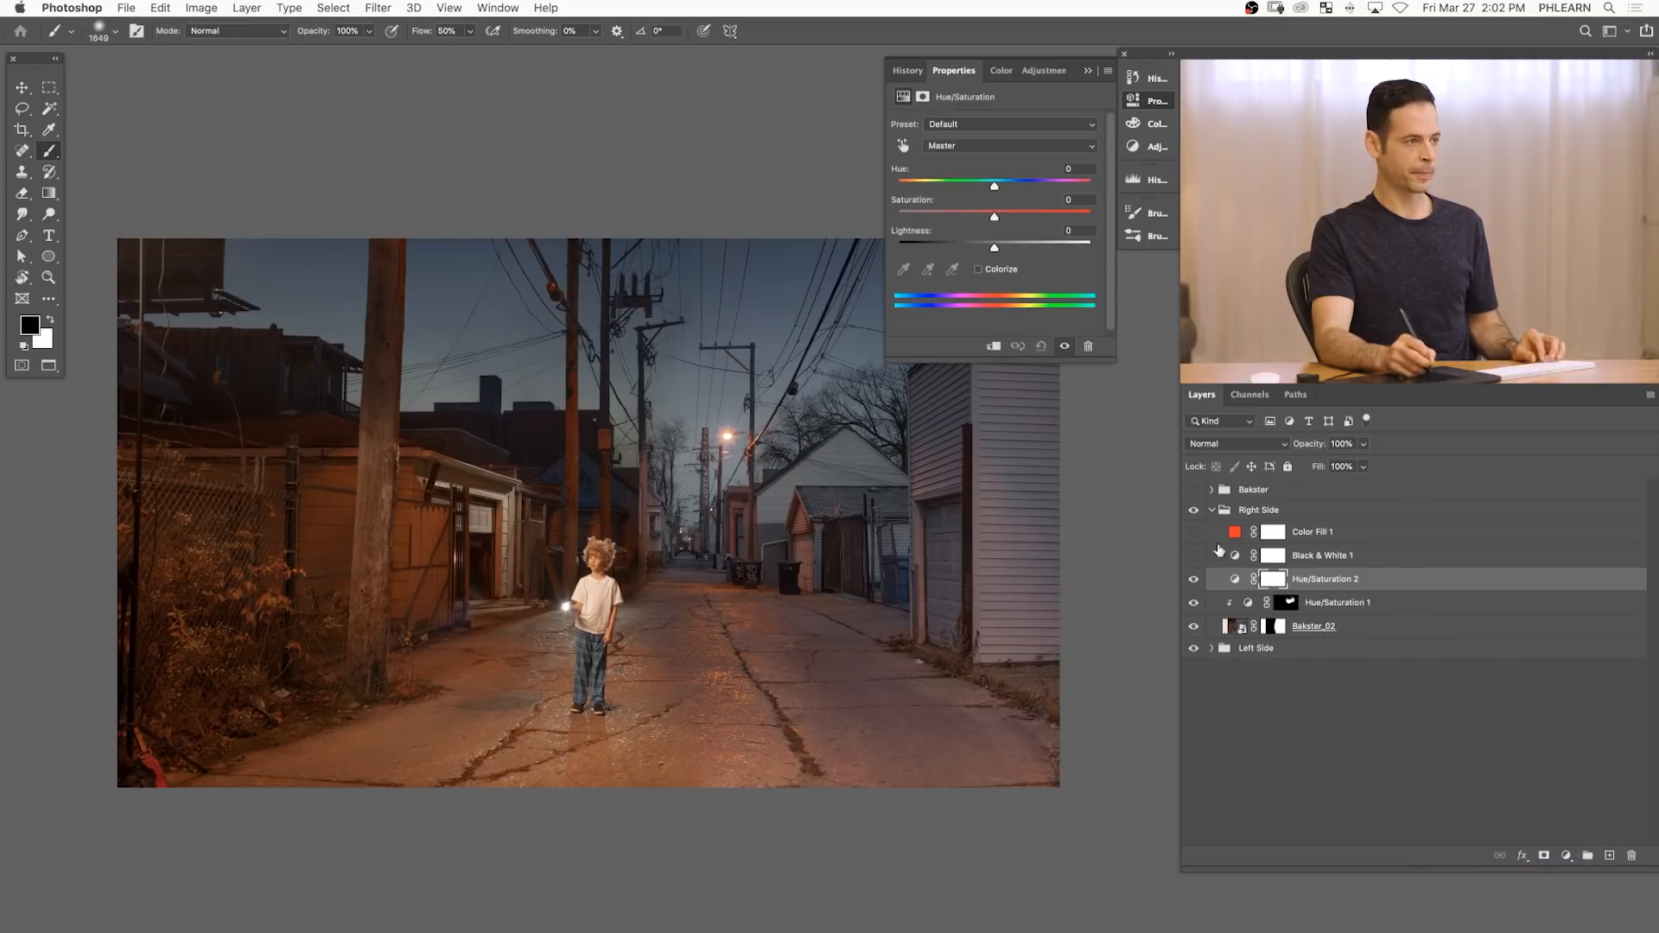
click(994, 348)
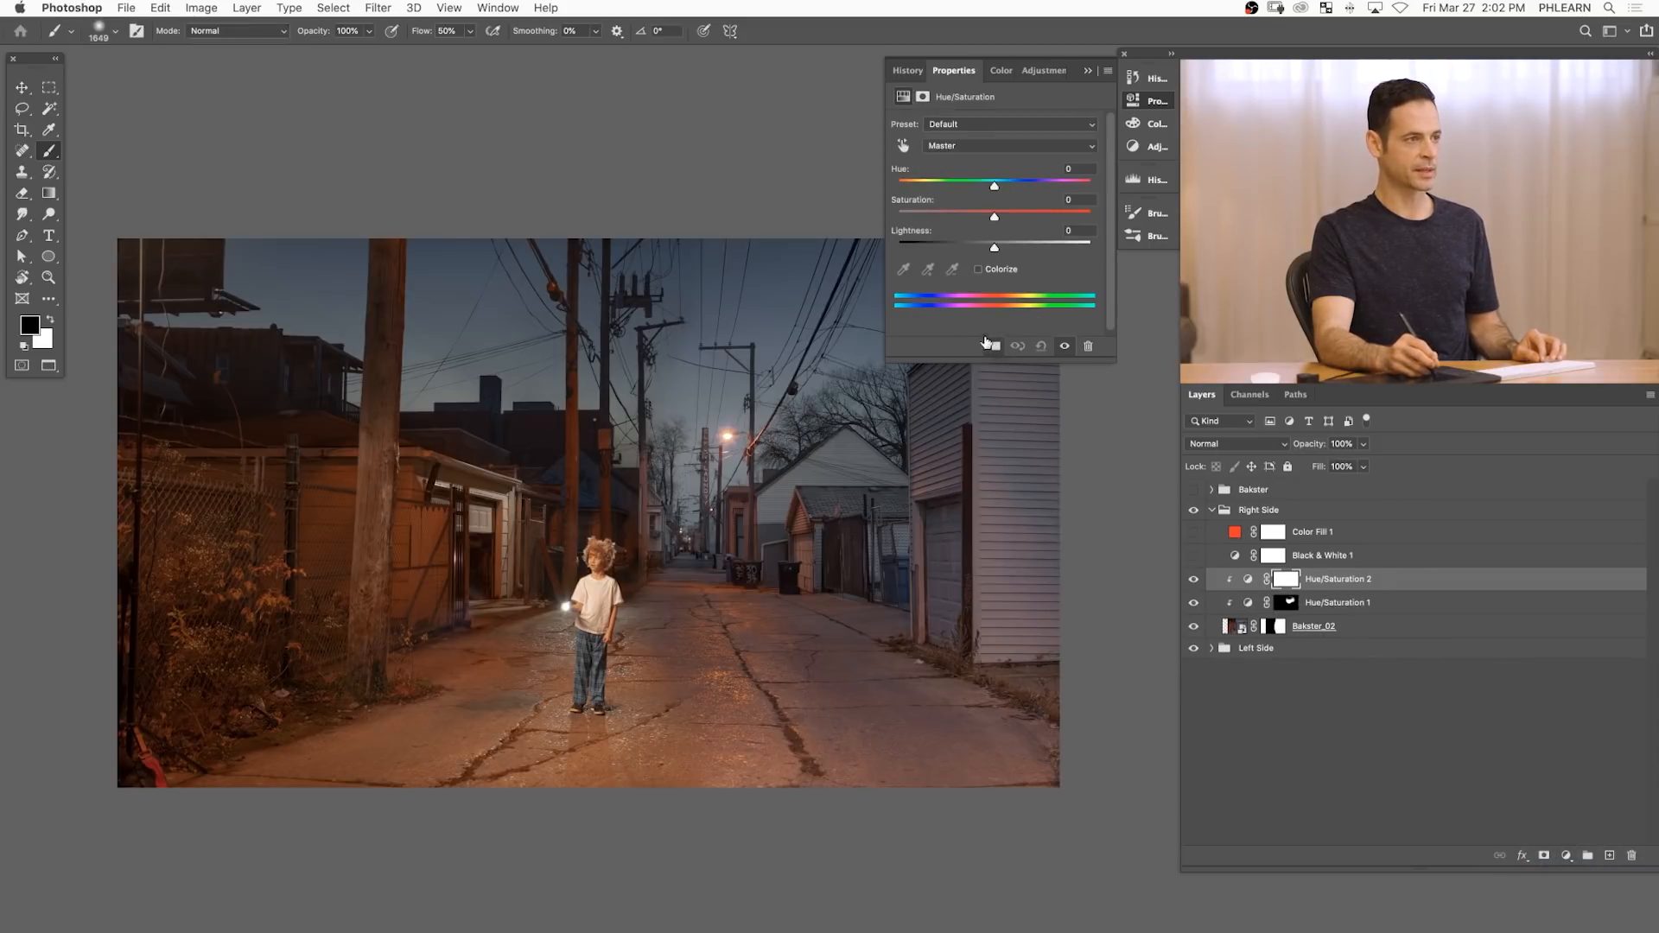
drag(994, 198, 989, 191)
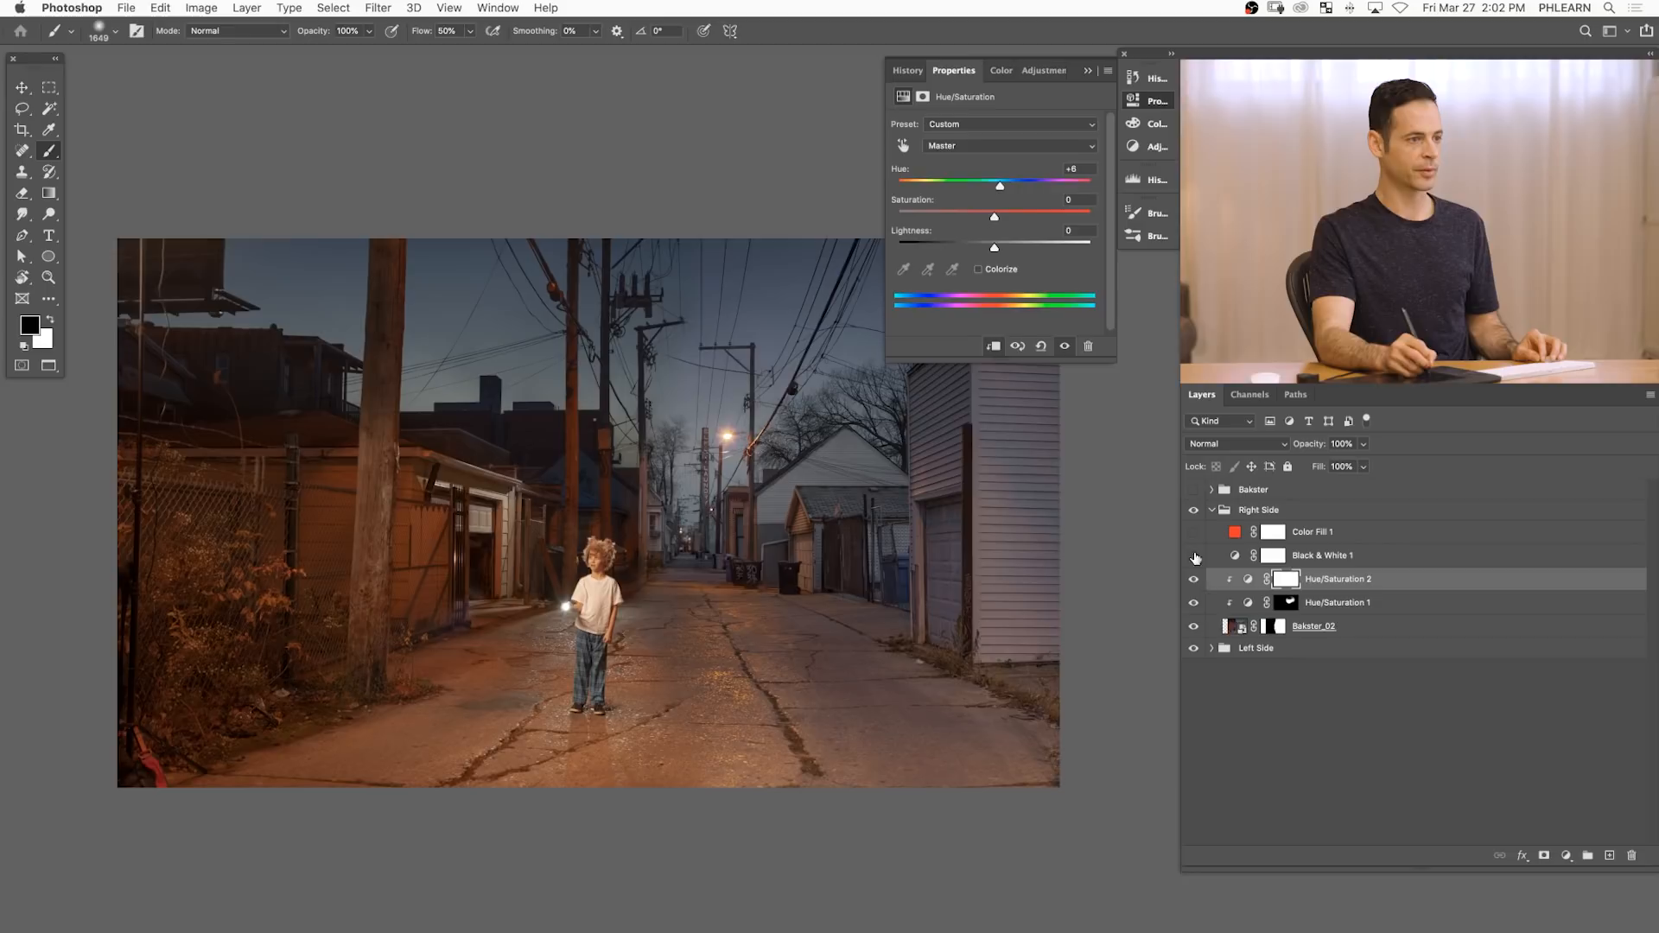
- Toggle the visibility of Hue/Saturation 2 repeatedly to compare the pavement's color with and without the shift
click(1193, 581)
click(1192, 580)
click(1192, 581)
click(1190, 584)
click(1194, 581)
click(1194, 581)
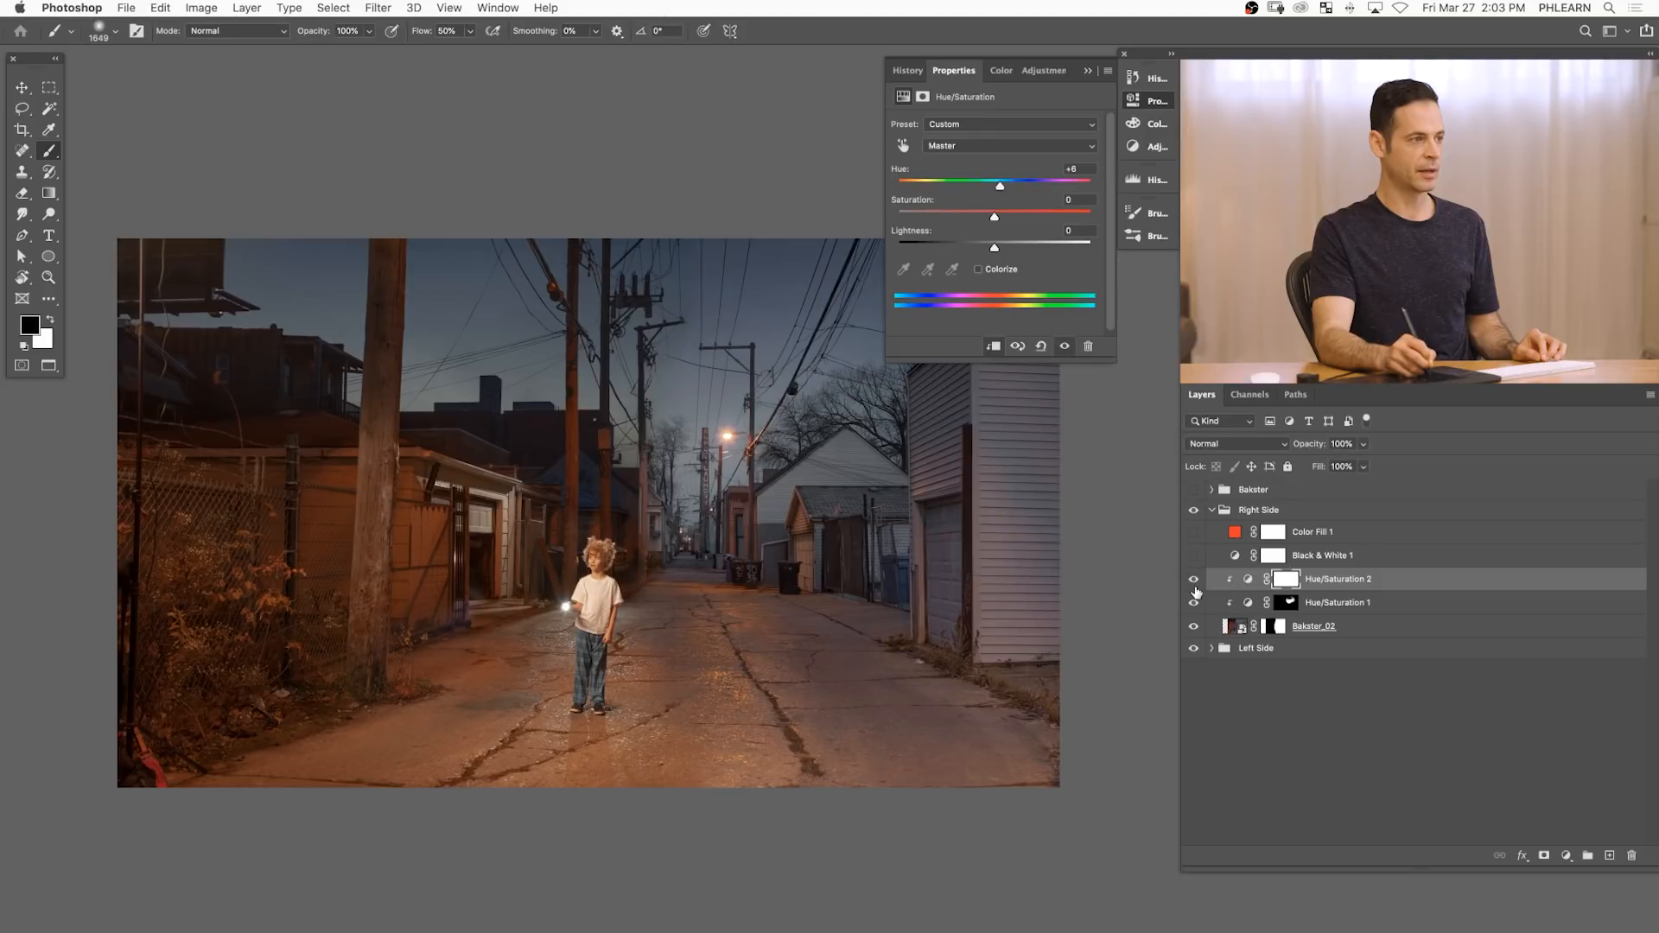
click(1191, 588)
click(1191, 590)
- Invert the Hue/Saturation 2 mask to black and paint white over the alley pavement in the foreground
key(super+i)
key(x)
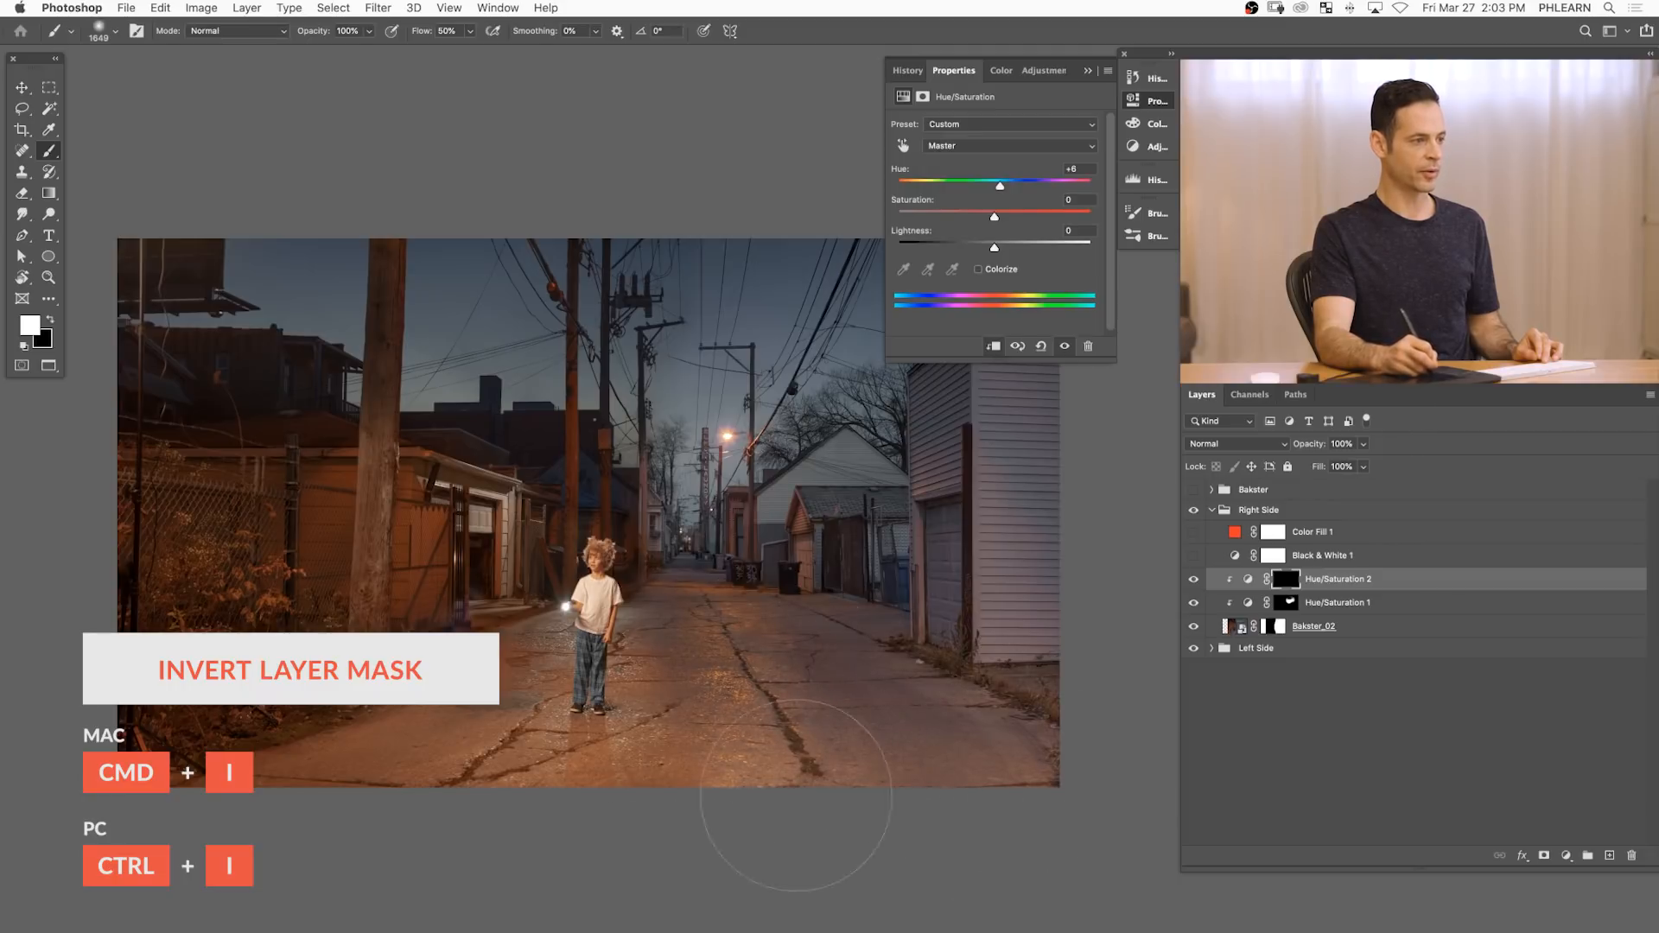
mouse_move(710, 820)
mouse_down()
mouse_move(1275, 641)
mouse_move(1258, 641)
mouse_up()
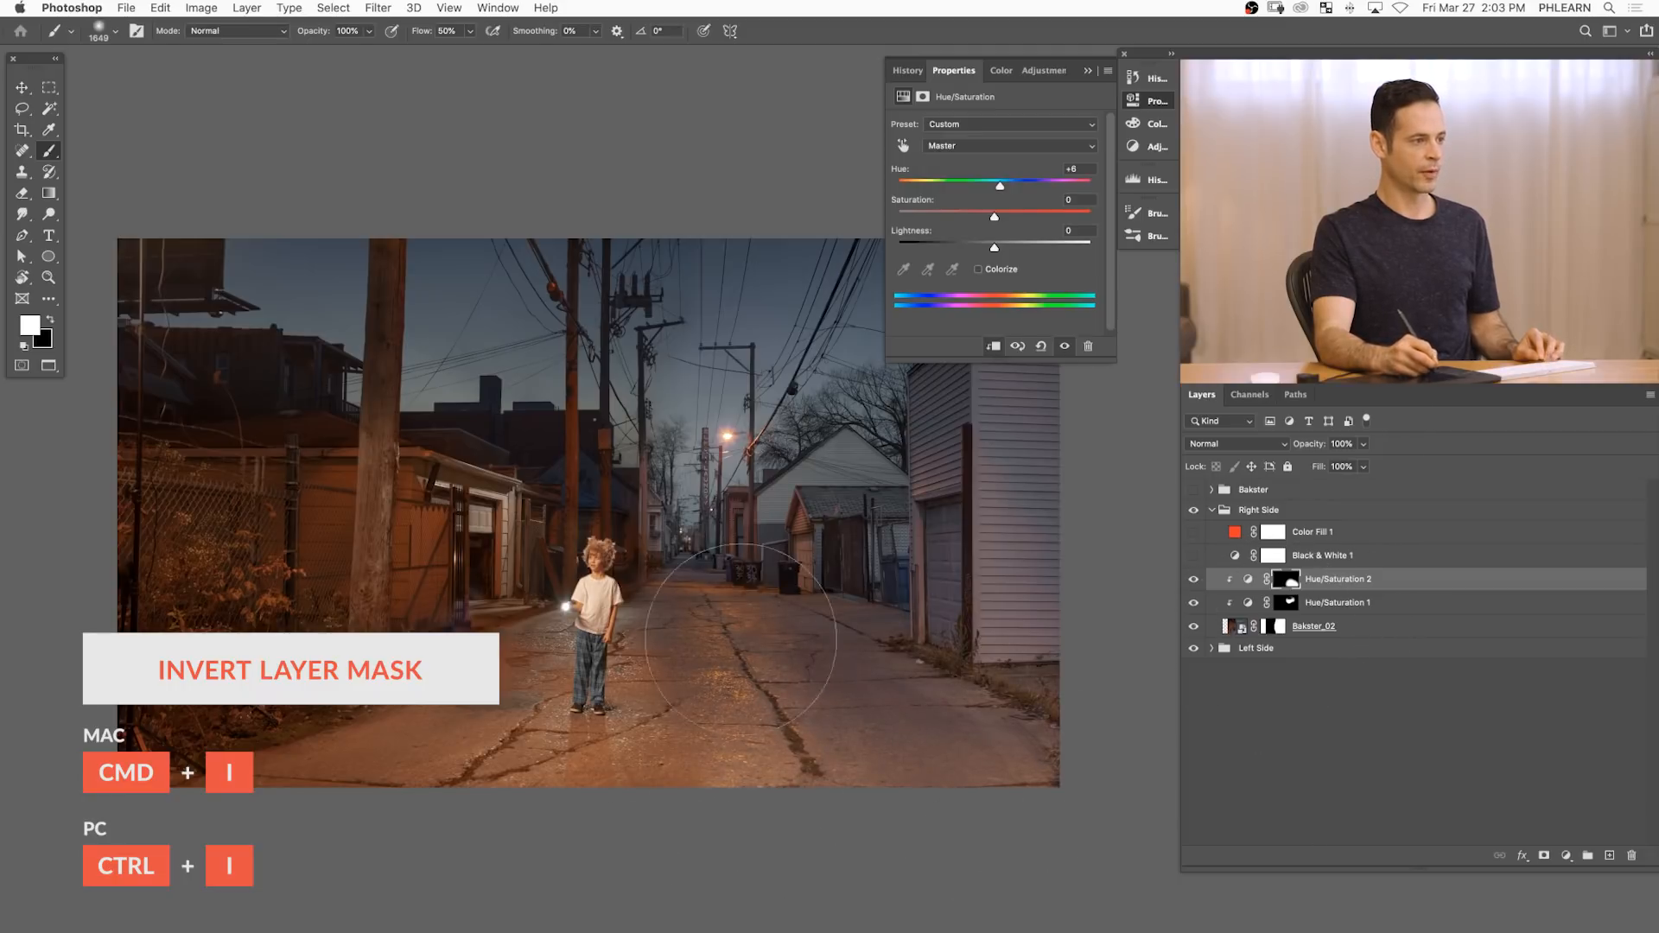
- Reopen the Bakster_02 raw settings, fine-tune the Exposure of the pavement brush adjustment, and apply it
click(1235, 628)
double_click(1236, 631)
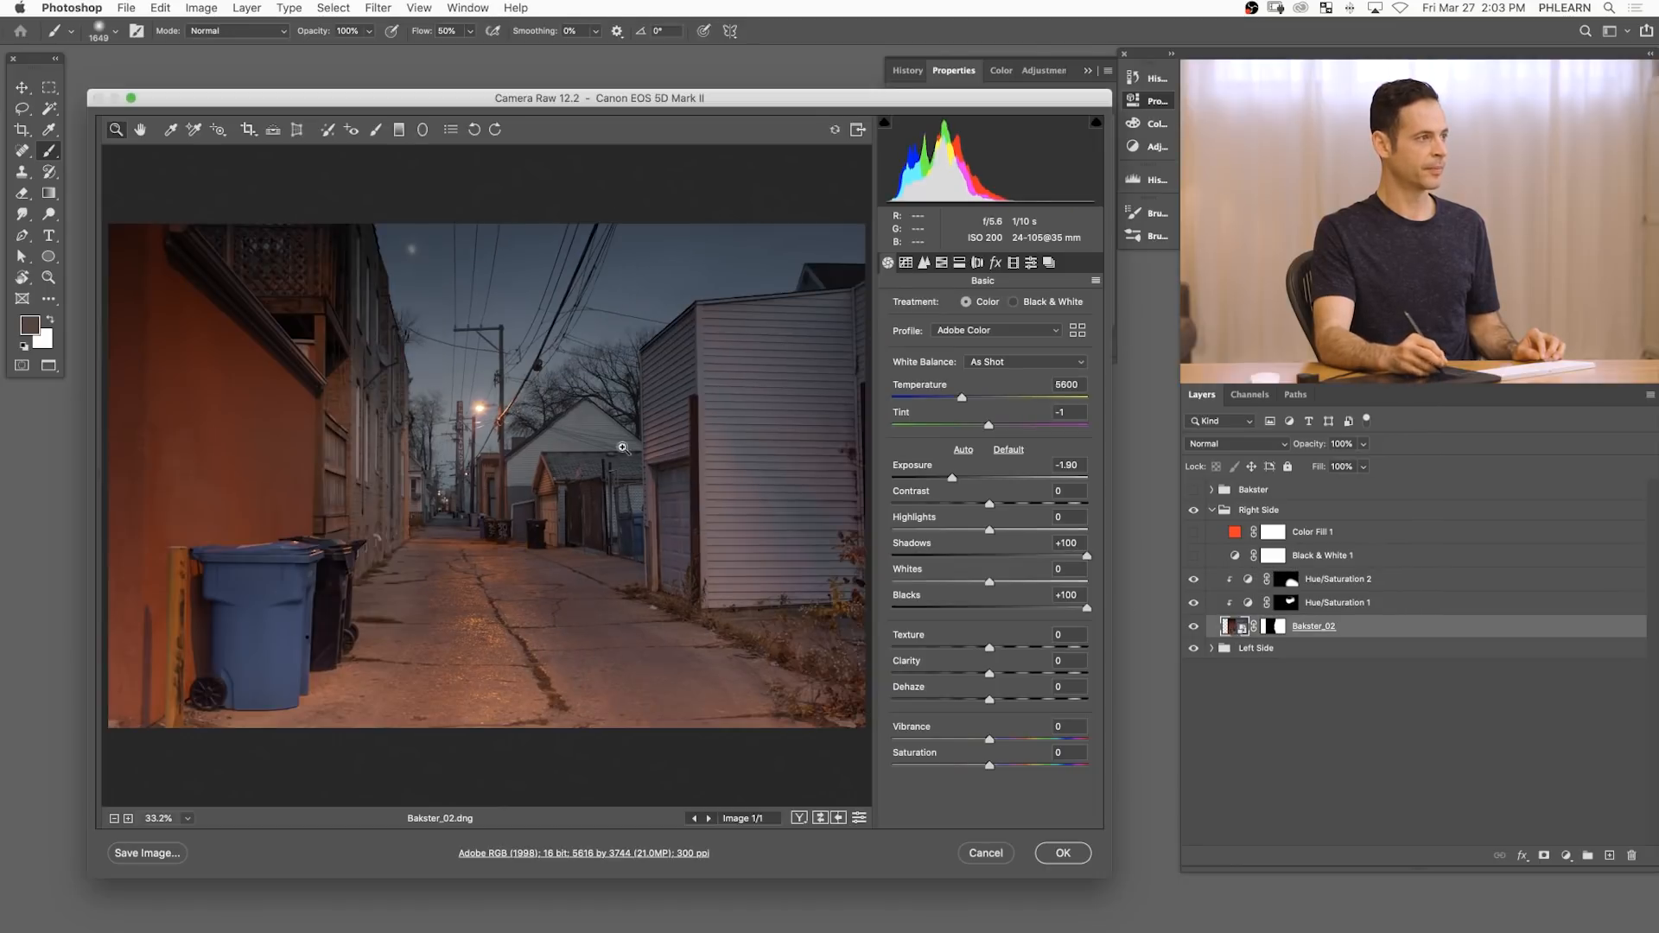
click(374, 128)
mouse_move(537, 556)
mouse_down()
mouse_move(548, 547)
mouse_move(448, 706)
mouse_move(519, 686)
mouse_move(647, 703)
mouse_move(651, 654)
mouse_up()
click(1056, 375)
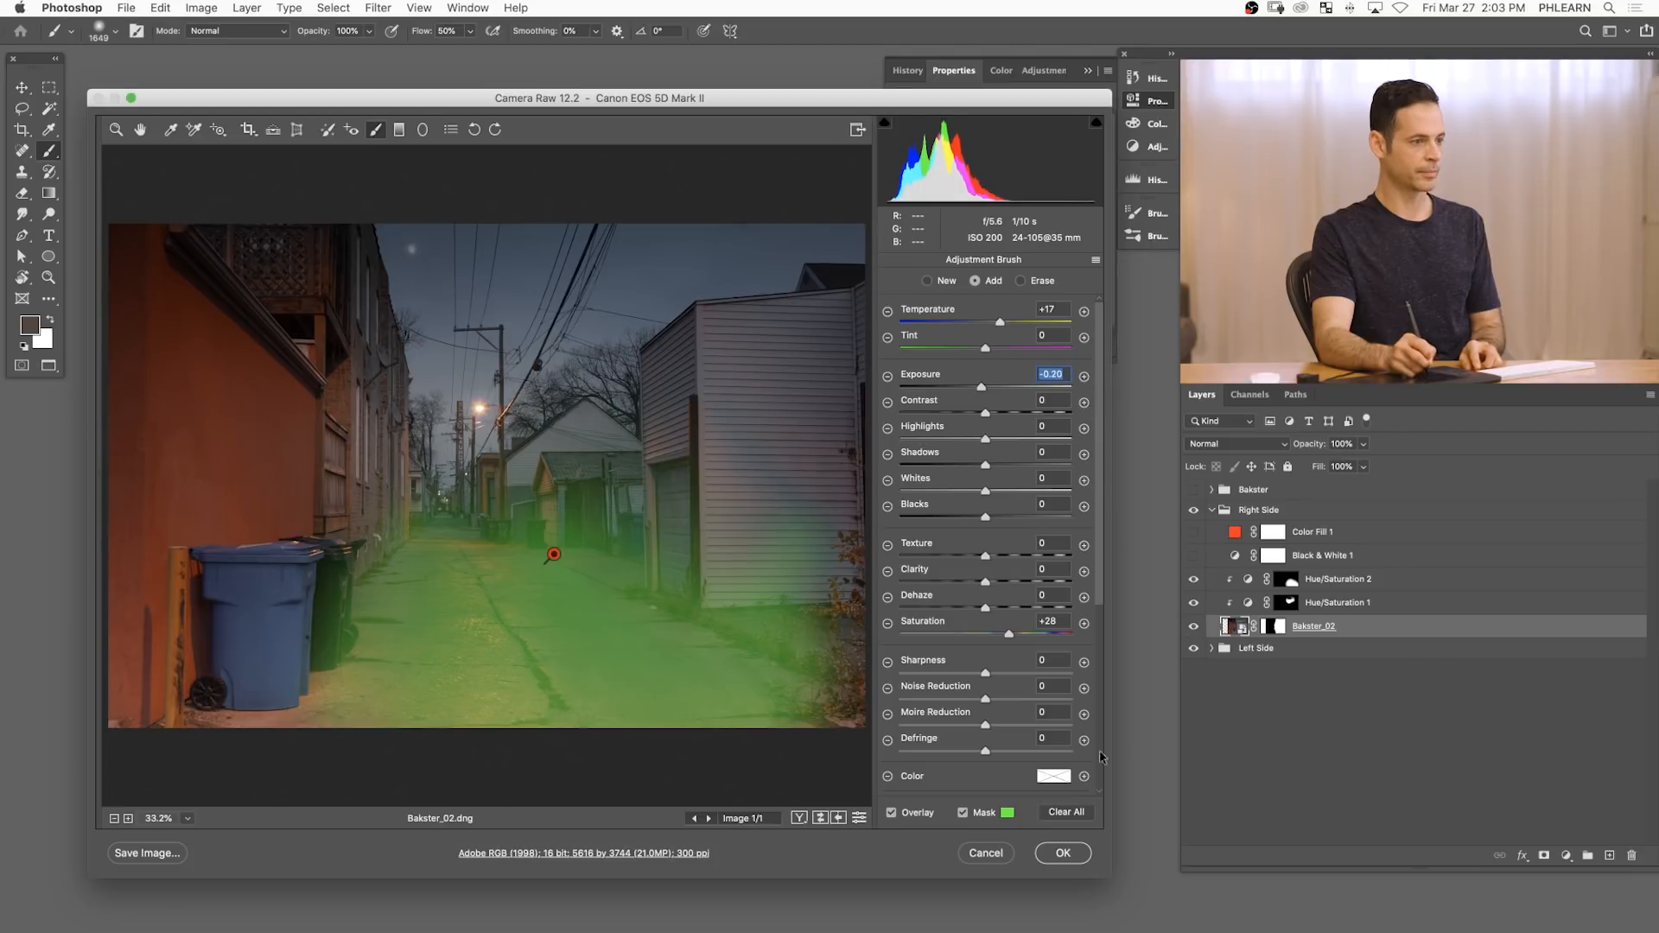
click(1081, 851)
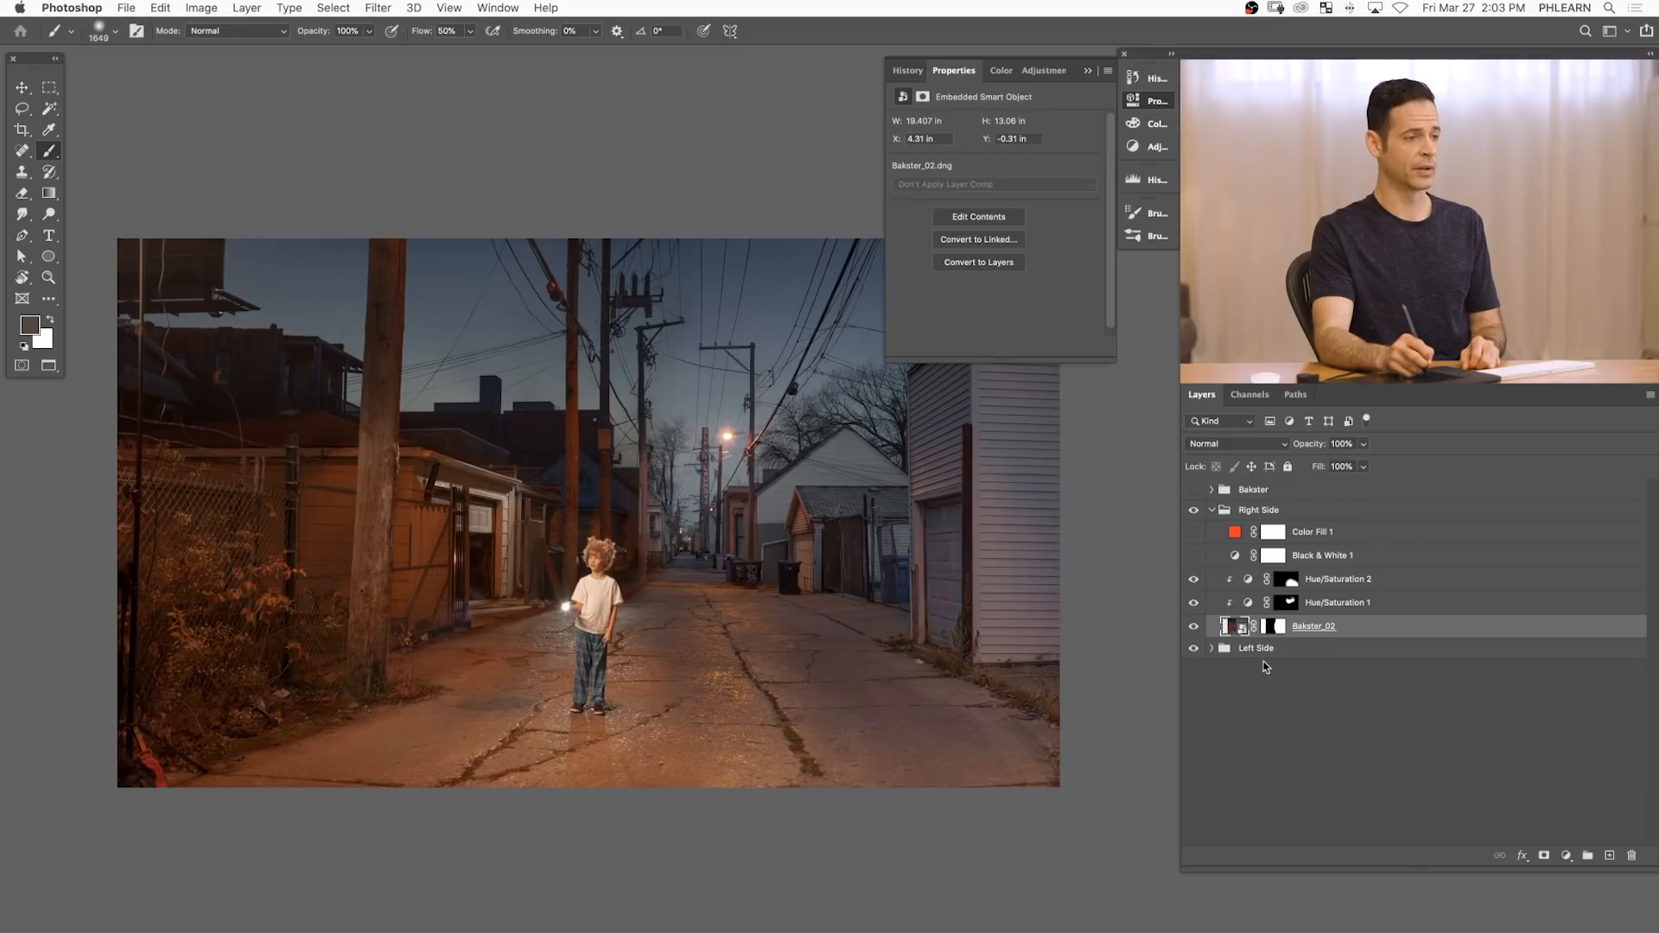
- Toggle the visibility of Bakster_02 to check the blend of both sides, and collapse the layer properties
click(1197, 628)
click(1196, 627)
click(1196, 627)
click(1196, 627)
click(1194, 627)
click(1194, 628)
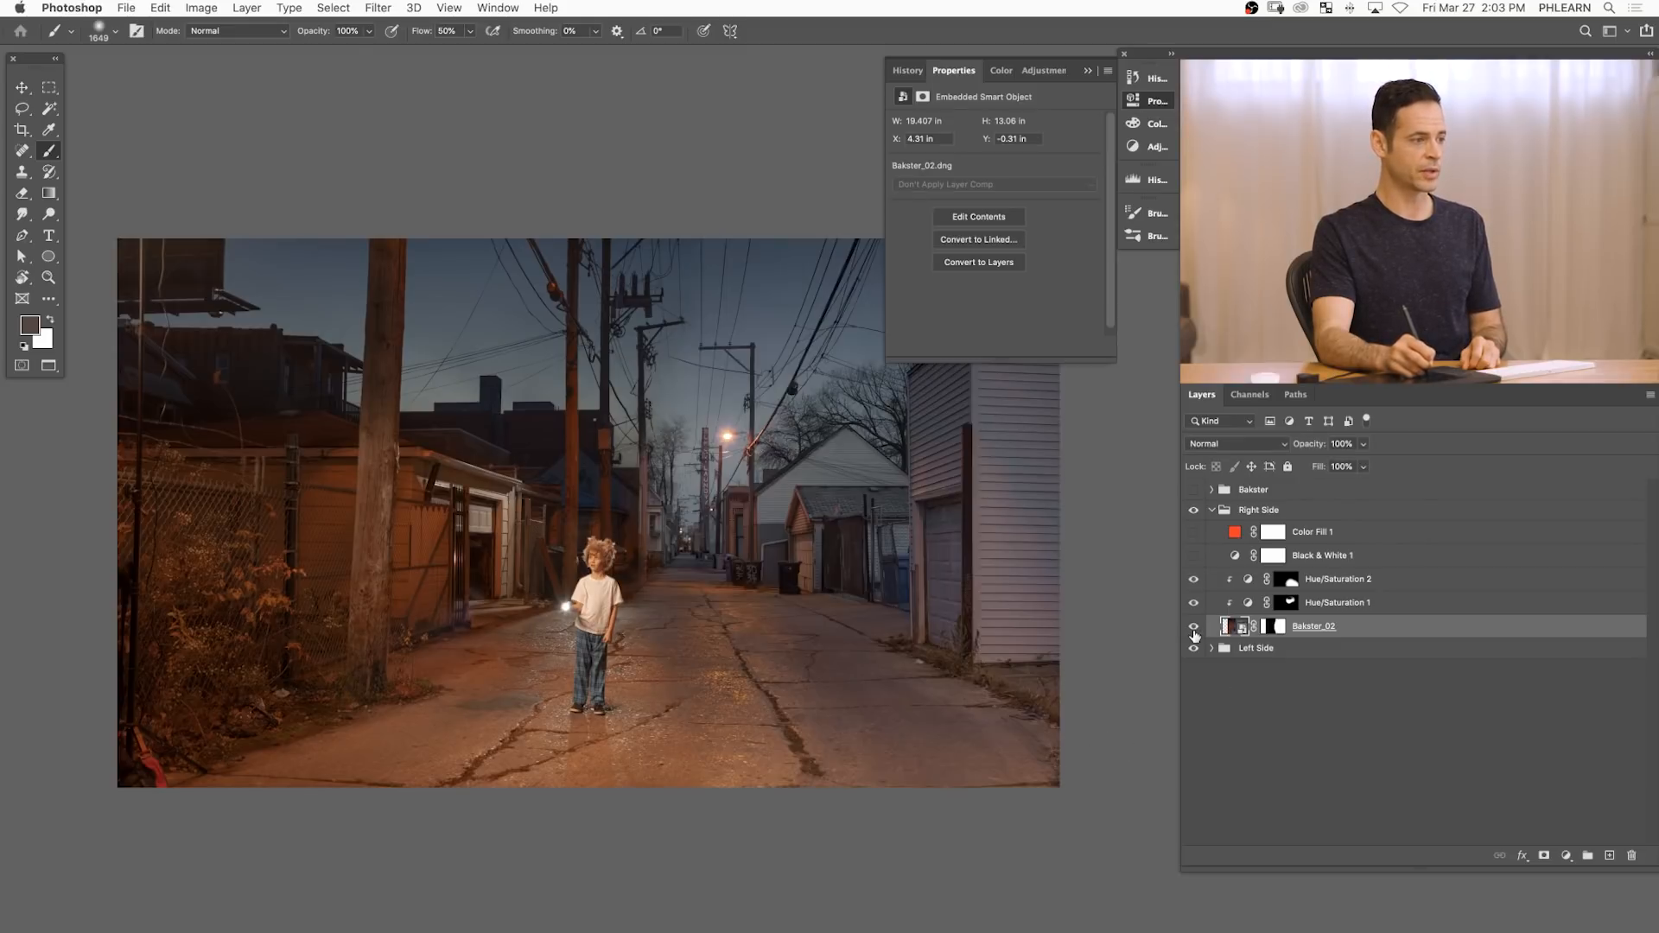
click(1153, 104)
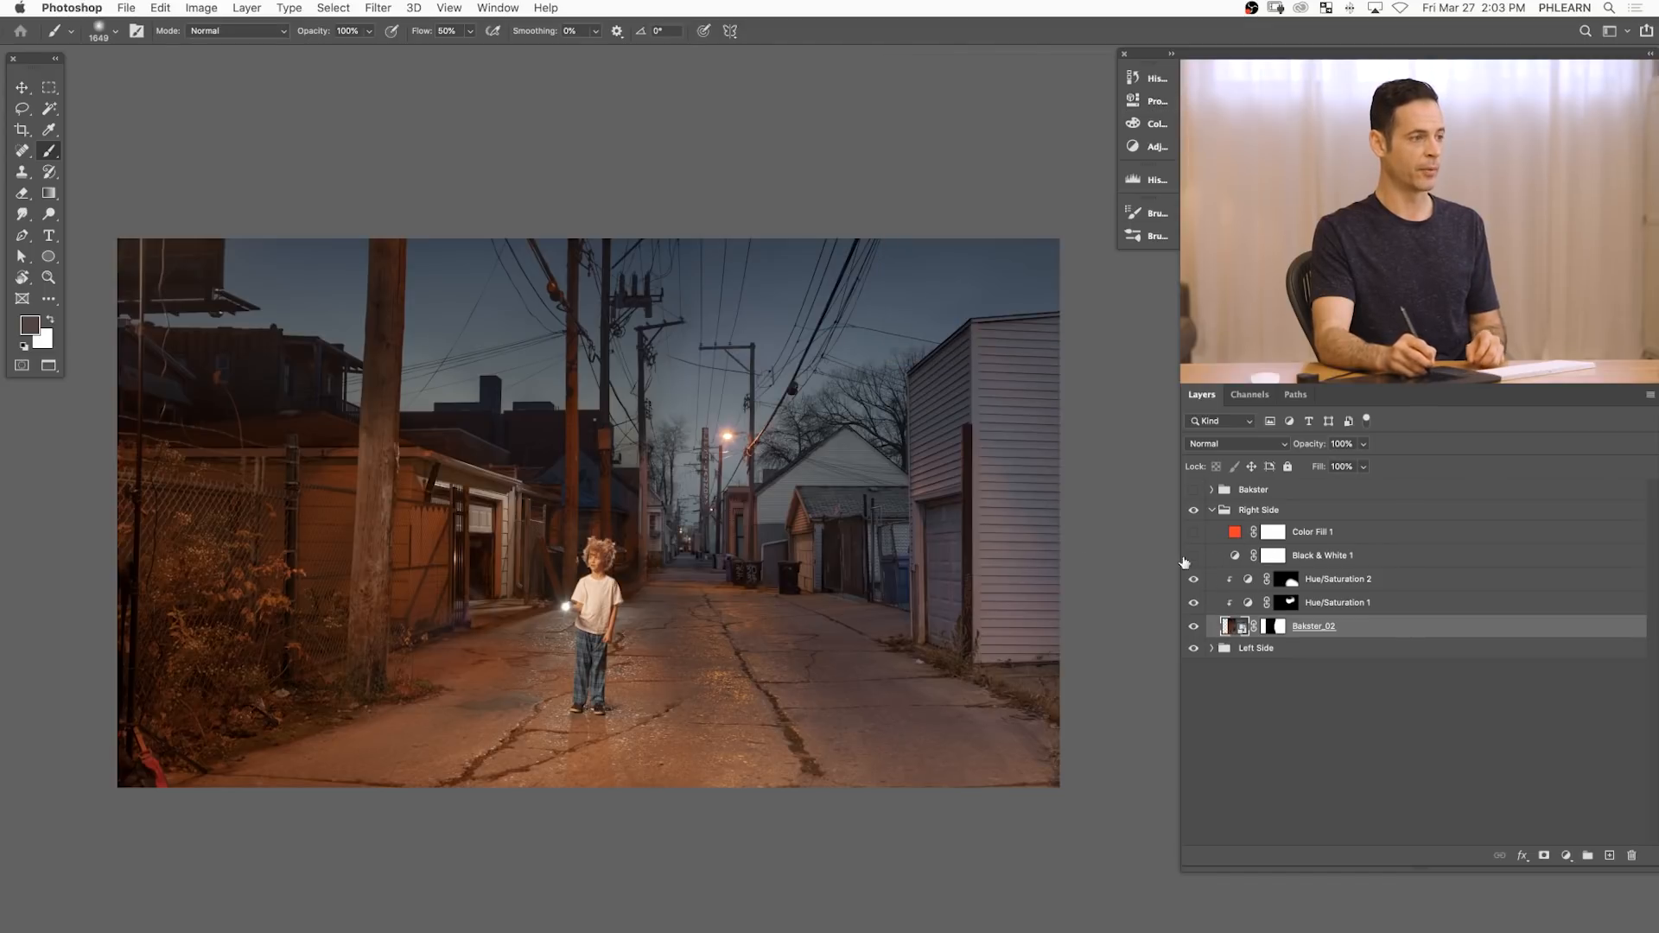
- With Black & White 1 visible, add a clipped Curves adjustment above Hue/Saturation 2 and lower its white point to darken the highlights
drag(825, 621, 750, 590)
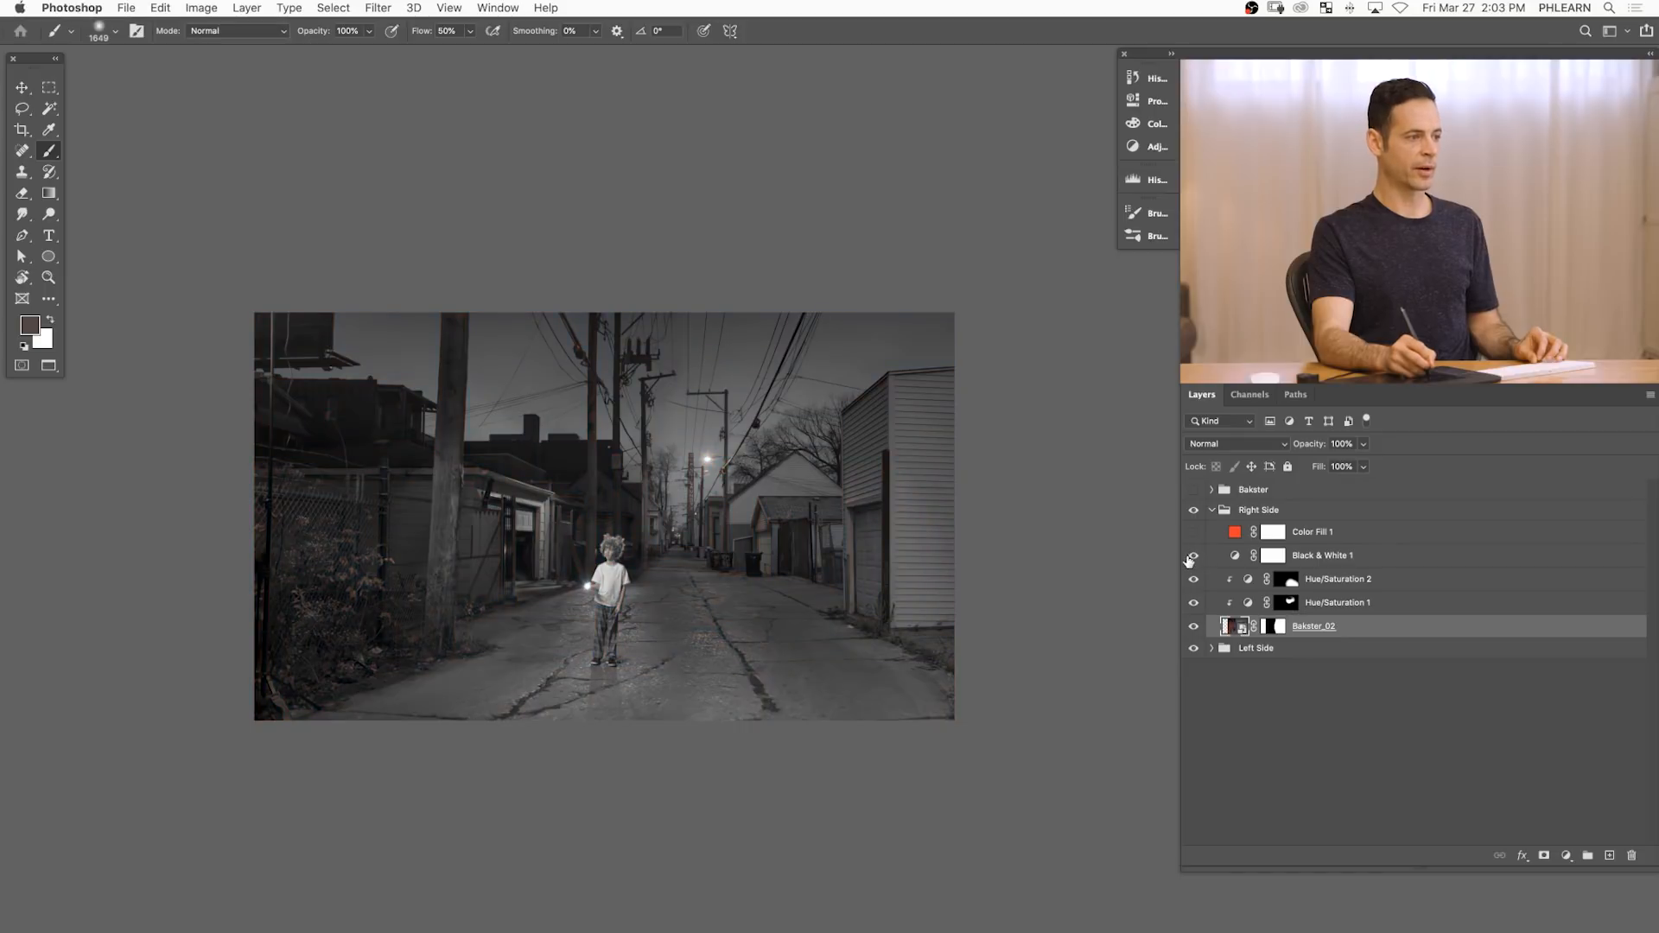
click(1376, 585)
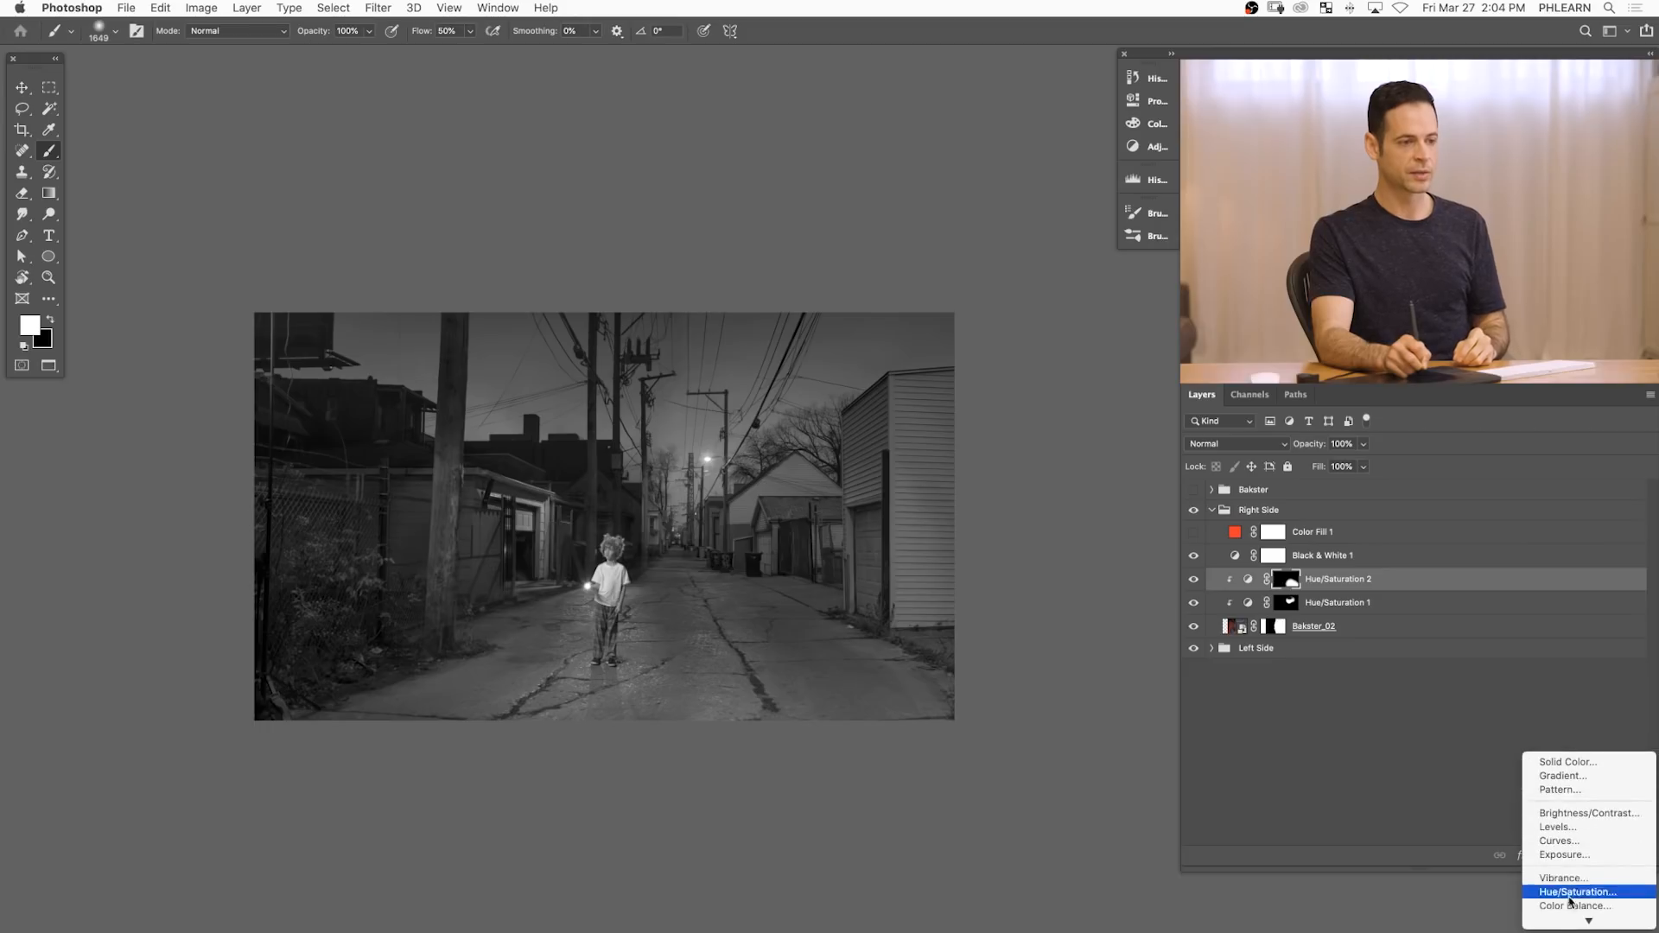
click(1560, 835)
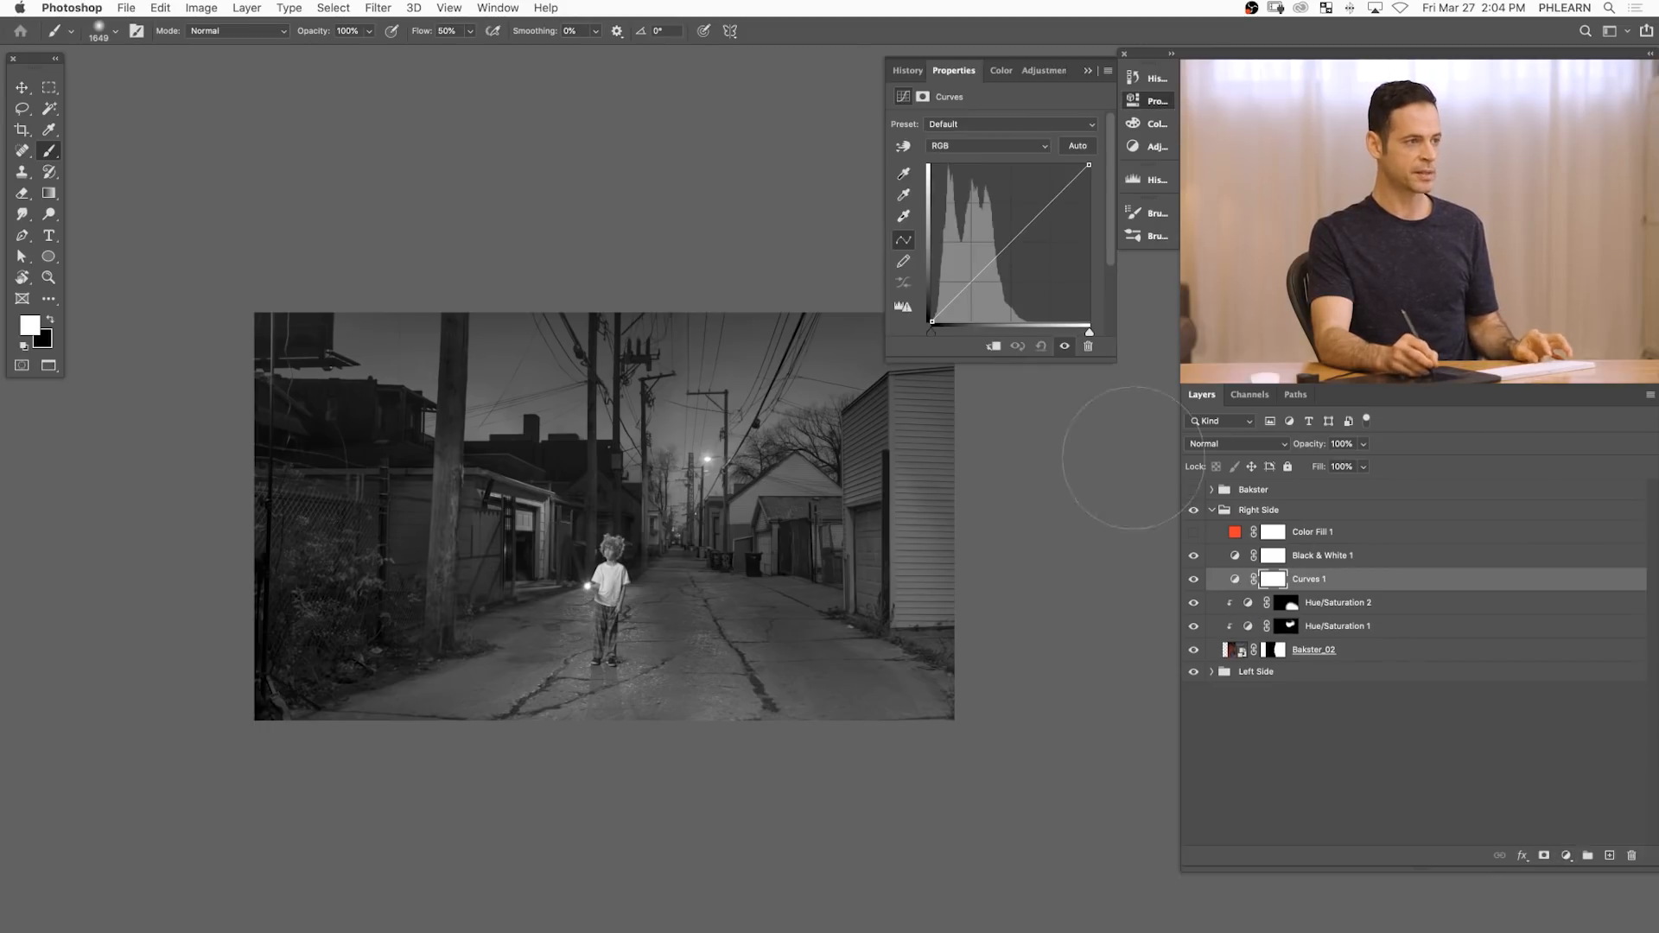
click(992, 346)
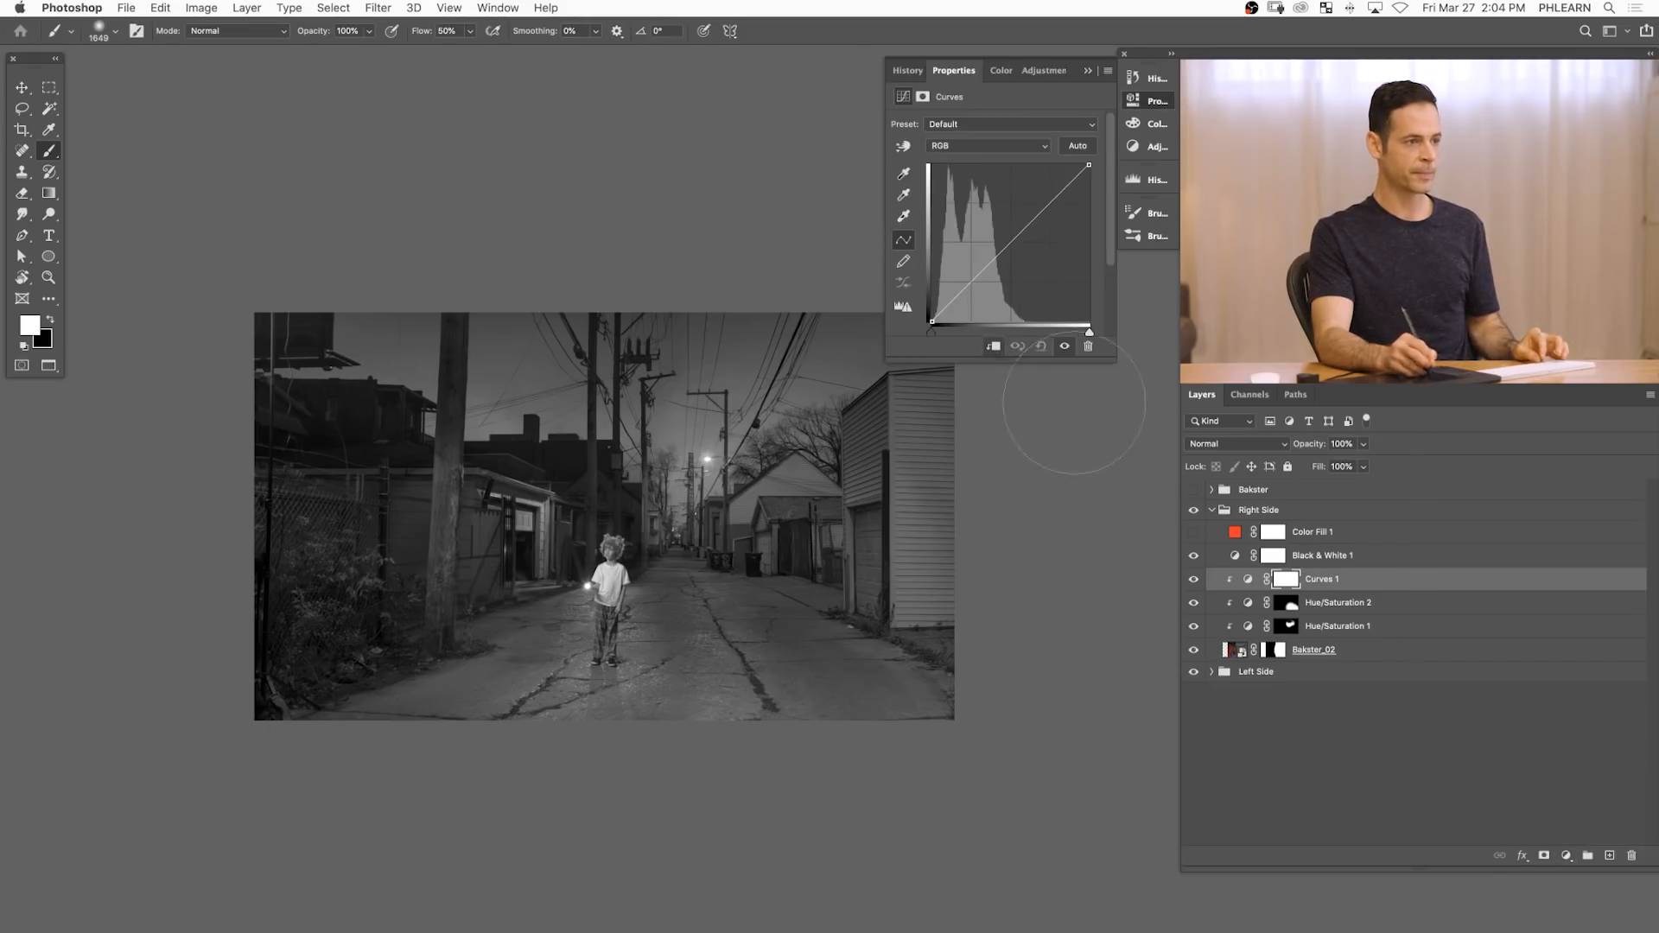
click(1000, 258)
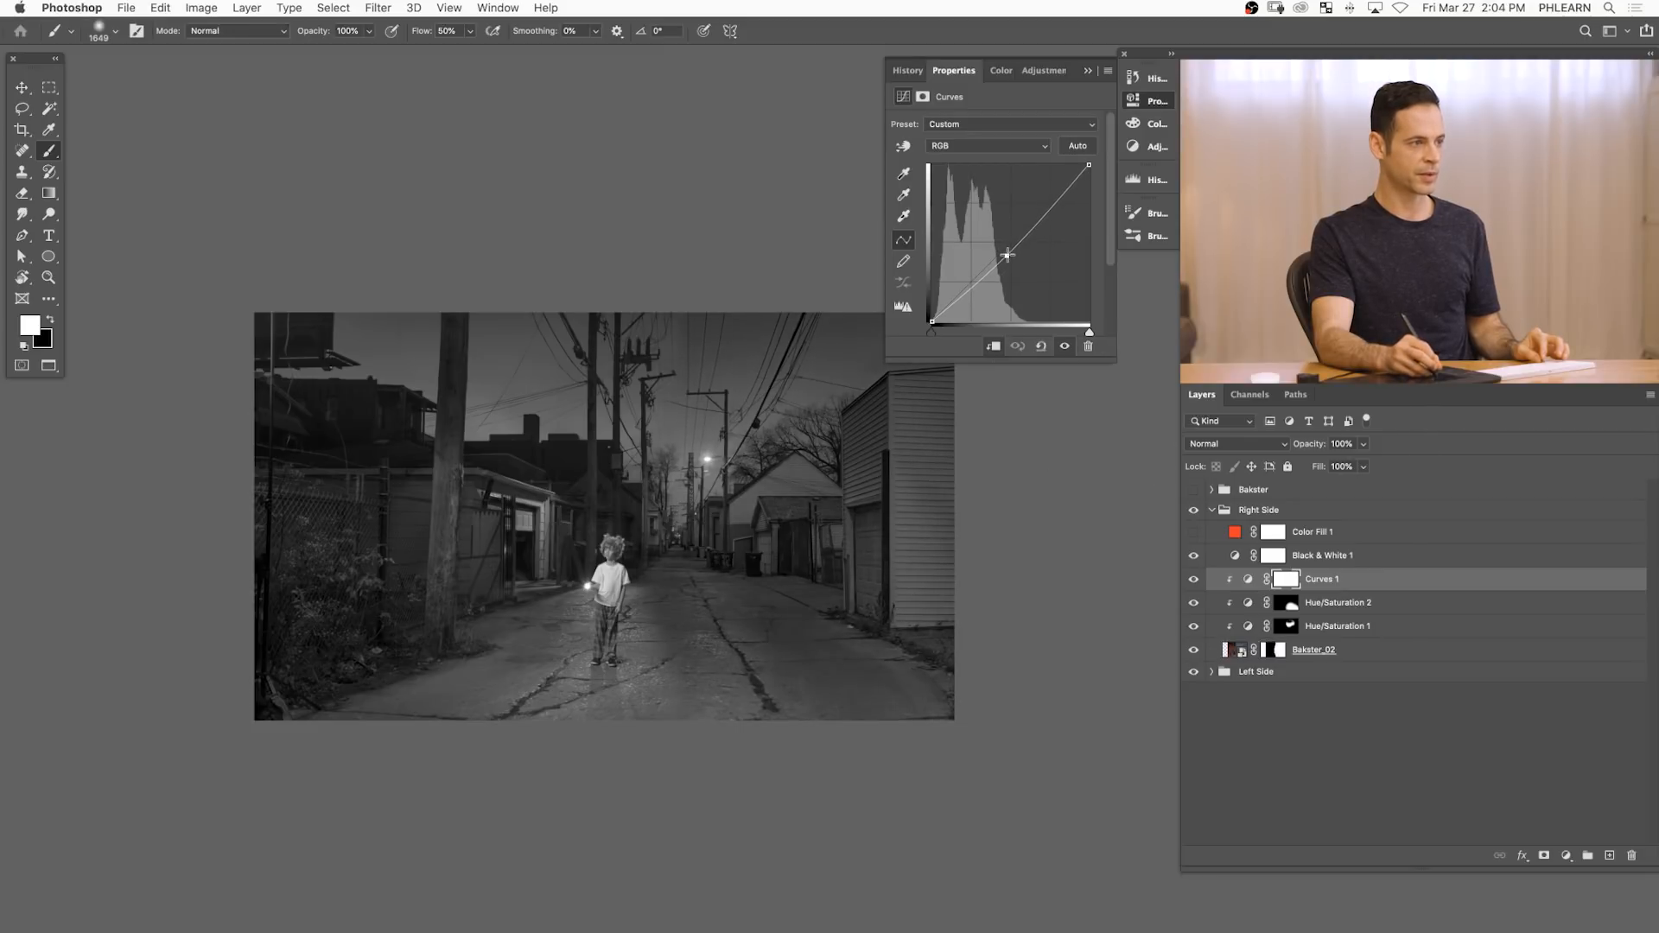
drag(1008, 256, 1117, 188)
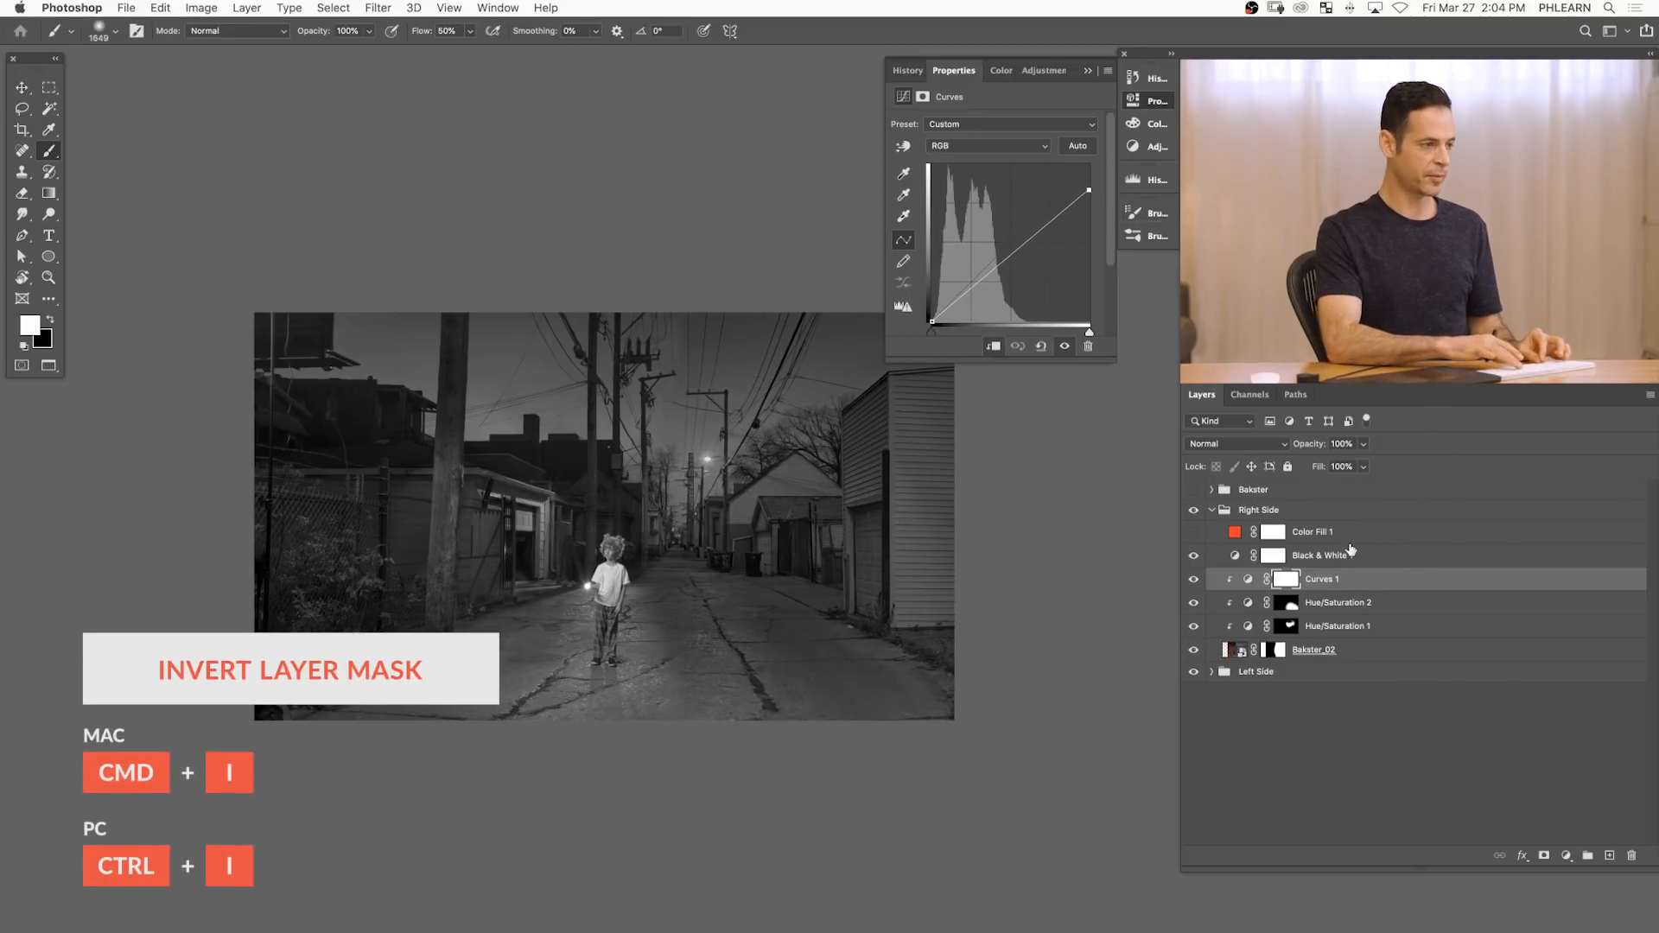
- Invert the Curves 1 mask and paint white over the right foreground pavement, toggling Curves 1 and Bakster_02 to compare
key(super+i)
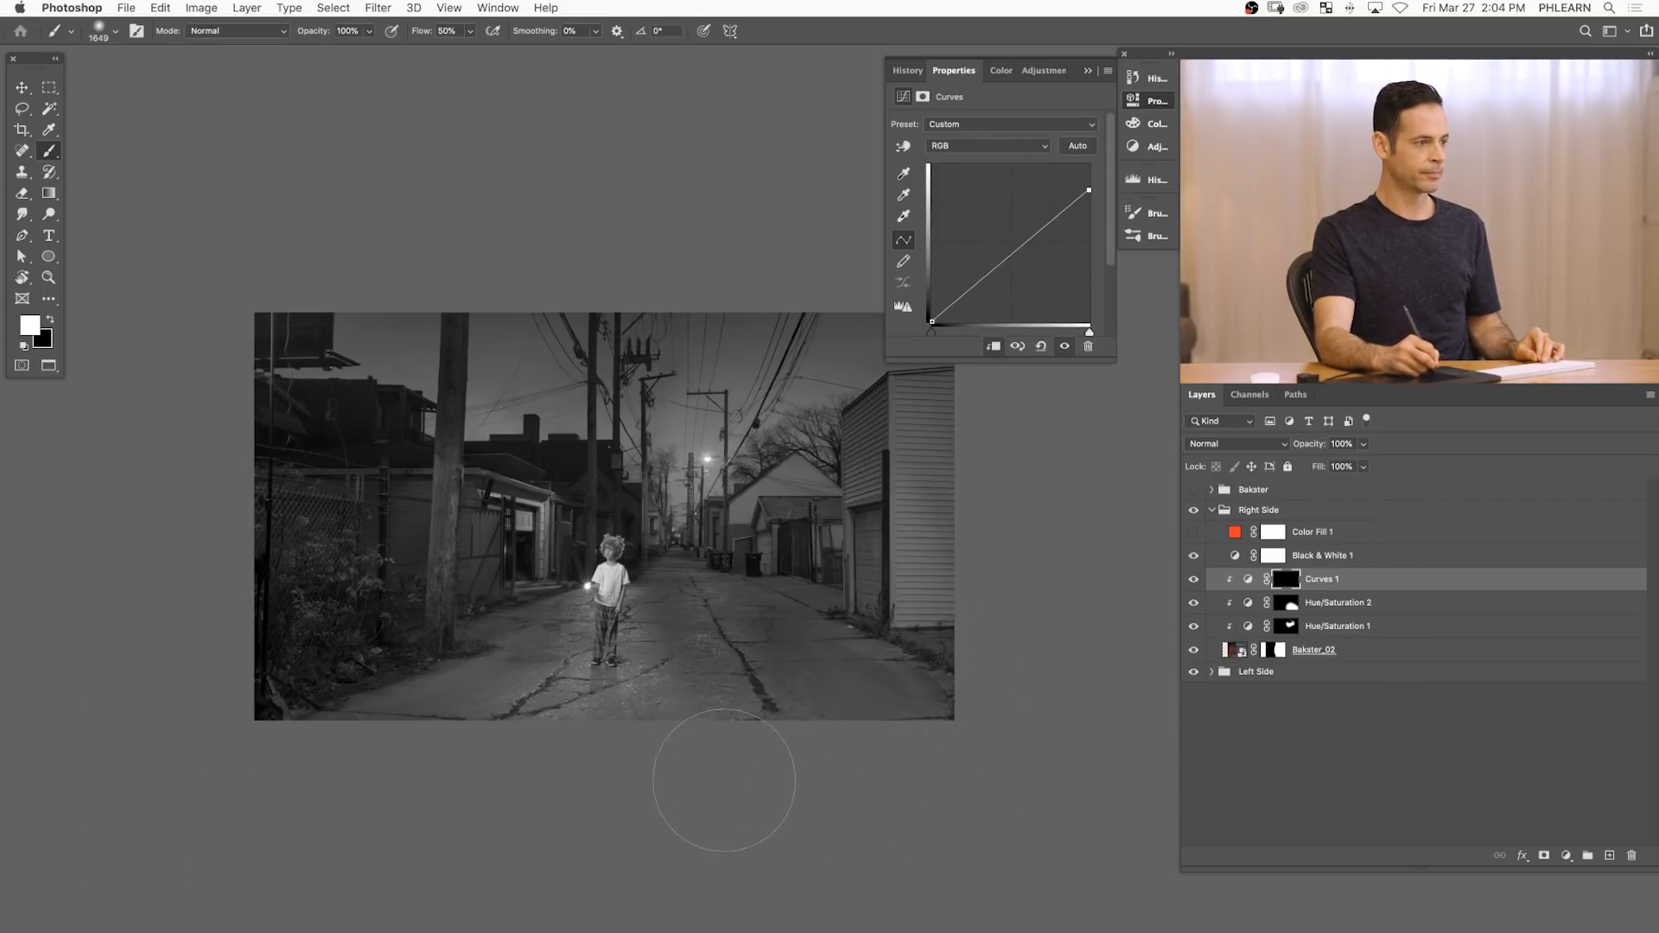
key(x)
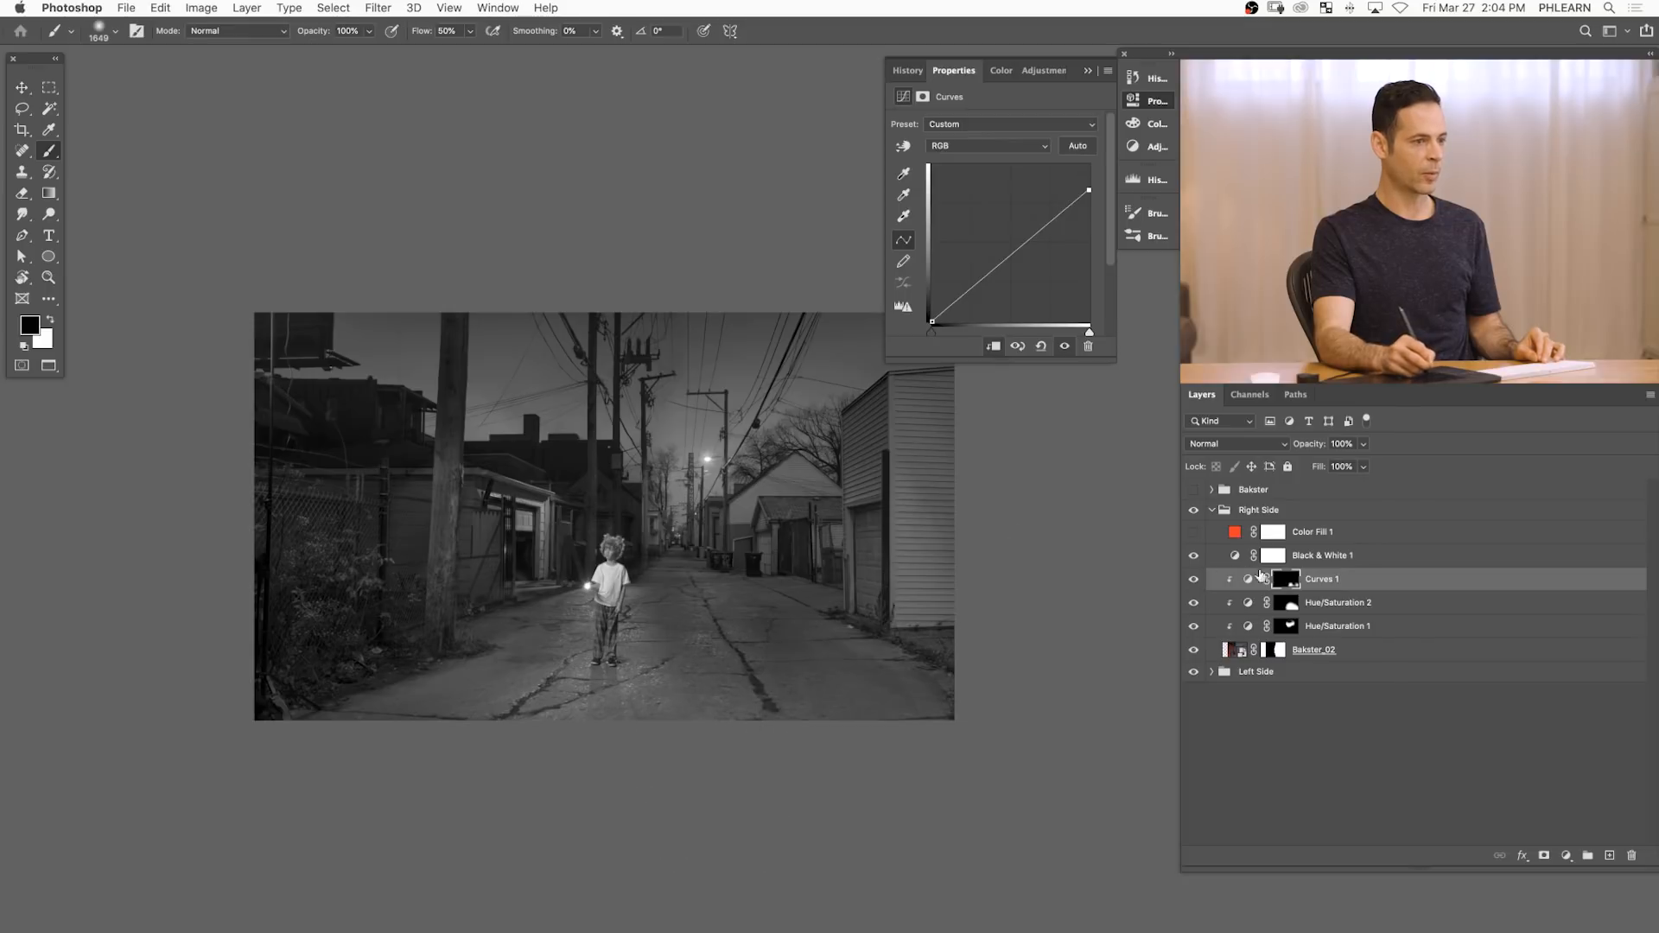
click(1193, 579)
click(1193, 579)
click(1193, 579)
click(1193, 579)
key(x)
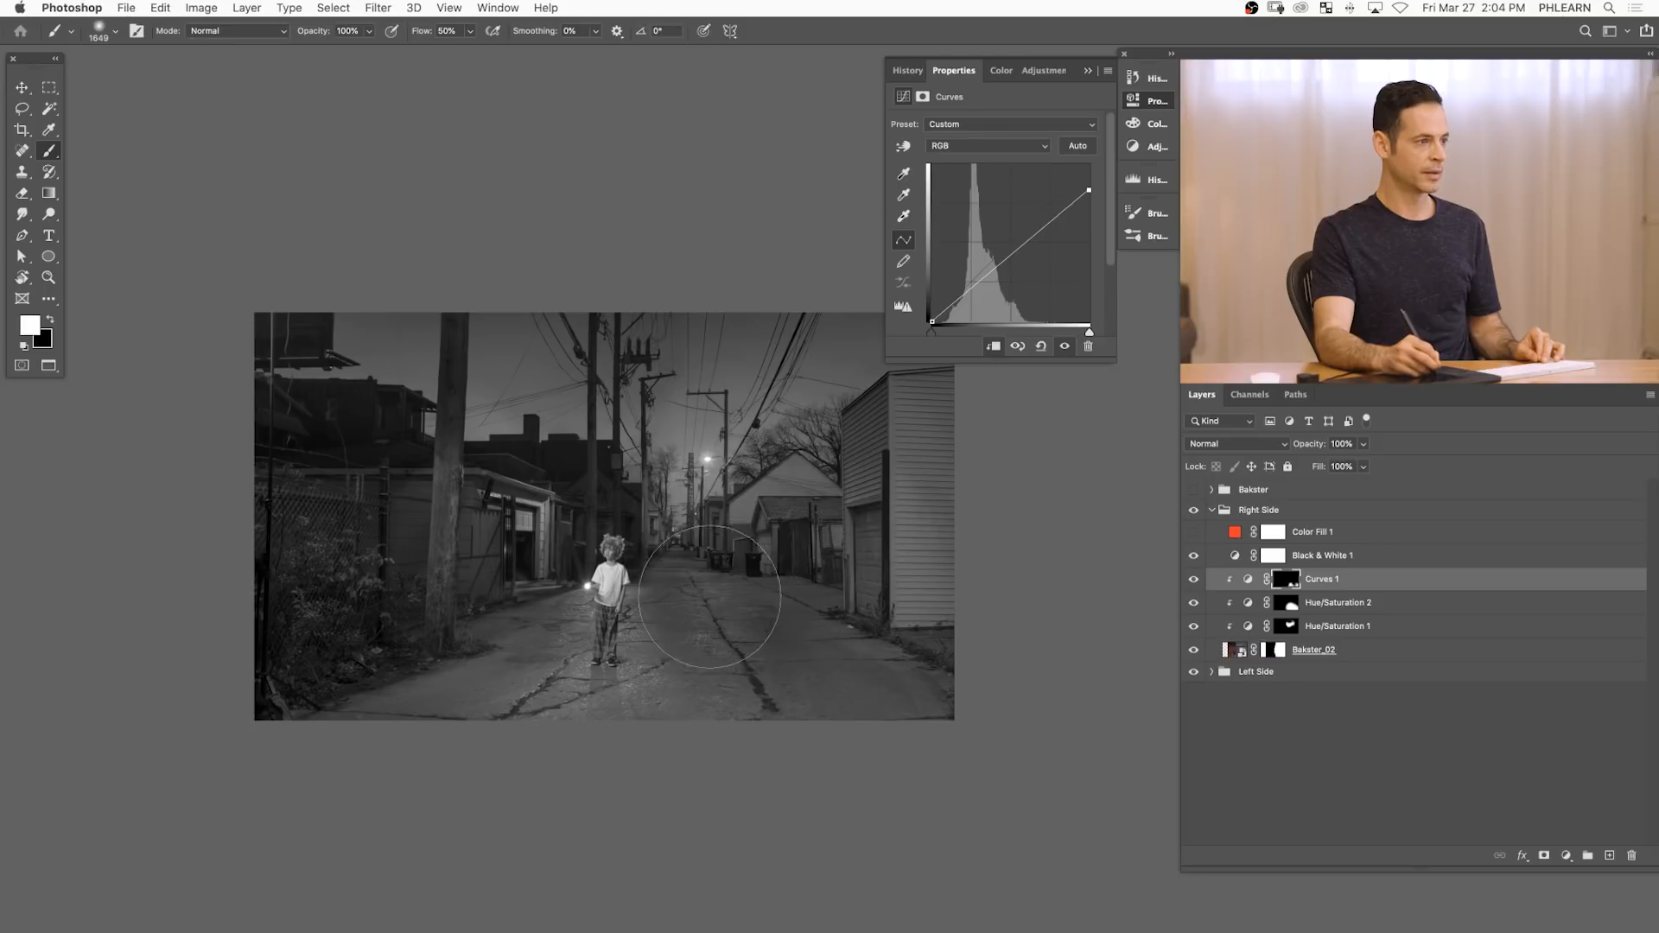
click(1195, 651)
click(1195, 652)
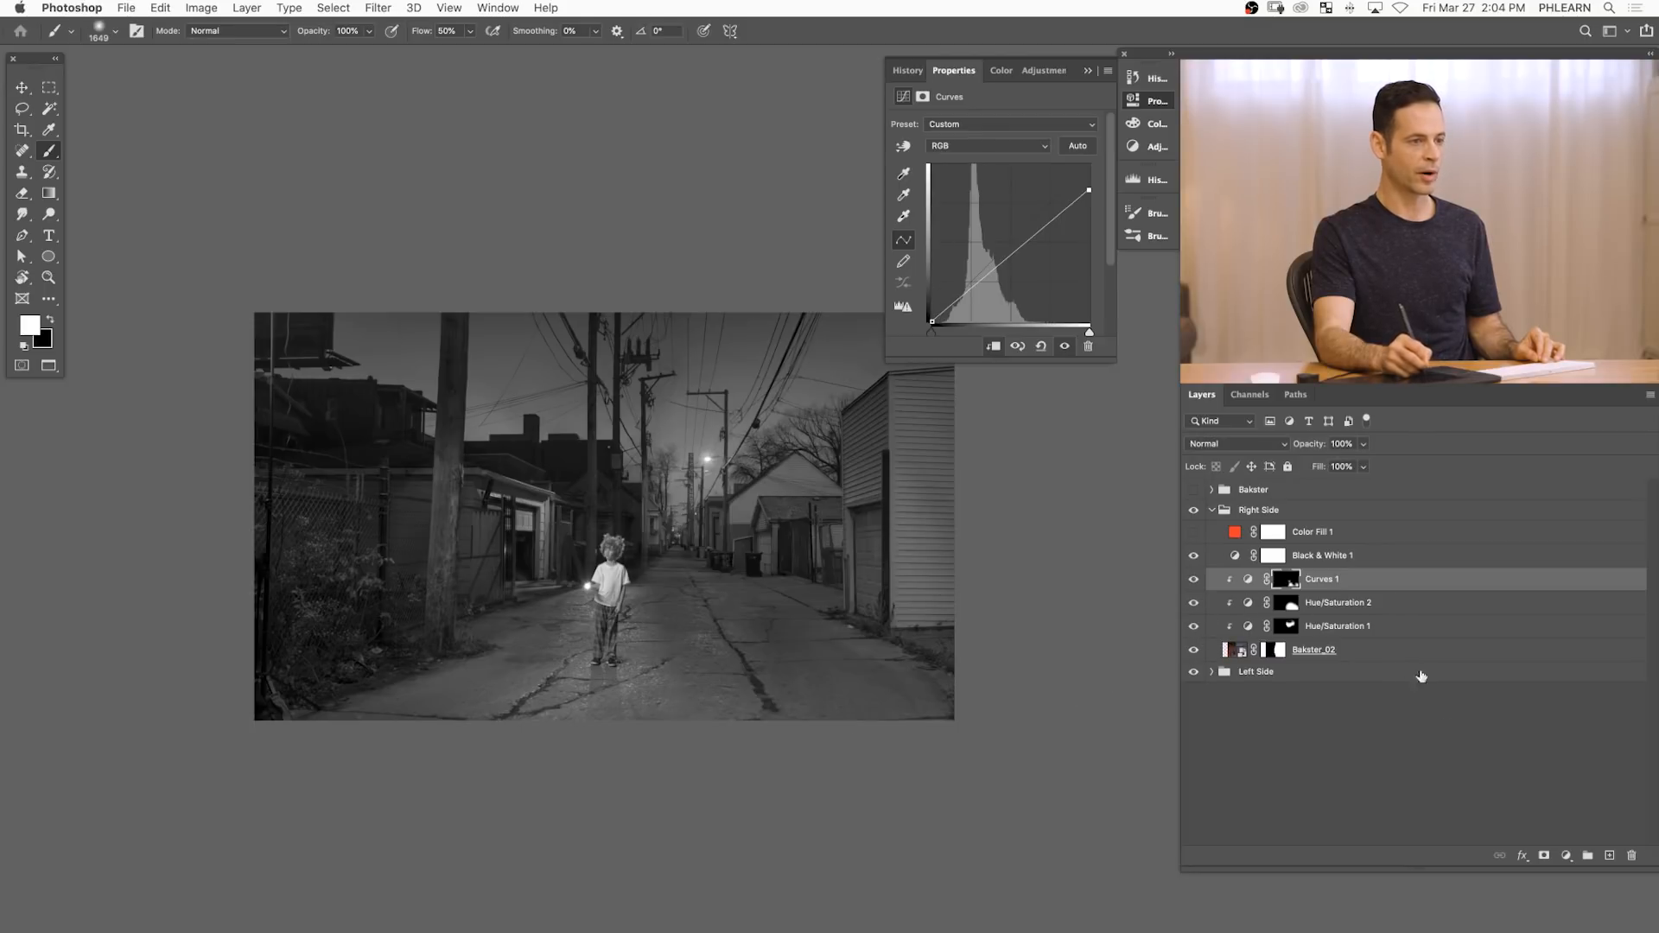
- Clip a second Curves adjustment that raises the midtones, invert its mask, and paint white over the pavement near the alley's center
click(1565, 856)
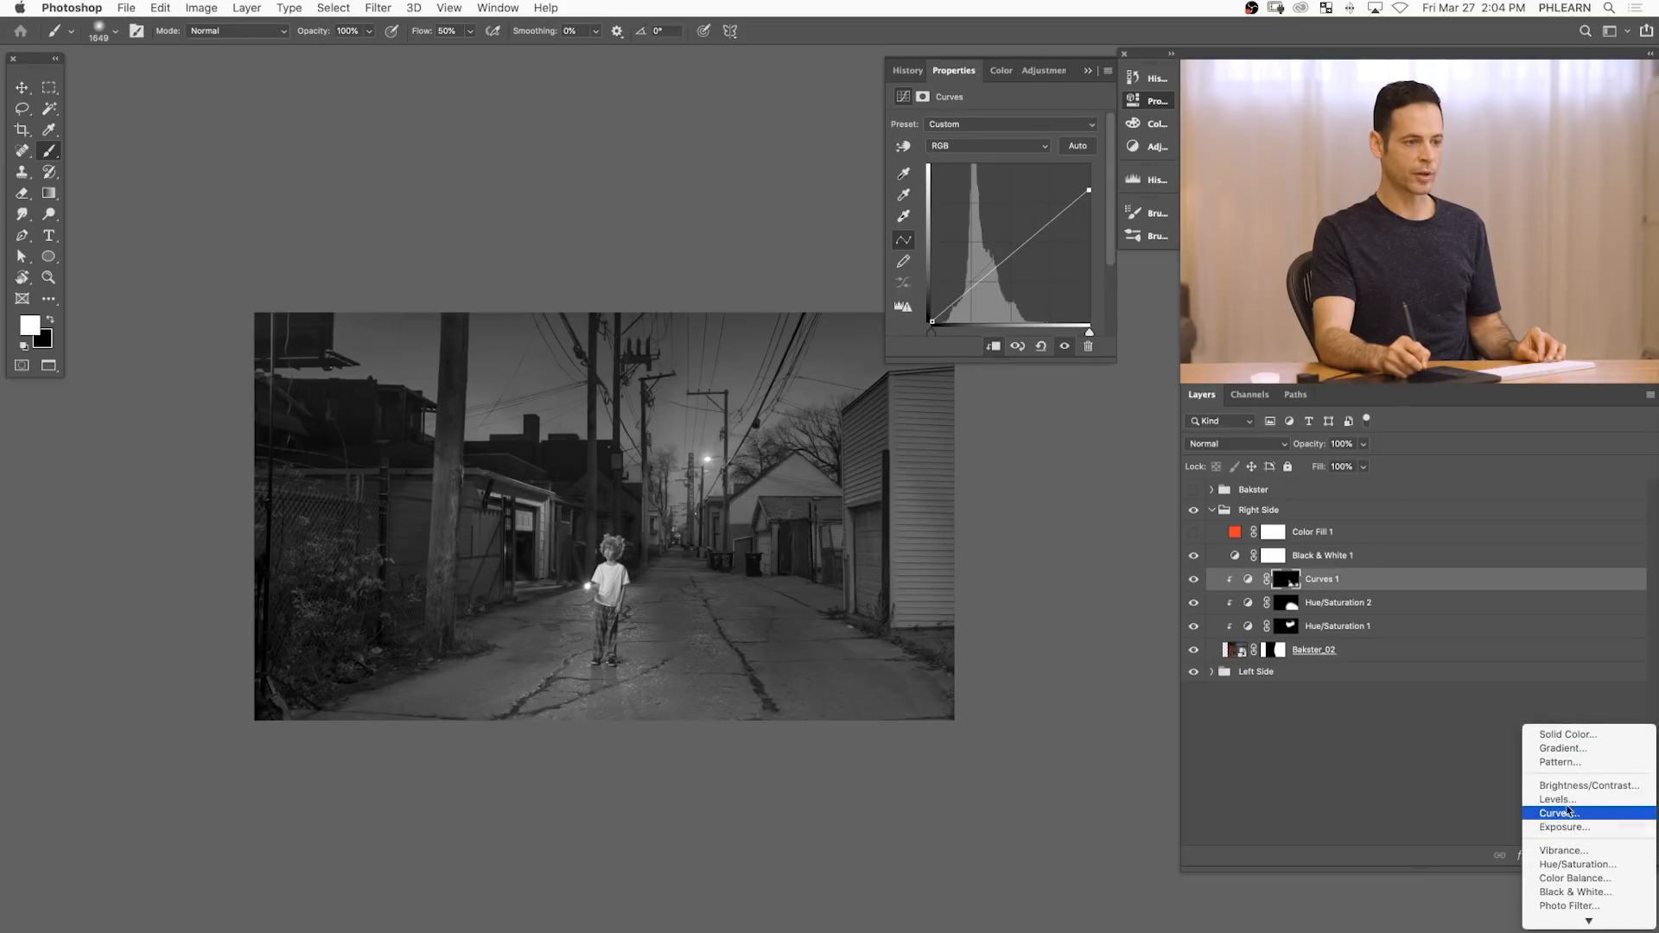
click(1578, 817)
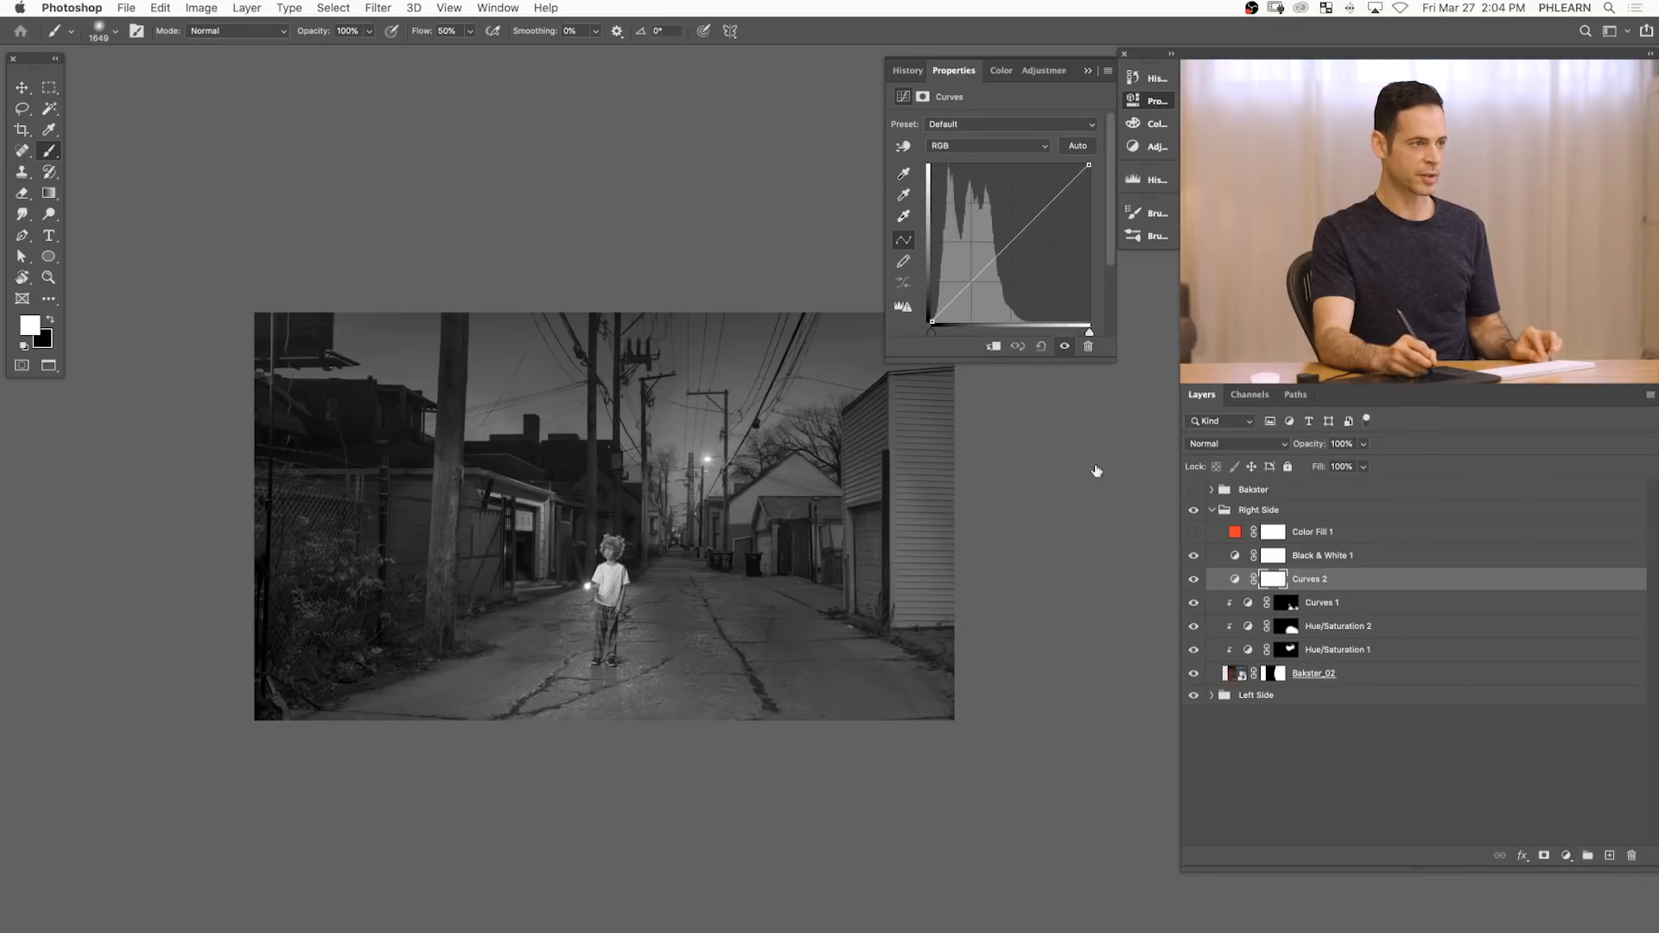
click(1006, 251)
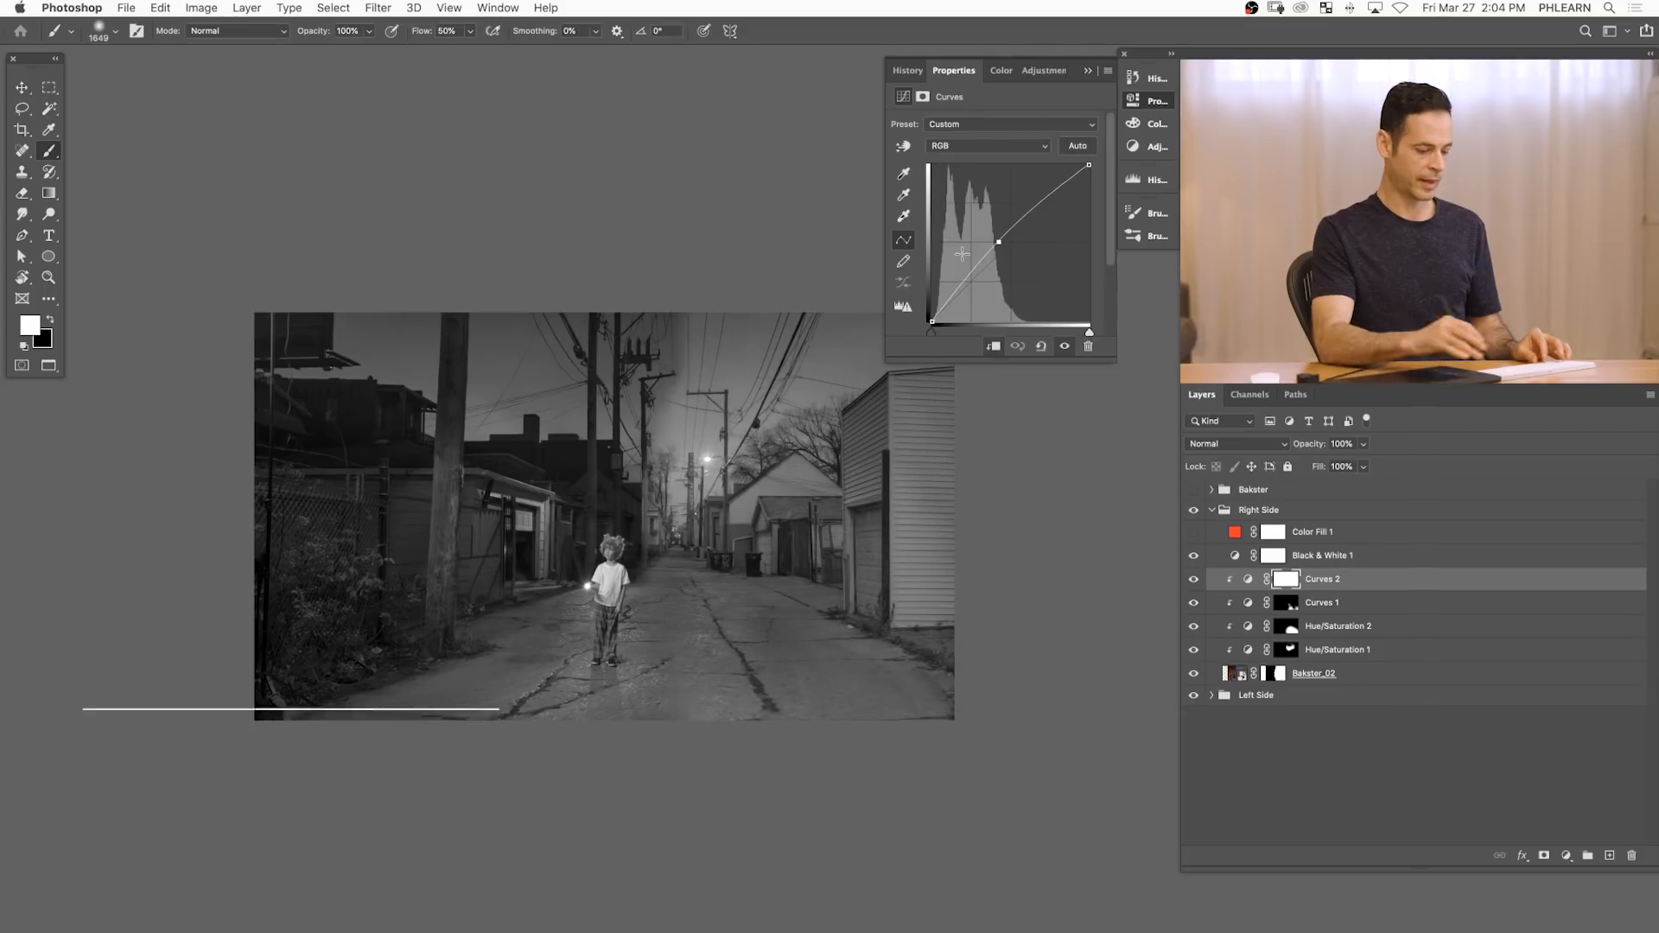
key(super+i)
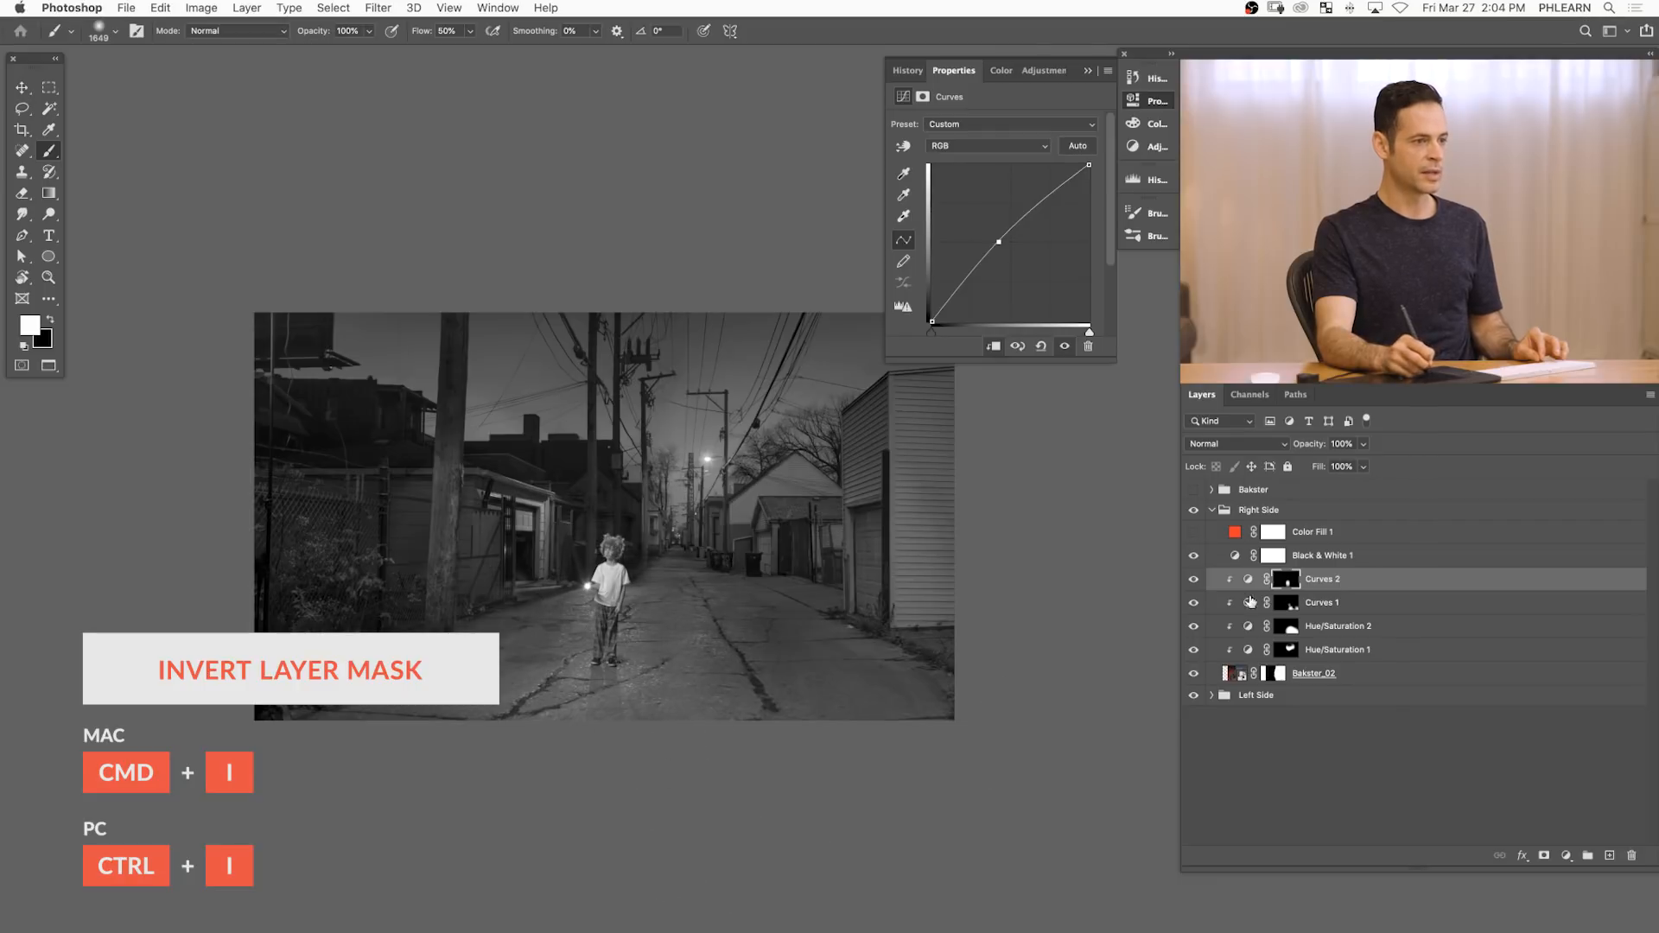
drag(1192, 581, 1192, 603)
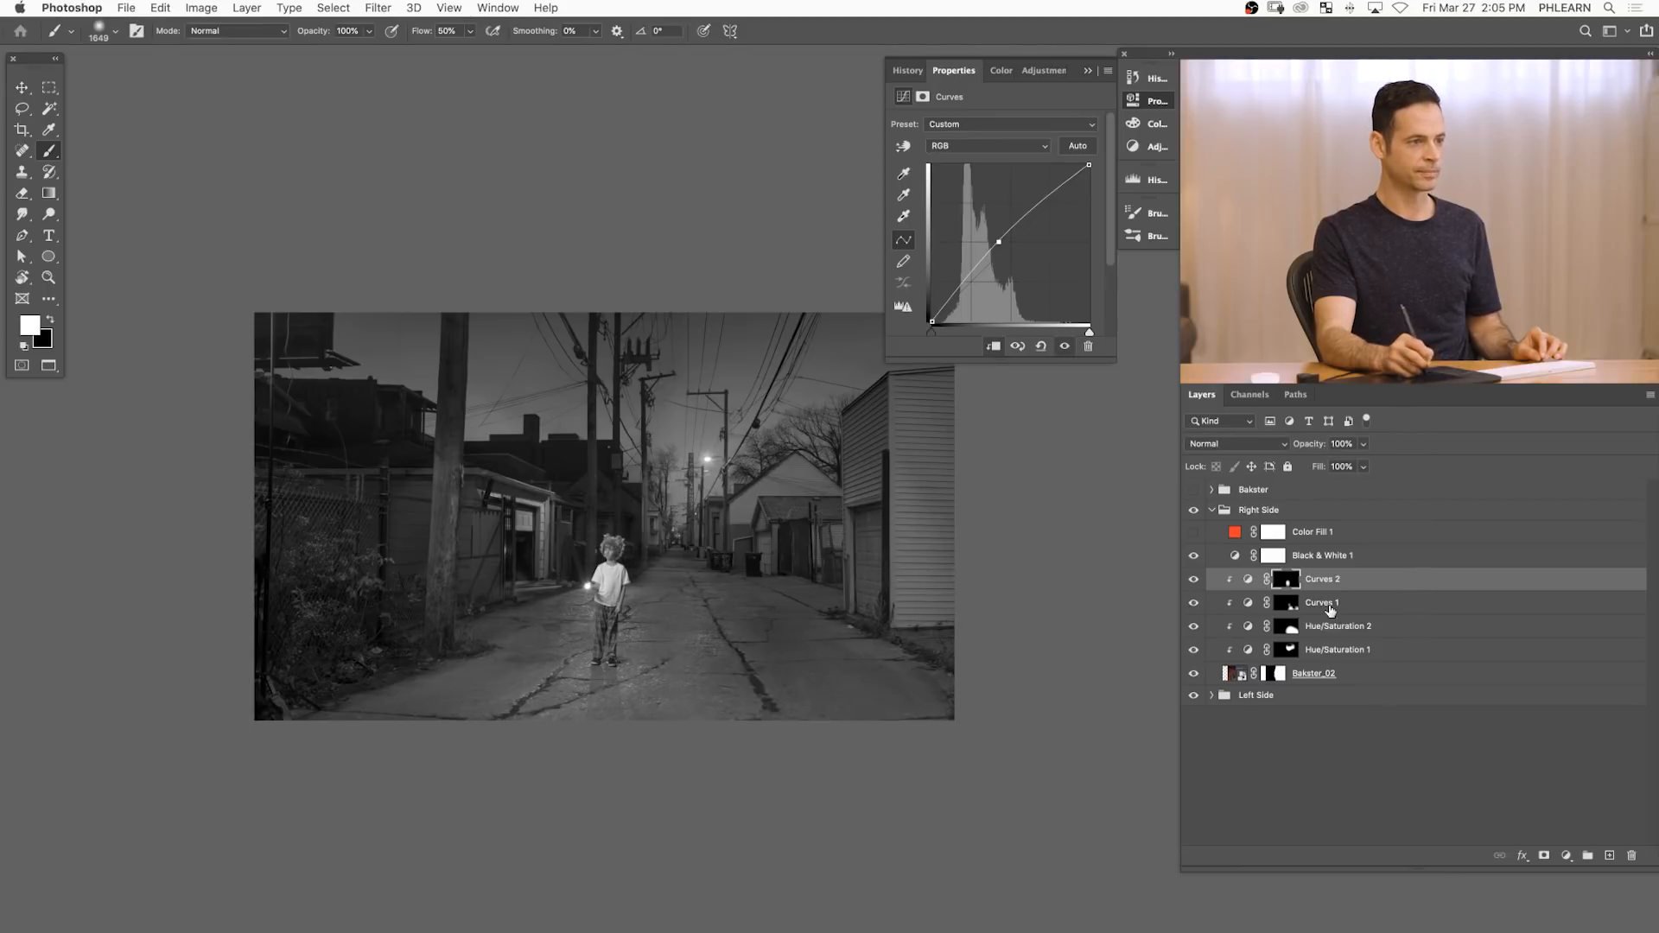
- Add a third Curves adjustment clipped to Bakster_02 and slightly lower its midtones
click(1565, 854)
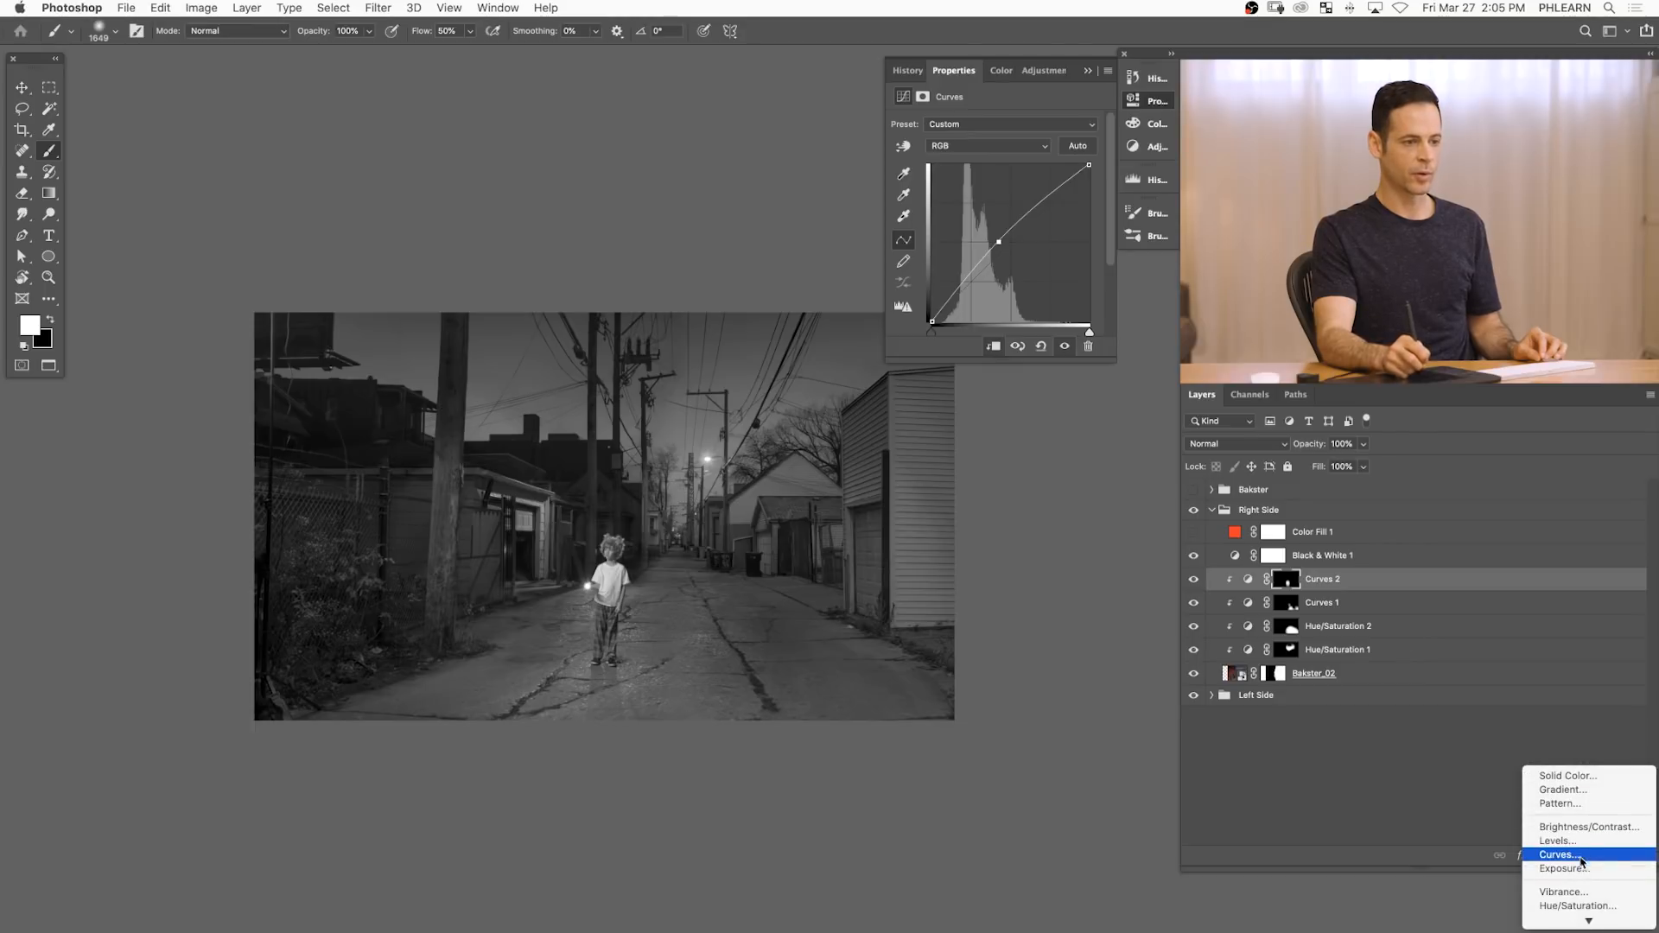
click(1580, 856)
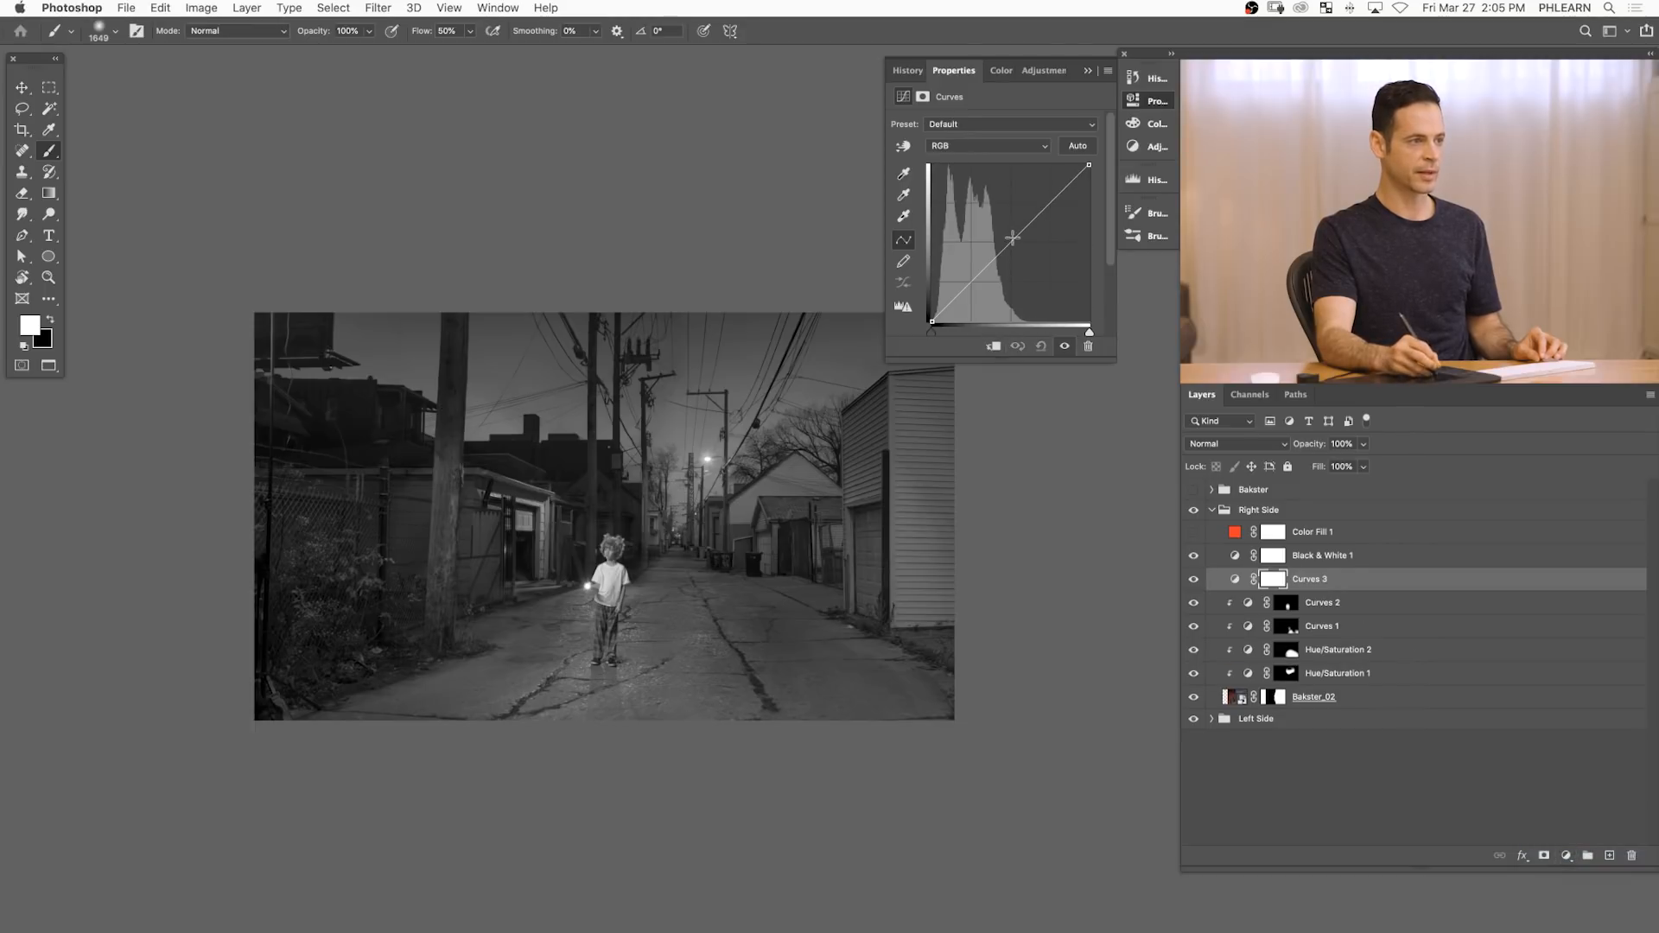
click(991, 347)
drag(1023, 228, 1024, 231)
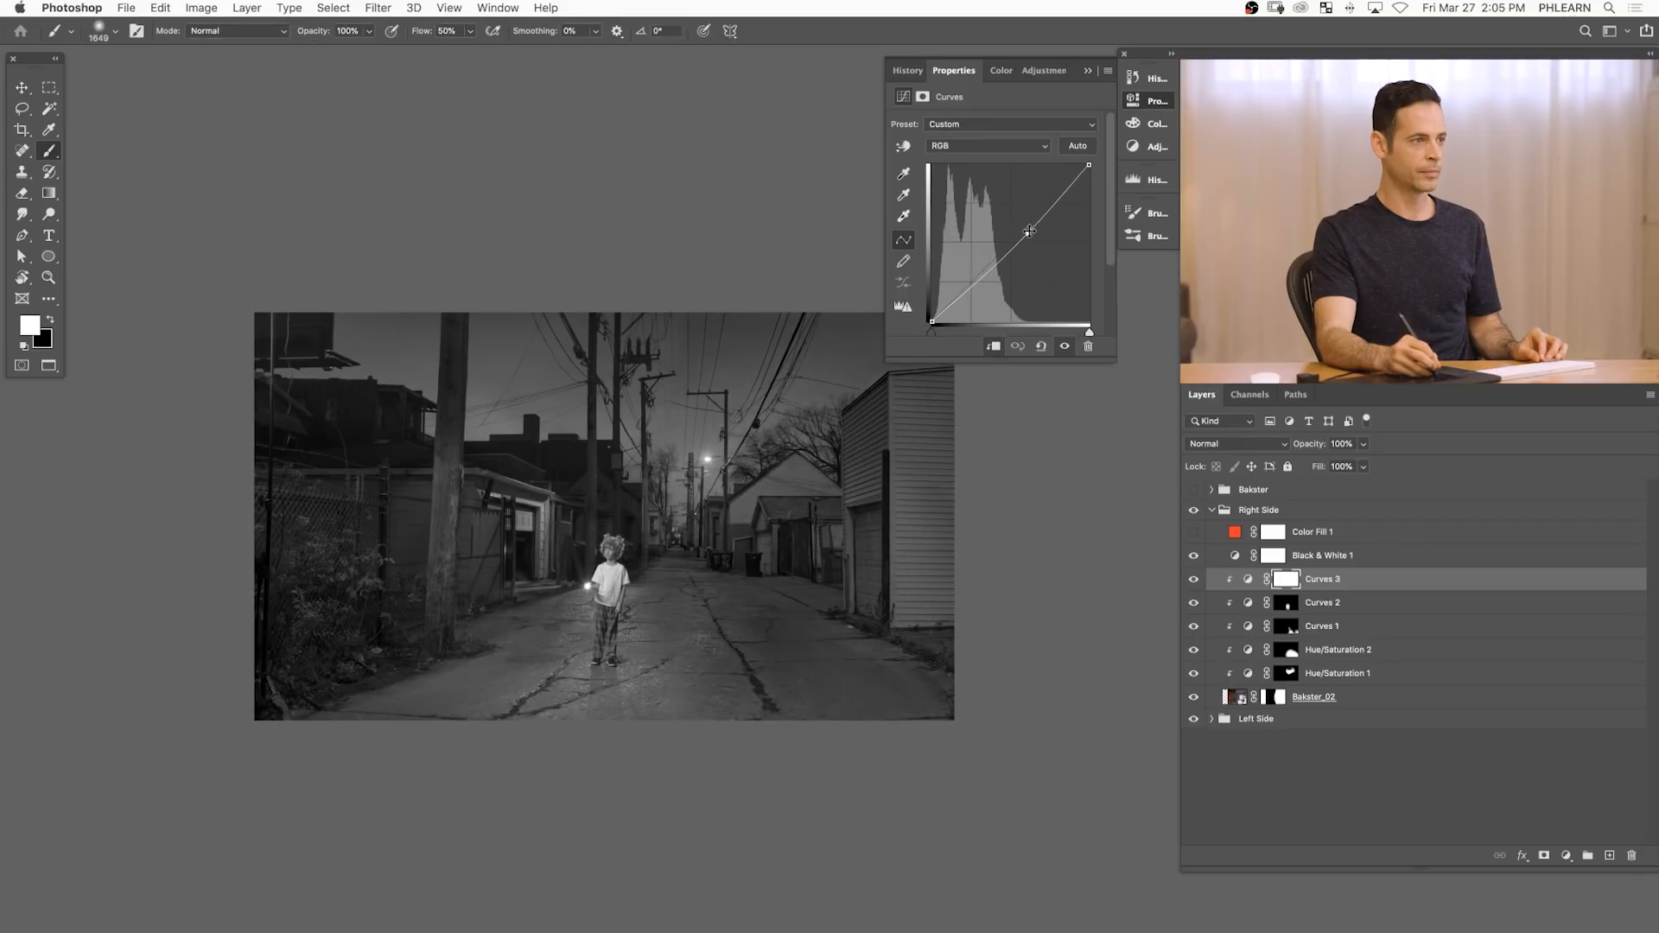
- Invert the Curves 3 mask, paint white over the upper-right sky and right edge, and check the blend in black and white and in color
key(super+i)
drag(470, 521, 362, 533)
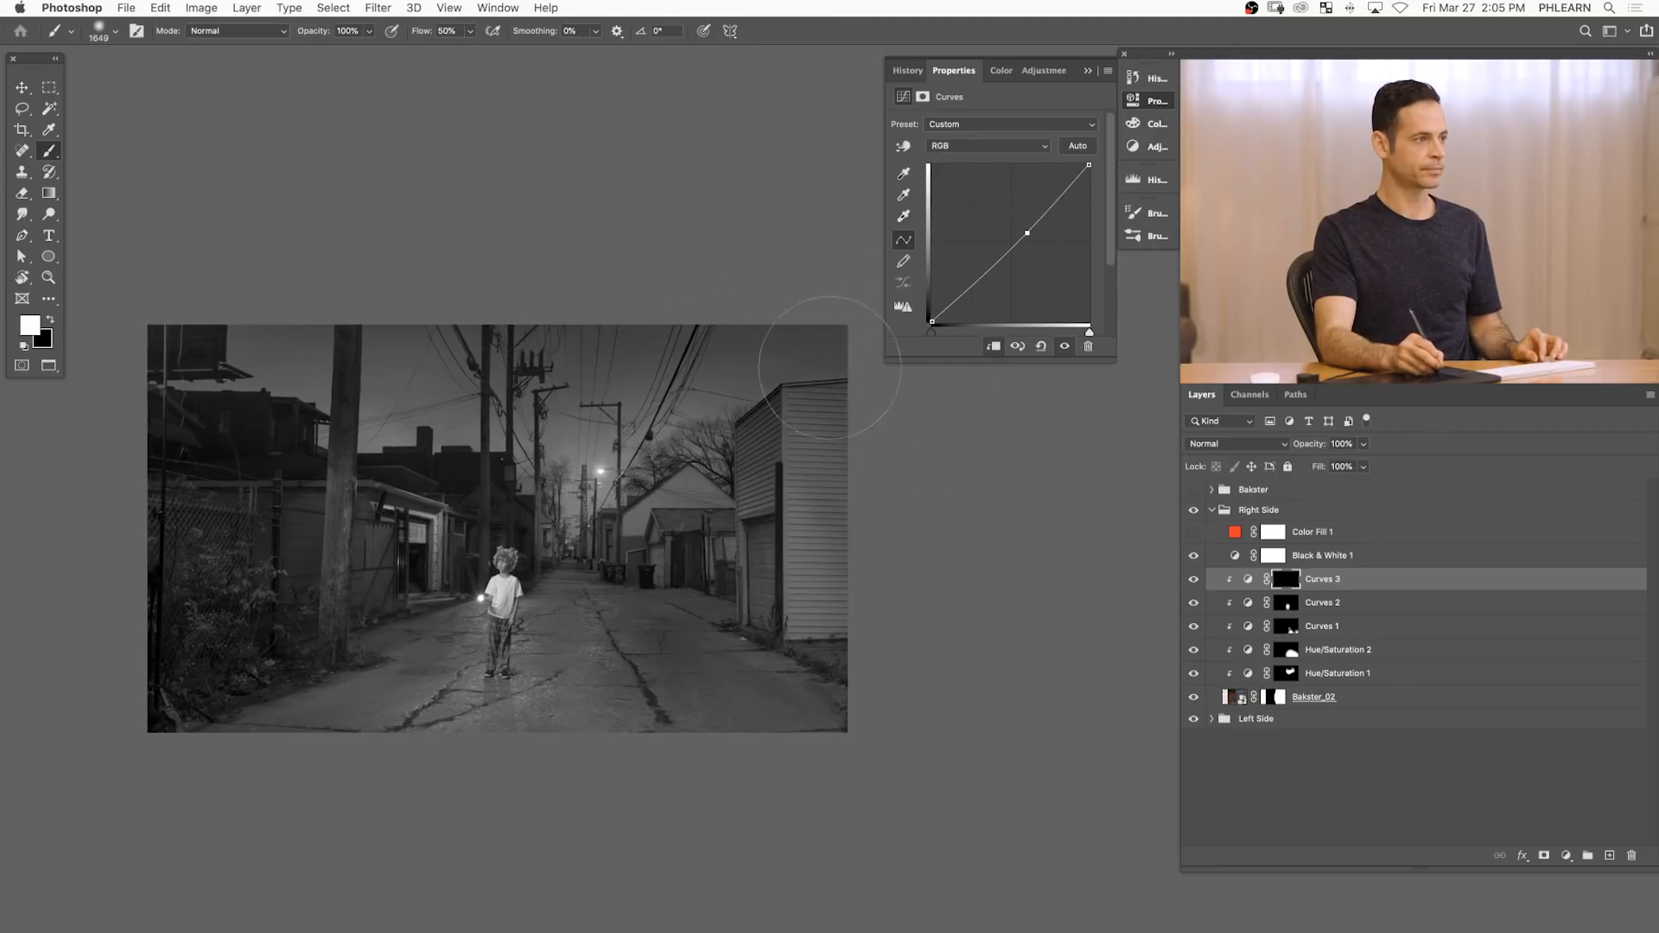
mouse_move(657, 657)
mouse_down()
mouse_move(683, 618)
mouse_move(777, 613)
mouse_move(807, 649)
mouse_up()
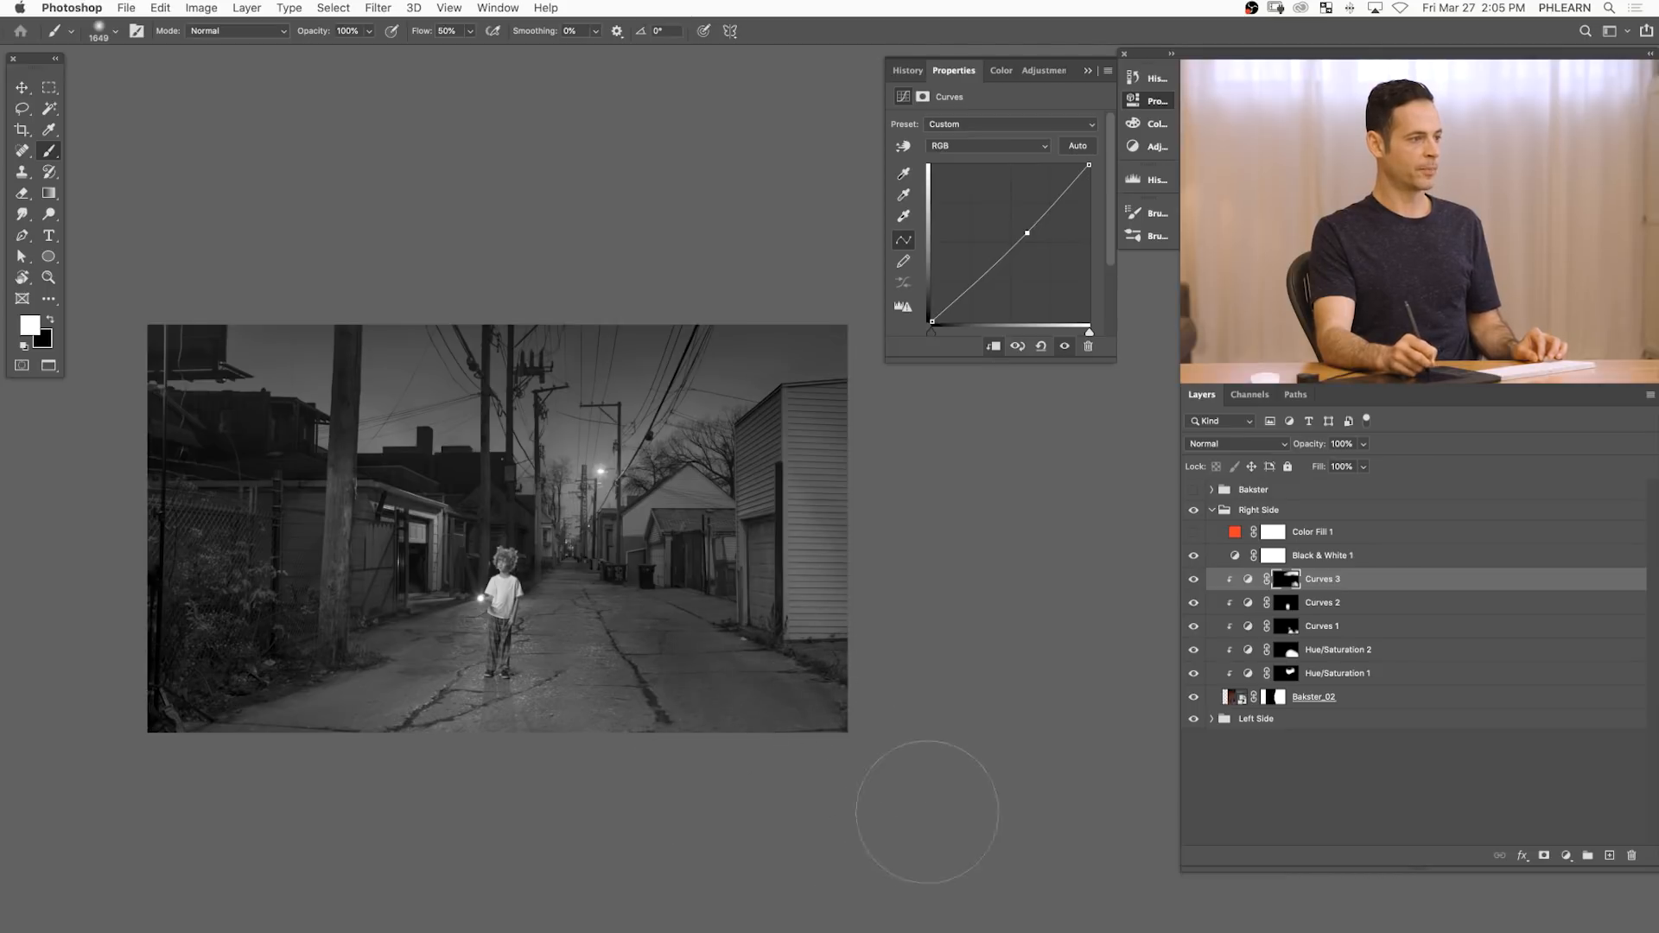
mouse_move(737, 787)
mouse_down()
mouse_move(800, 769)
mouse_move(762, 778)
mouse_up()
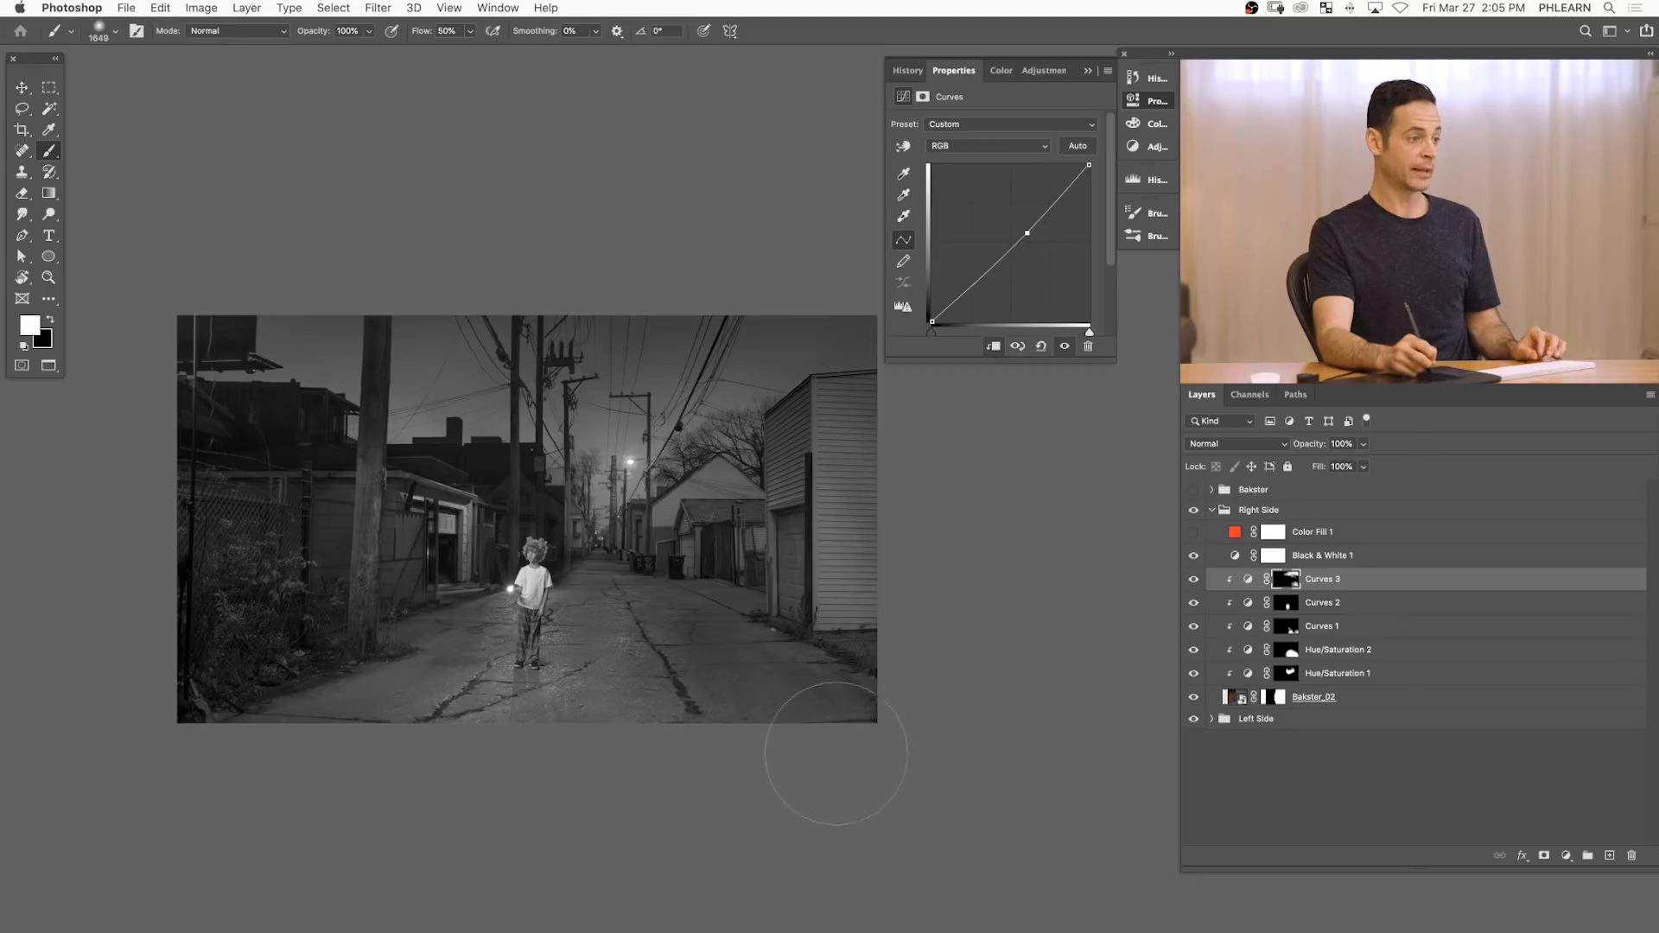
click(1195, 699)
click(1189, 699)
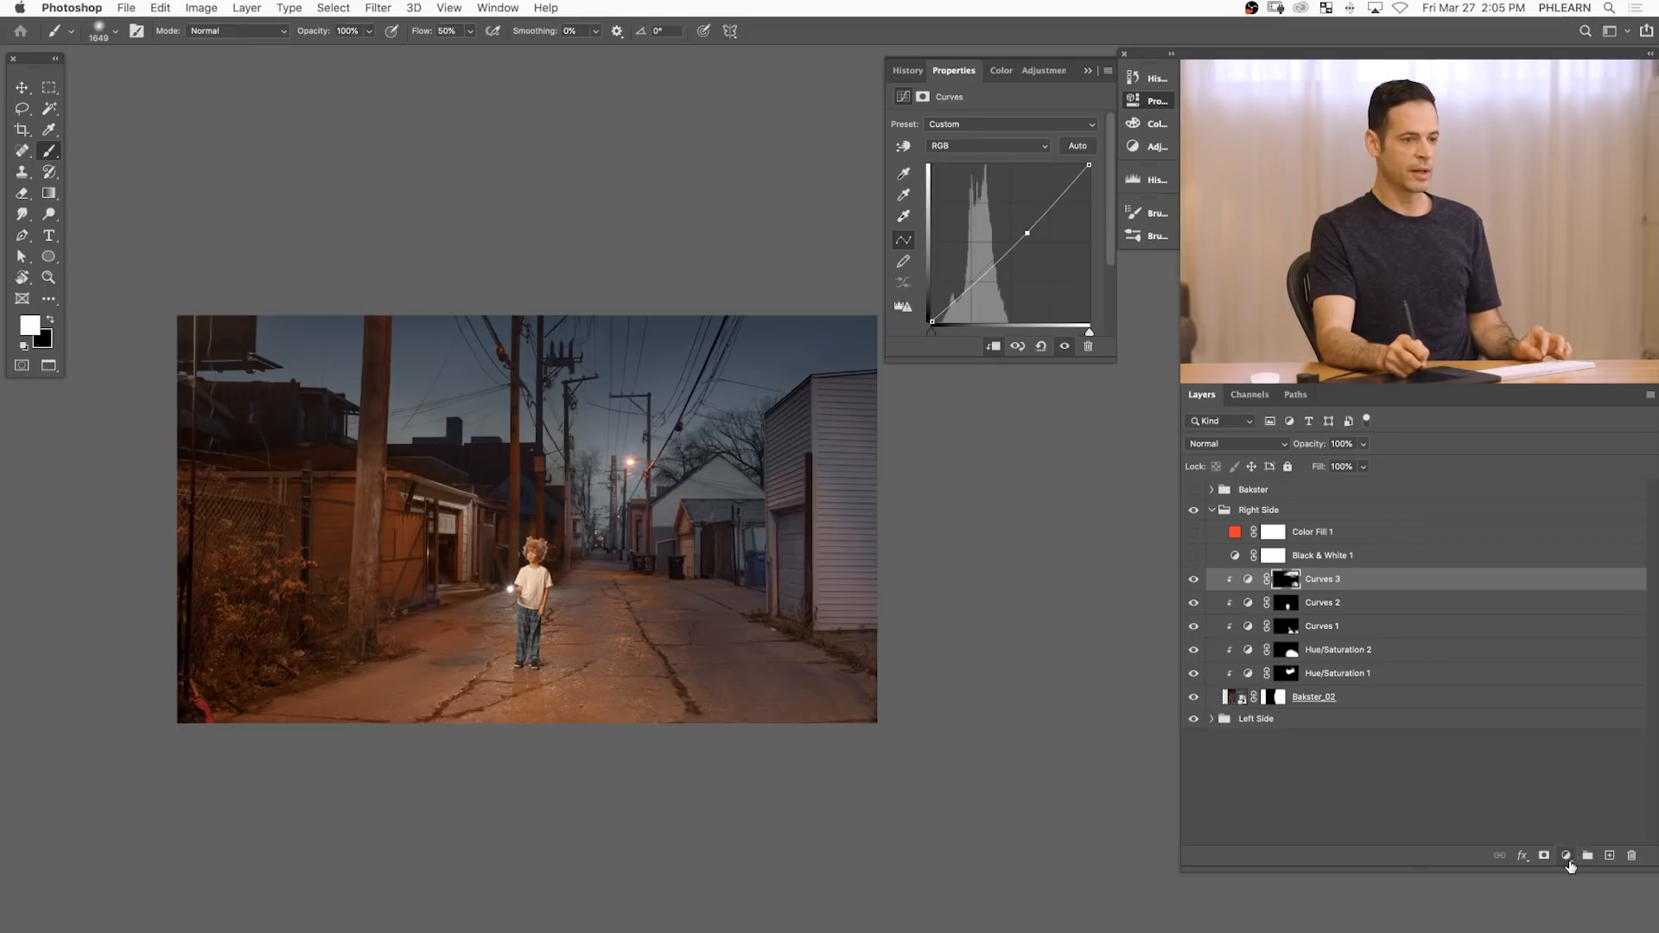
- Add a clipped layer above Curves 3, paint a sampled gray glow around the distant streetlight, and set its blend mode to Hue
click(1609, 856)
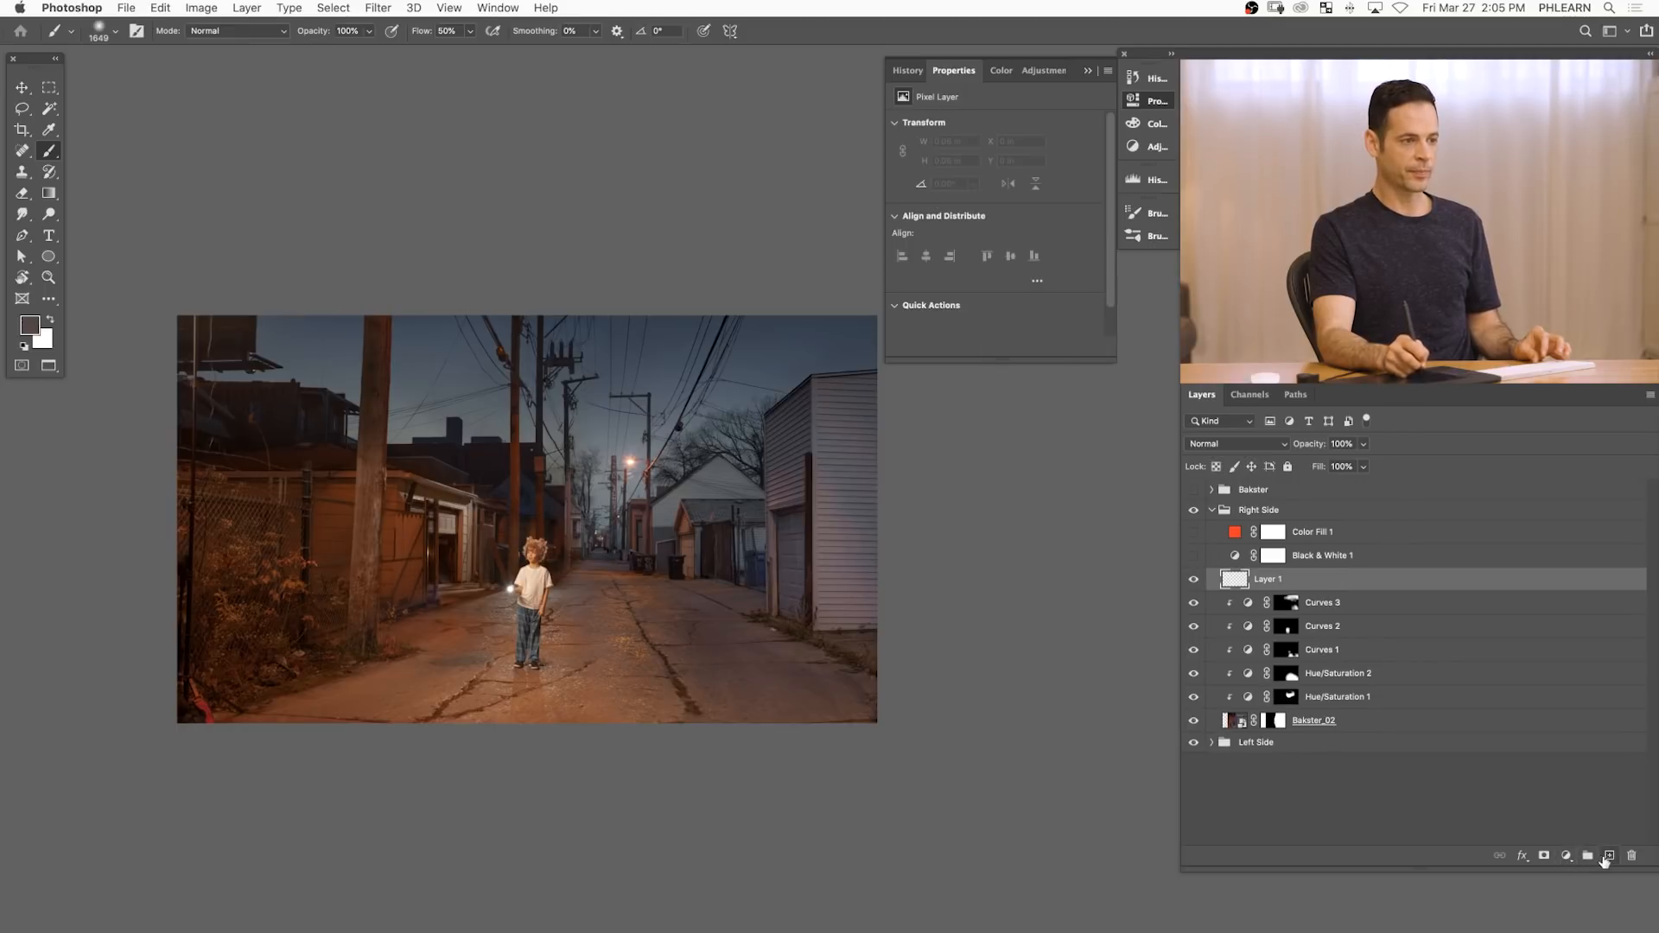
right_click(1383, 585)
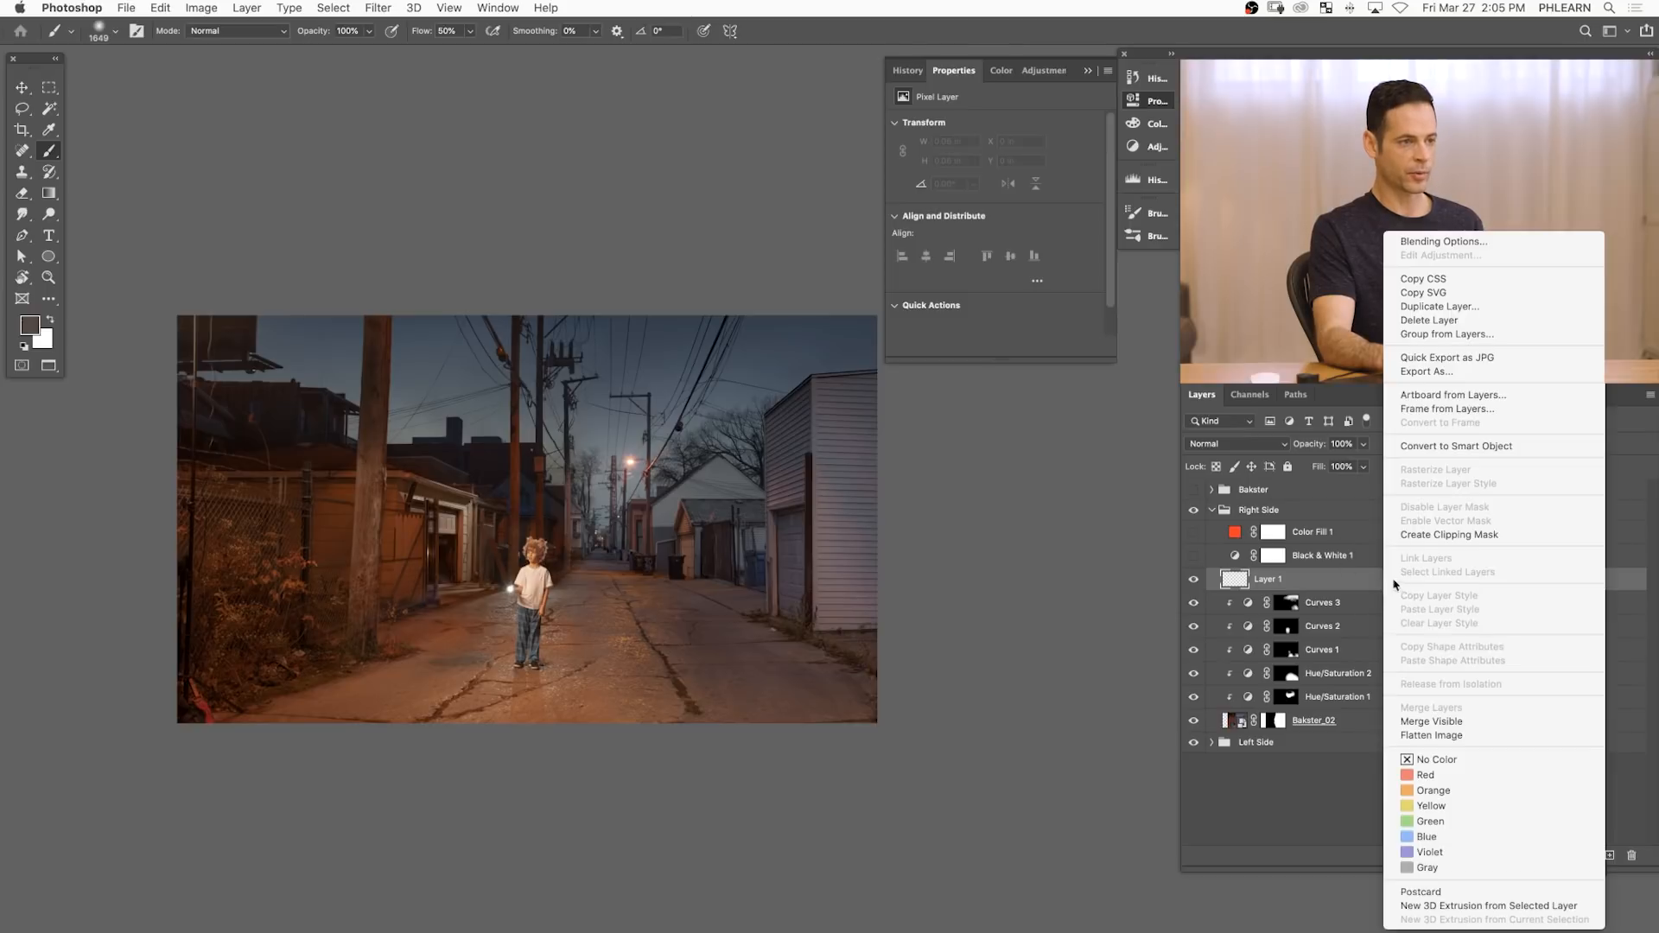
click(1439, 535)
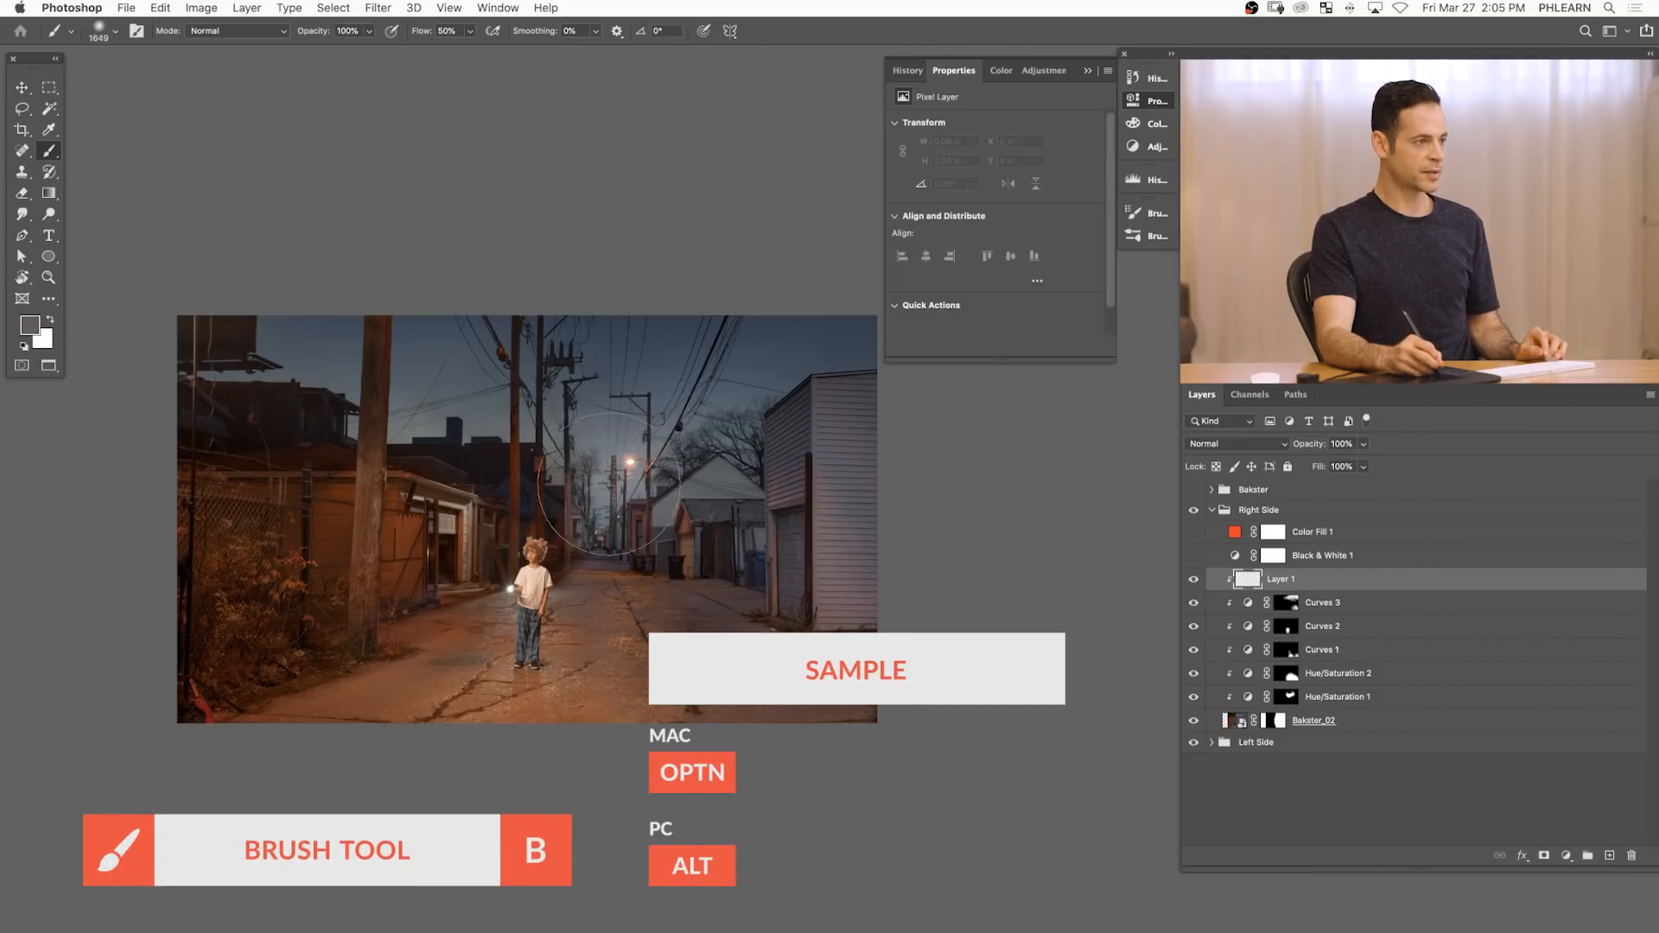
drag(626, 489, 634, 465)
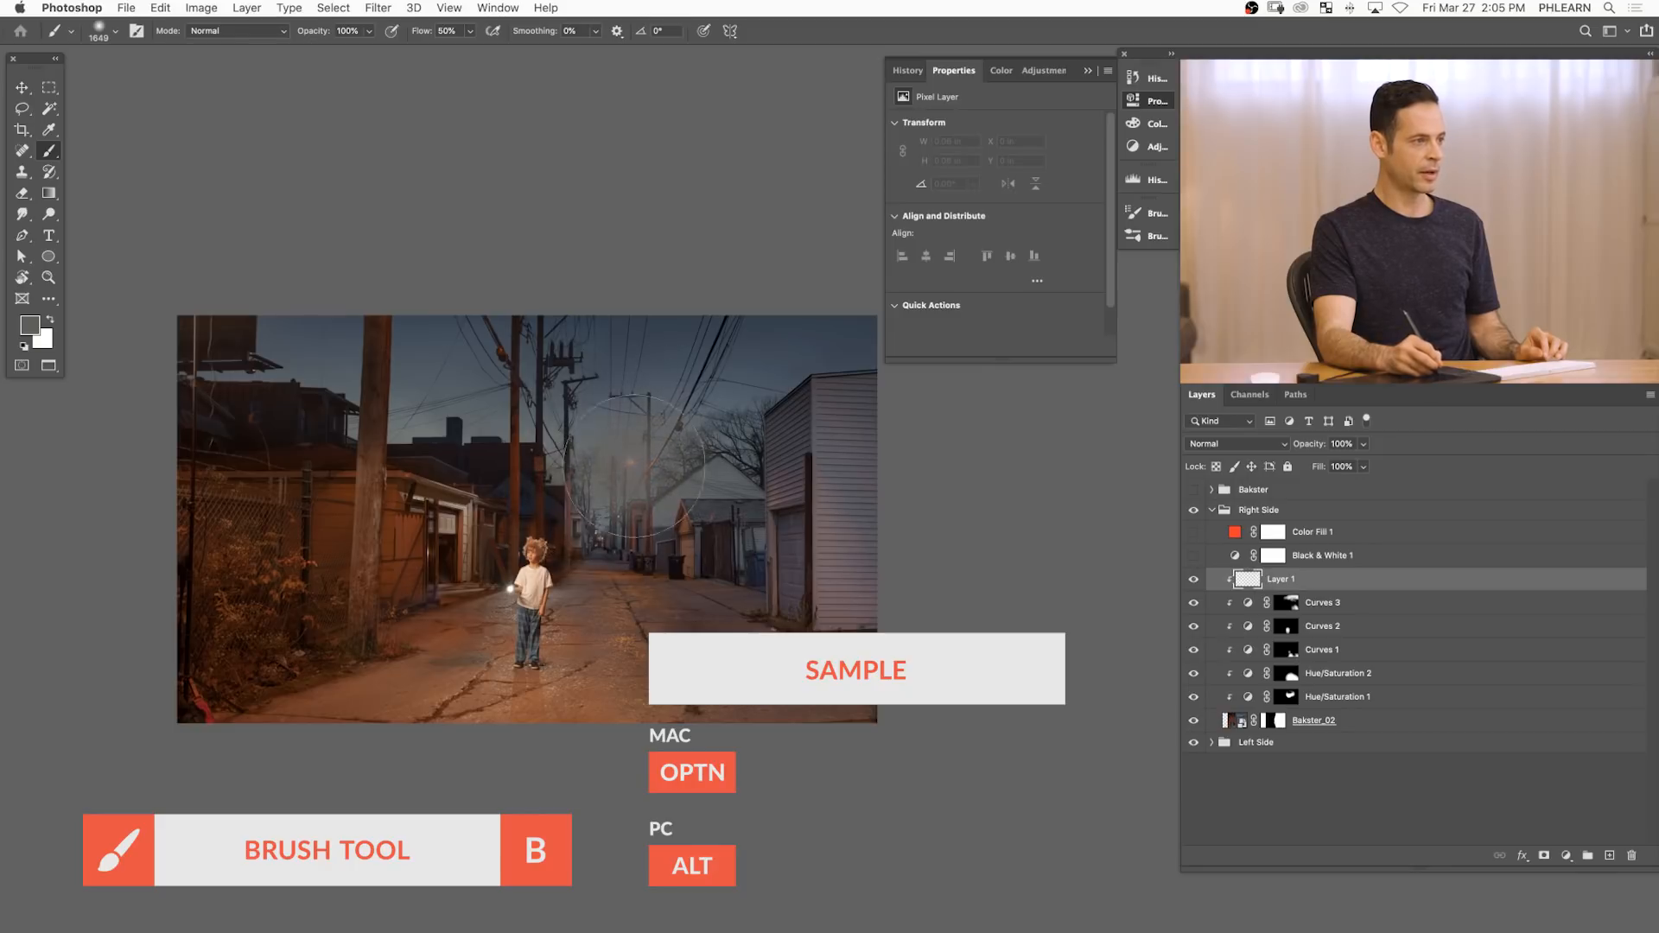
click(1224, 443)
click(1205, 771)
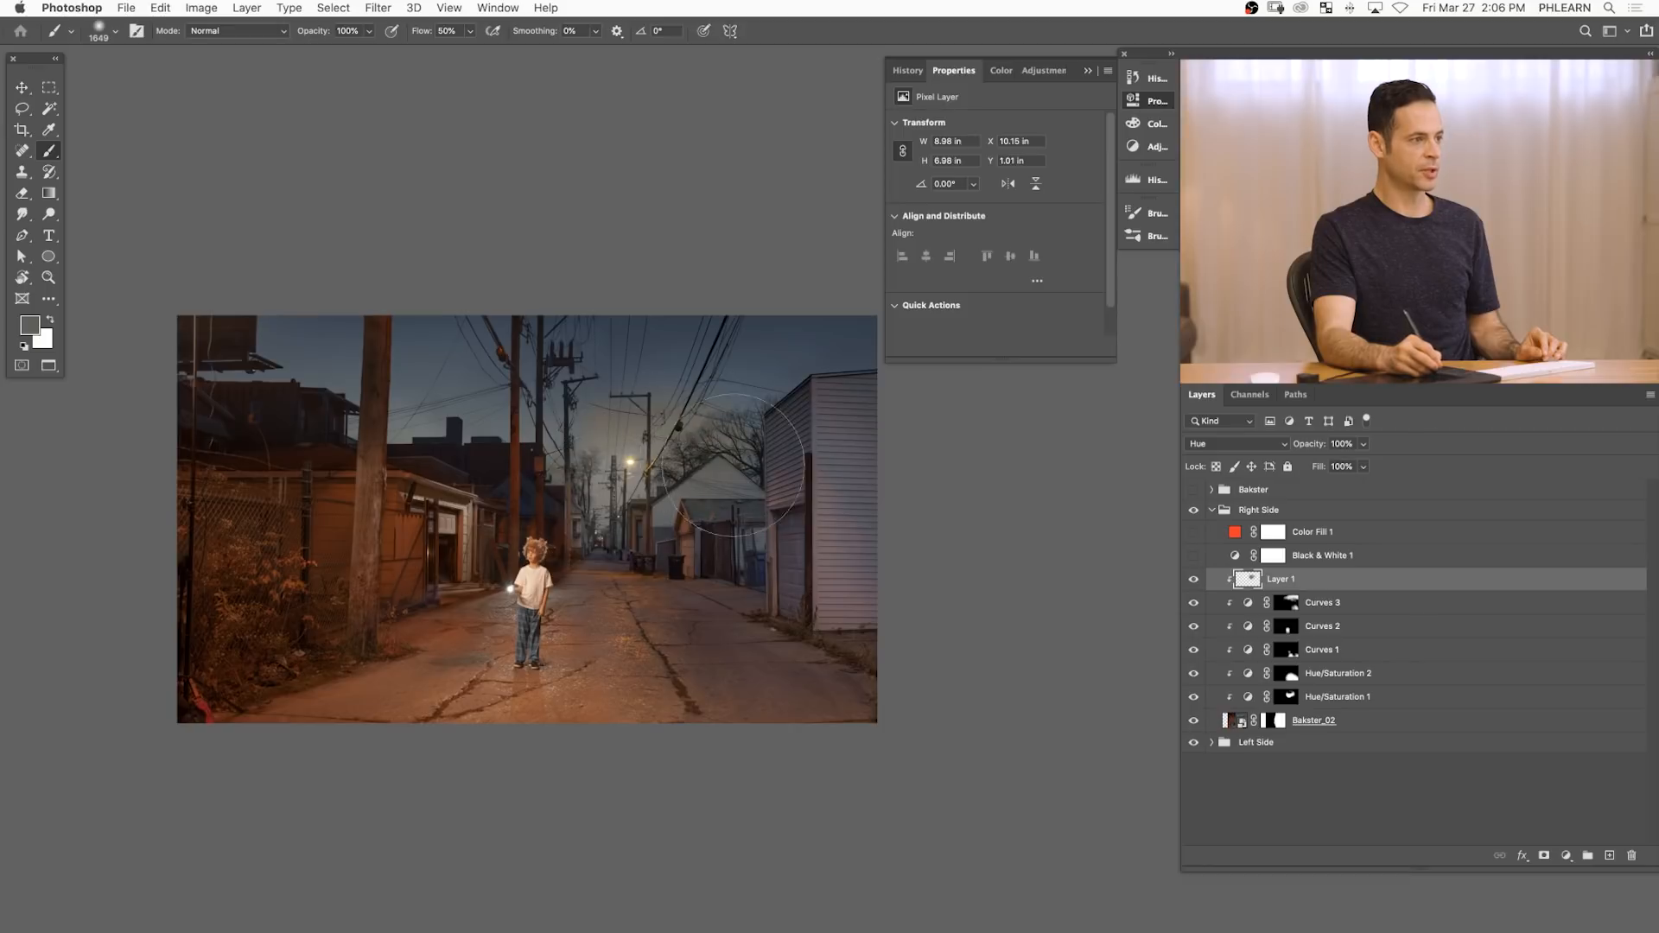
- Add a layer mask to Layer 1 and paint black over the sky near the streetlight, toggling the layer to compare
key(shift+alt+super+m)
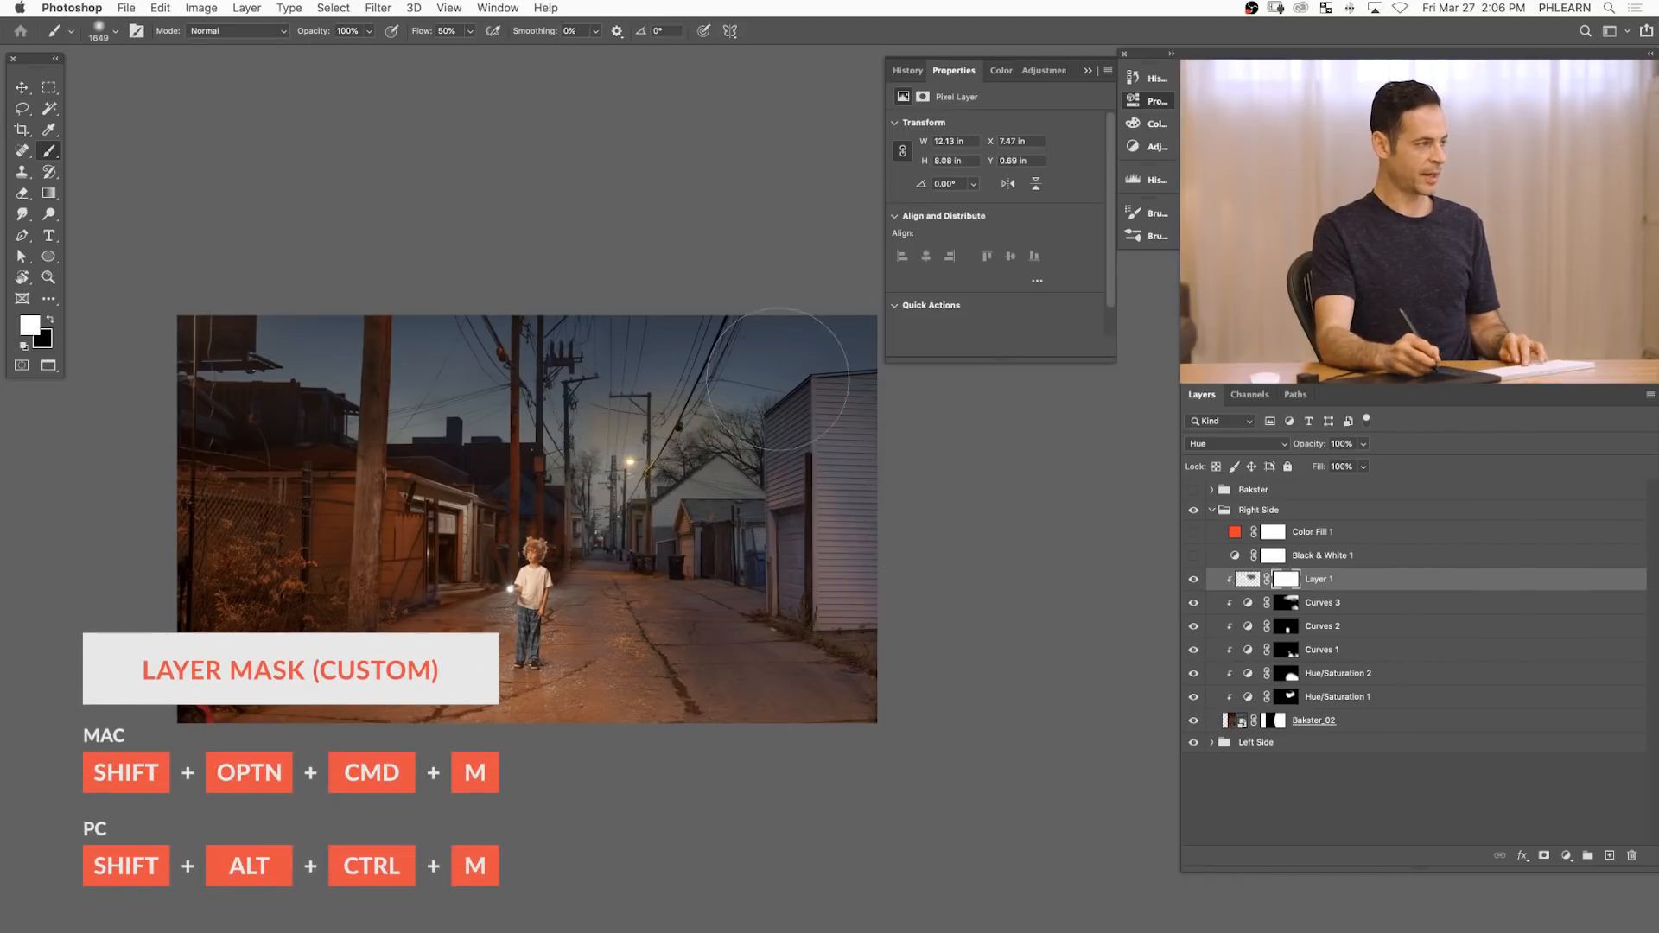
key(x)
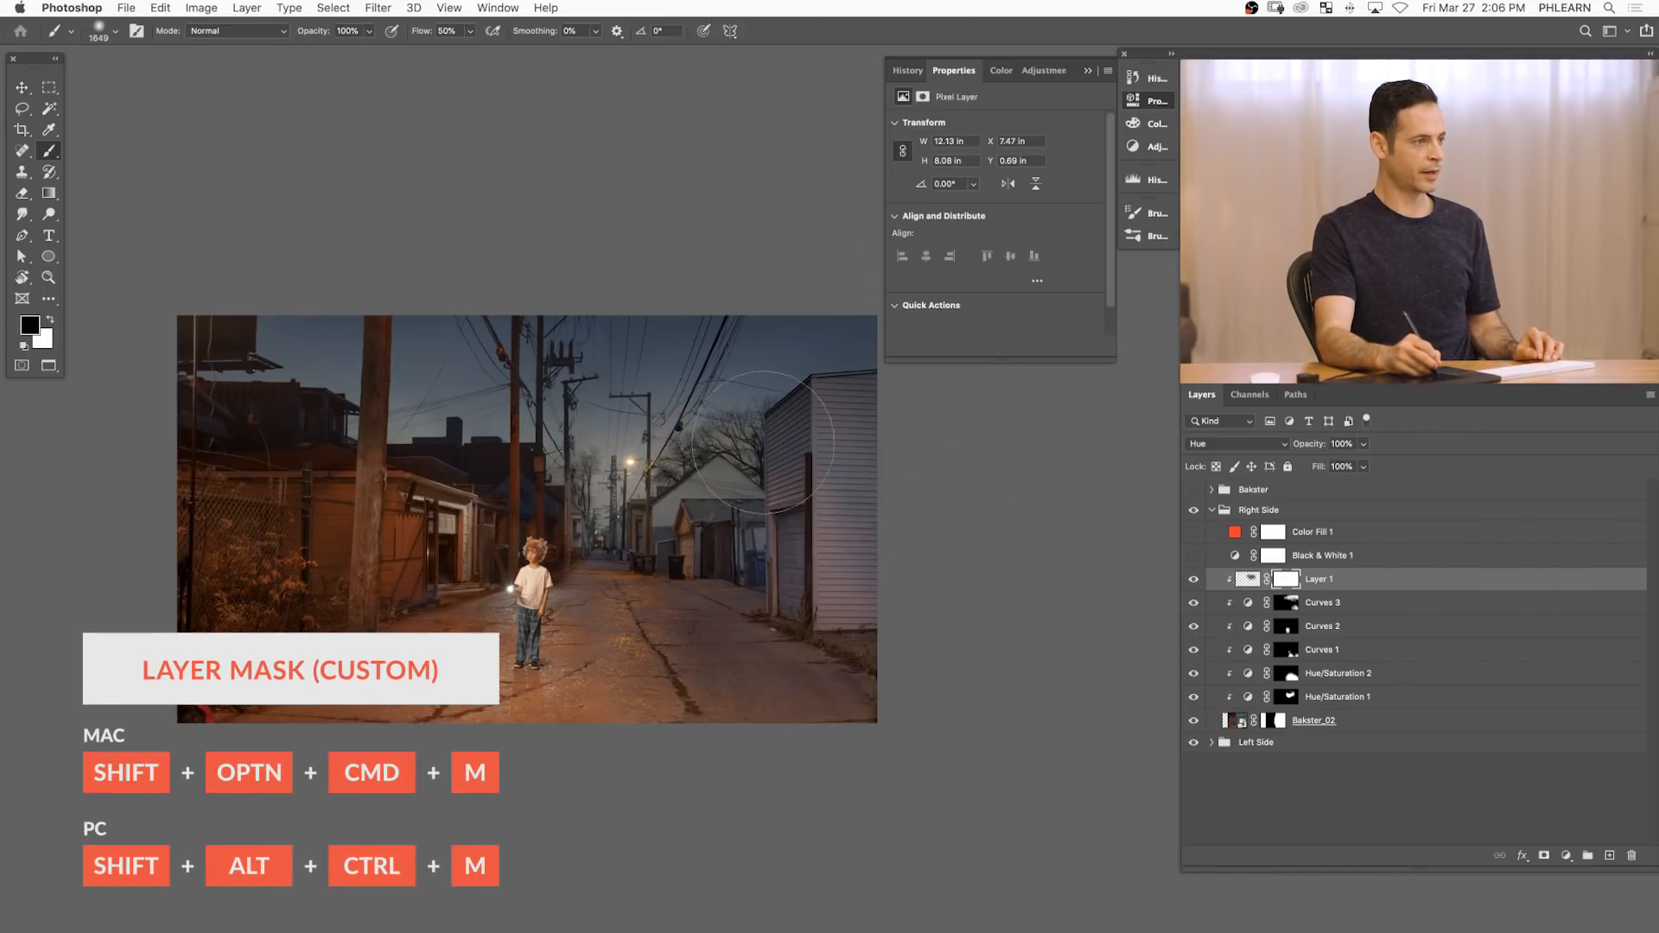
click(1191, 586)
click(1193, 580)
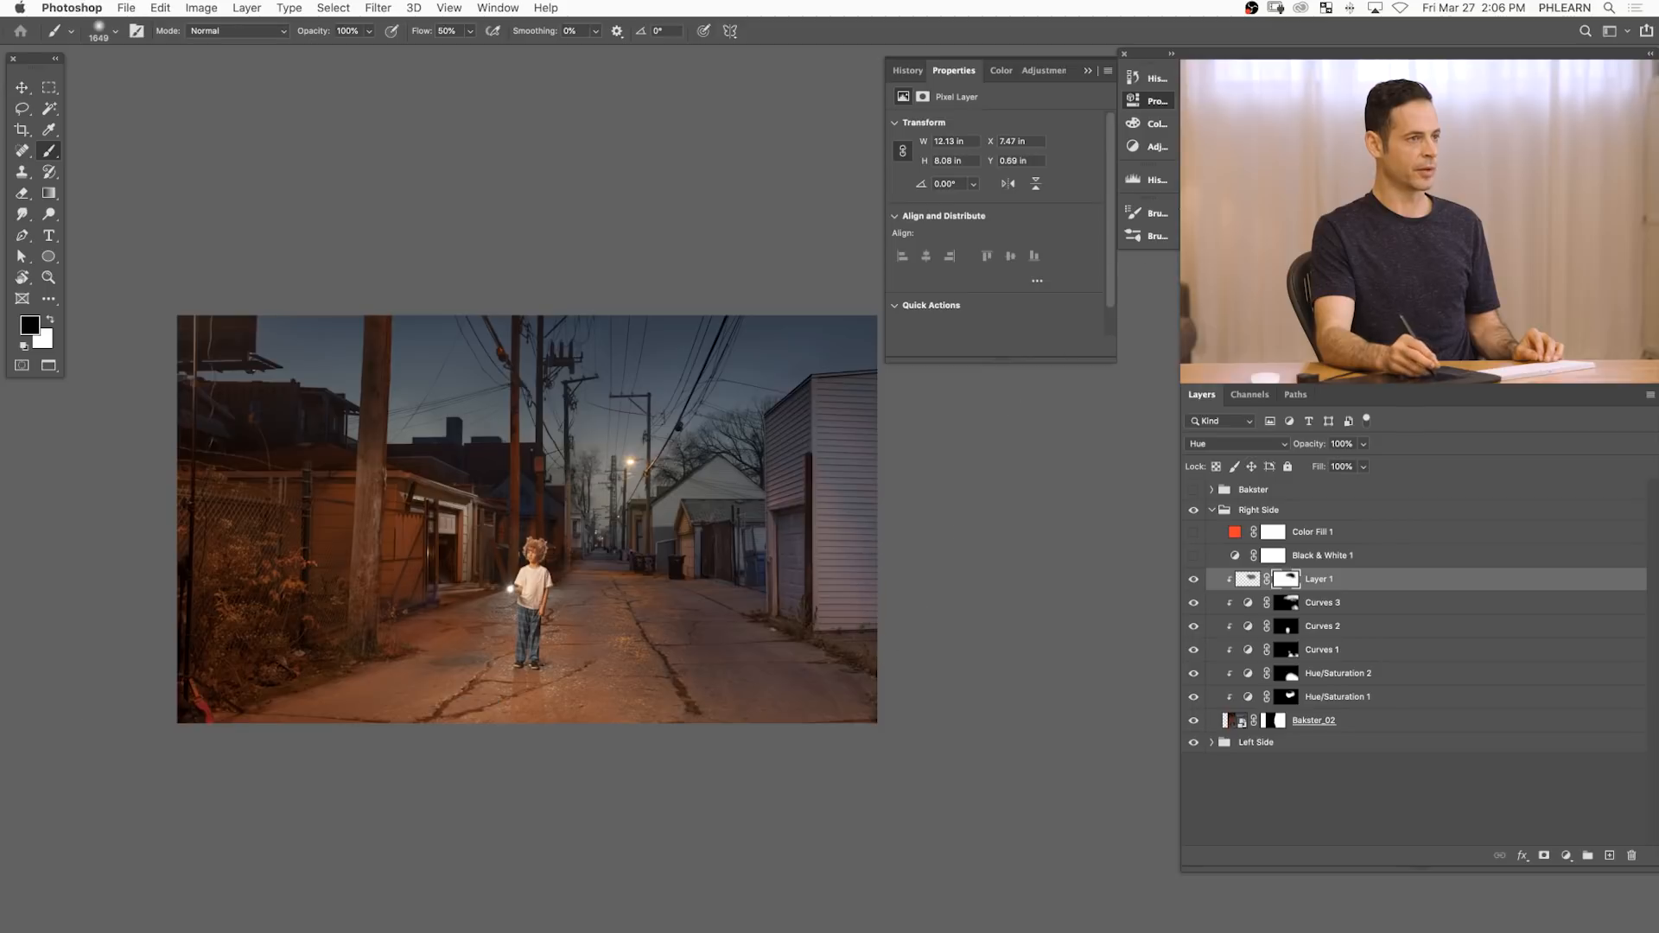
- Create a new clipped layer above Layer 1 and paint orange-brown sampled from the left garage over the right-side buildings and pavement
click(1158, 102)
drag(738, 680, 766, 700)
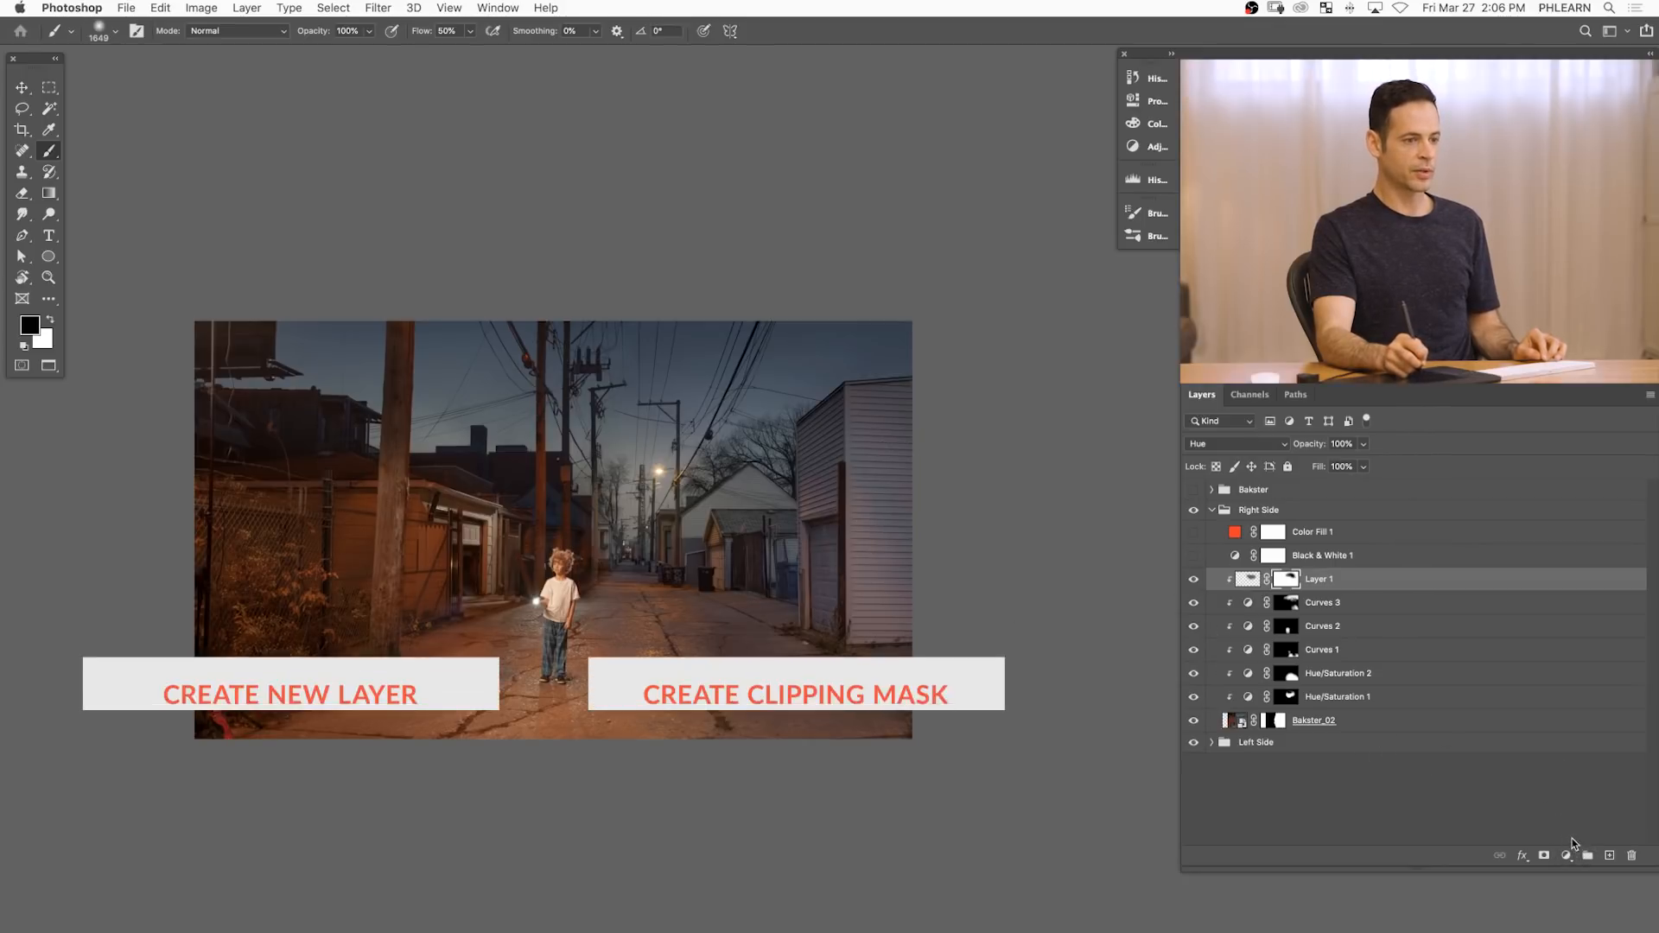
key(shift+alt+super+n)
key(alt+super+g)
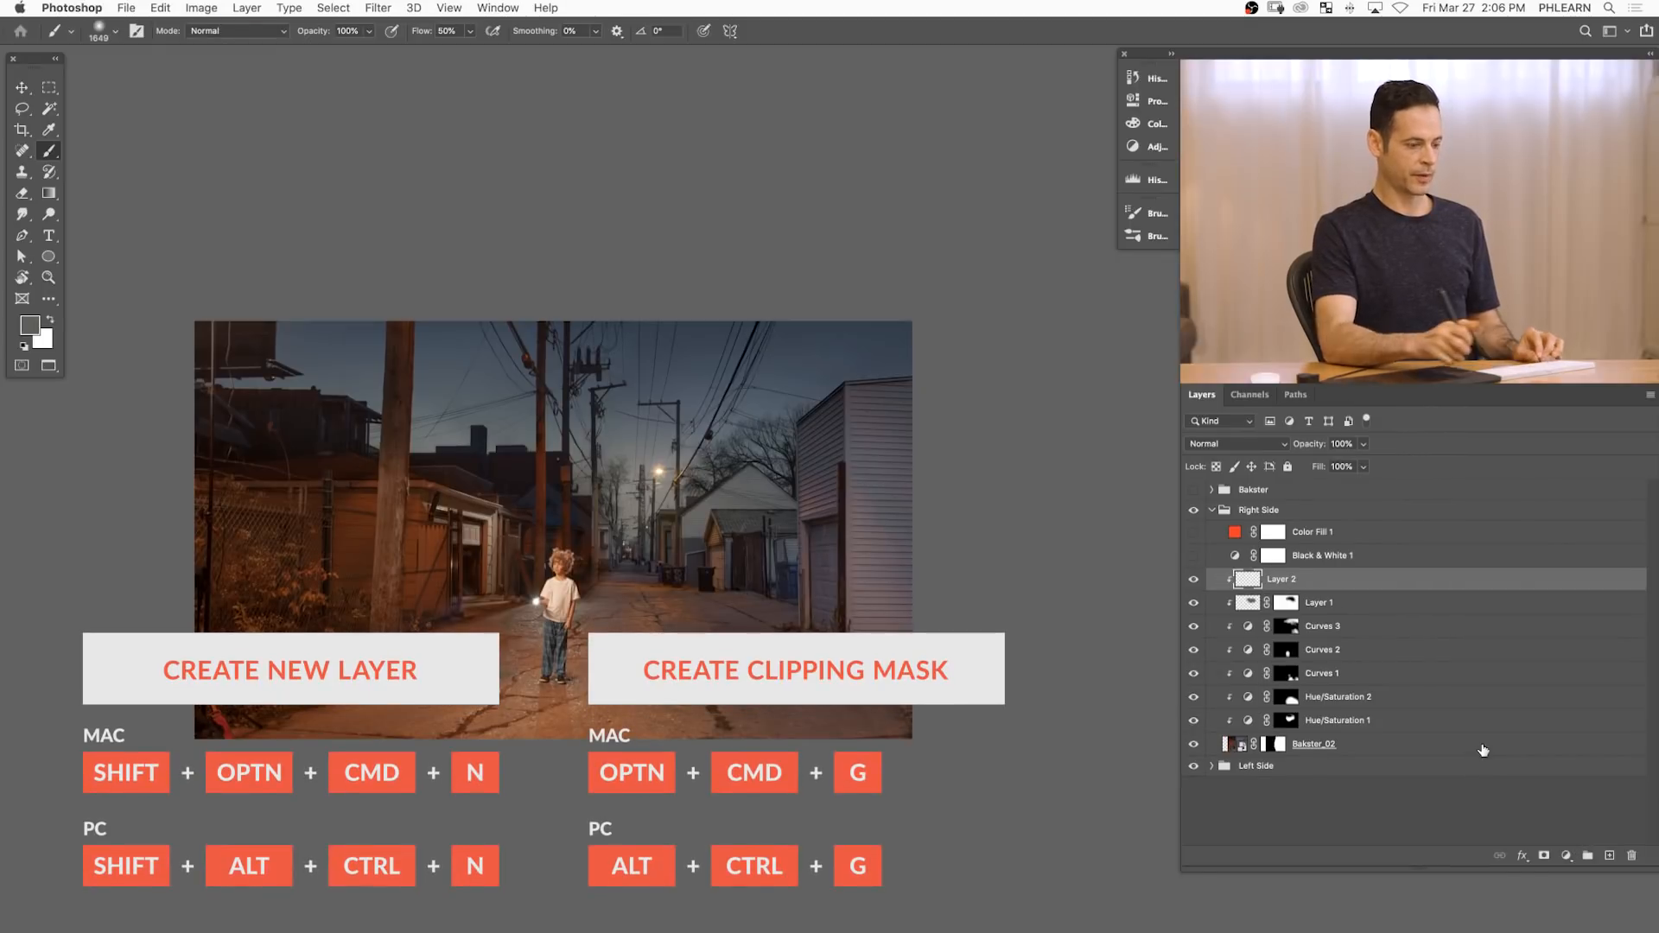
alt+click(438, 543)
mouse_move(844, 476)
mouse_down()
mouse_move(826, 484)
mouse_move(833, 424)
mouse_move(807, 519)
mouse_move(919, 647)
mouse_move(869, 724)
mouse_move(856, 520)
mouse_move(758, 544)
mouse_move(783, 642)
mouse_move(760, 501)
mouse_move(766, 536)
mouse_up()
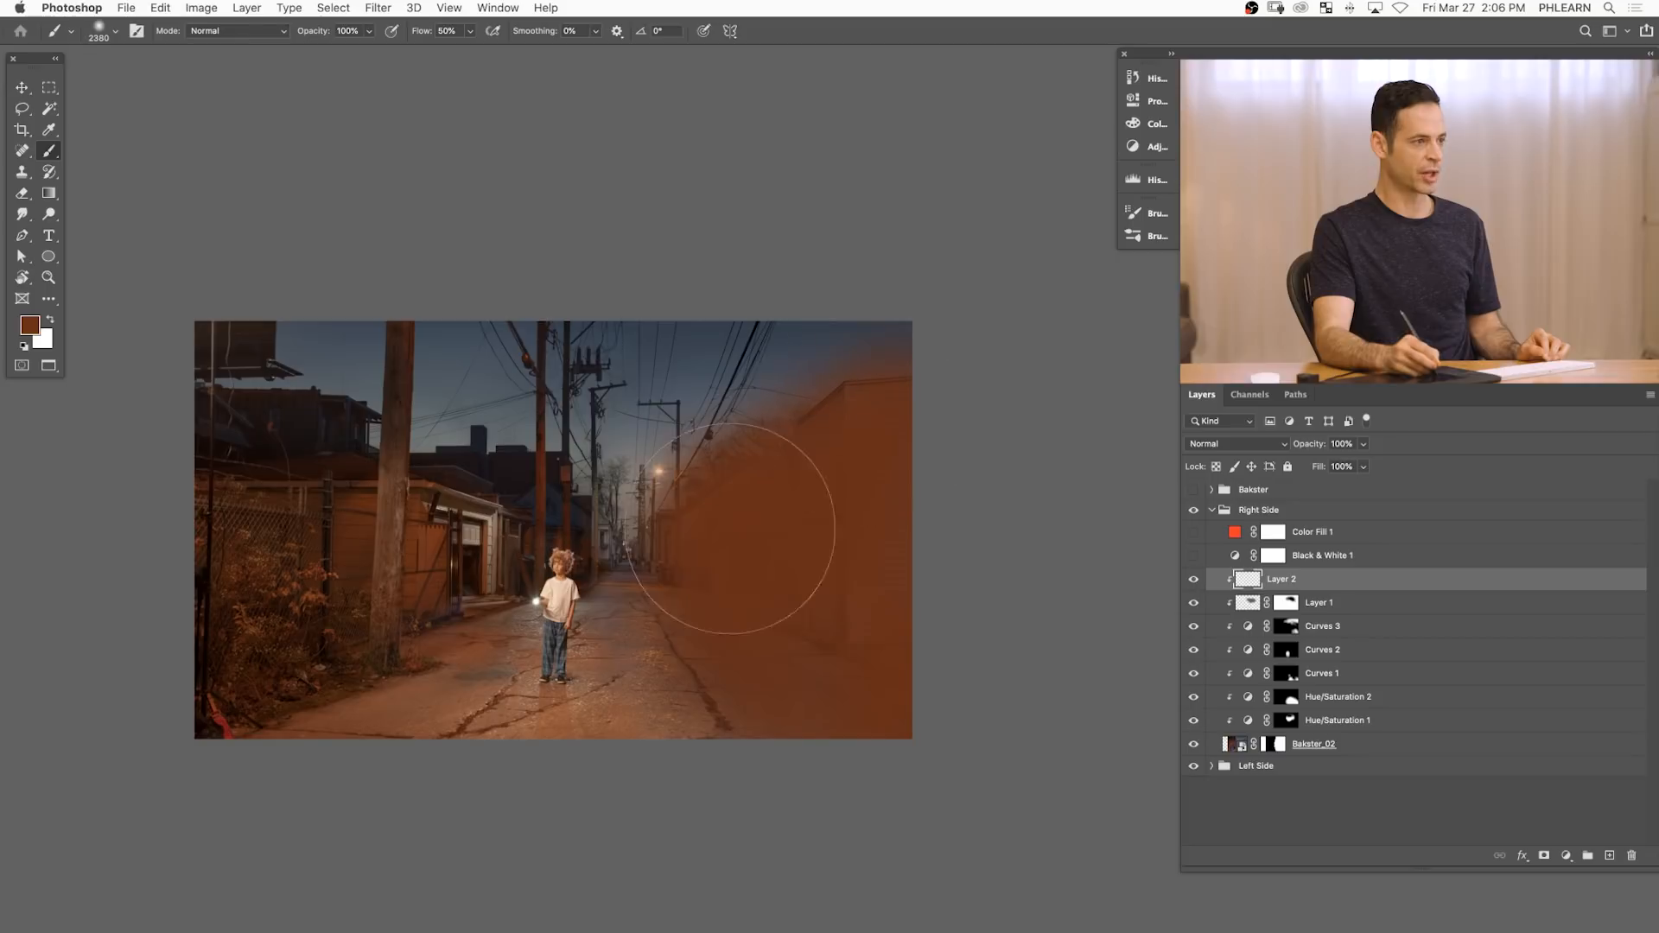
- Set Layer 2's blend mode to Hue and its opacity to 63%
click(1226, 446)
click(1214, 769)
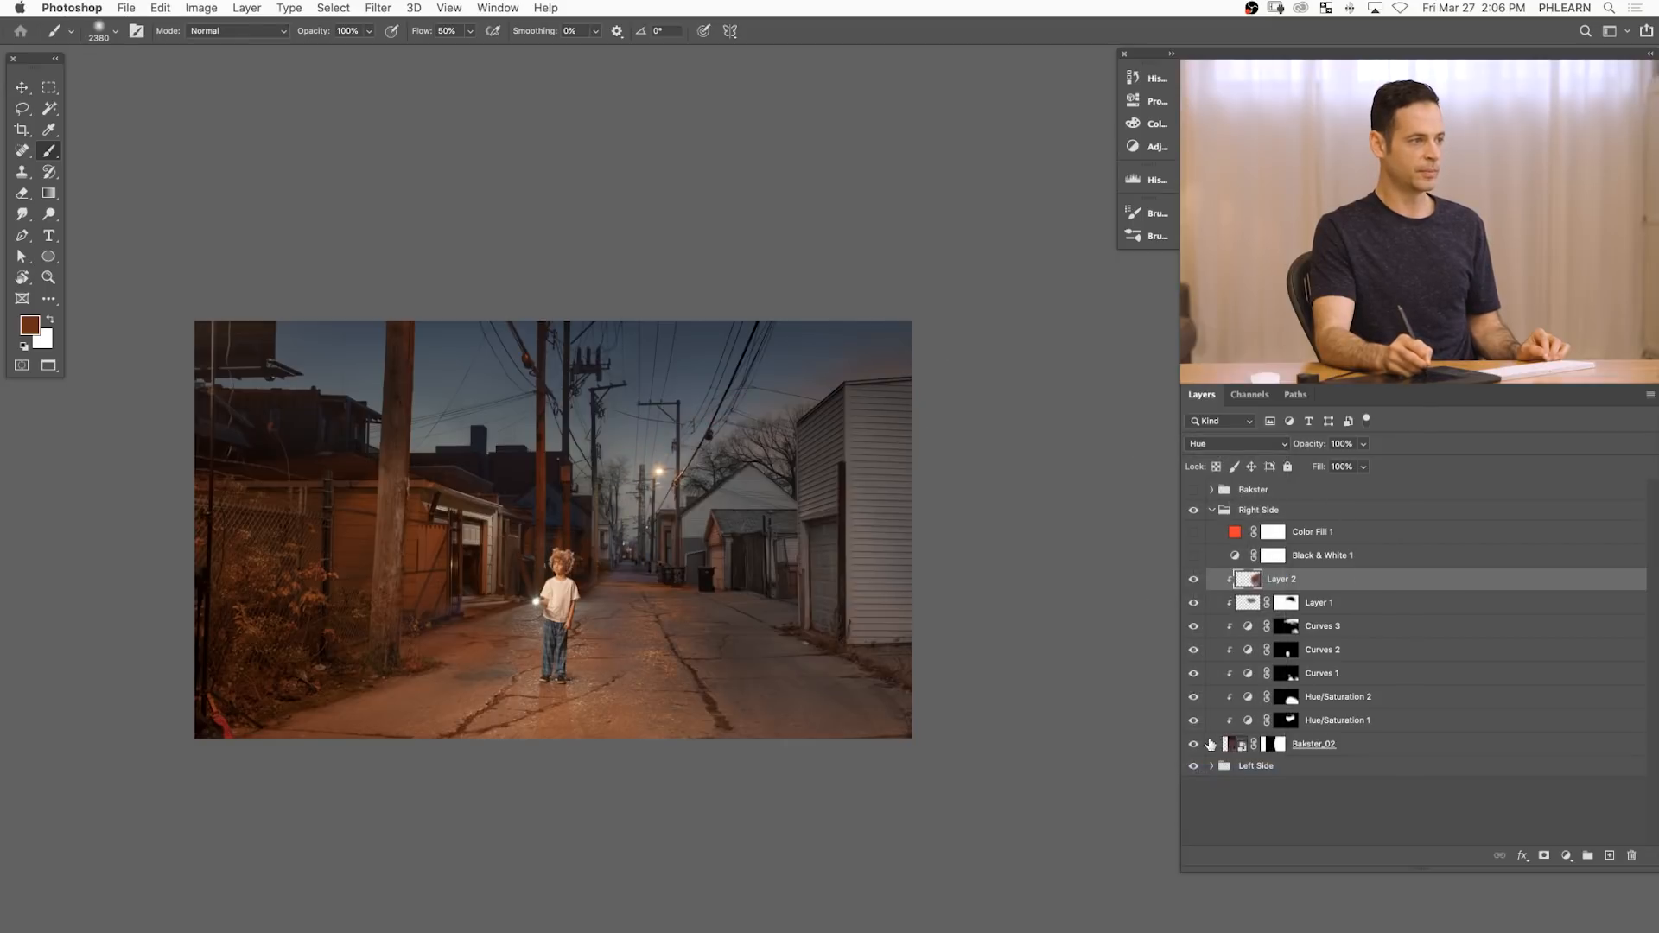
key(Down)
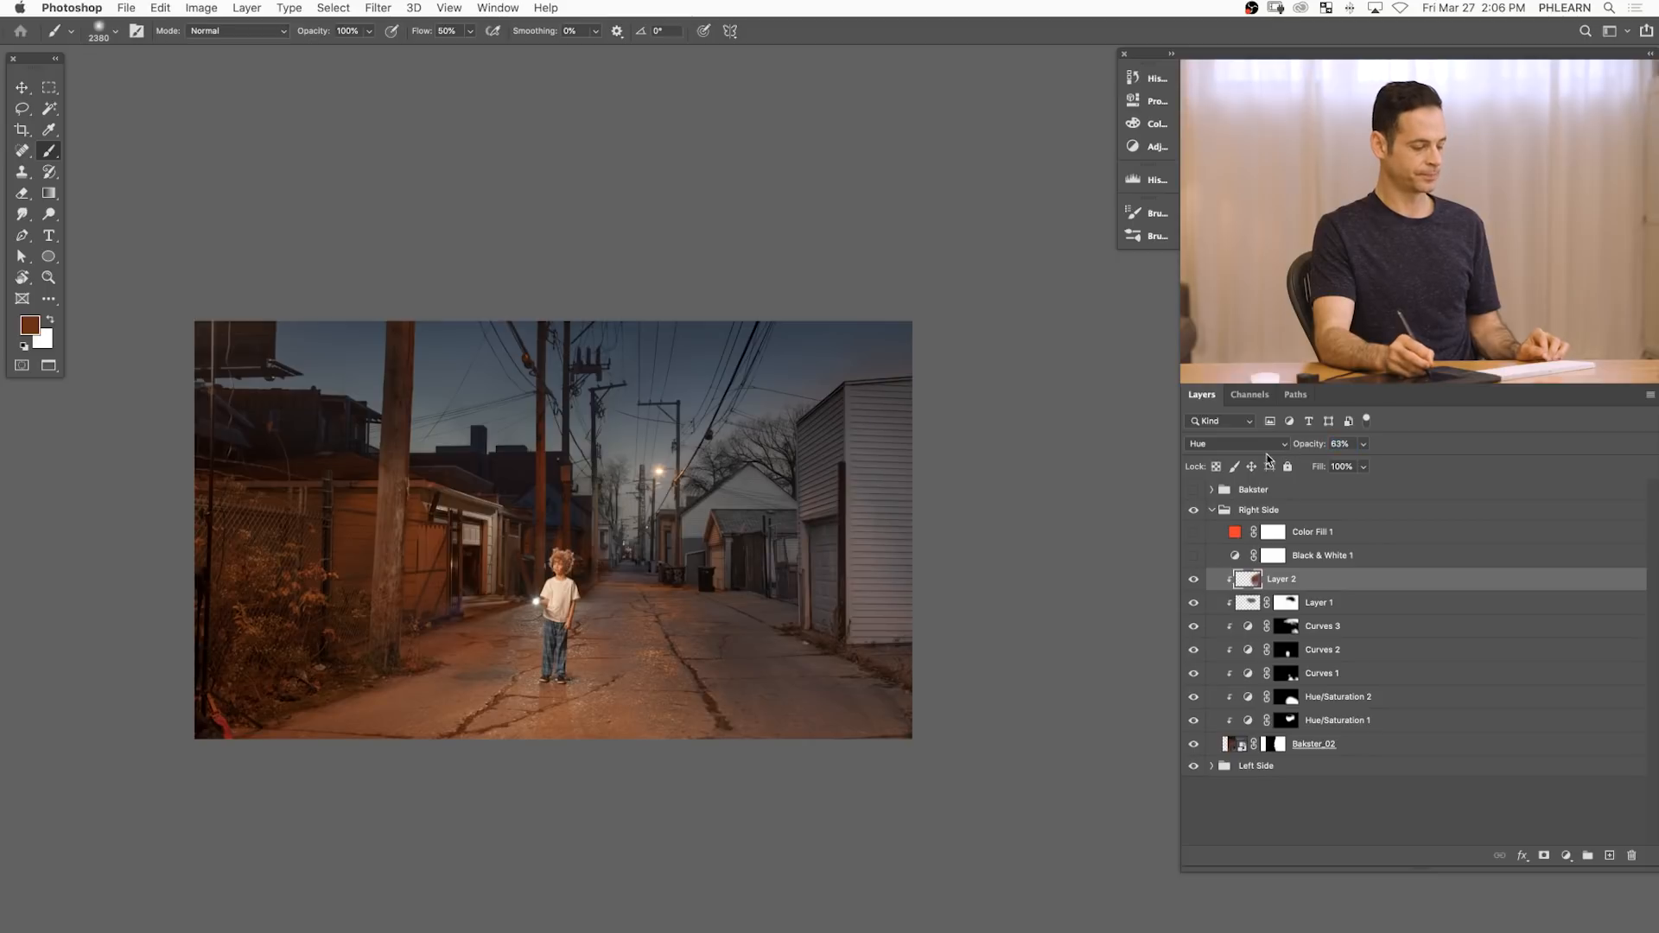
- Add a layer mask to Layer 2 and paint black over the sky and the area around the distant streetlight
key(shift+super+m)
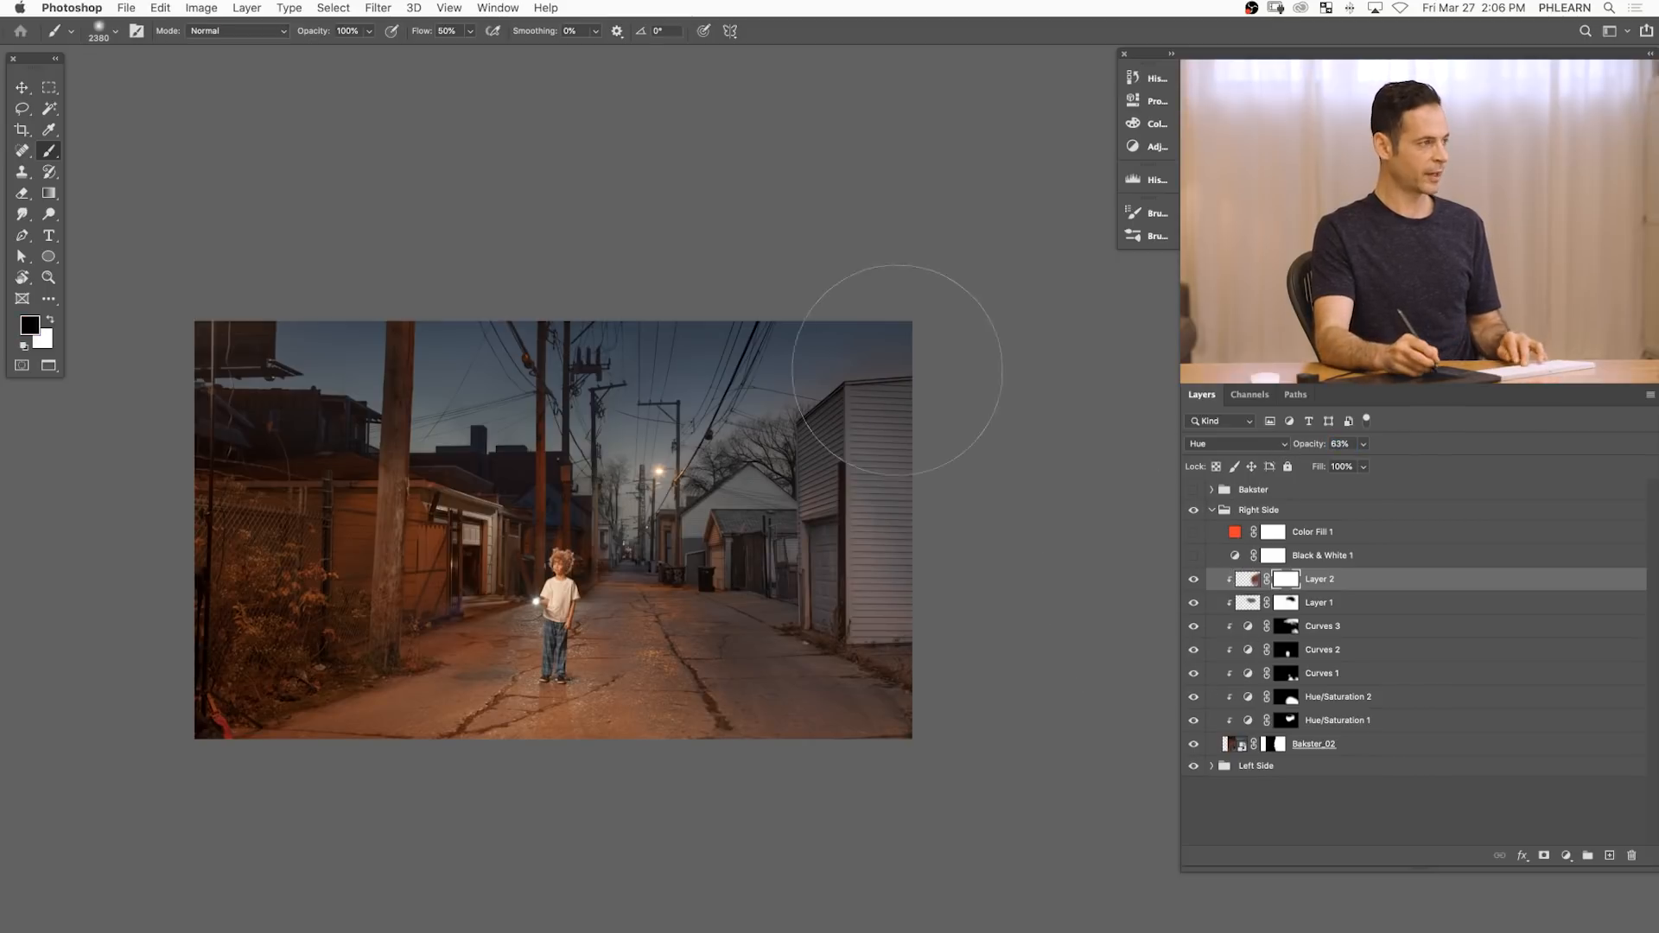
drag(867, 397, 803, 425)
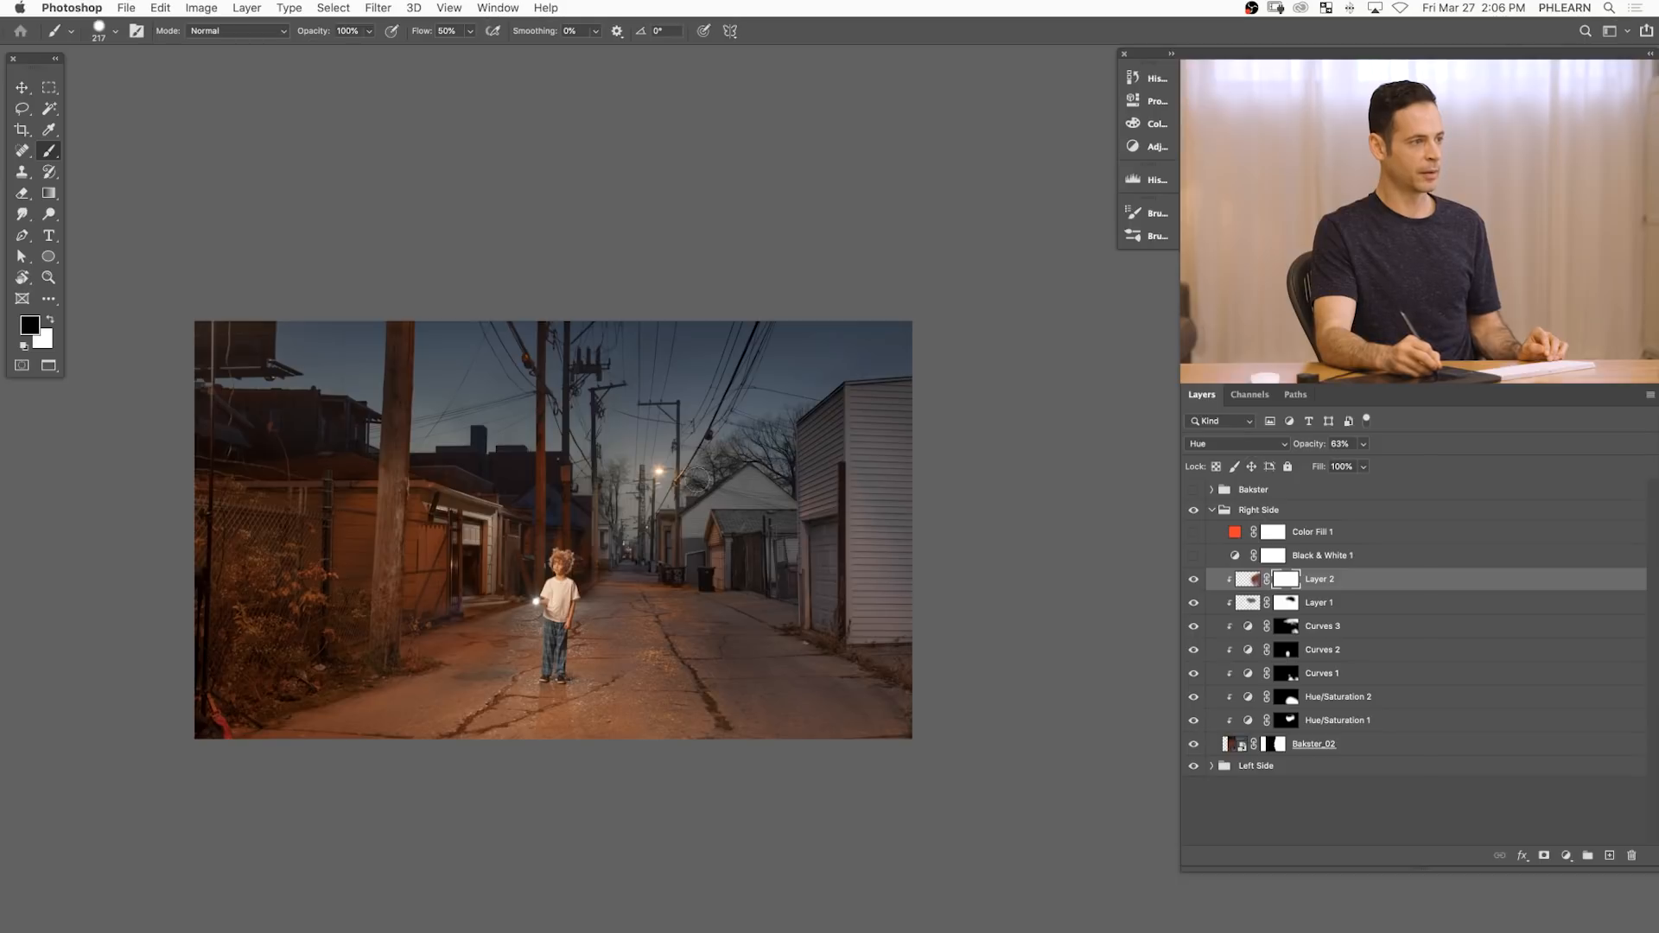
drag(659, 413, 689, 405)
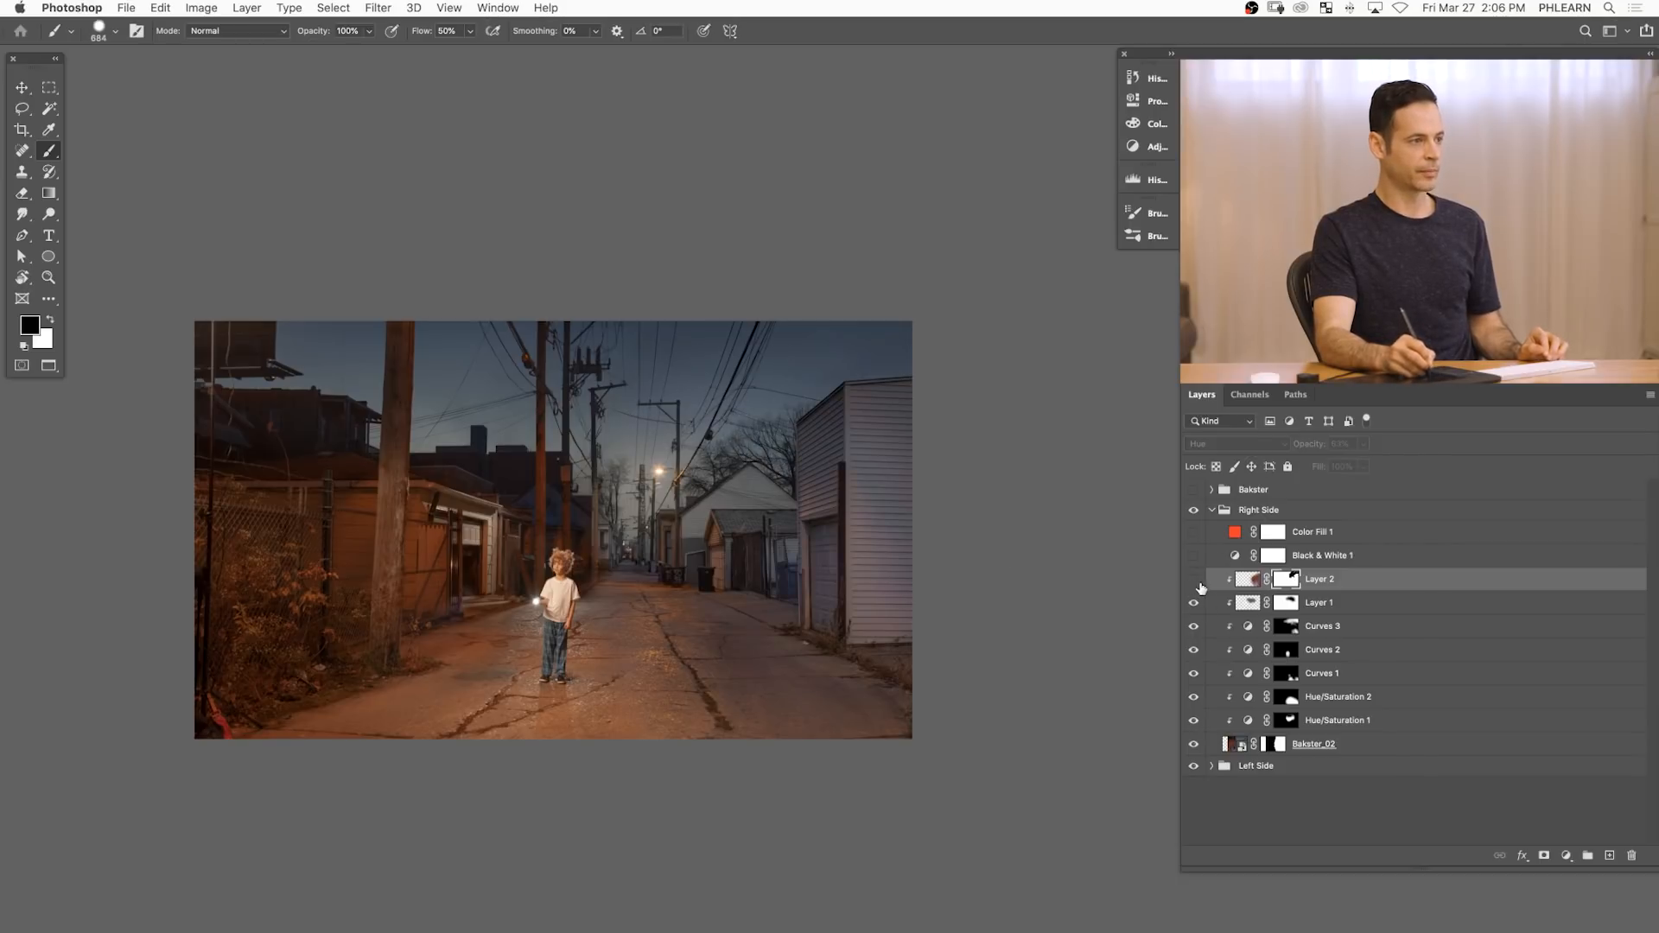
drag(693, 668, 791, 700)
- Paint on the Bakster_02 layer mask along the seam between the two photos, from the utility pole down to the pavement beside the boy
drag(635, 508, 746, 480)
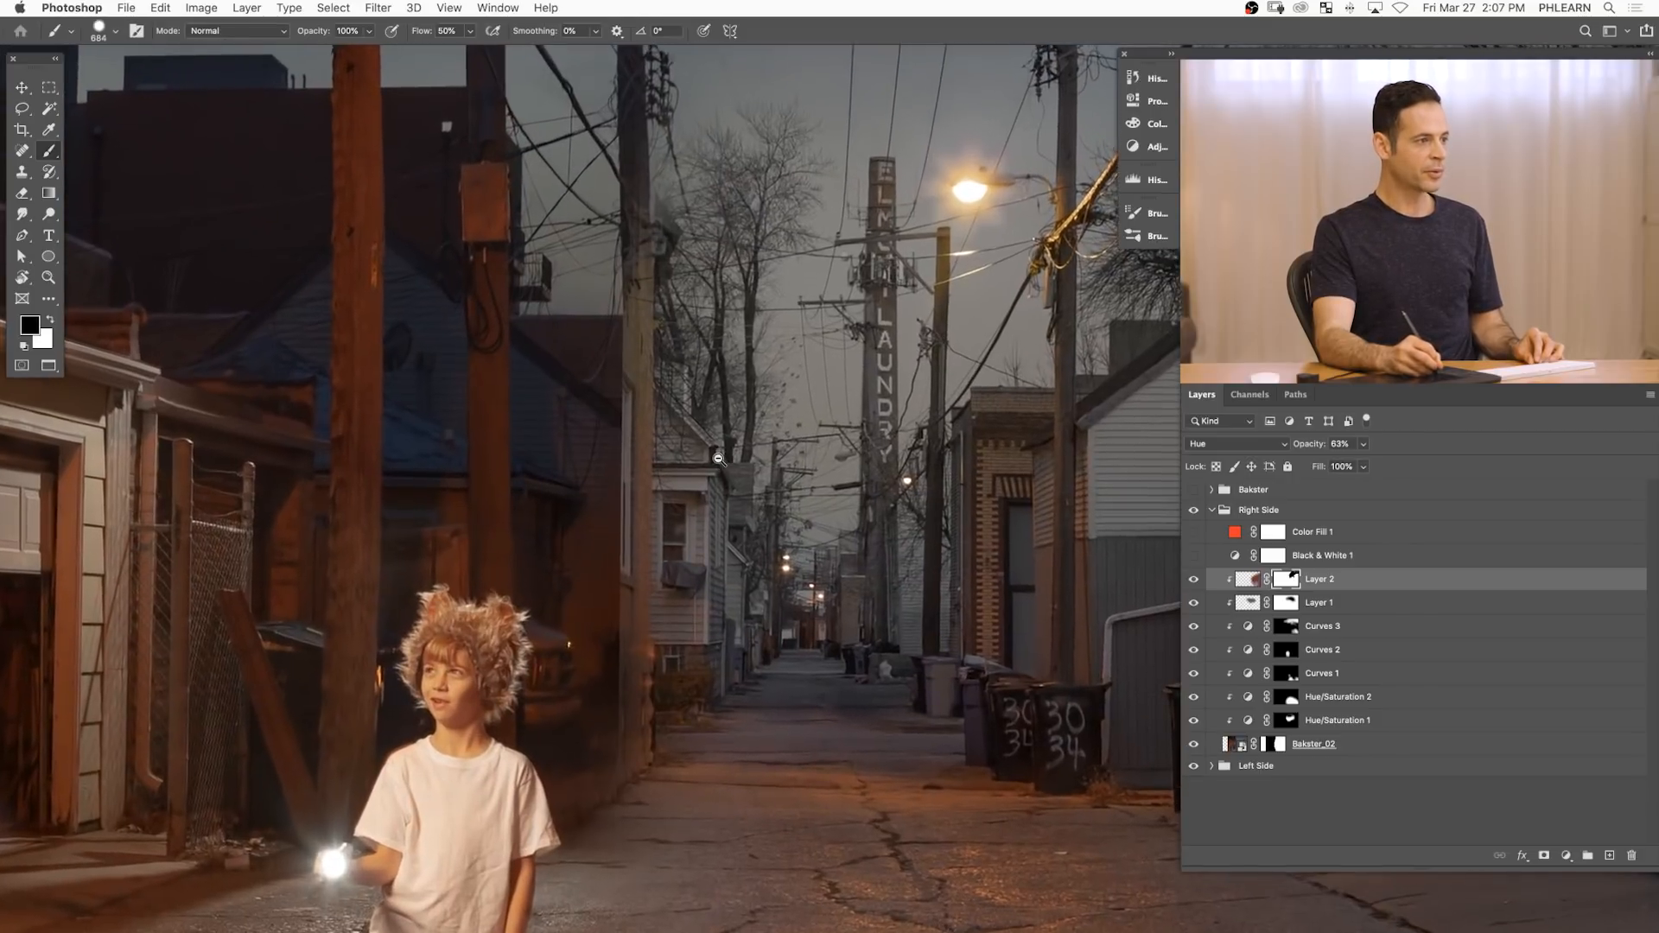
click(1285, 751)
drag(696, 570, 396, 558)
mouse_move(644, 528)
mouse_down()
mouse_move(580, 524)
mouse_move(638, 467)
mouse_move(641, 428)
mouse_move(630, 664)
mouse_up()
mouse_move(629, 725)
mouse_down()
mouse_move(641, 635)
mouse_move(633, 772)
mouse_move(624, 697)
mouse_move(639, 756)
mouse_move(643, 710)
mouse_up()
mouse_move(604, 785)
mouse_down()
mouse_move(648, 782)
mouse_move(617, 782)
mouse_up()
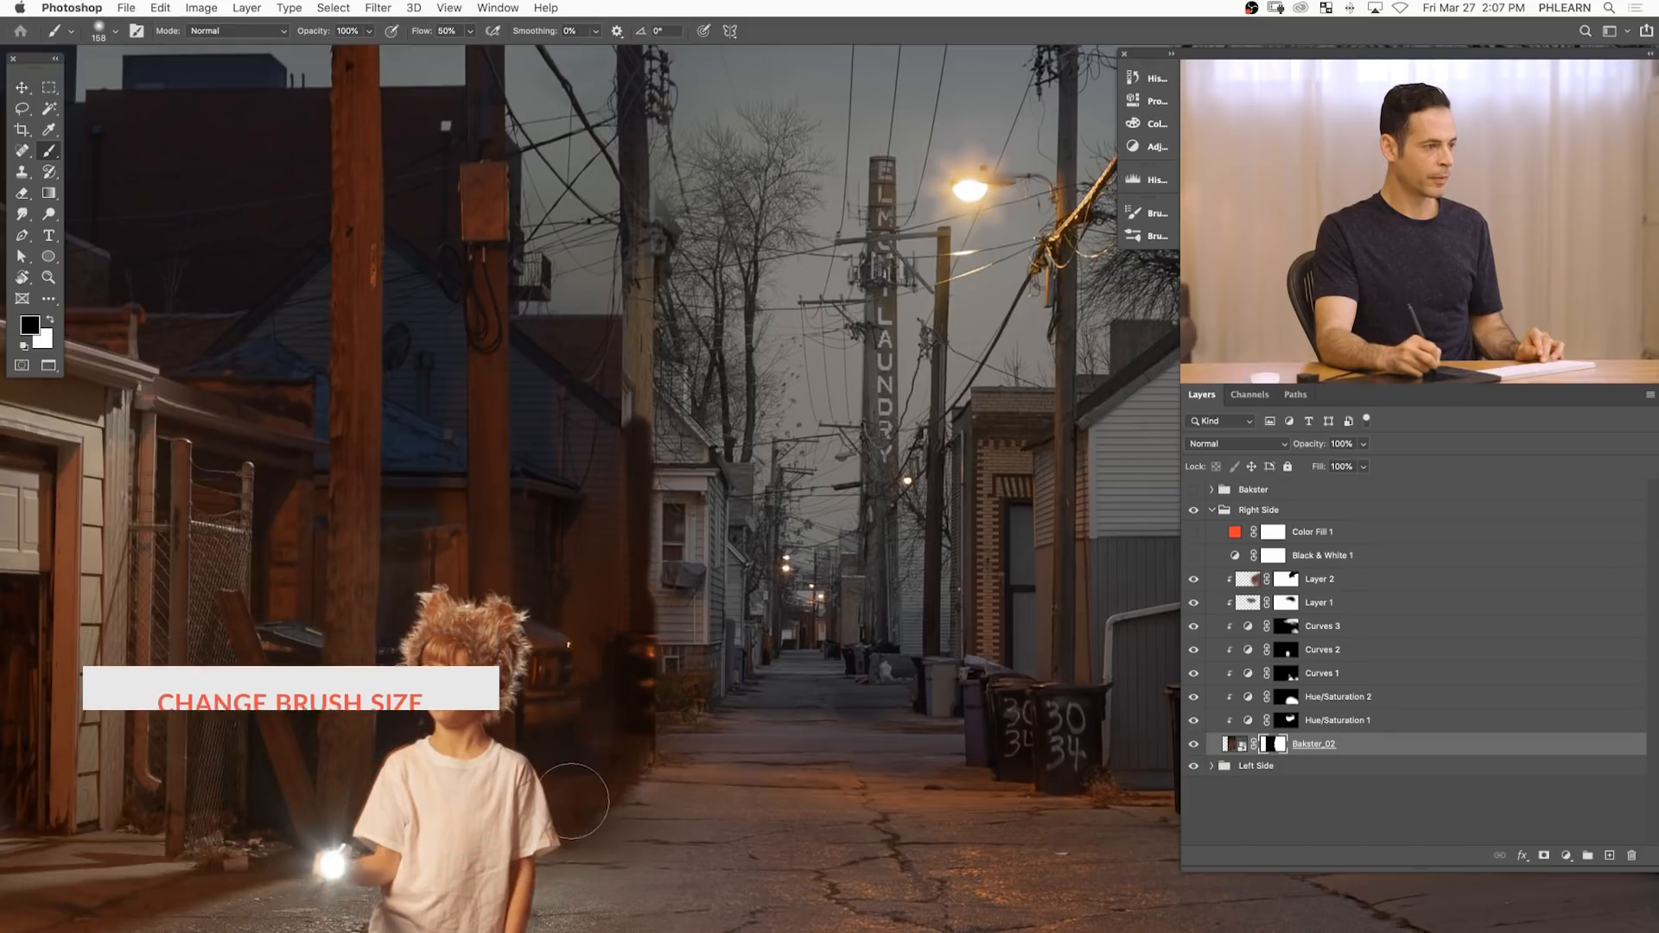
key(x)
key(x)
mouse_move(595, 759)
mouse_down()
mouse_move(644, 758)
mouse_move(610, 825)
mouse_move(691, 793)
mouse_move(636, 780)
mouse_move(641, 884)
mouse_move(709, 869)
mouse_up()
- Set the brush flow to 10% and soften the Bakster_02 mask along the utility pole, alternating white and black paint
key(shift+1)
key(x)
mouse_move(663, 574)
mouse_down()
mouse_move(542, 559)
mouse_move(570, 555)
mouse_up()
mouse_move(635, 647)
mouse_down()
mouse_move(632, 426)
mouse_move(622, 460)
mouse_up()
key(x)
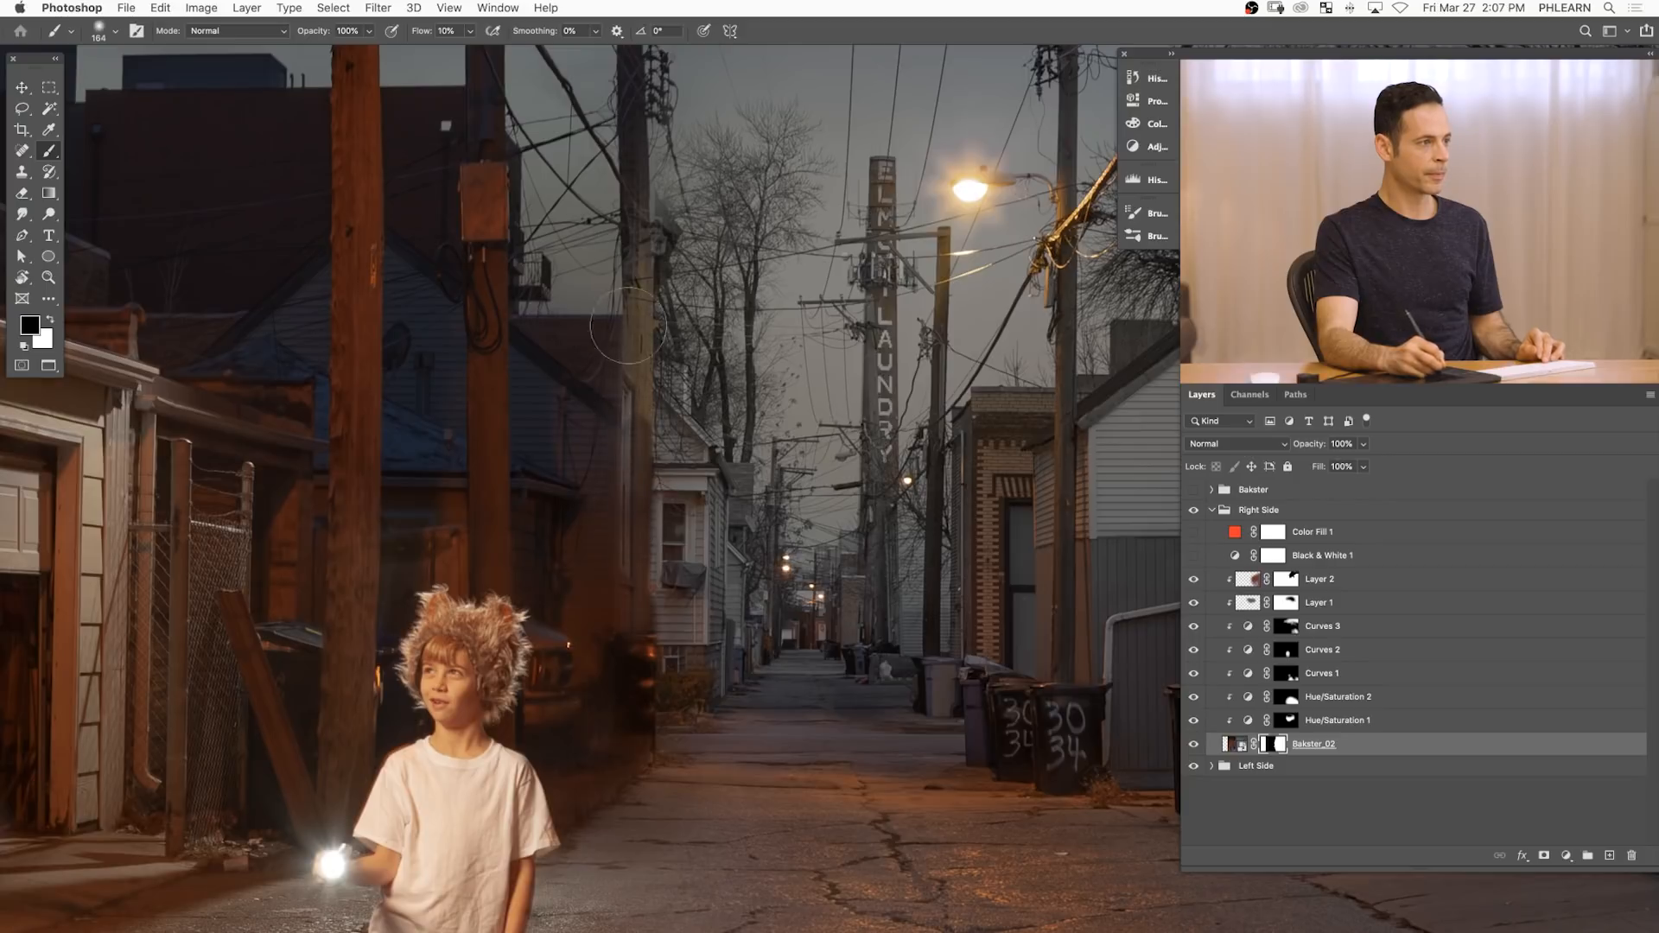
drag(643, 367, 601, 367)
key(x)
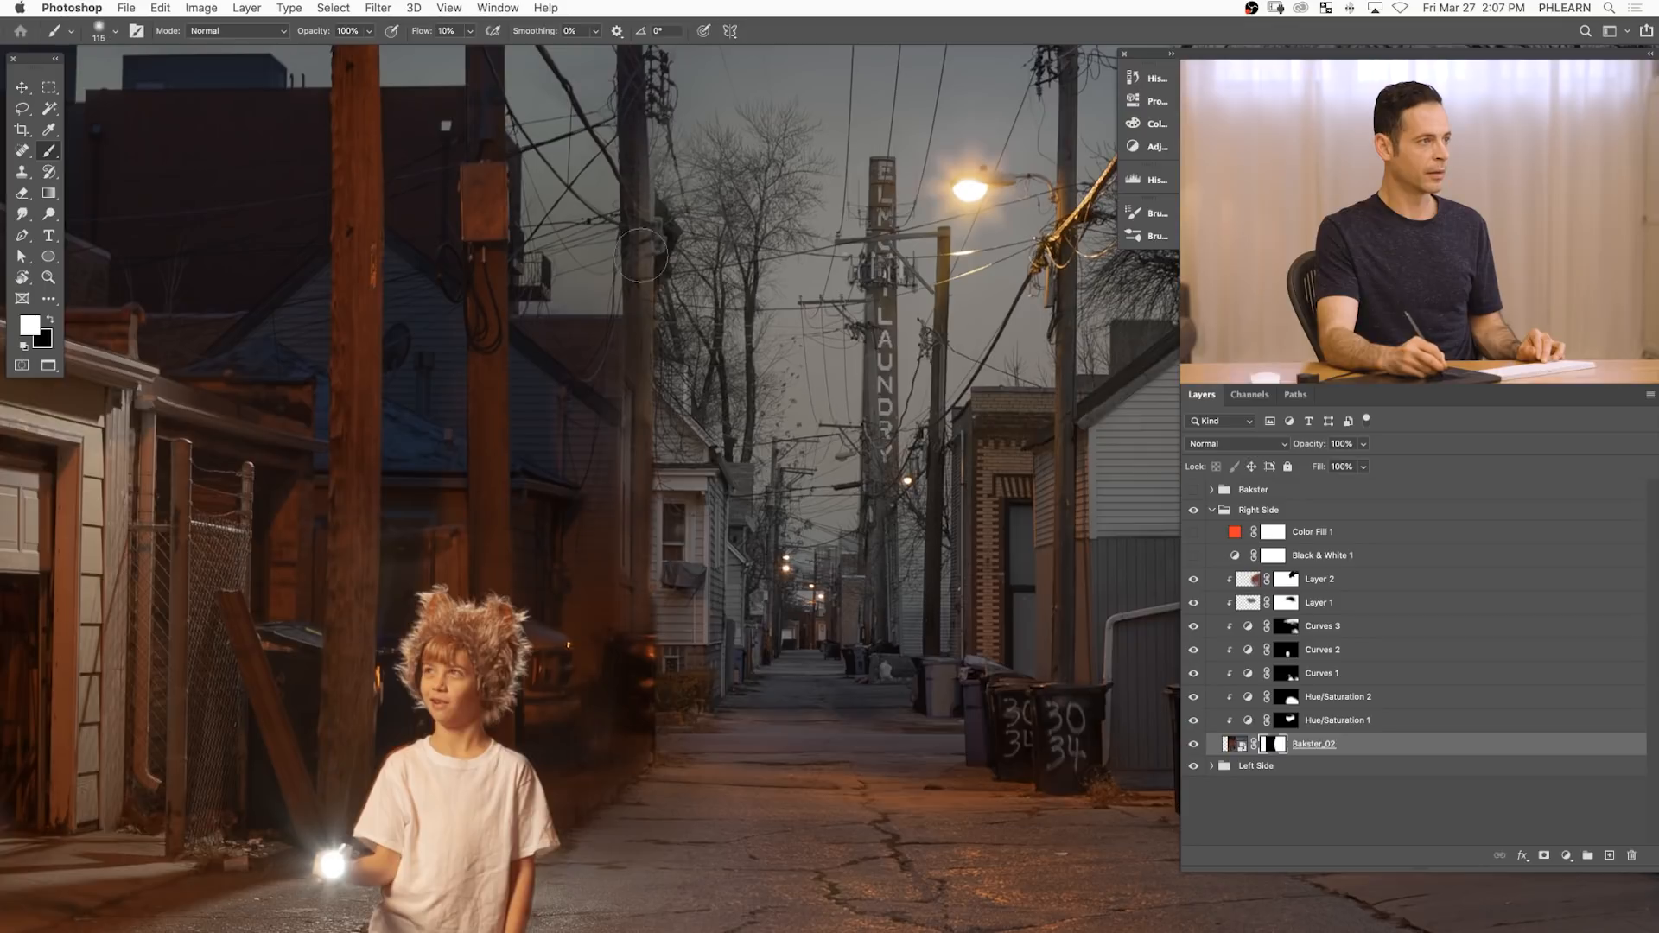
- Refine the Bakster_02 mask around the utility pole's base and edge with smaller white and black brush strokes
drag(660, 505, 629, 505)
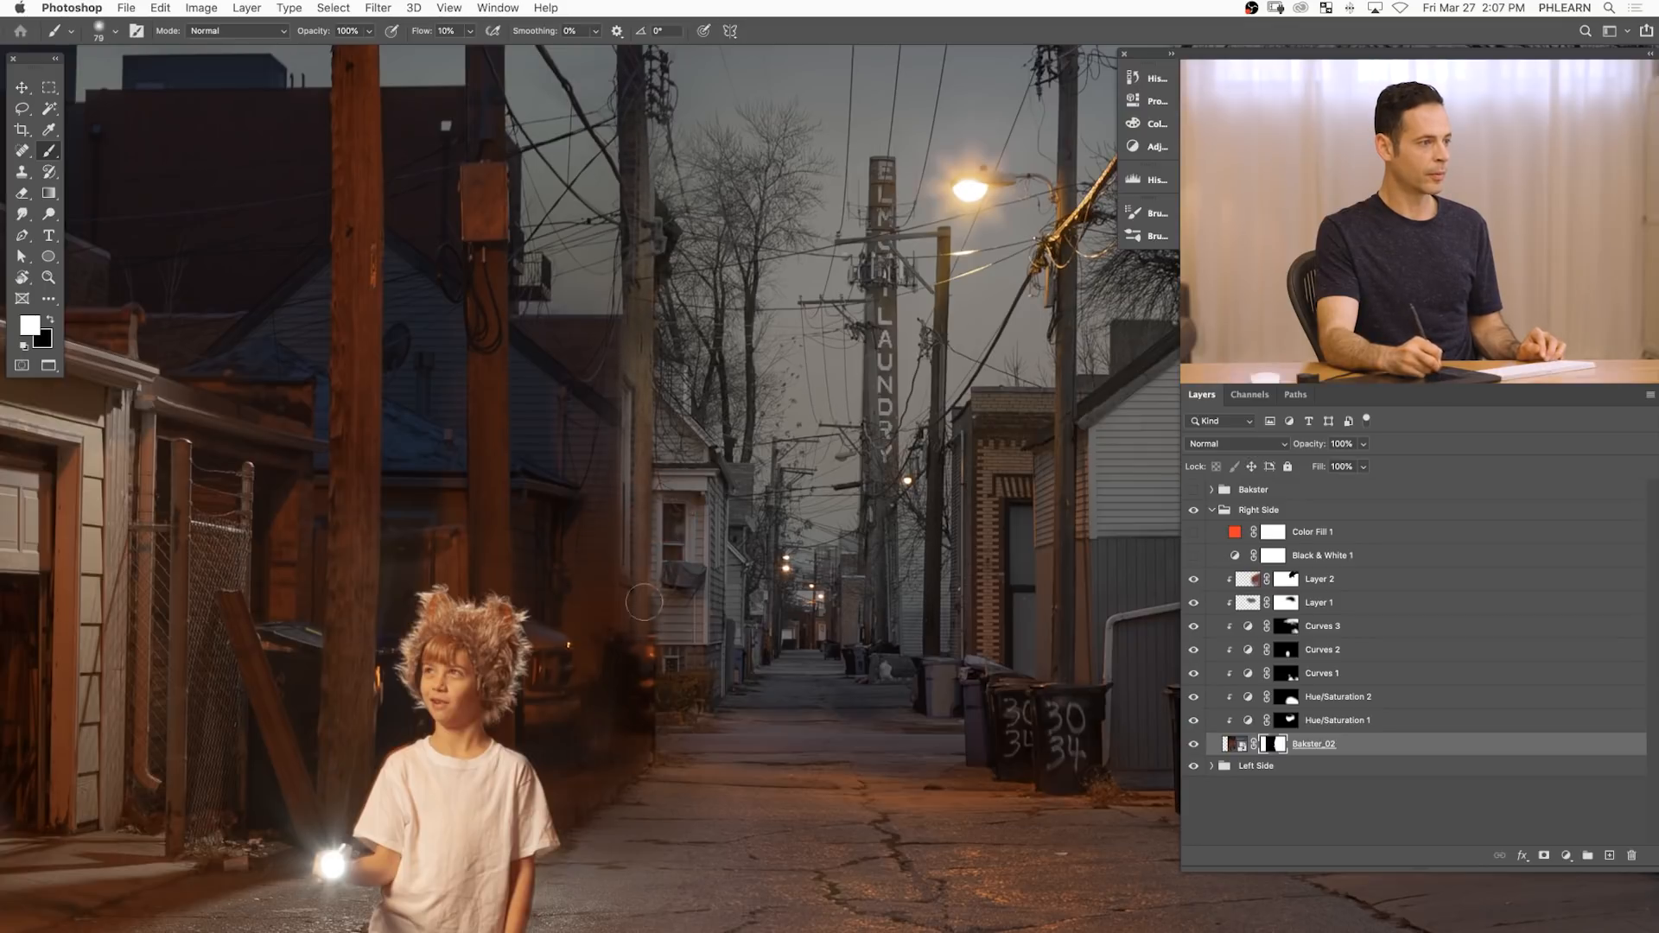
mouse_move(648, 735)
mouse_down()
mouse_move(632, 632)
mouse_move(628, 714)
mouse_up()
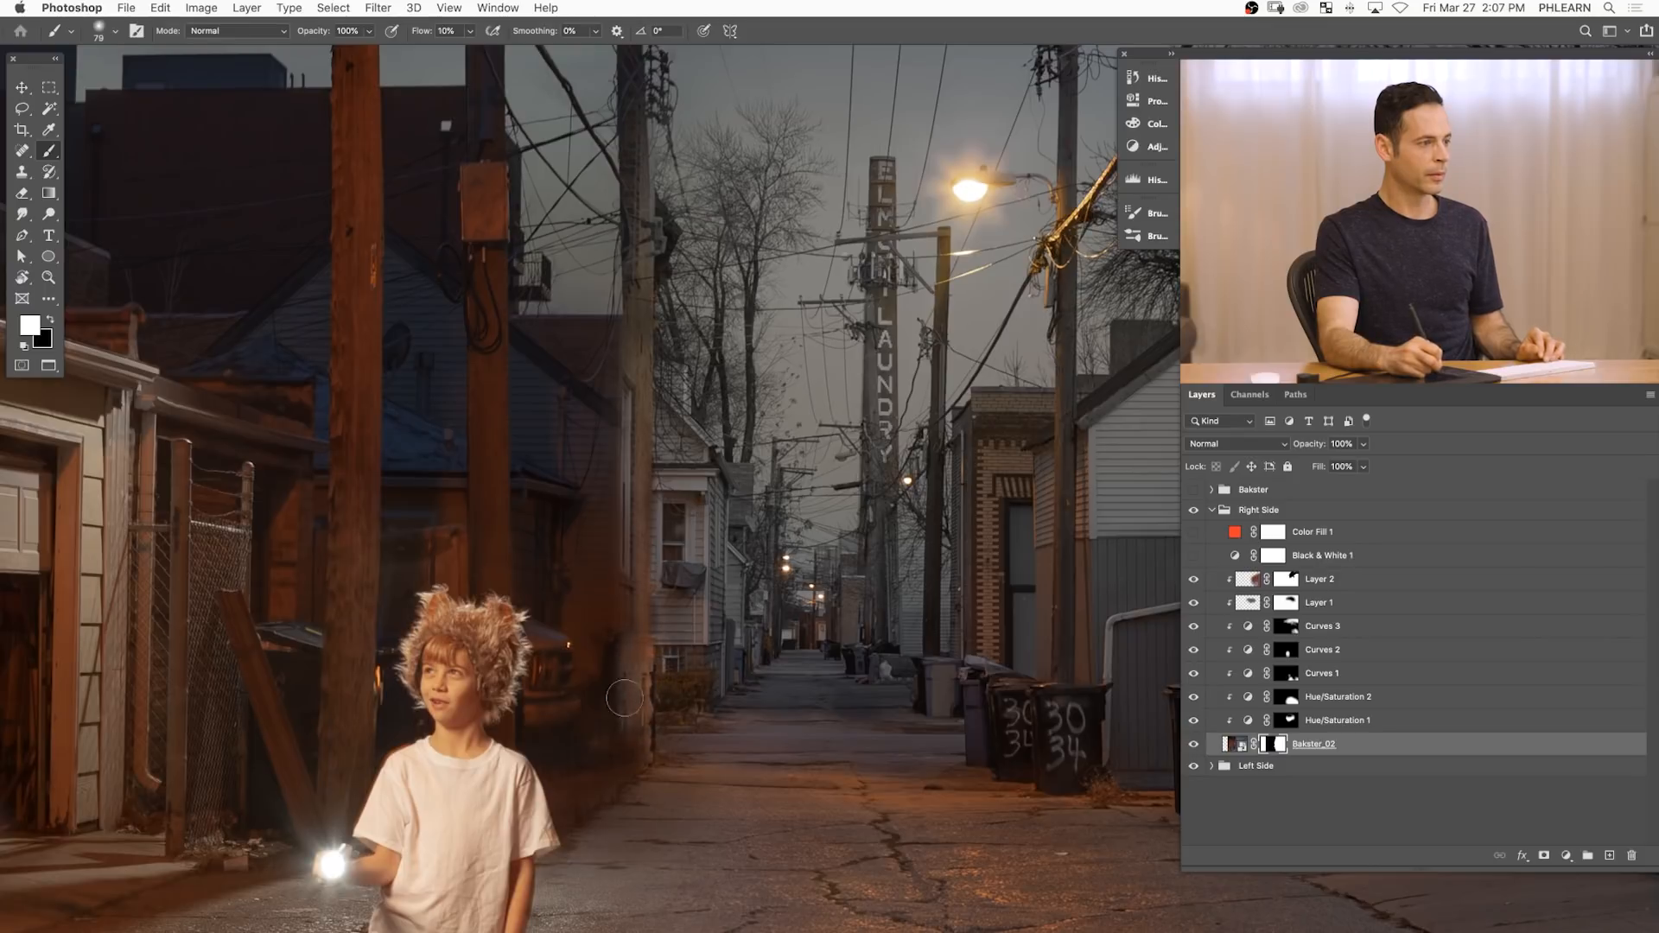
mouse_move(615, 646)
mouse_down()
mouse_move(625, 713)
mouse_move(636, 651)
mouse_up()
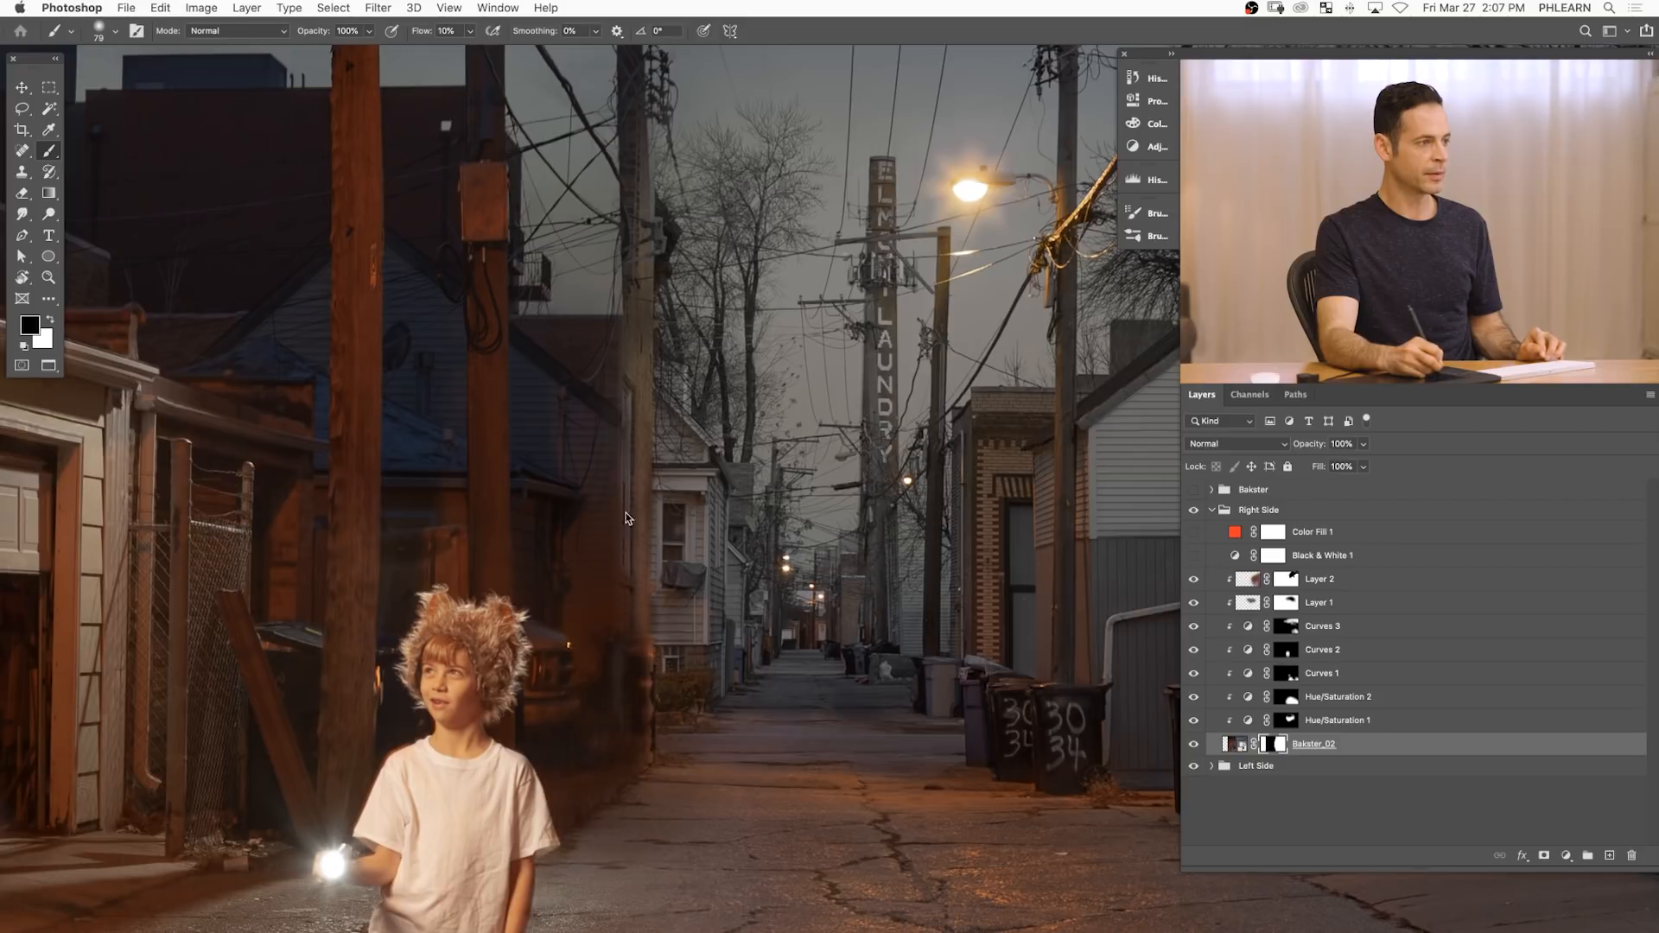
drag(610, 504, 621, 461)
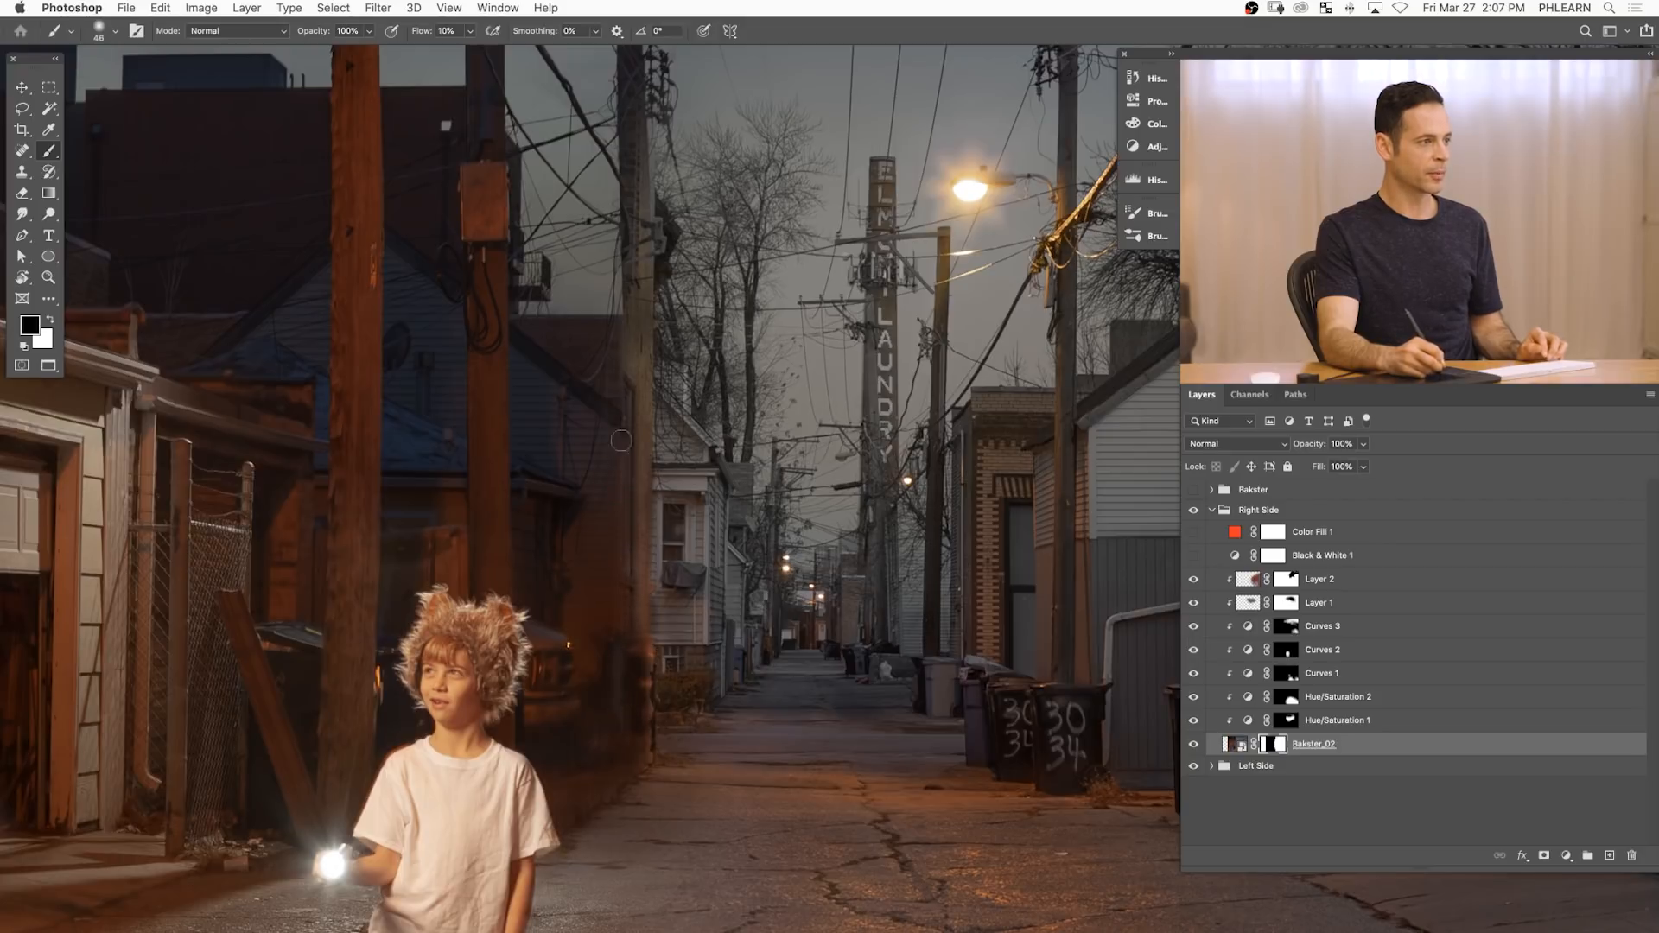
drag(633, 397, 634, 398)
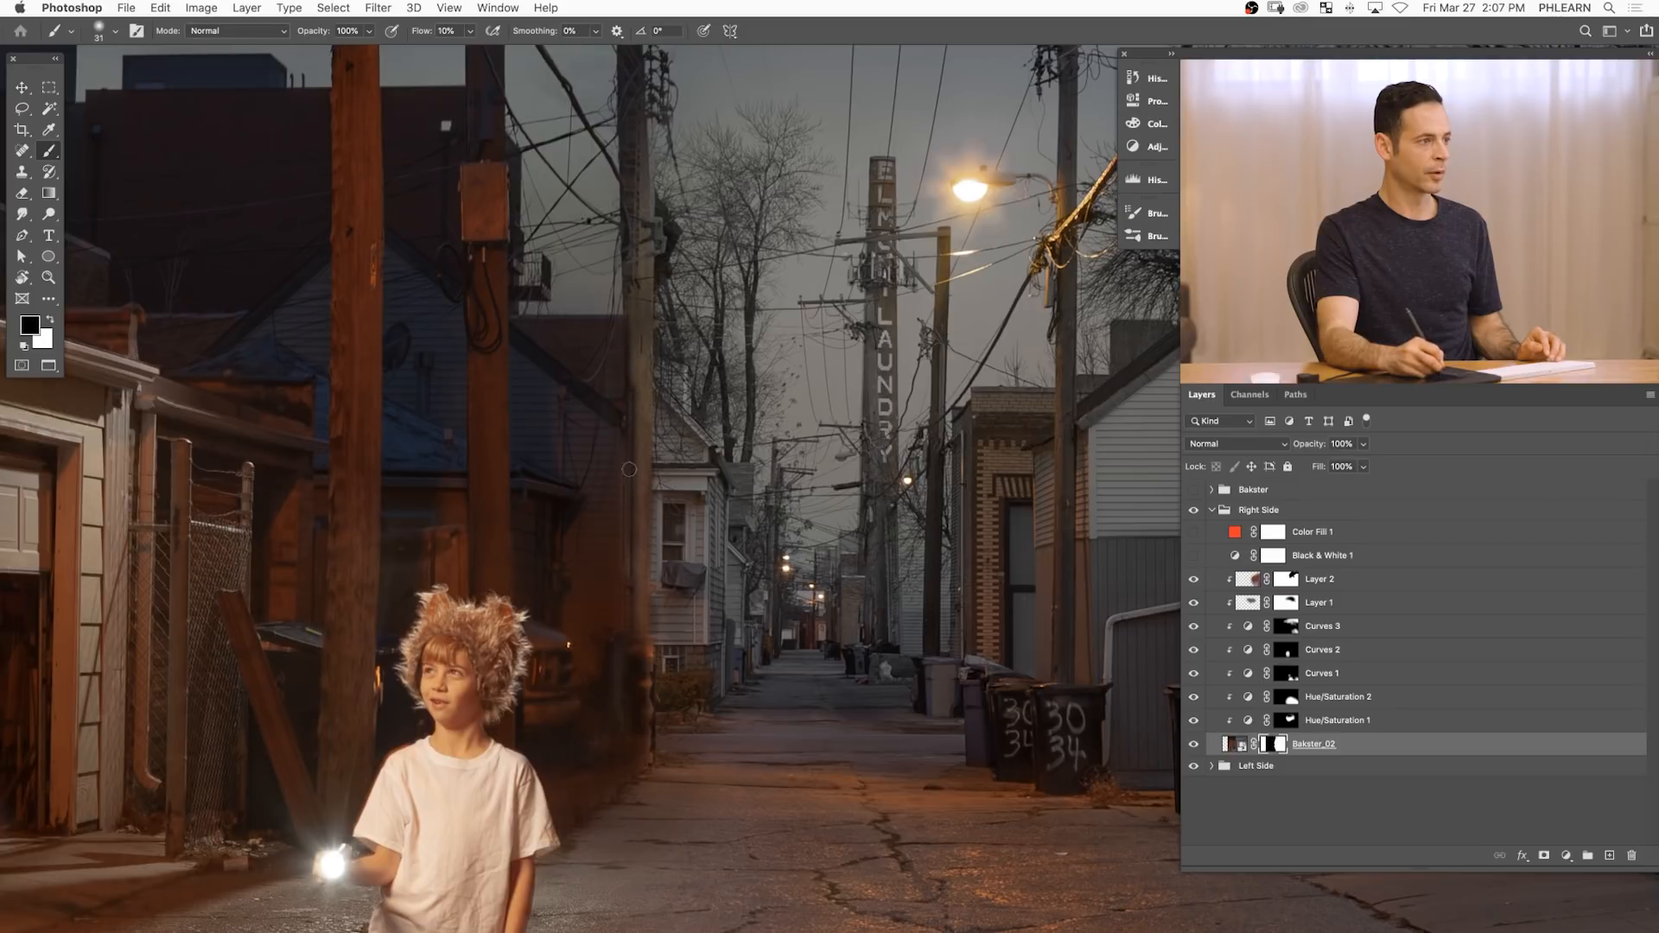
key(x)
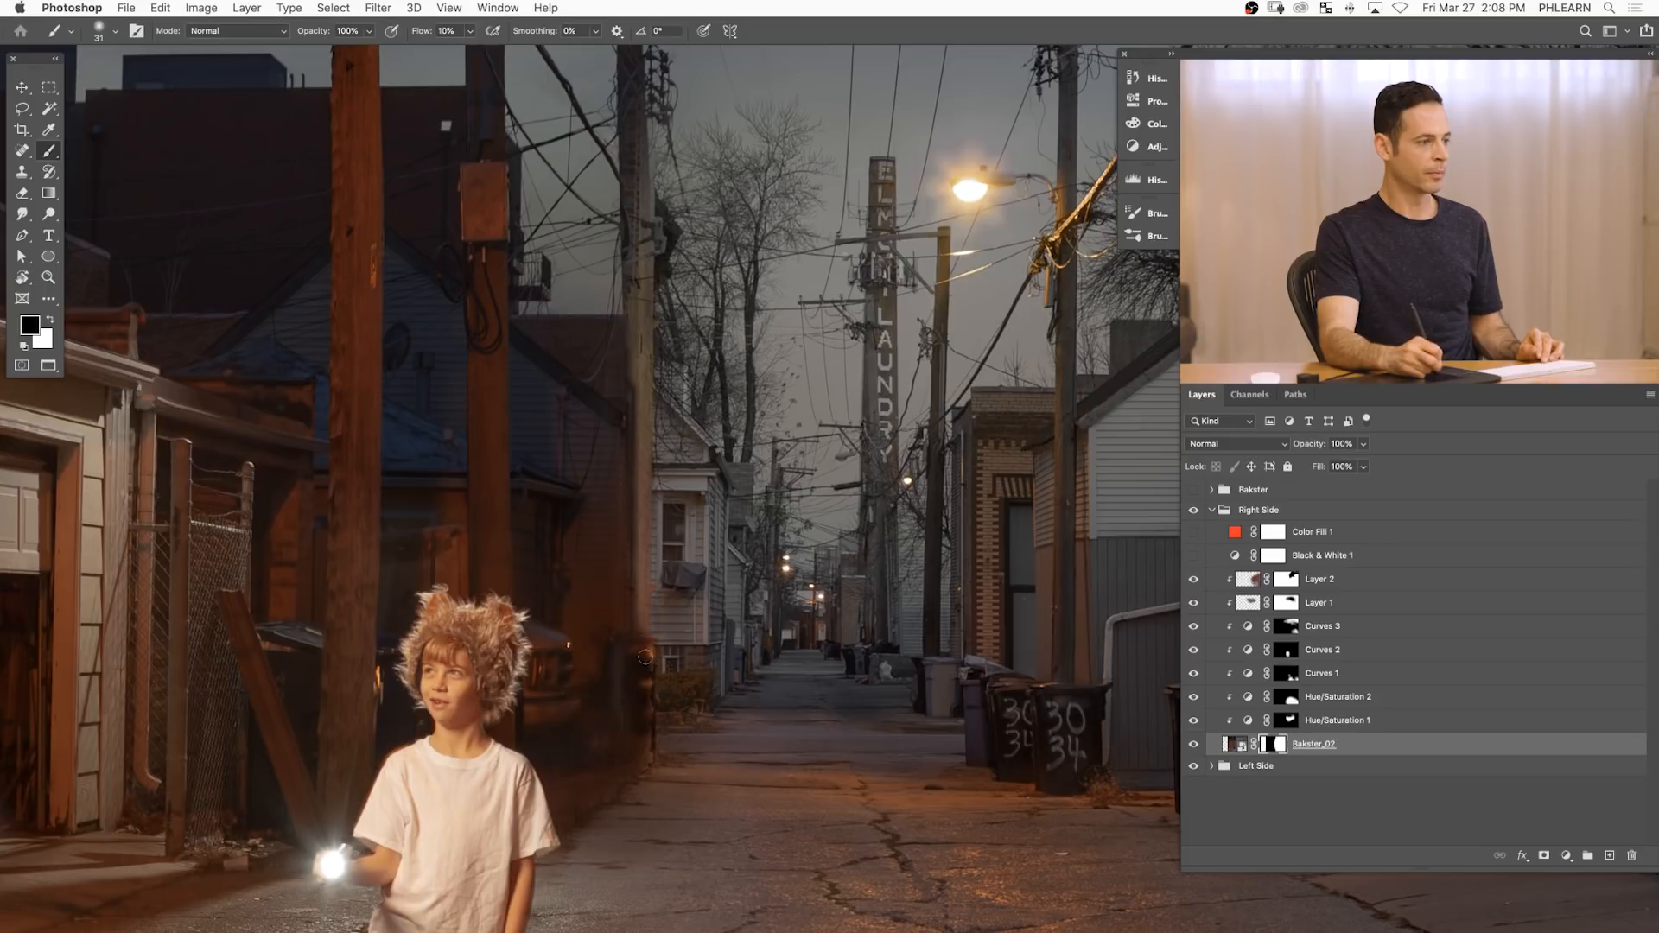
drag(641, 649, 638, 637)
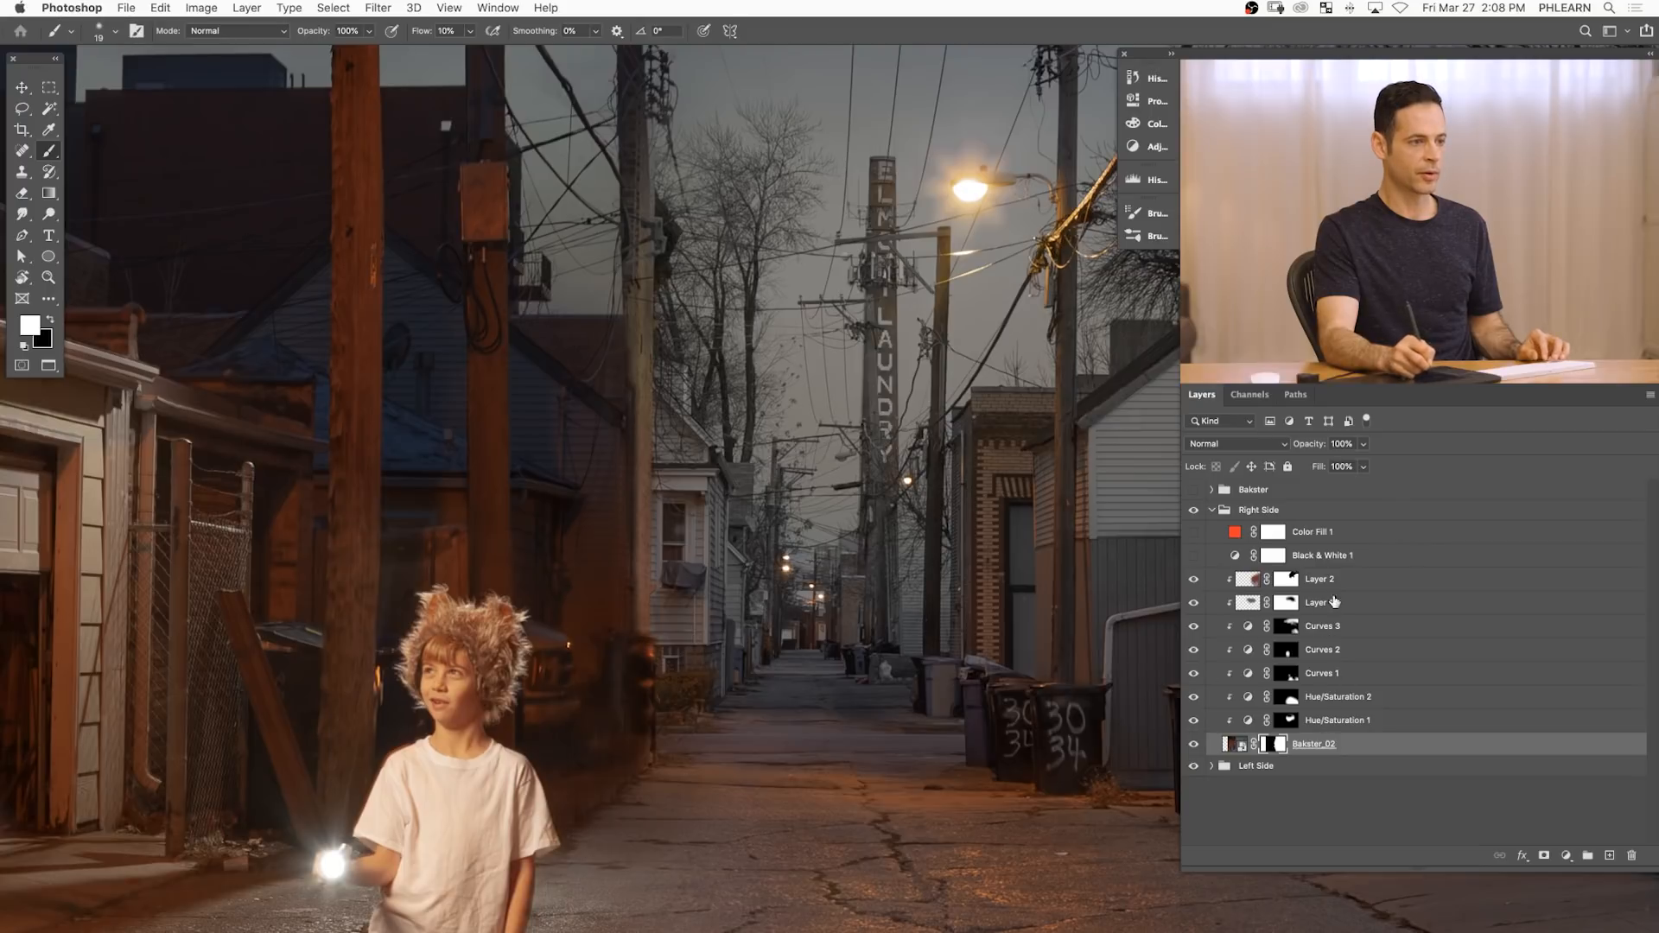
- Add a clipped Curves adjustment above Layer 2, lower its white point to about half brightness, and invert its mask
click(1362, 587)
click(1567, 857)
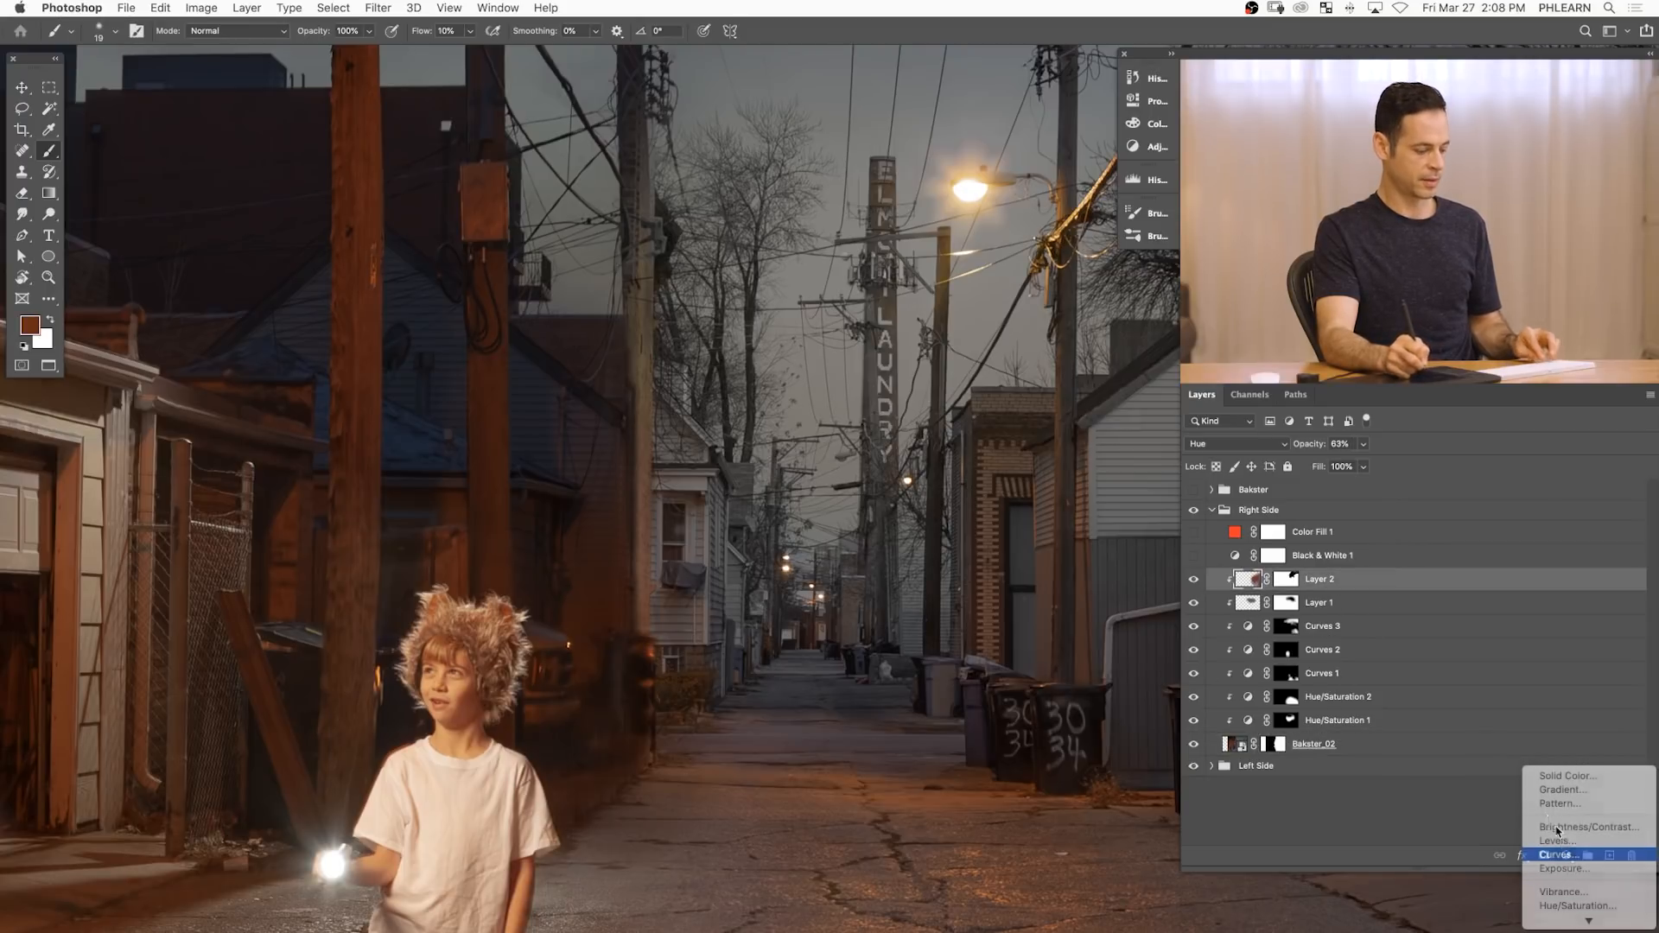
click(1572, 855)
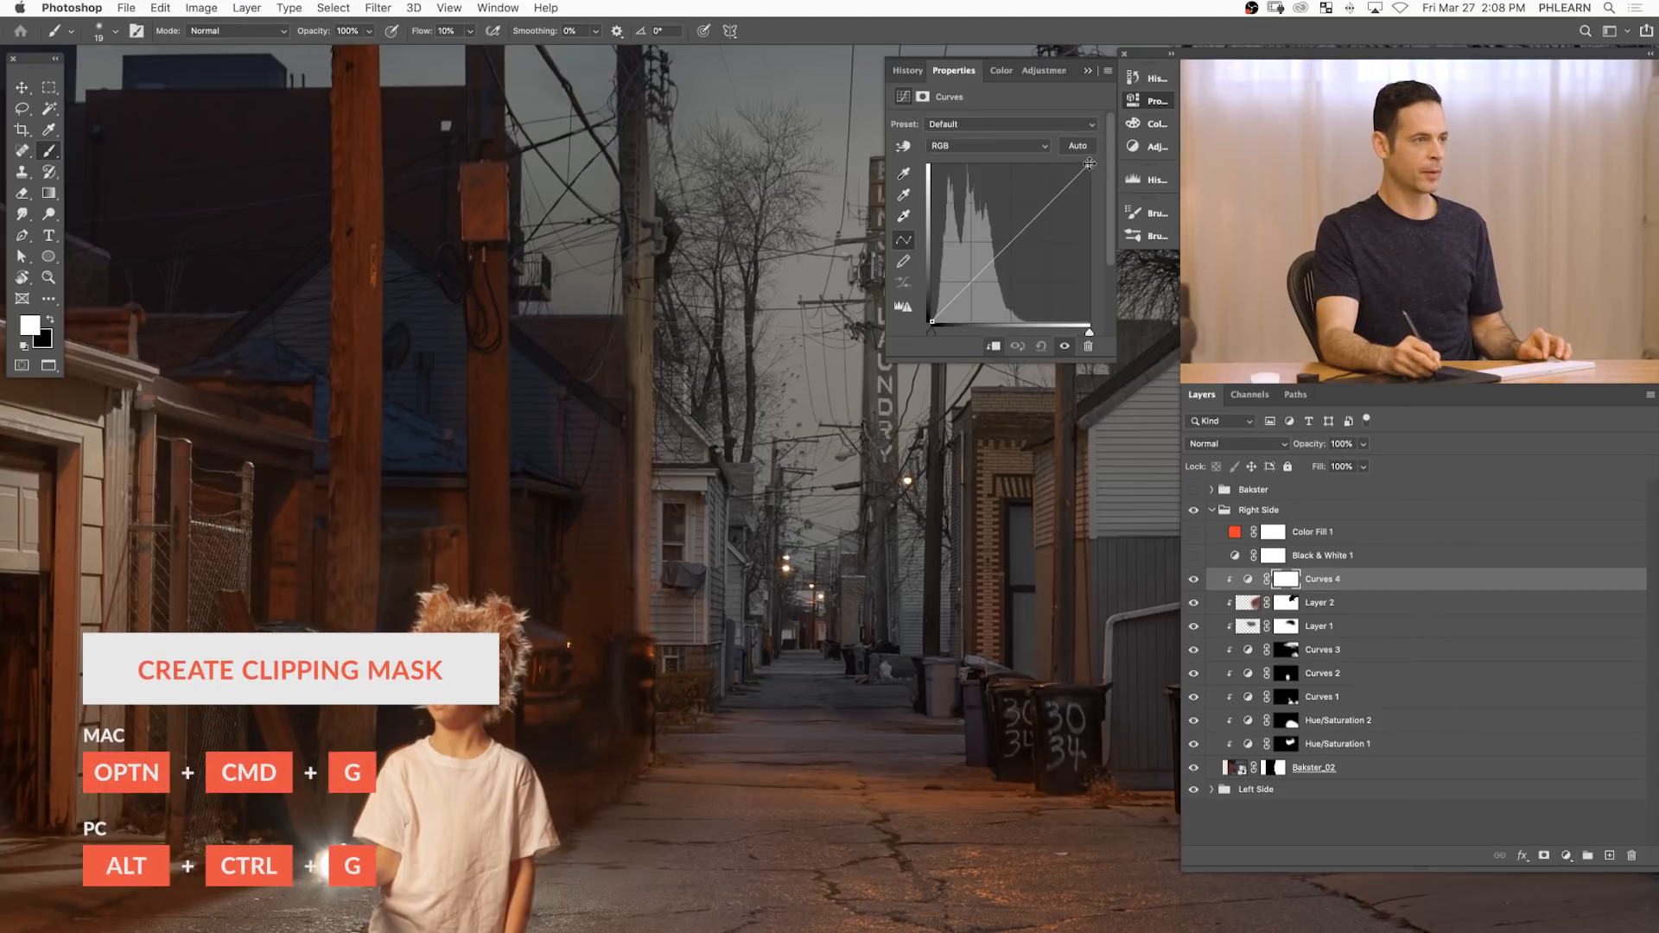
drag(1099, 166, 1132, 239)
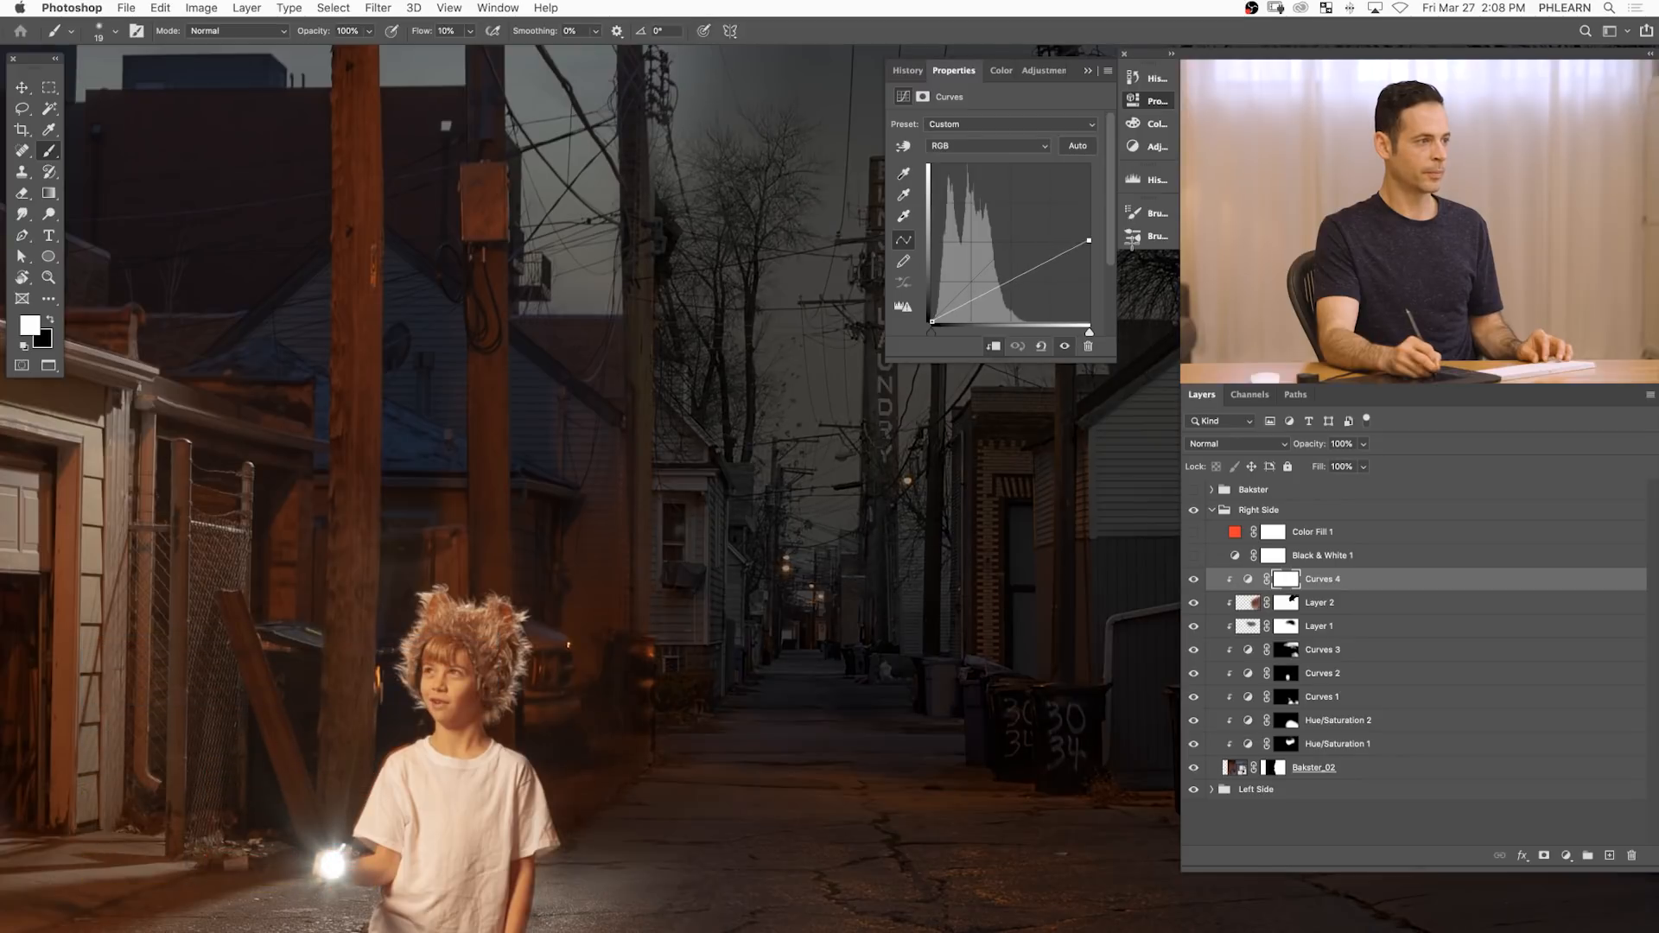
key(super+i)
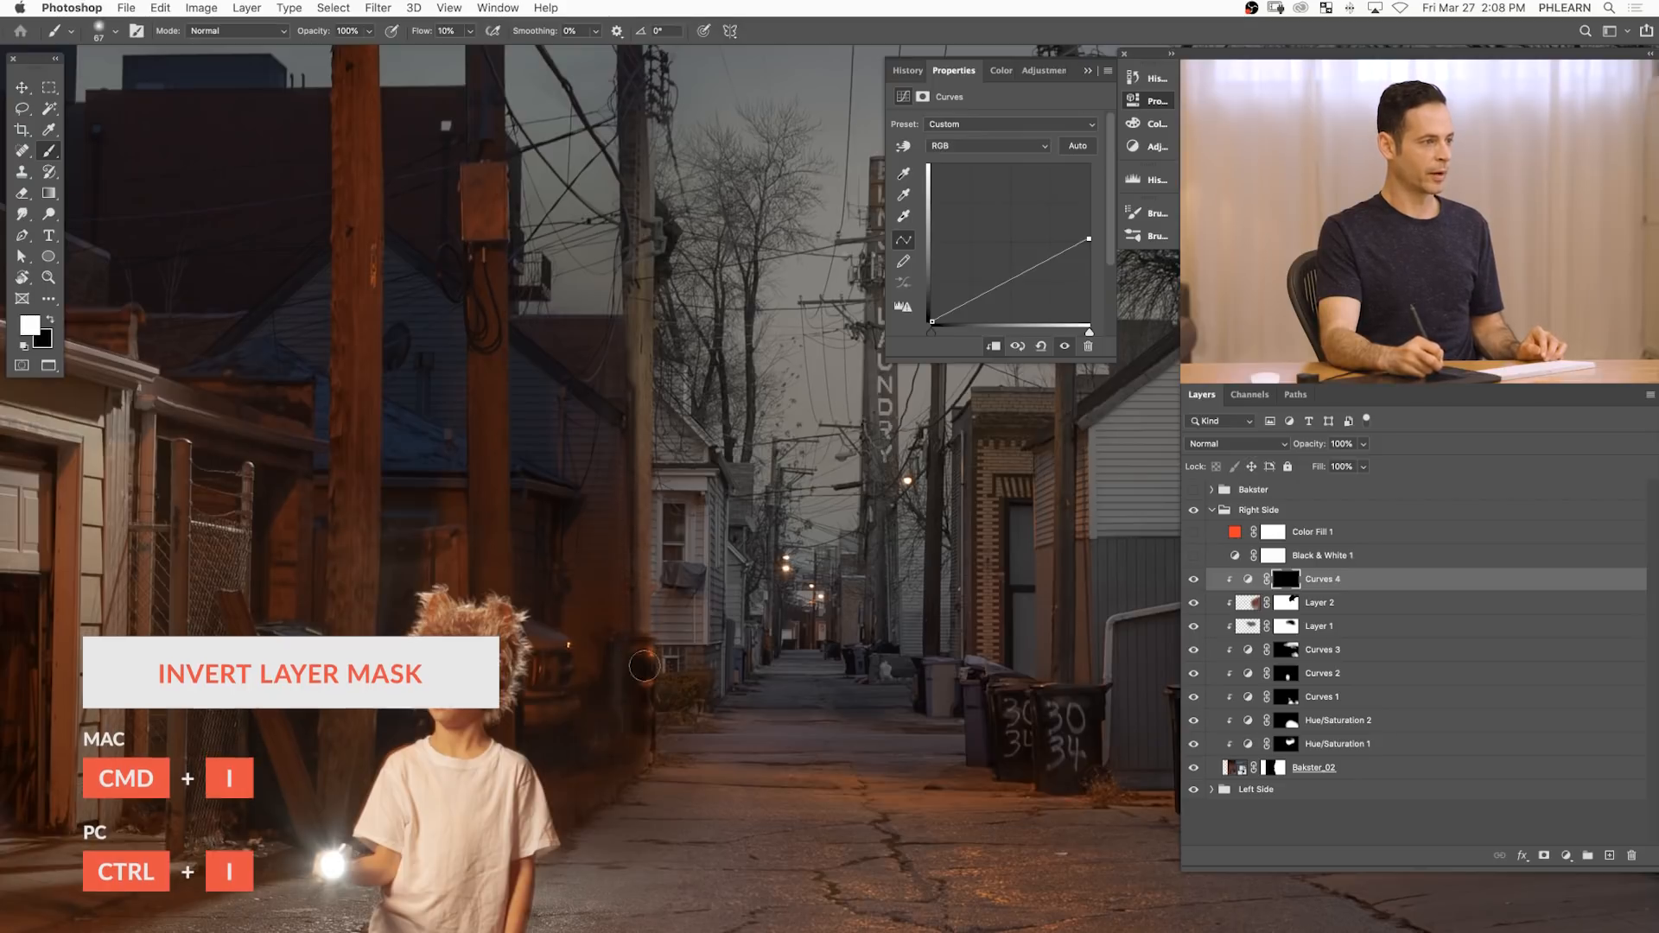
- Paint white on the Curves 4 mask with a small brush to darken the bright area at the utility pole's base
key(bracketleft)
key(bracketleft)
key(bracketleft)
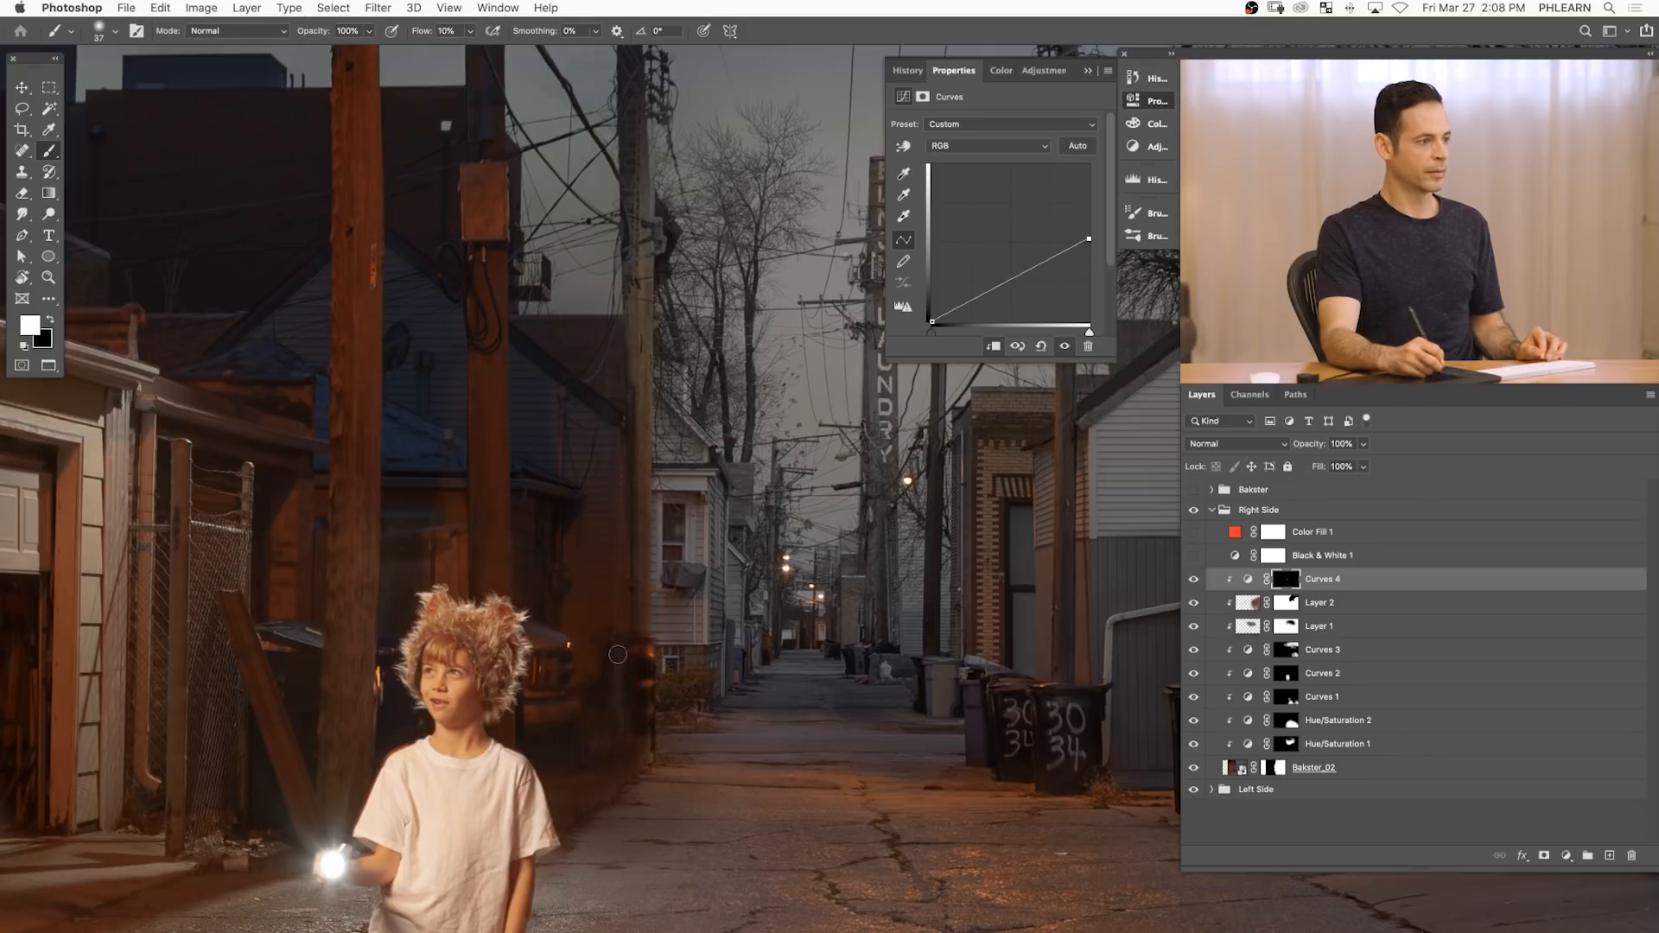
drag(734, 655, 701, 682)
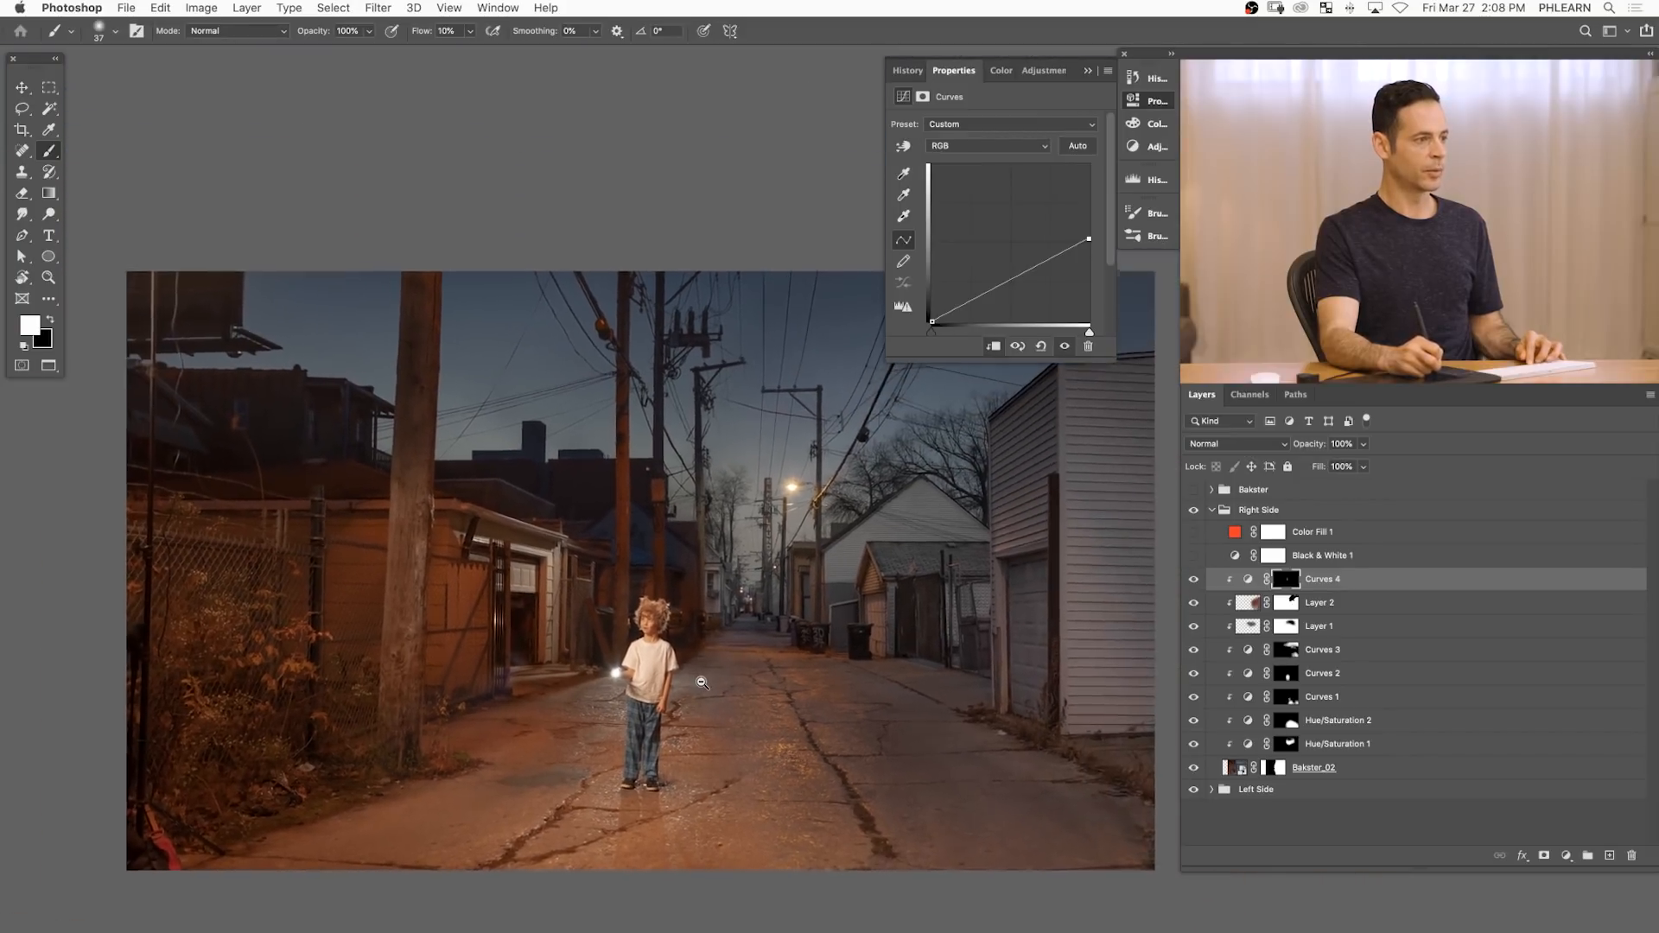
drag(807, 683, 770, 689)
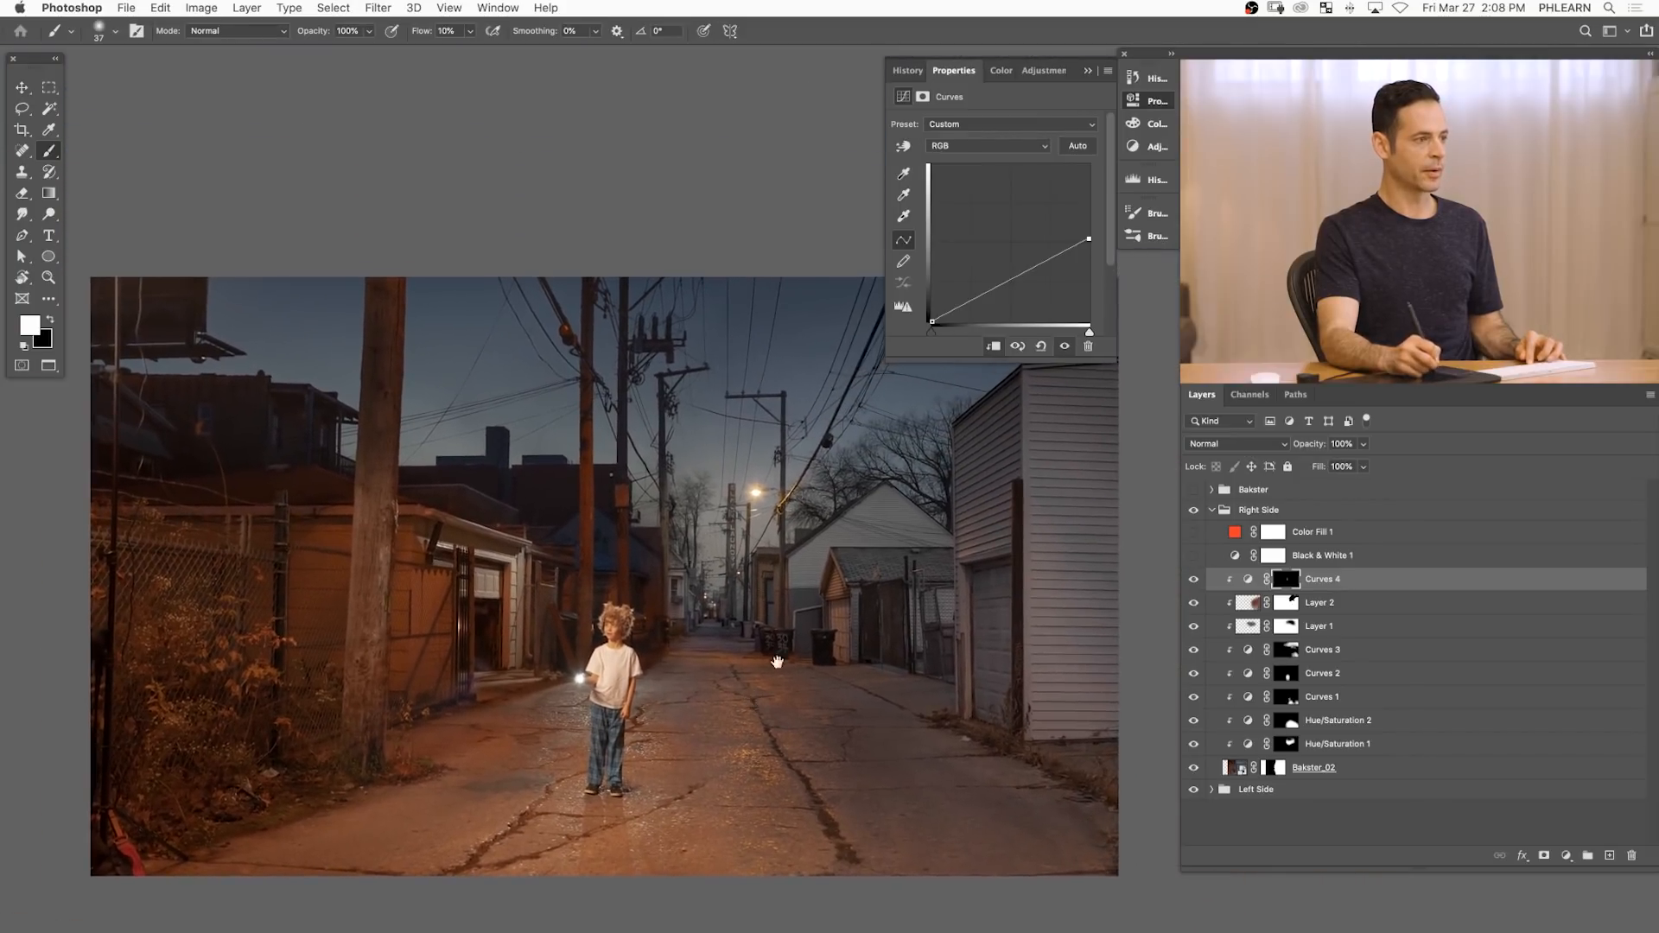
click(1158, 103)
drag(912, 528, 881, 493)
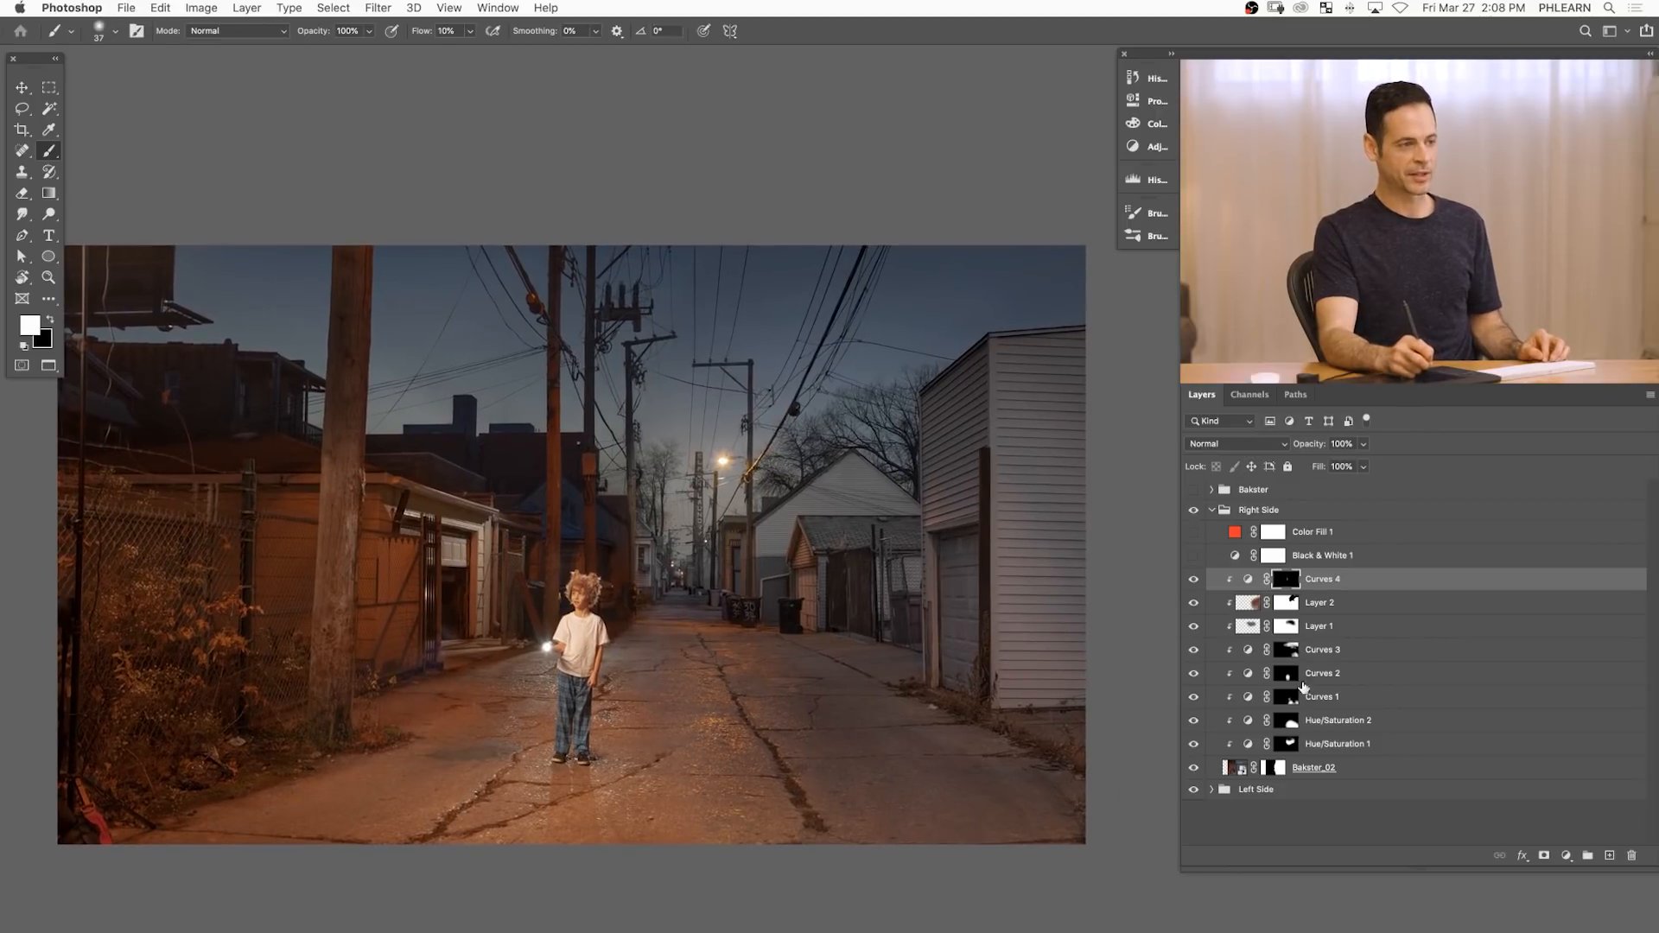
mouse_move(875, 747)
mouse_down()
mouse_move(885, 728)
mouse_move(896, 744)
mouse_up()
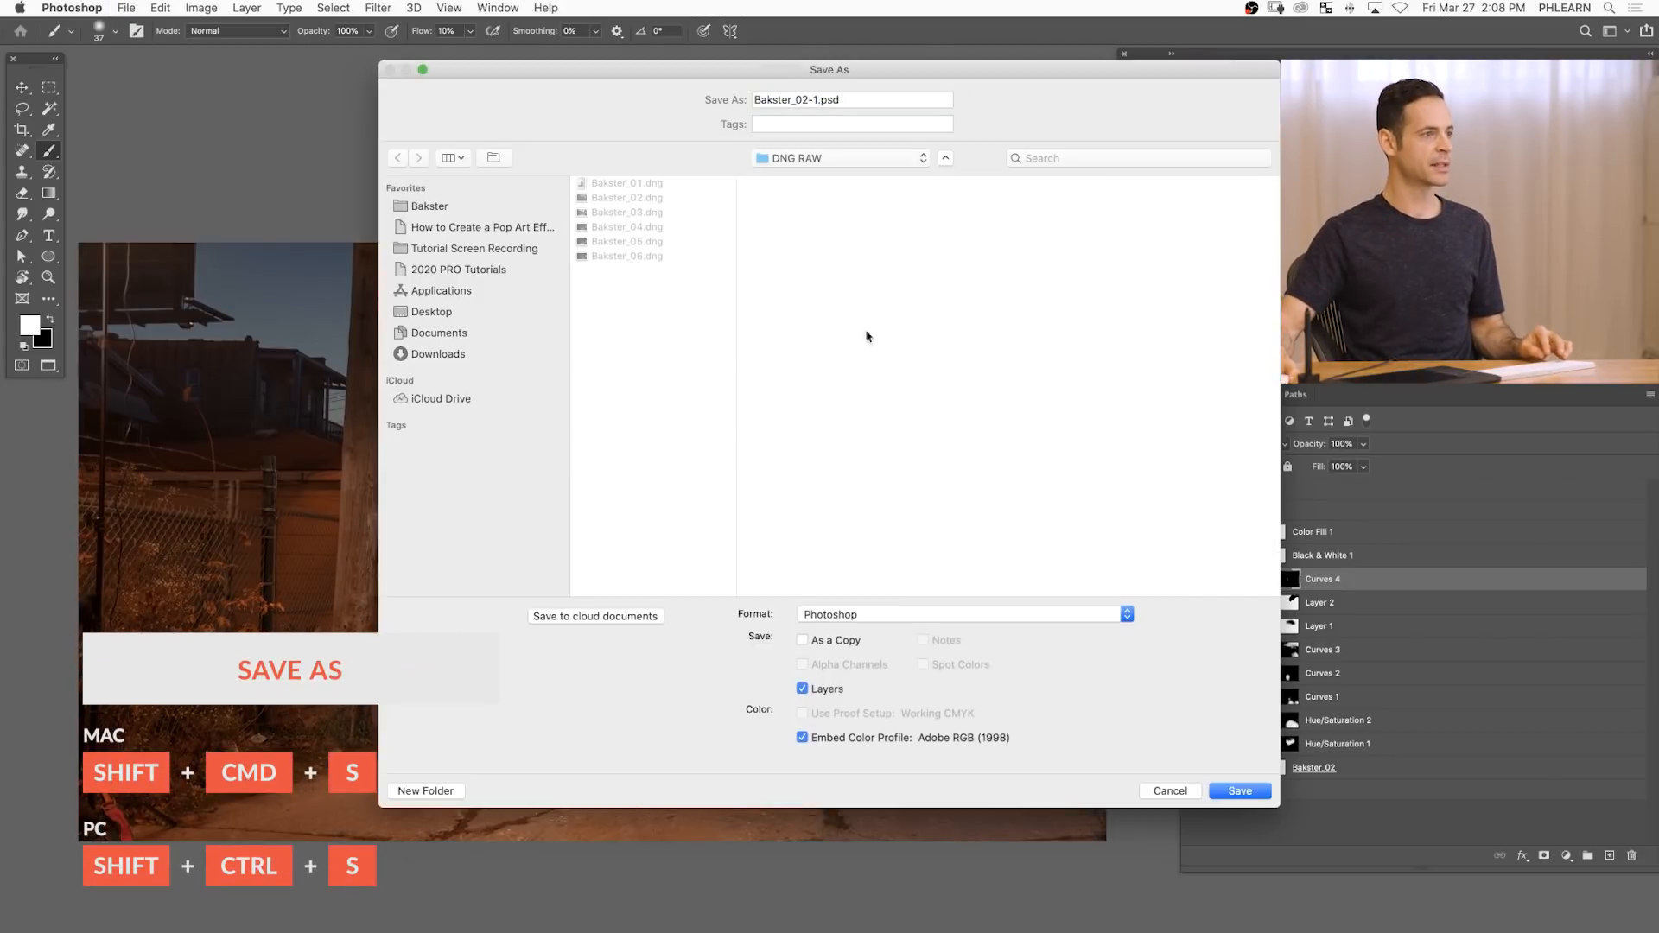
- Save the layered document over the existing Bakster.psd in the Bakster project's PSD folder
click(793, 159)
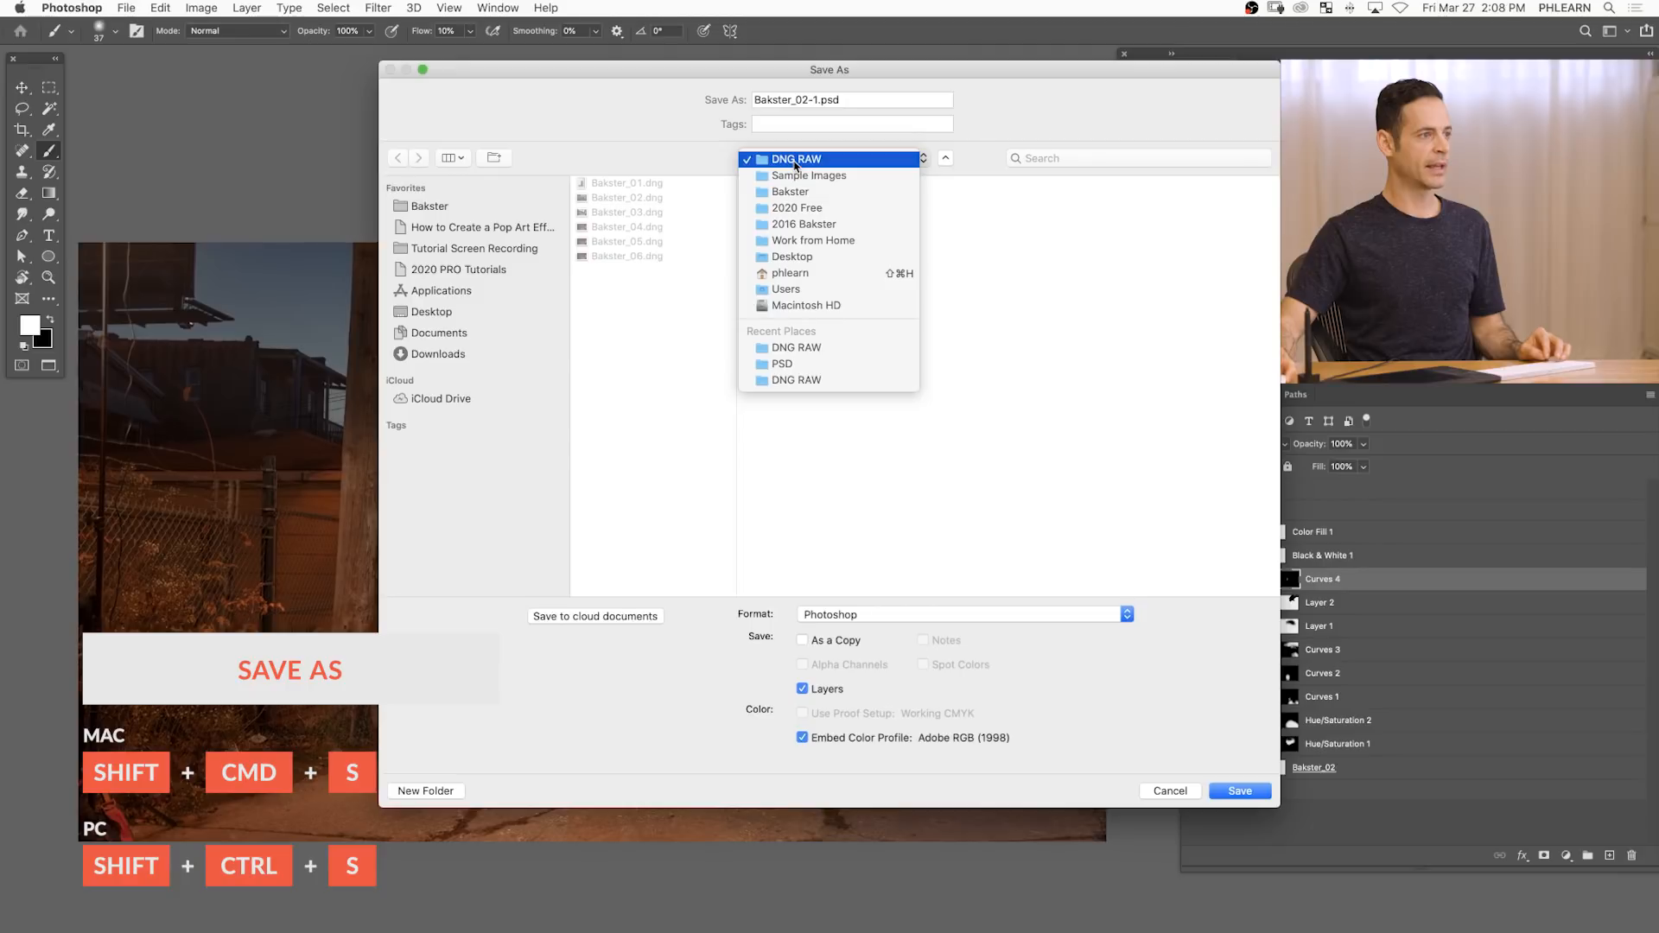
click(806, 192)
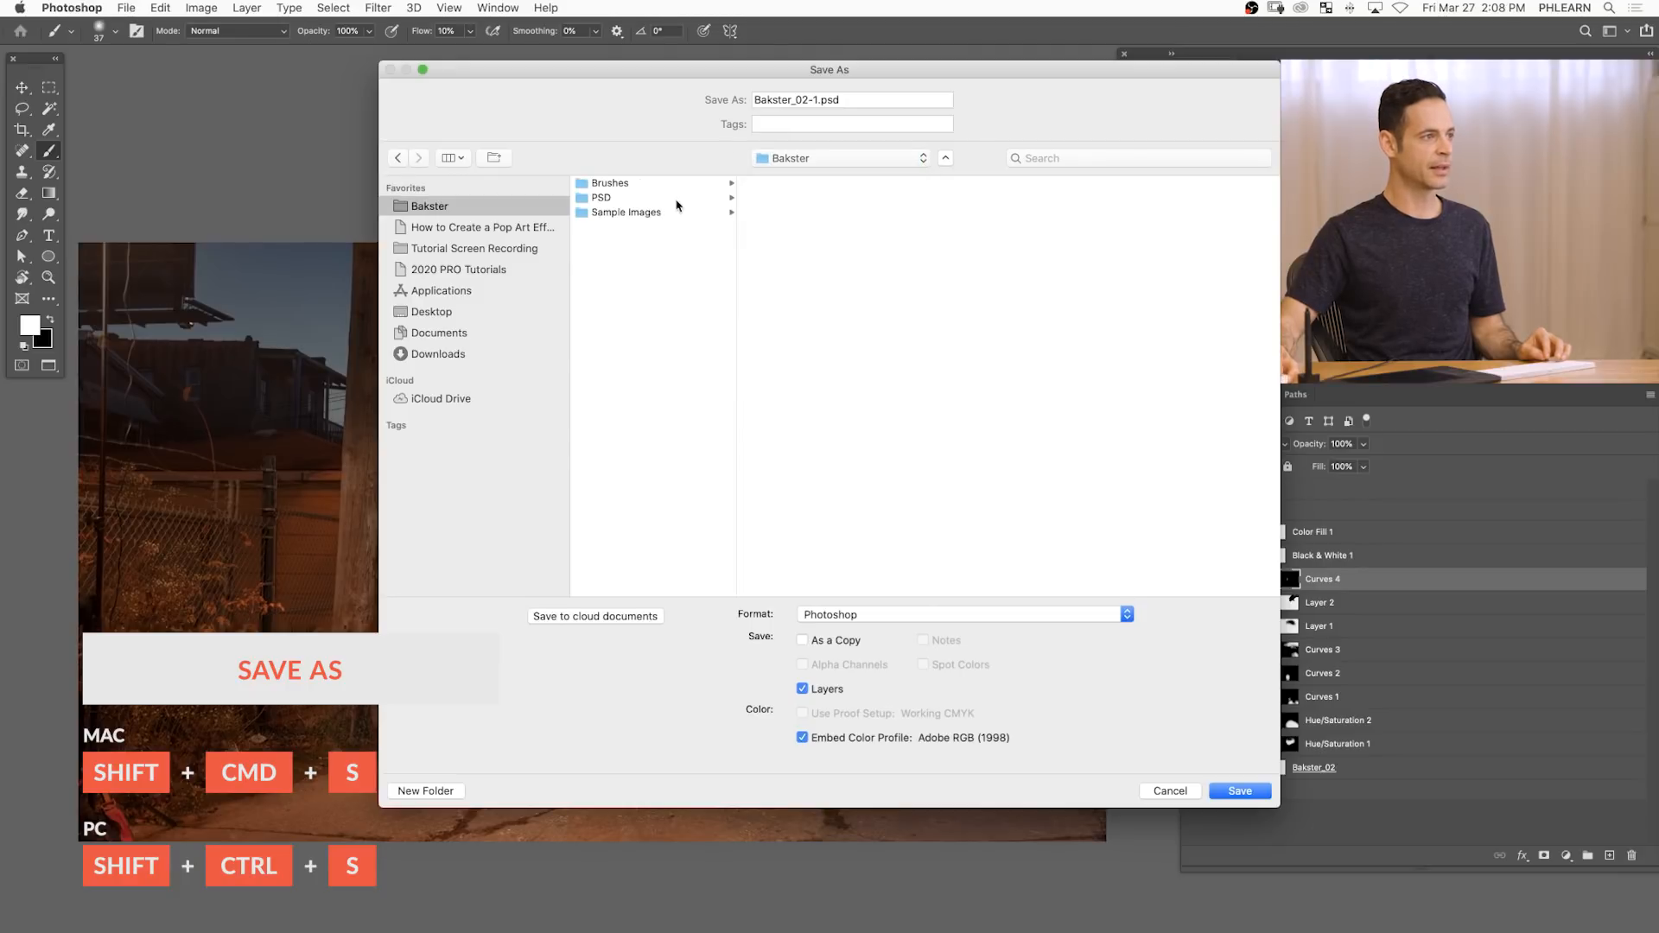
click(661, 200)
click(778, 184)
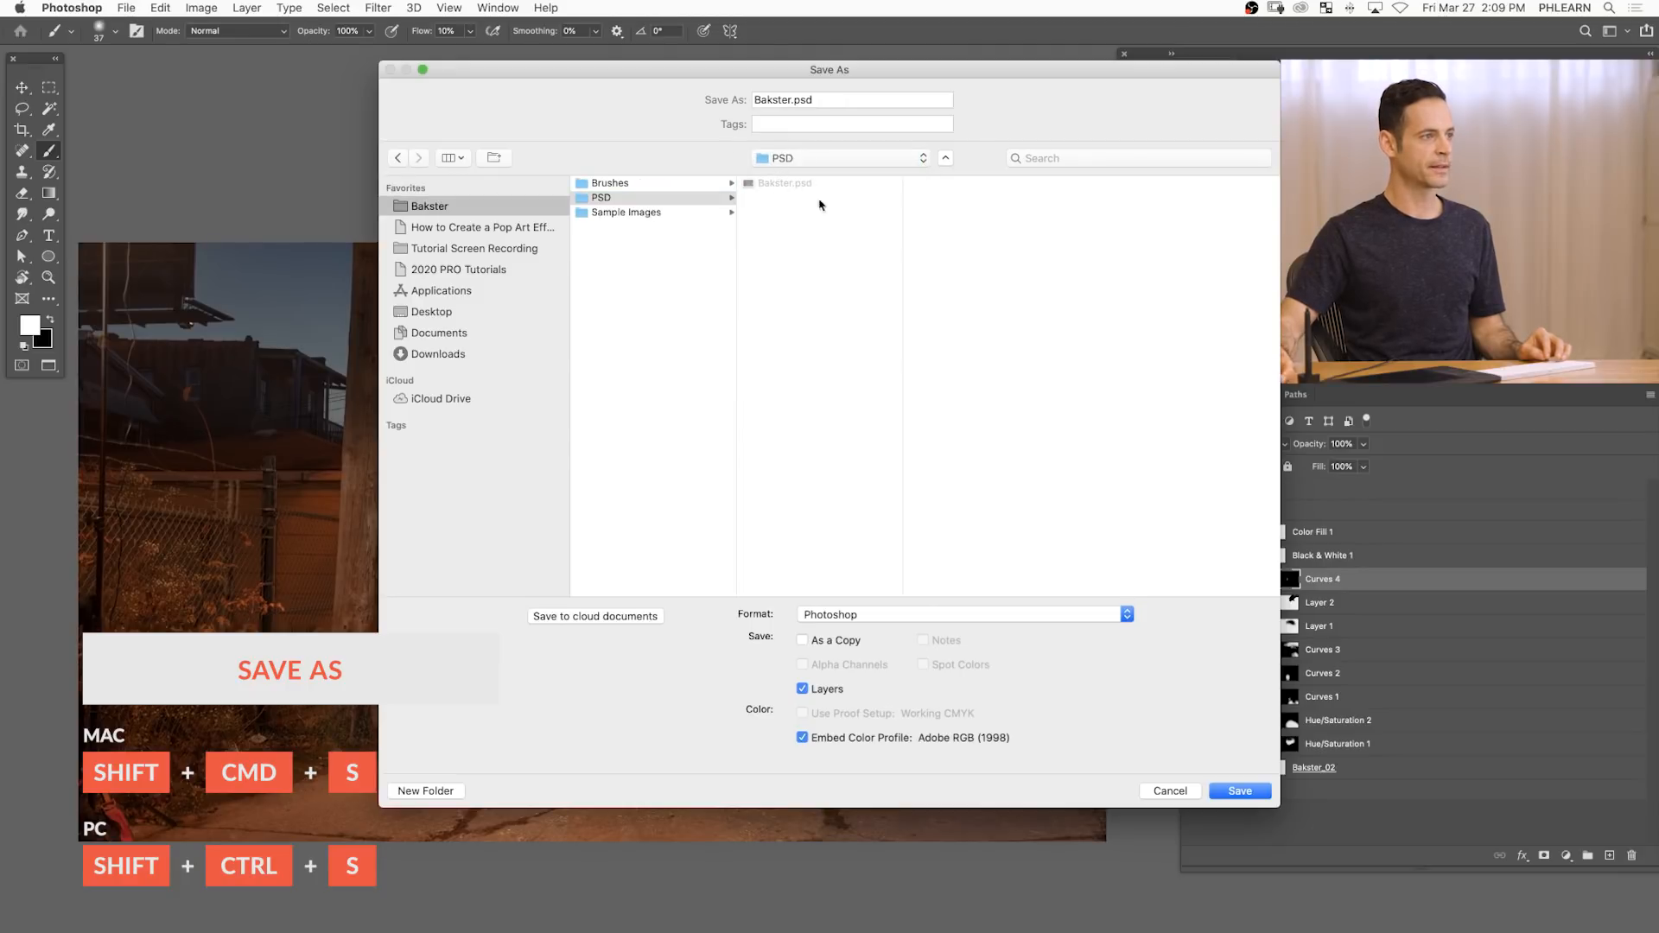
click(1239, 792)
click(955, 172)
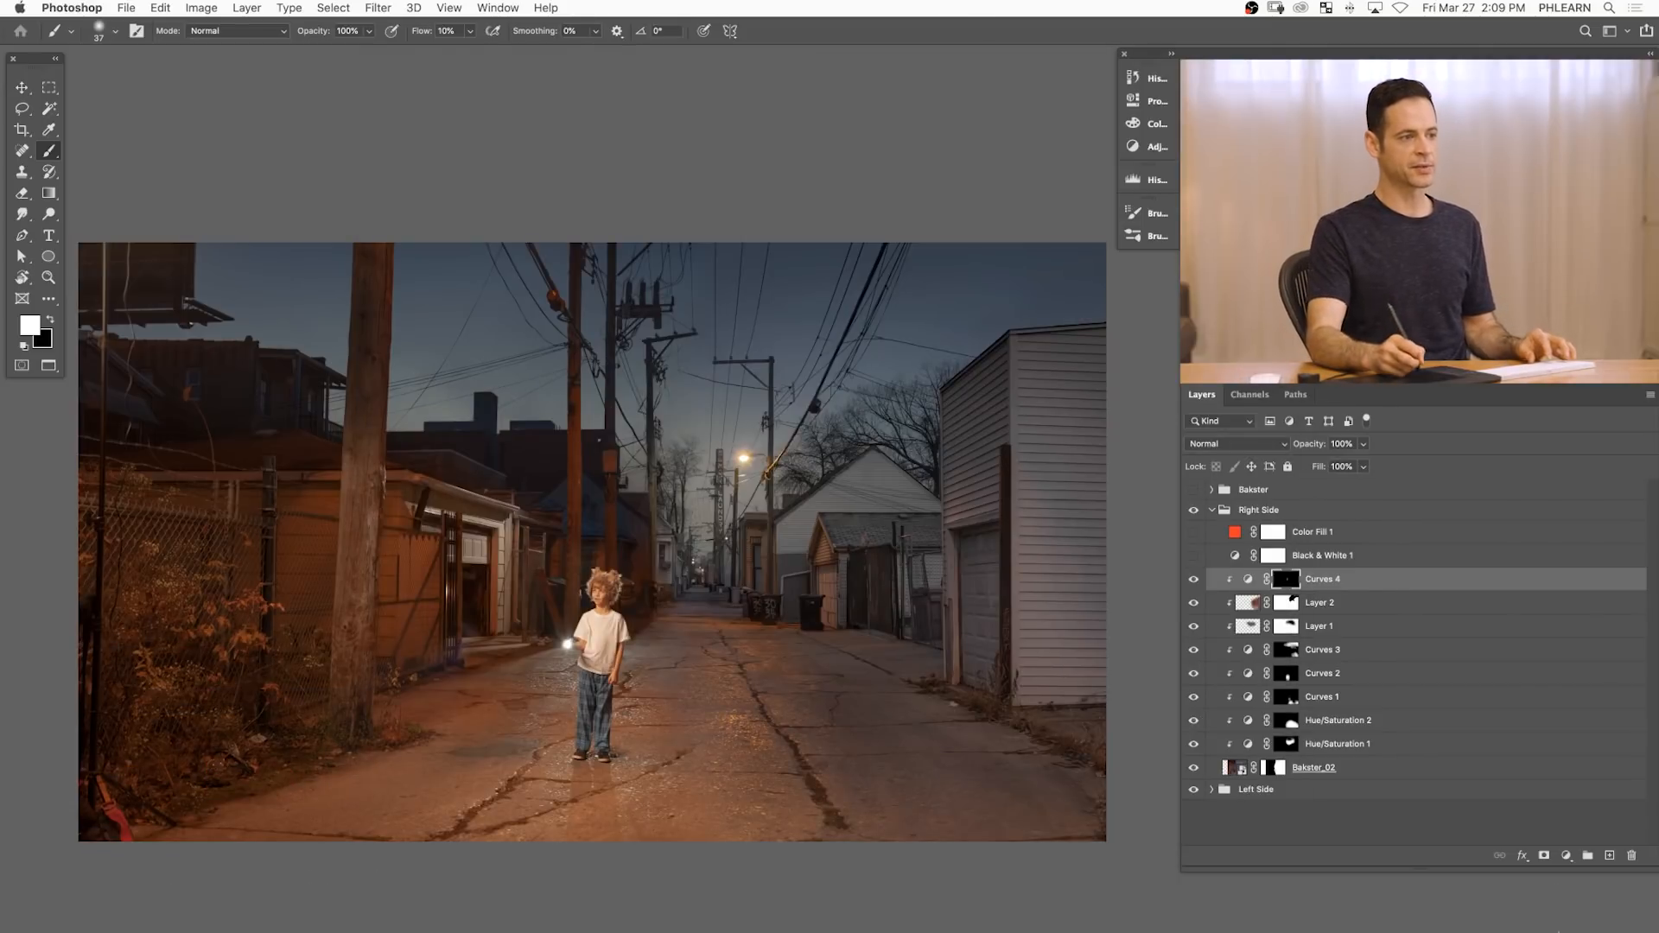
- Group the Color Fill 1 and Black & White 1 layers and name the group "Cjeck Layers"
double_click(1341, 538)
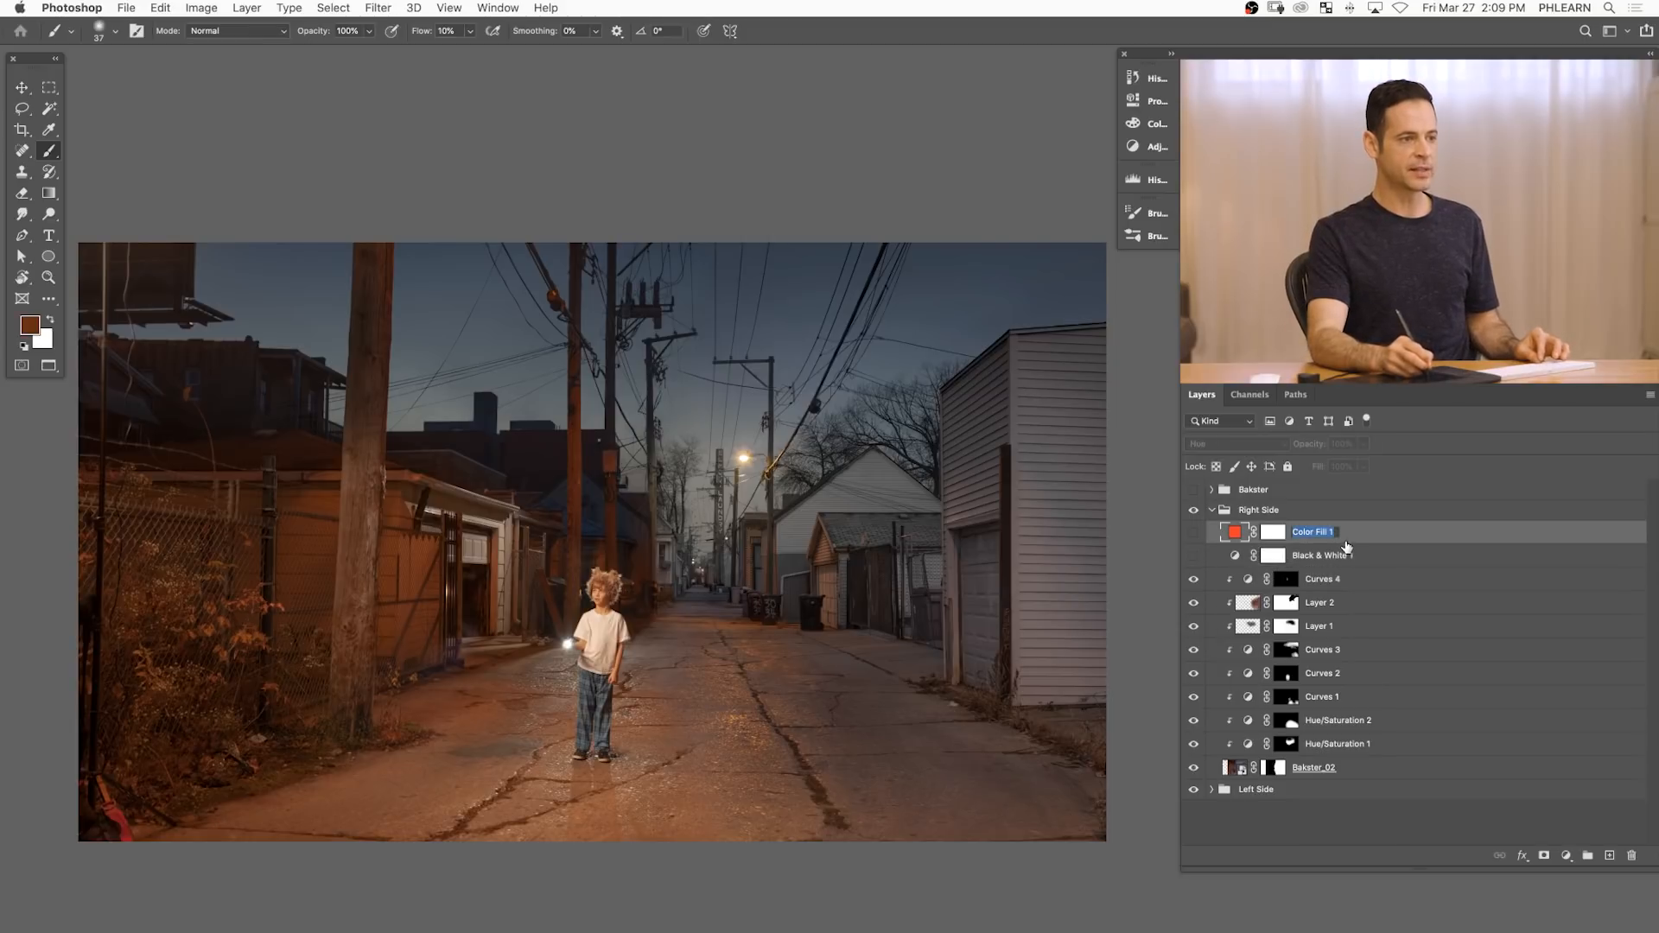
click(1365, 550)
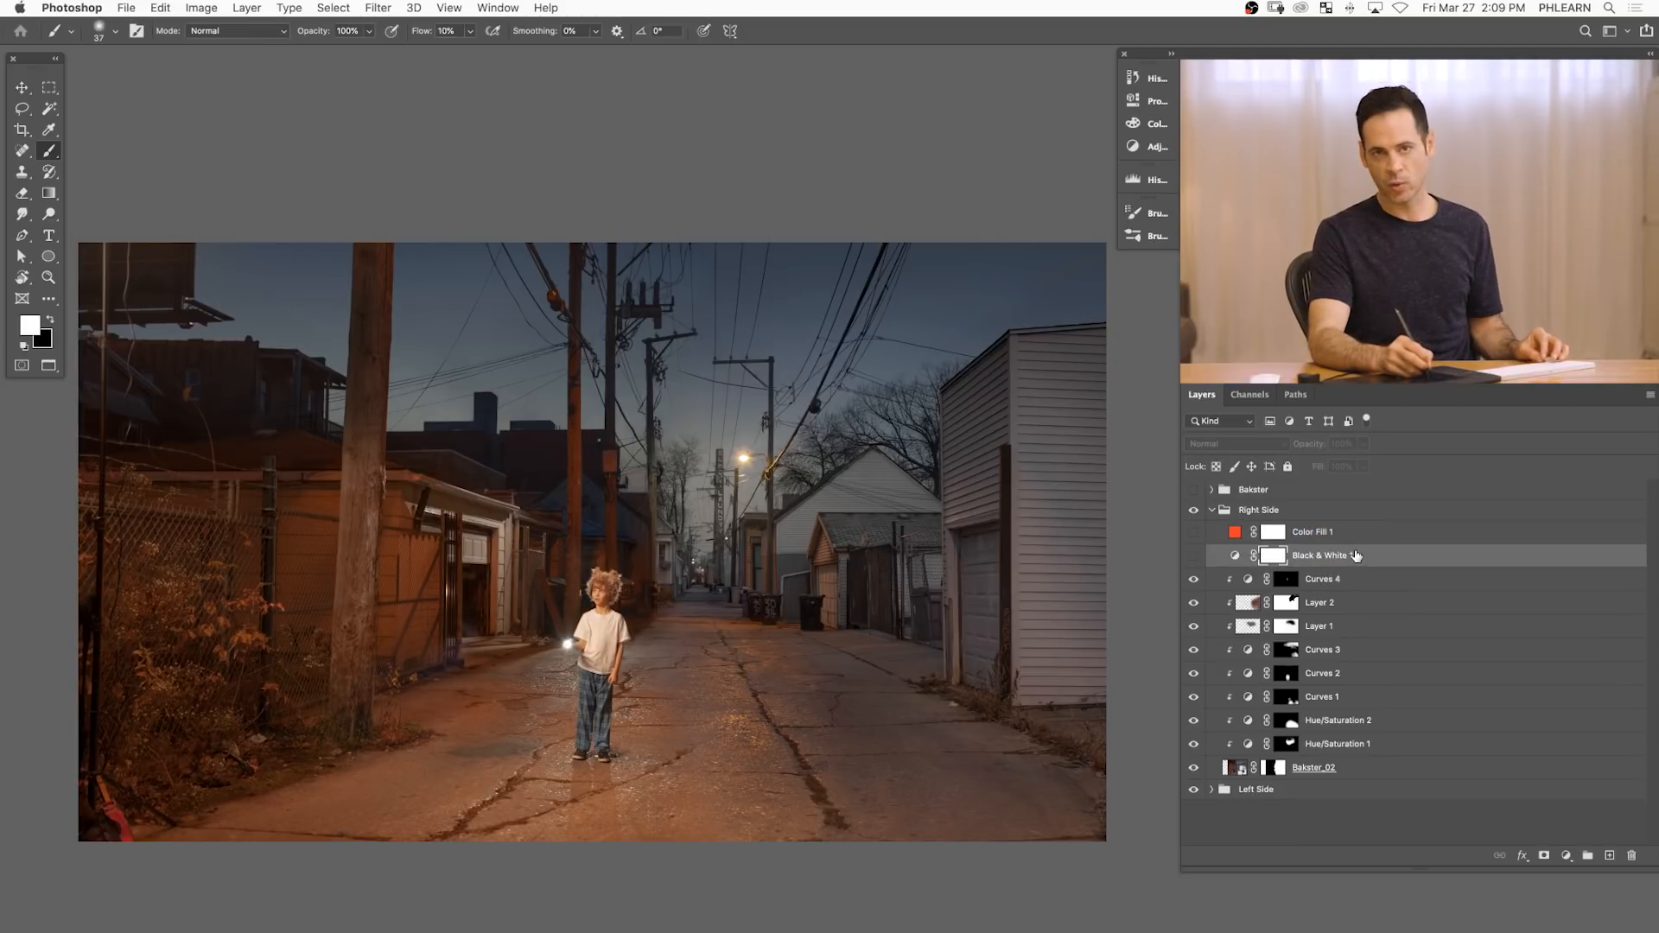
click(1198, 556)
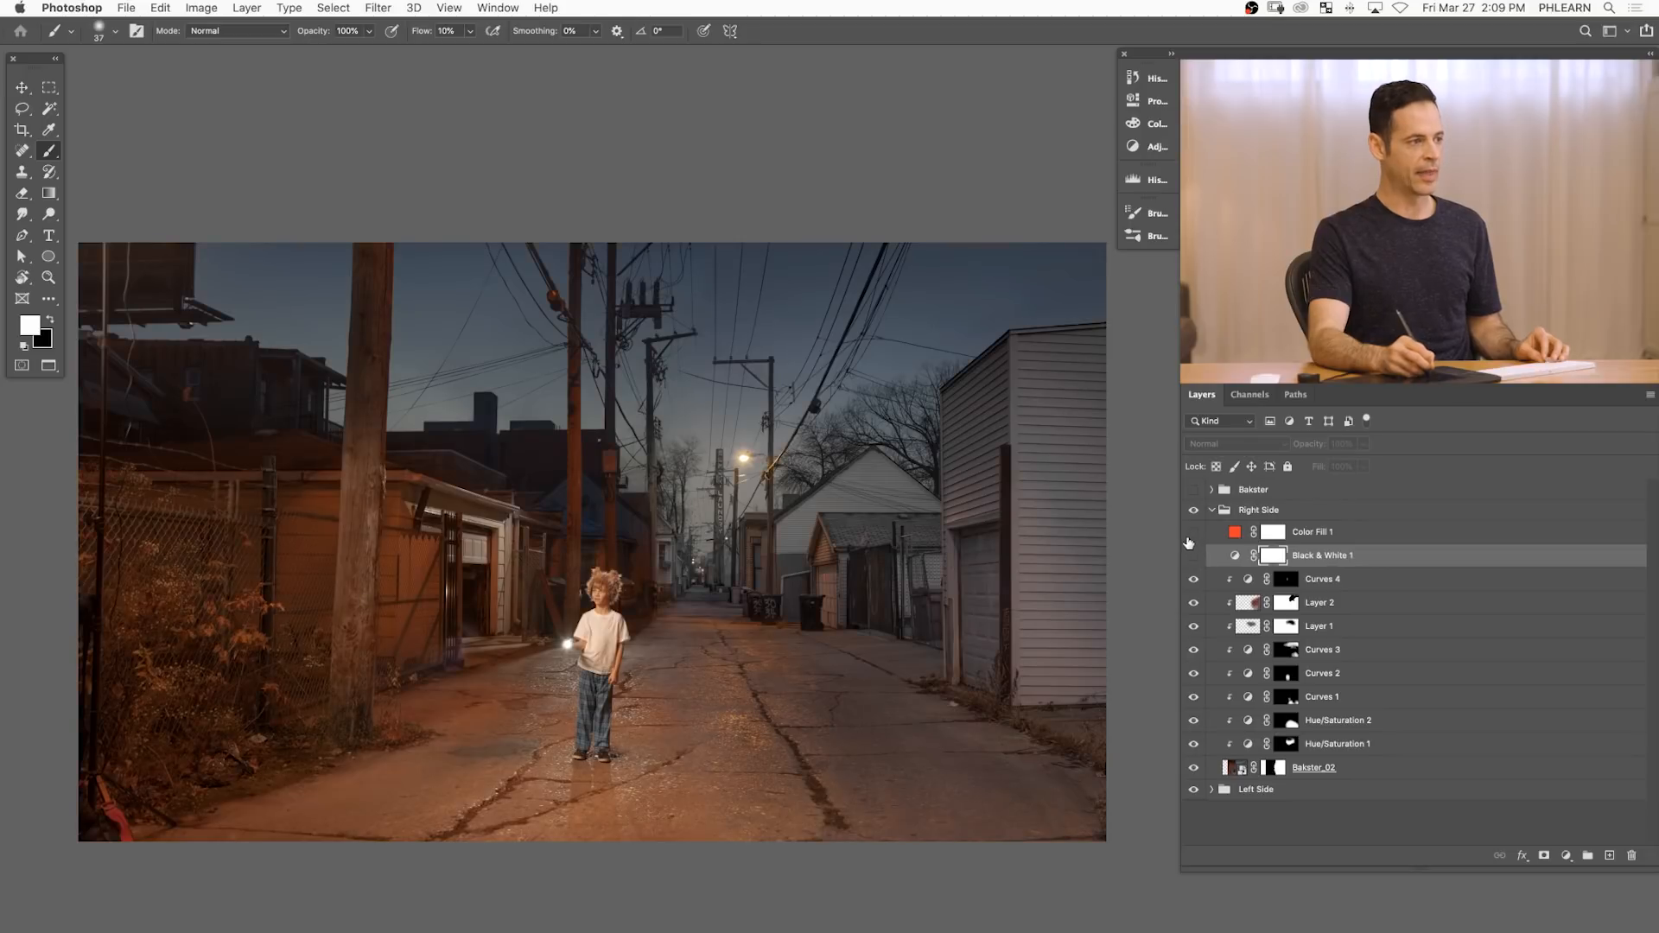
shift+click(1359, 536)
key(super+g)
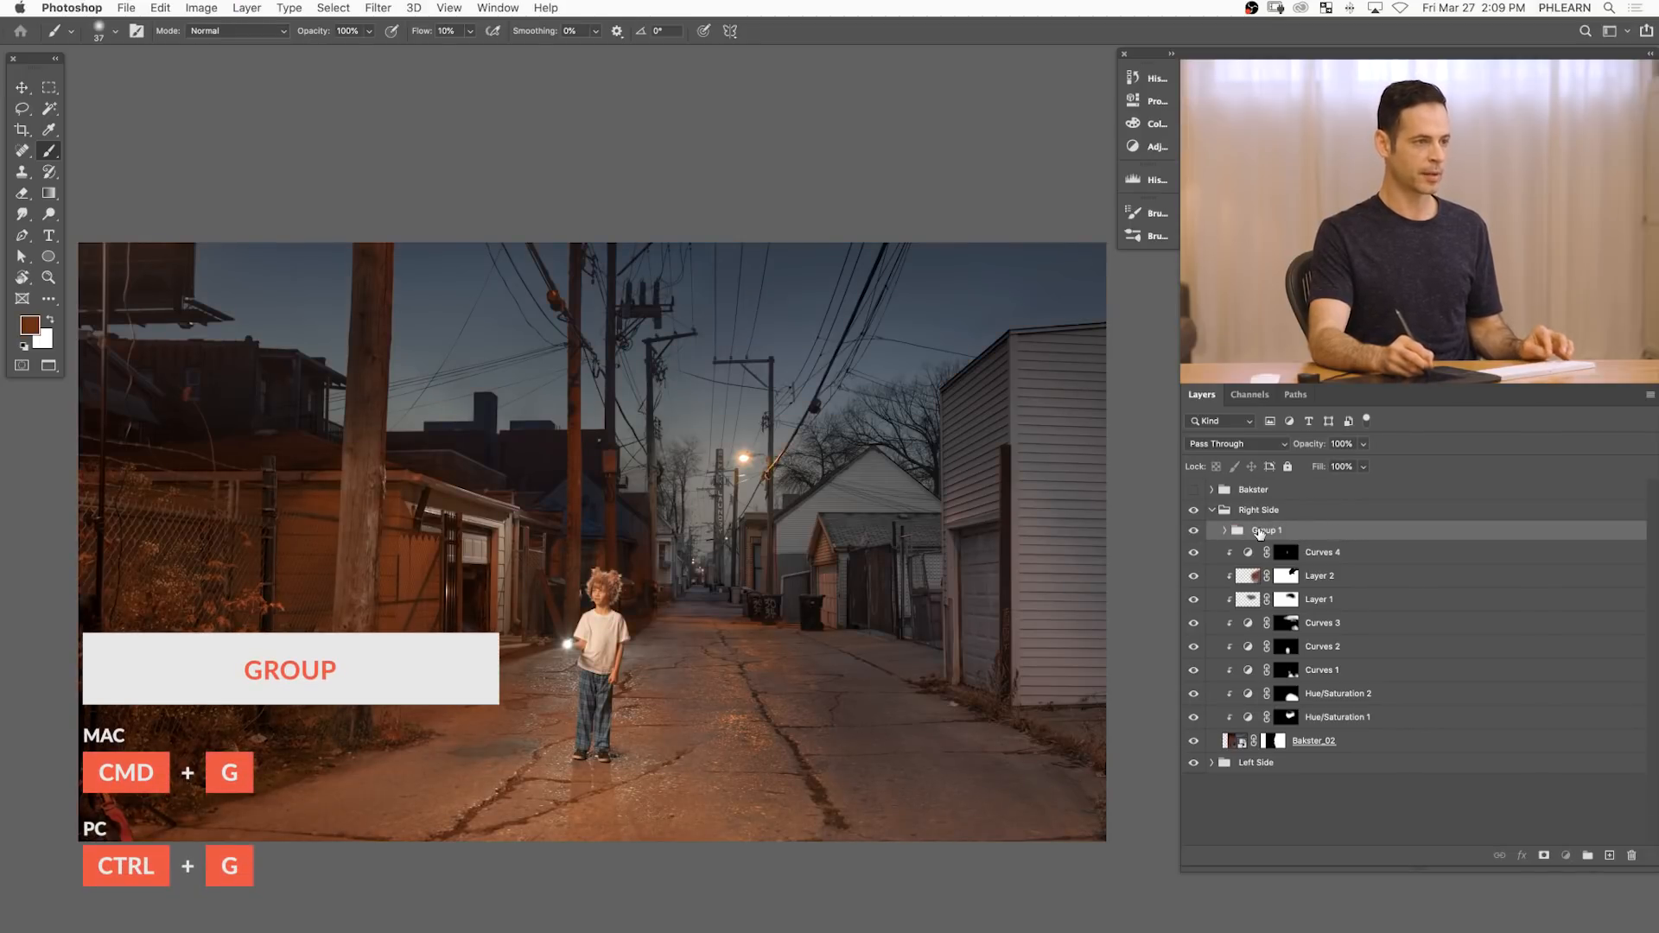
double_click(1263, 530)
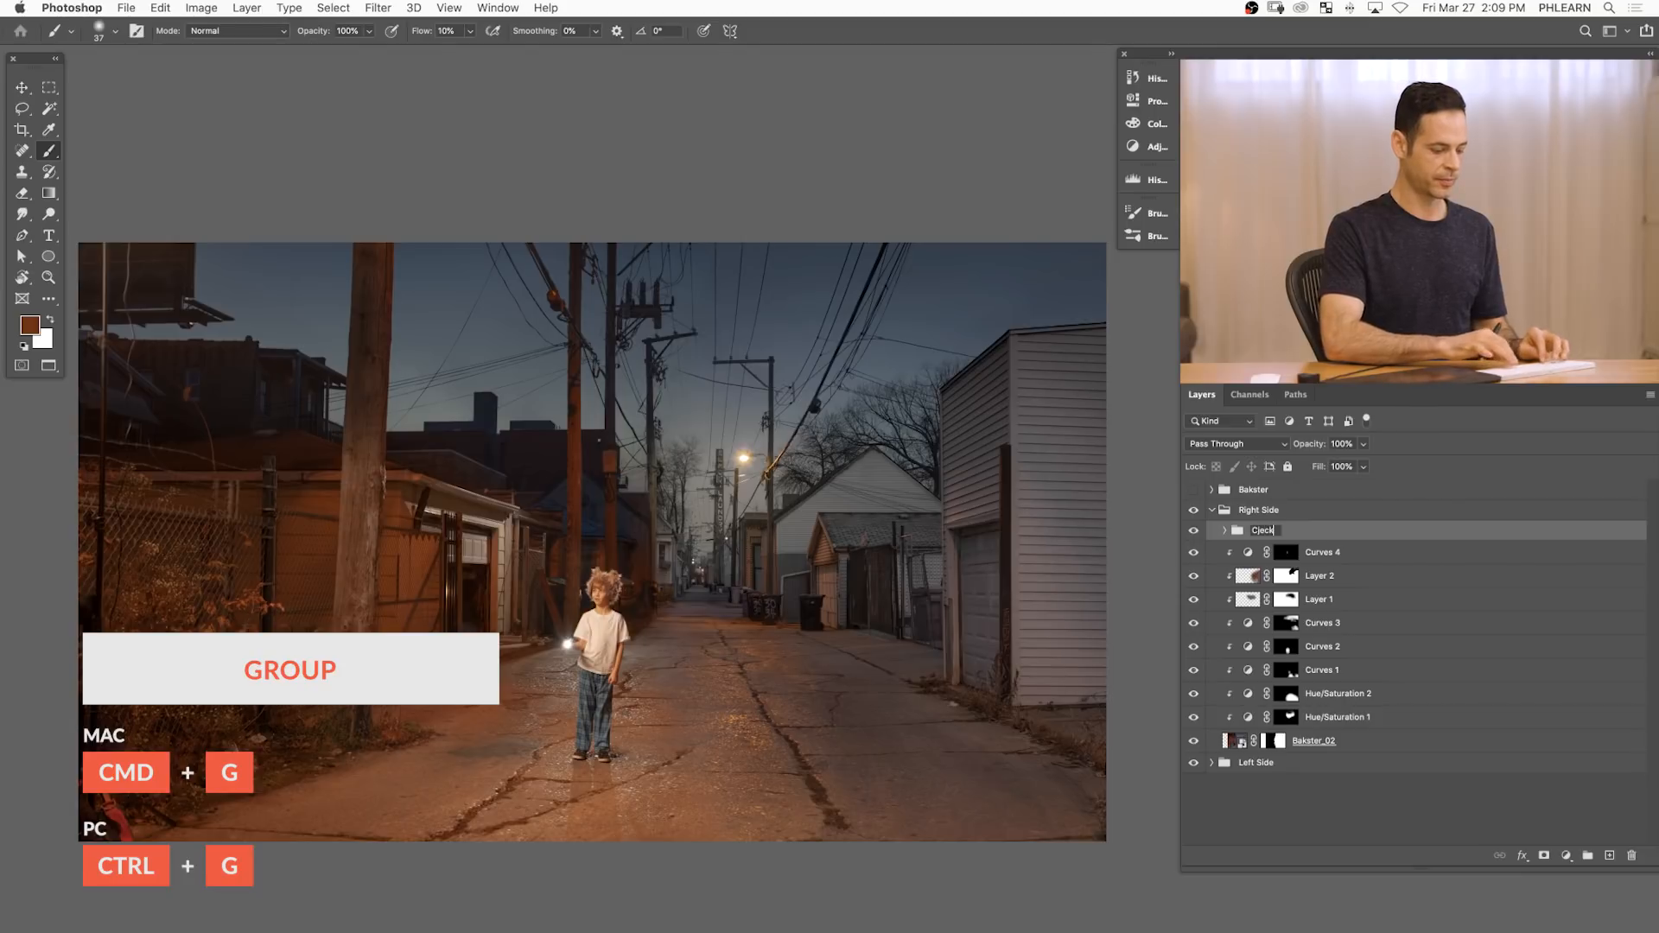
key(Return)
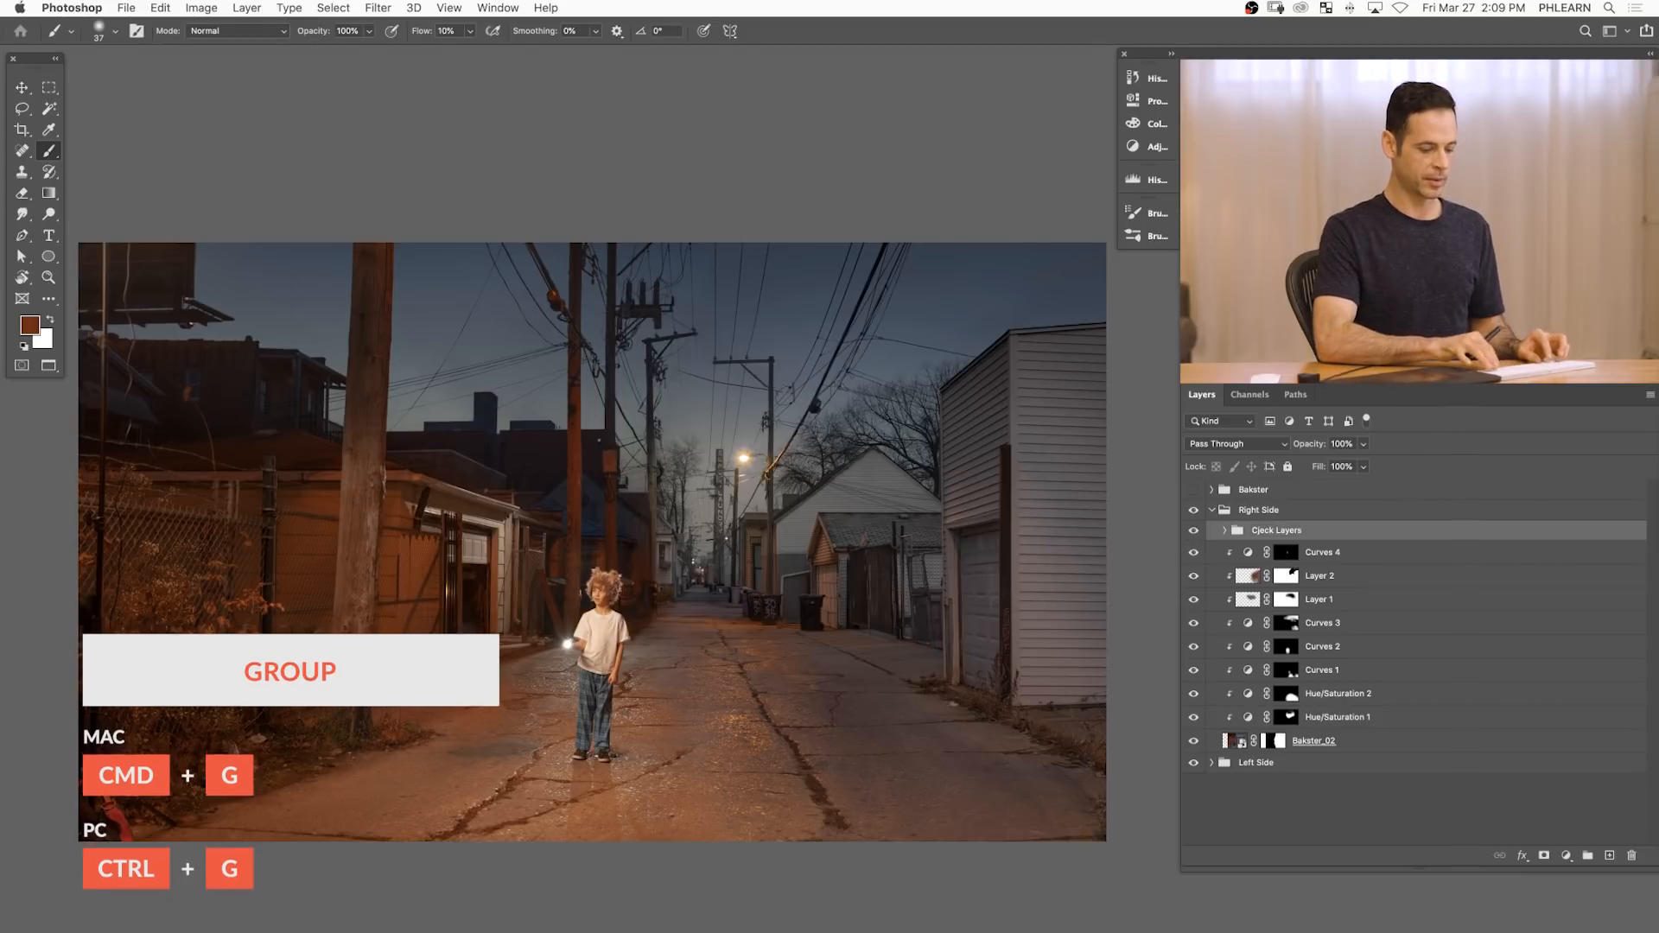
- Move the Cjeck Layers group to the top of the layer stack and hide it along with all layers clipped to Bakster_02
key(super+shift+bracketright)
click(1193, 490)
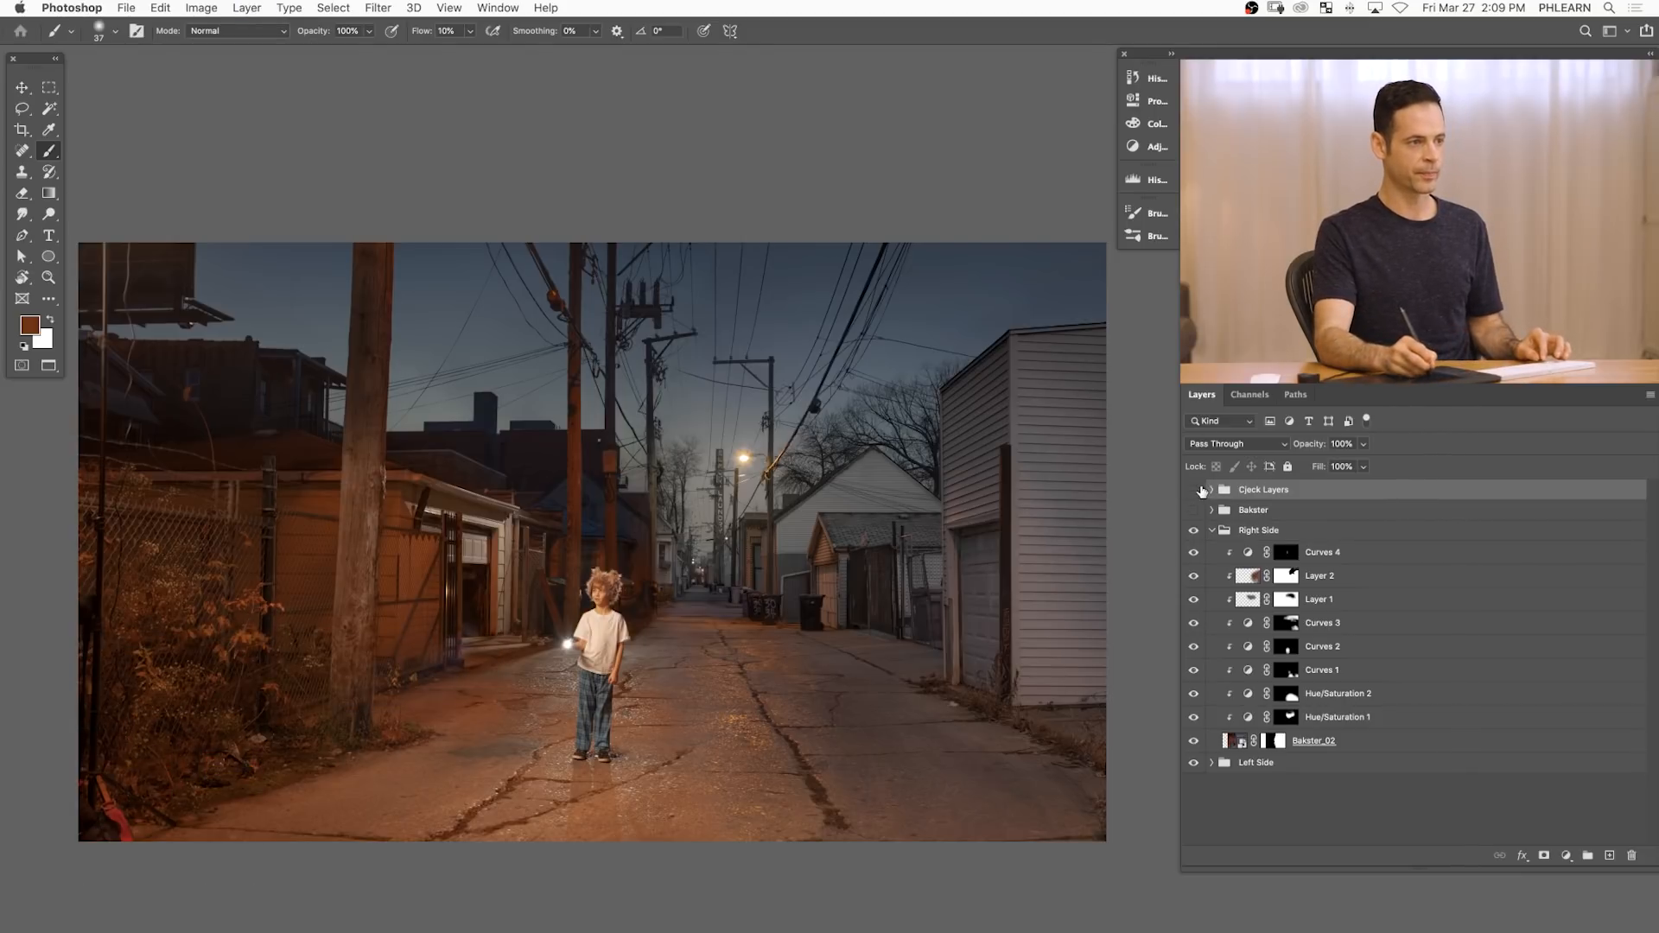
drag(1194, 553, 1194, 712)
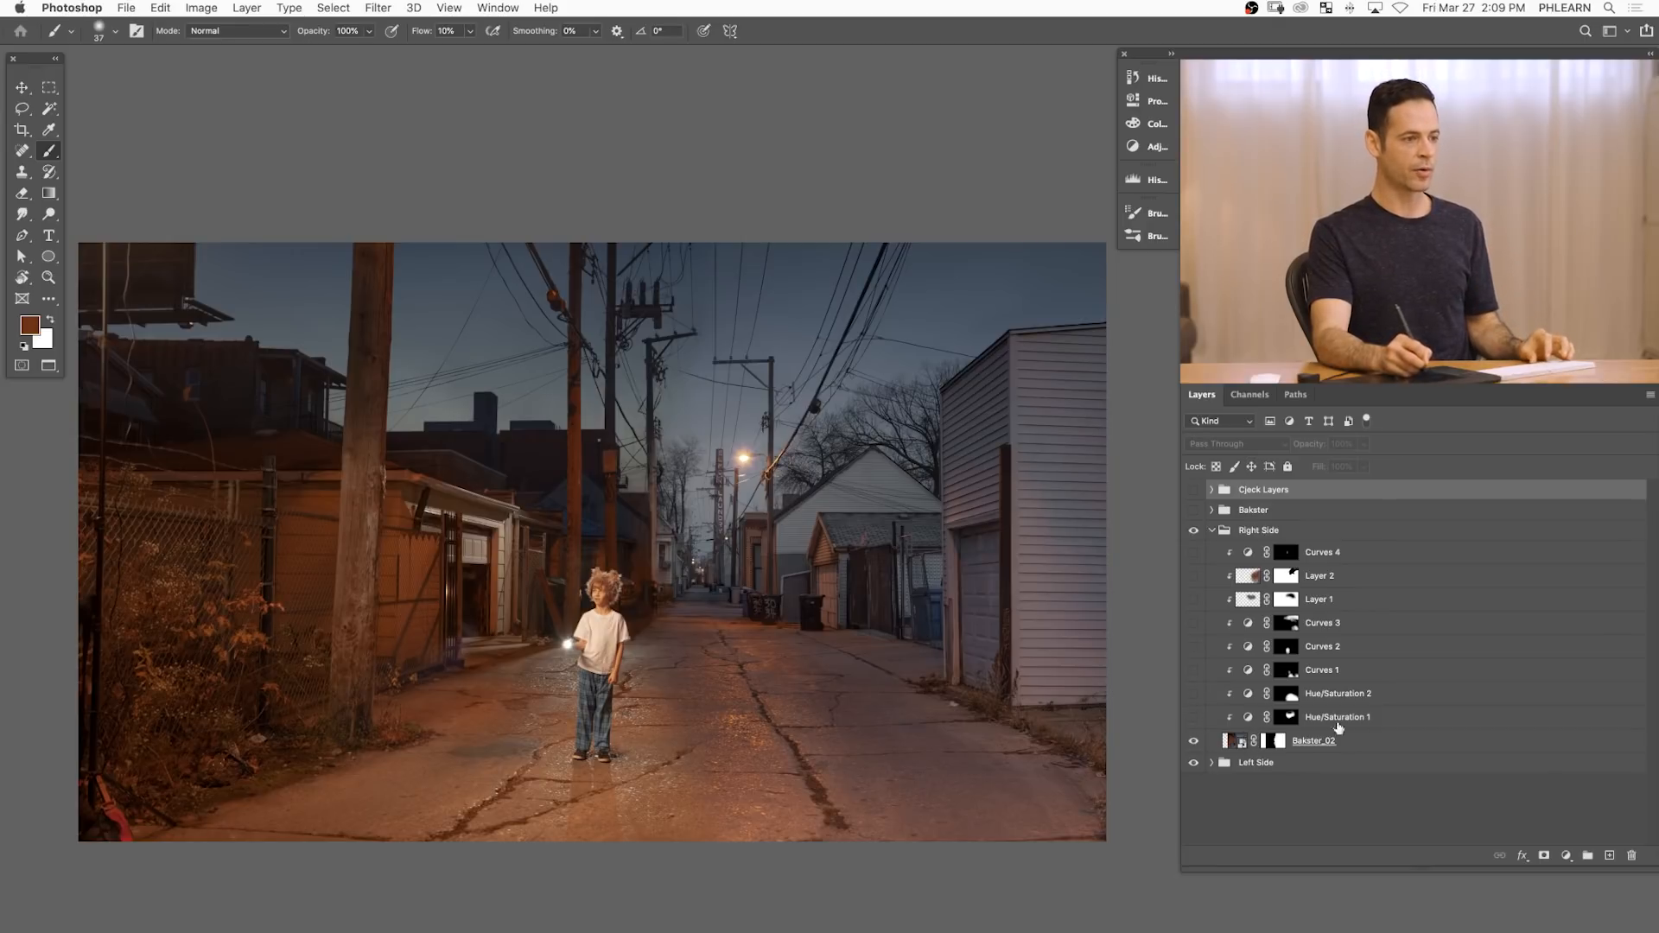
- Duplicate the Bakster_02 layer as an independent smart object using New Smart Object via Copy
click(1242, 745)
right_click(1404, 751)
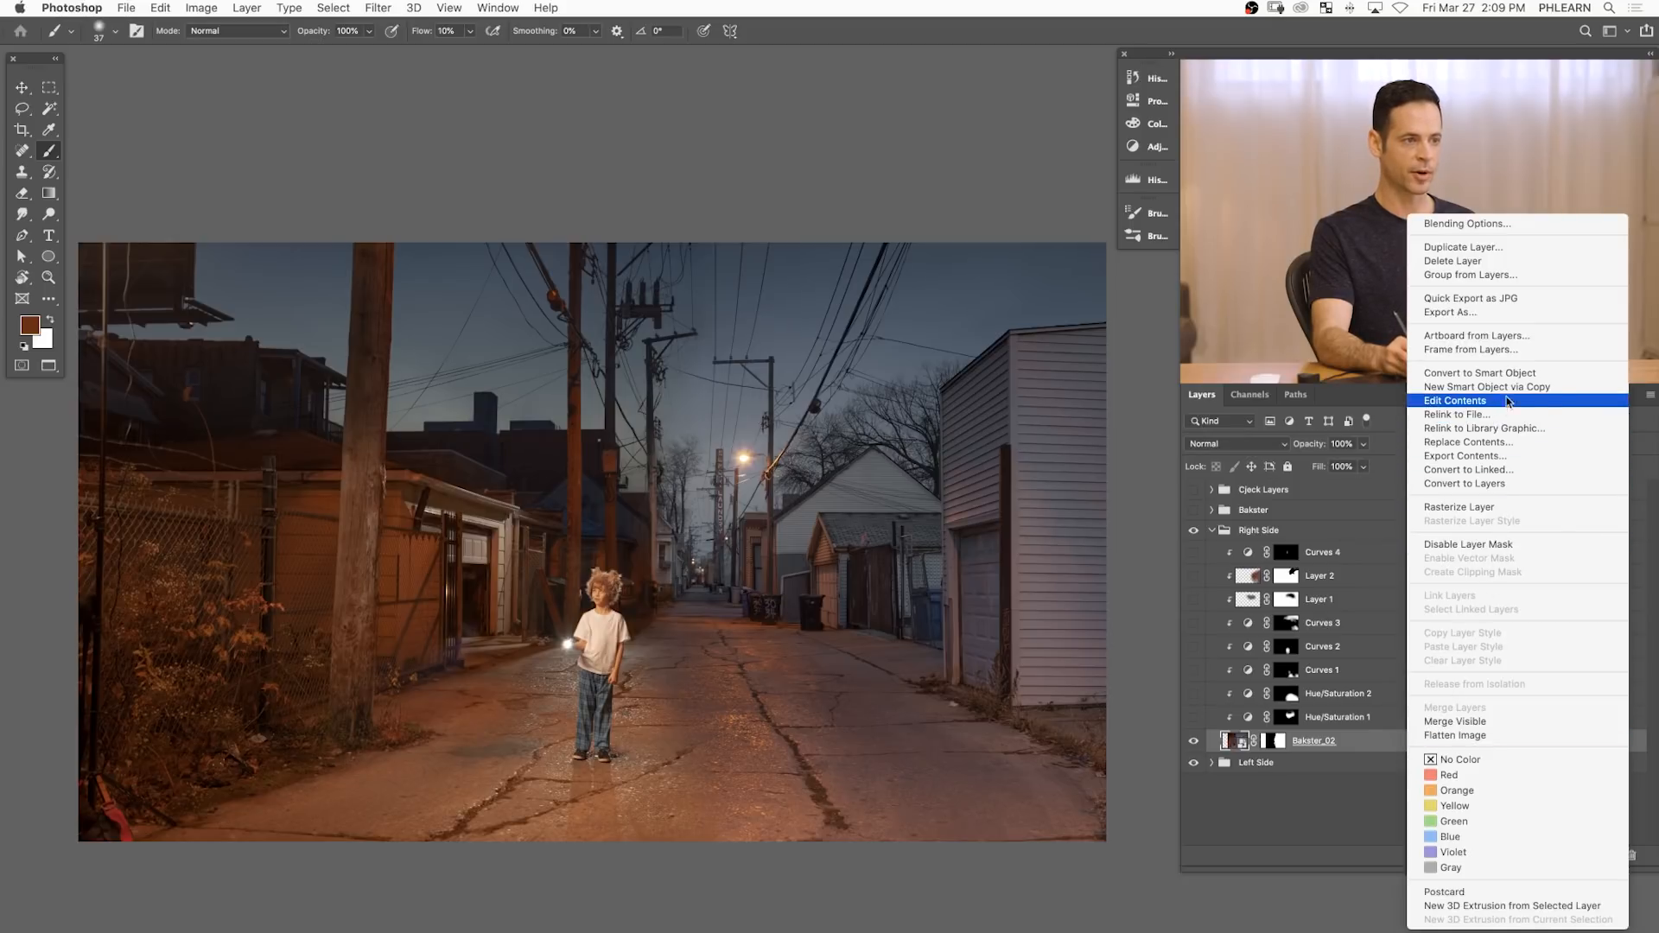
click(1512, 387)
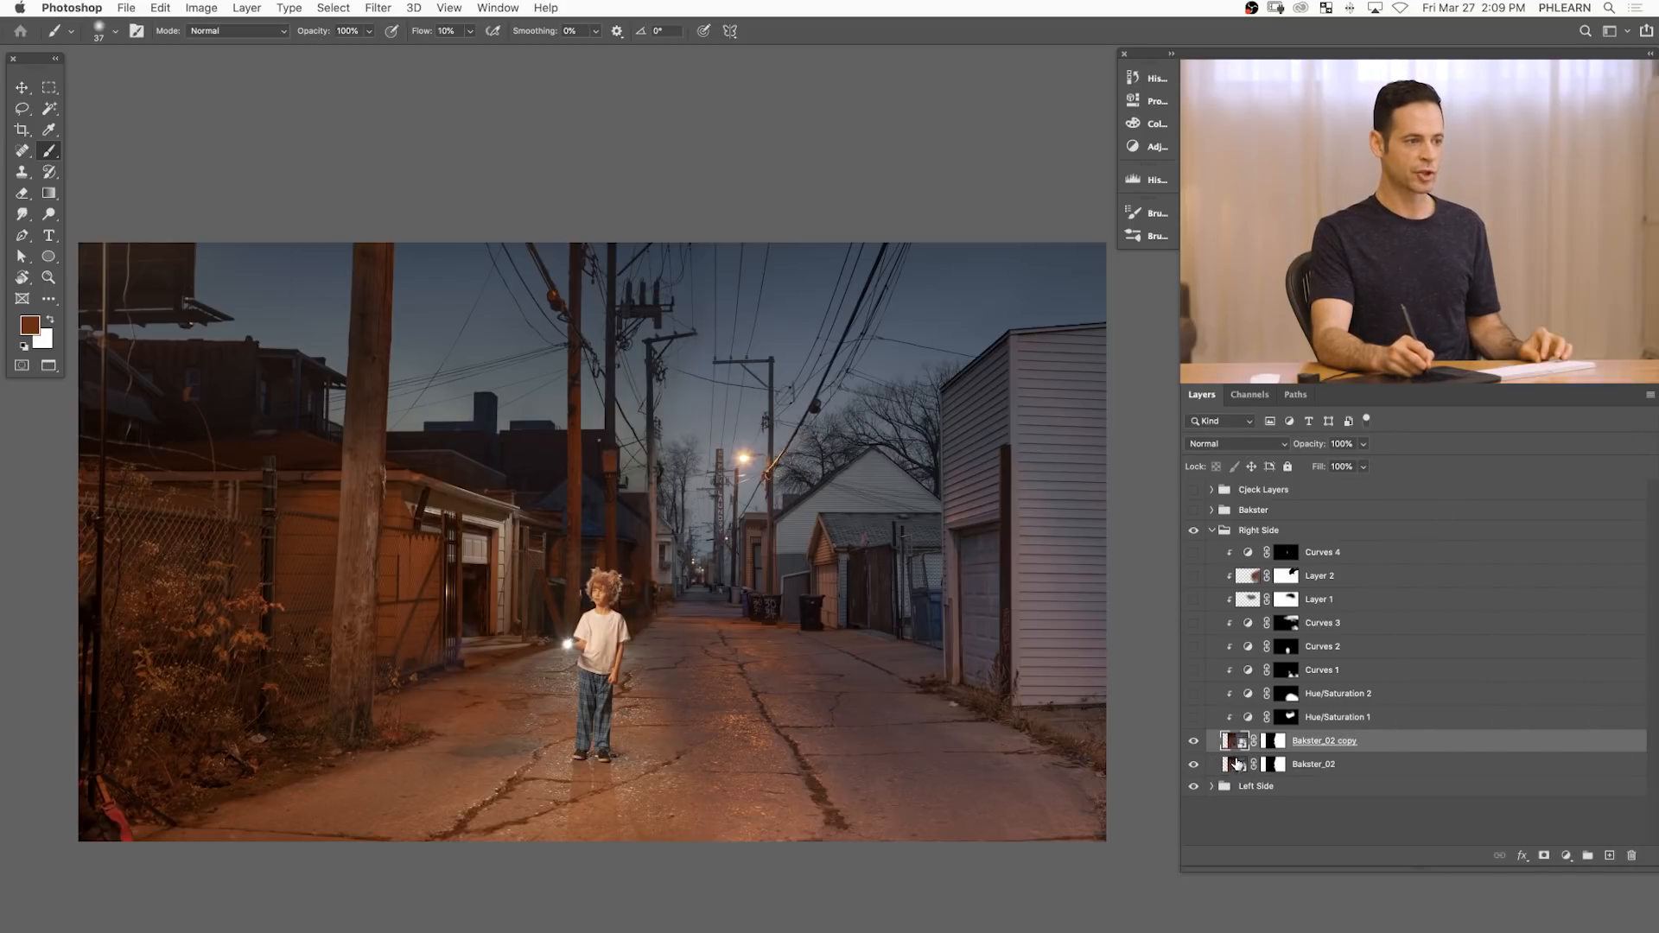
- Reset the original Bakster_02's Camera Raw adjustments to defaults, with Exposure, Shadows and Blacks at 0, and hide that layer
double_click(1238, 765)
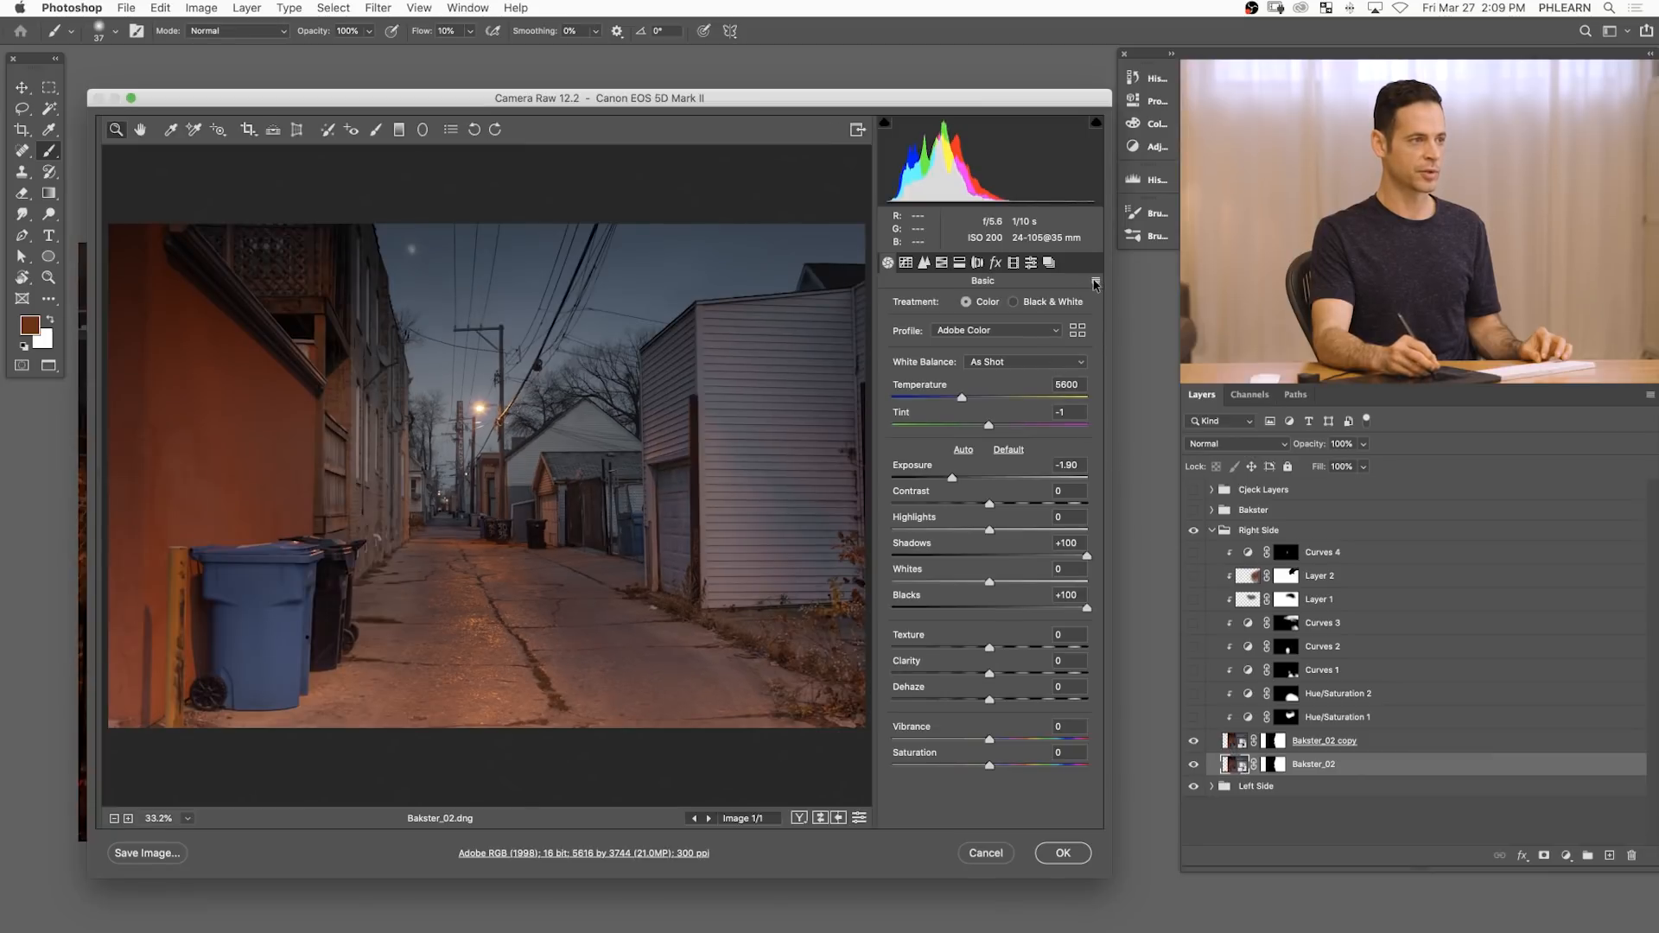
click(1096, 281)
click(1118, 317)
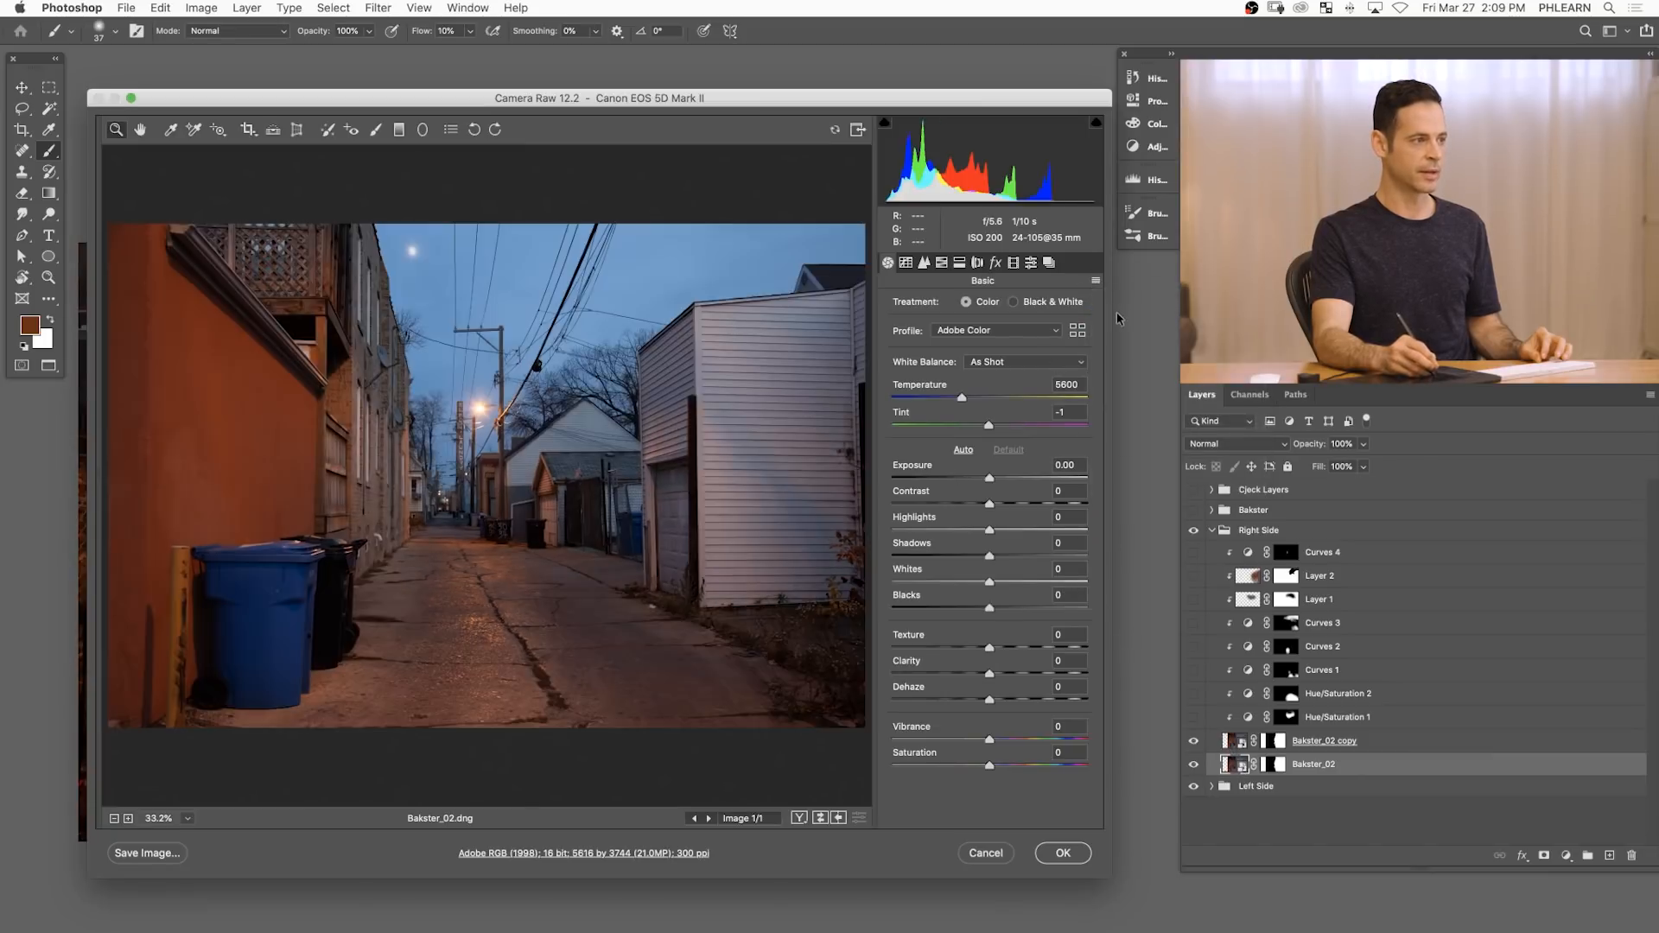
click(1068, 852)
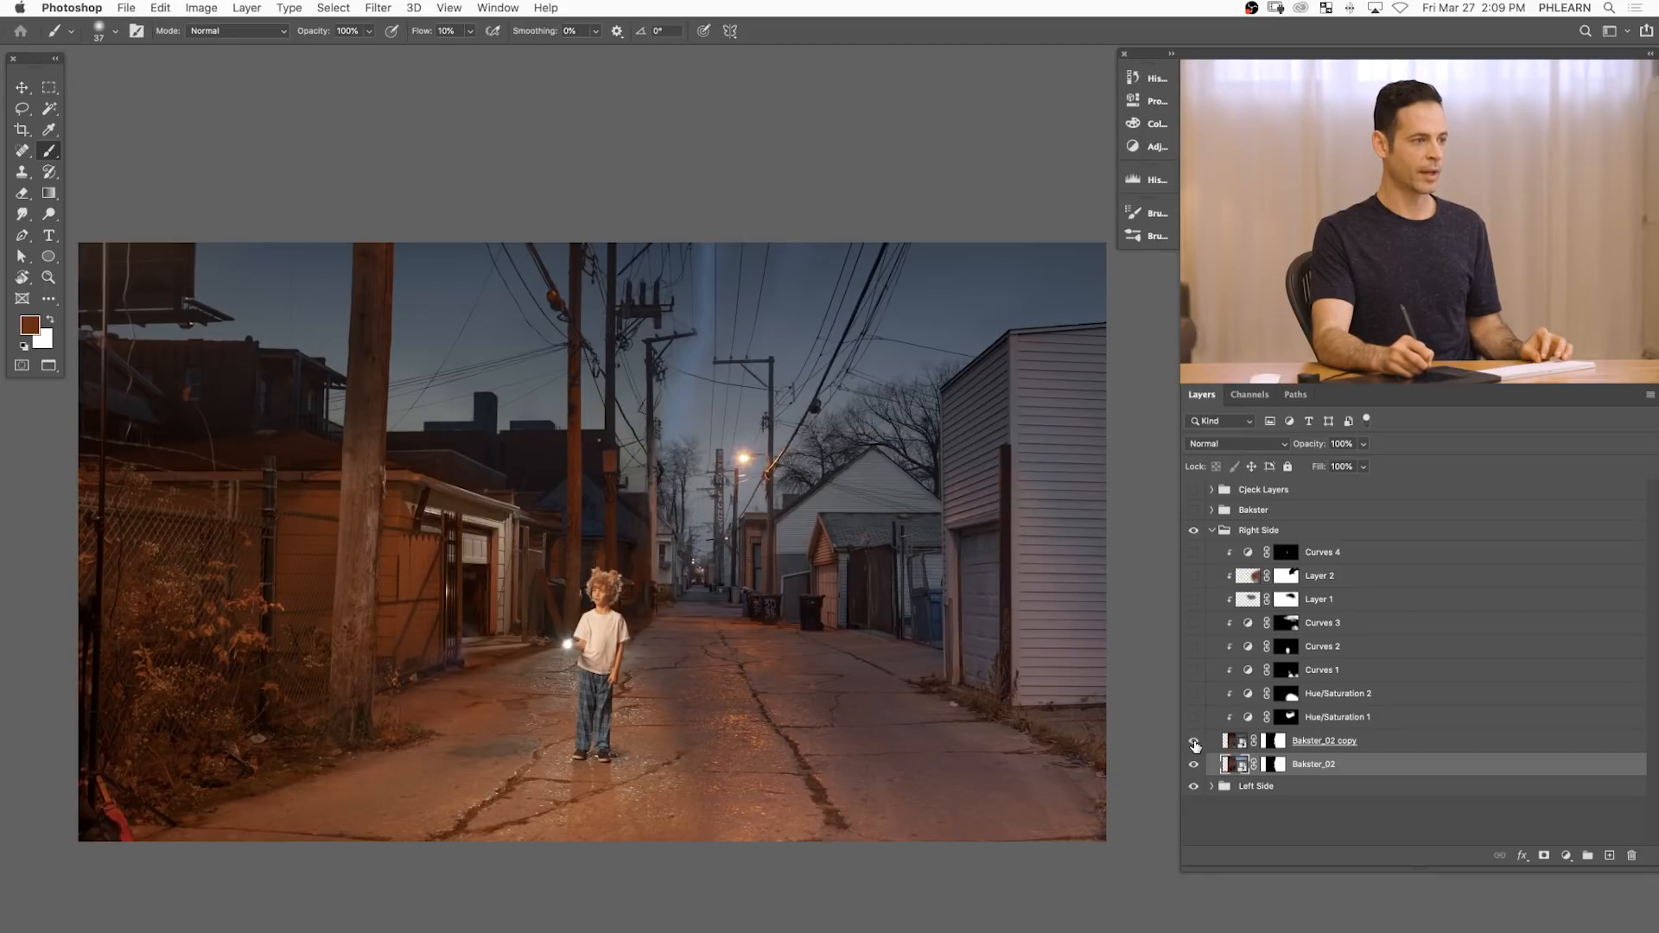
click(1193, 742)
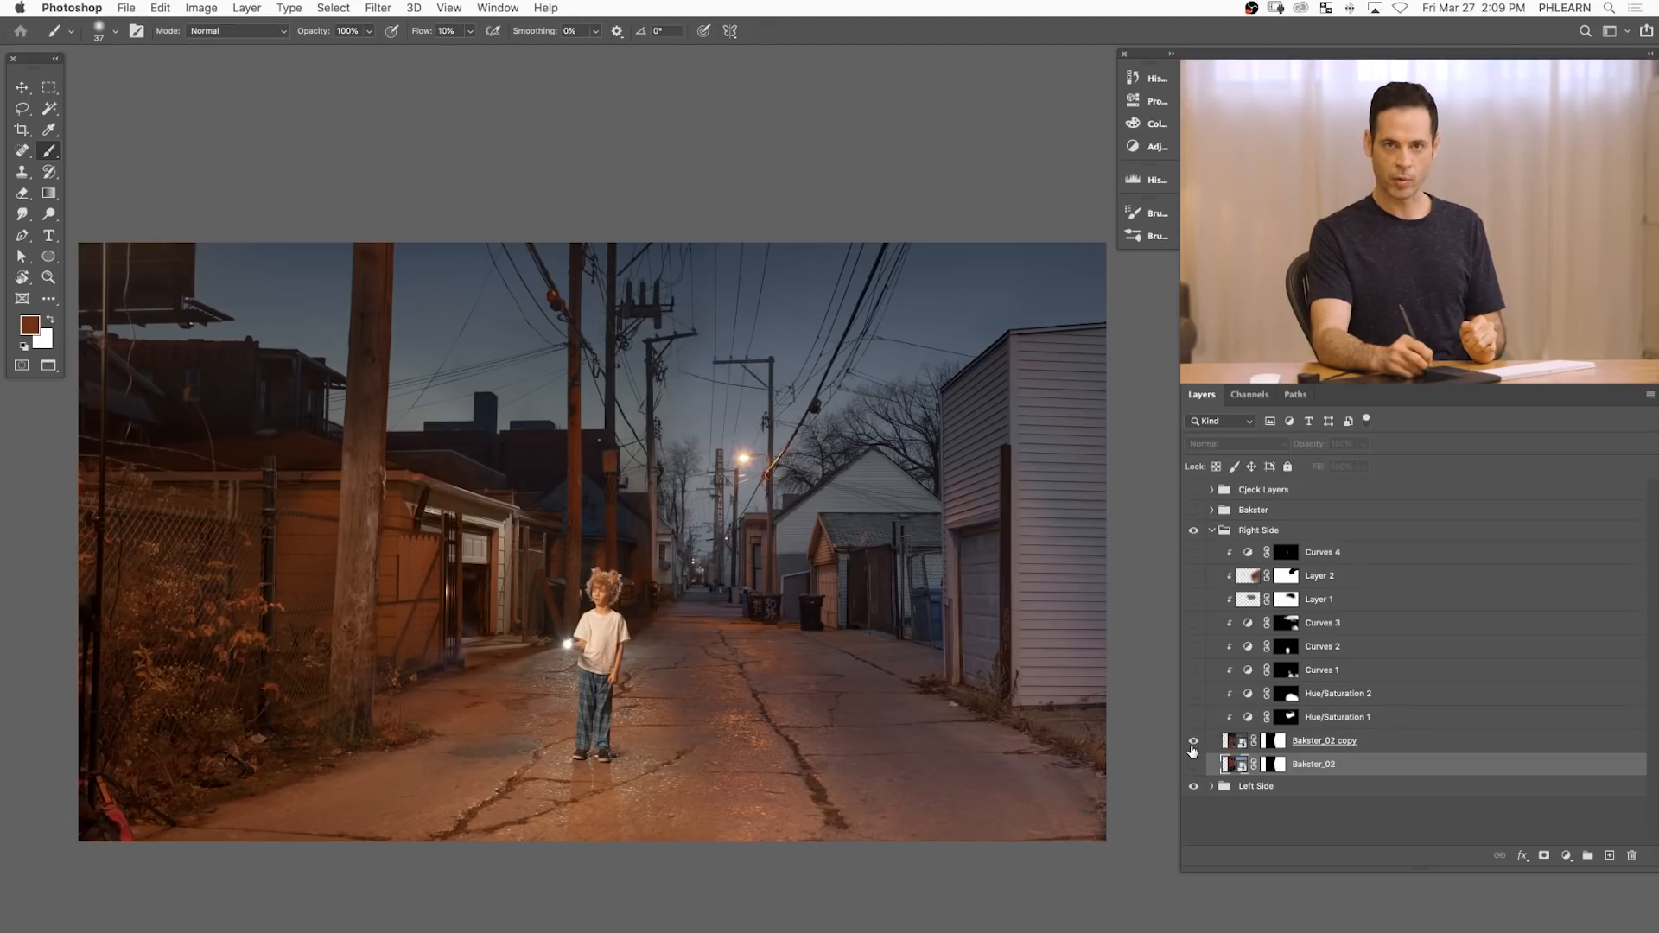
- Show all the clipped layers above Bakster_02 copy, from Hue/Saturation 1 up to Curves 4
click(1194, 719)
click(1194, 696)
click(1193, 672)
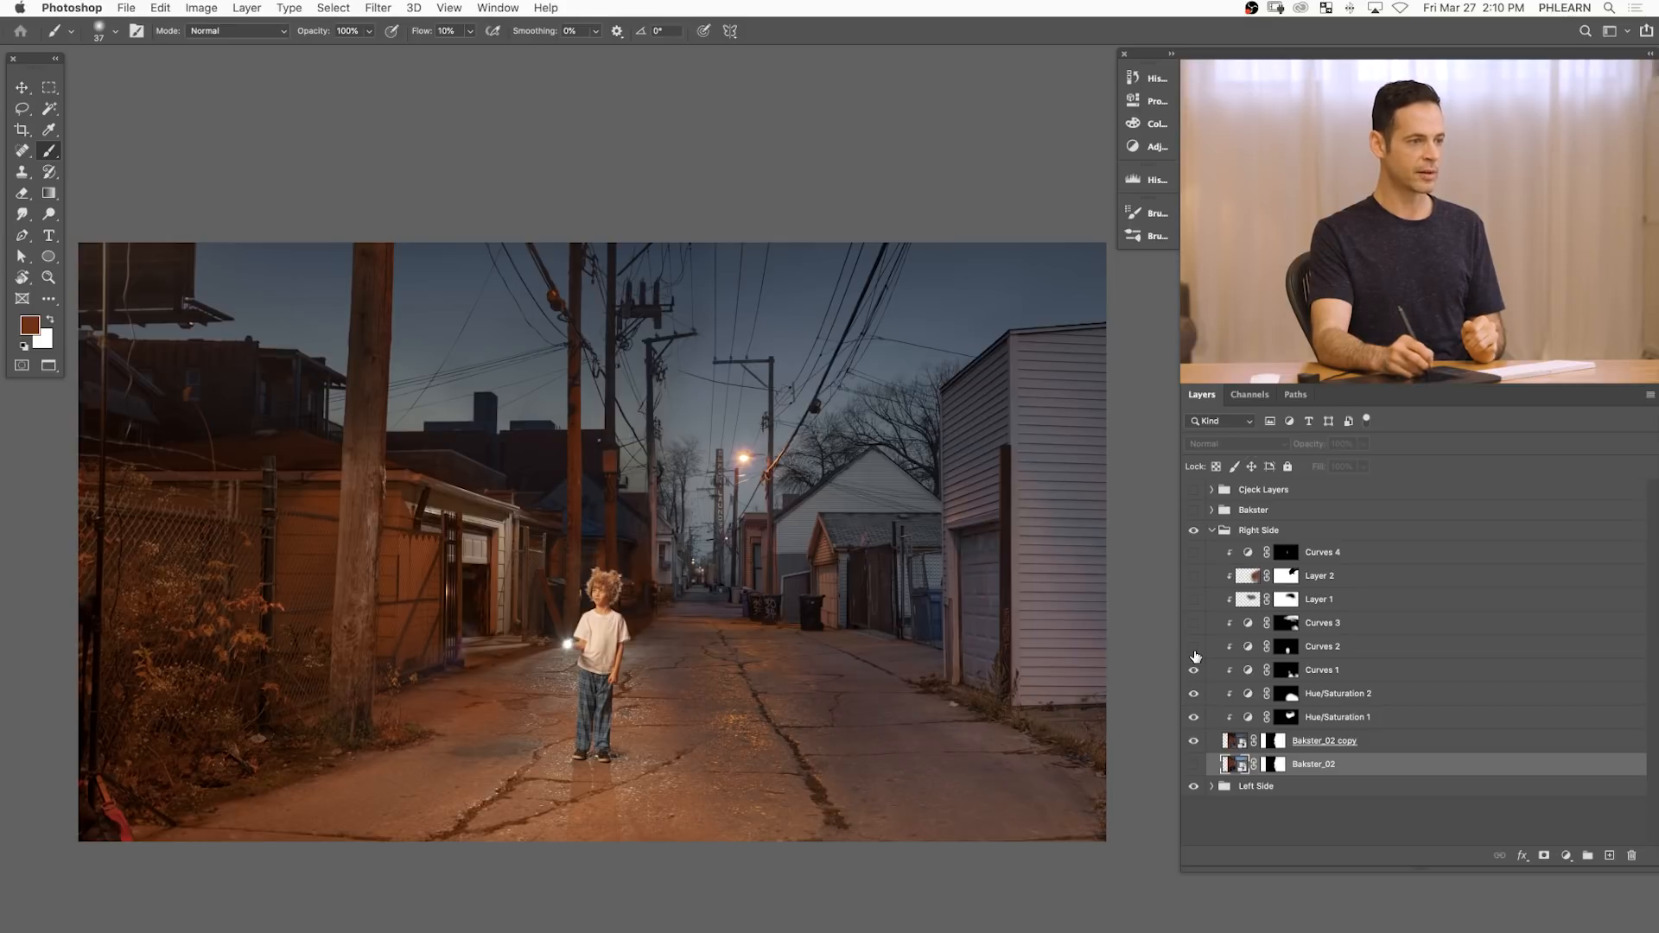
click(1196, 649)
click(1193, 624)
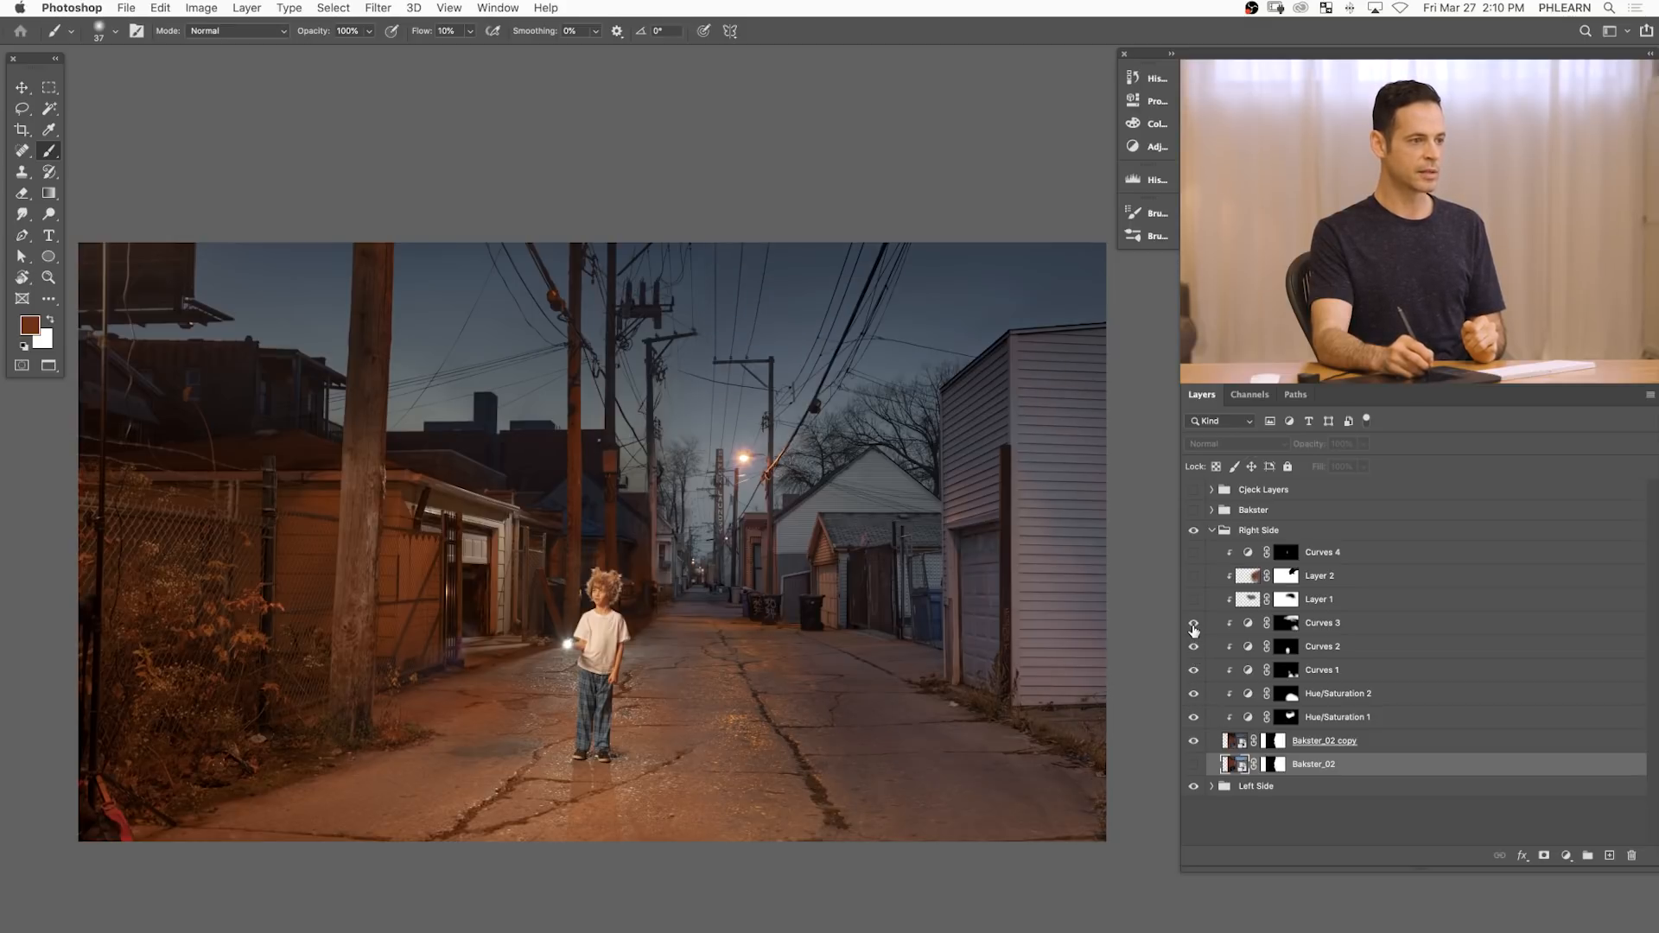
click(1192, 600)
click(1193, 577)
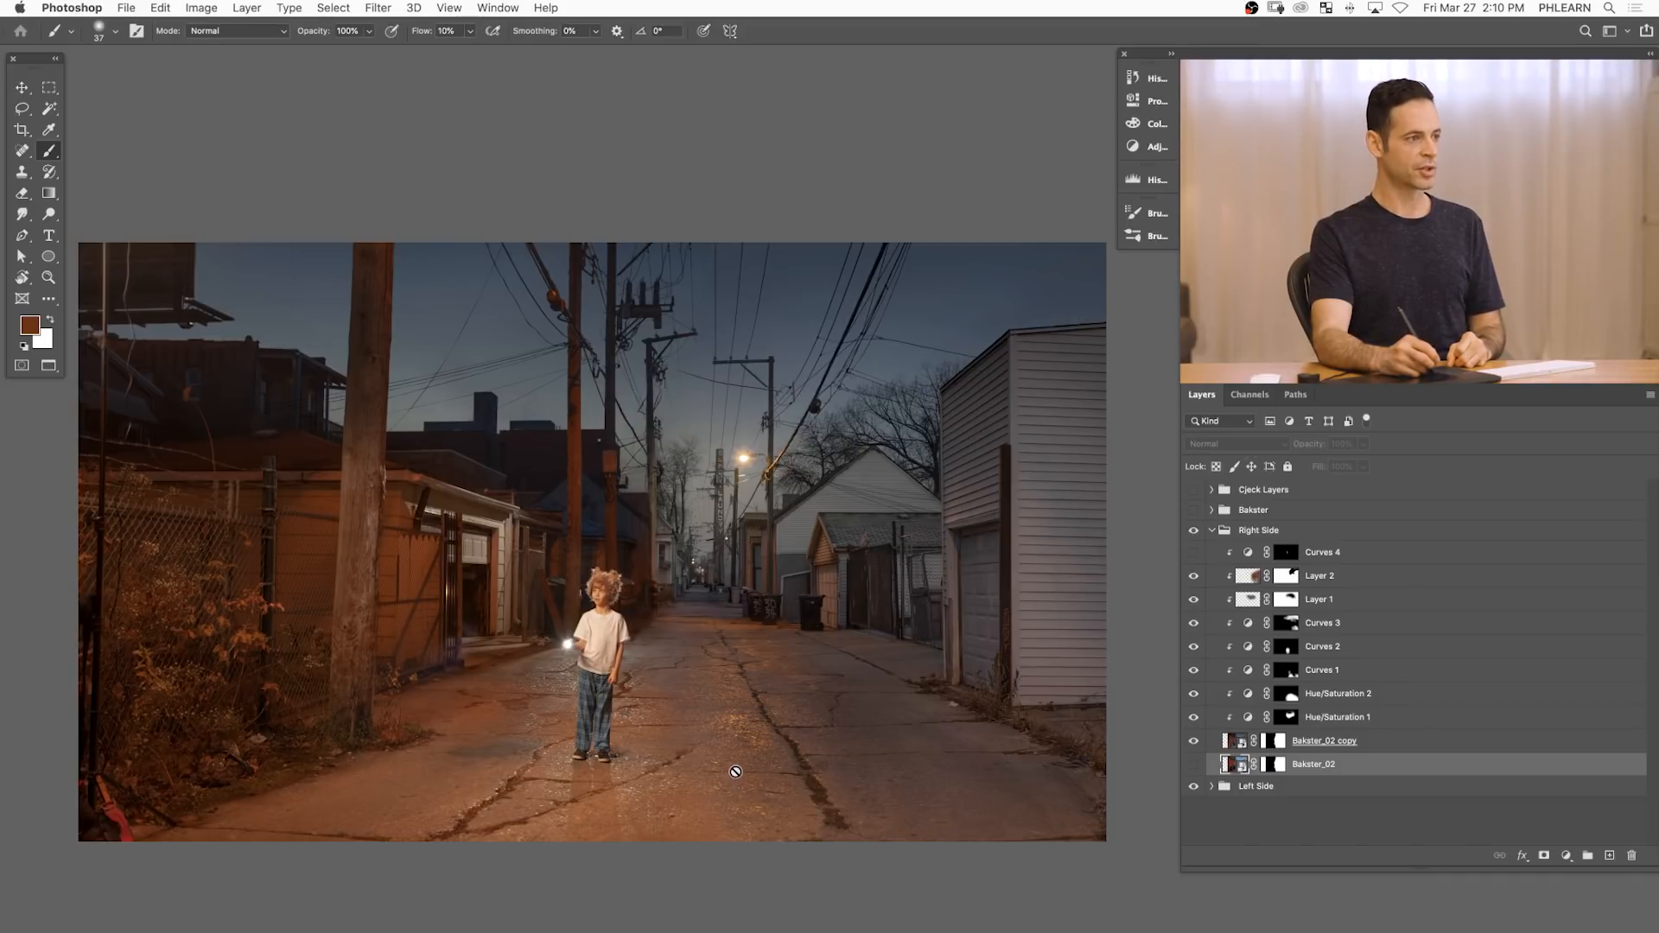
click(1193, 553)
- Add a new layer above Curves 4 and spot-heal the crossarm's tip and the thin wire hanging below it
click(1387, 554)
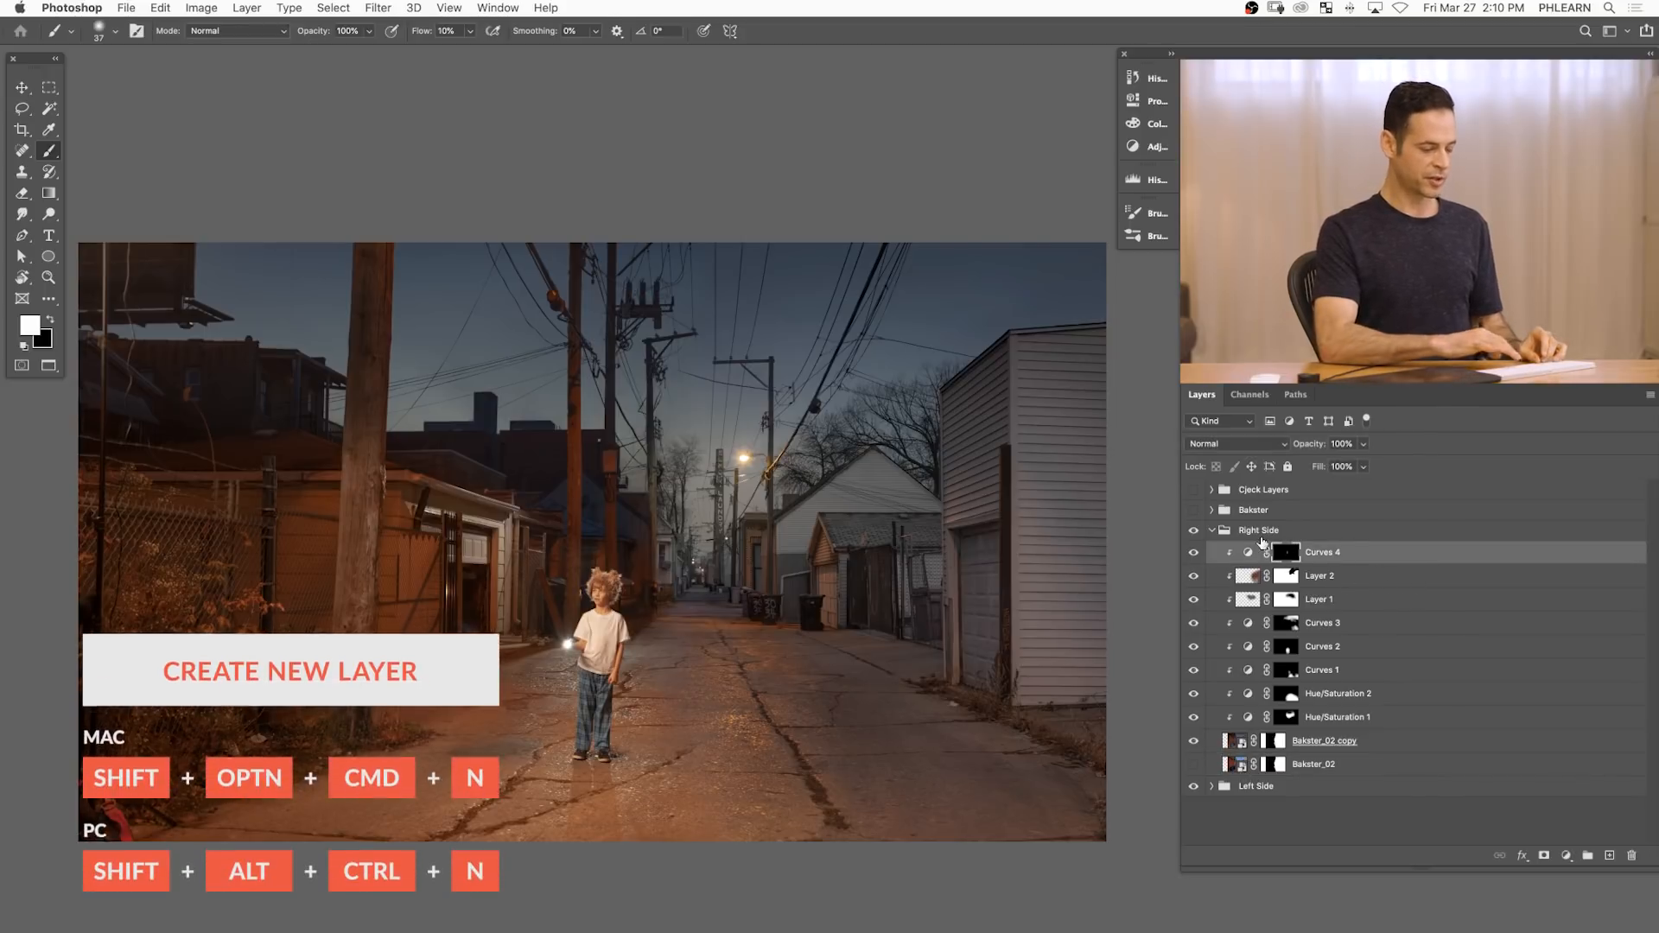
key(shift+alt+super+n)
key(j)
drag(705, 337, 842, 269)
mouse_move(820, 370)
mouse_down()
mouse_move(832, 398)
mouse_move(741, 328)
mouse_up()
click(739, 327)
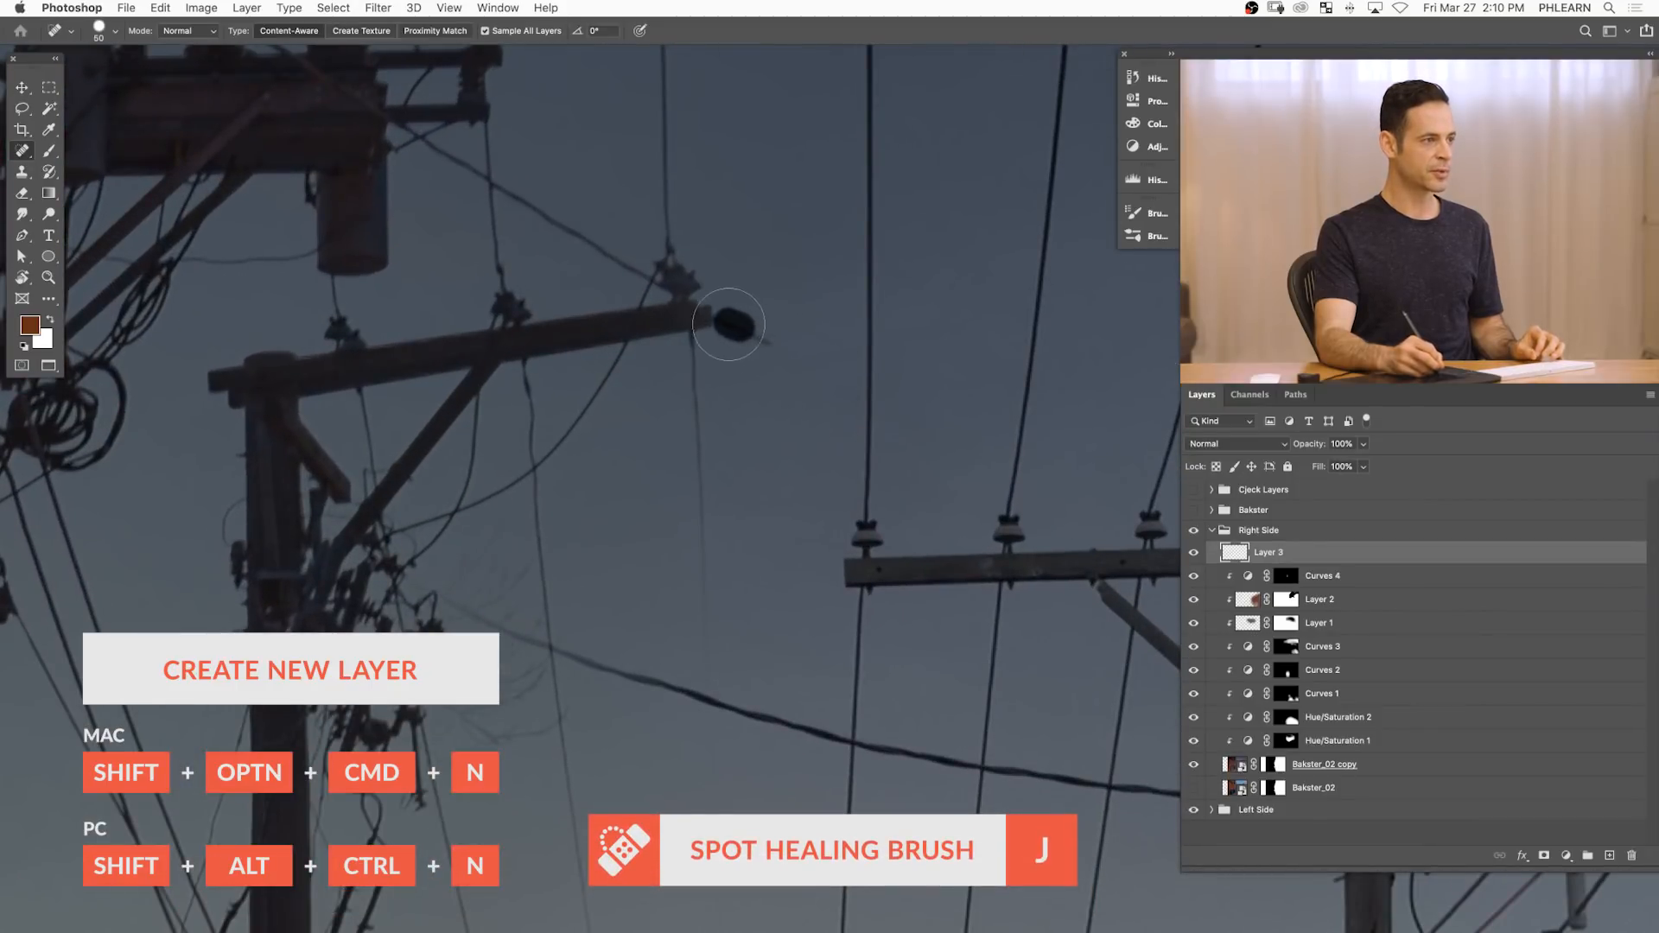
drag(696, 341, 705, 687)
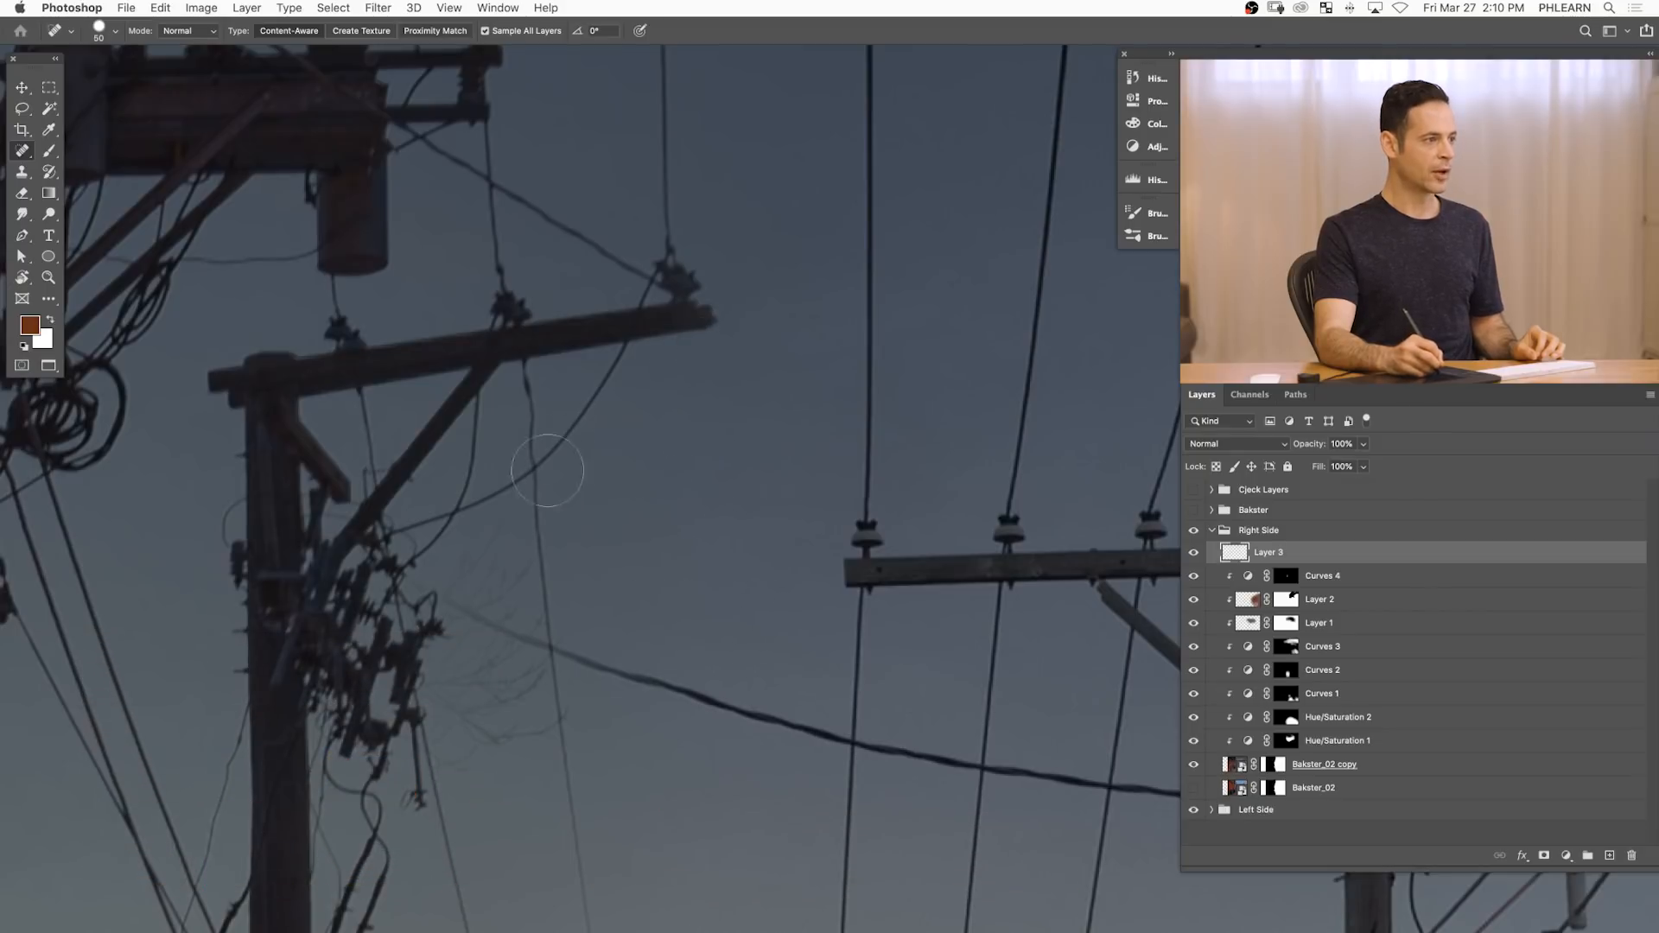
- Spot-heal the thin wire hanging from the crossarm's middle and the stray twigs and remnants in the sky beside the pole
drag(526, 369, 553, 646)
mouse_move(557, 718)
mouse_down()
mouse_move(548, 663)
mouse_move(568, 814)
mouse_move(498, 725)
mouse_move(472, 756)
mouse_move(445, 734)
mouse_up()
mouse_move(444, 682)
mouse_down()
mouse_move(514, 680)
mouse_move(507, 665)
mouse_move(567, 719)
mouse_move(535, 742)
mouse_move(581, 777)
mouse_up()
mouse_move(544, 596)
mouse_down()
mouse_move(527, 631)
mouse_move(507, 542)
mouse_move(480, 571)
mouse_move(486, 618)
mouse_up()
drag(484, 695, 540, 687)
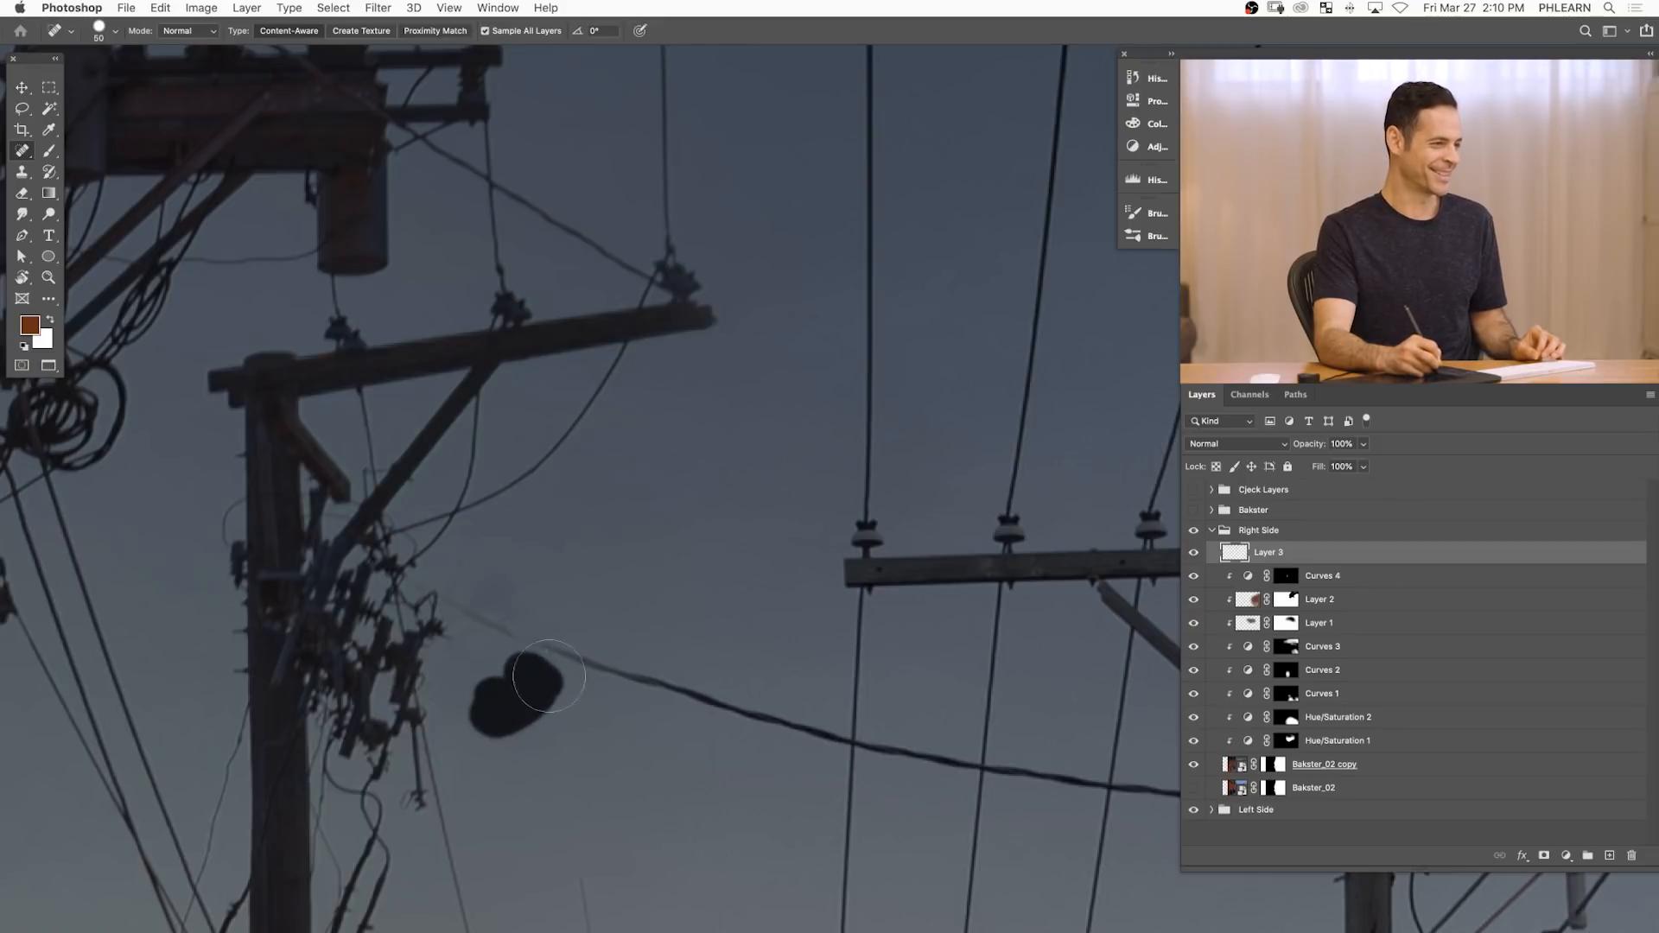
mouse_move(609, 868)
mouse_down()
mouse_move(644, 507)
mouse_move(670, 829)
mouse_move(561, 769)
mouse_move(482, 400)
mouse_move(491, 467)
mouse_up()
mouse_move(510, 314)
mouse_down()
mouse_move(475, 337)
mouse_move(560, 307)
mouse_move(497, 321)
mouse_up()
drag(462, 689, 444, 719)
drag(398, 644, 395, 678)
drag(492, 751, 584, 373)
drag(692, 567, 762, 647)
drag(244, 484, 293, 525)
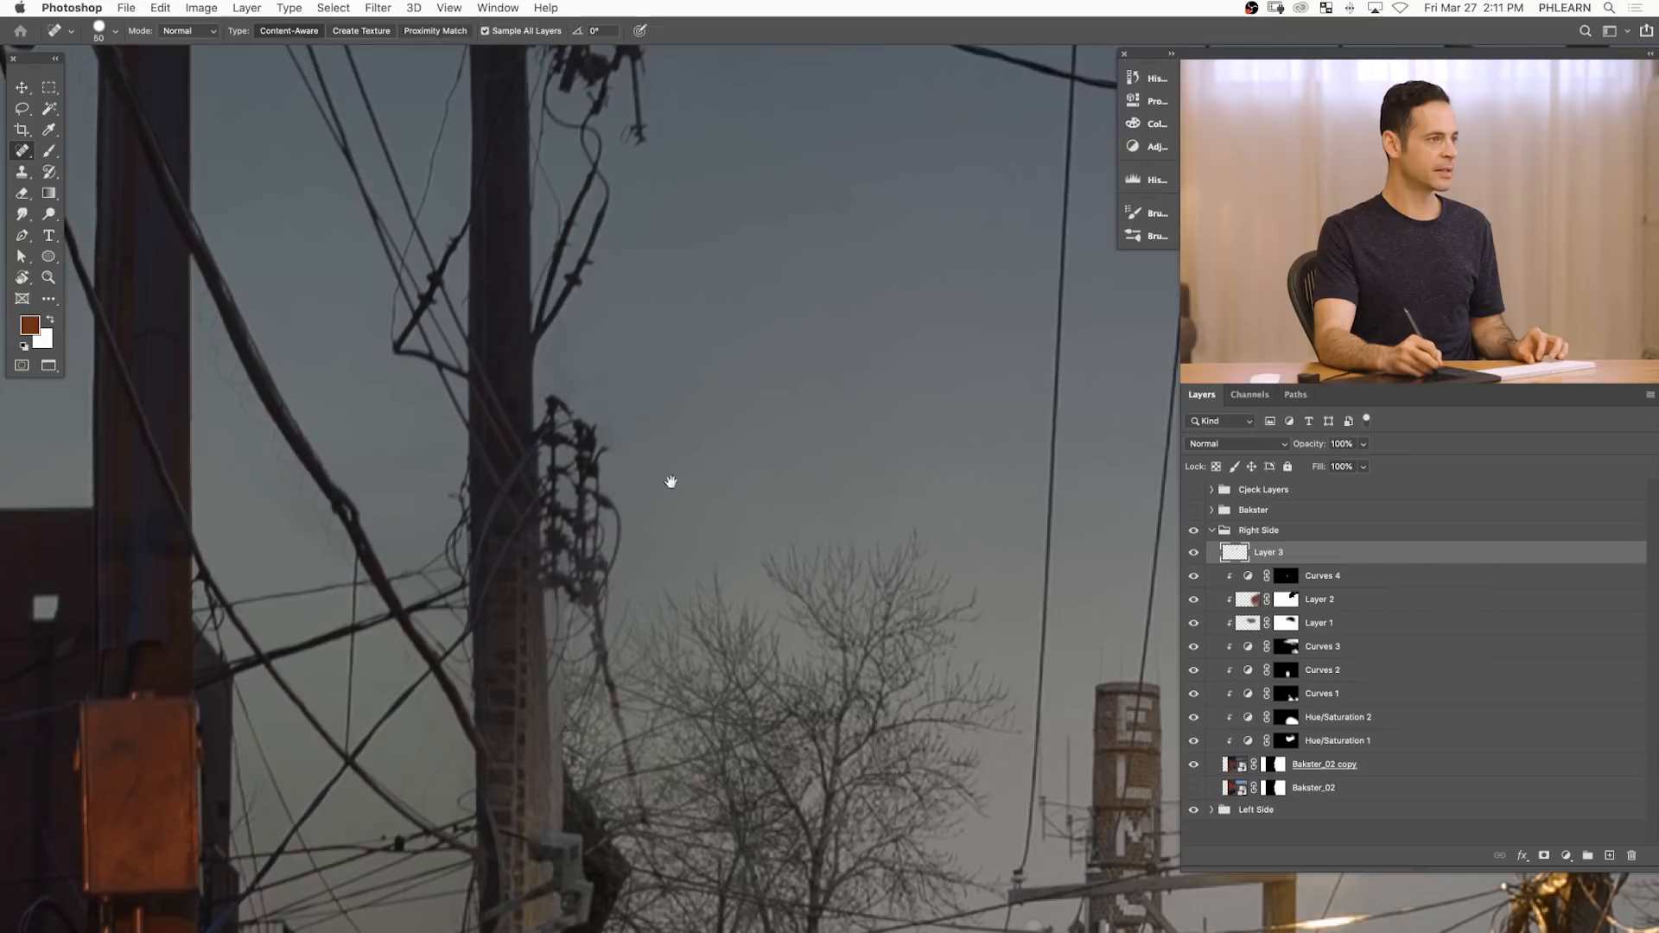
- Spot-heal the faded remnant between the sagging cable's cut end and the utility pole
drag(752, 387, 500, 781)
drag(700, 637, 597, 767)
mouse_move(583, 646)
mouse_down()
mouse_move(599, 724)
mouse_move(637, 733)
mouse_up()
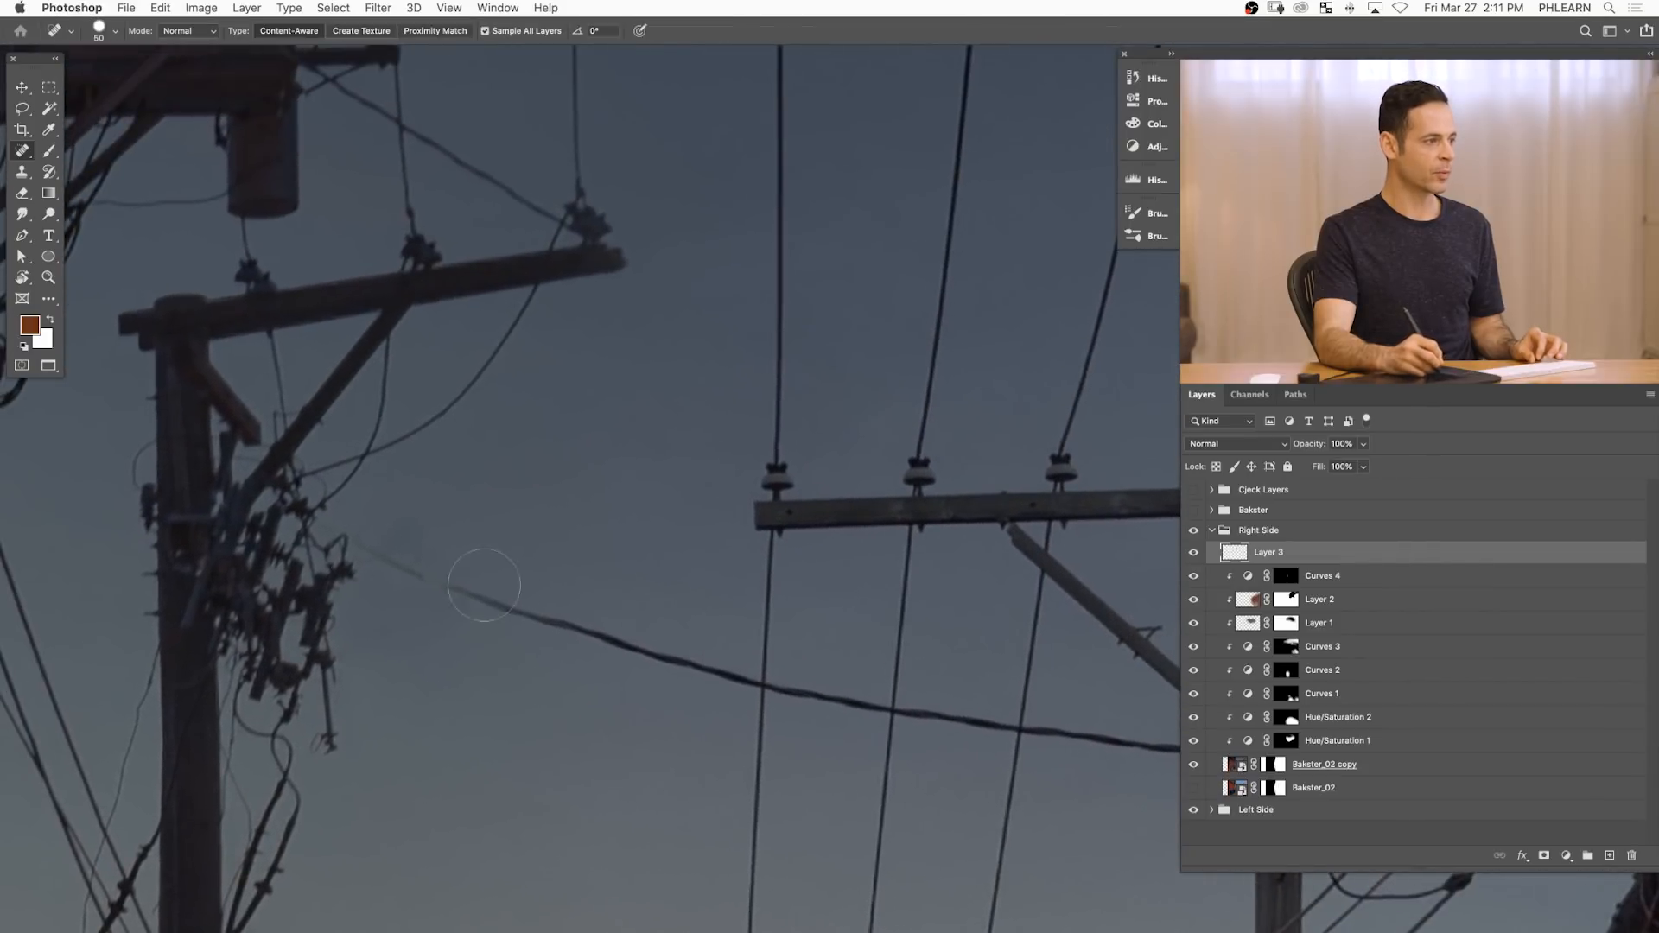
mouse_move(421, 568)
mouse_down()
mouse_move(375, 563)
mouse_move(438, 617)
mouse_move(456, 606)
mouse_up()
drag(375, 674, 456, 624)
drag(428, 569, 549, 612)
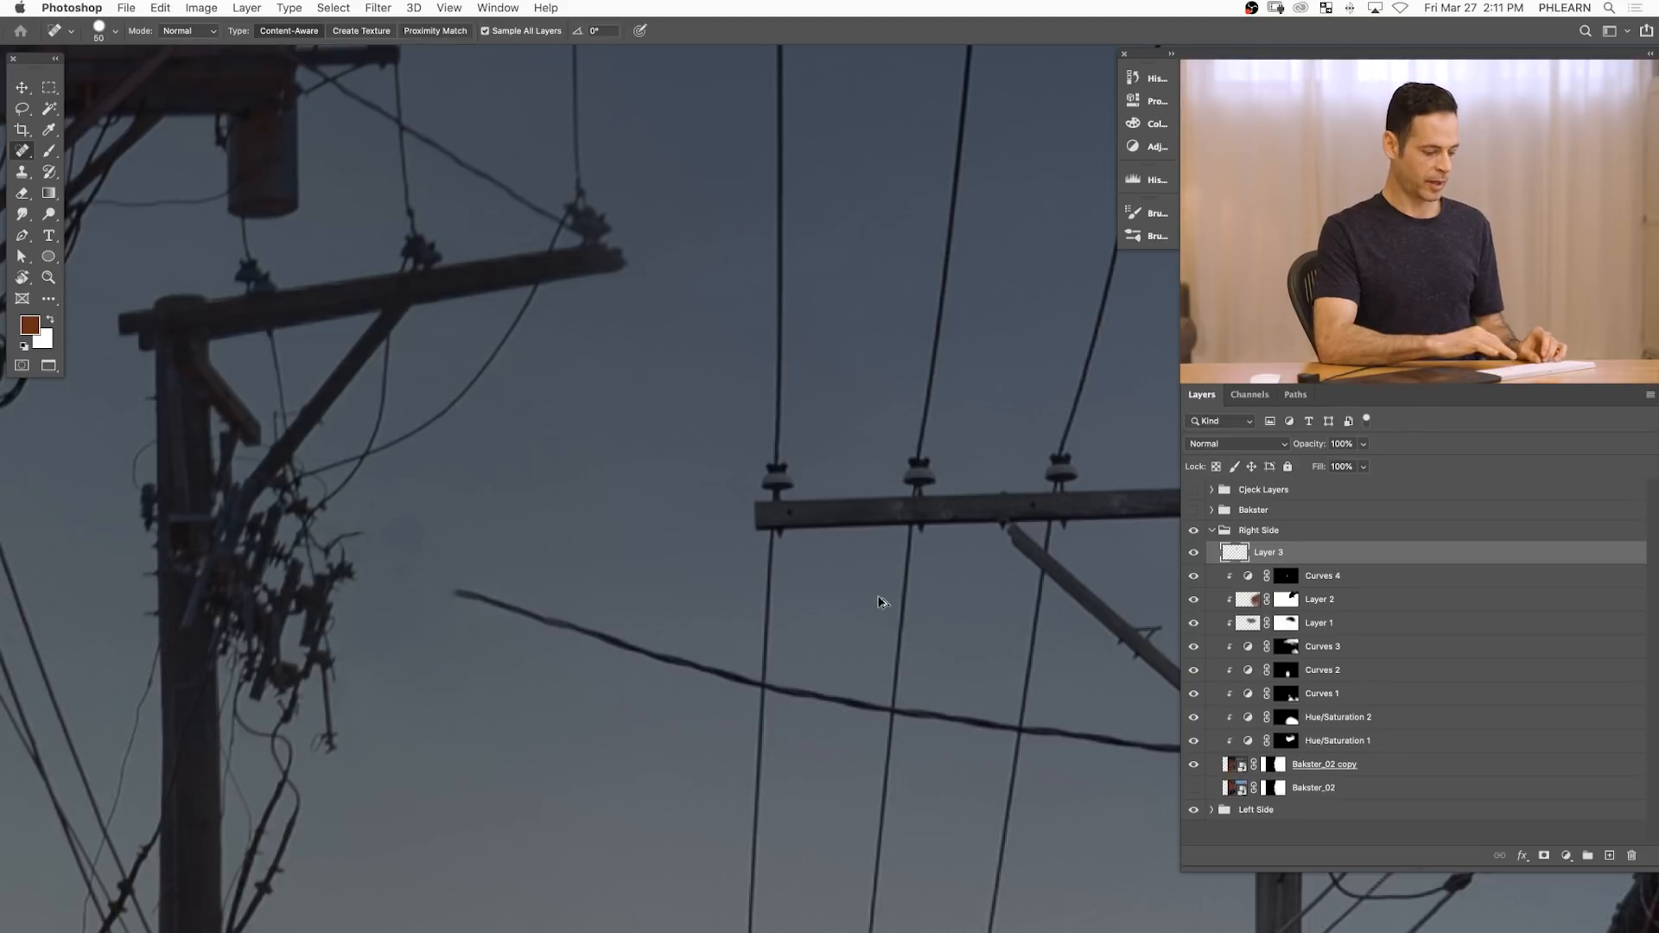
- On a new layer, clone a short section of the sagging cable into the sky below it, sampling Current & Below
key(alt+shift+super+n)
key(s)
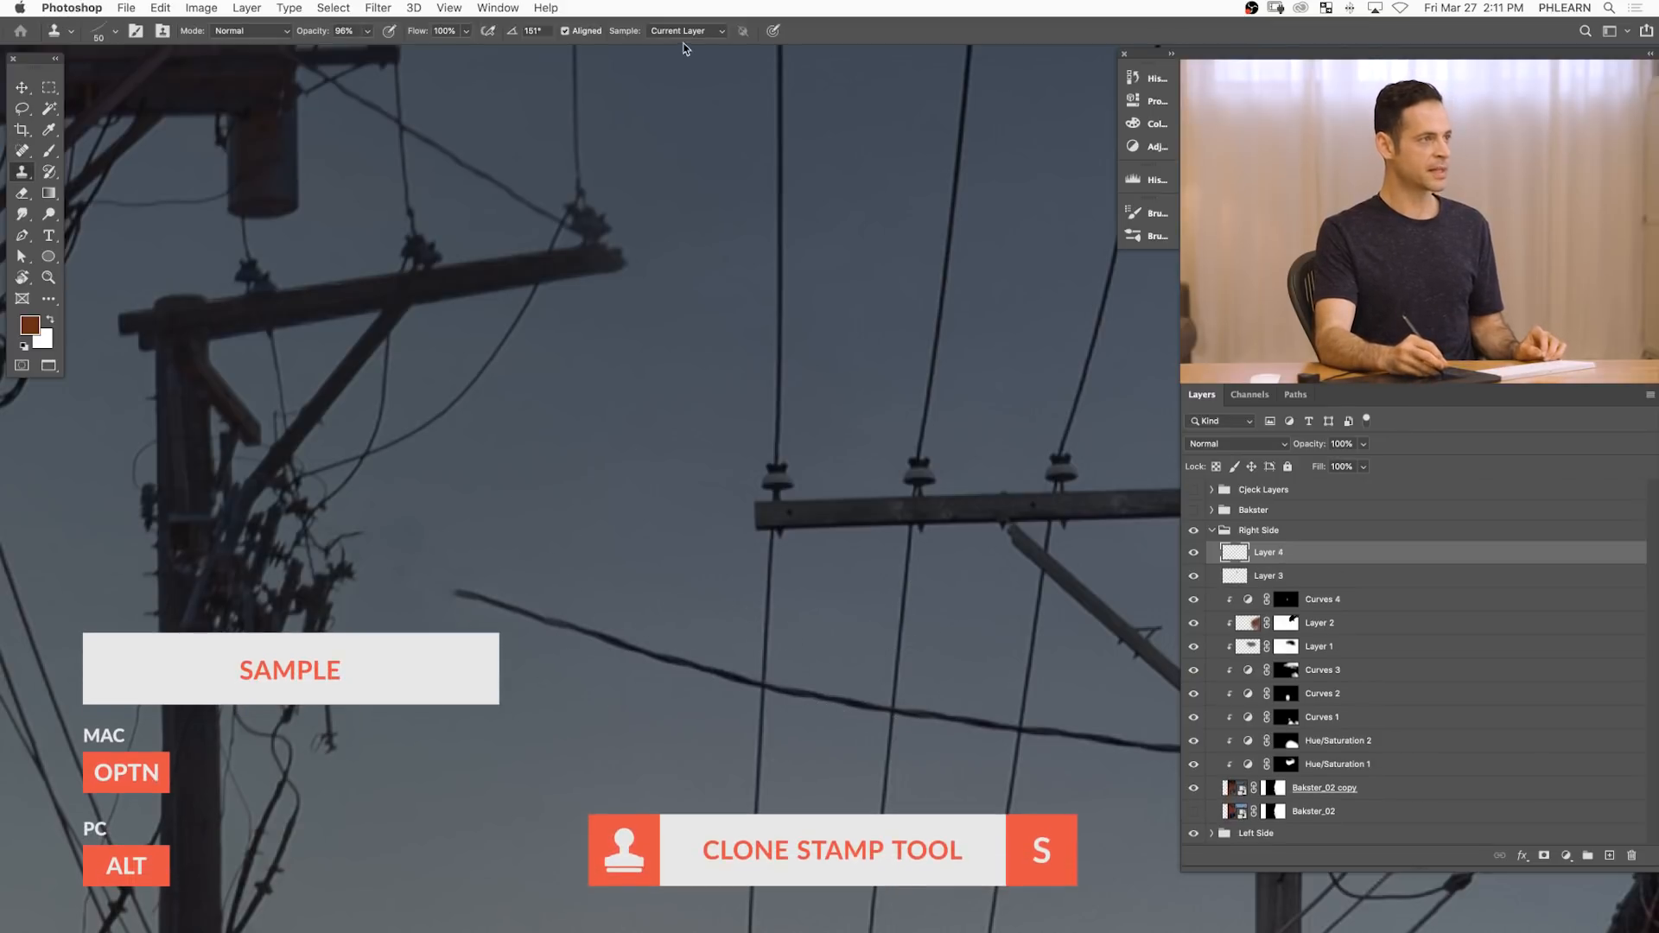
click(686, 32)
click(684, 42)
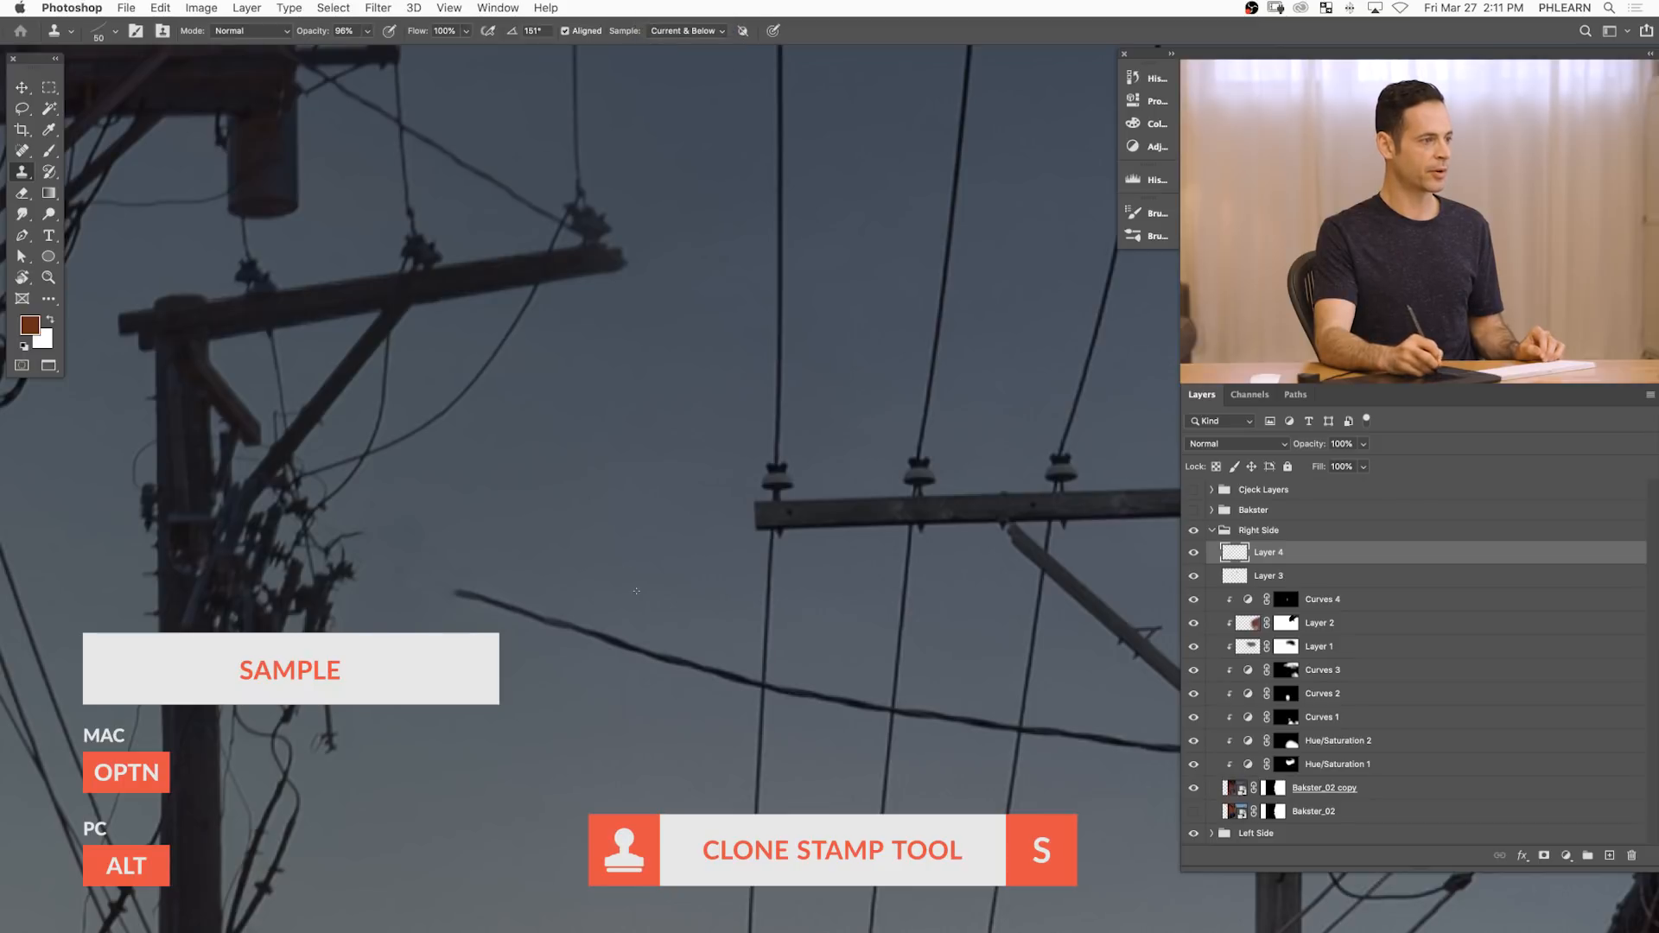
drag(667, 654, 664, 655)
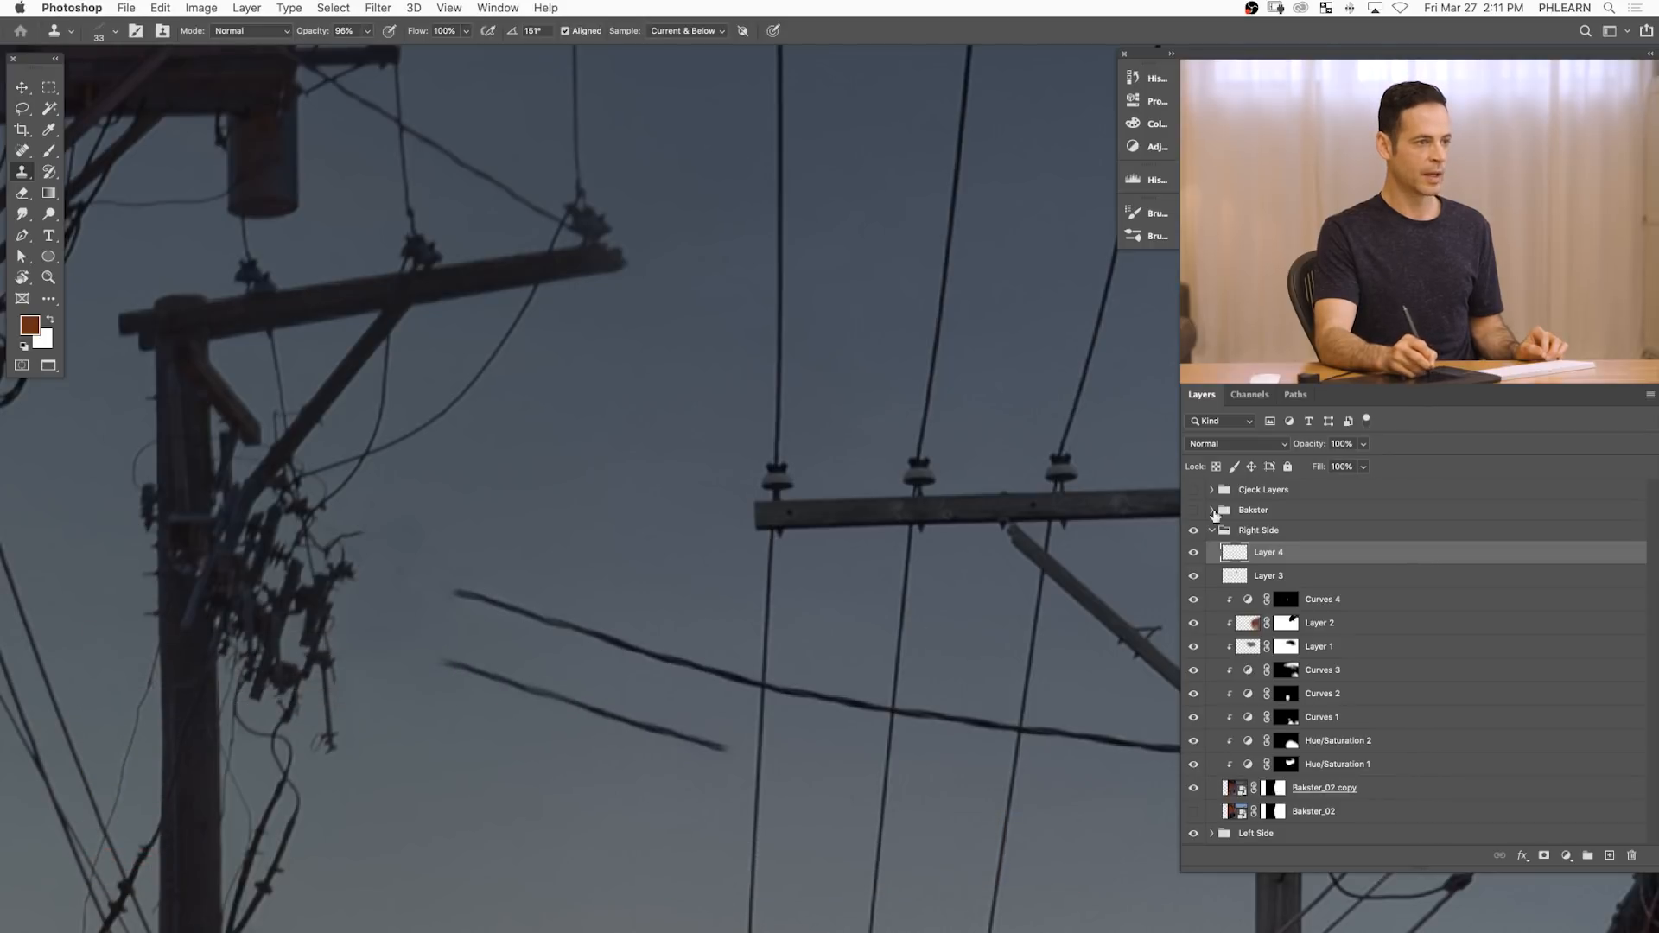
- Set the cloned cable layer to Darken, then move and transform the piece to bridge the cable's end and the pole
click(1238, 444)
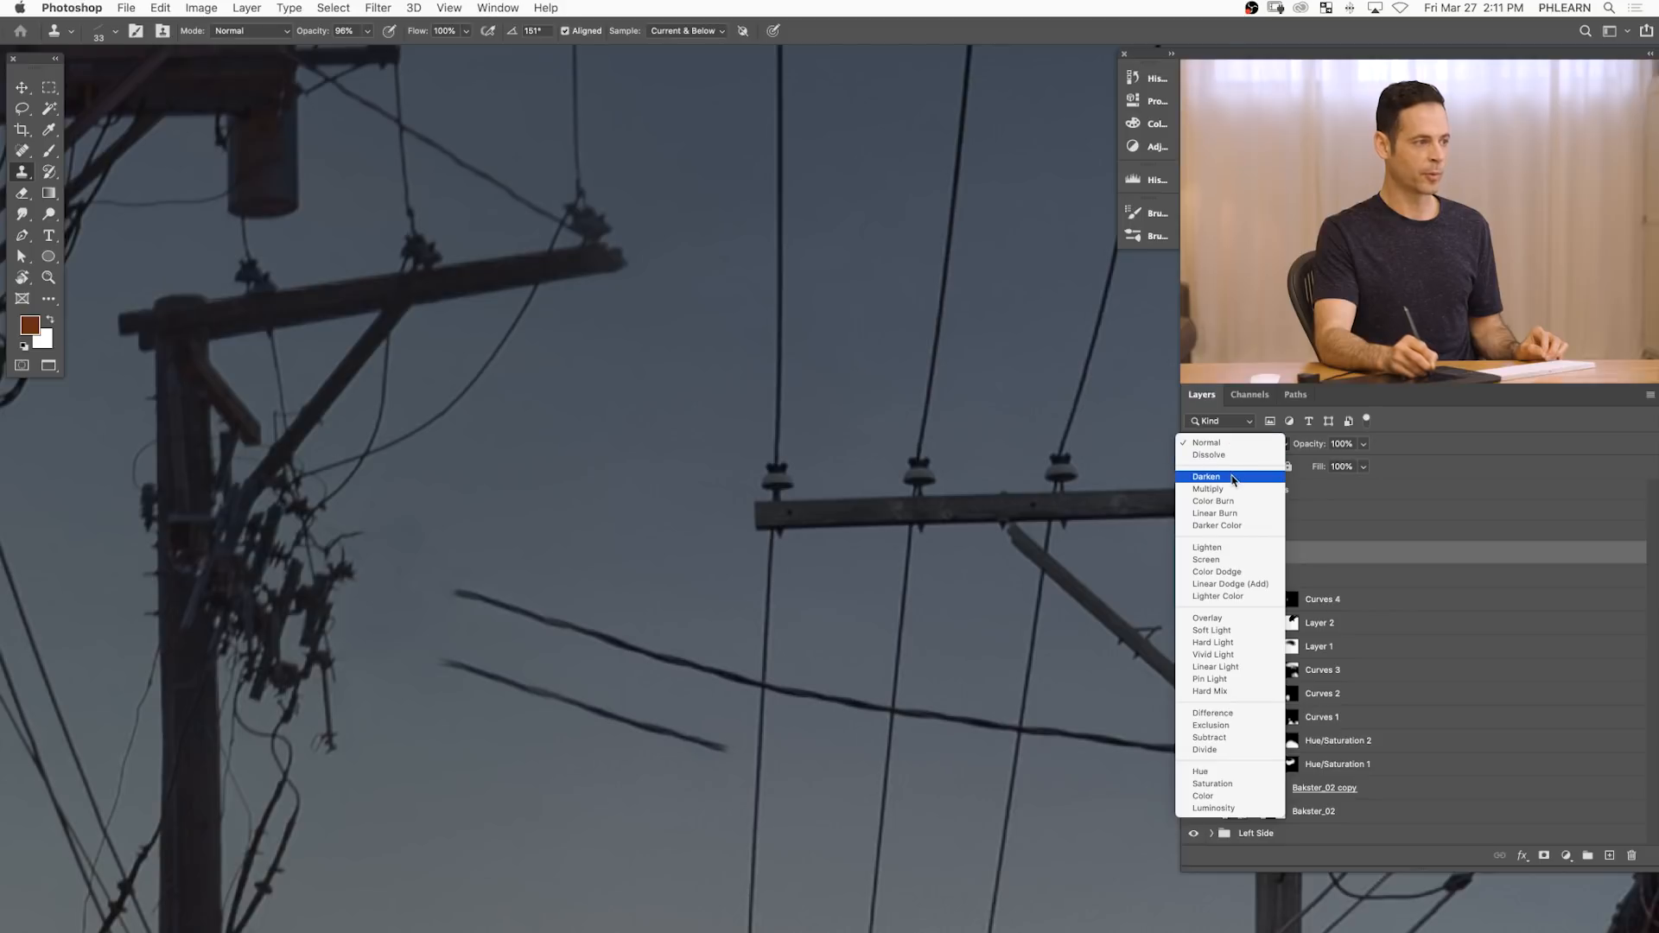
click(1226, 476)
key(v)
drag(801, 786, 605, 657)
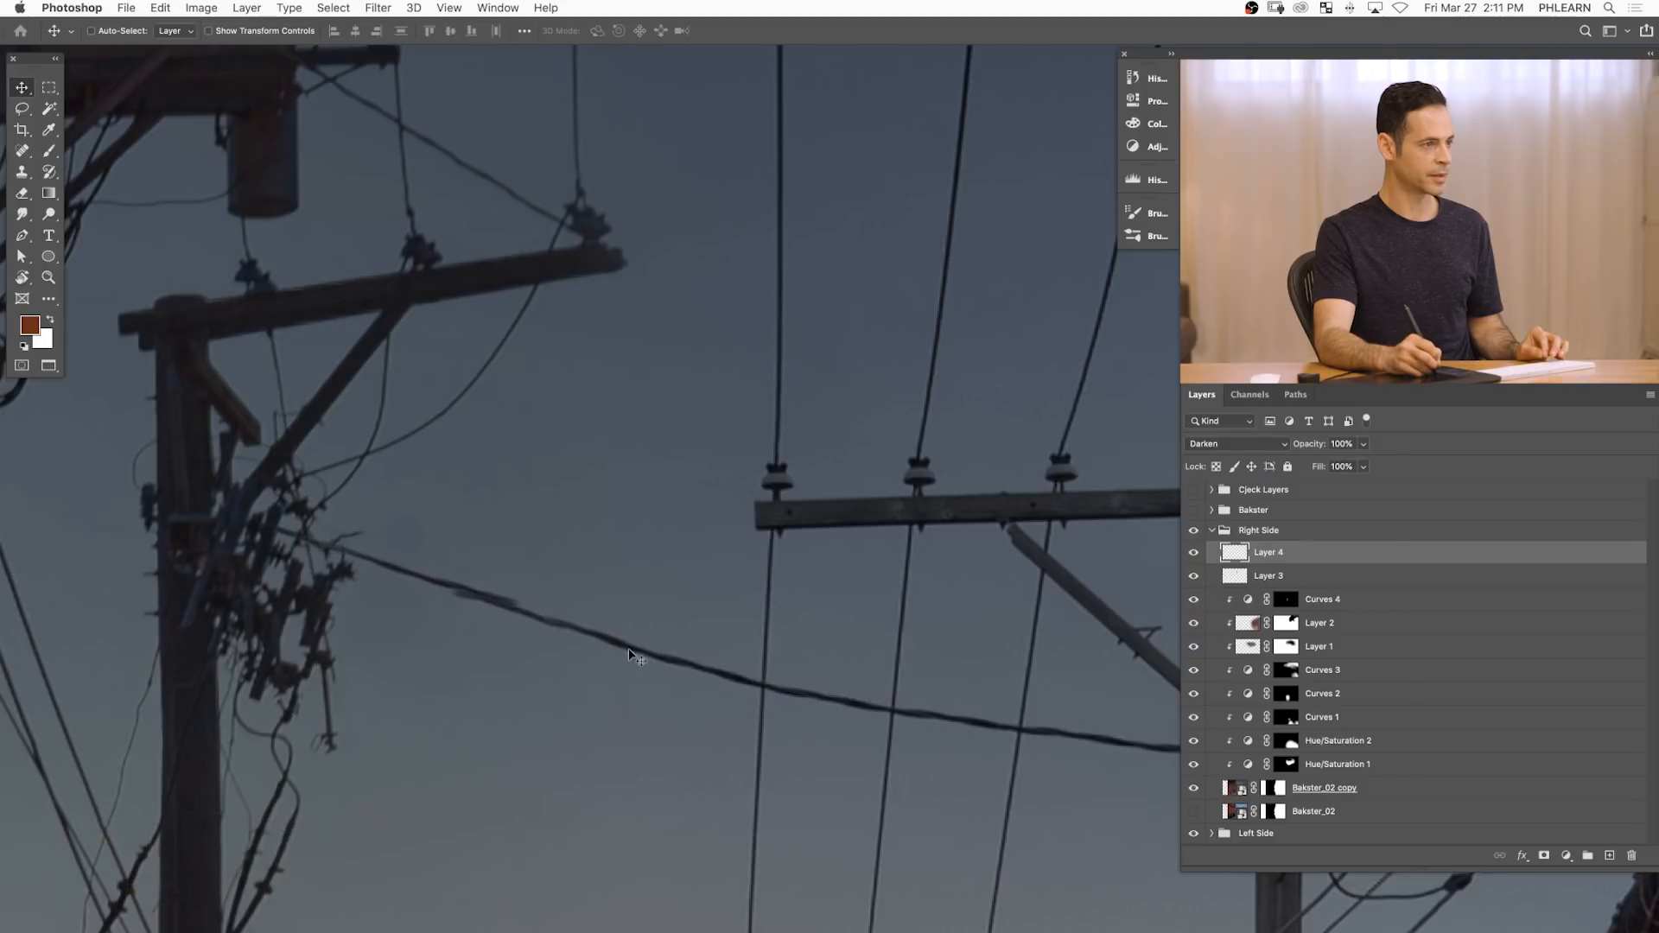
key(super)
key(super+t)
drag(574, 589, 564, 594)
key(Return)
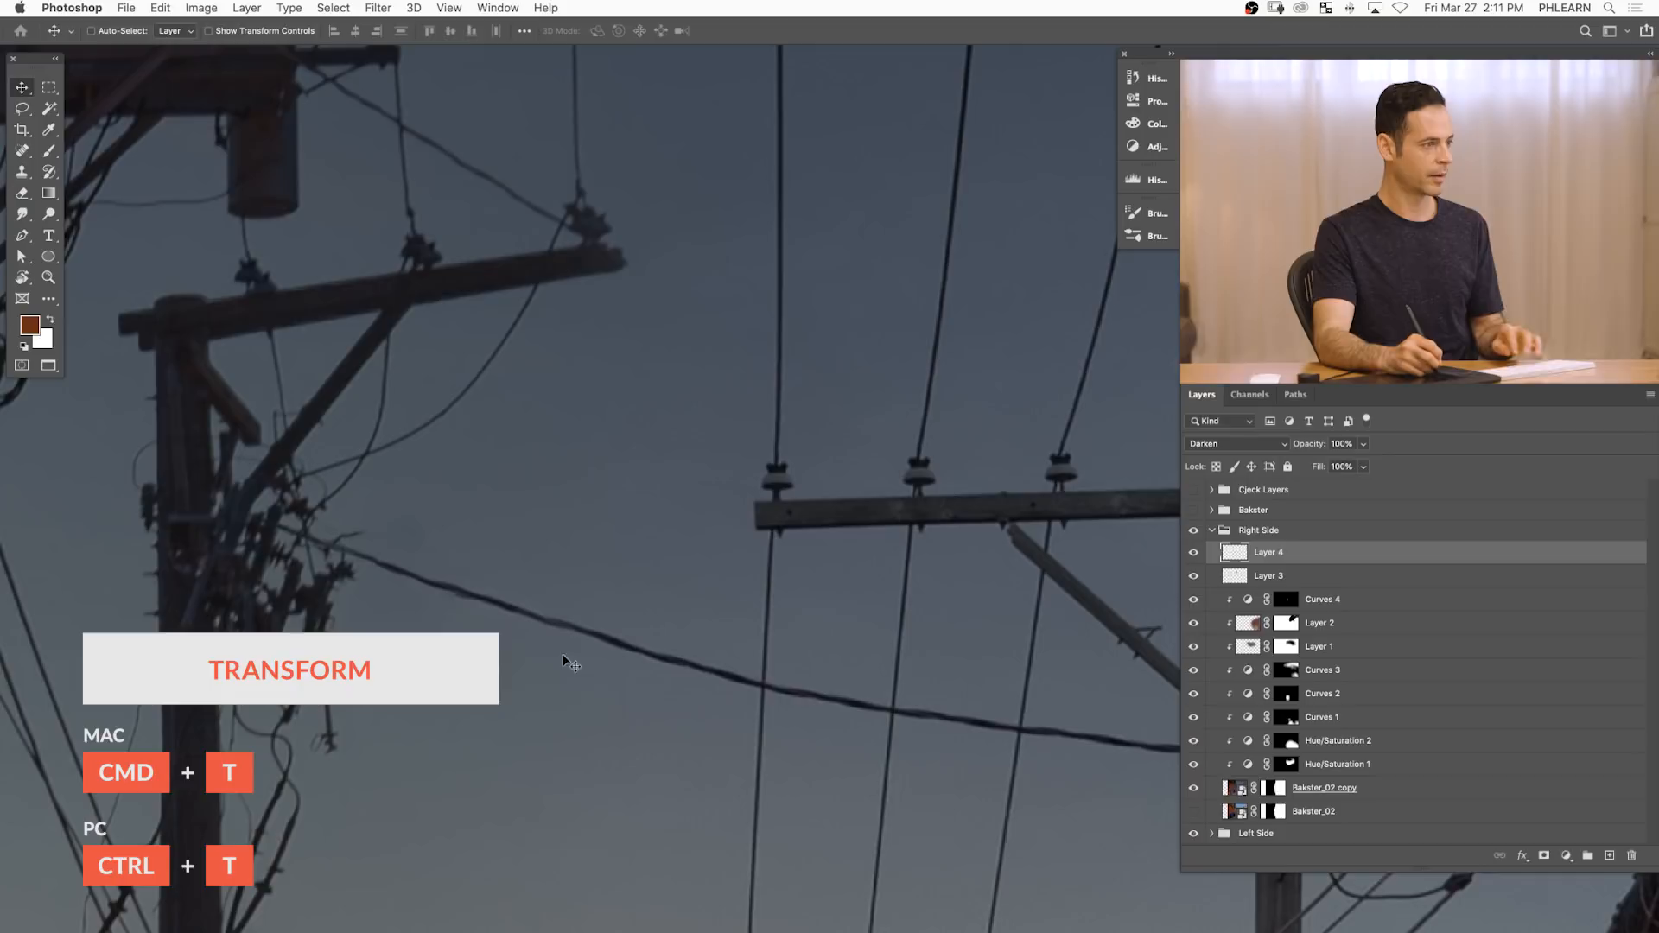
- Check the repaired cable within the whole alley scene and show the Bakster group
drag(851, 710, 775, 723)
drag(767, 822, 692, 627)
drag(812, 745, 752, 581)
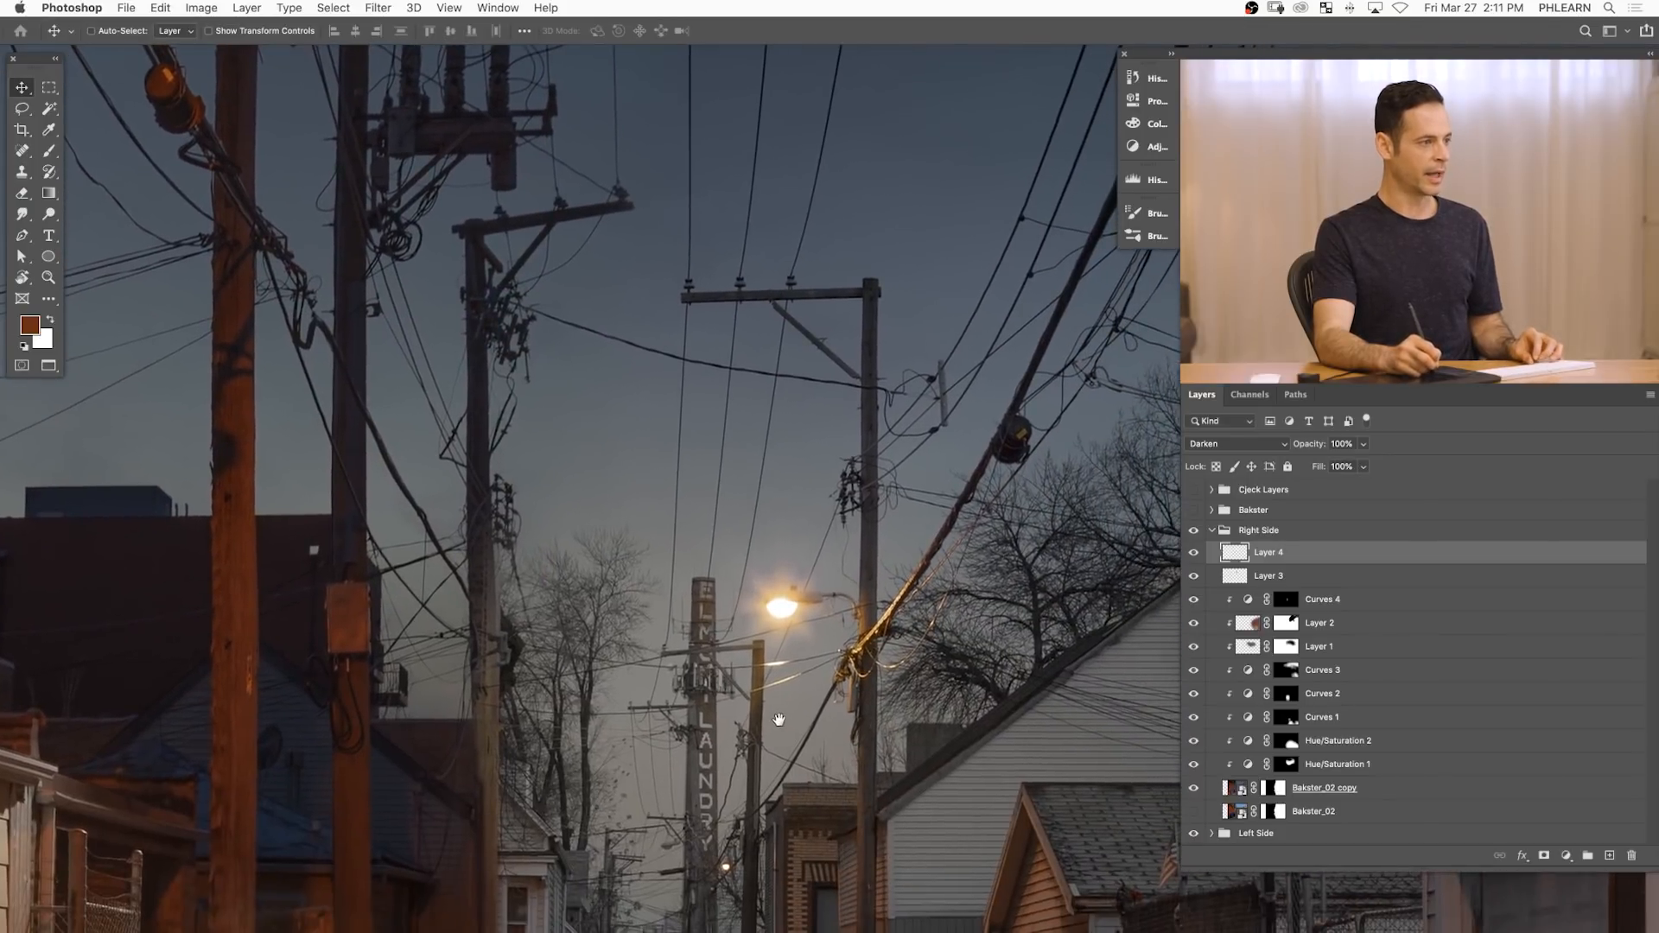
drag(862, 706, 741, 715)
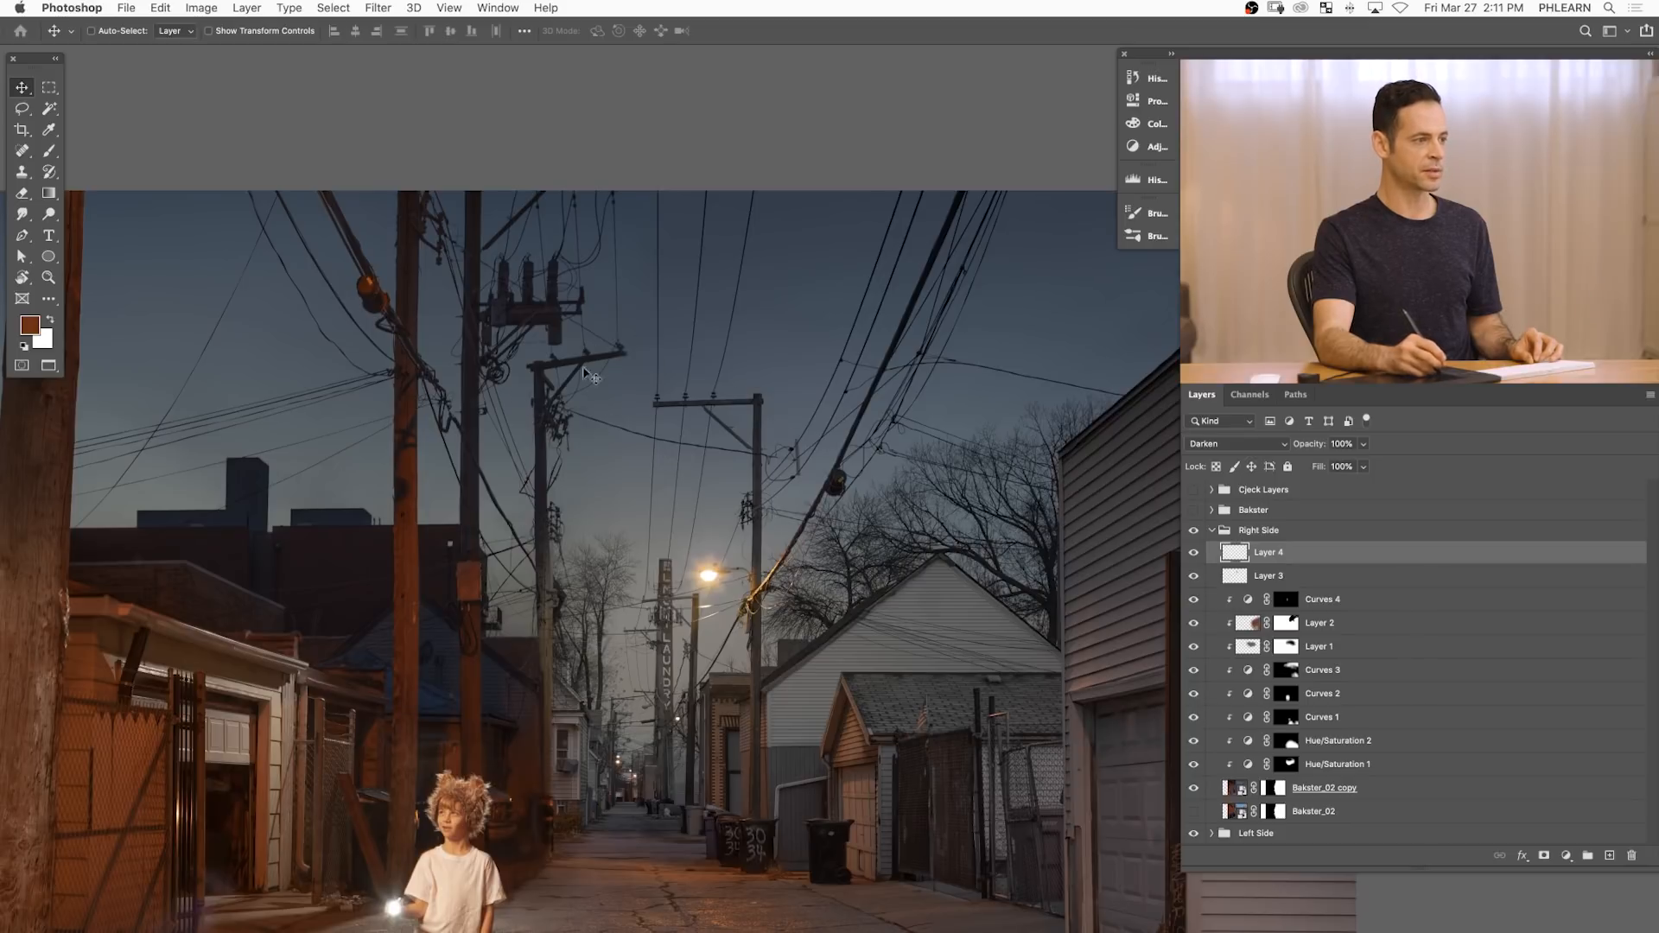
mouse_move(749, 683)
mouse_down()
mouse_move(773, 641)
mouse_move(739, 657)
mouse_up()
drag(744, 729, 761, 629)
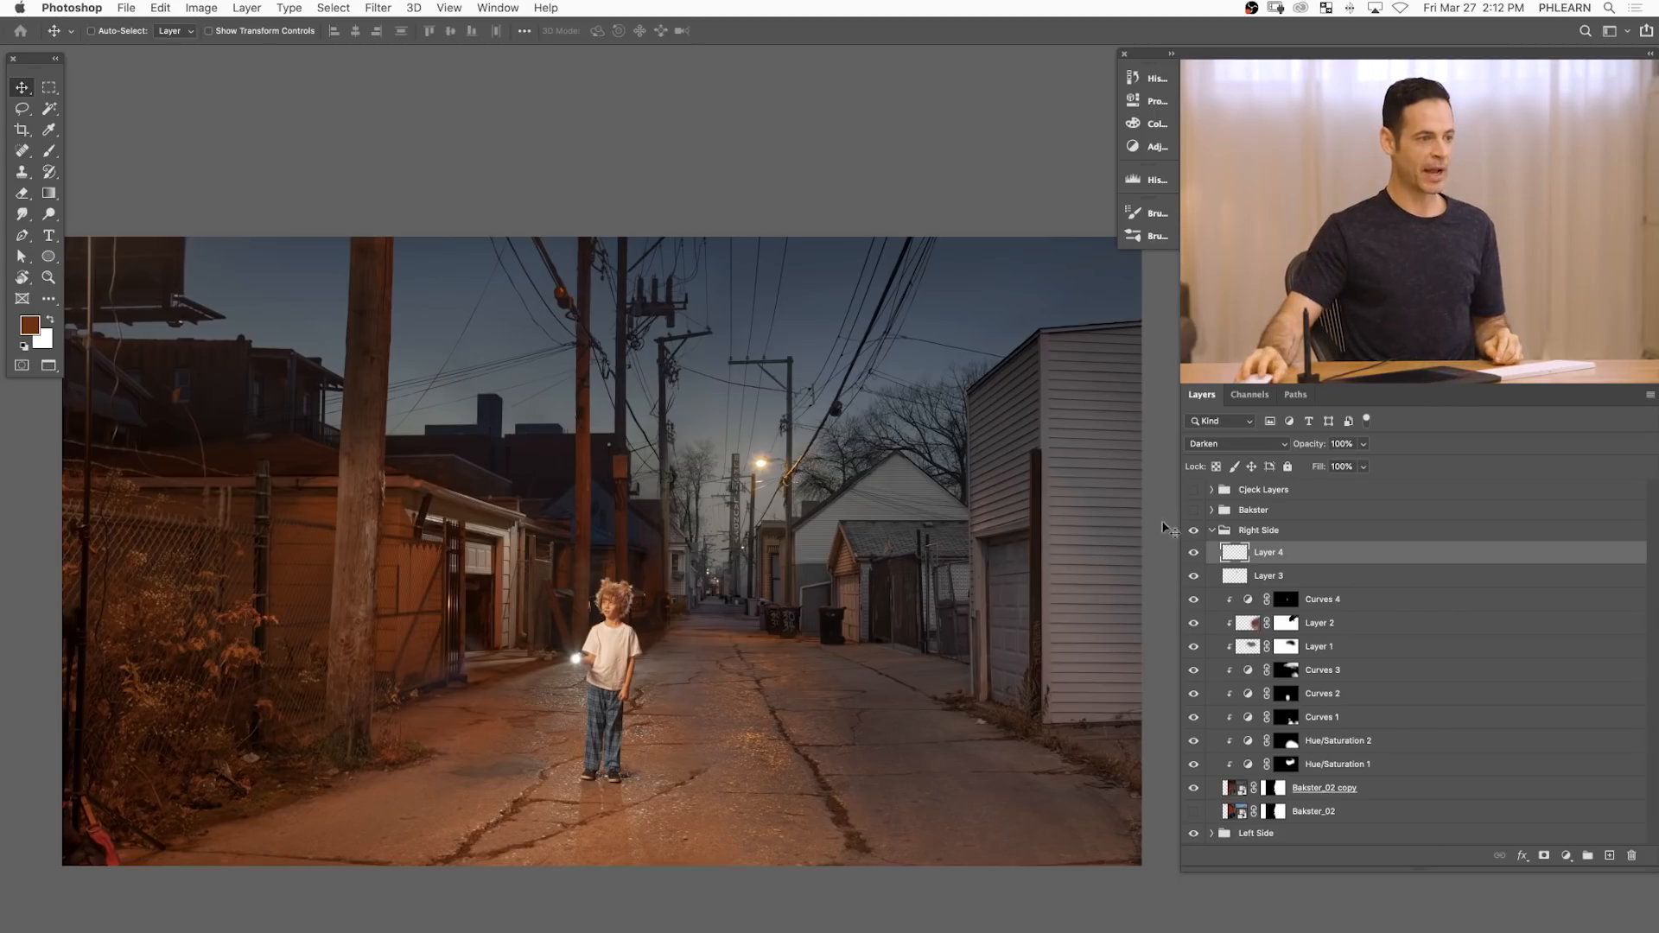
click(1193, 511)
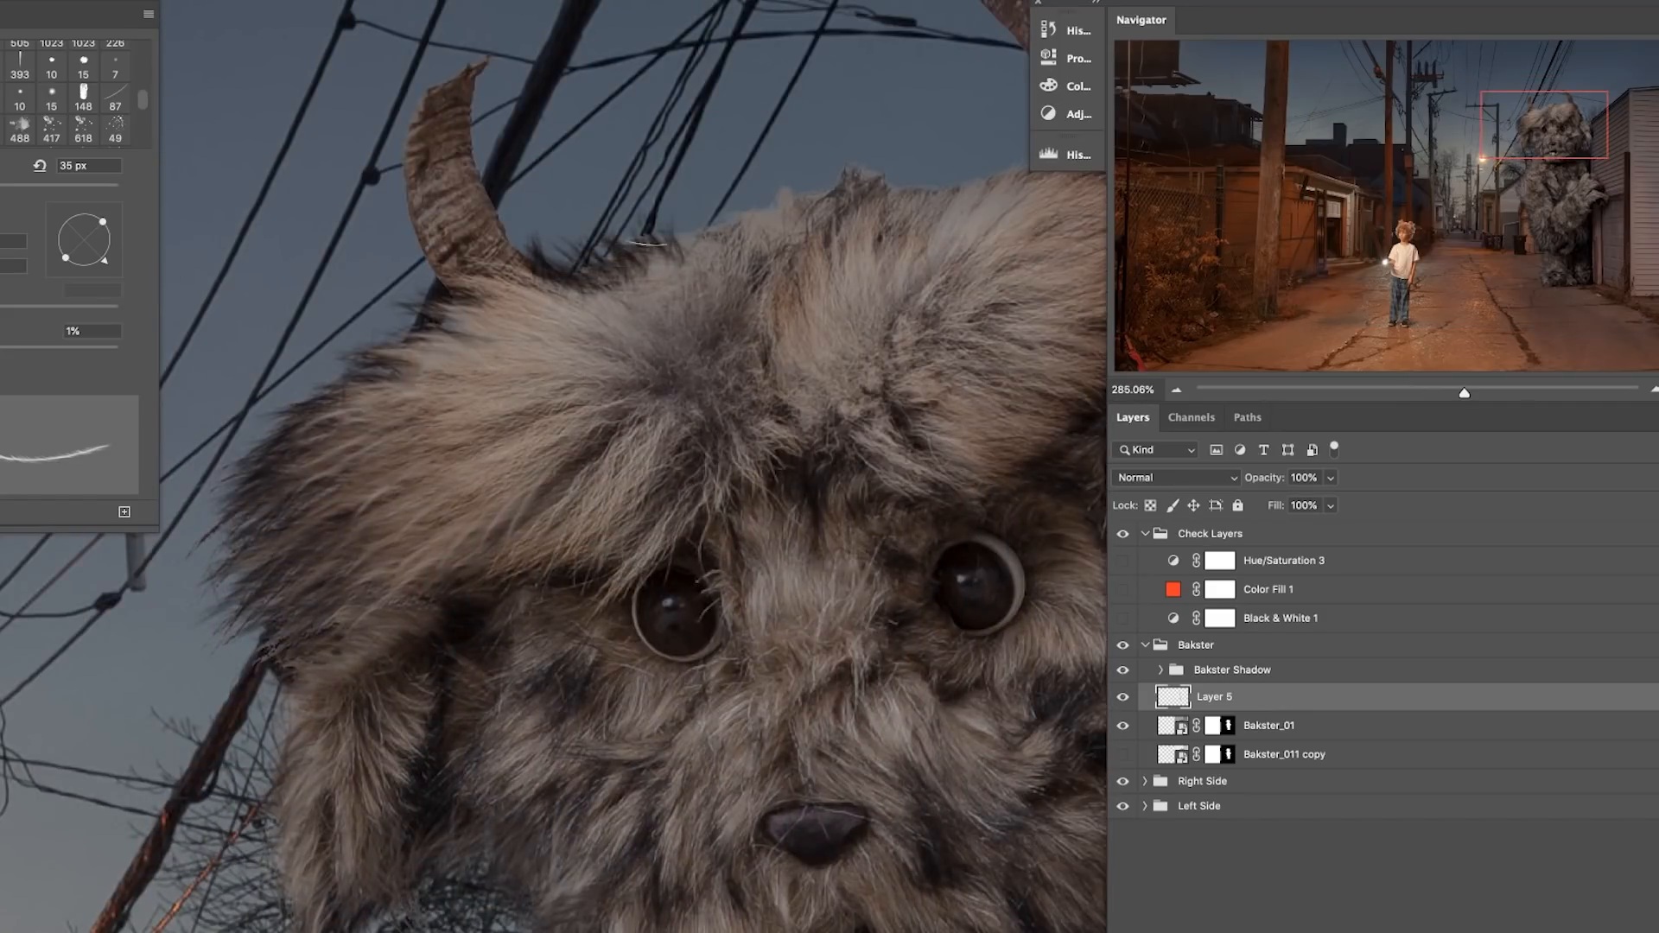
scroll(881, 190, right, 3)
scroll(882, 190, up, 1)
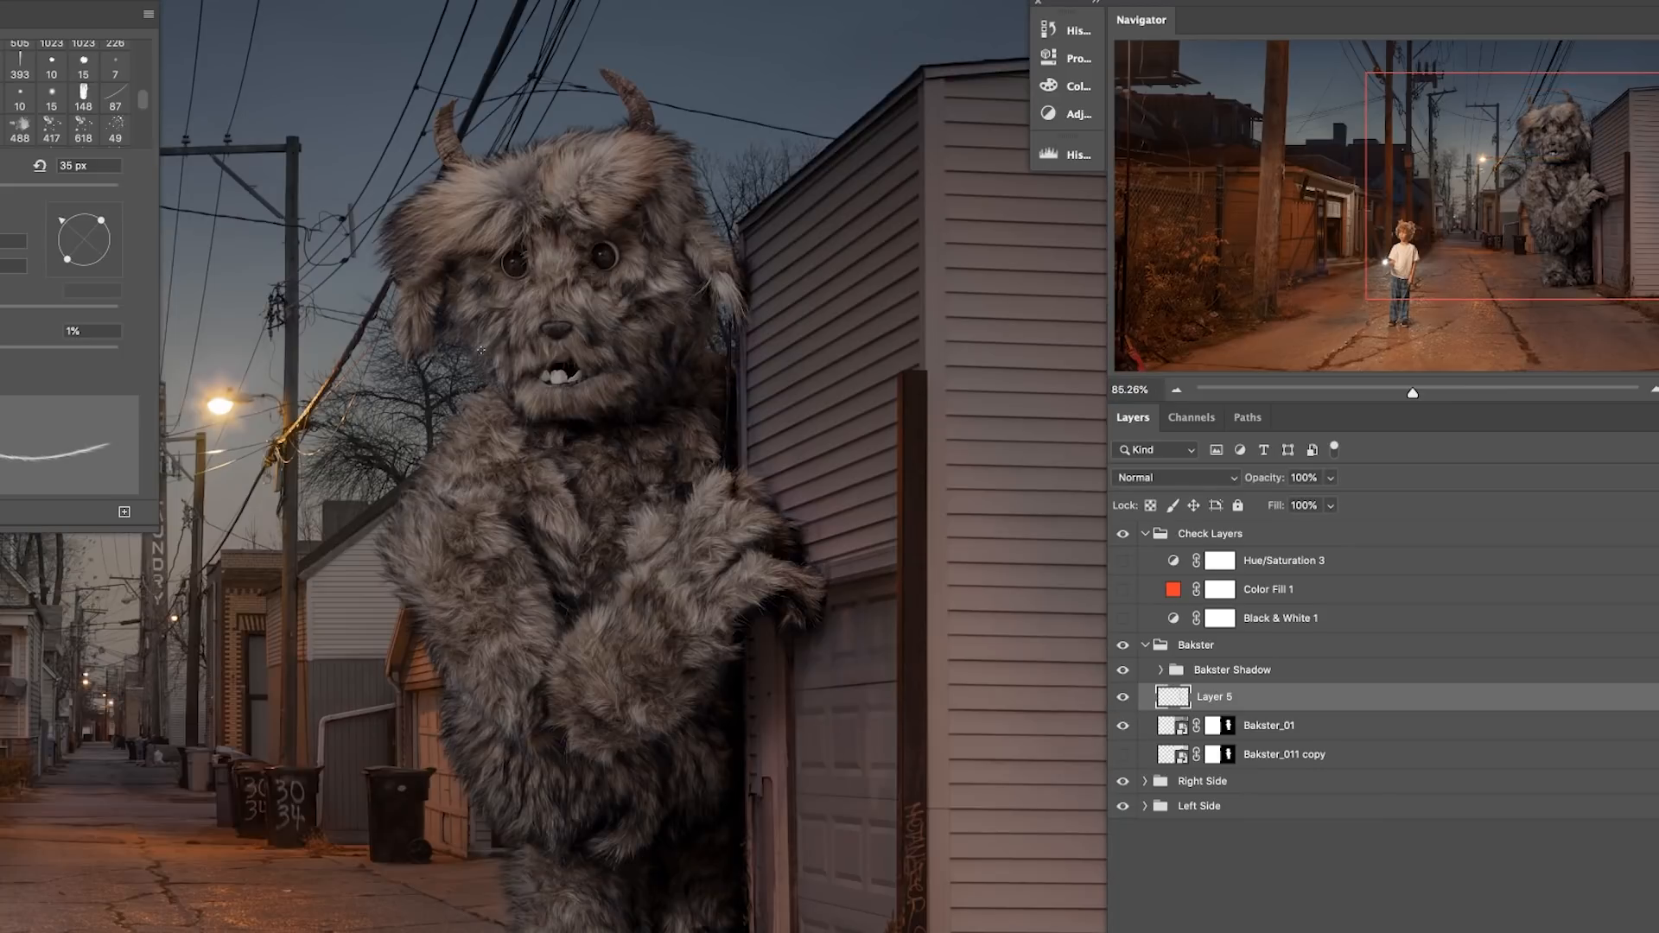
scroll(751, 714, down, 4)
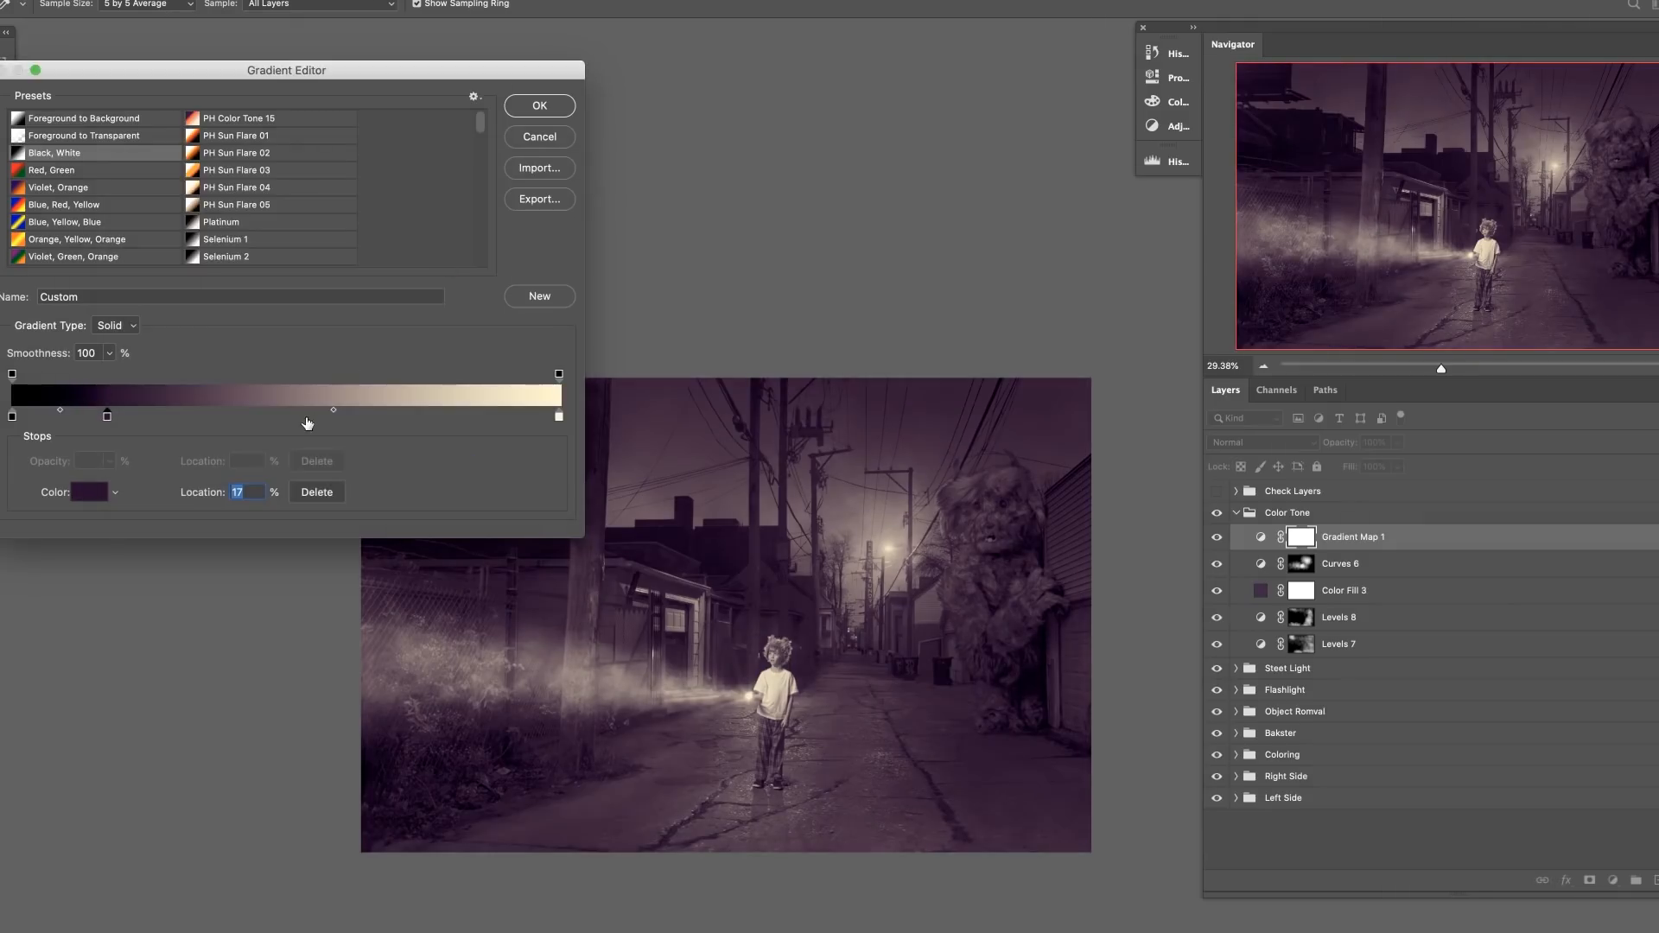
- Set the Gradient Map 1 color stop at 80% to a light yellow
click(89, 492)
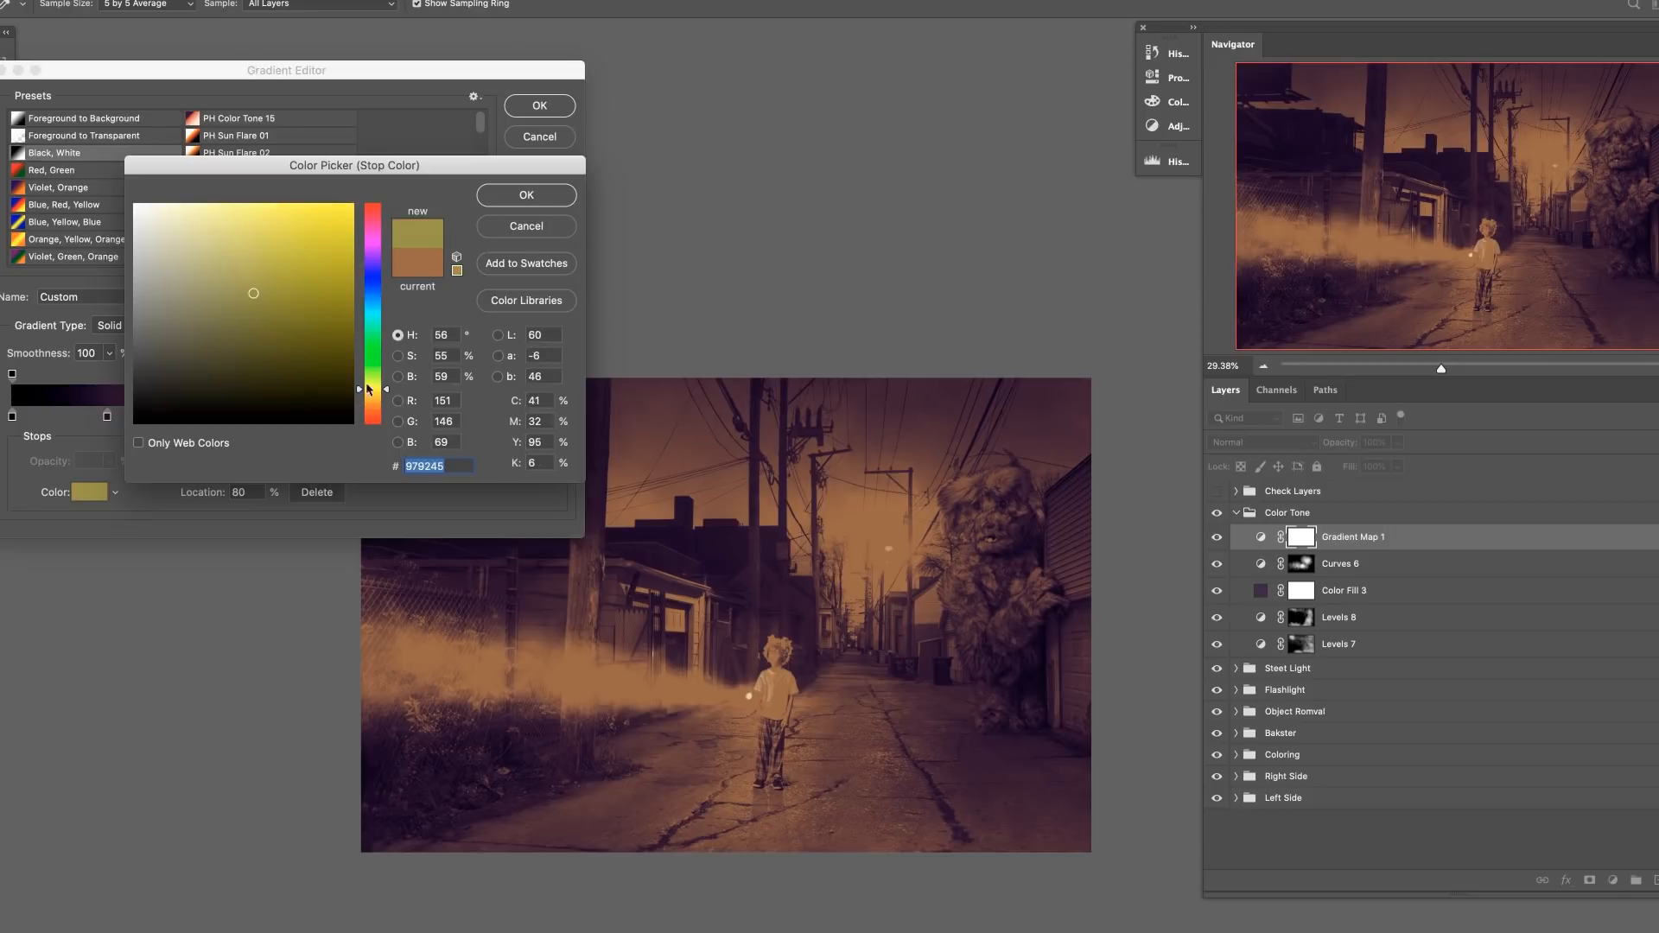
click(230, 230)
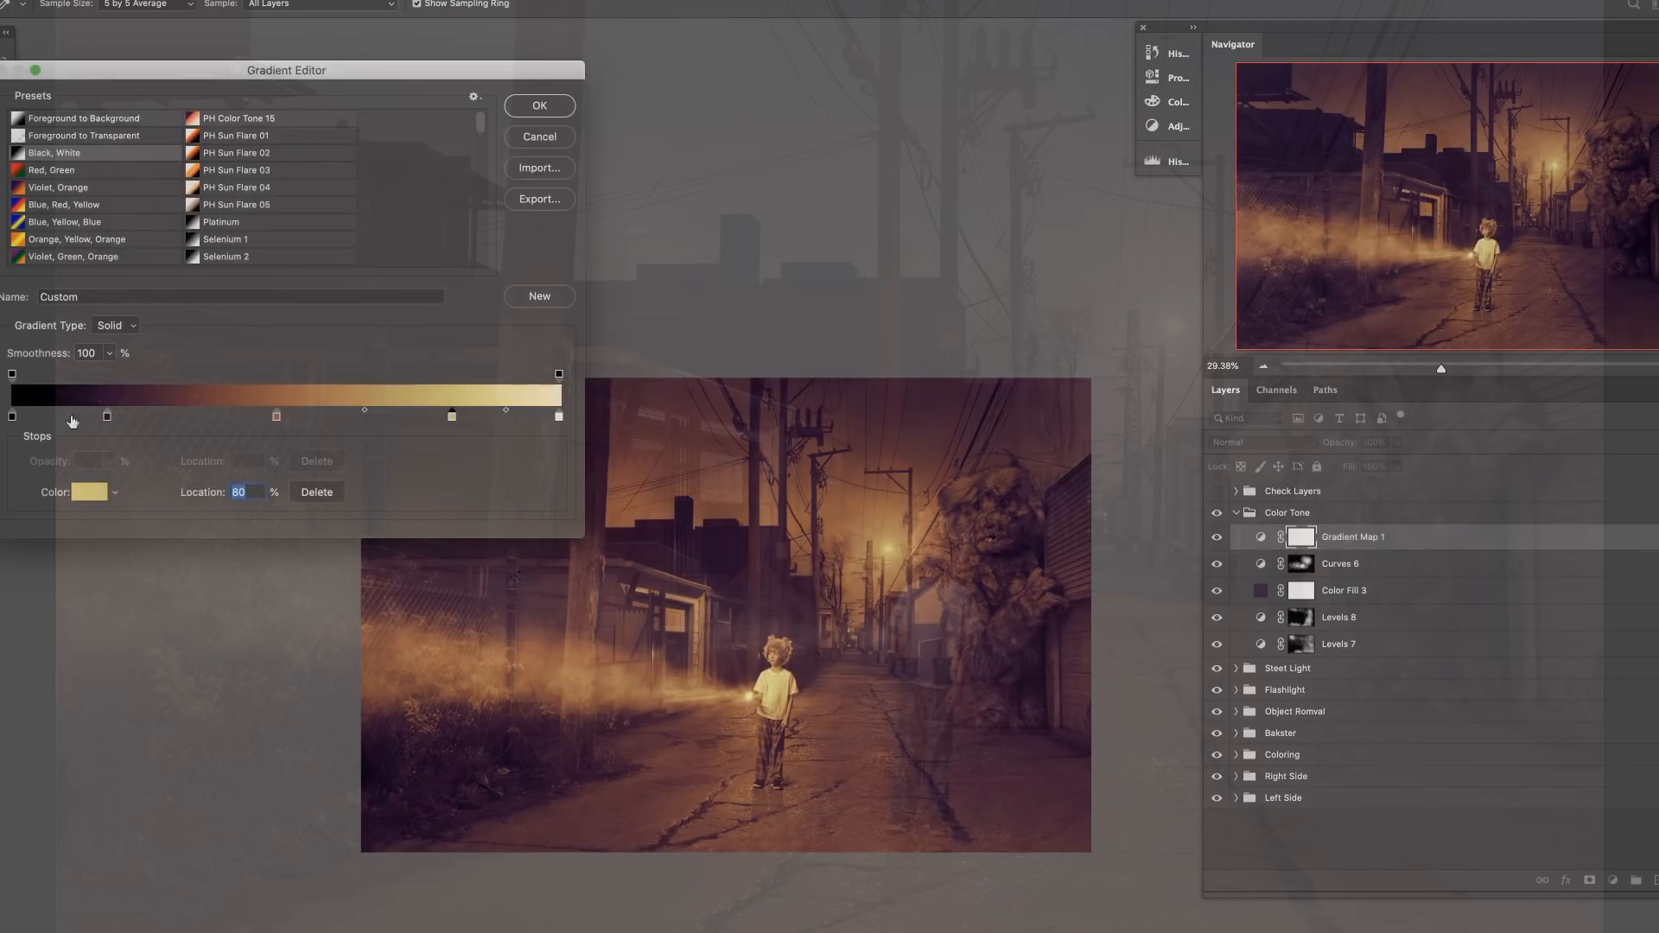